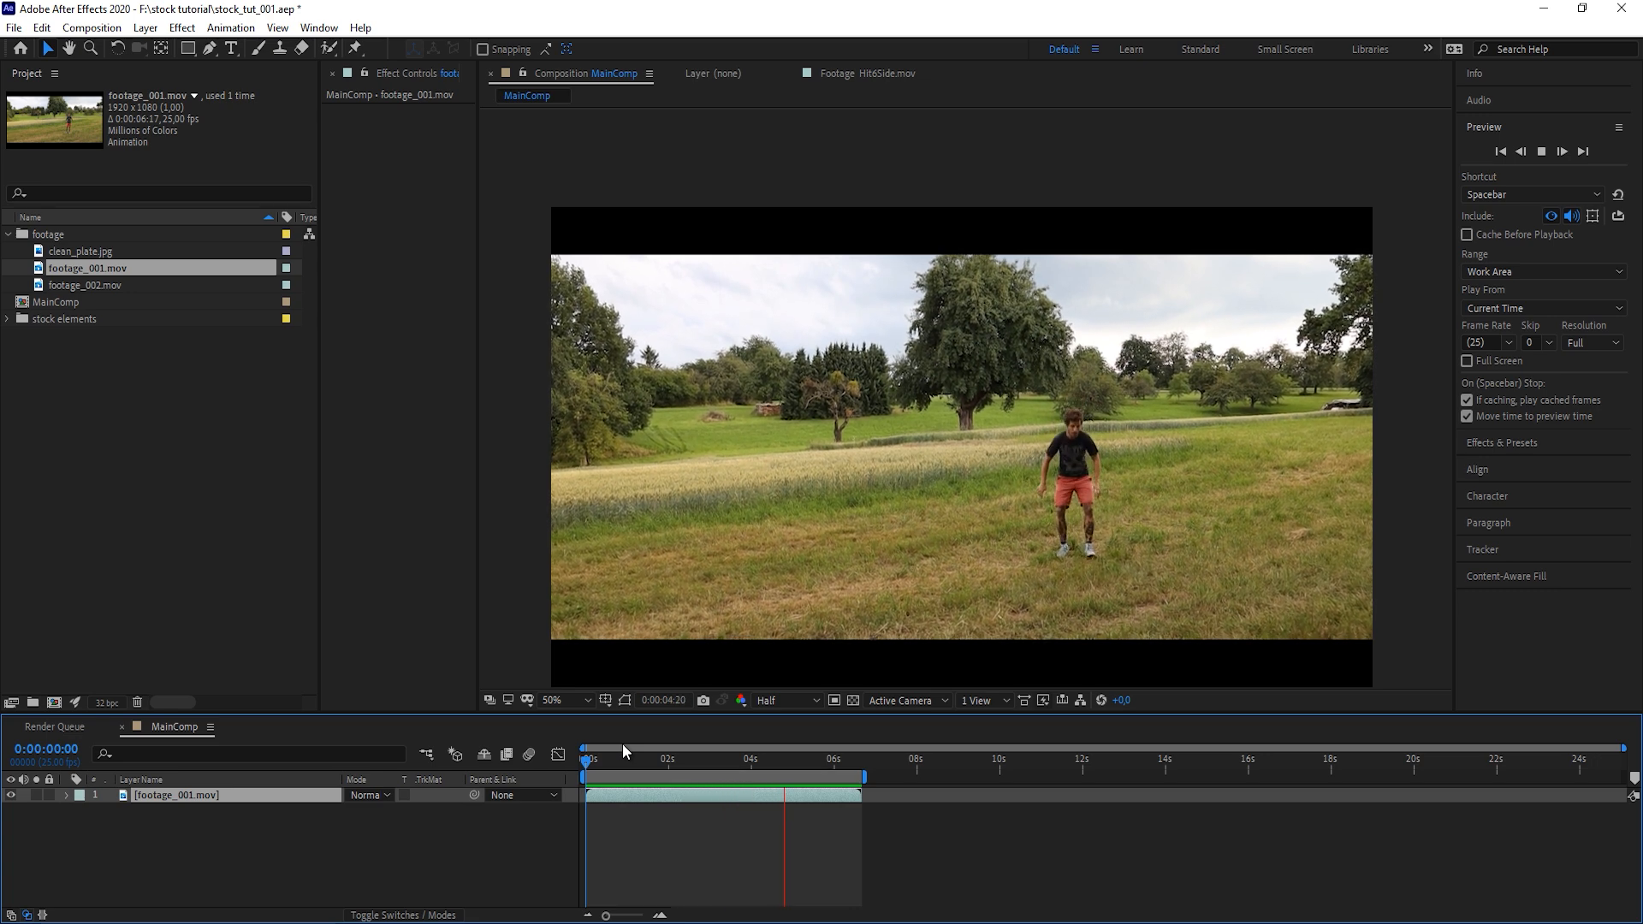
Place 01 - Lasers.mov from the big-vfx folder of stock elements above footage_001.mov in MainComp
key(space)
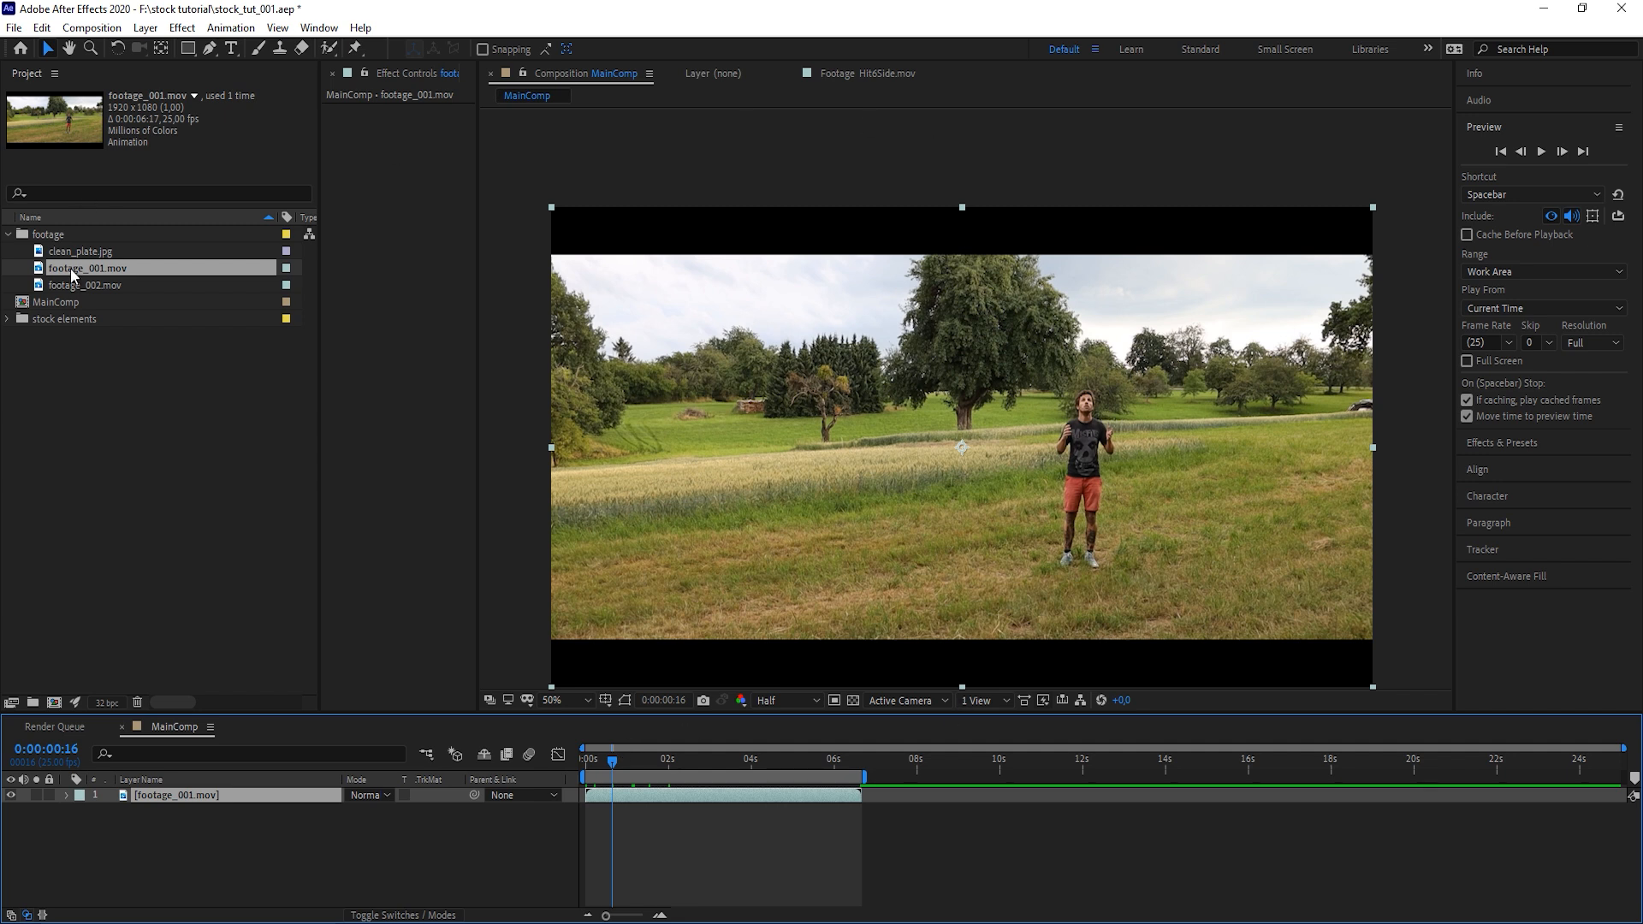
click(7, 318)
click(8, 319)
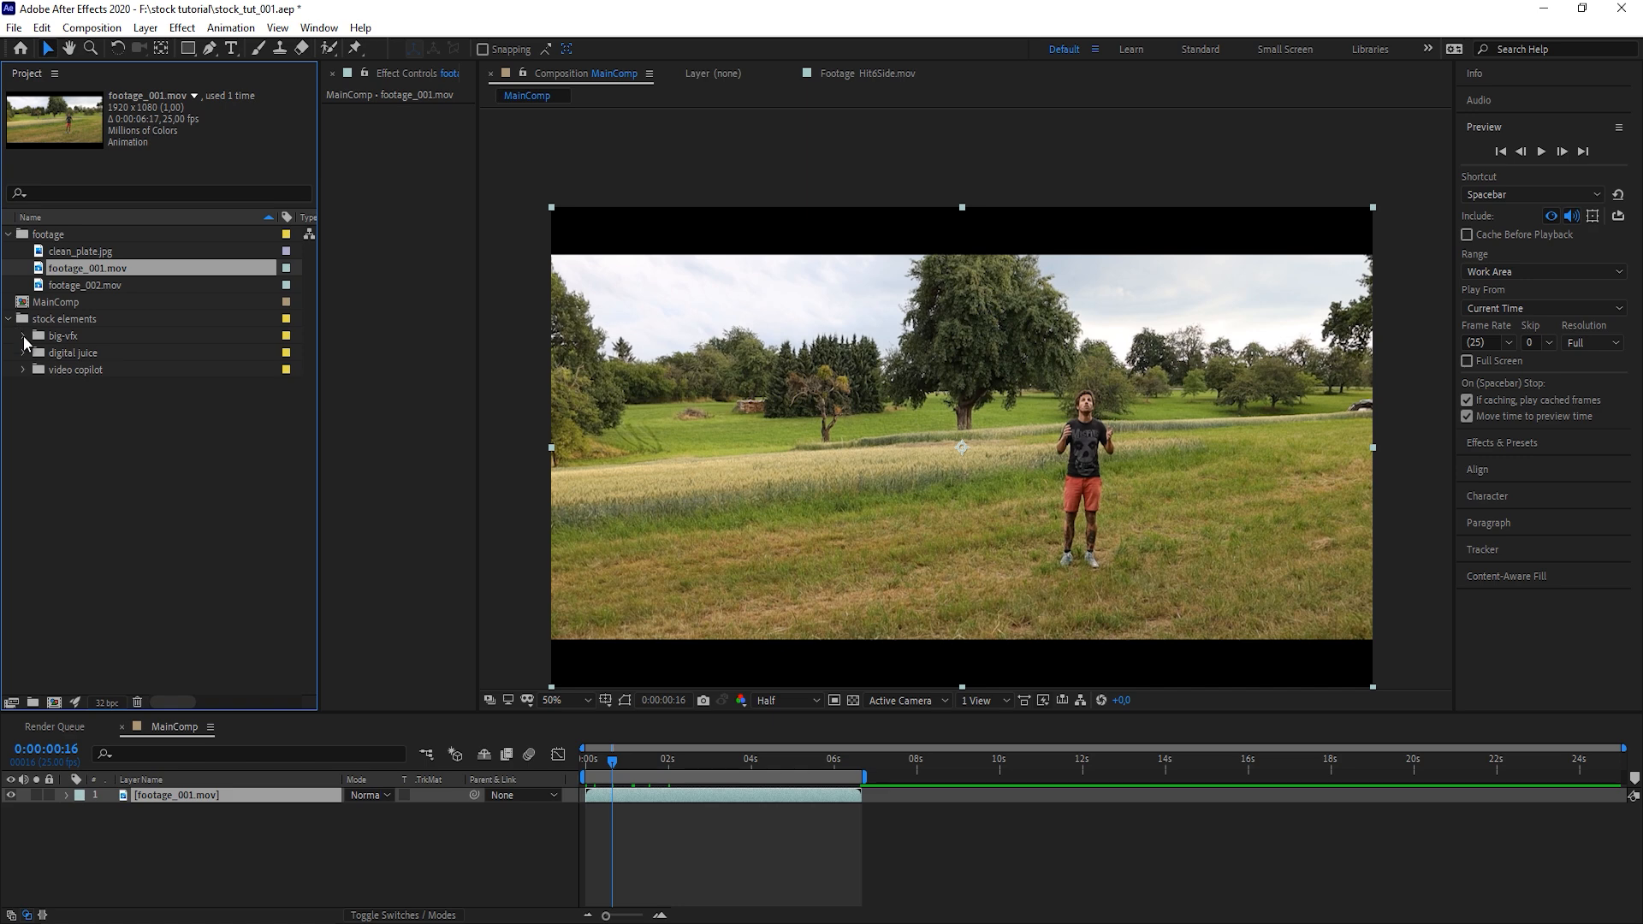
click(24, 336)
click(111, 382)
click(106, 370)
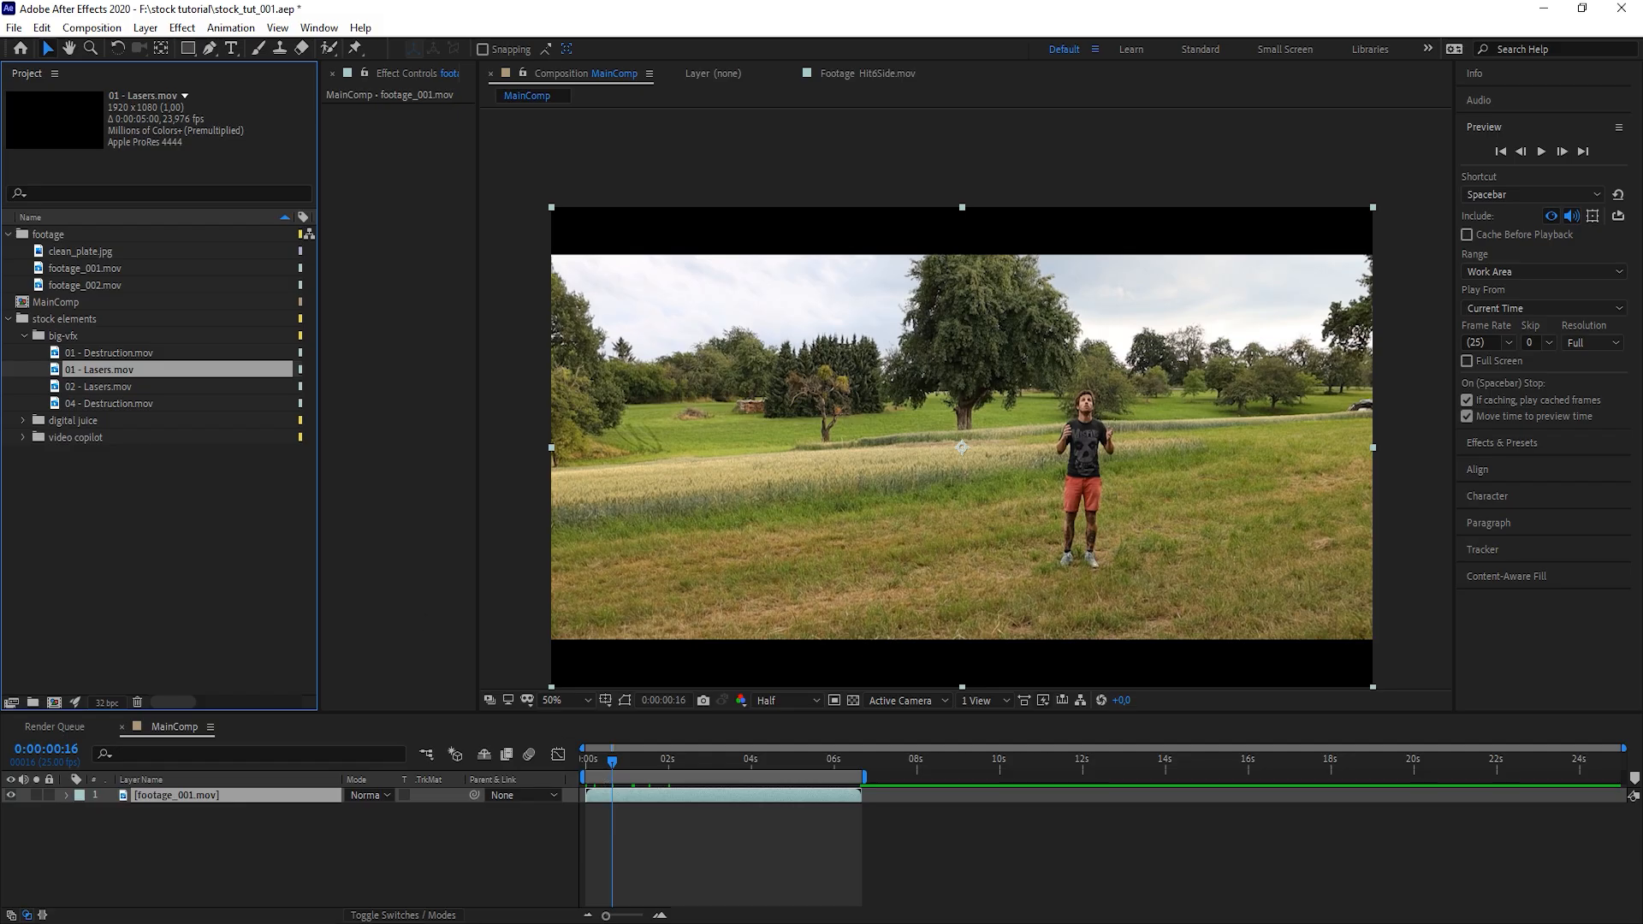
drag(99, 370, 591, 791)
Shift the laser layer earlier so the beam shows at 0:00:00:22, and position the beam over the man
drag(648, 770, 610, 777)
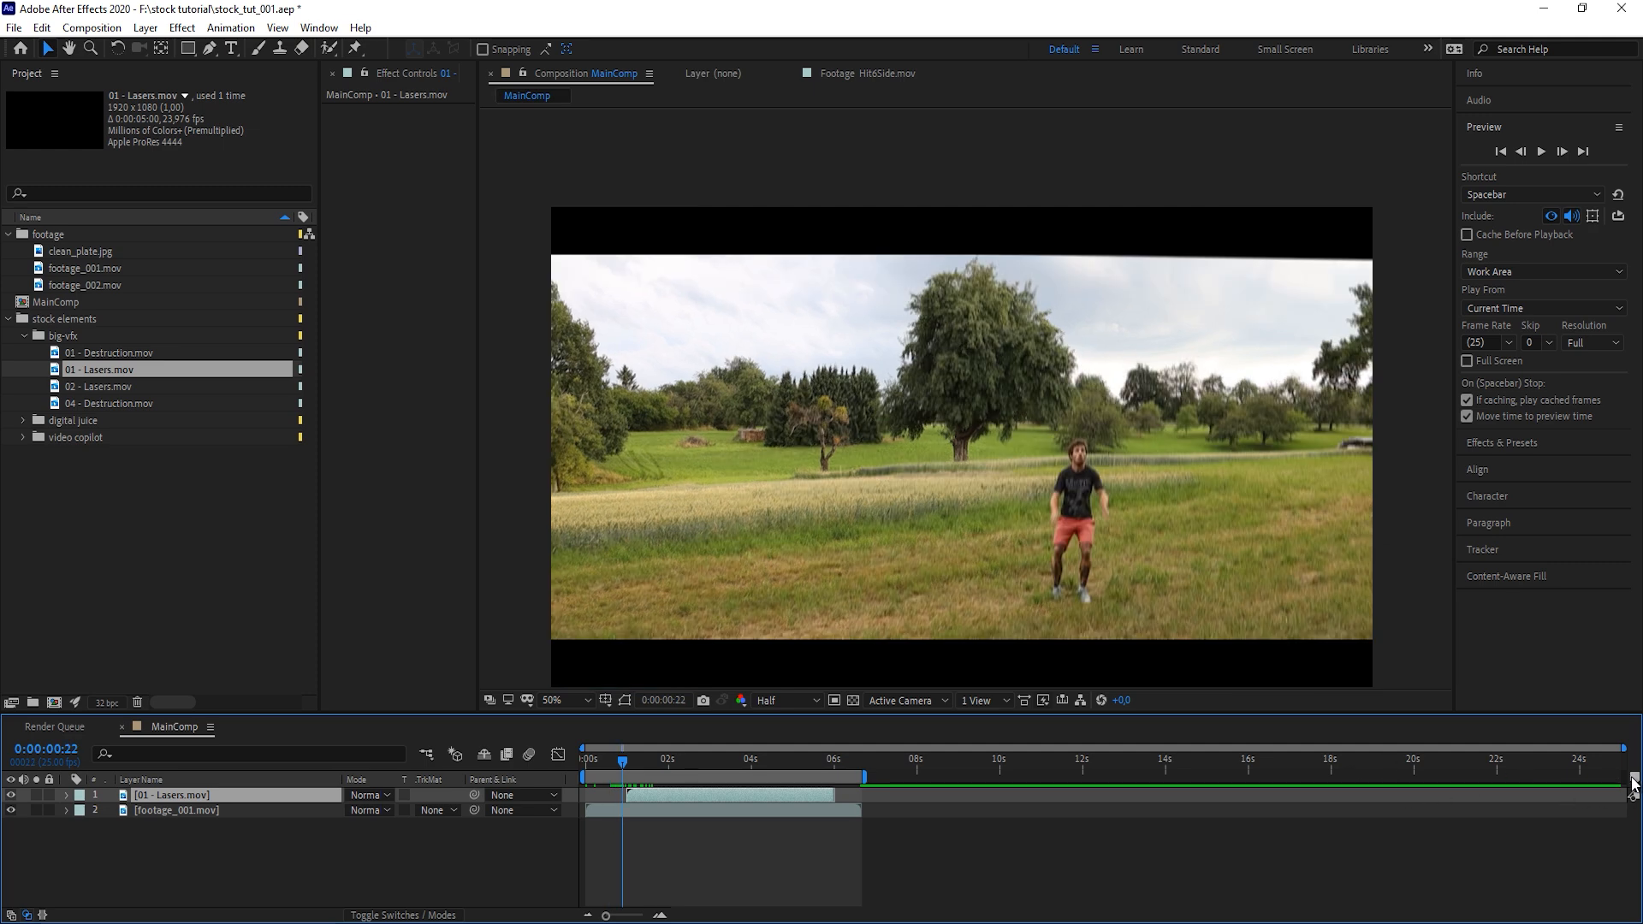
mouse_move(1632, 795)
mouse_down()
mouse_move(629, 777)
mouse_move(665, 797)
mouse_up()
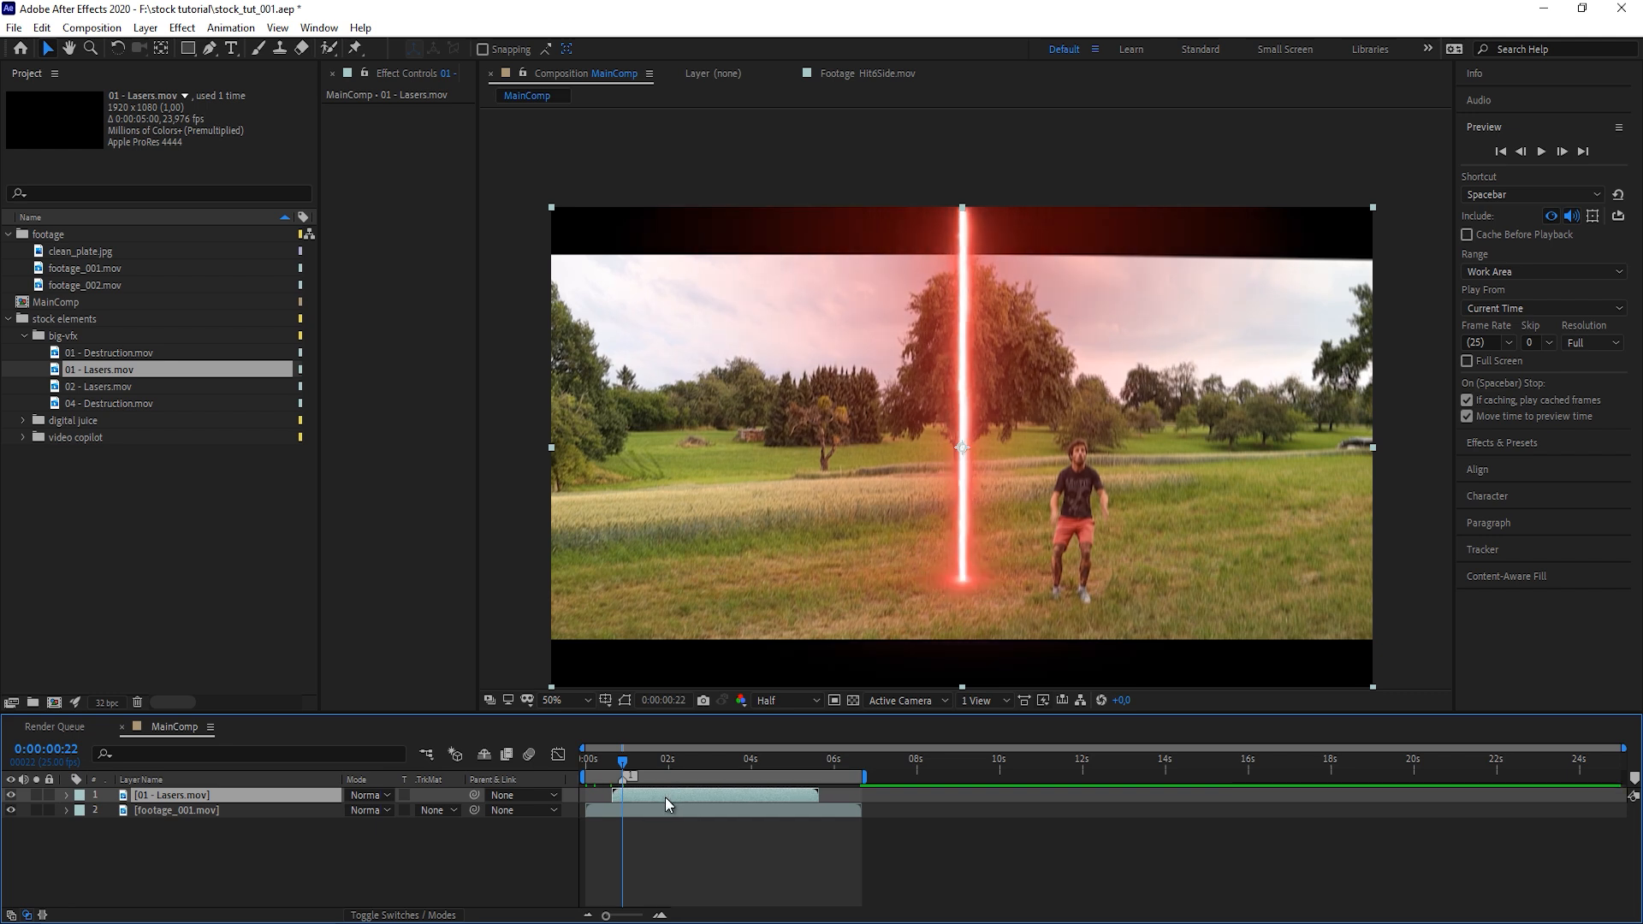
drag(1014, 358, 1123, 374)
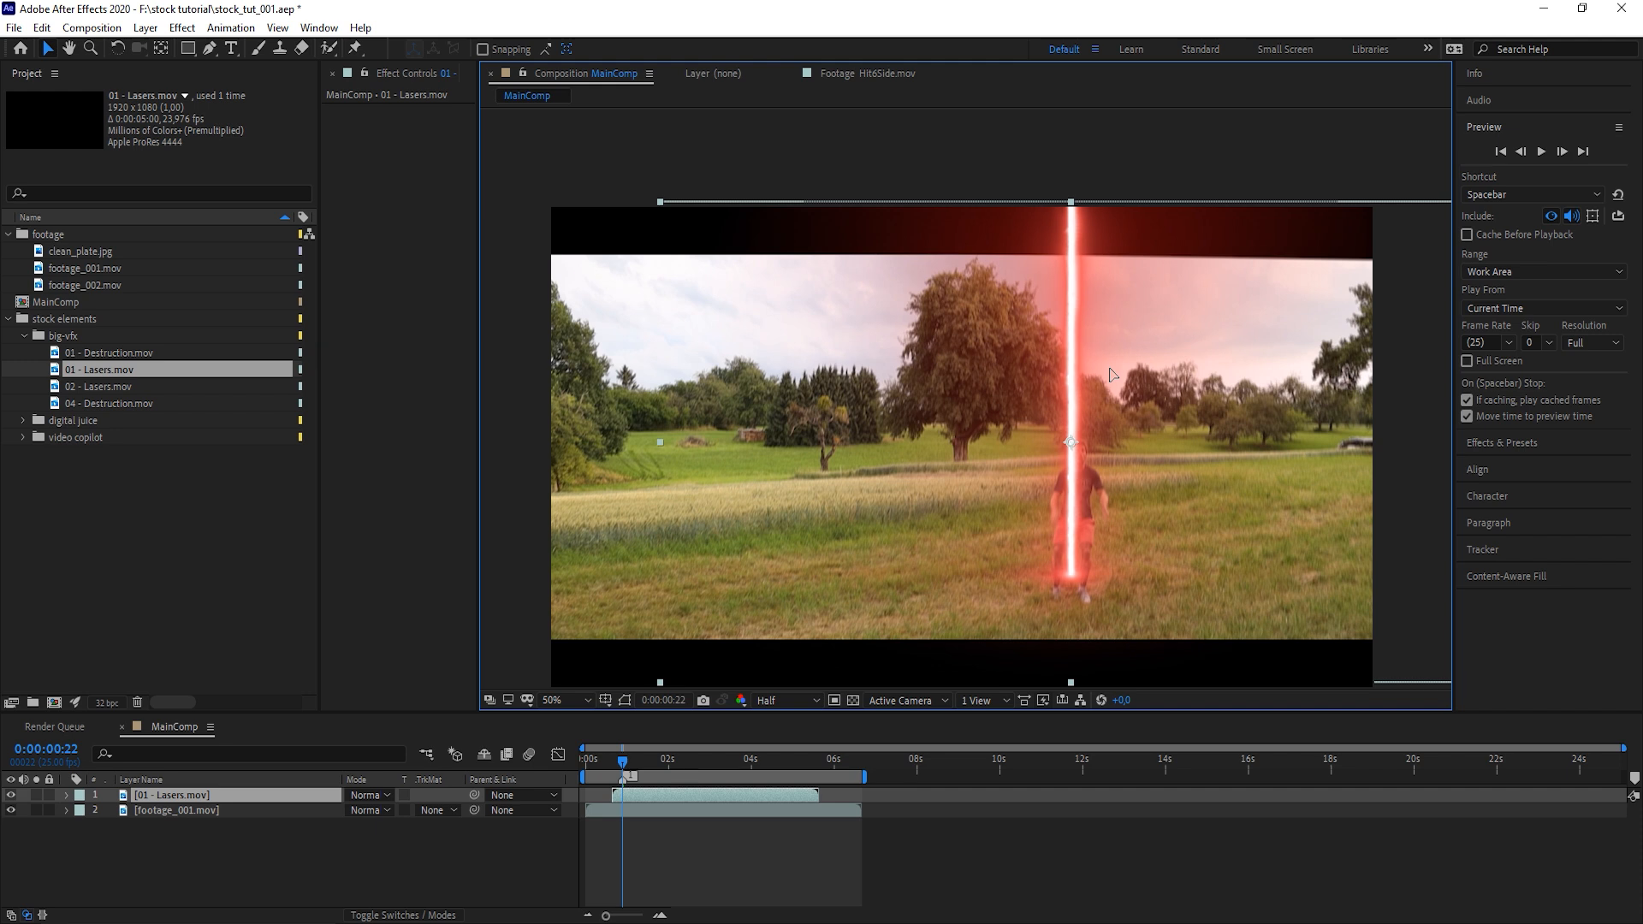
click(663, 854)
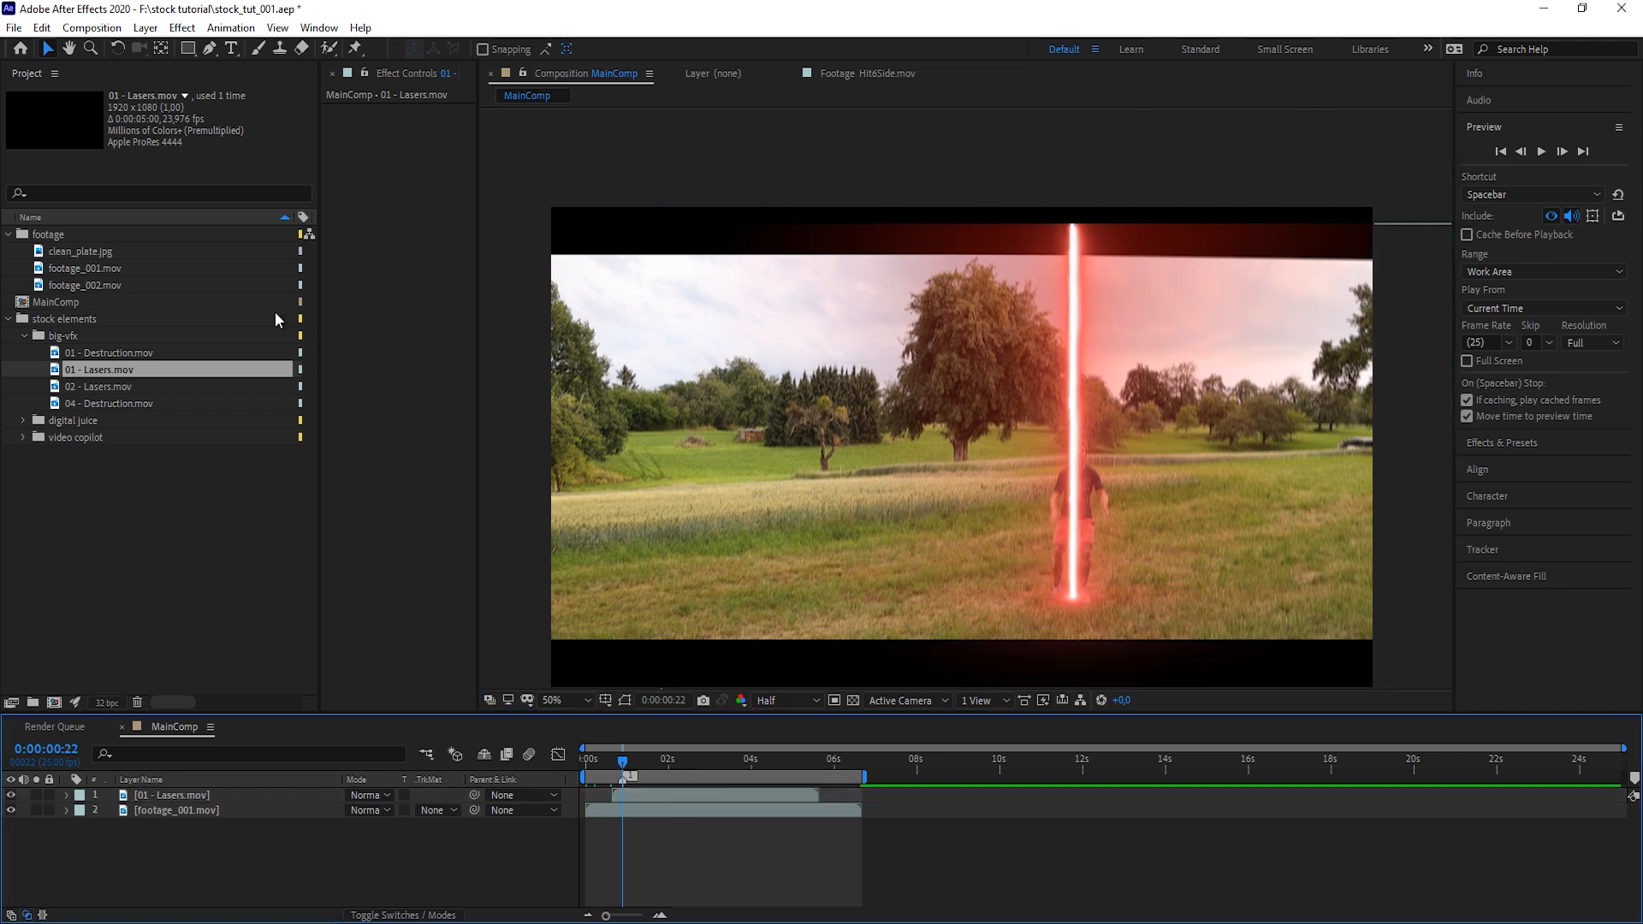
Create an adjustment layer named crop on top of the composition and apply the Crop Edges preset to it
key(ctrl+alt+y)
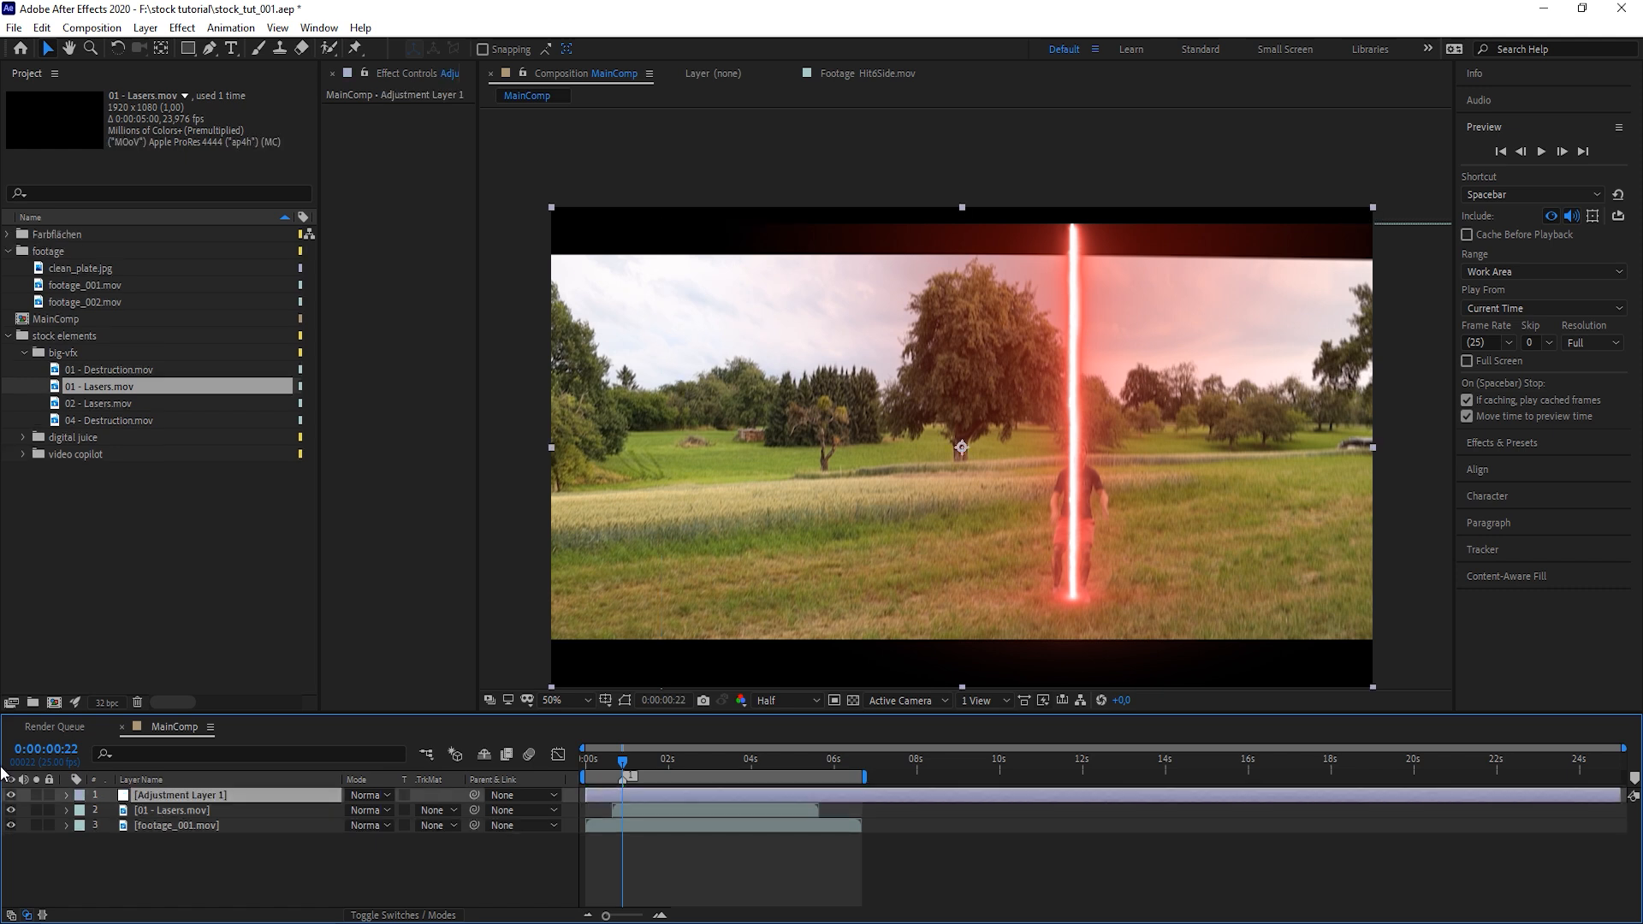
key(Return)
text(crop)
click(1500, 448)
drag(1539, 226, 147, 796)
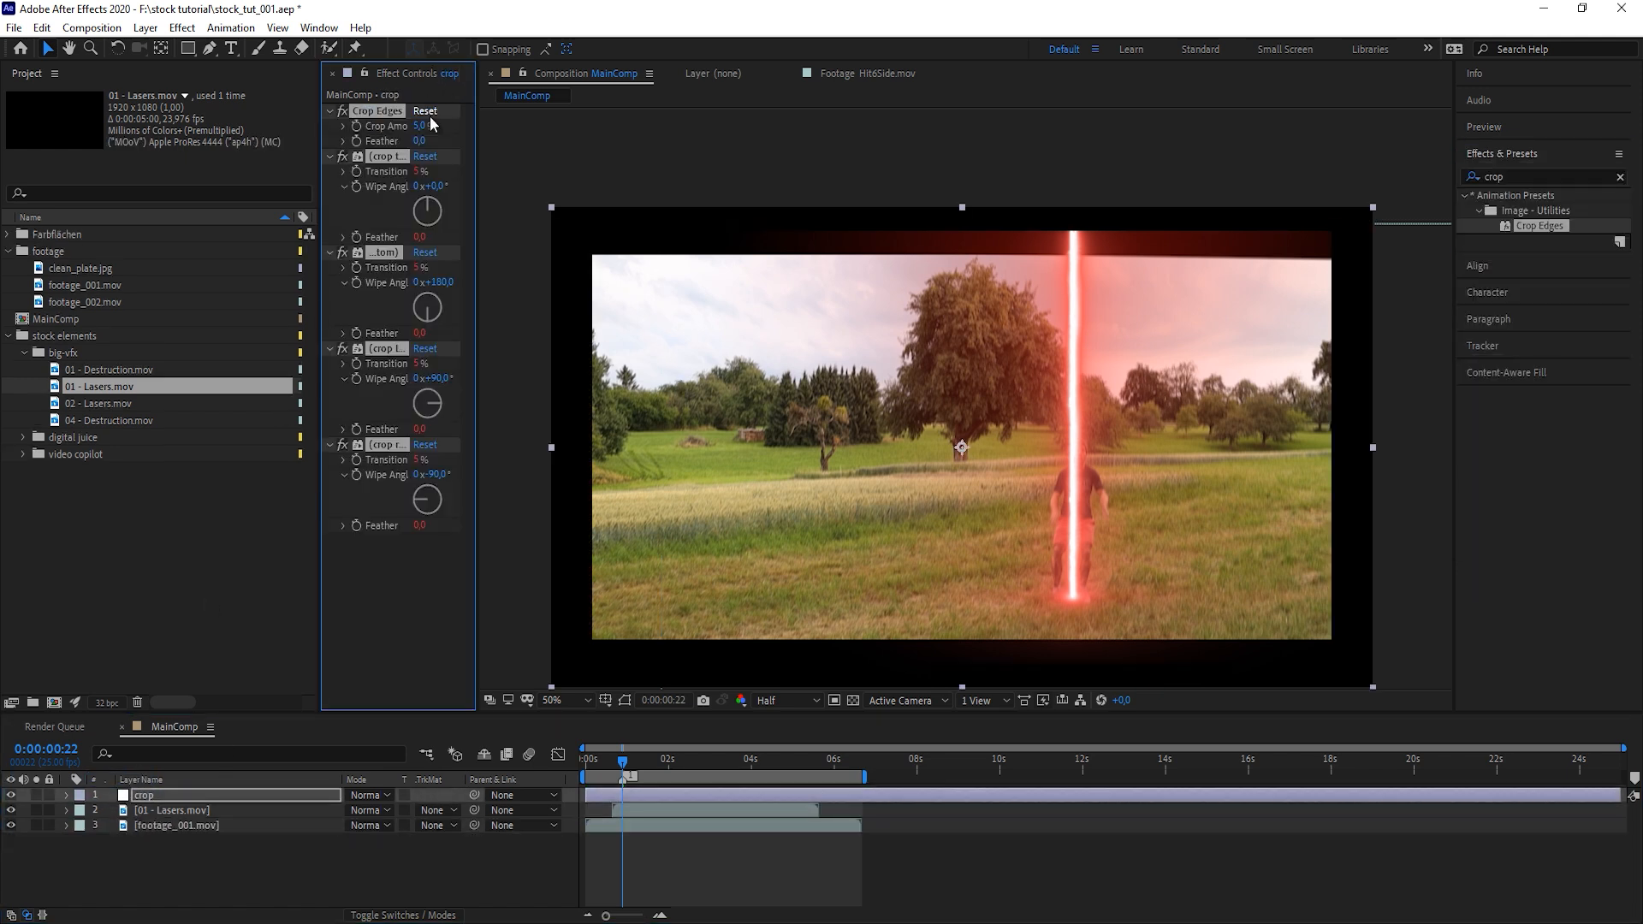
Set the Crop Edges amount to 10 % and disable its left and right crops, leaving the upper and lower ones active
click(420, 125)
key(Return)
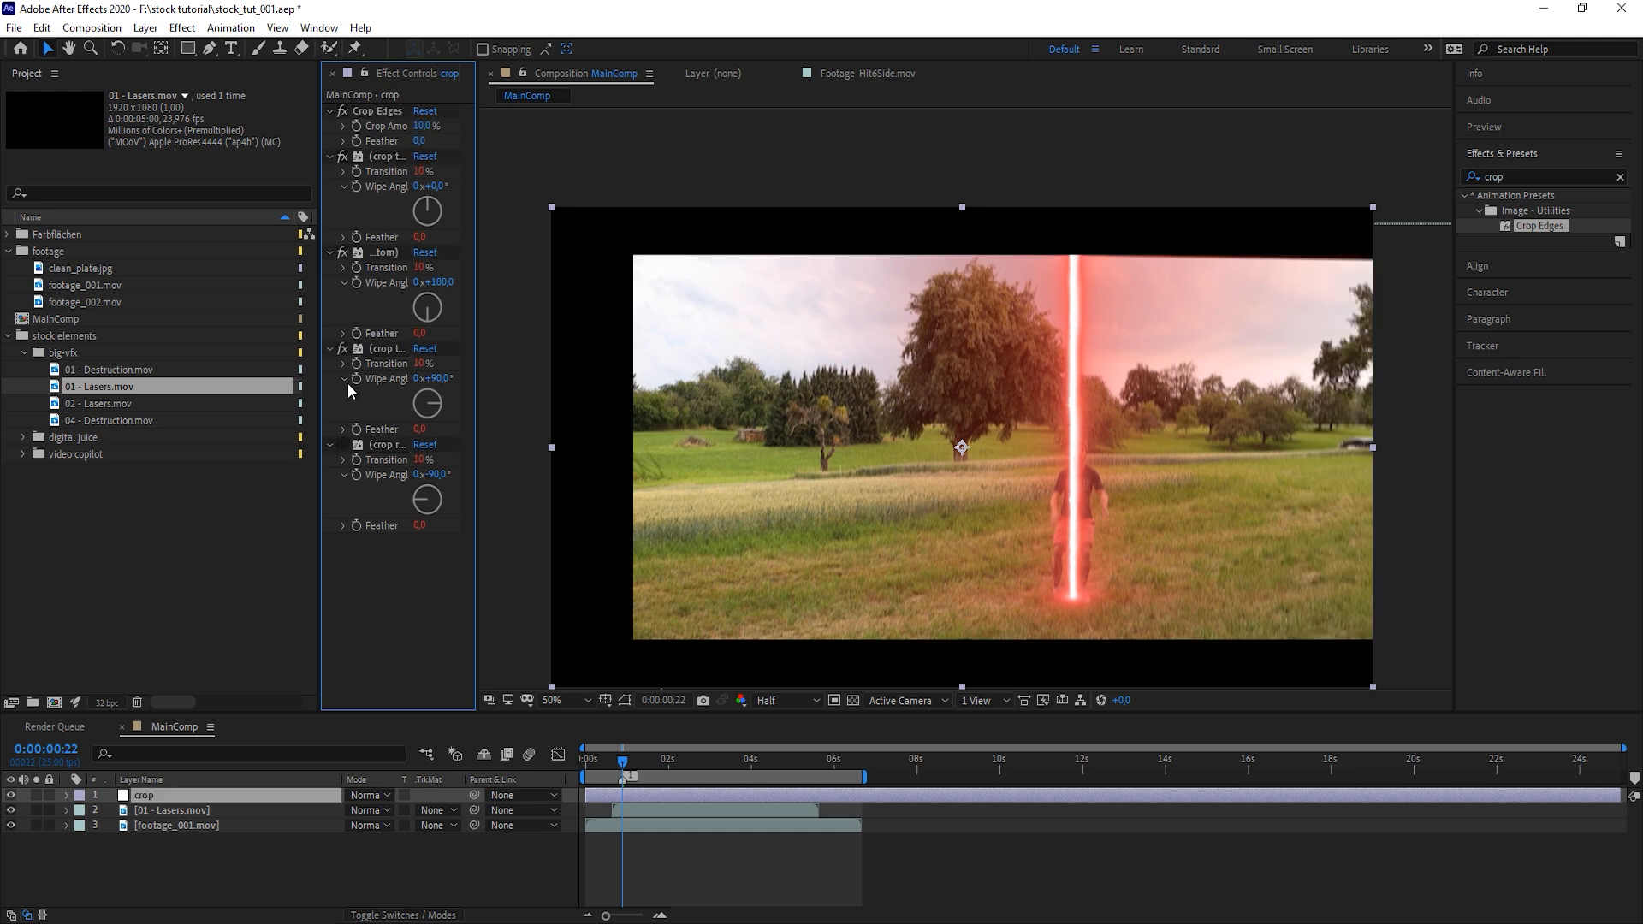
click(343, 349)
key(space)
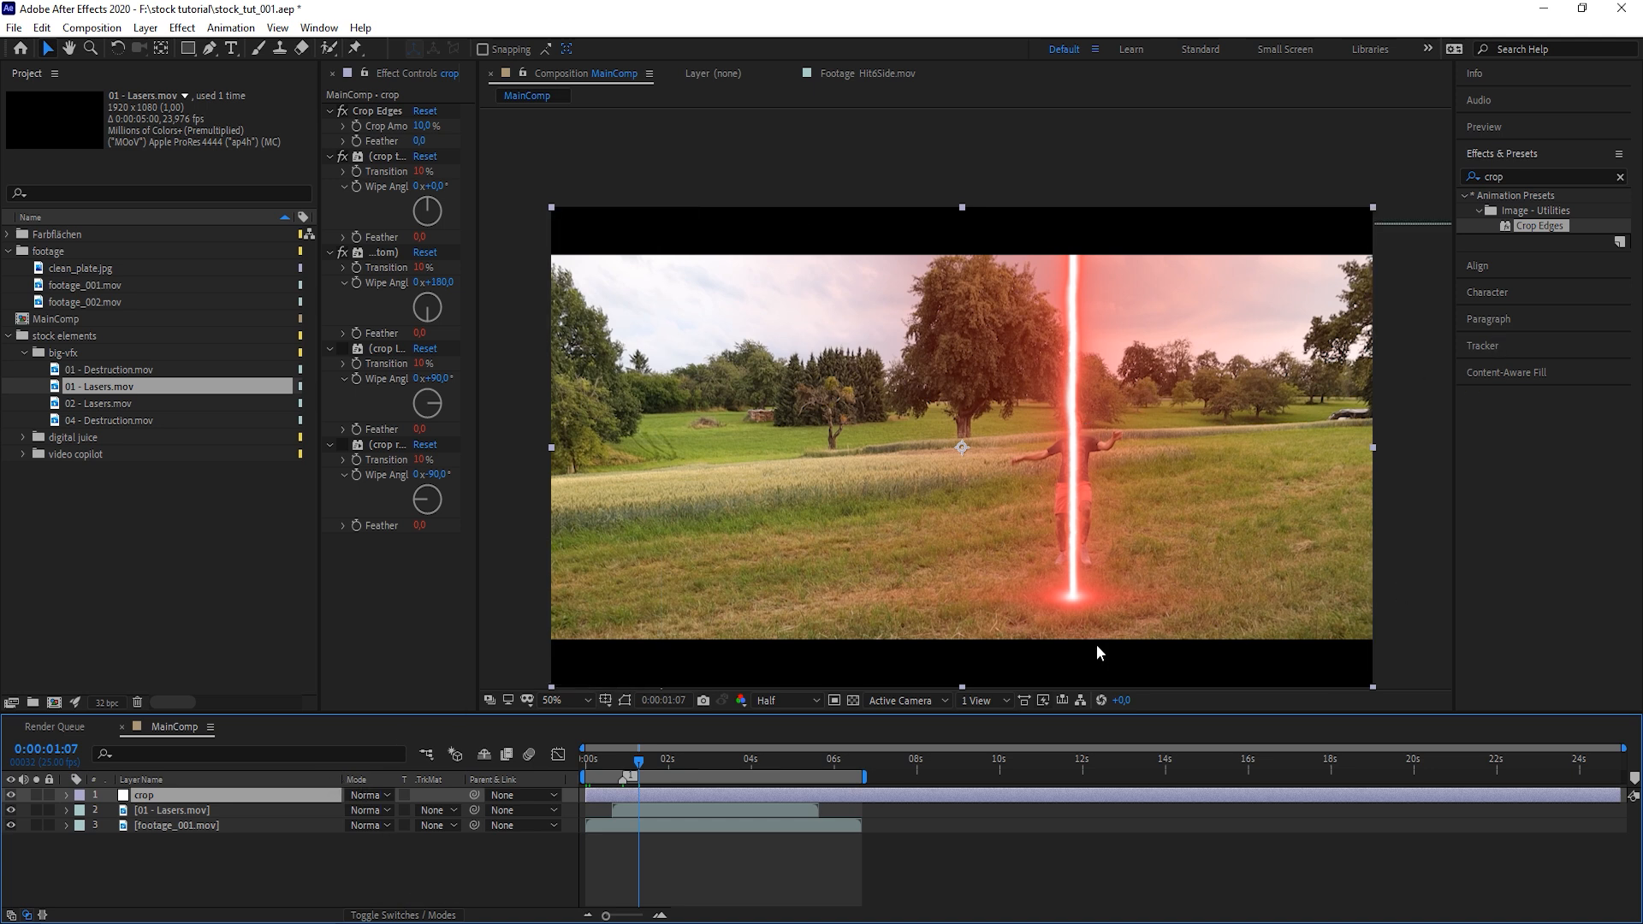
Switch the composition preview to Full resolution and set the 01 - Lasers.mov layer's blending mode to Screen
scroll(1177, 576, up, 1)
drag(1207, 534, 997, 466)
drag(1007, 557, 1051, 422)
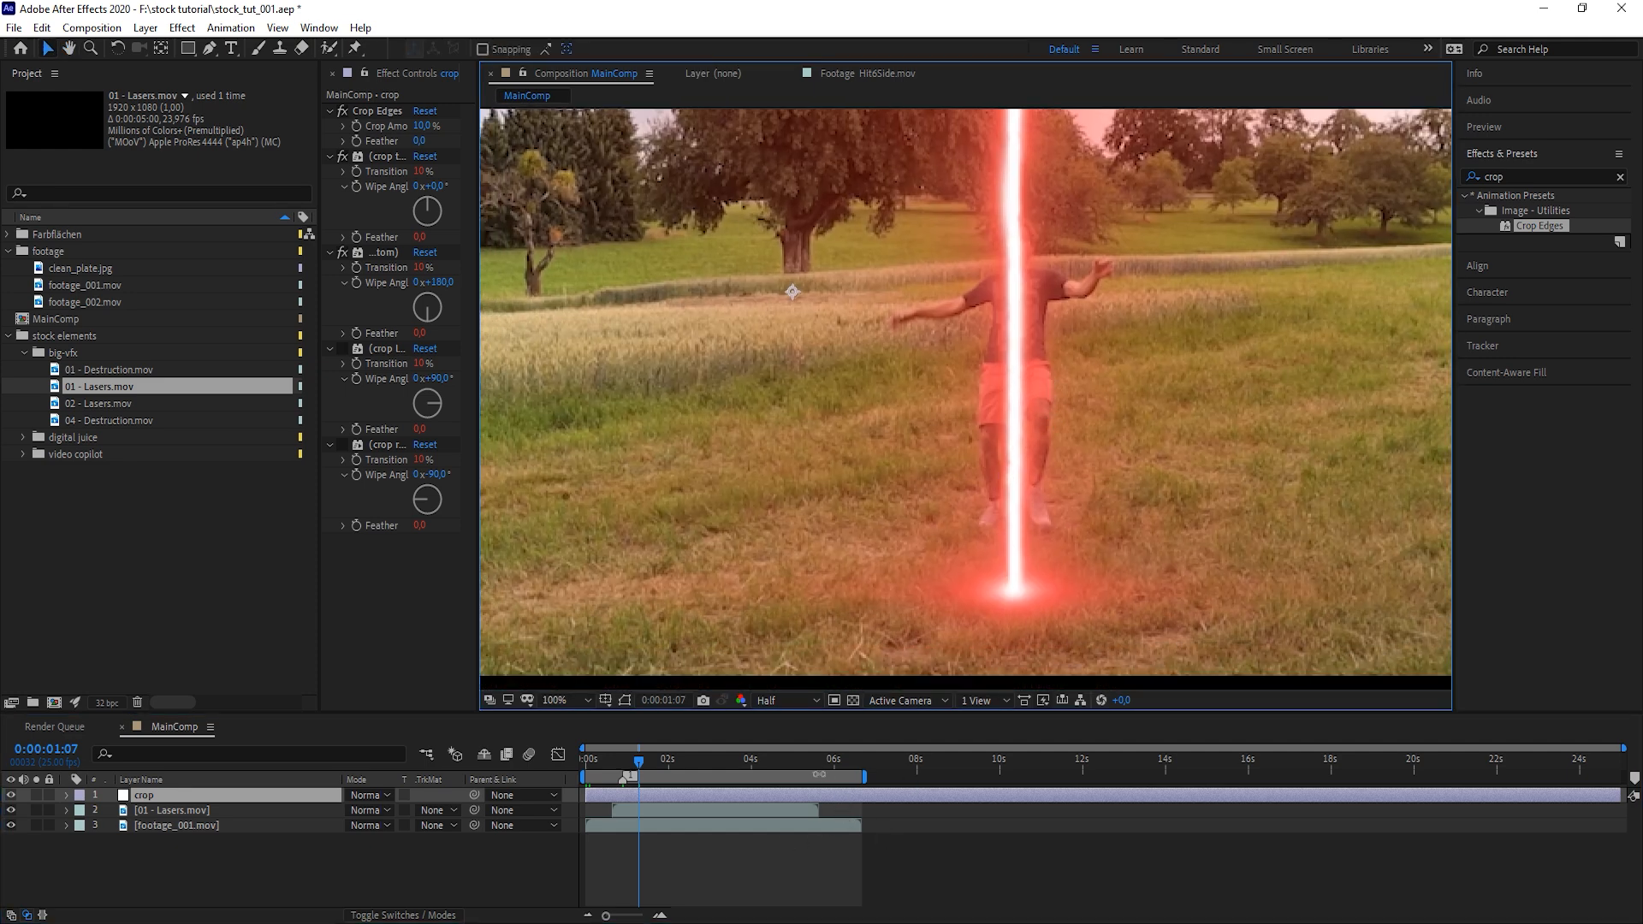
key(ctrl+j)
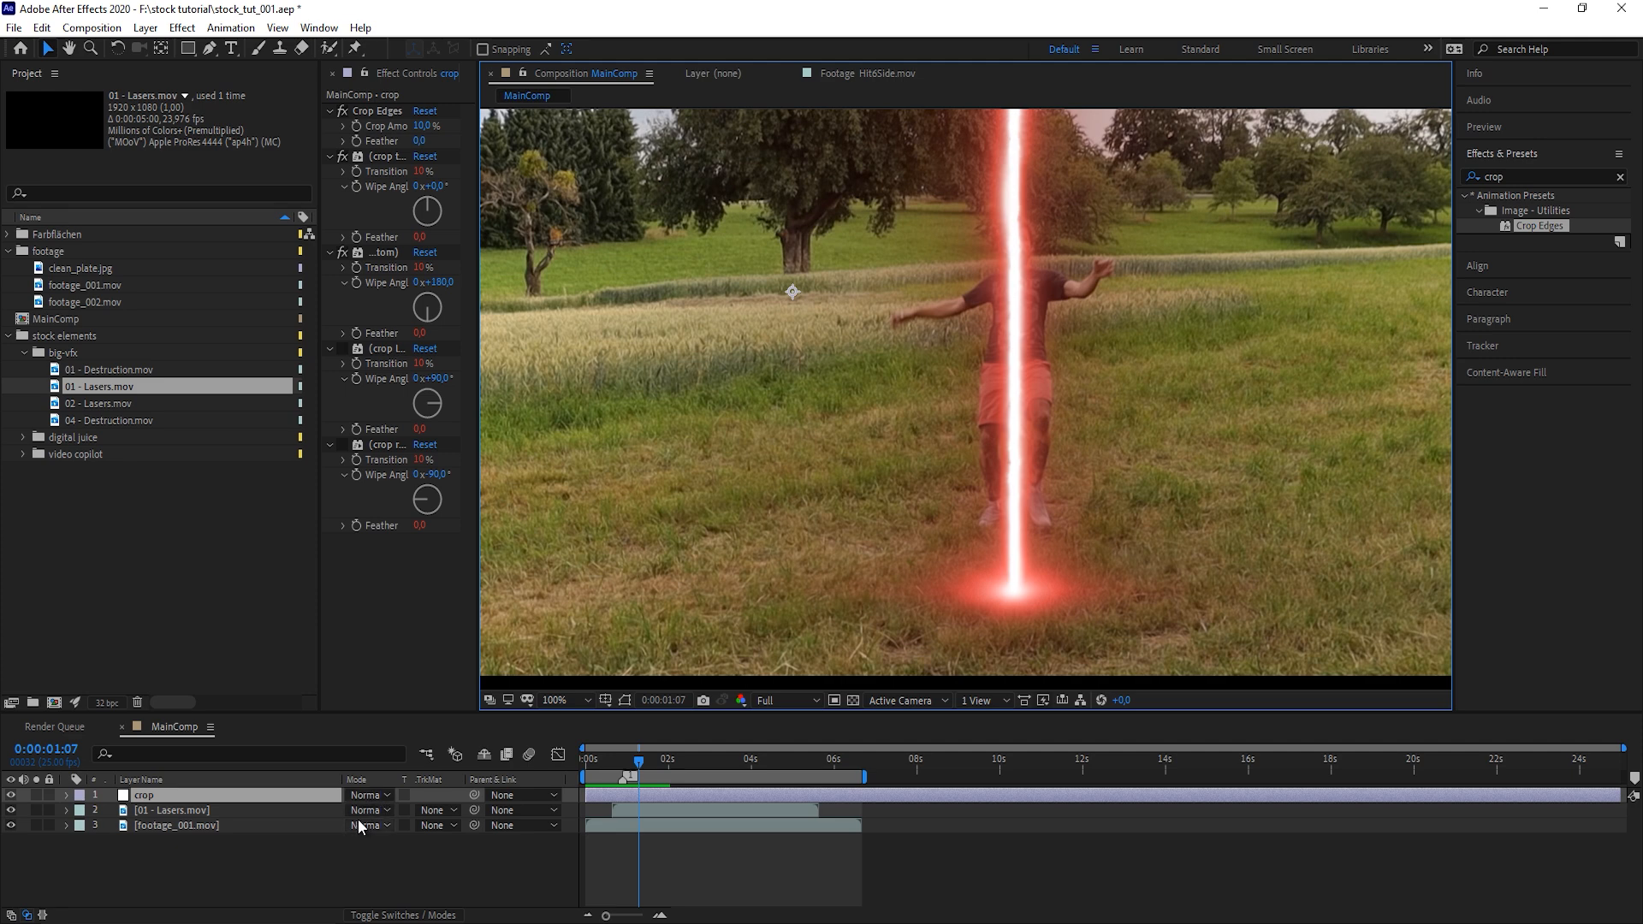
click(361, 815)
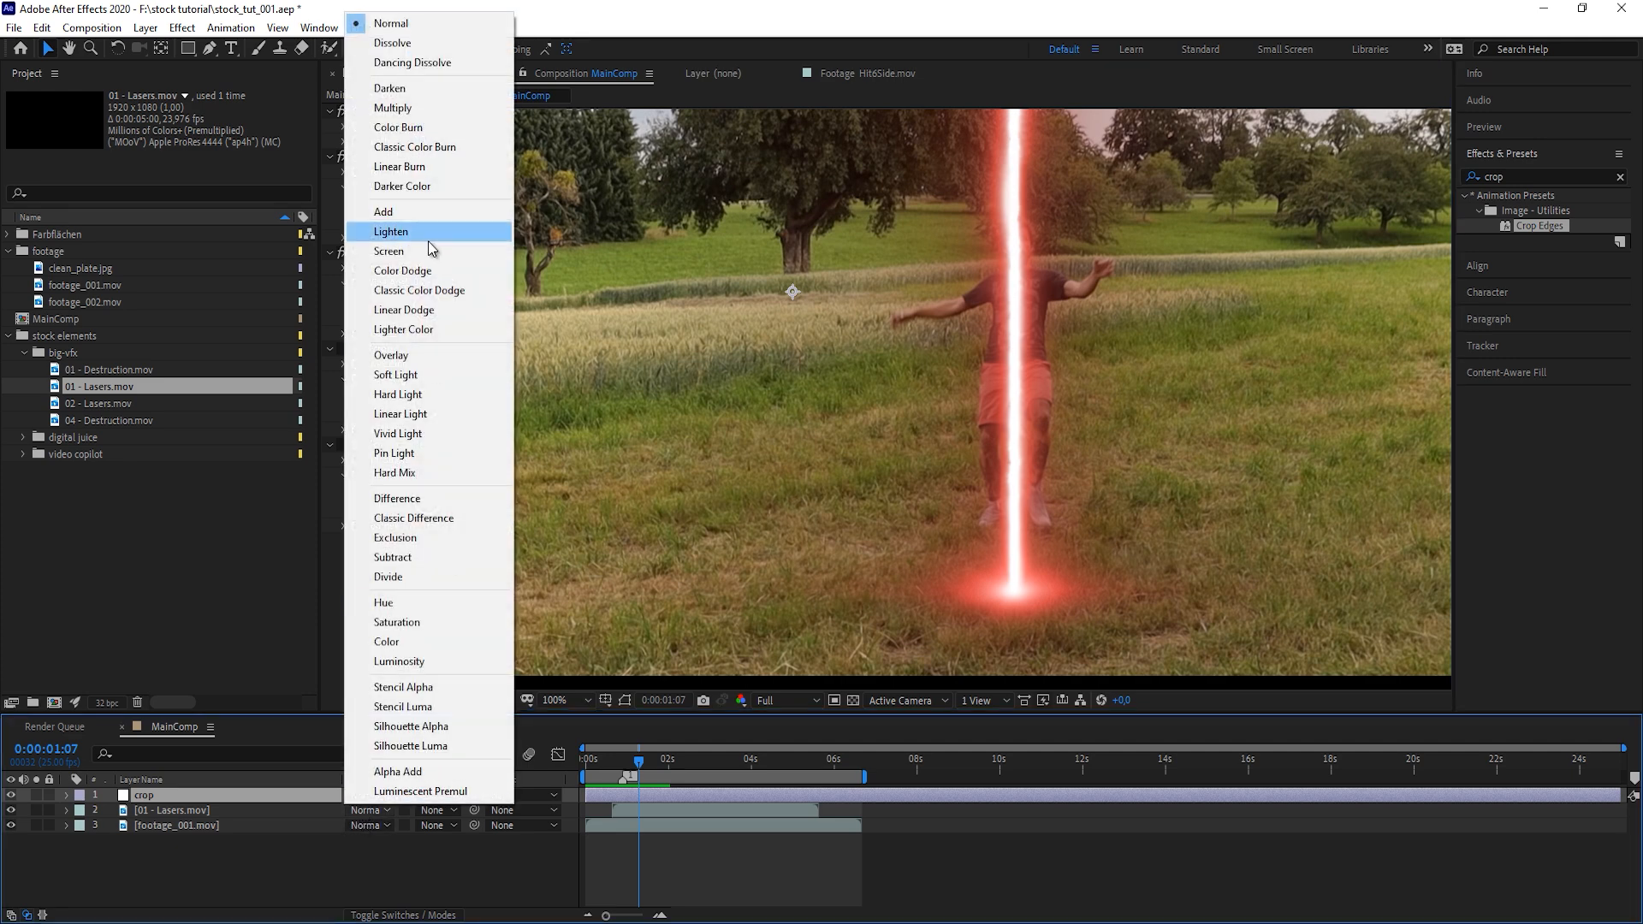
click(425, 250)
Try the Add blending mode on the laser layer and return it to Screen
click(328, 813)
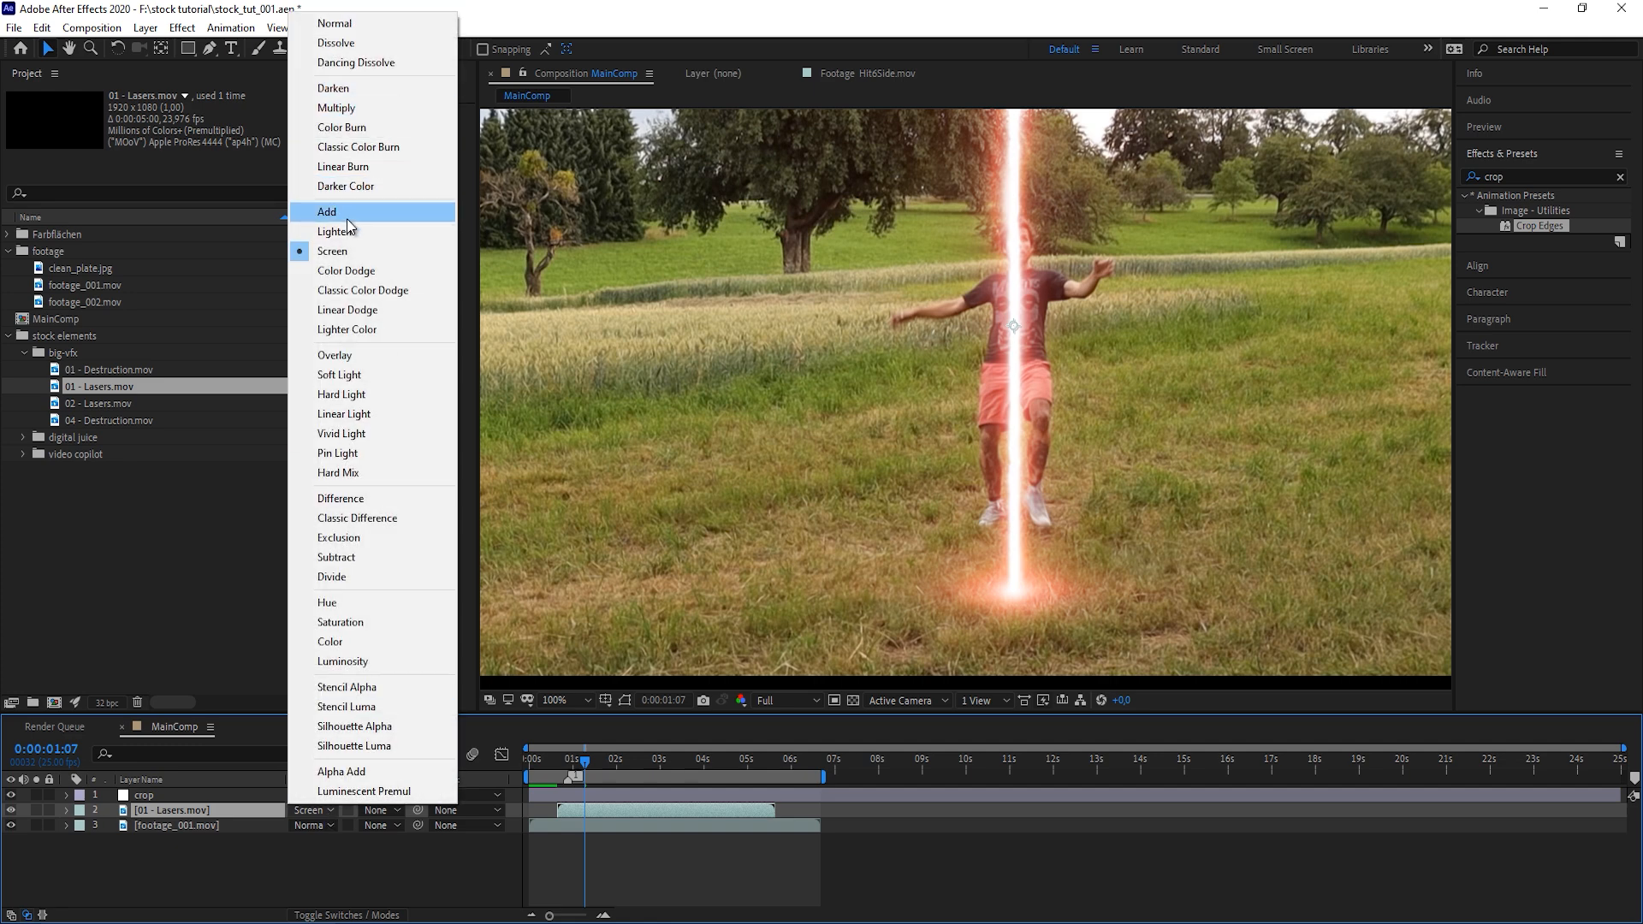
click(347, 214)
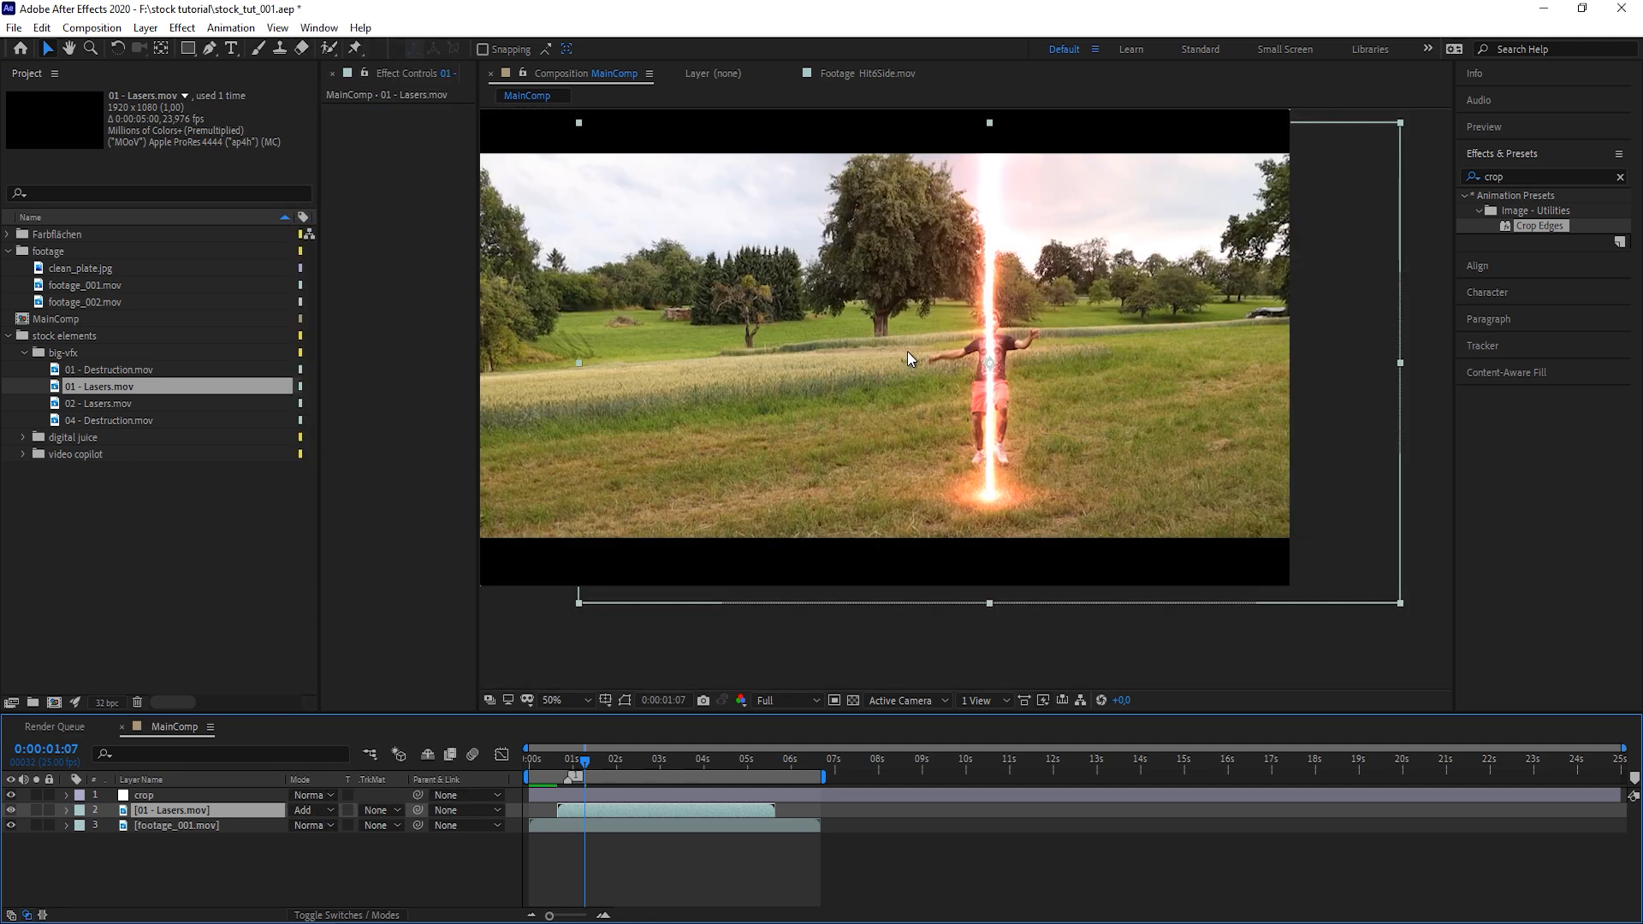
scroll(907, 351, up, 2)
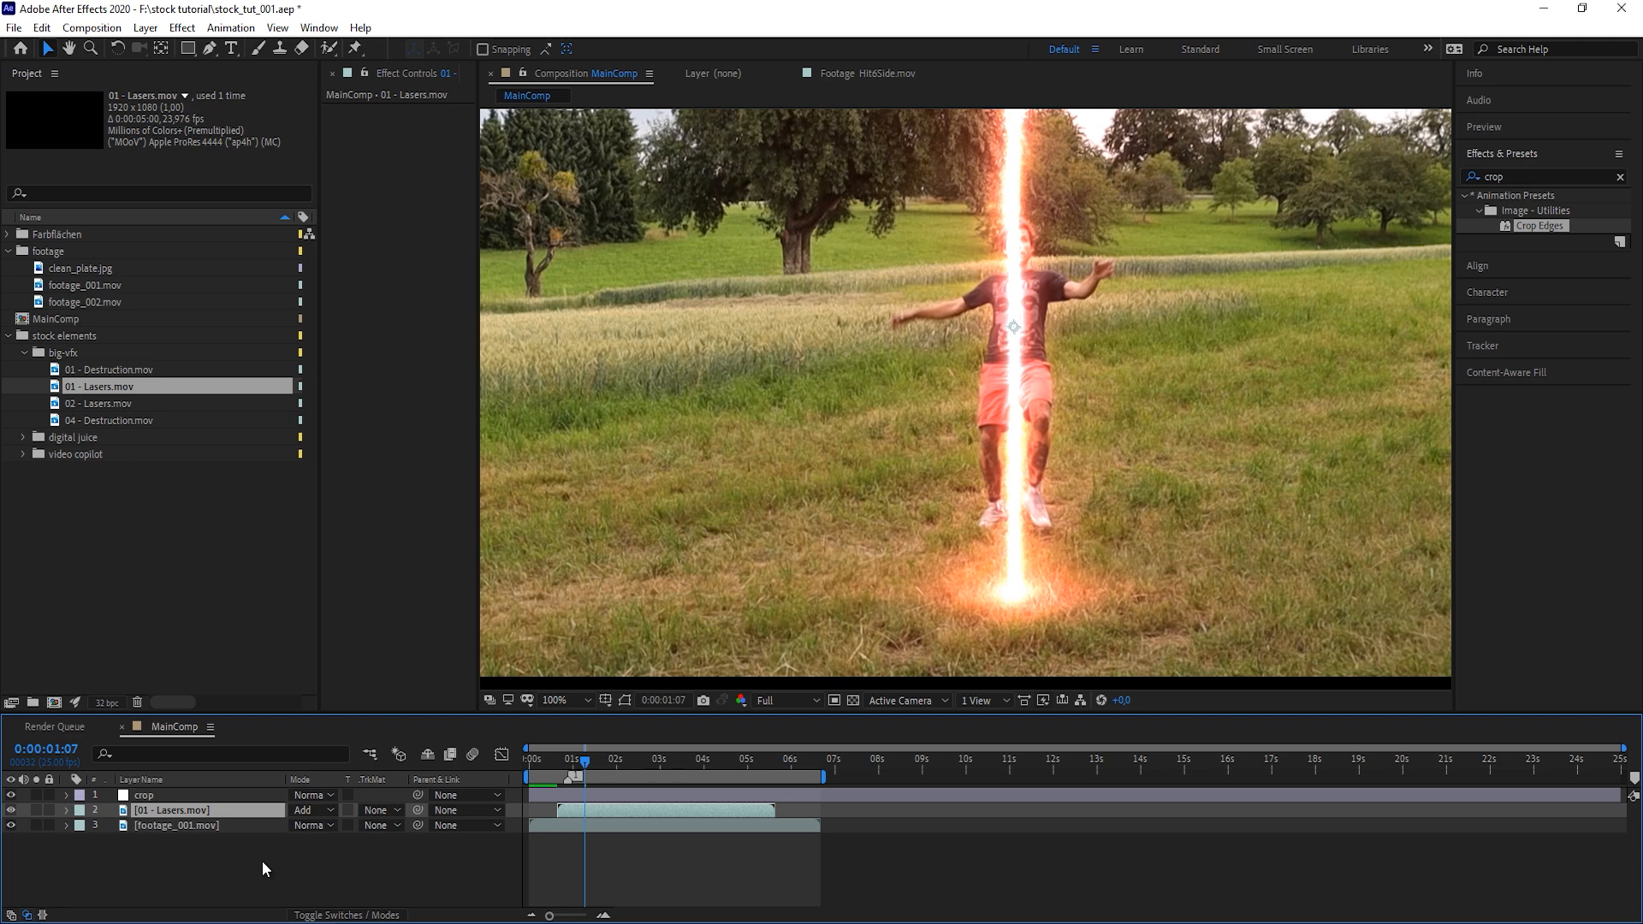
click(313, 810)
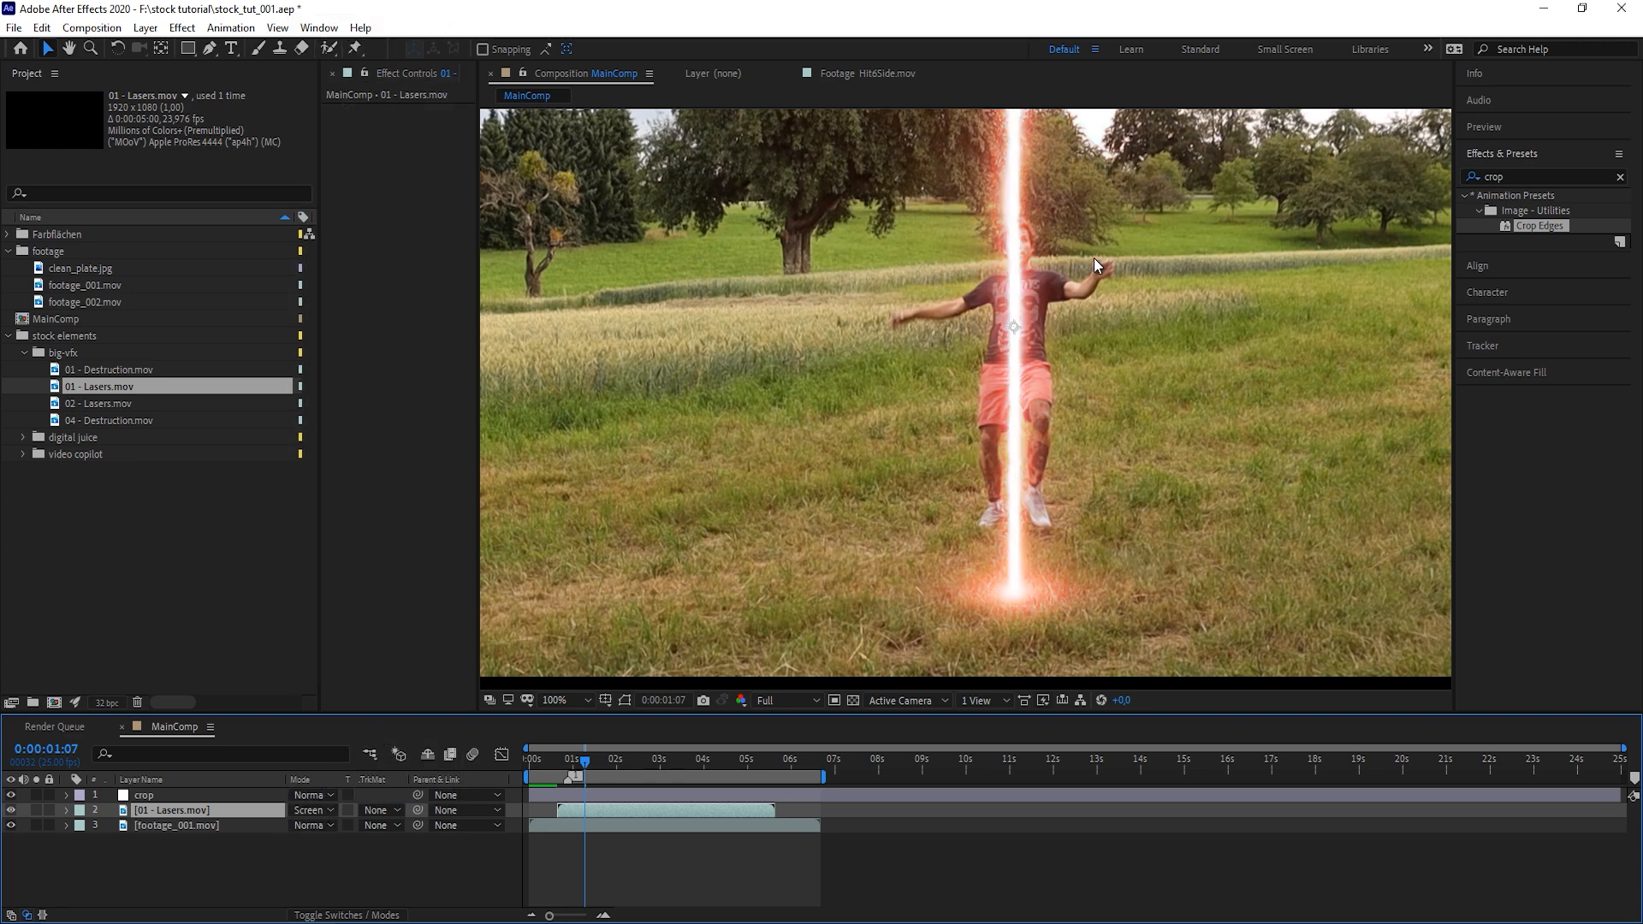
Play the composition from the start and scrub through it to check the laser against the camera movement
drag(1094, 258, 1149, 221)
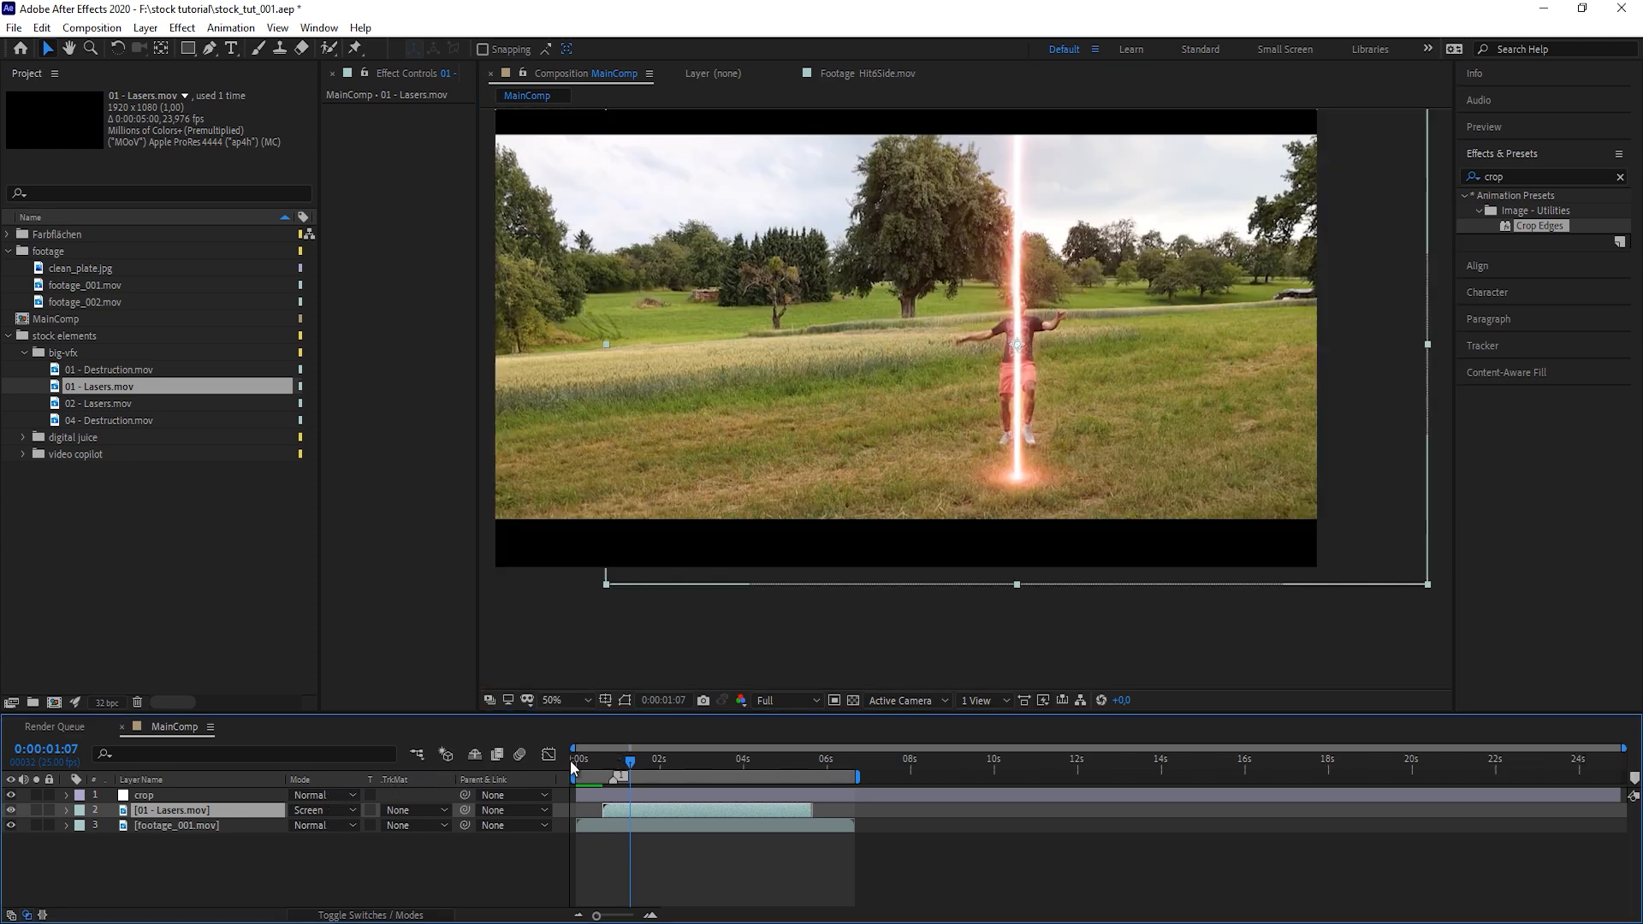
click(570, 760)
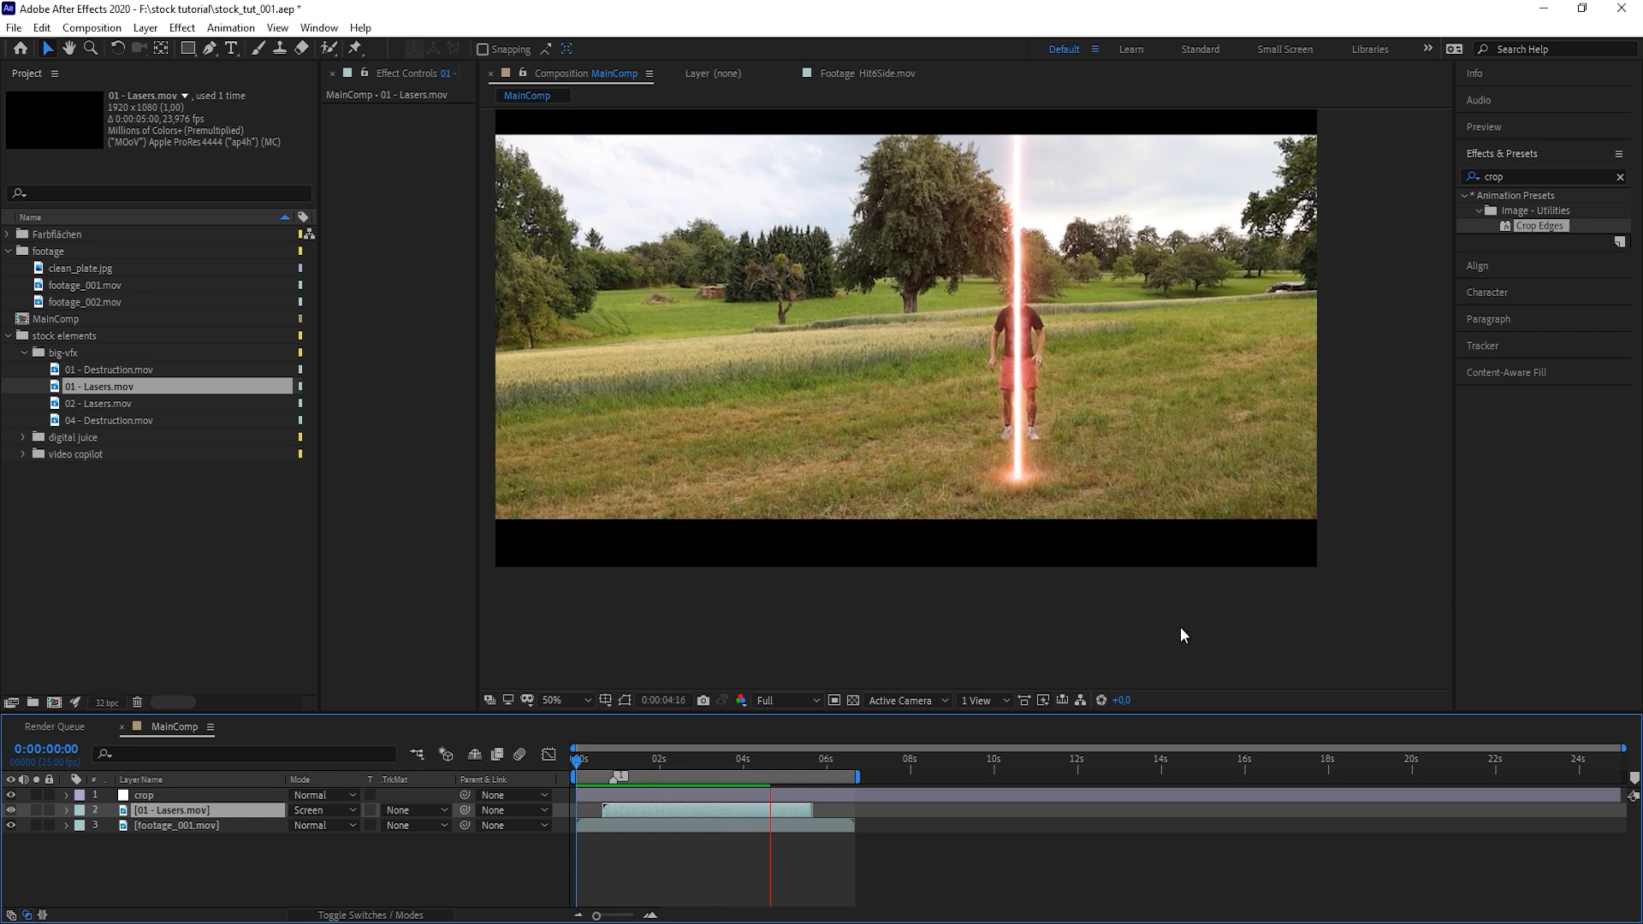
key(space)
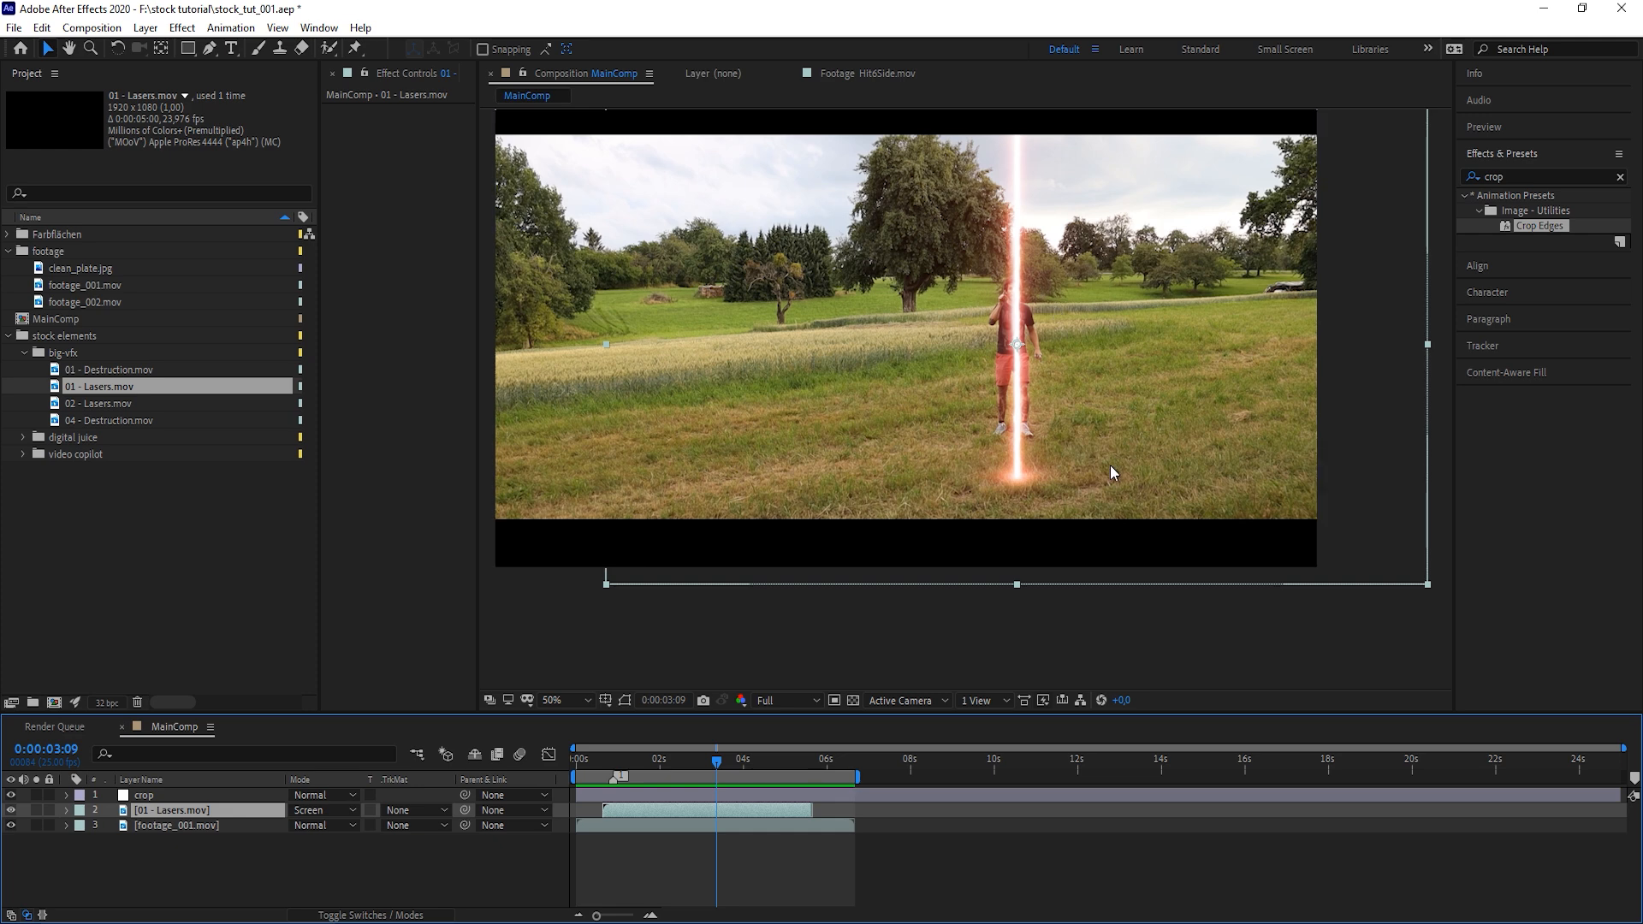
drag(584, 788, 652, 791)
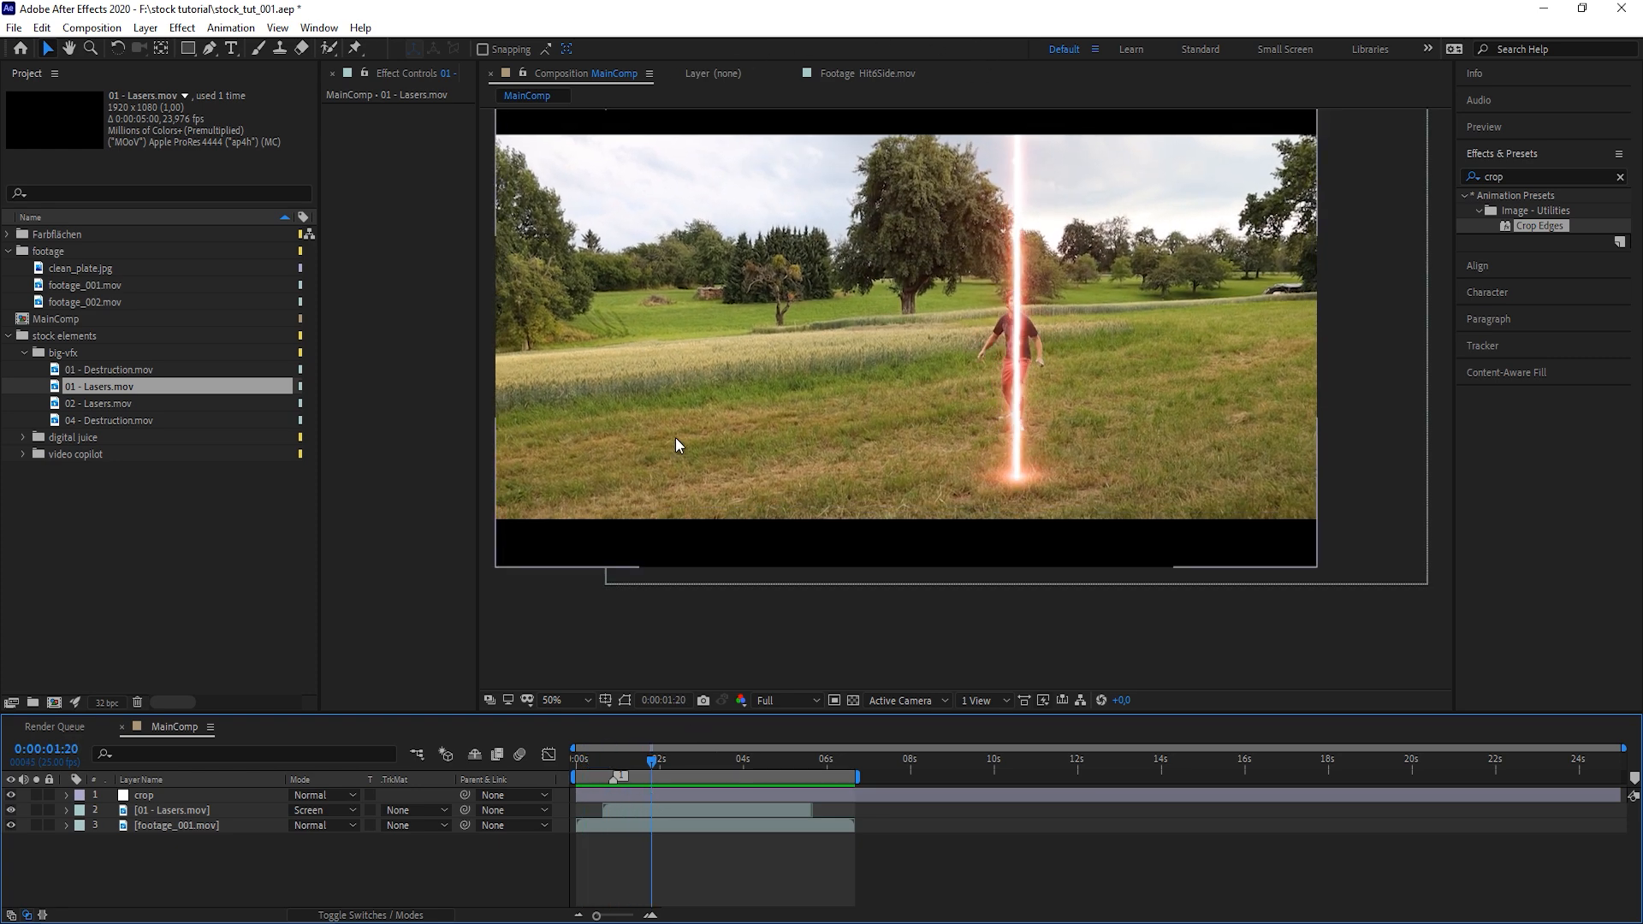
drag(663, 760, 626, 778)
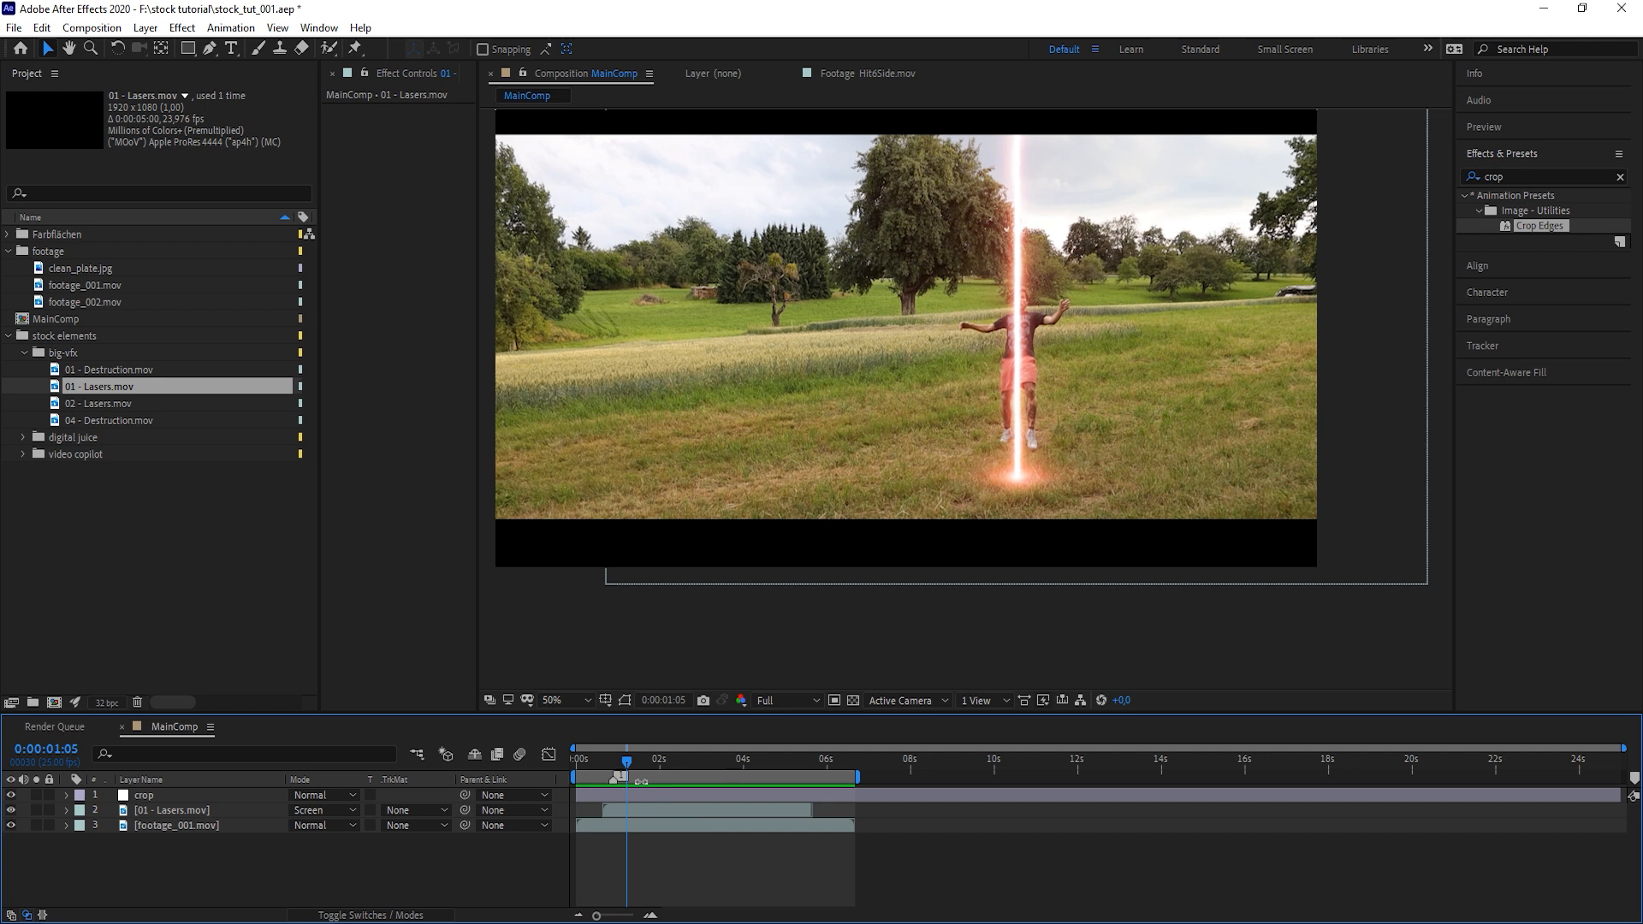
Apply the Mocha AE effect to the footage_001.mov layer and launch the Mocha tracker from it
click(183, 825)
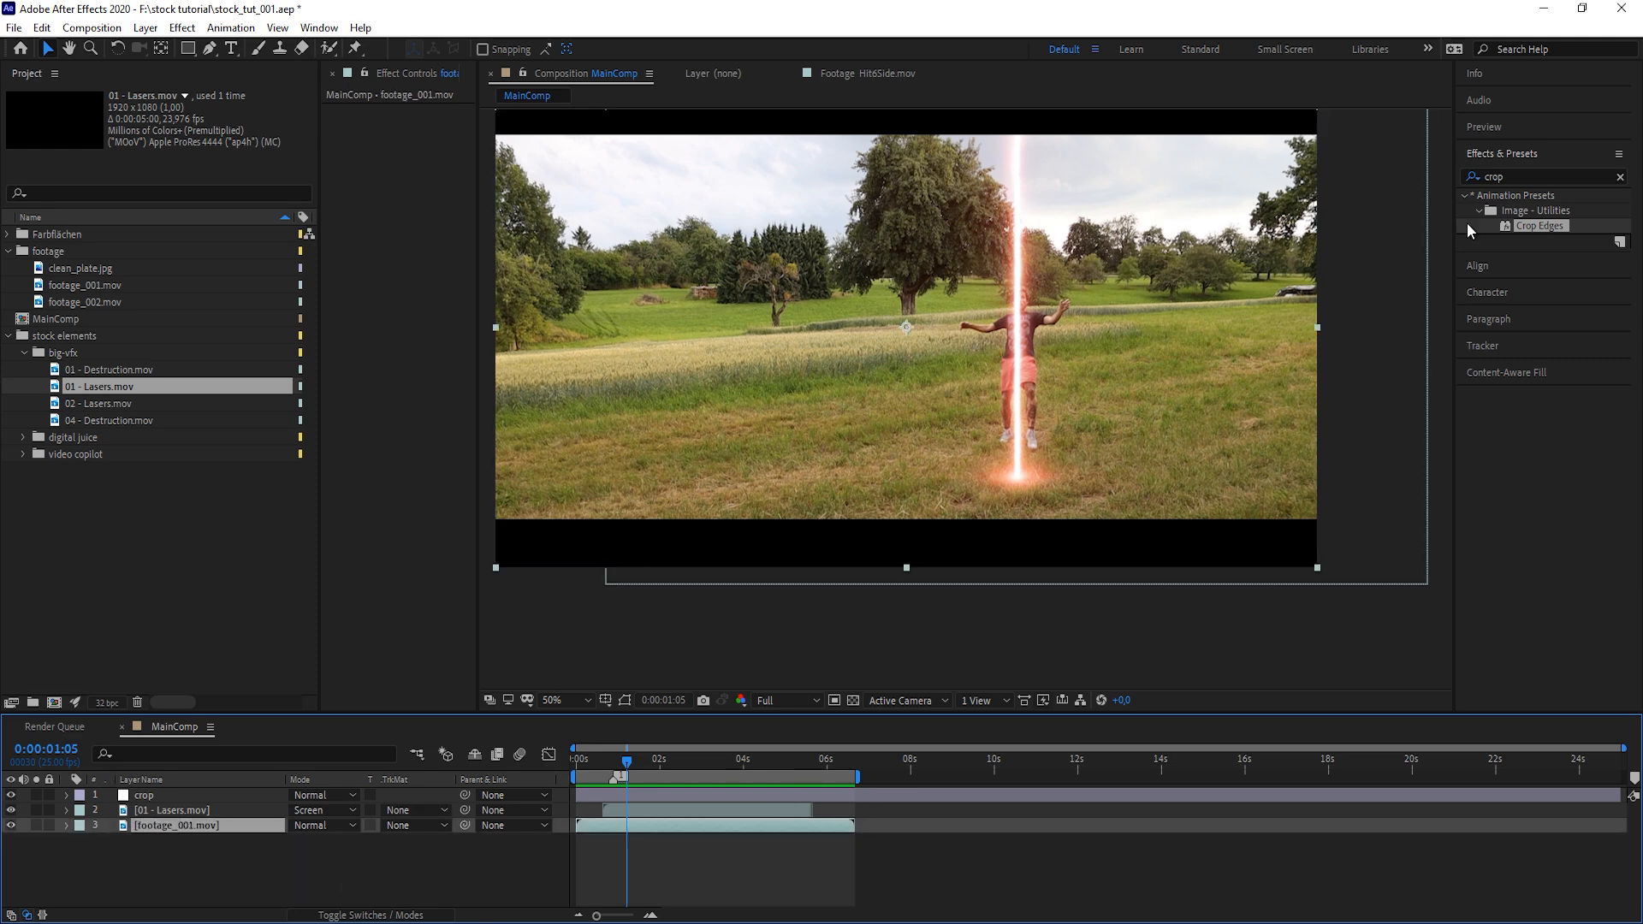
click(1566, 178)
key(BackSpace)
key(BackSpace)
key(BackSpace)
key(BackSpace)
text(mocha)
drag(1532, 211, 220, 827)
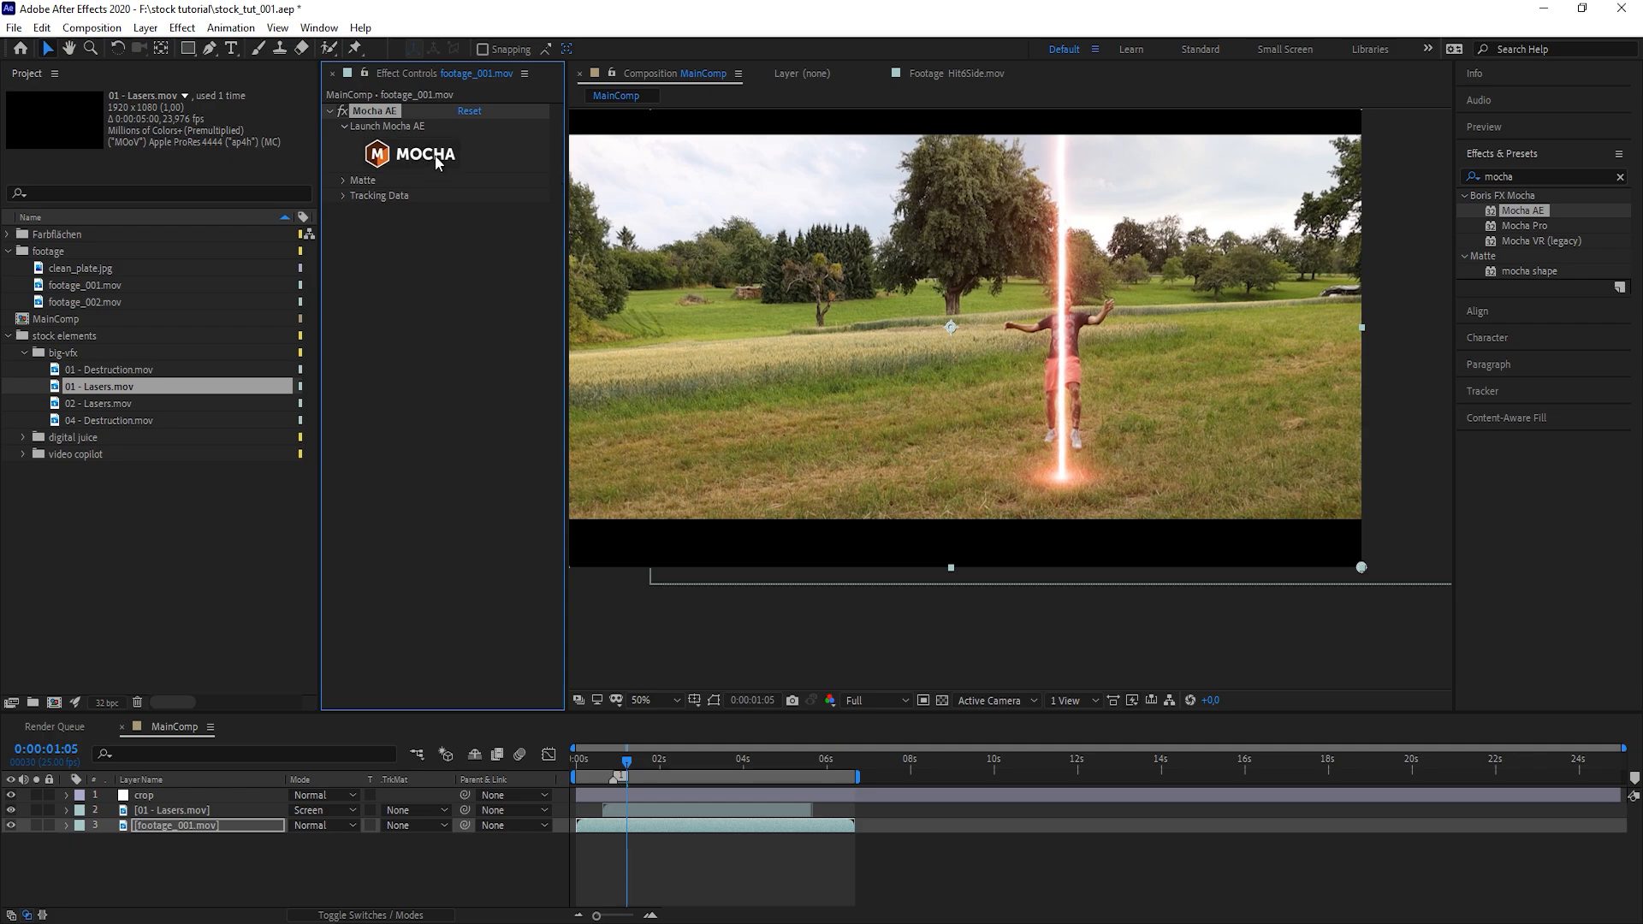
click(435, 155)
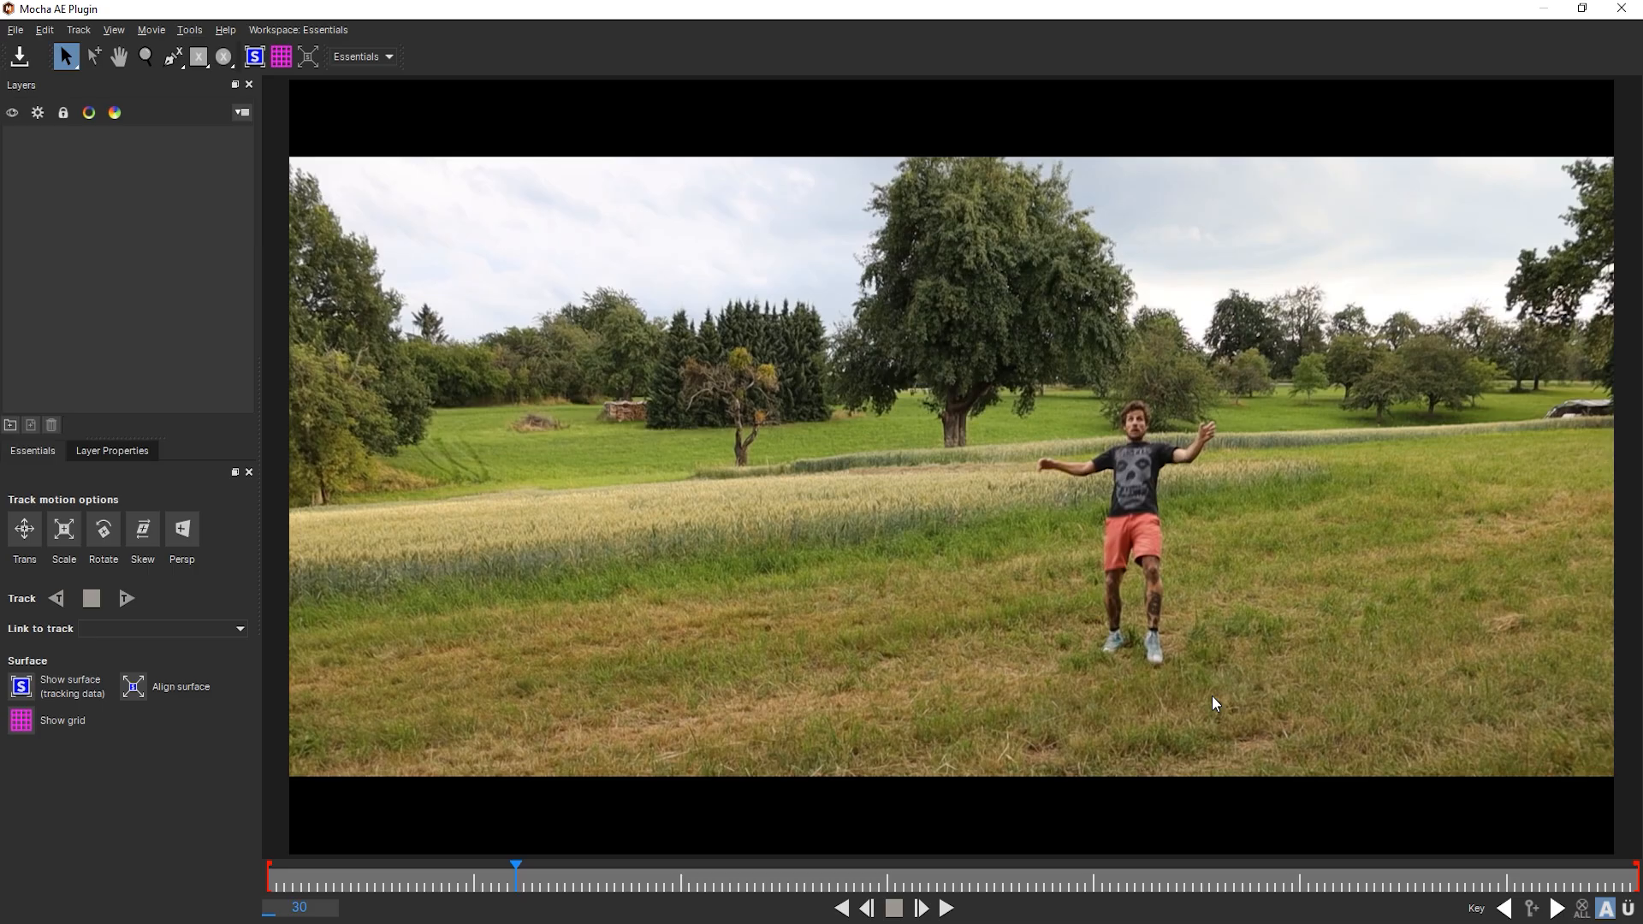
At frame 0, draw an X-Spline around the trees and field beside the man, keeping him outside the shape
drag(516, 881, 781, 910)
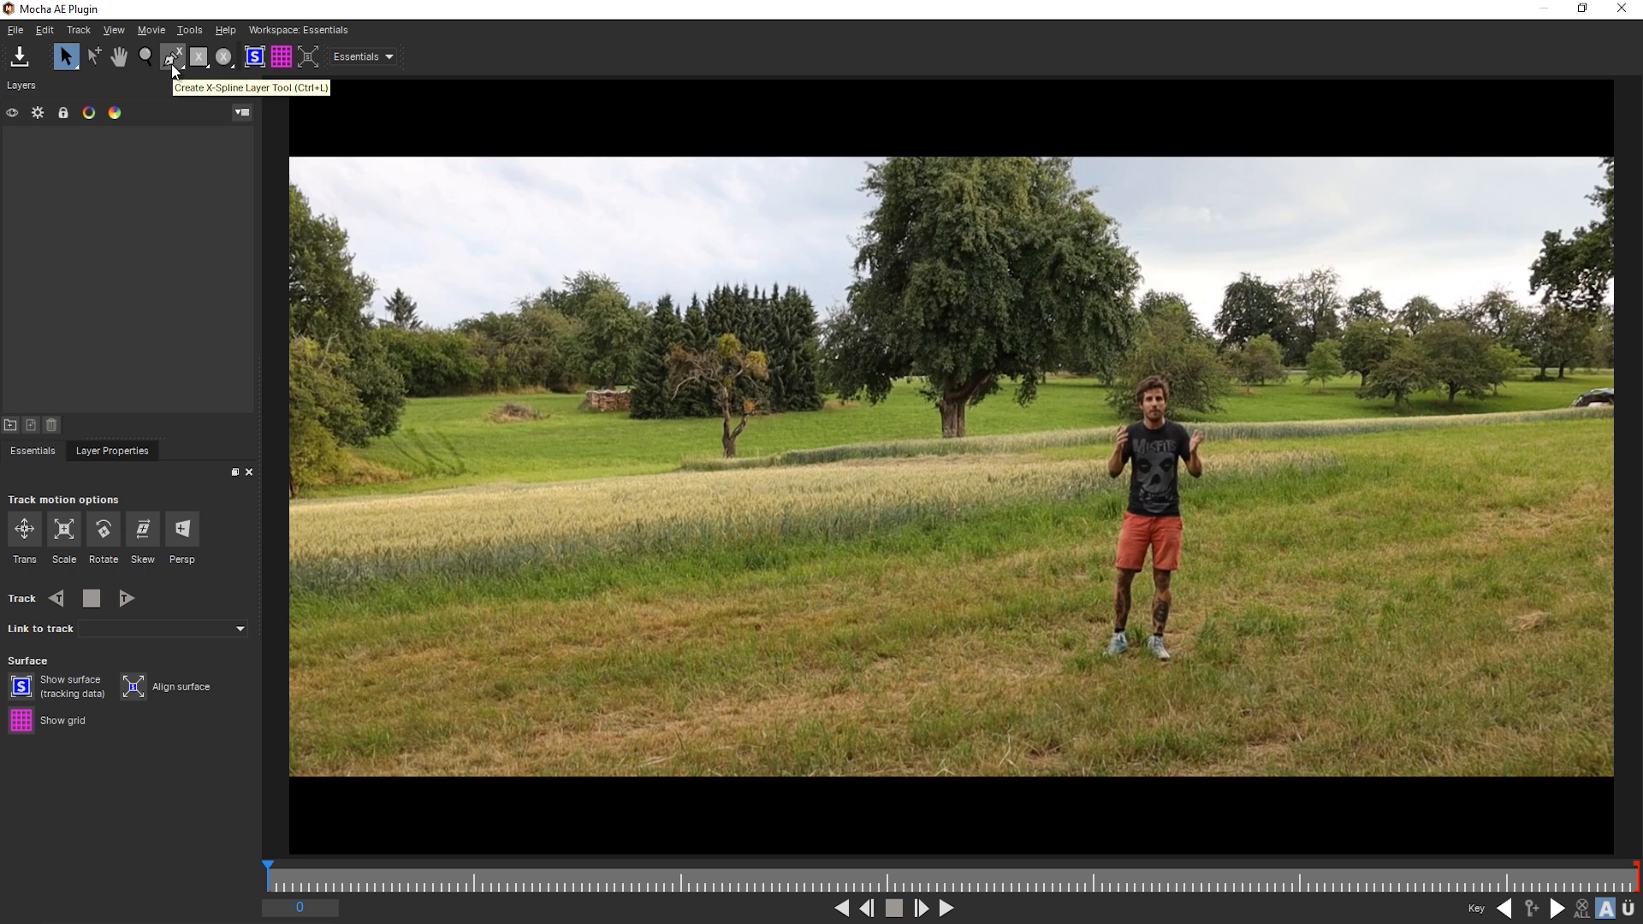
click(171, 63)
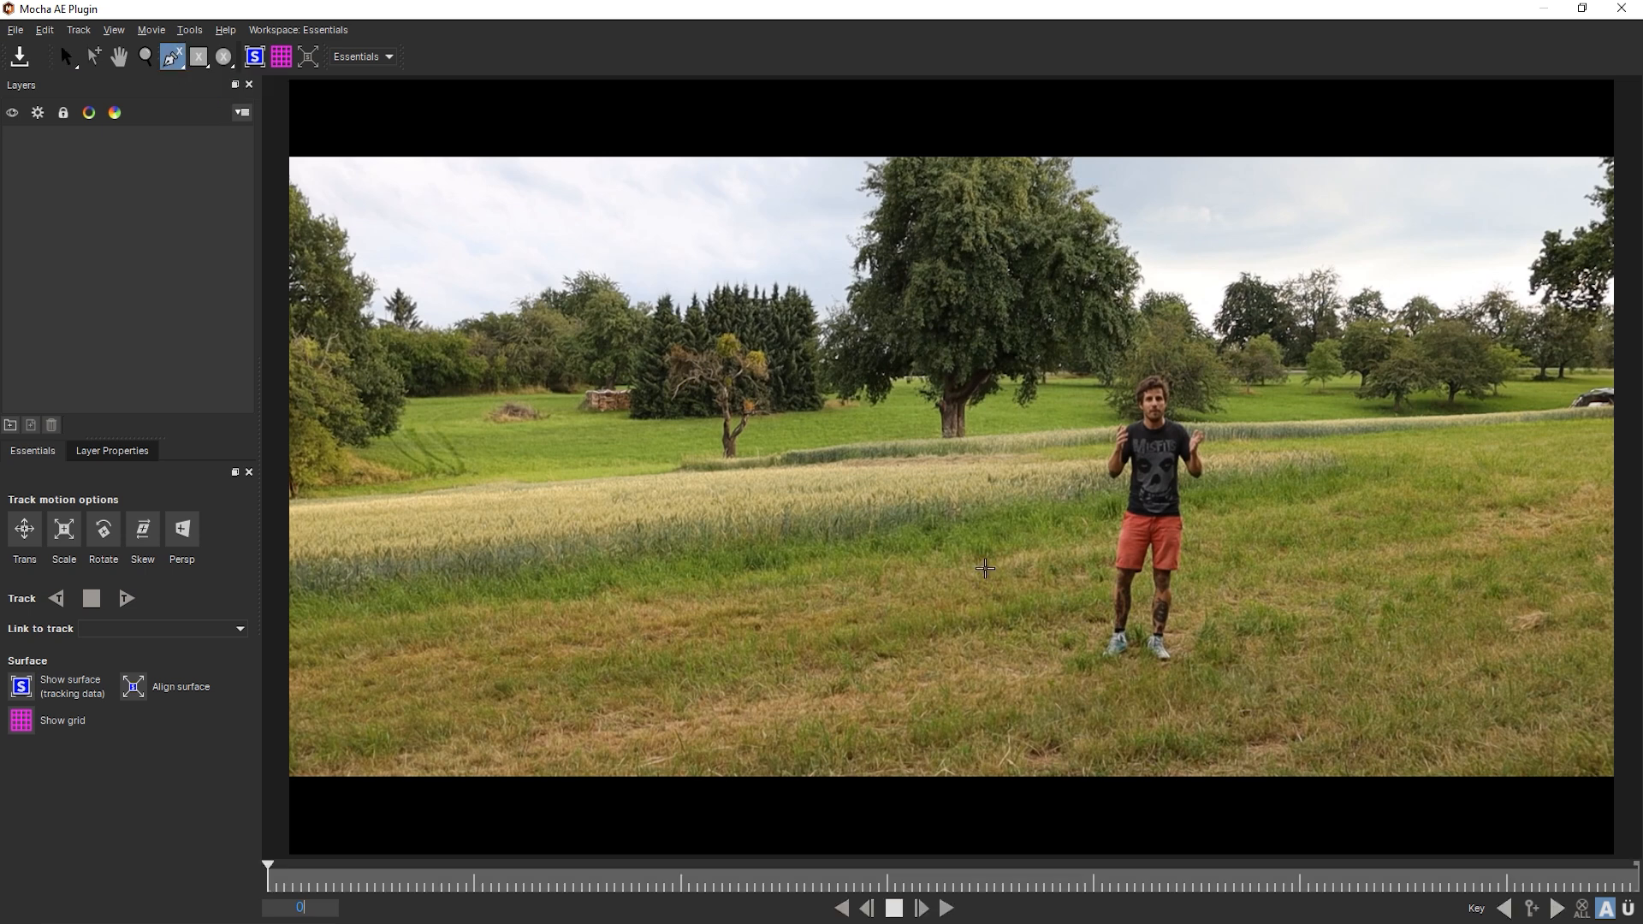
click(986, 568)
click(1002, 251)
click(460, 255)
click(484, 686)
click(1005, 685)
right_click(992, 606)
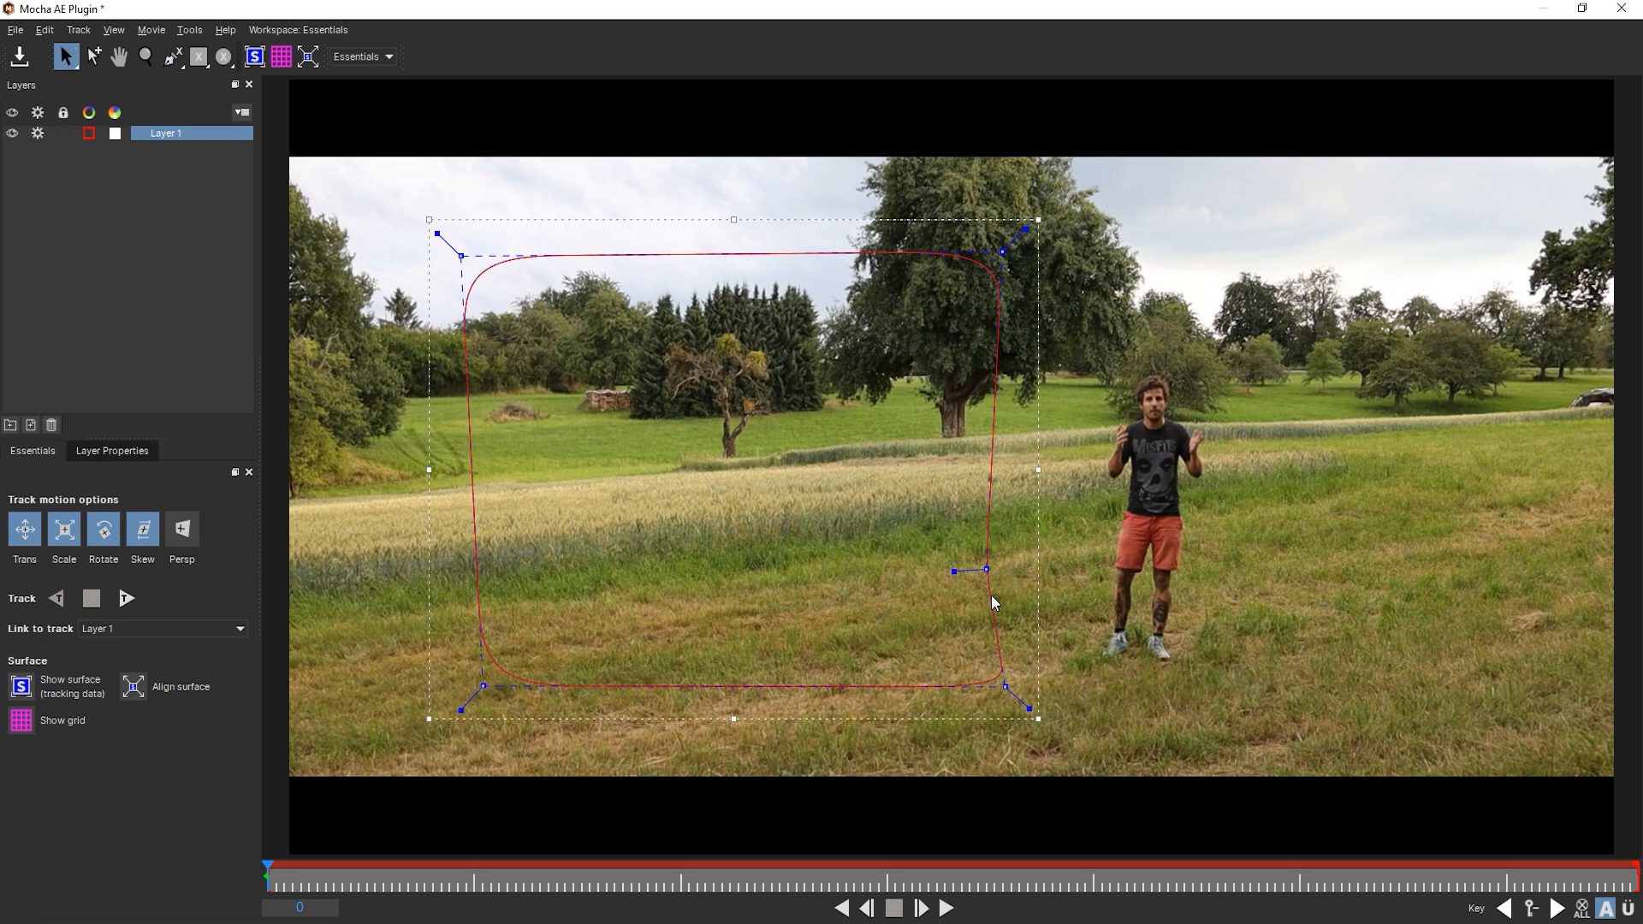
drag(987, 568, 994, 572)
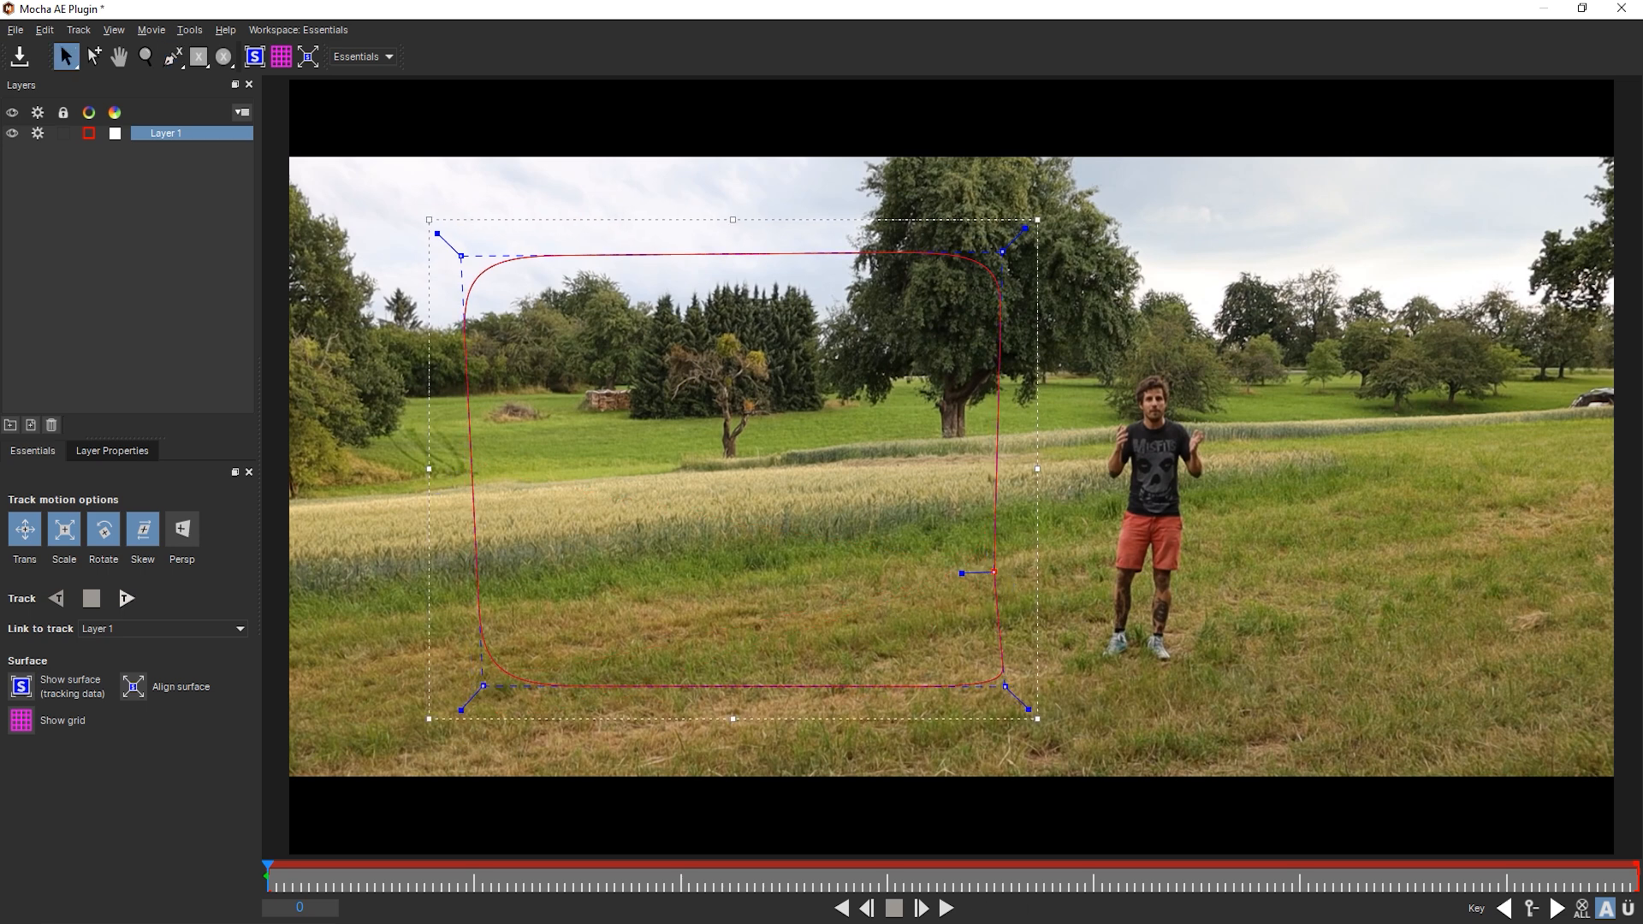
Track the X-Spline layer forward from frame 0 and stop the tracking at frame 67
click(127, 599)
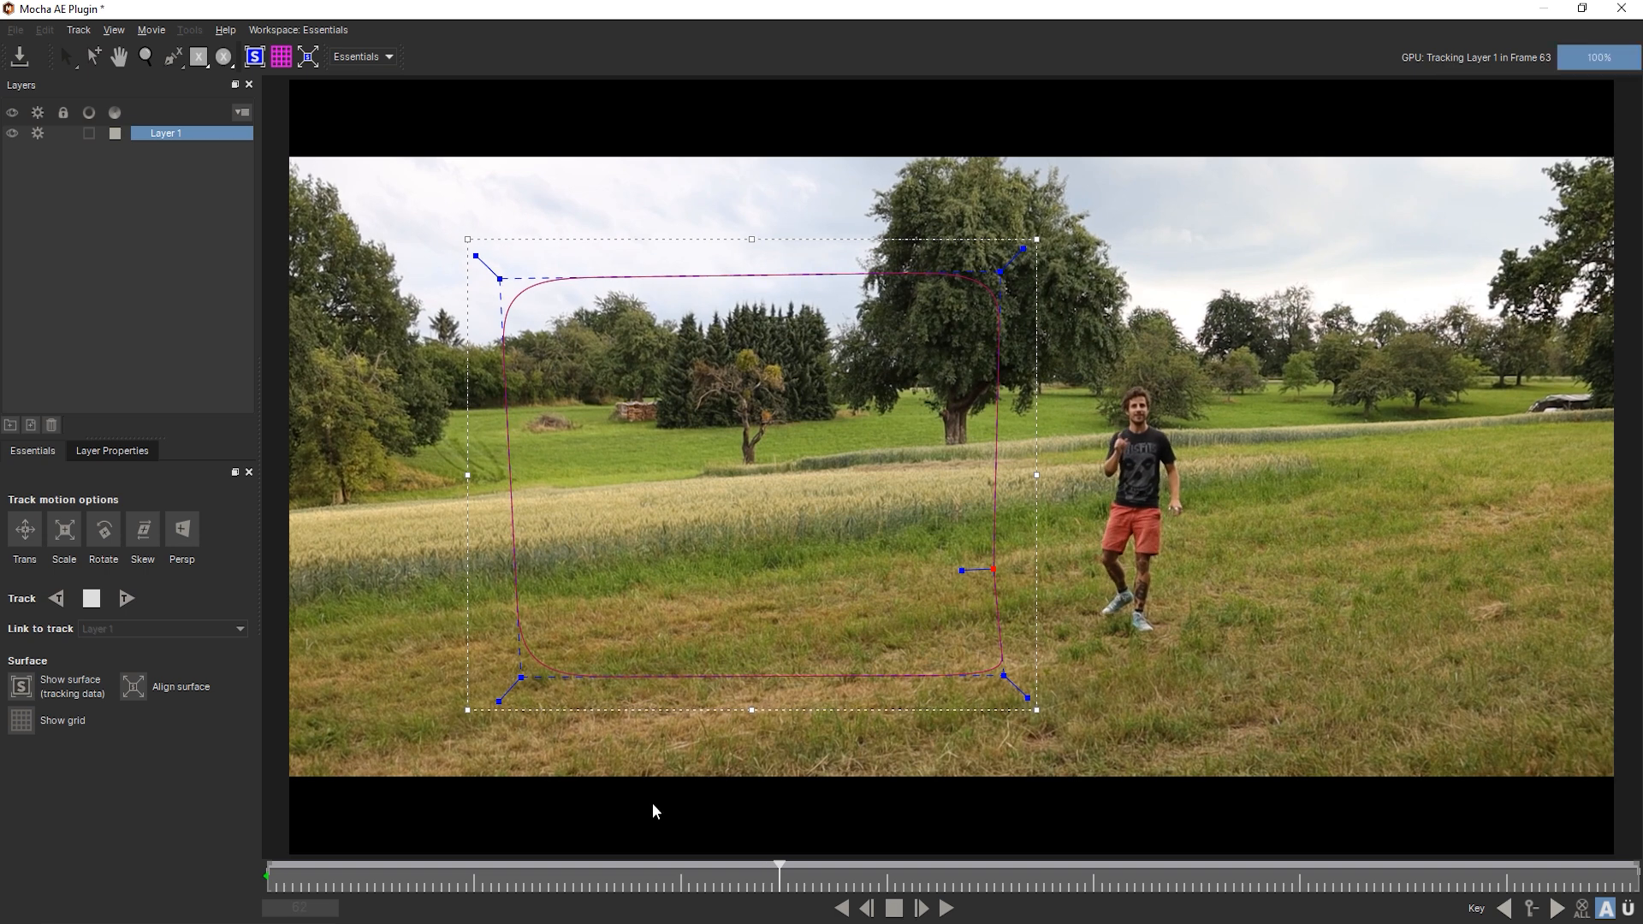
click(95, 603)
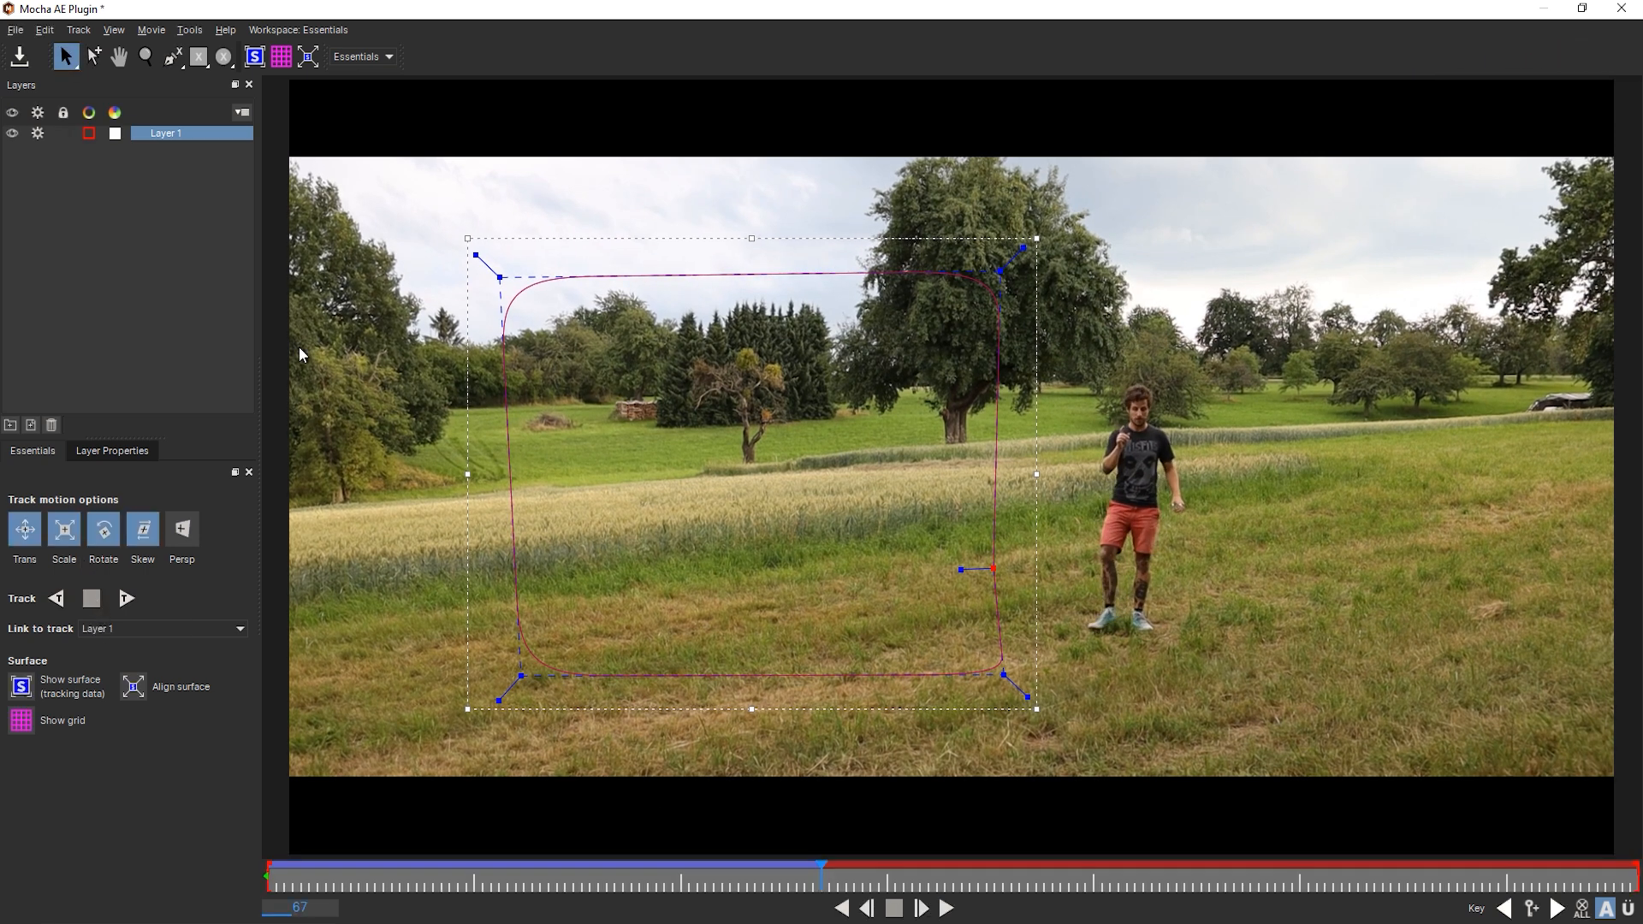
Show the tracking surface and grid, fit the surface corners to the field, and track forward to frame 166
click(281, 57)
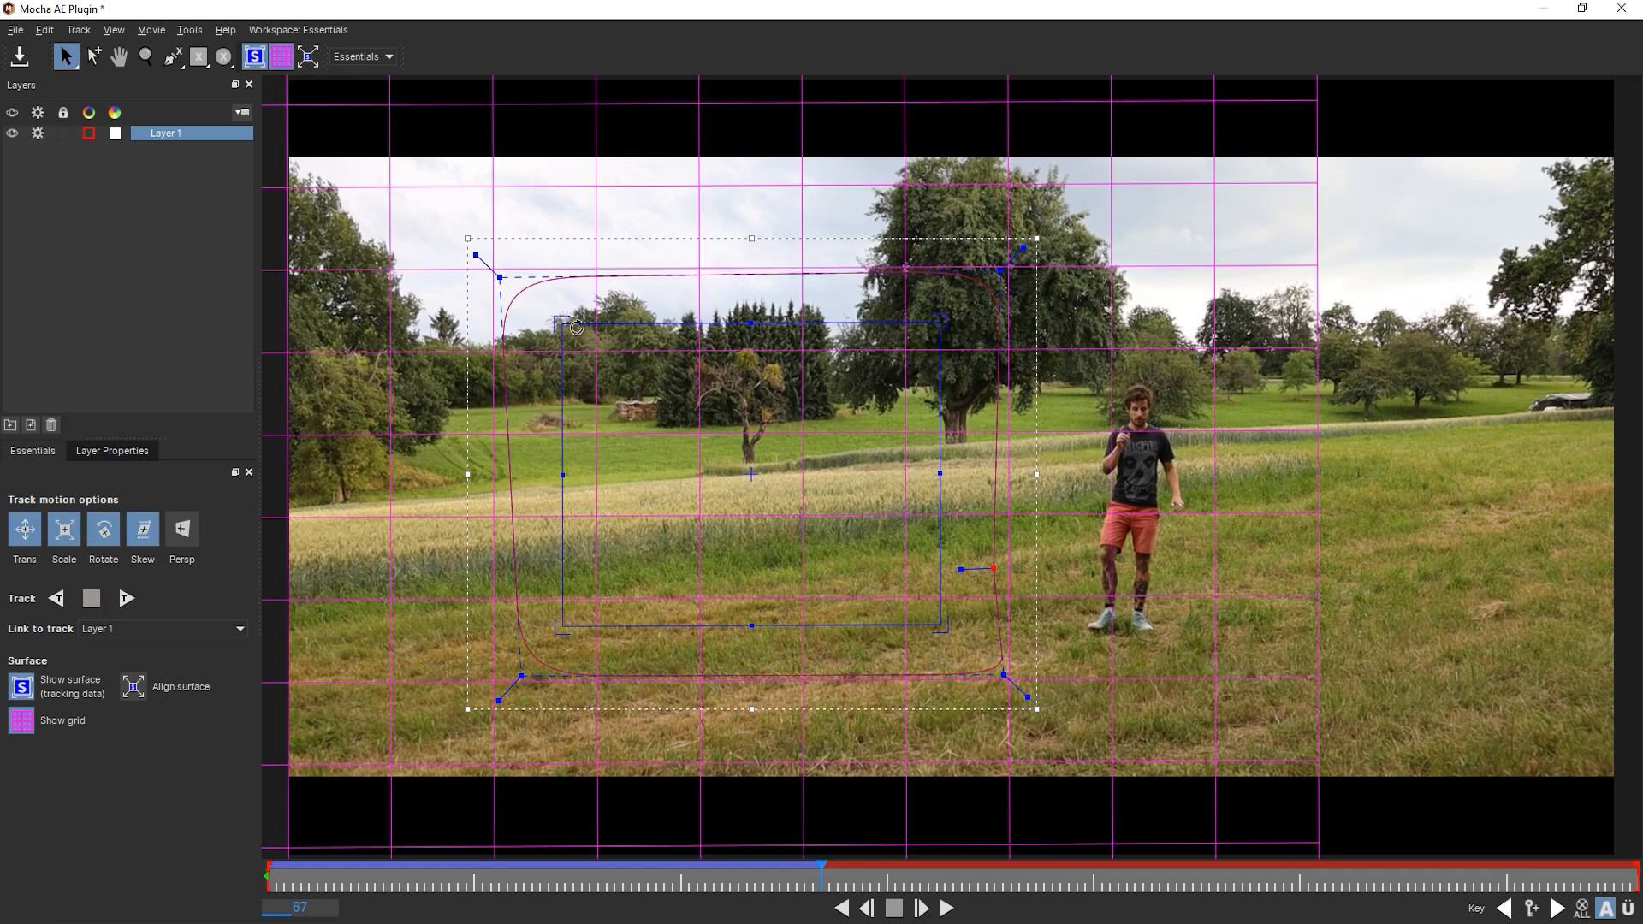
drag(569, 324, 582, 440)
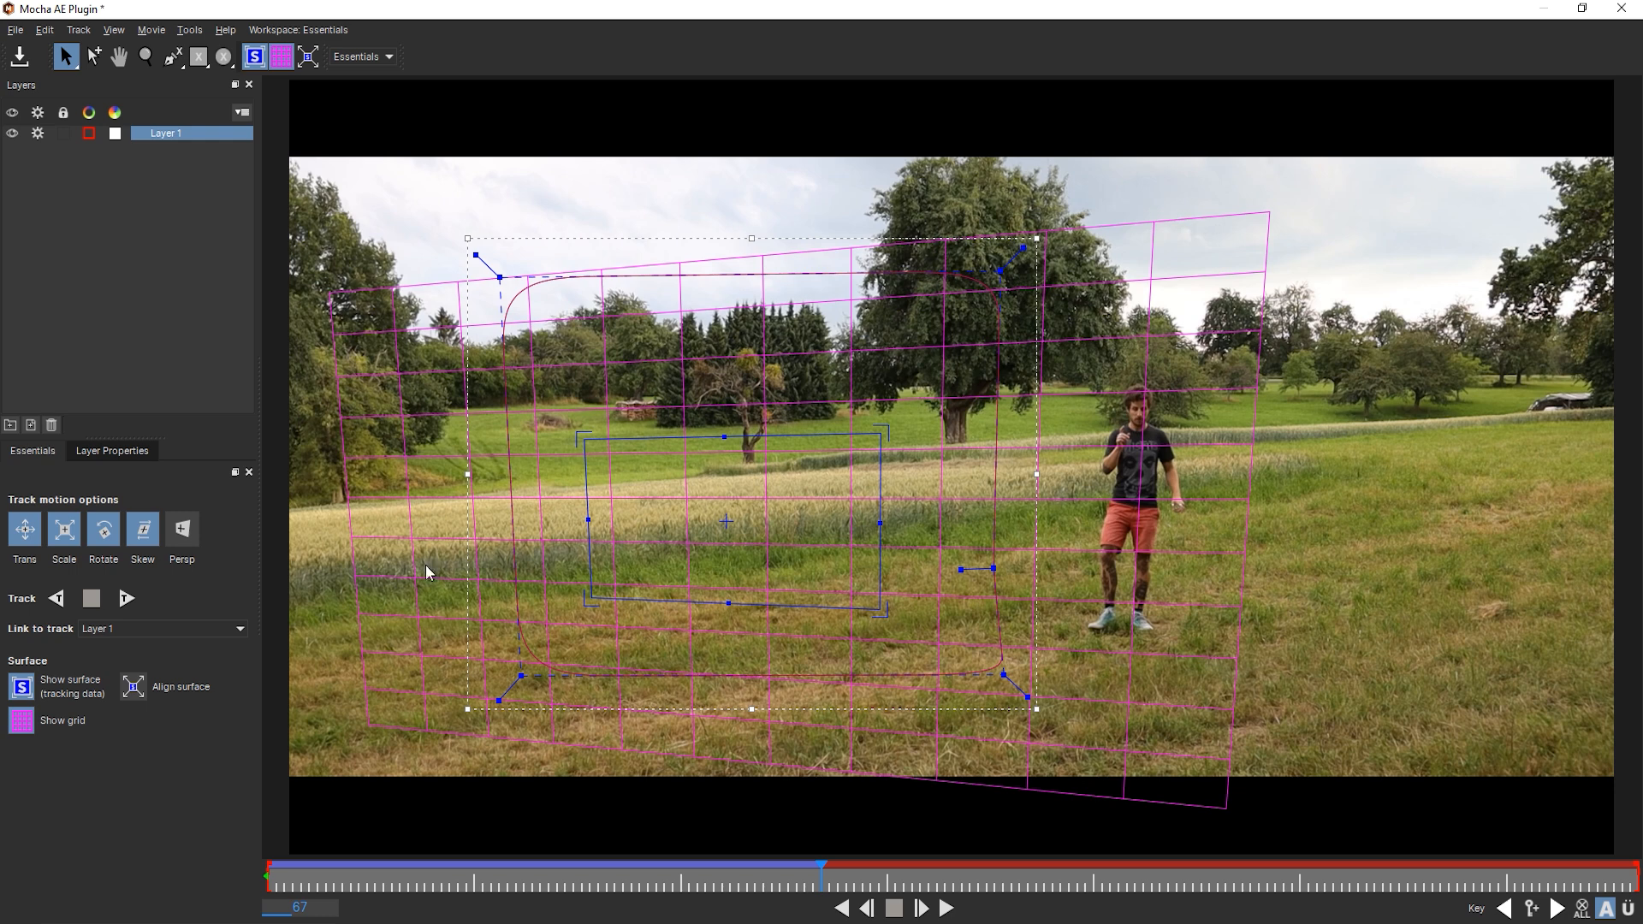
click(130, 608)
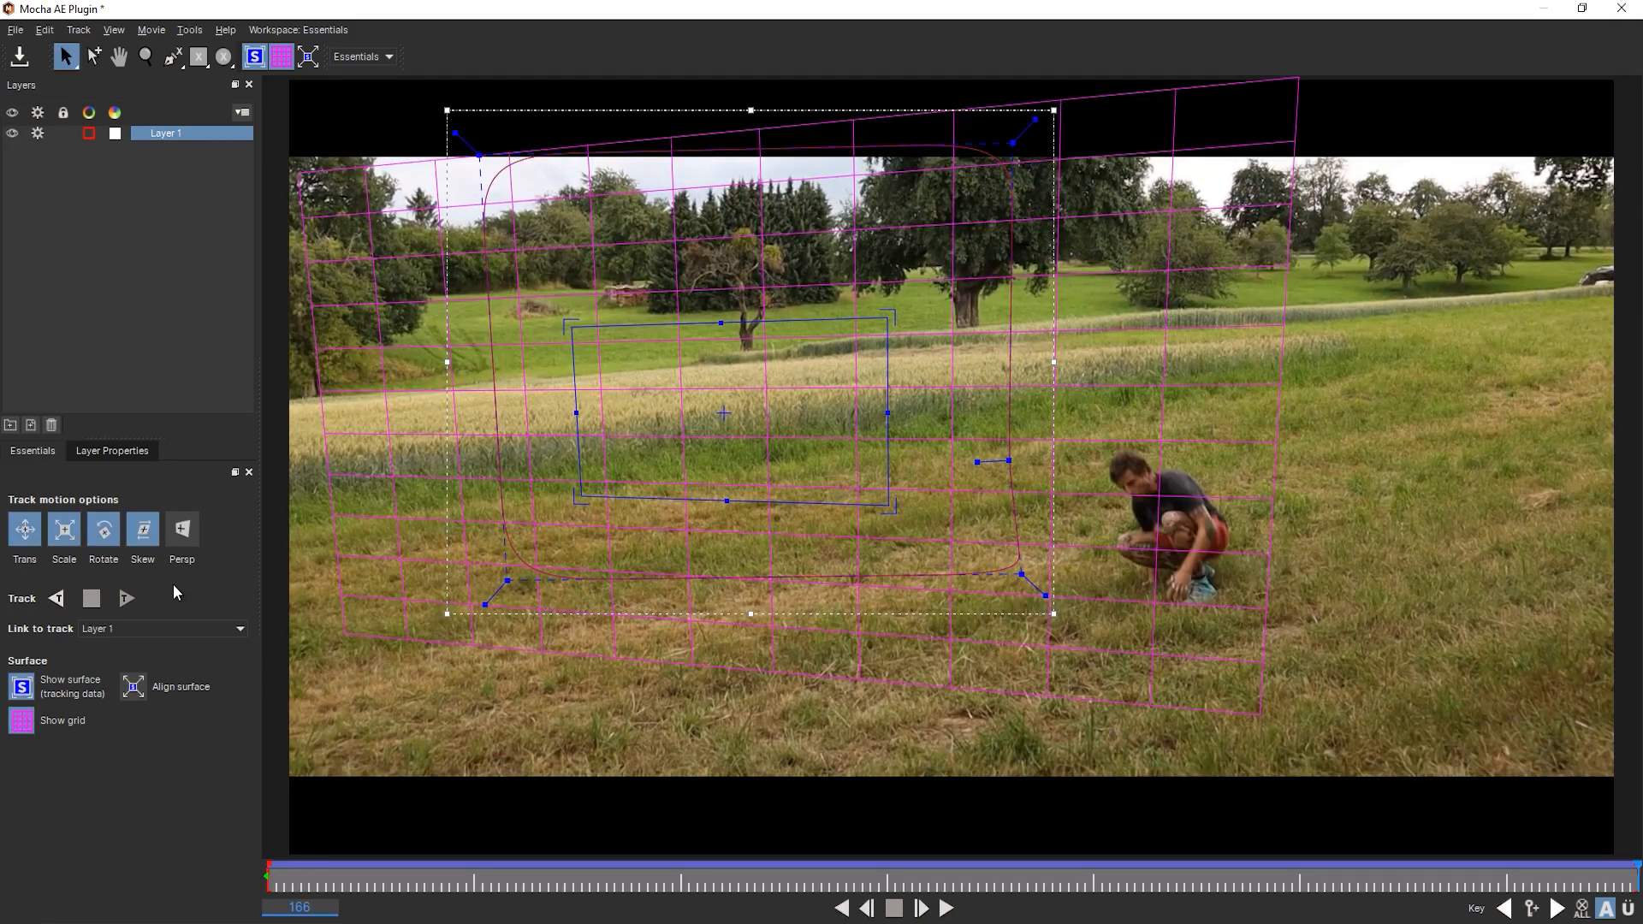
Play back the tracked surface to check it, and save the Mocha project before closing the plugin
click(946, 908)
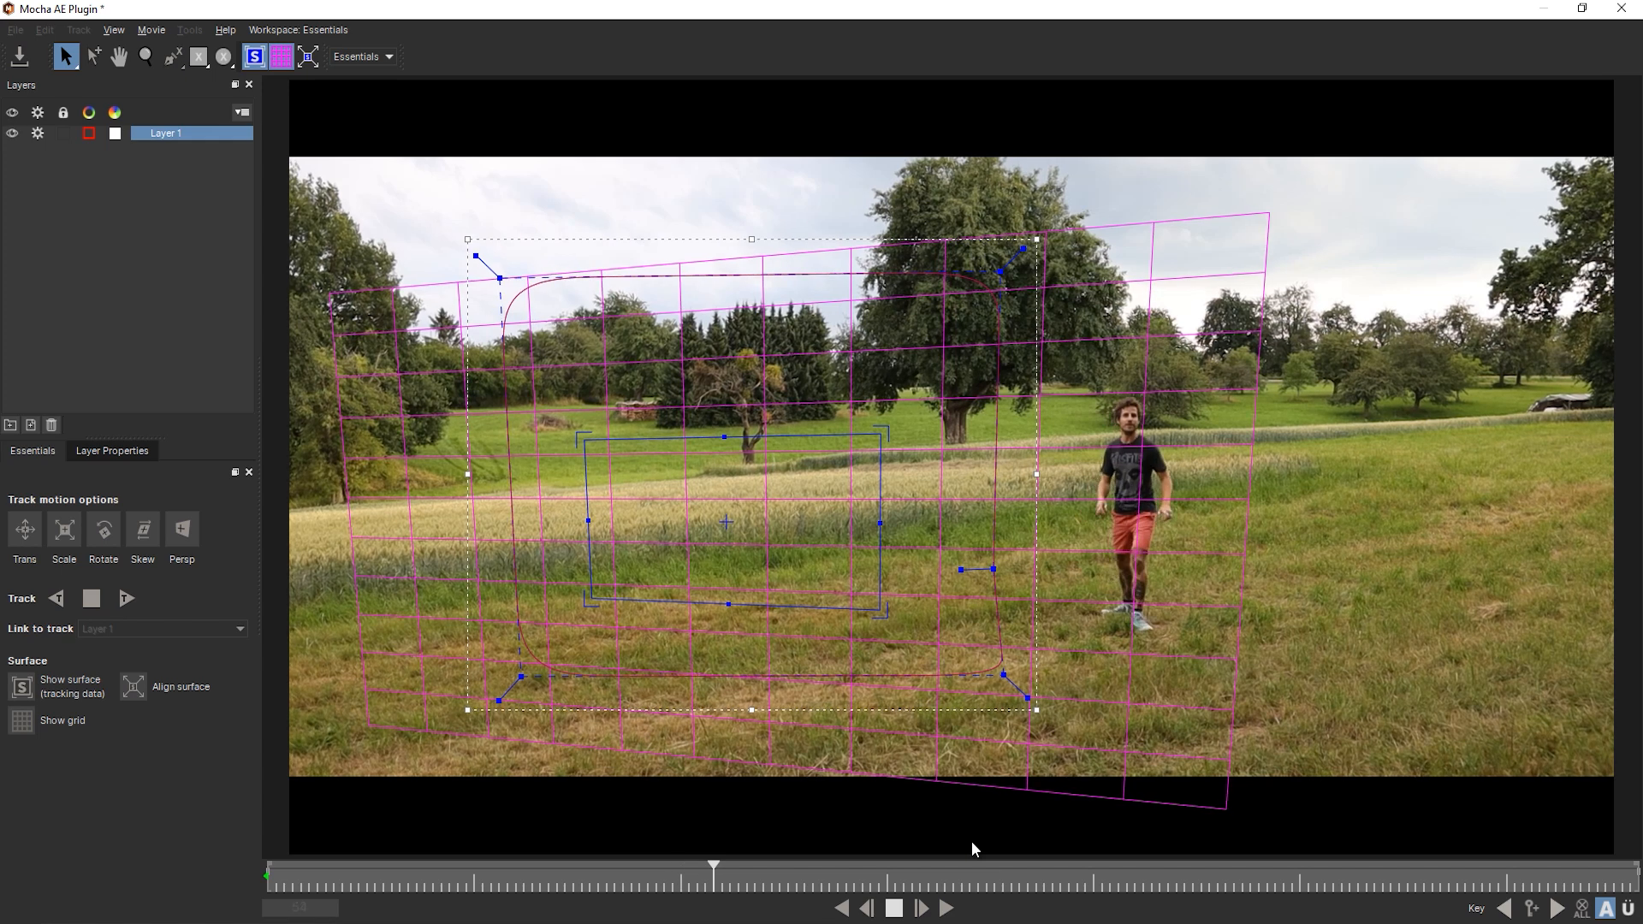
click(894, 909)
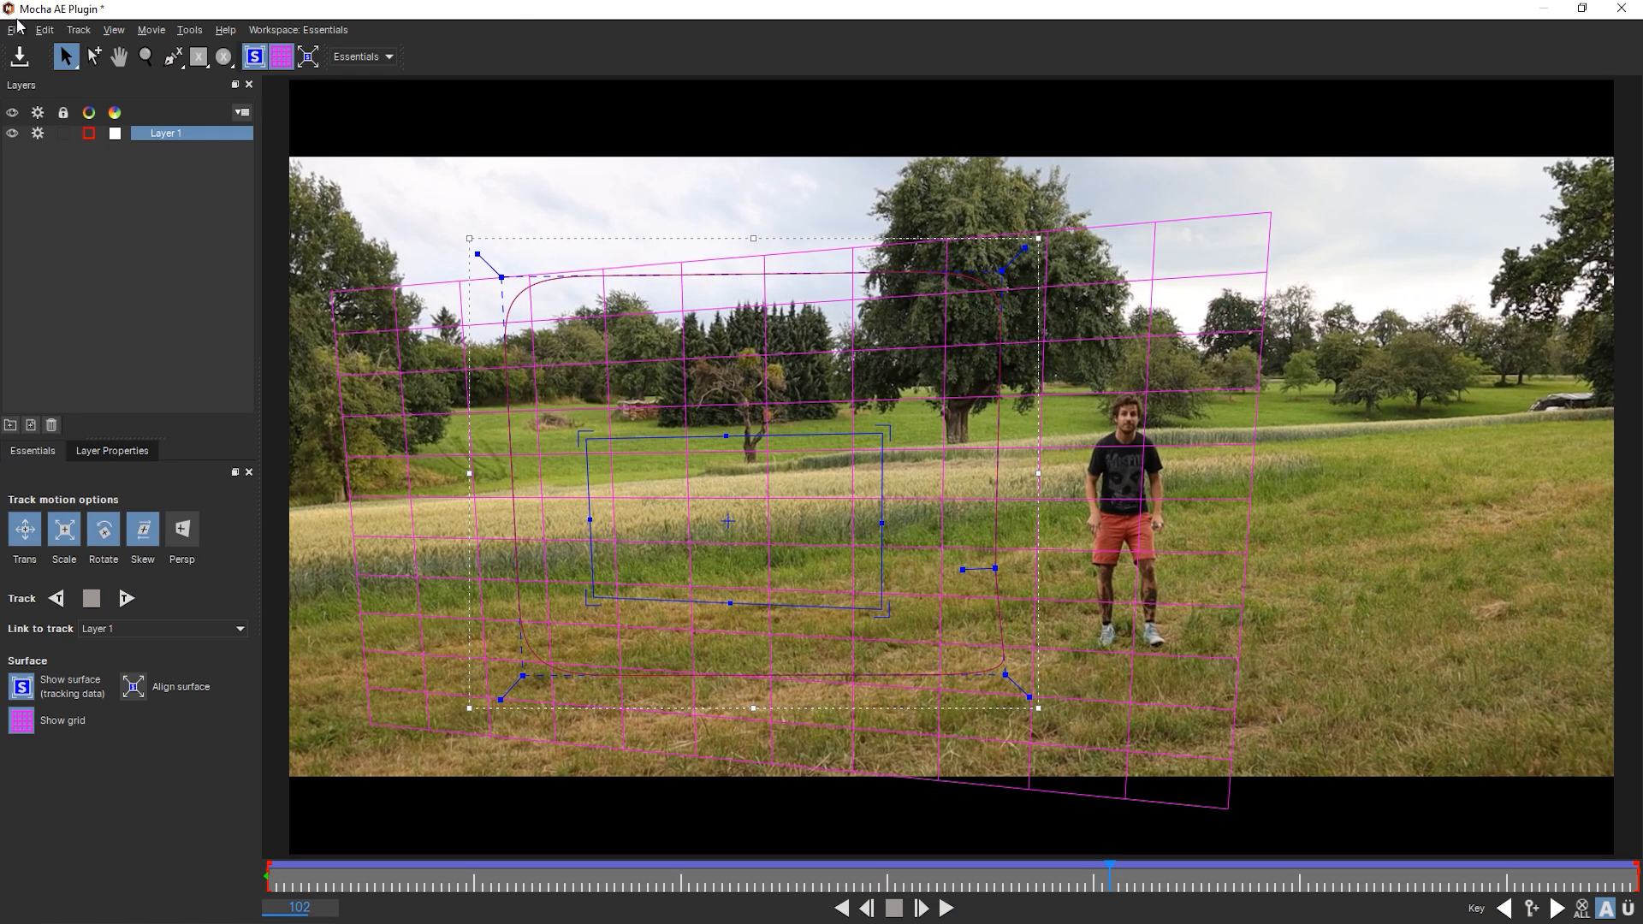
click(15, 30)
click(73, 75)
click(1624, 10)
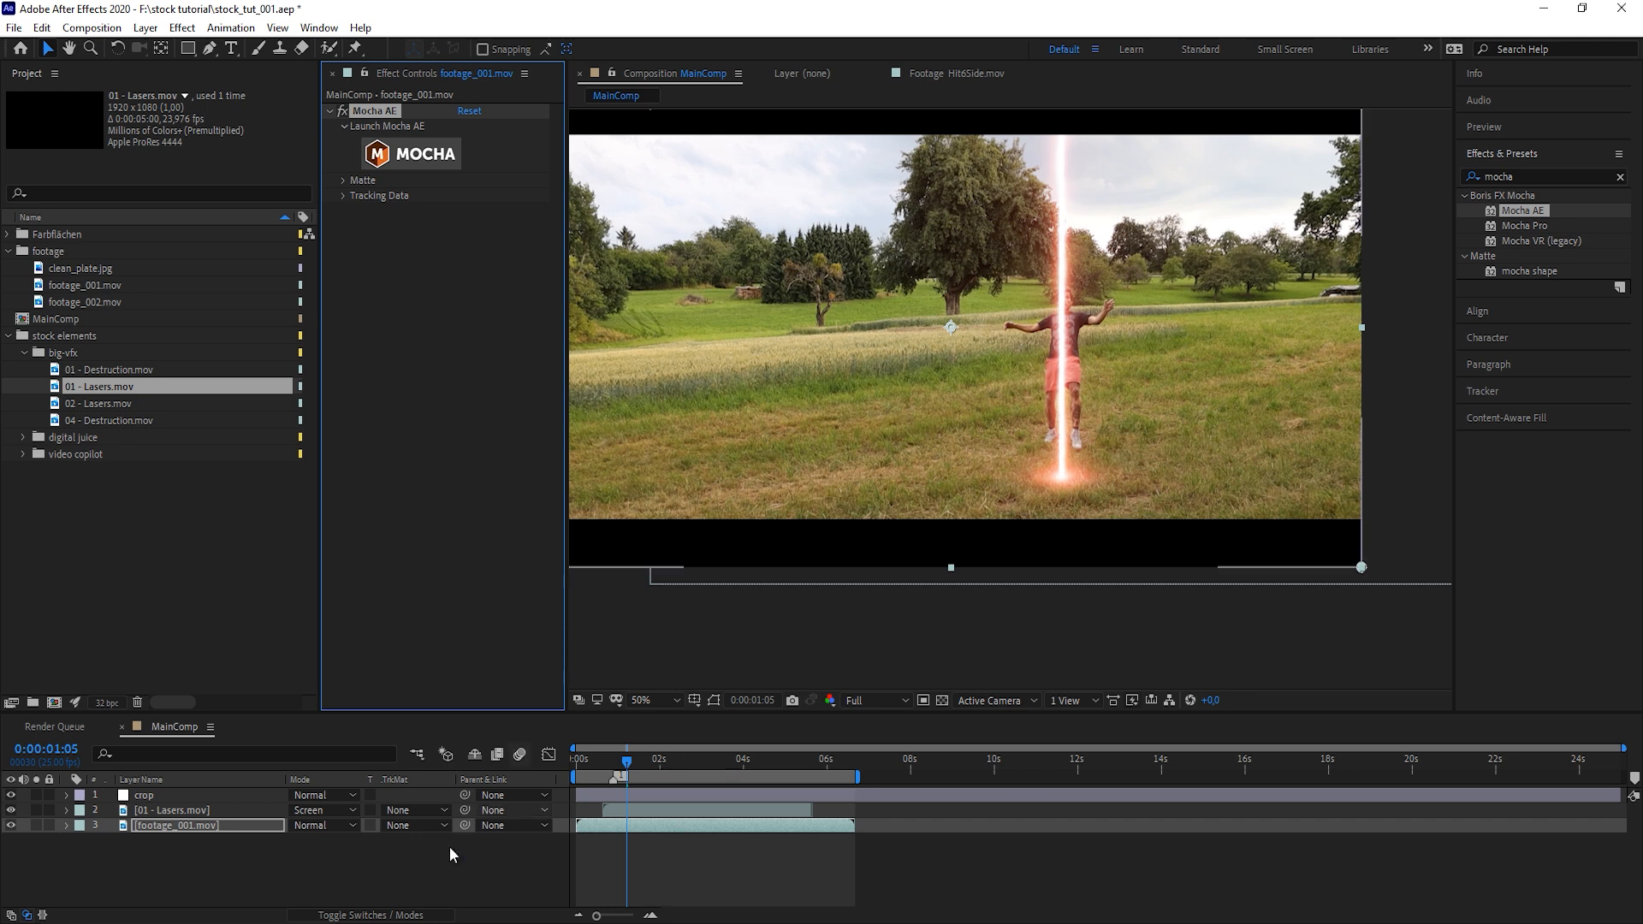
Add a new null object to MainComp with no layer selected
click(294, 866)
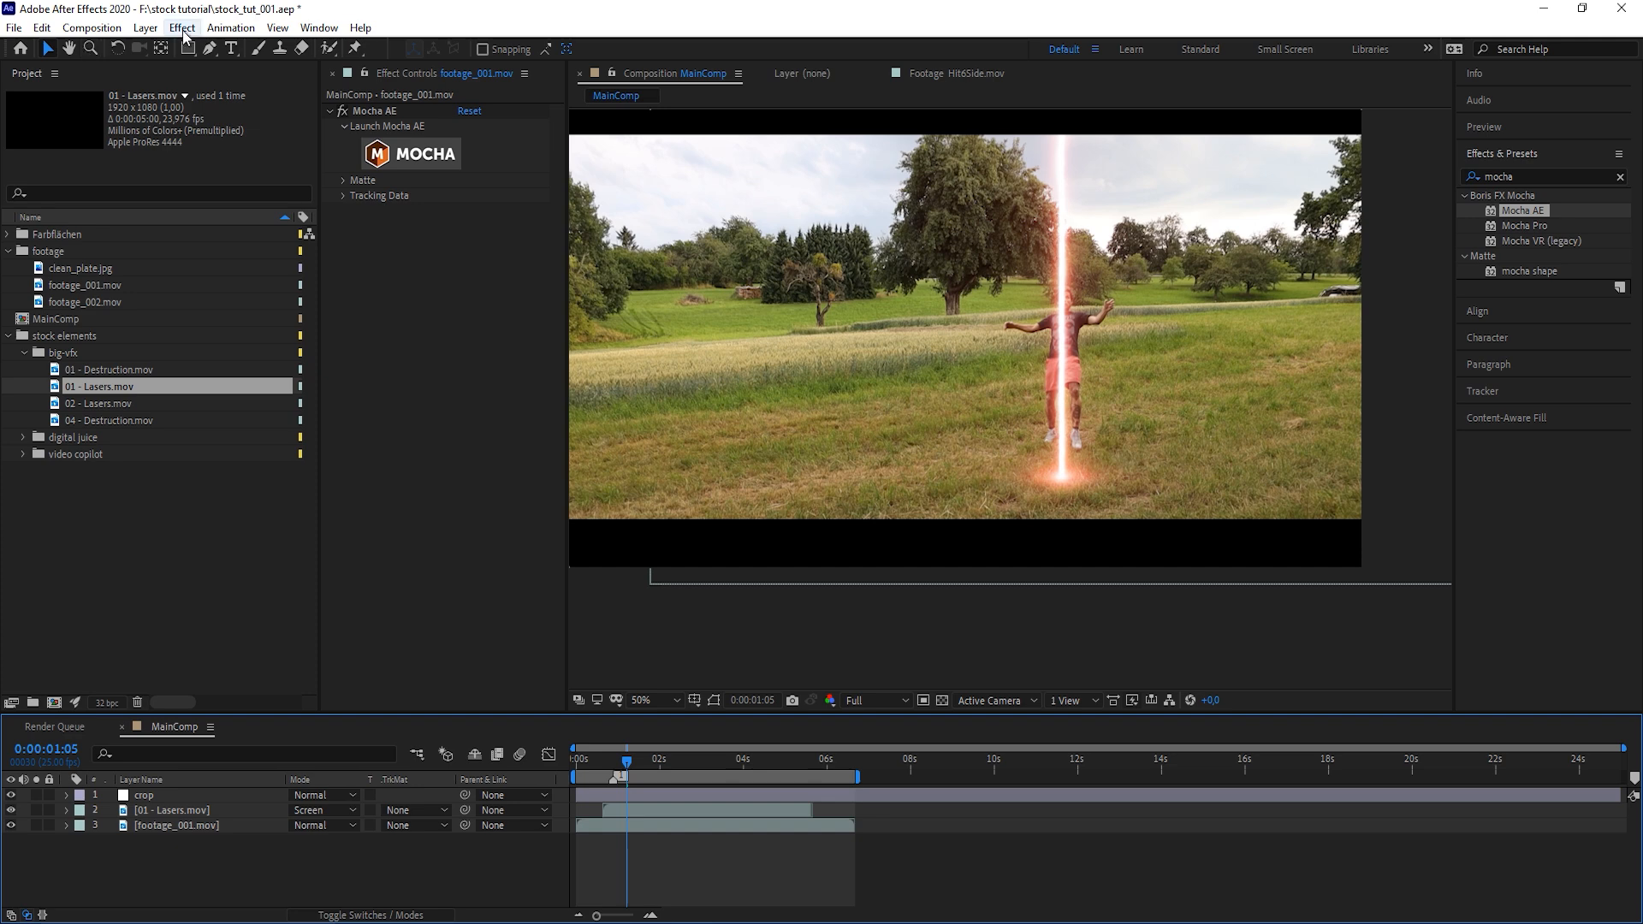
click(146, 27)
mouse_move(380, 50)
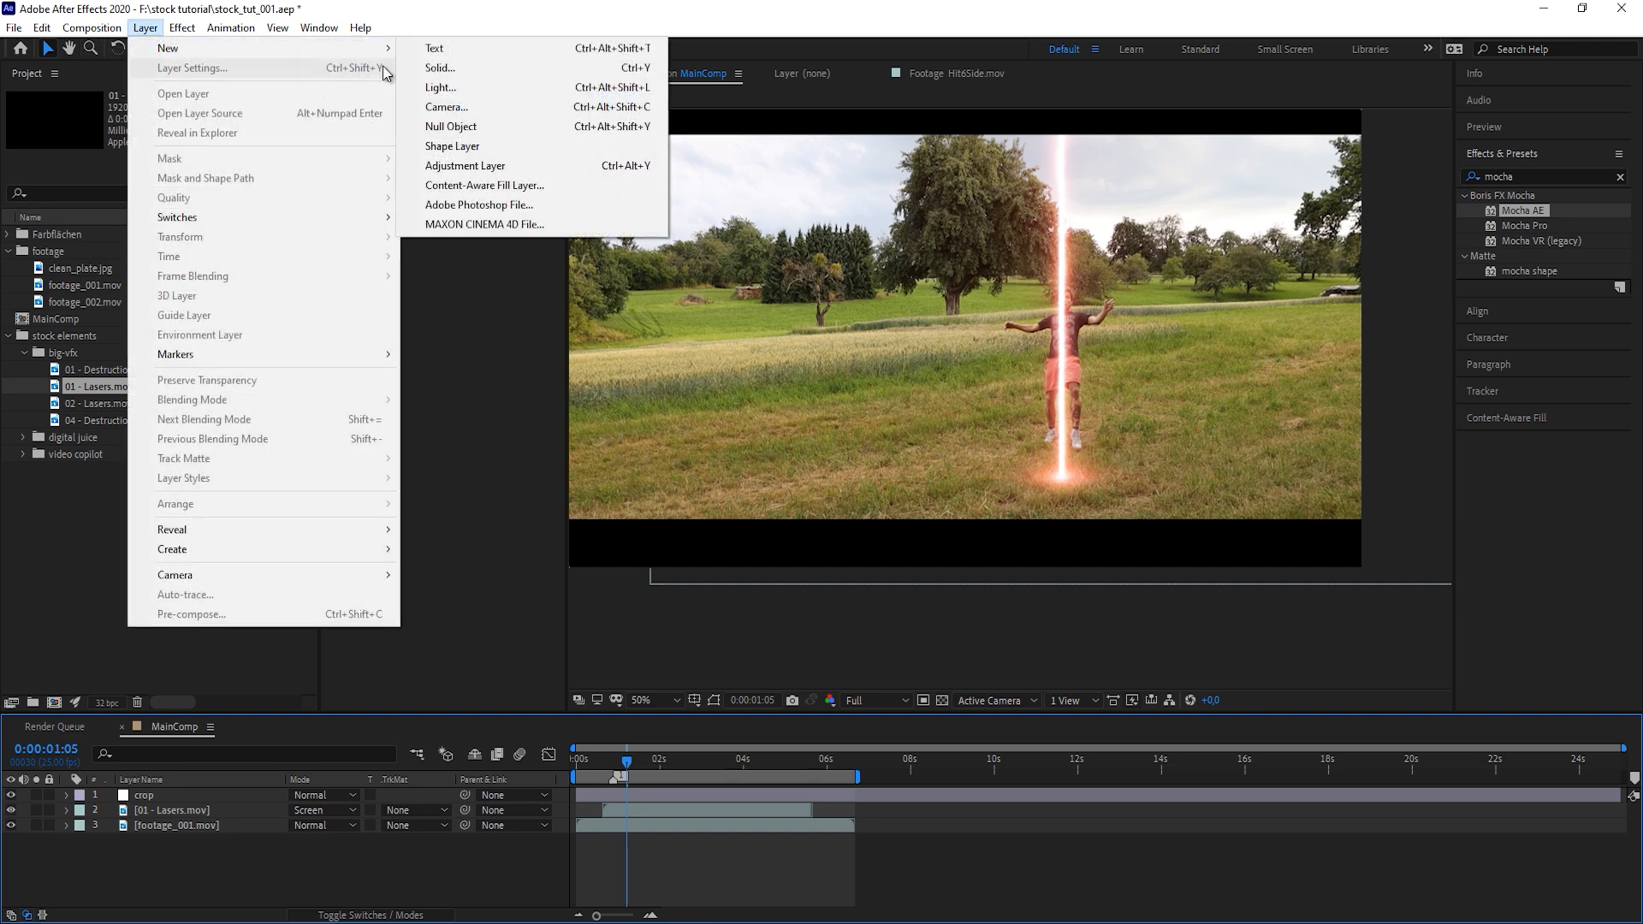
click(462, 126)
Expand the Mocha AE Tracking Data on footage_001.mov, bring up the track data layer selection and cancel it
click(203, 841)
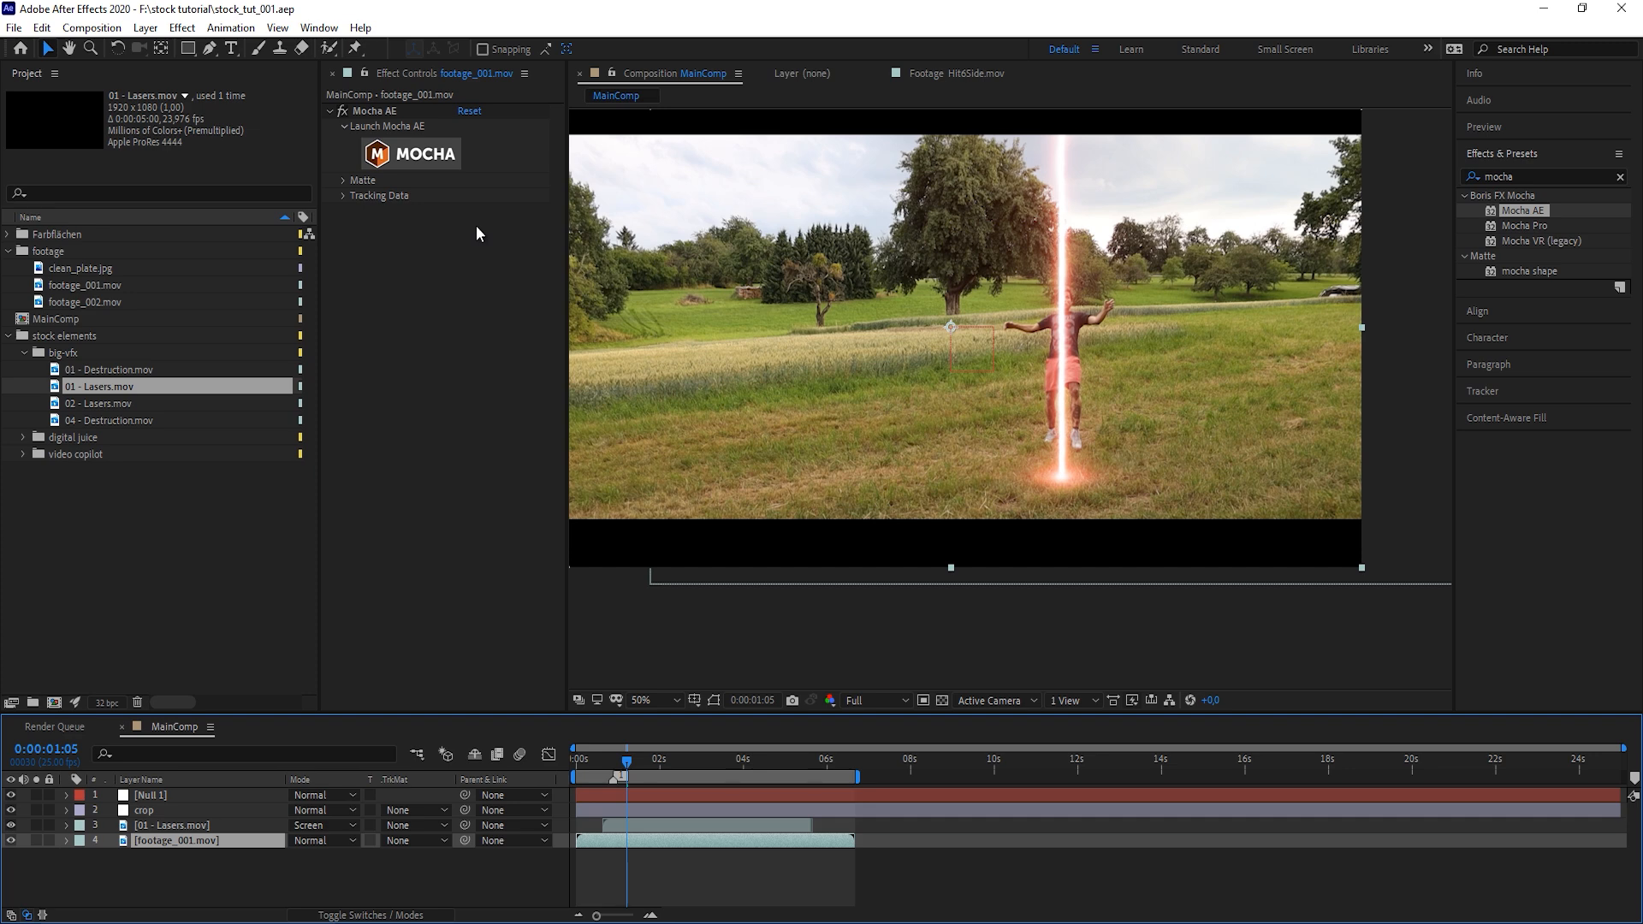
click(343, 196)
click(520, 210)
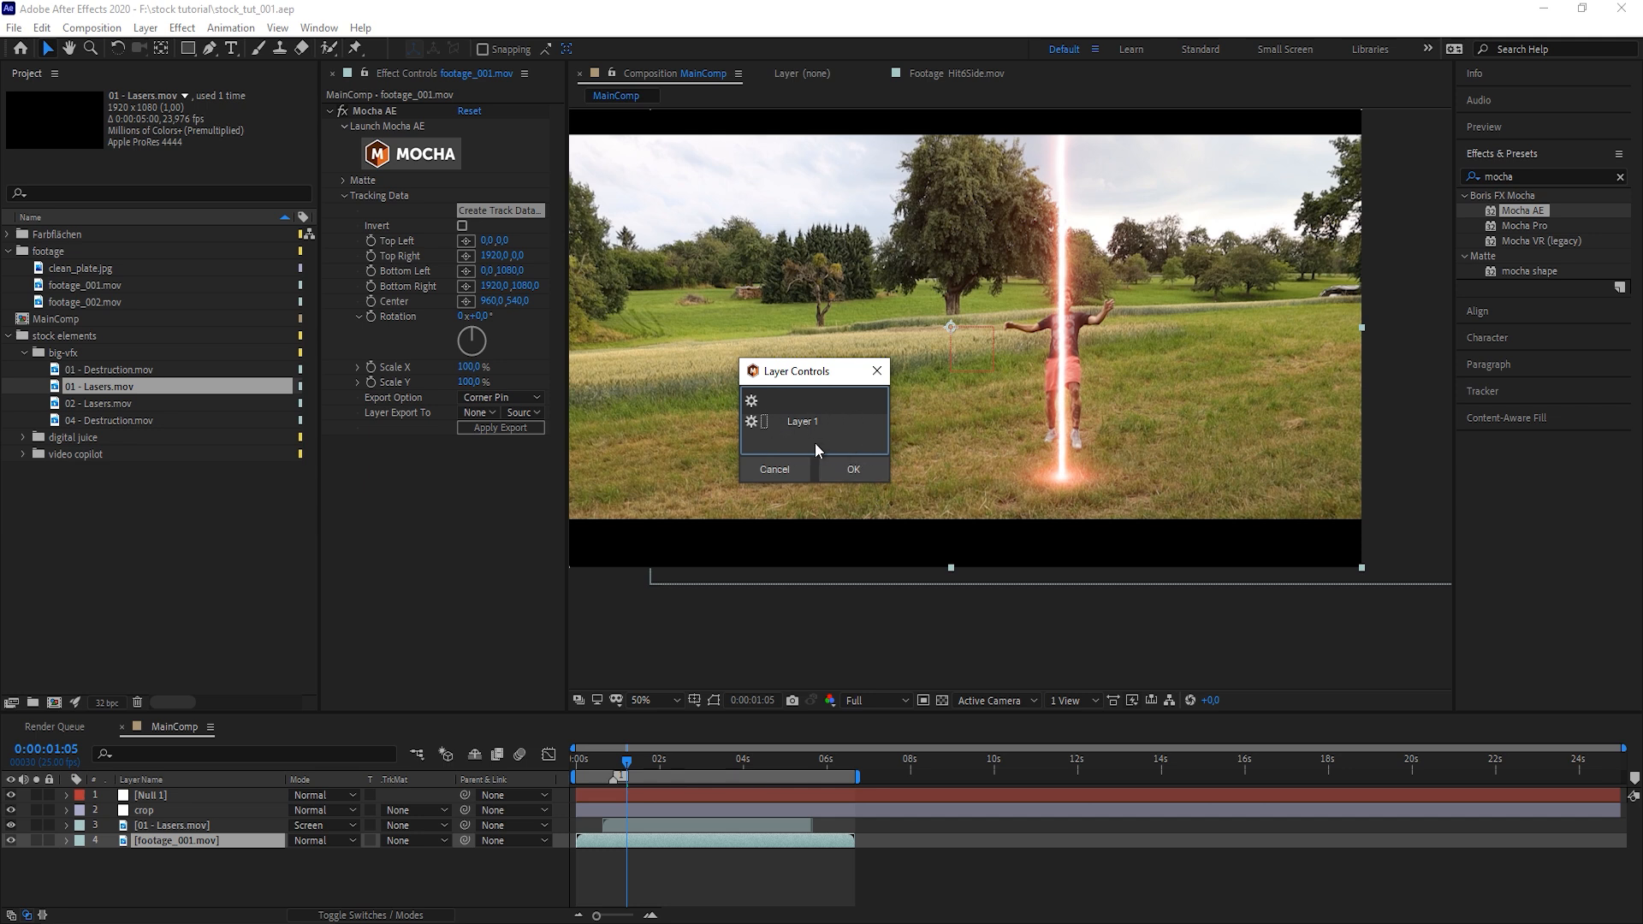
click(778, 474)
Reopen Mocha from the effect, rename Layer 1 to camera track, and return to the composition
click(408, 155)
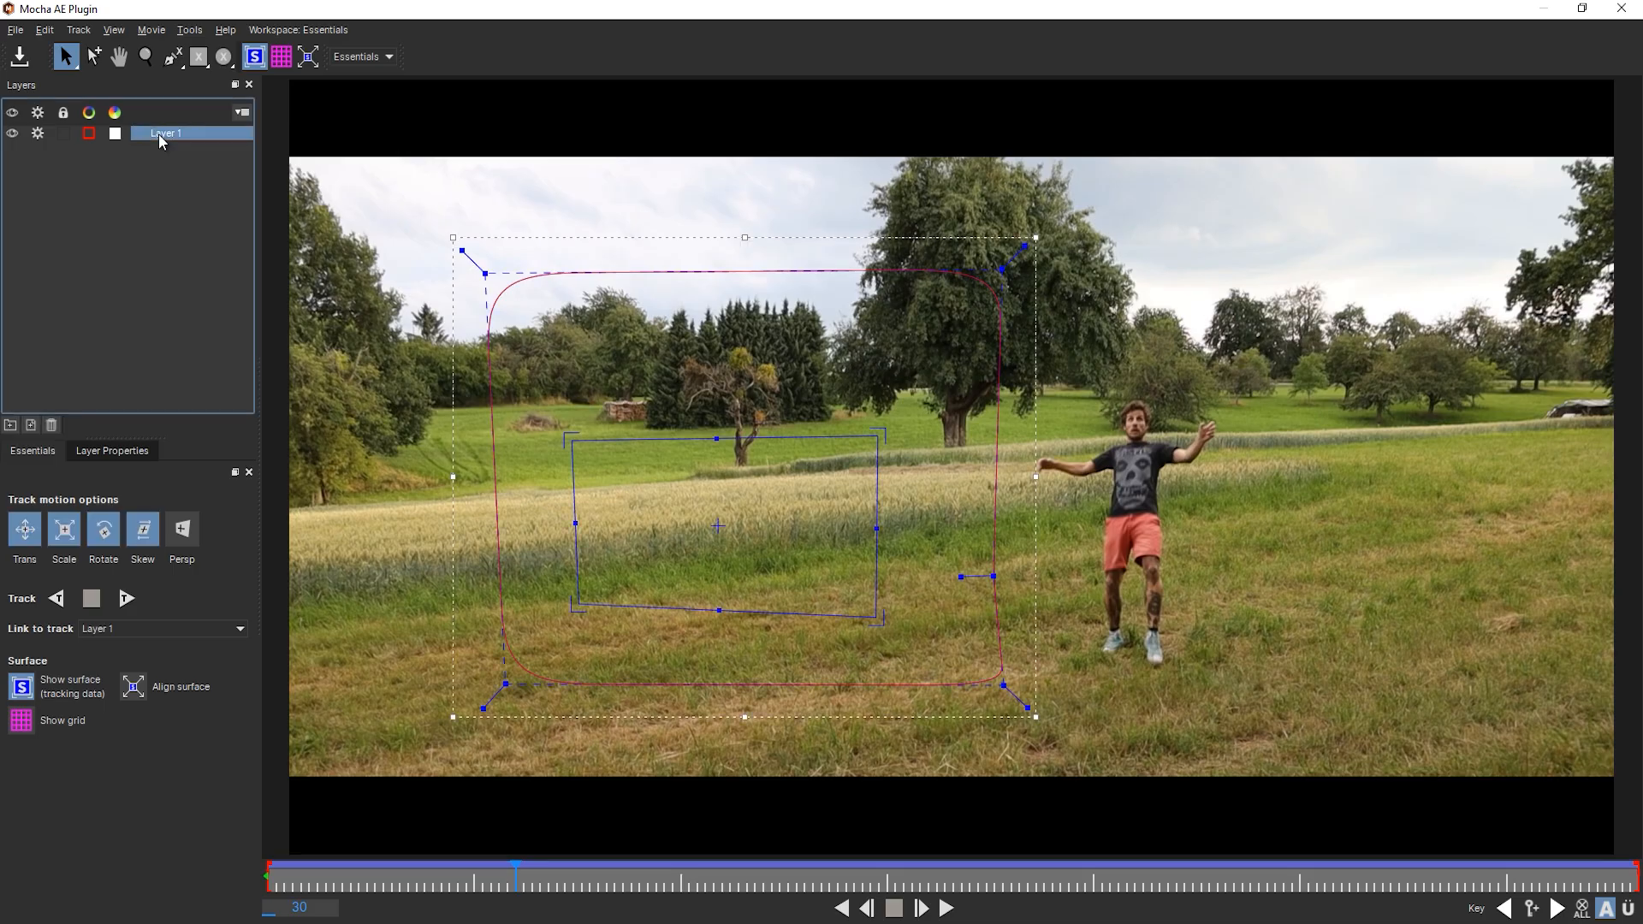
double_click(159, 137)
text(camera track)
click(465, 177)
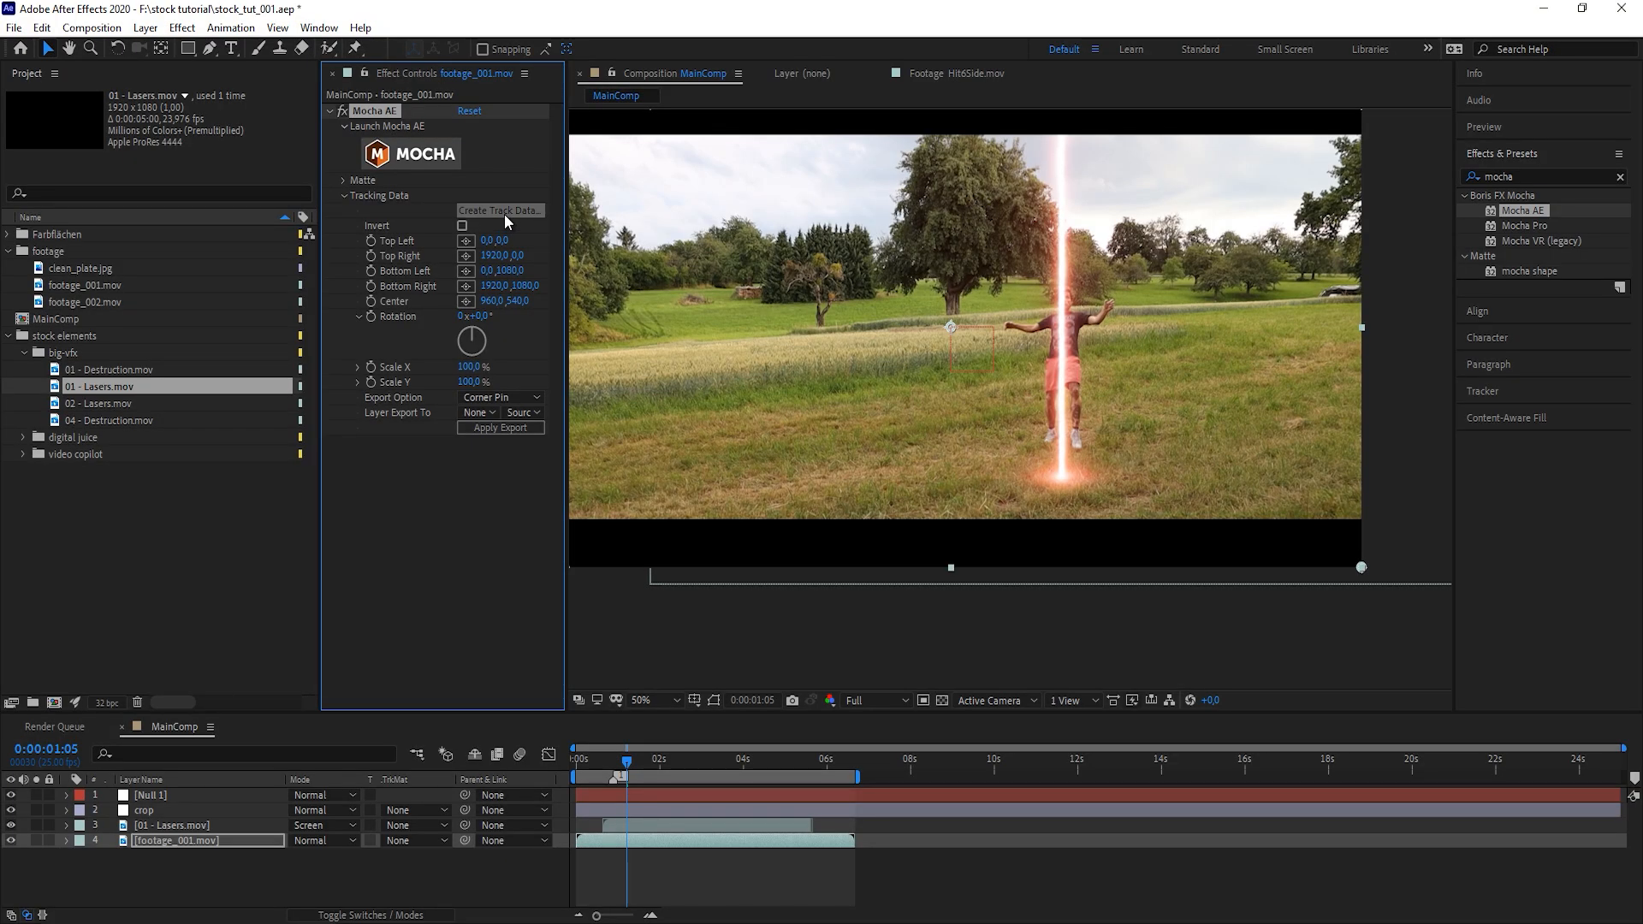
Create the Mocha AE track data on footage_001.mov from the camera track layer and widen the effect settings area
click(505, 211)
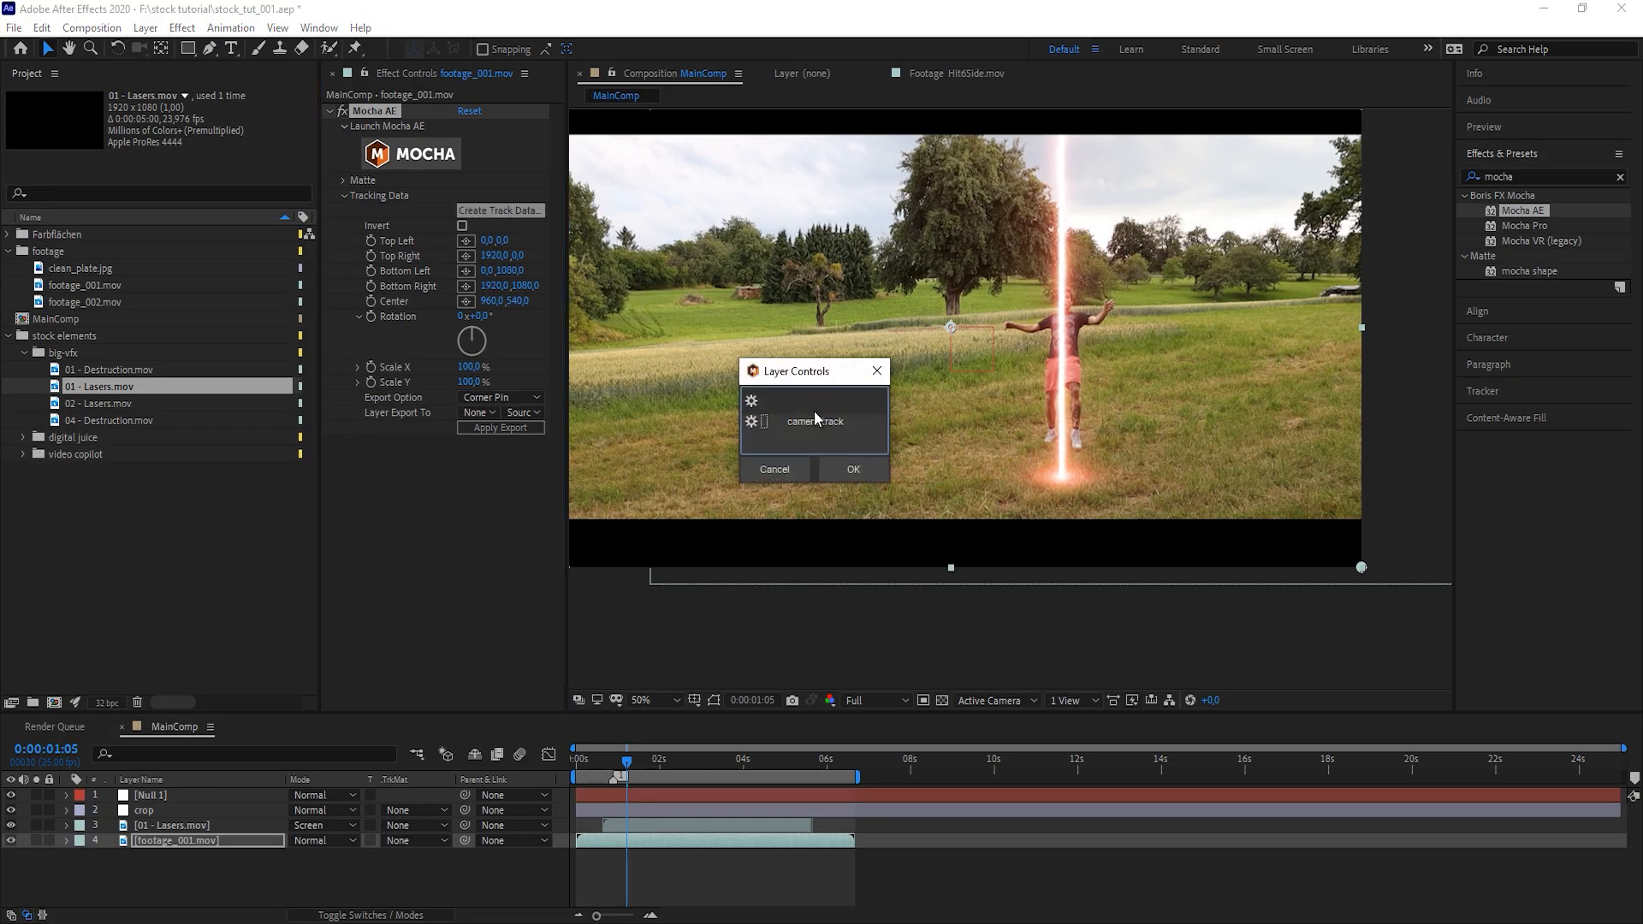
click(823, 419)
click(857, 472)
drag(568, 290, 625, 290)
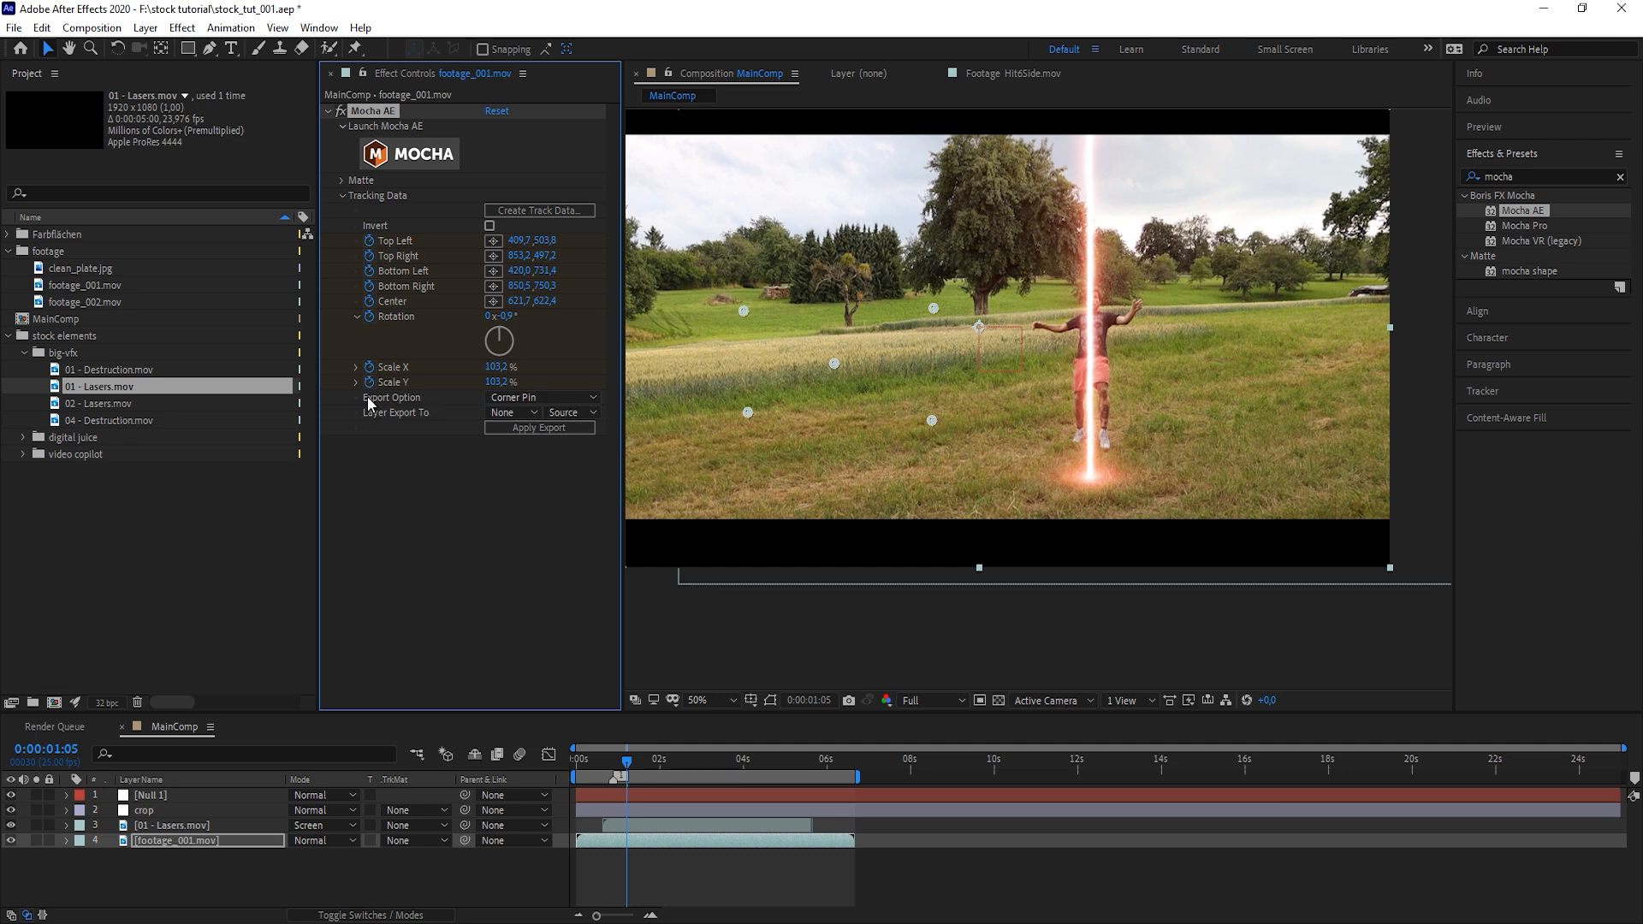
Export the Mocha tracking data as Transform to the Null 1 layer
click(503, 399)
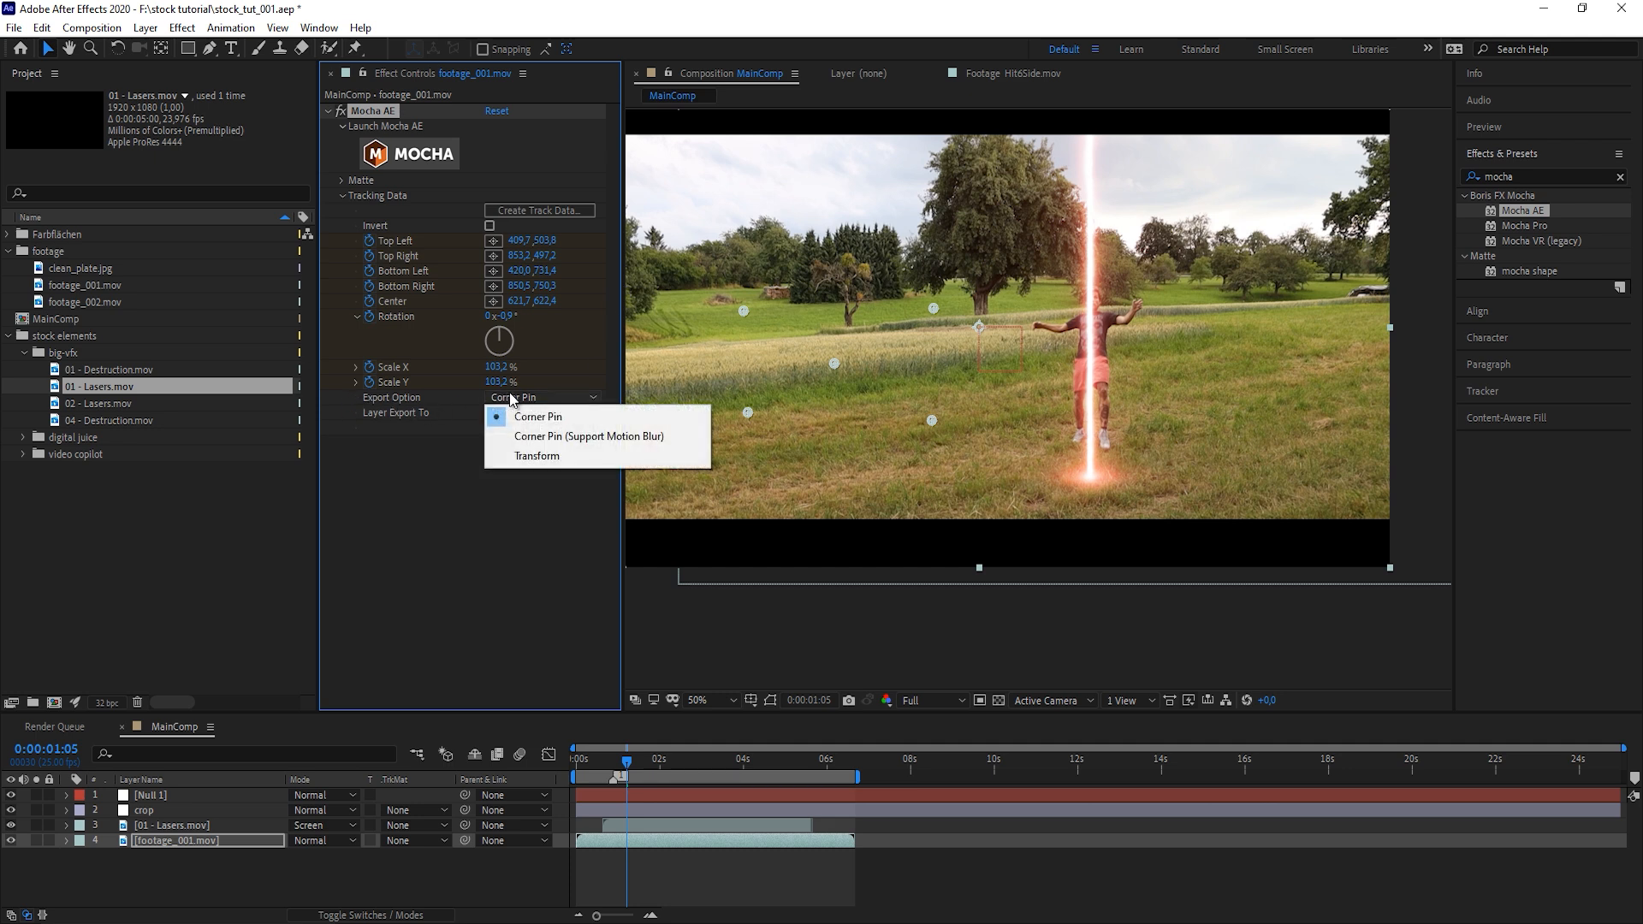
click(532, 457)
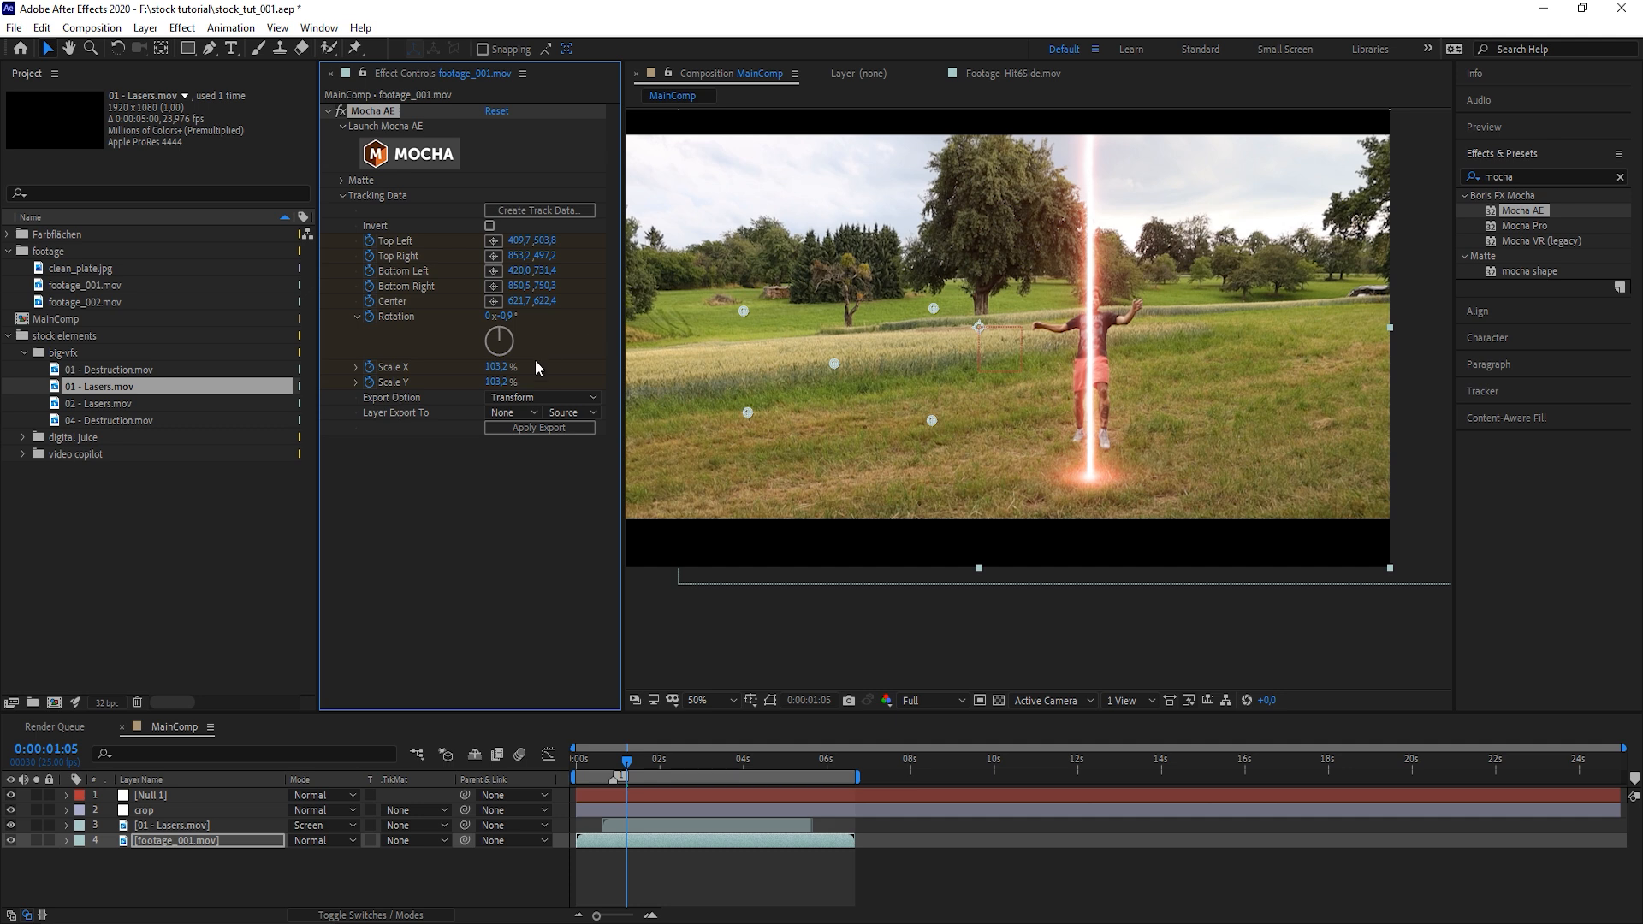
click(525, 415)
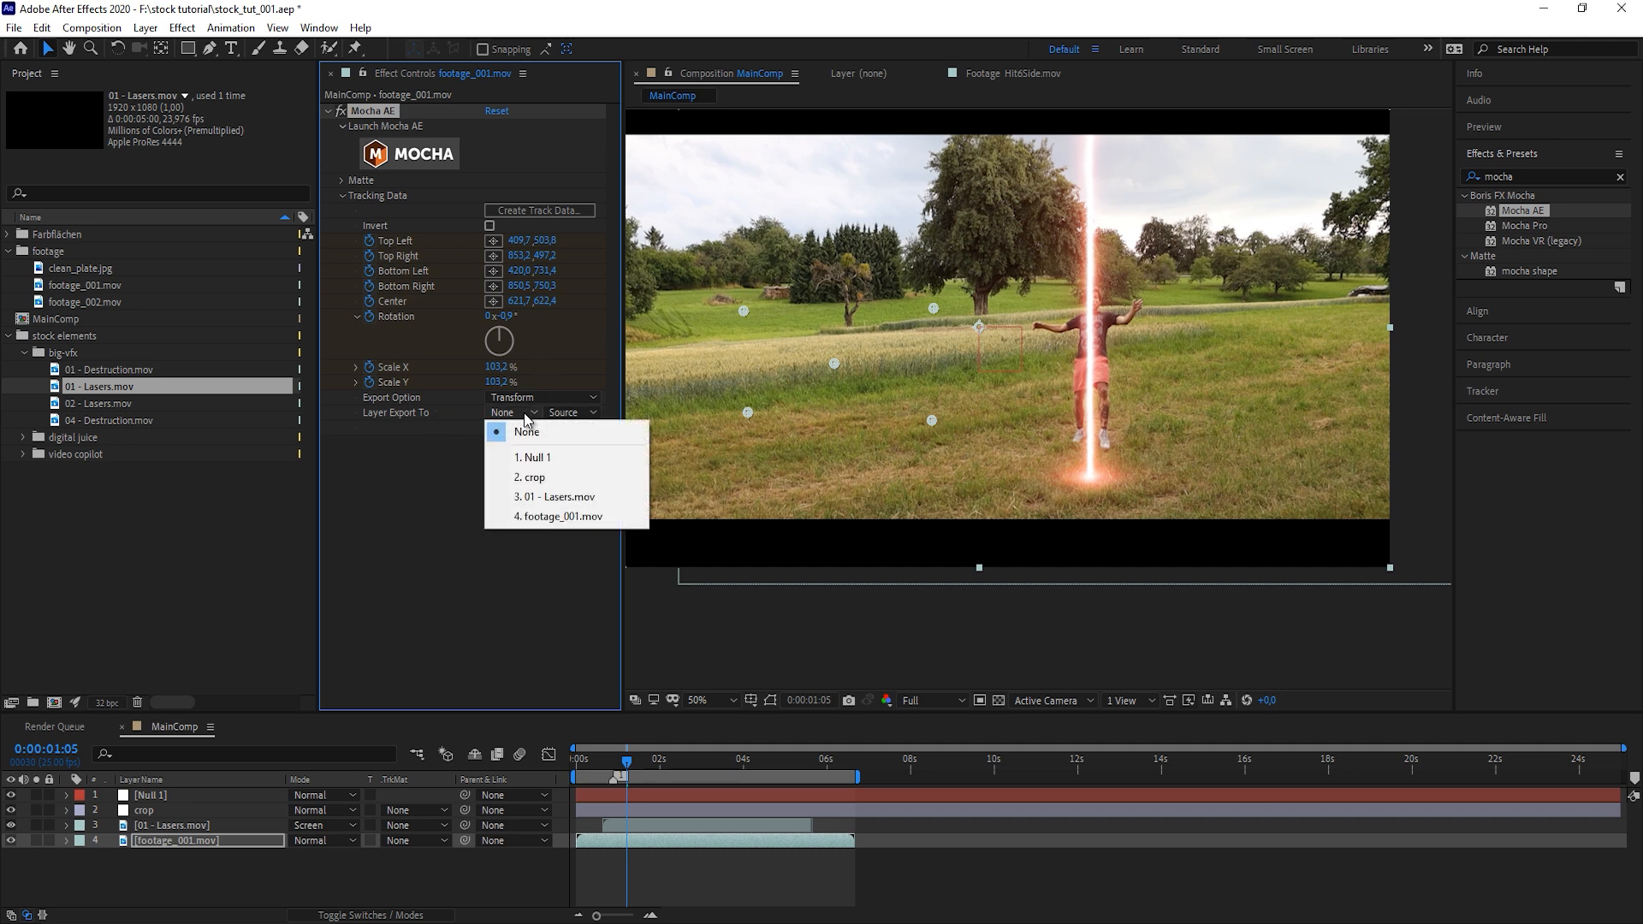
click(555, 460)
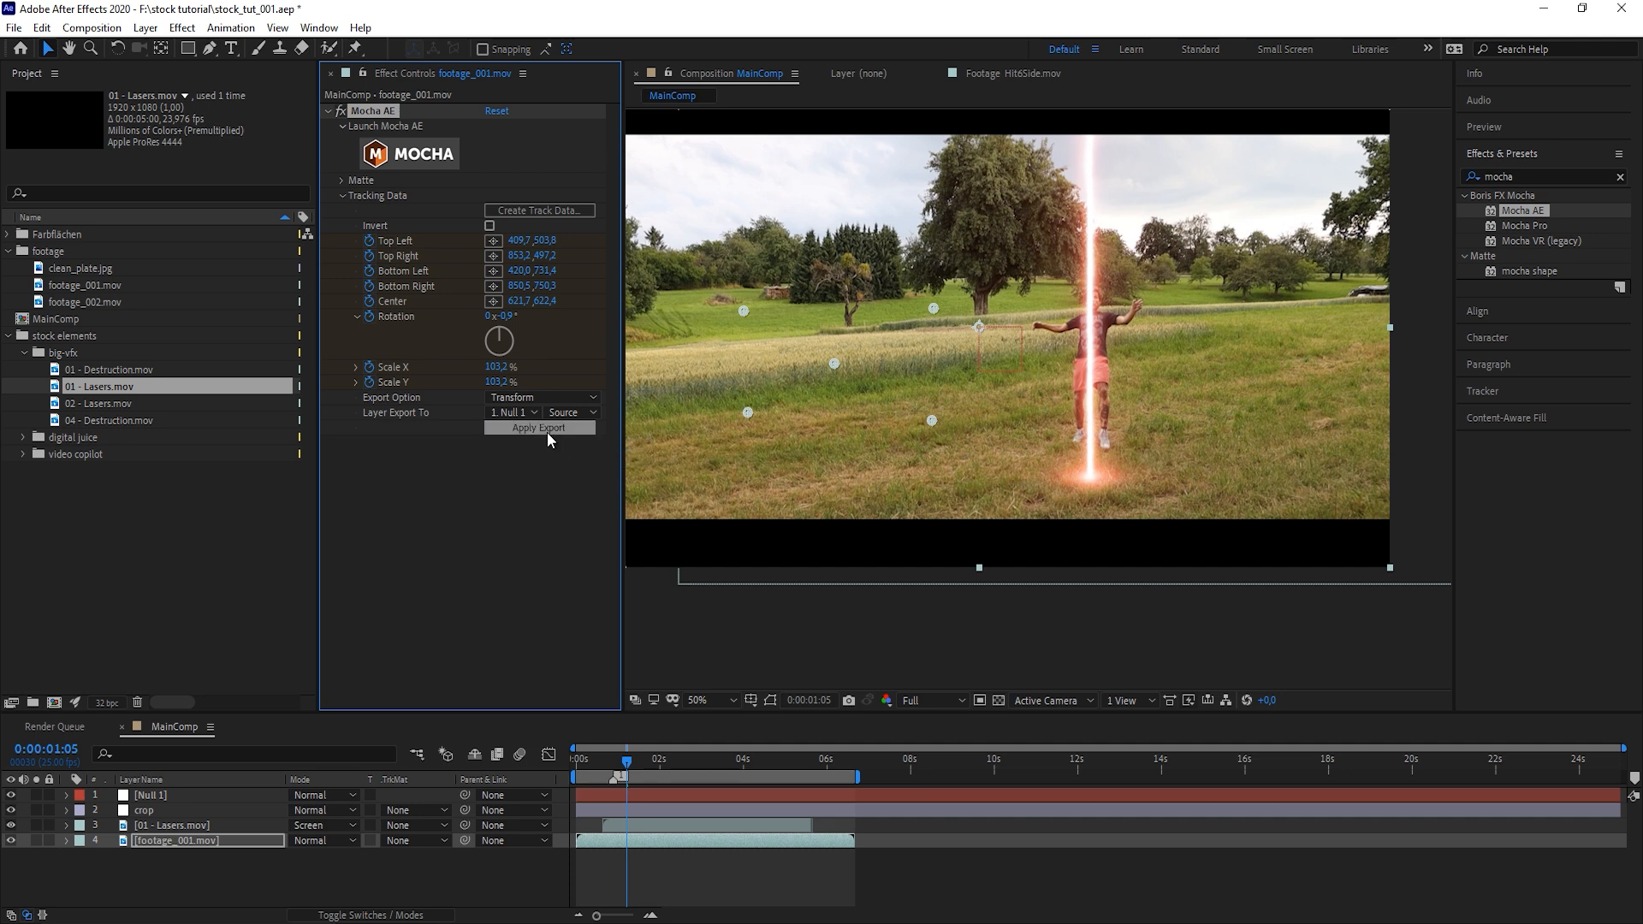
click(547, 428)
Reveal the keyframed properties of Null 1 and play through the shot to check how the null follows the camera
click(155, 800)
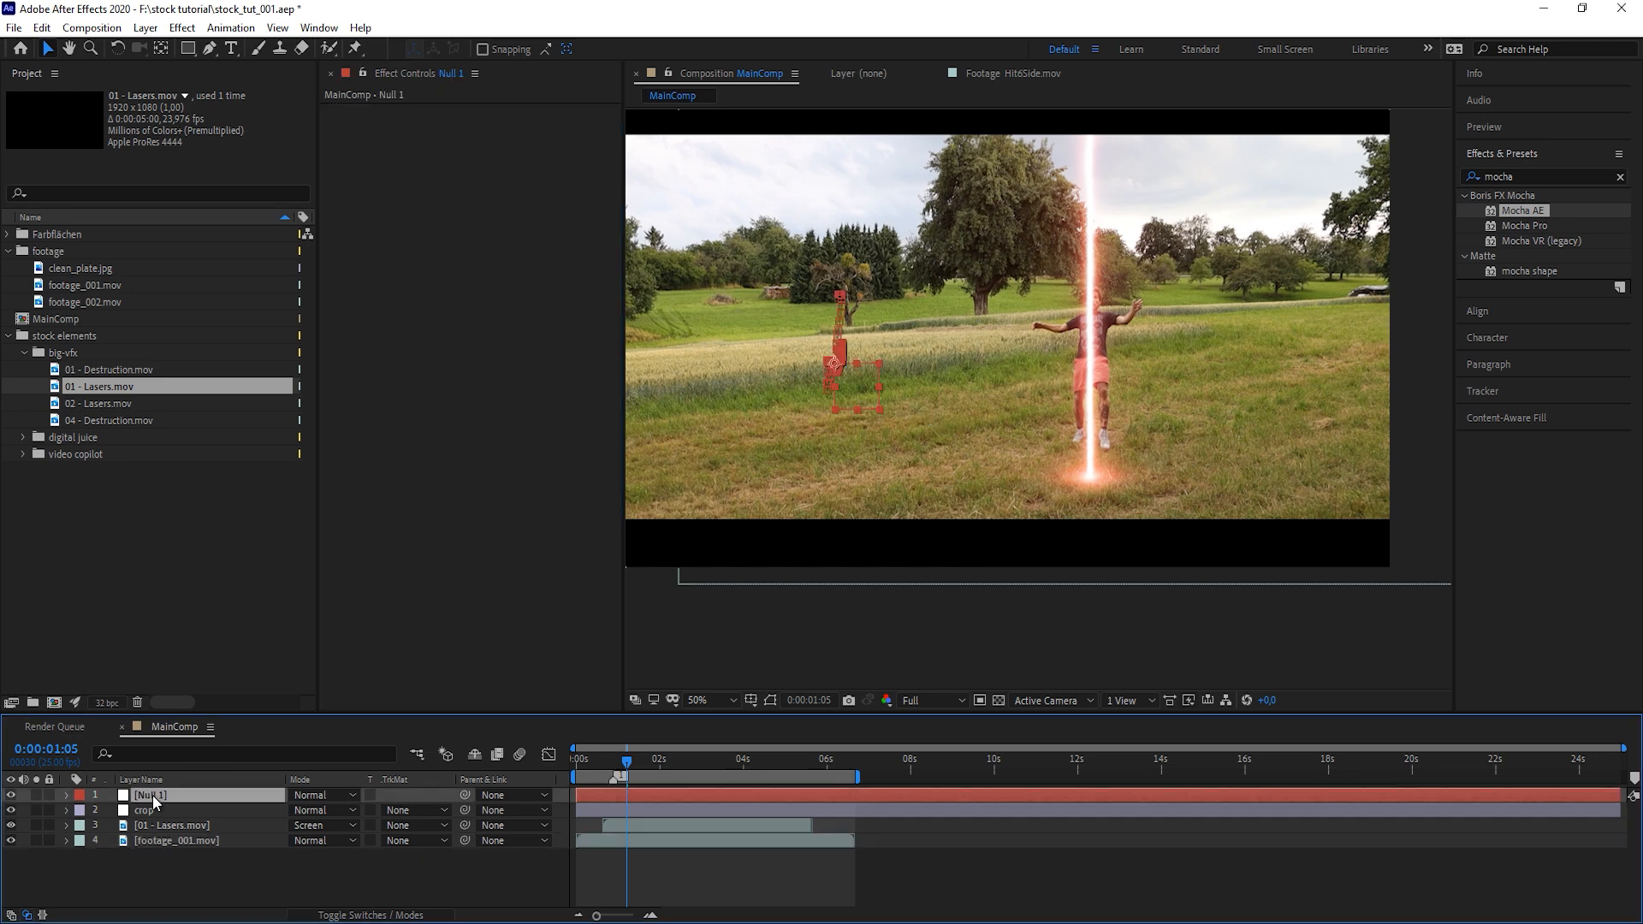
key(u)
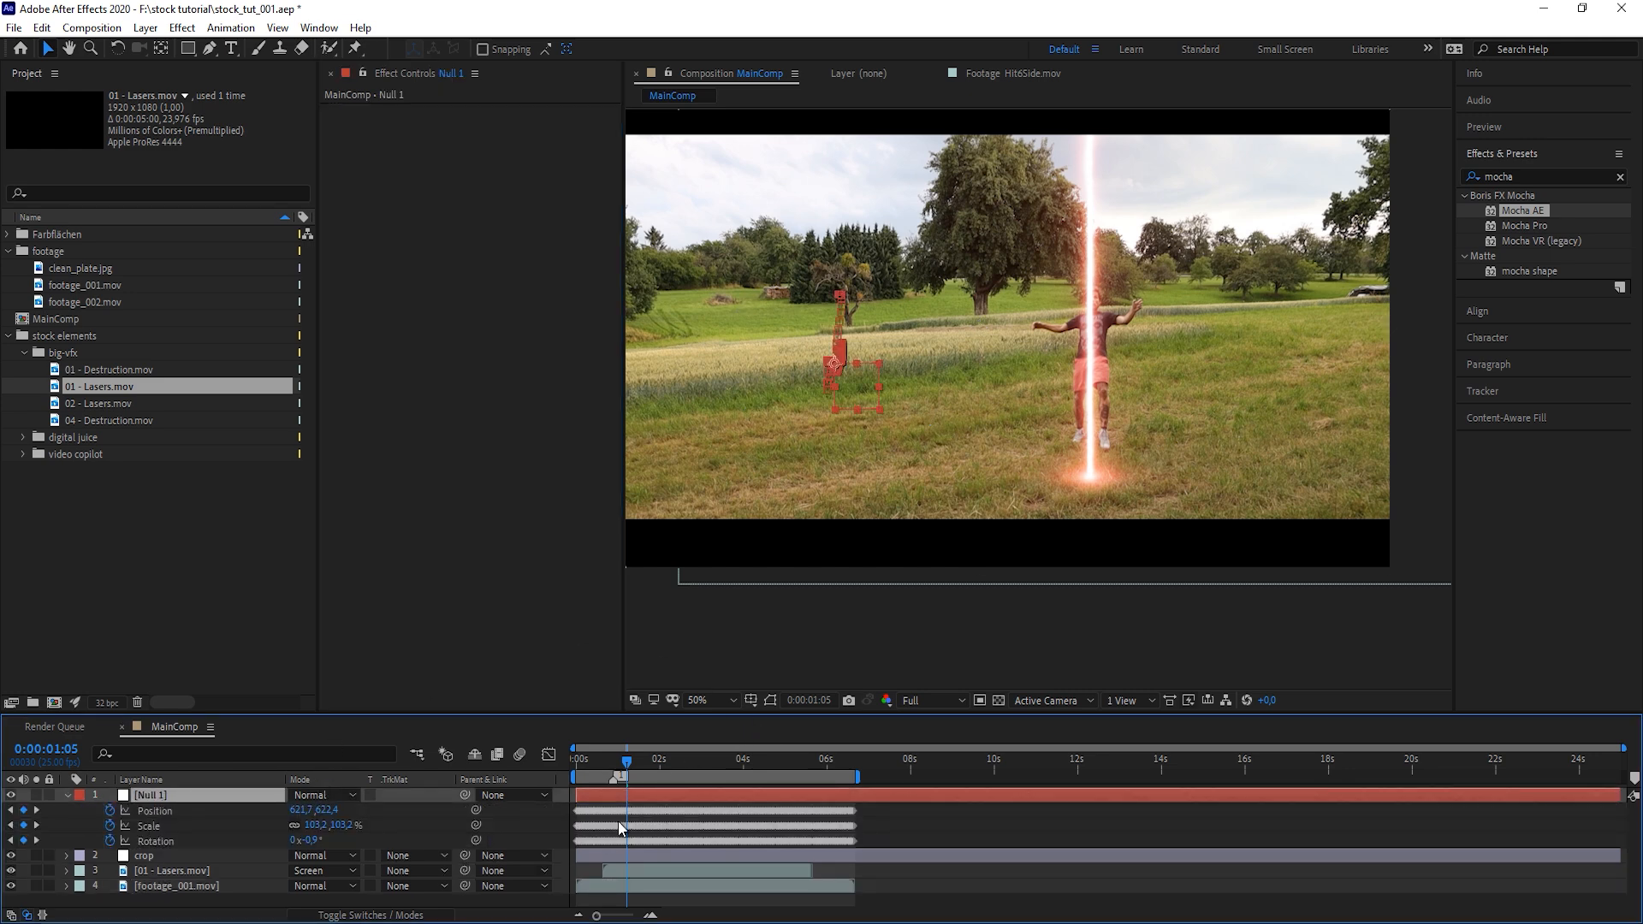
drag(621, 776, 589, 773)
key(space)
drag(703, 773, 563, 788)
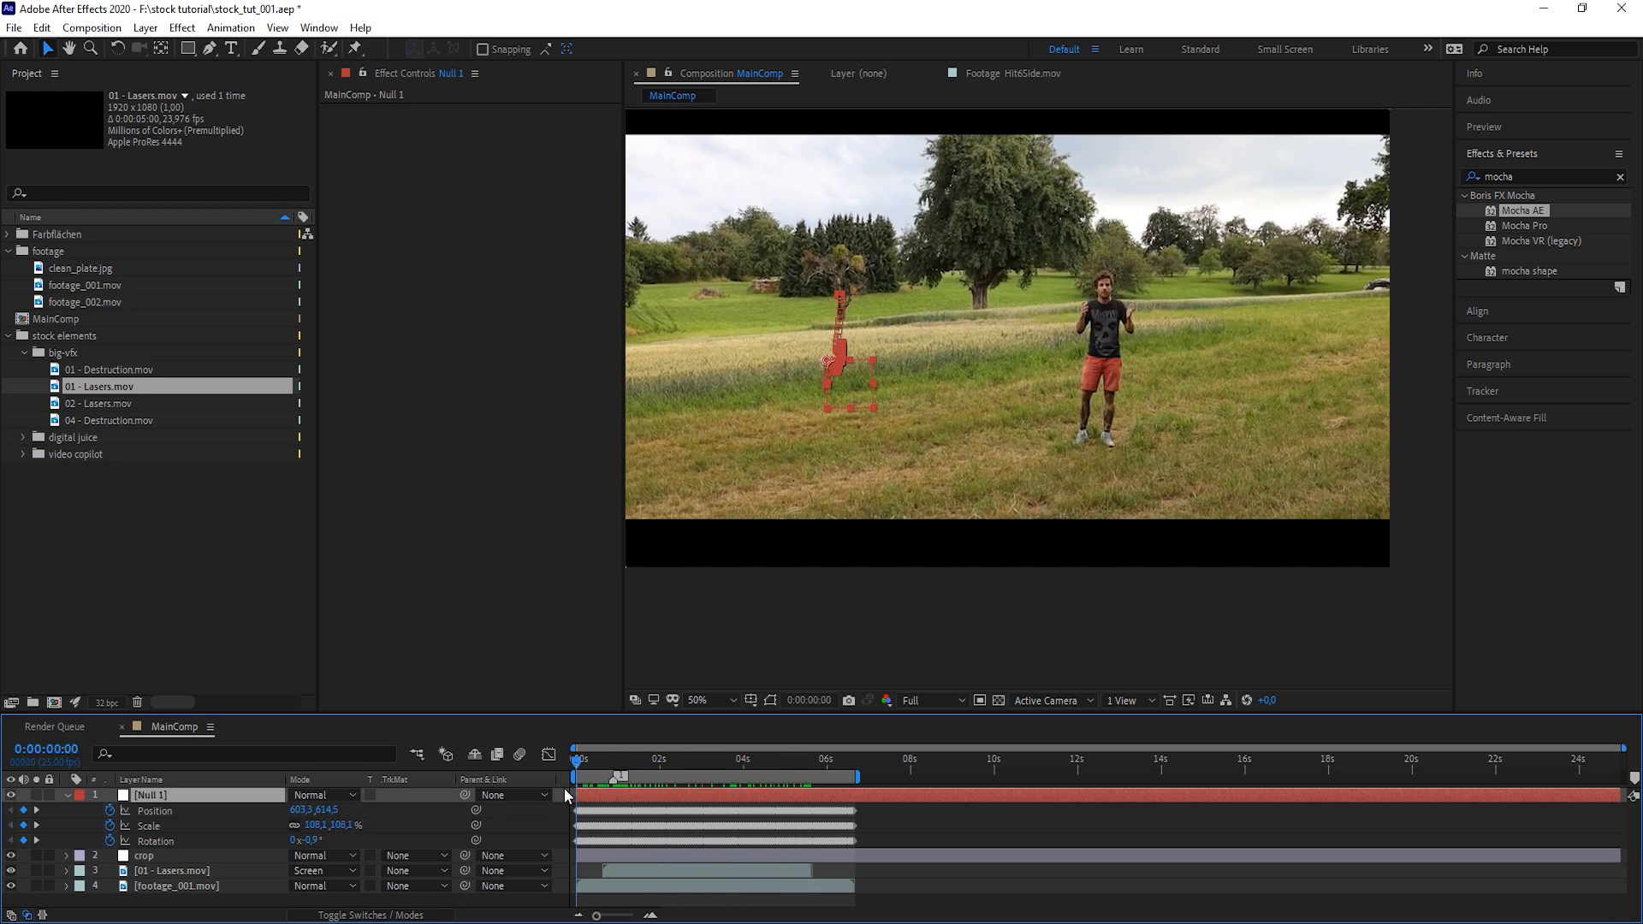
drag(577, 791, 615, 761)
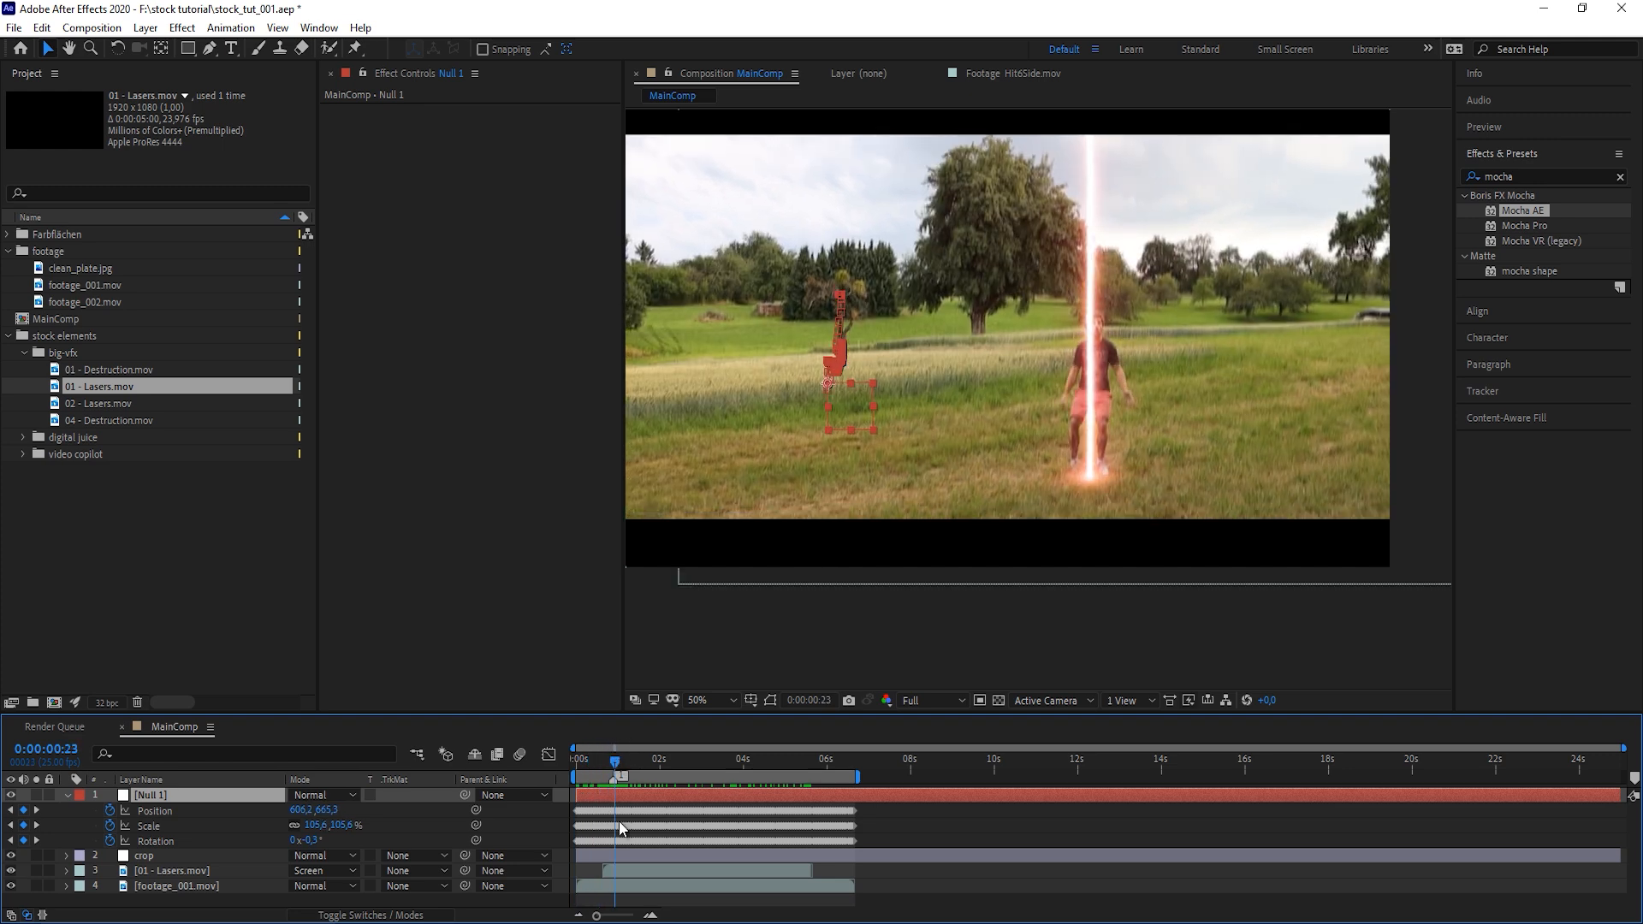
Examine Null 1's position, scale and rotation keyframes around 0:00:00:22 and collapse the layer's properties
scroll(613, 828, up, 5)
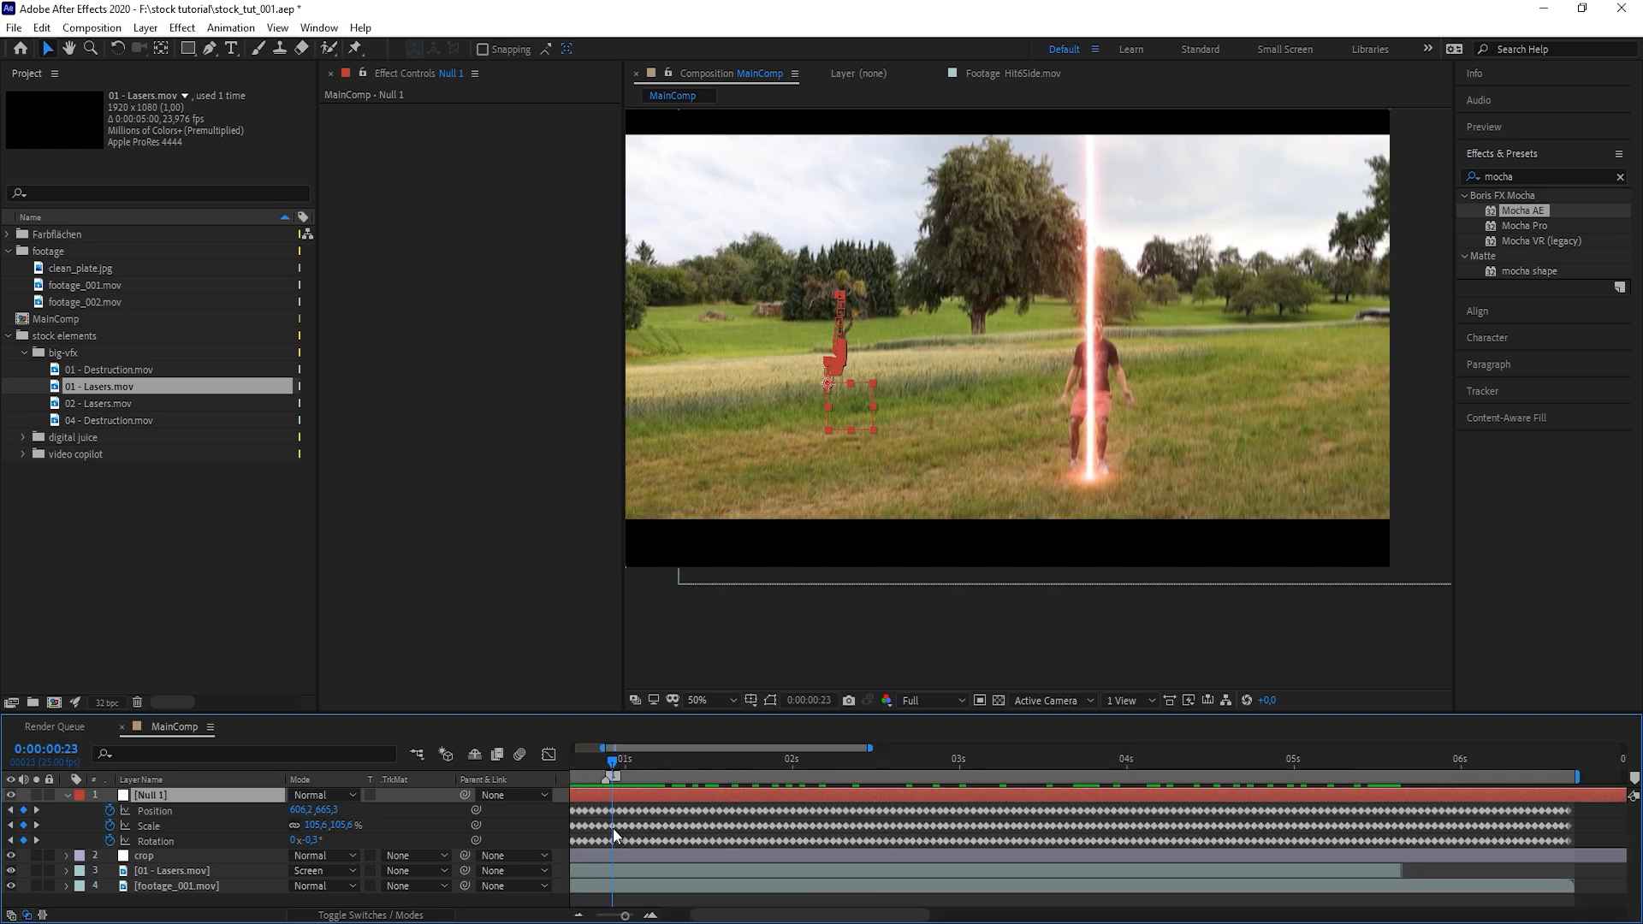
click(619, 756)
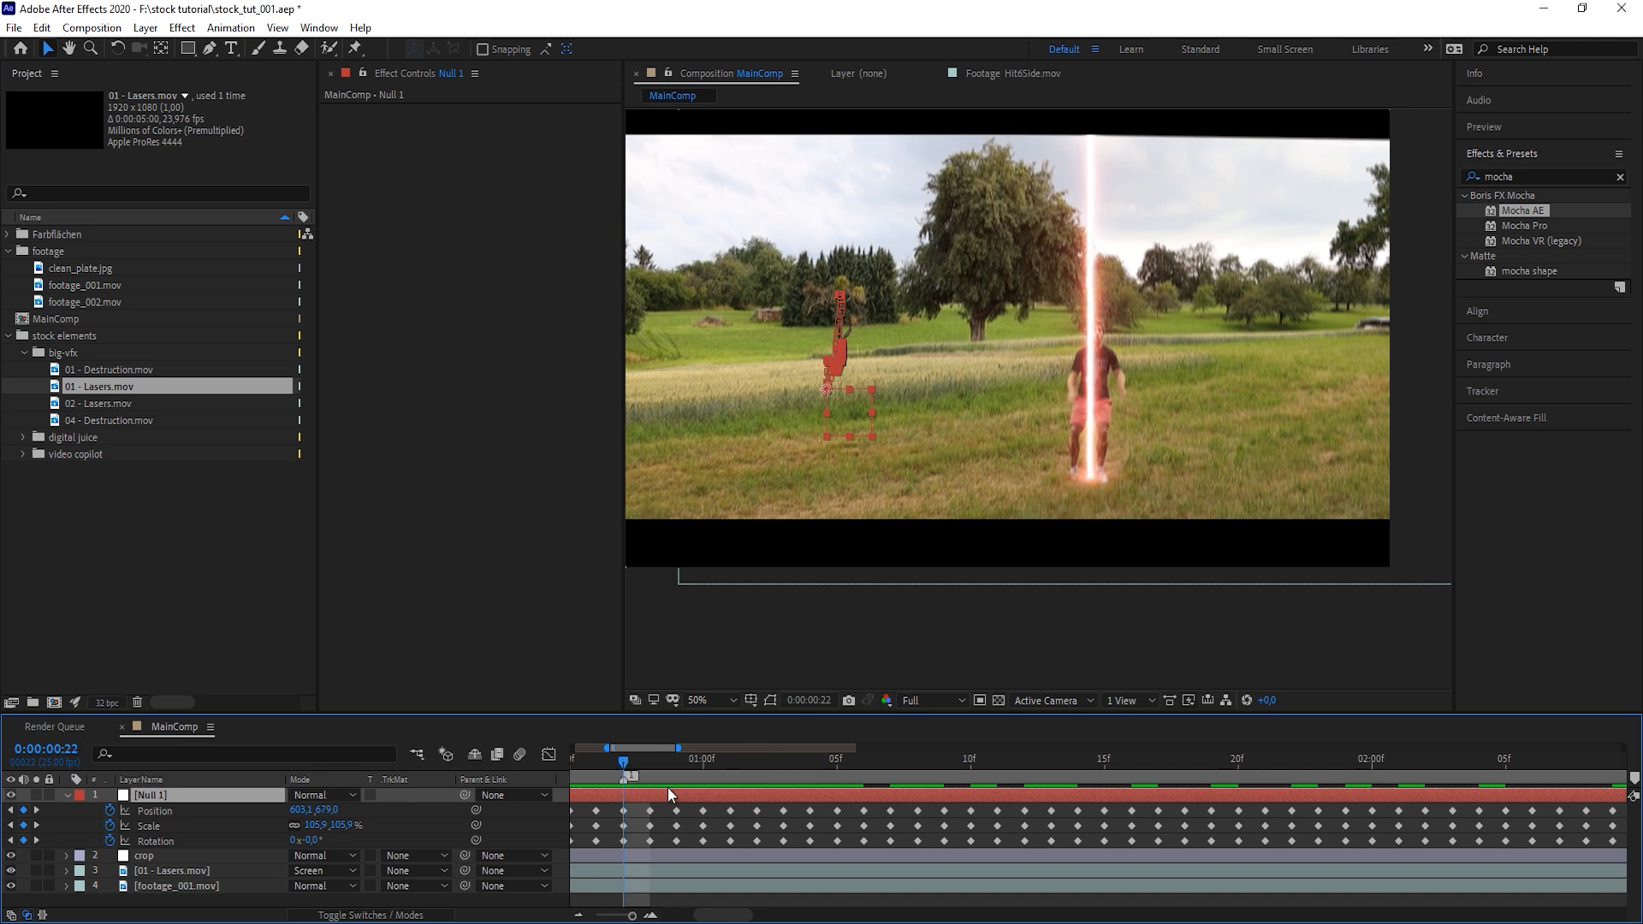
scroll(743, 820, down, 5)
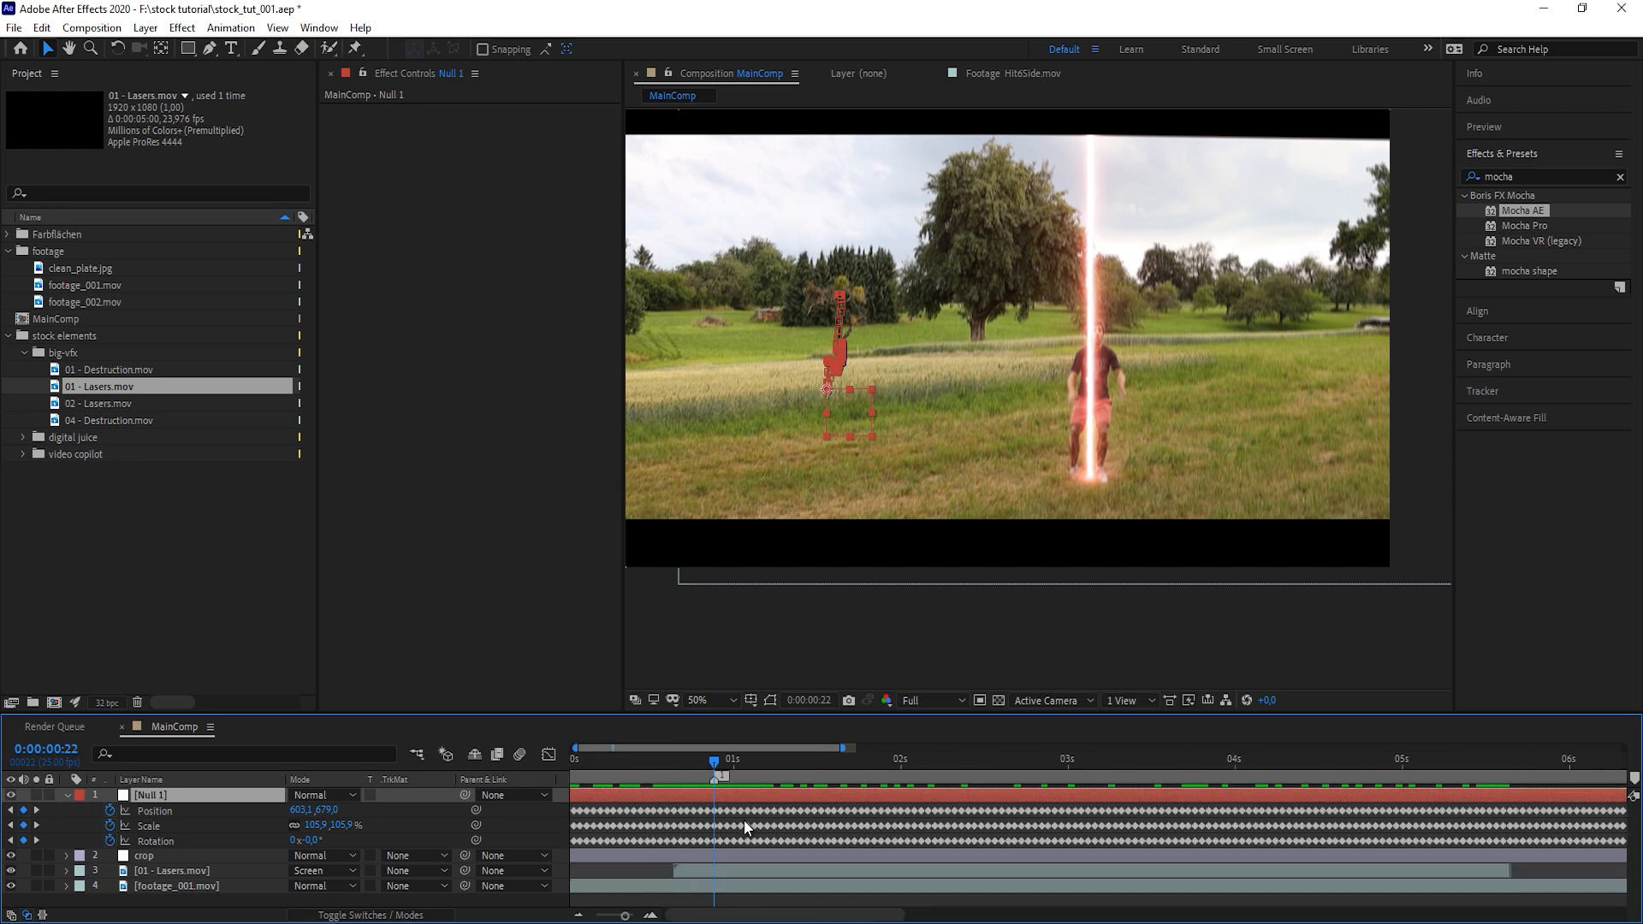
scroll(616, 830, up, 5)
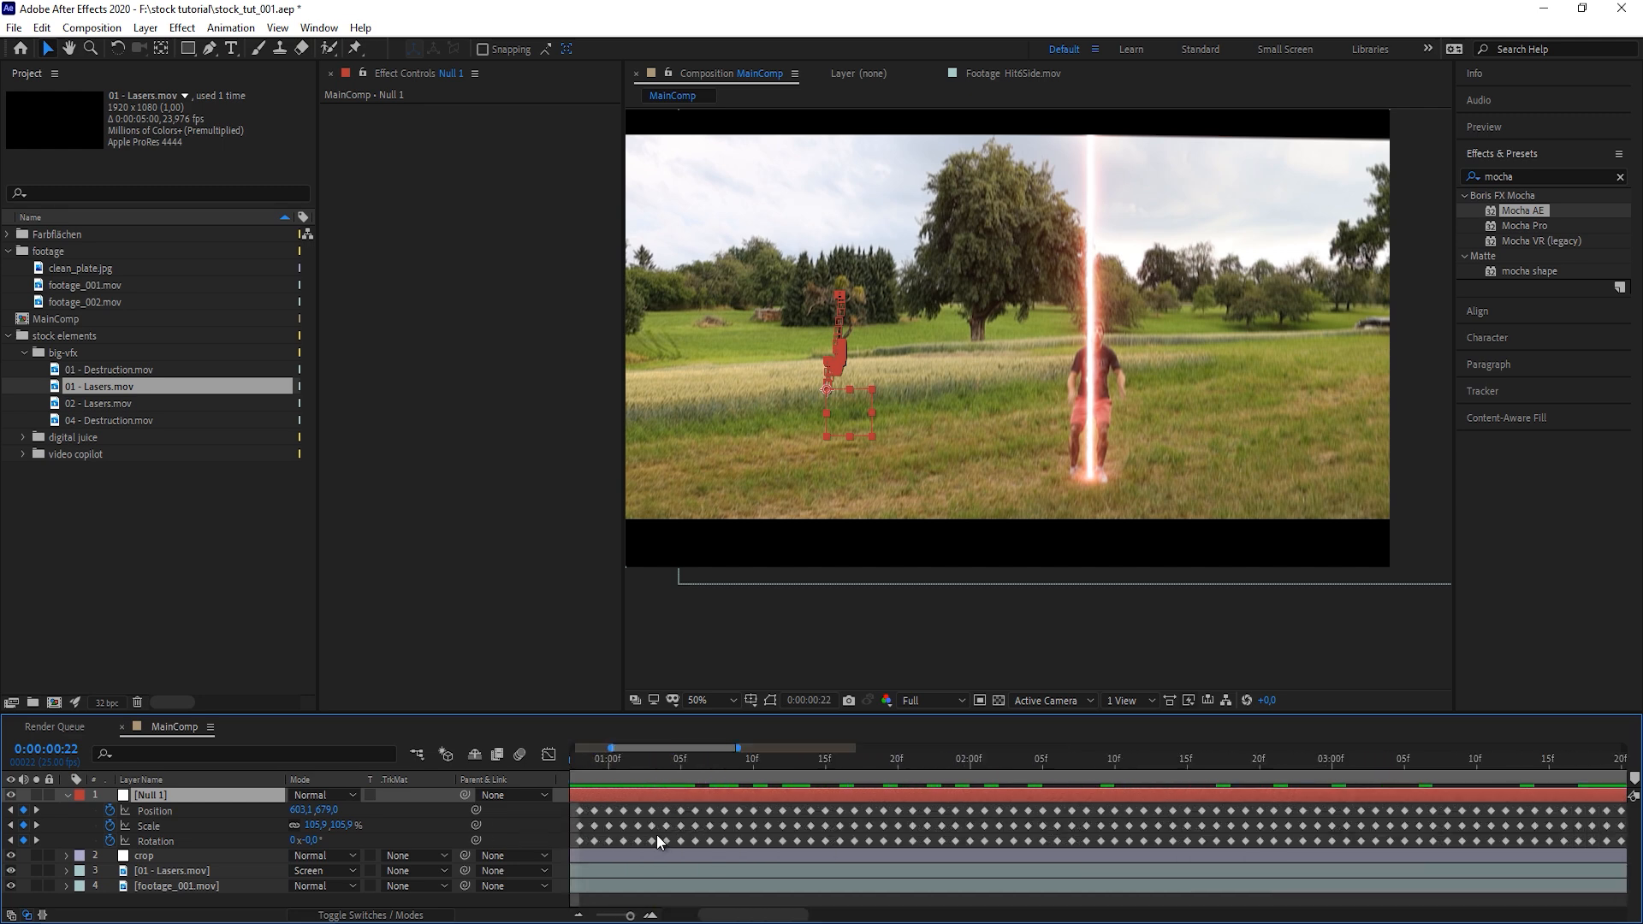
key(h)
drag(674, 830, 1434, 804)
key(u)
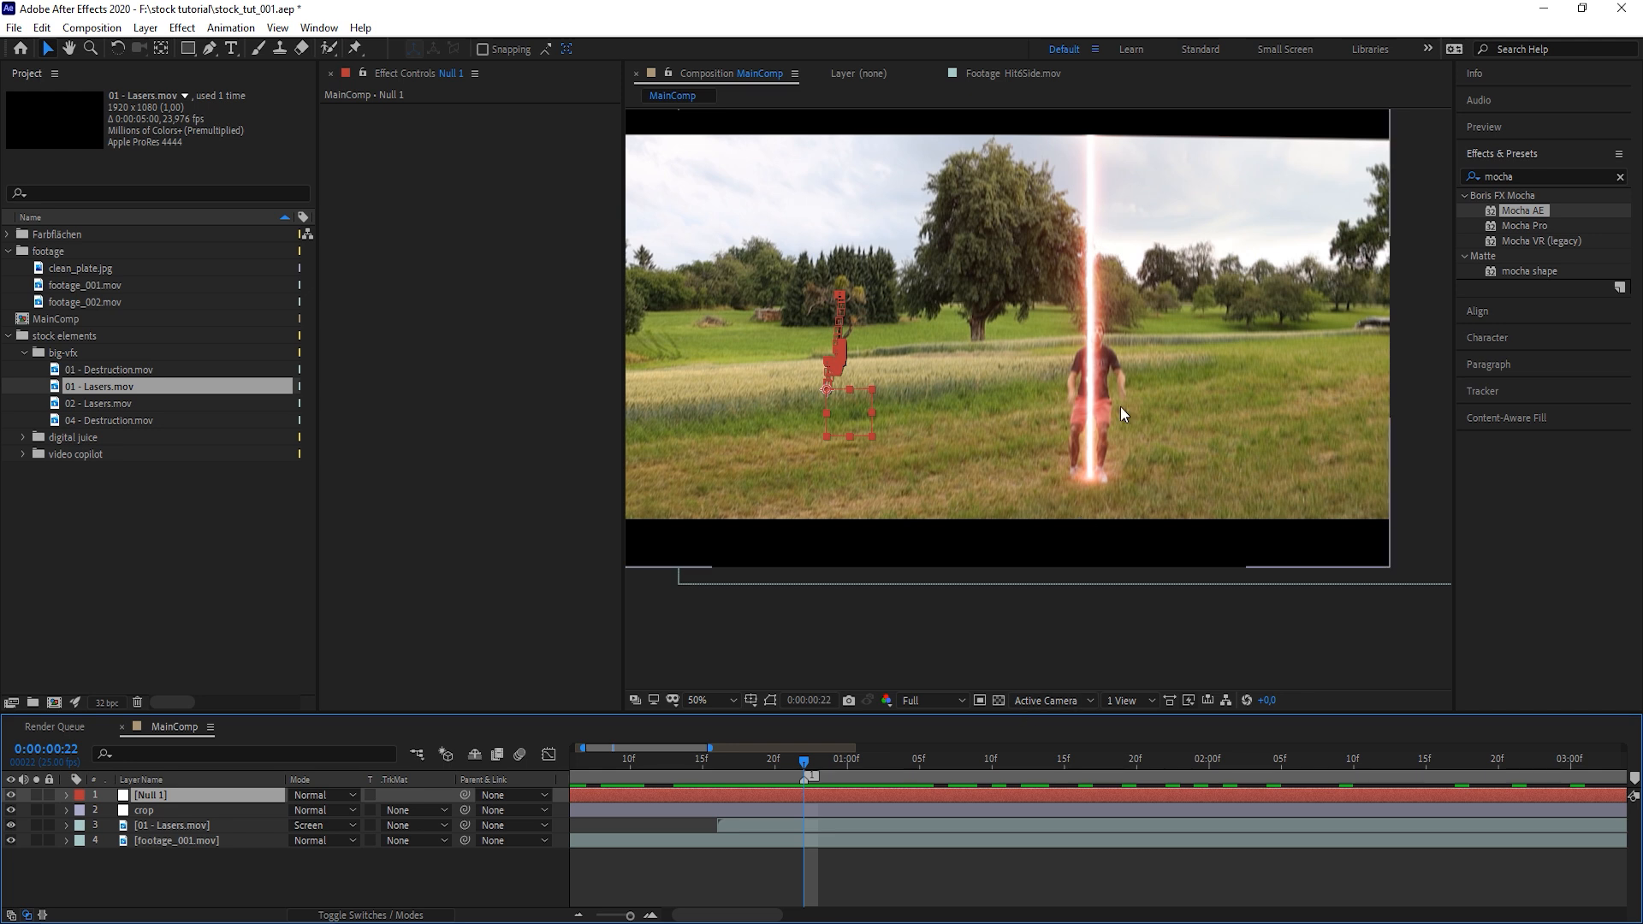
Parent the 01 - Lasers.mov layer to Null 1 at 0:00:00:22 and play the shot from the start to check it
click(159, 825)
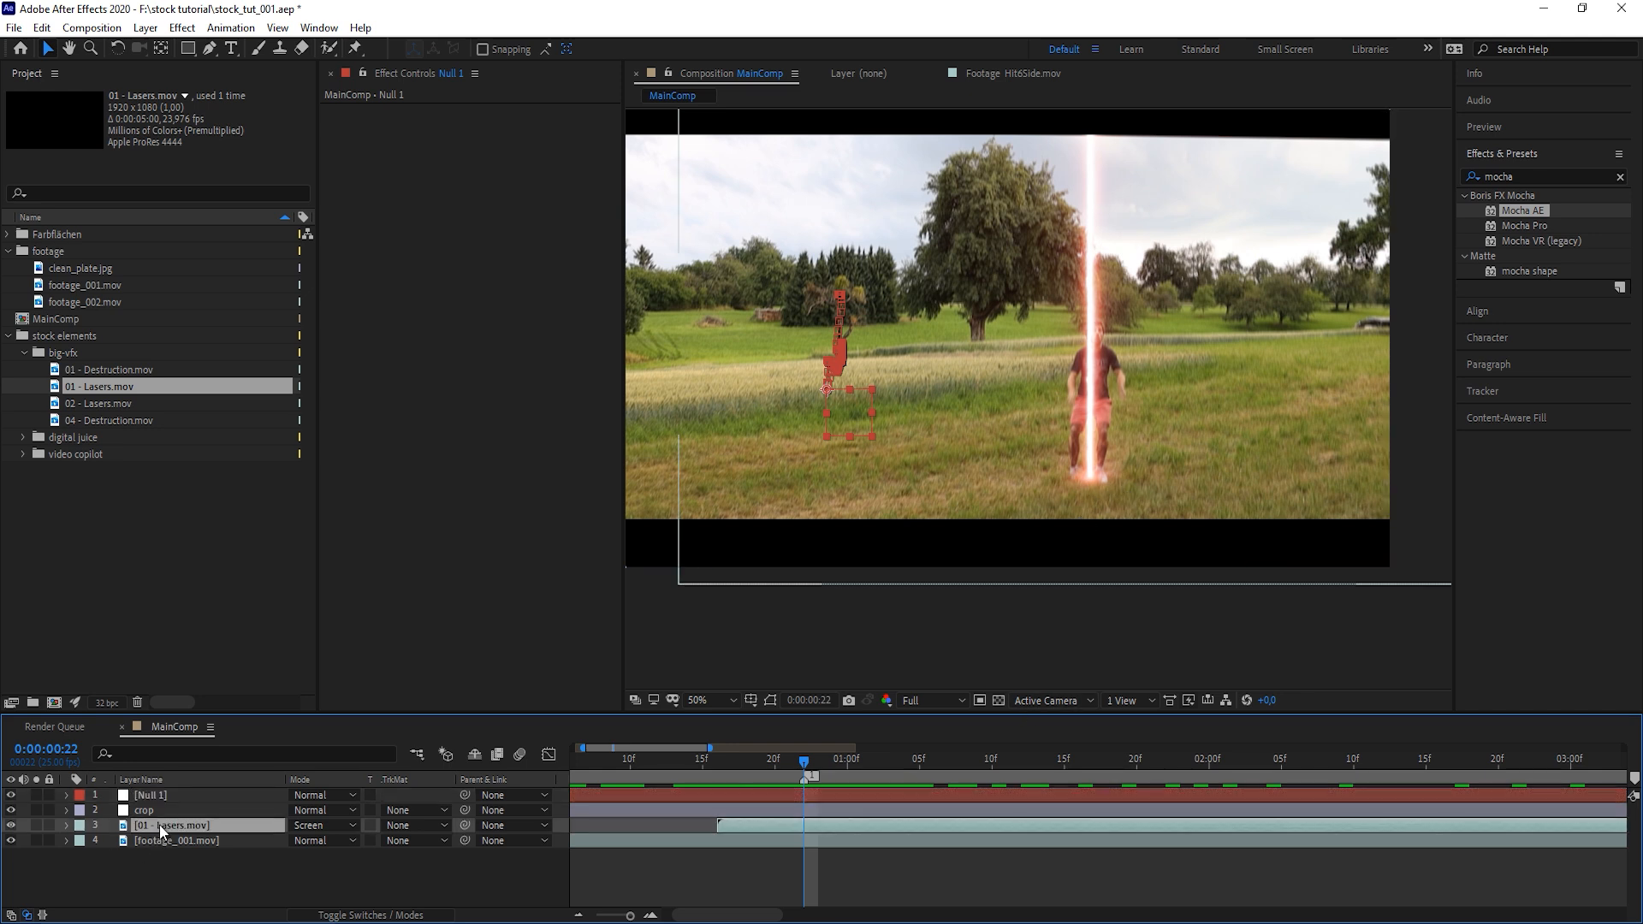
drag(464, 824, 160, 799)
drag(810, 761, 811, 895)
key(comma)
key(comma)
key(minus)
key(minus)
drag(576, 761, 558, 759)
key(space)
Add 01 - Destruction.mov to MainComp between the laser and footage_001.mov layers and scrub to 0:00:04:02 to preview it
click(125, 369)
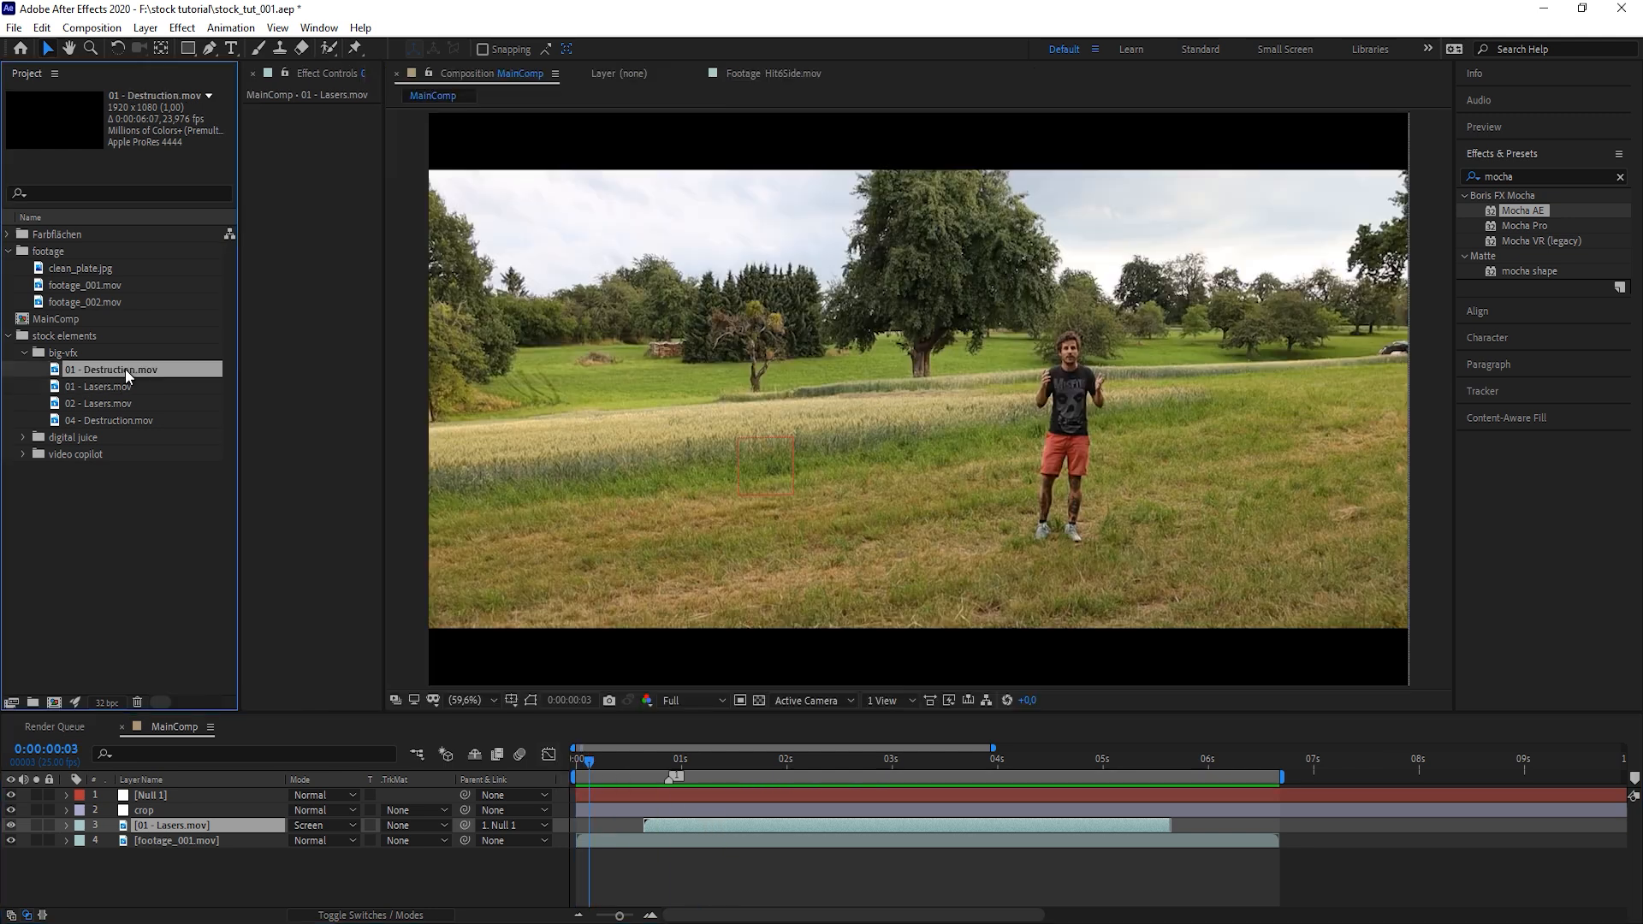
drag(128, 373, 191, 837)
drag(592, 760, 1010, 794)
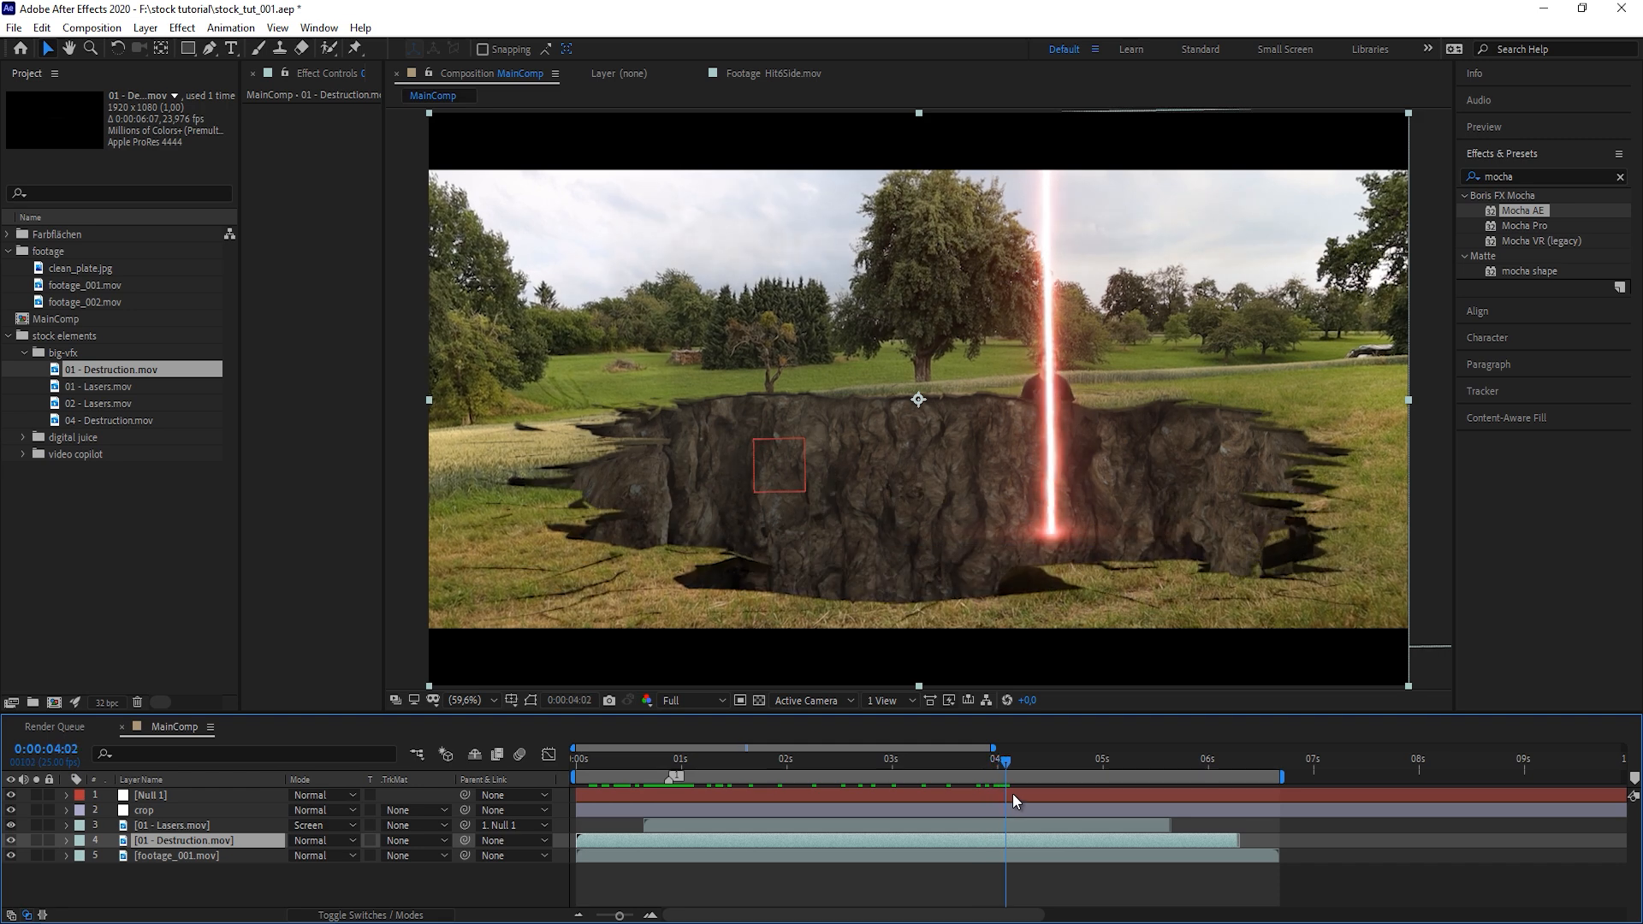
Scale the destruction layer down to about a third of the frame width and position the hole at the man's feet under the laser
drag(680, 766, 903, 768)
drag(1408, 112, 1168, 307)
drag(1001, 421, 1109, 566)
drag(885, 753, 1059, 777)
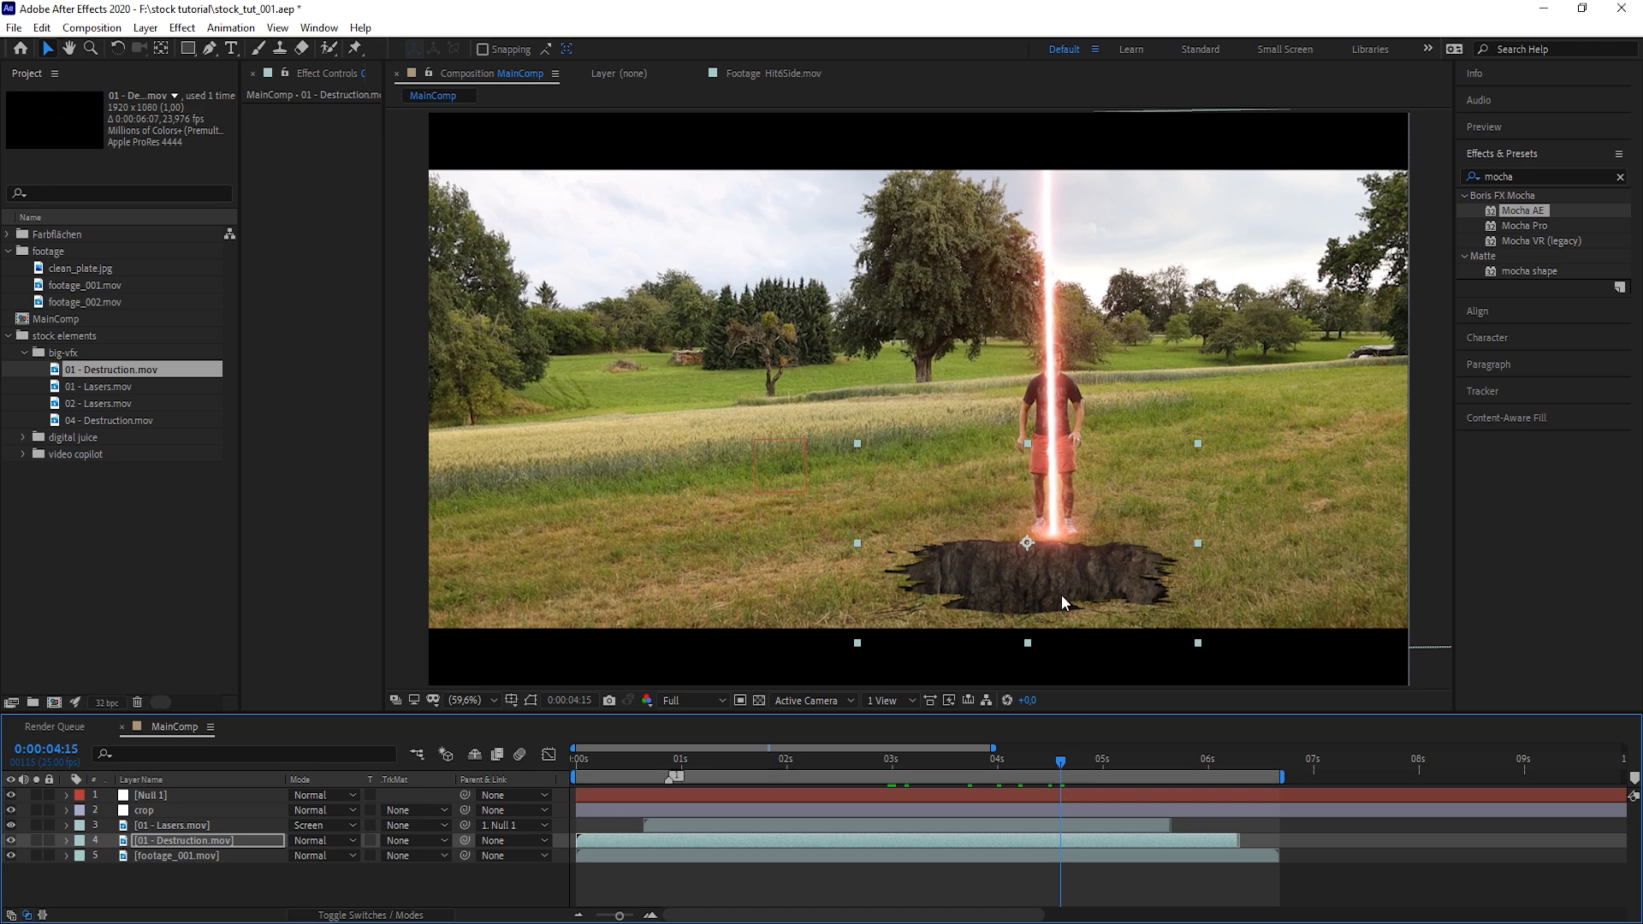
drag(1061, 602, 1066, 594)
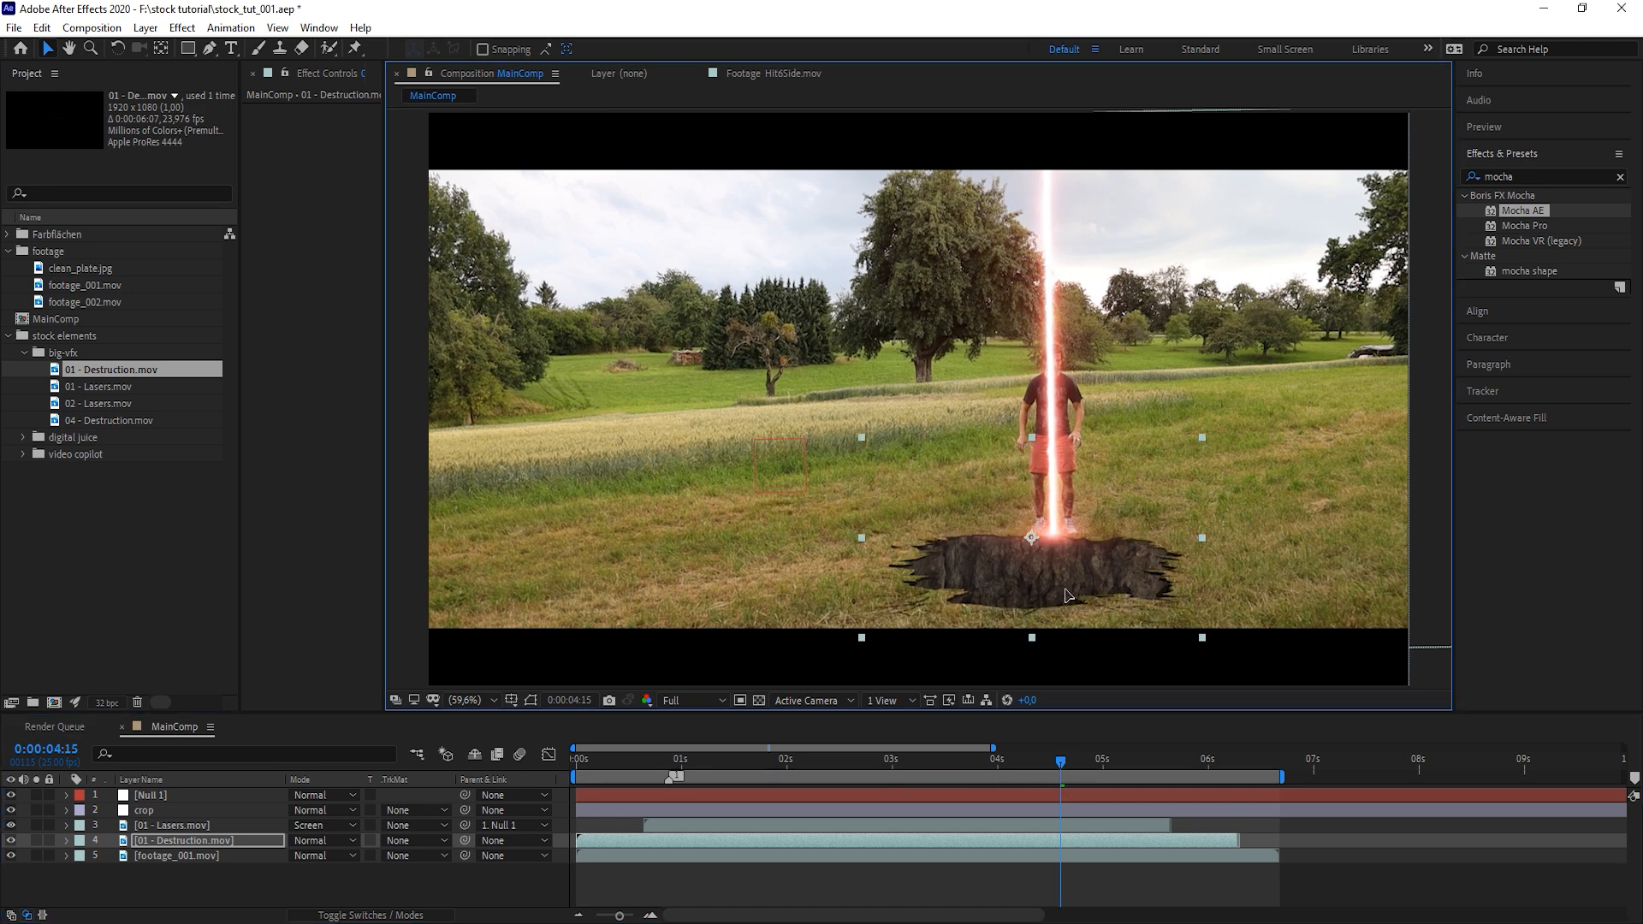
Parent the 01 - Destruction.mov layer to Null 1 and scrub back to the laser impact near 0:00:00:24
scroll(1065, 588, up, 2)
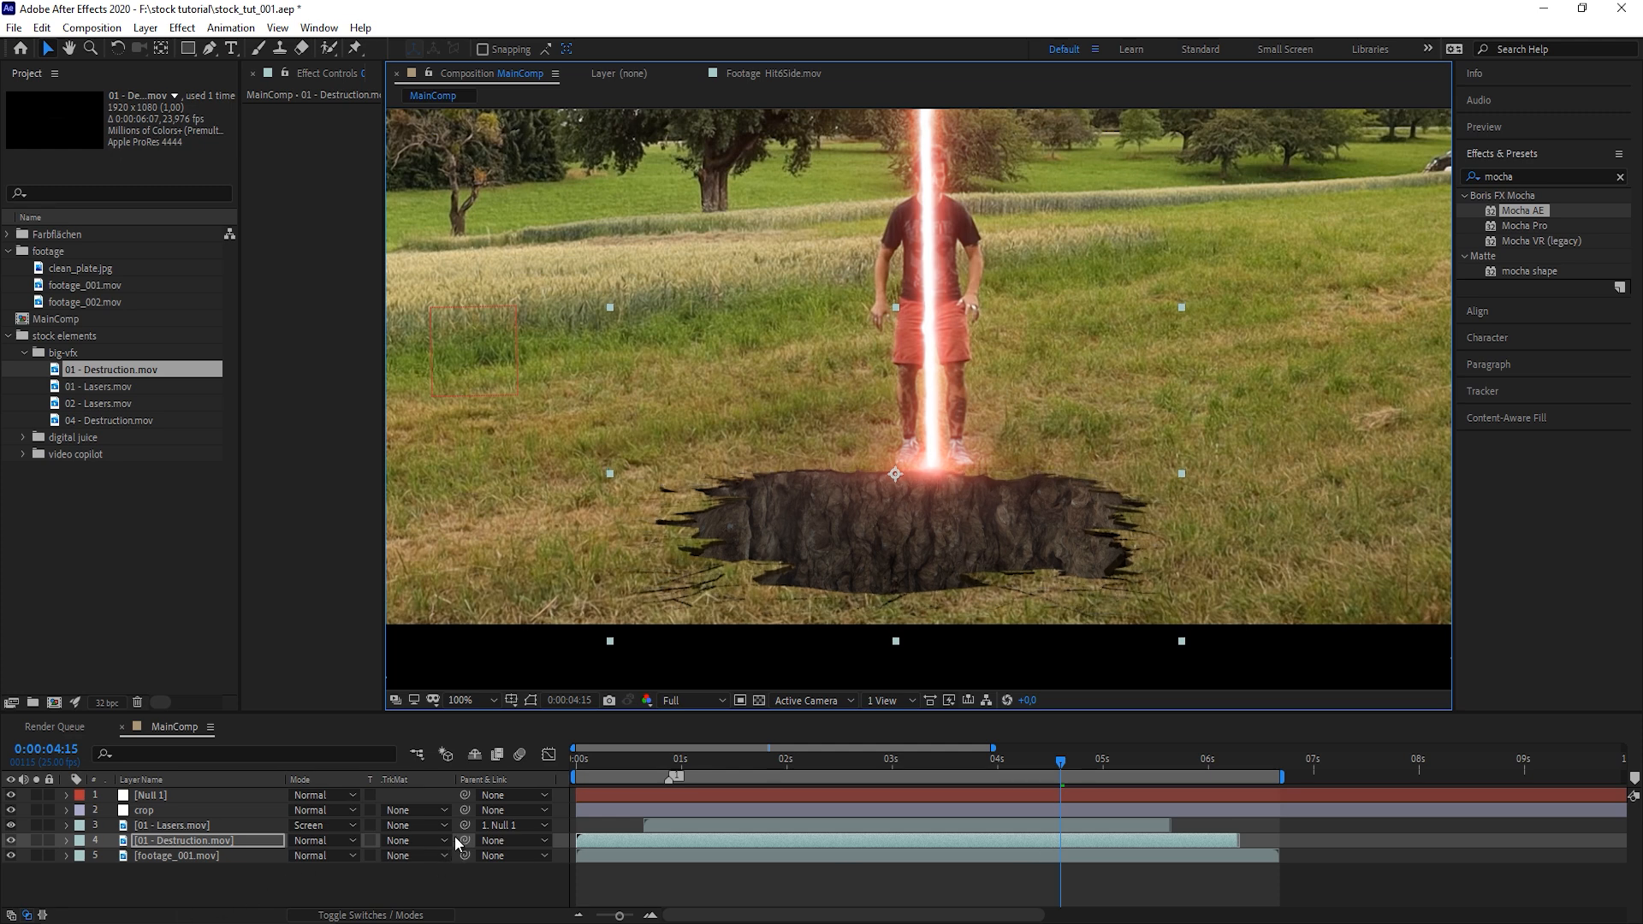
drag(465, 841, 162, 792)
drag(835, 763, 676, 813)
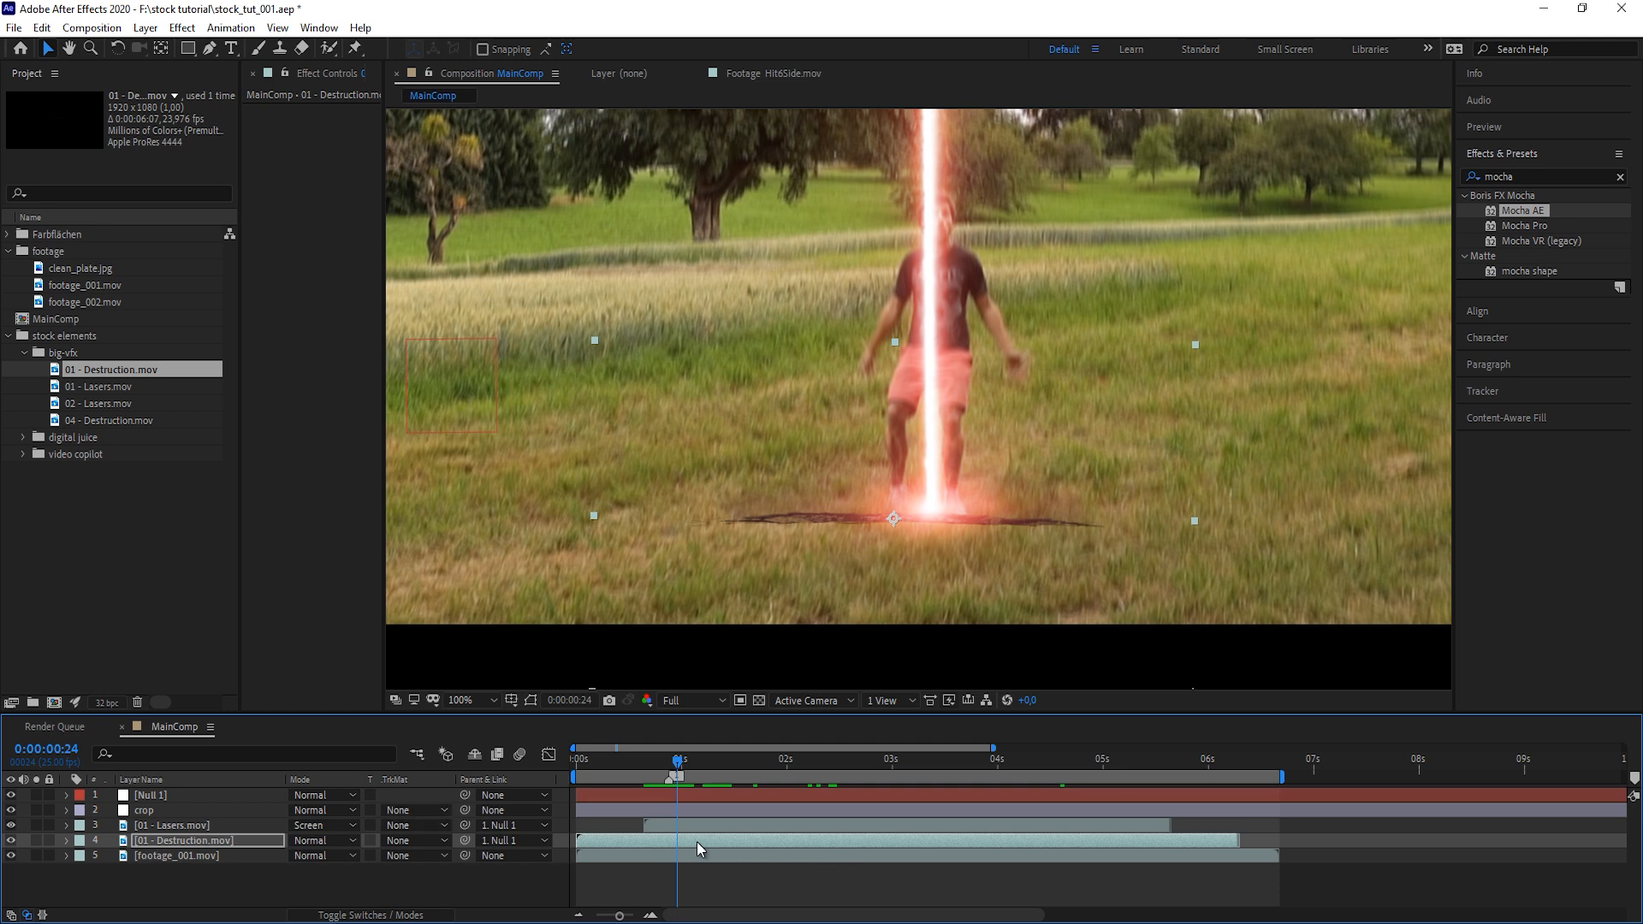
Trim the start of the 01 - Destruction.mov layer to 0:00:00:22
click(696, 840)
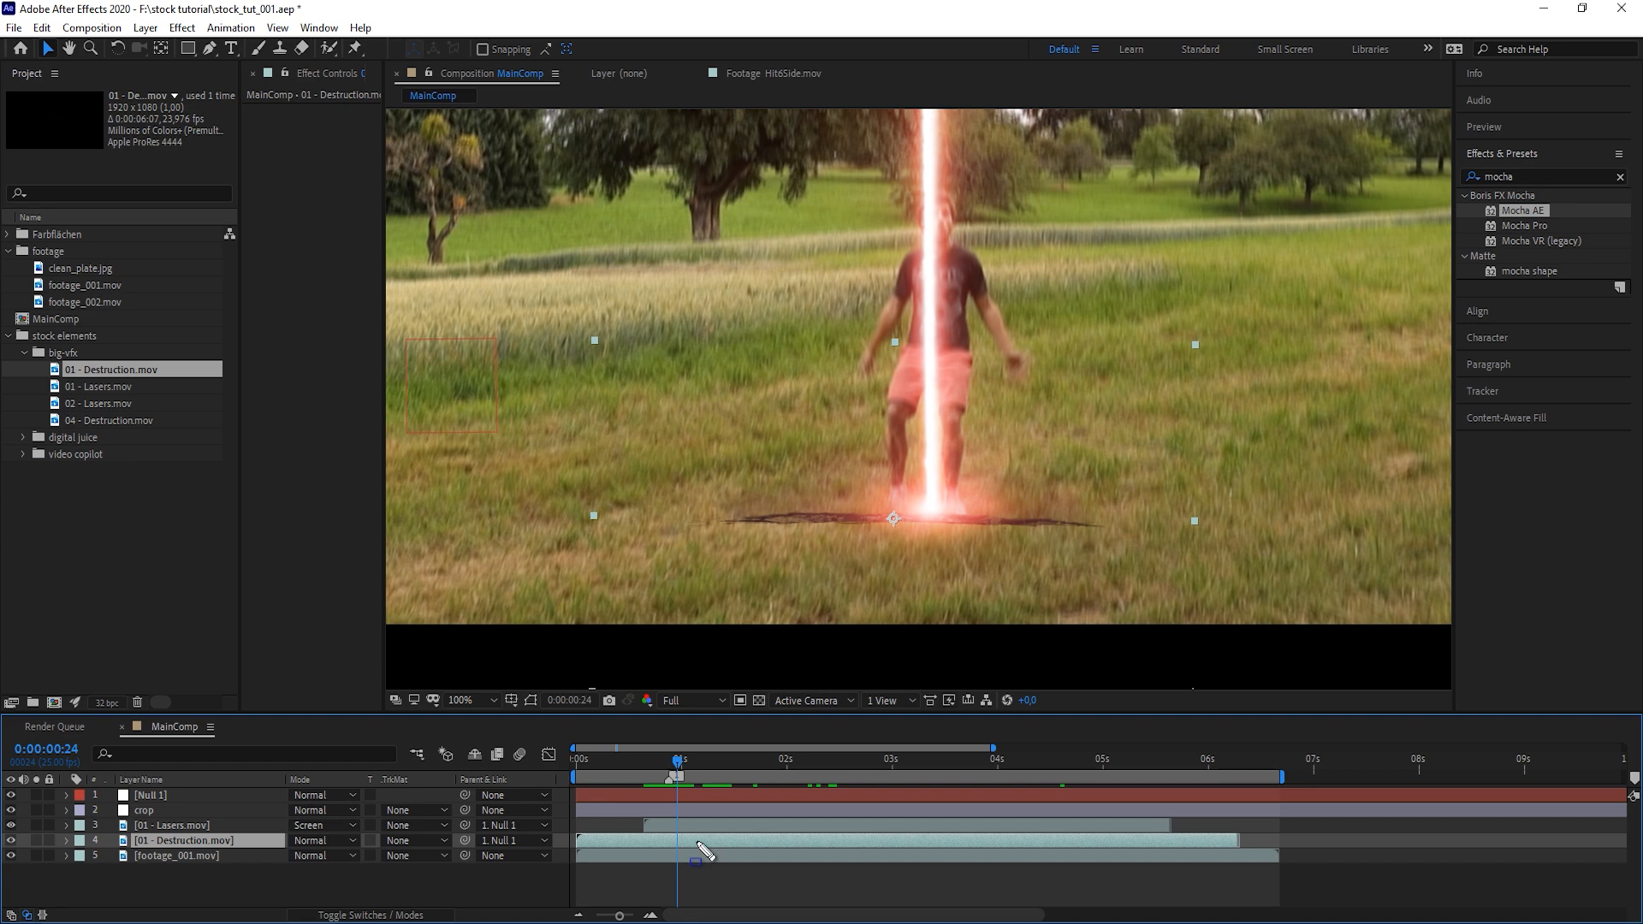
click(674, 764)
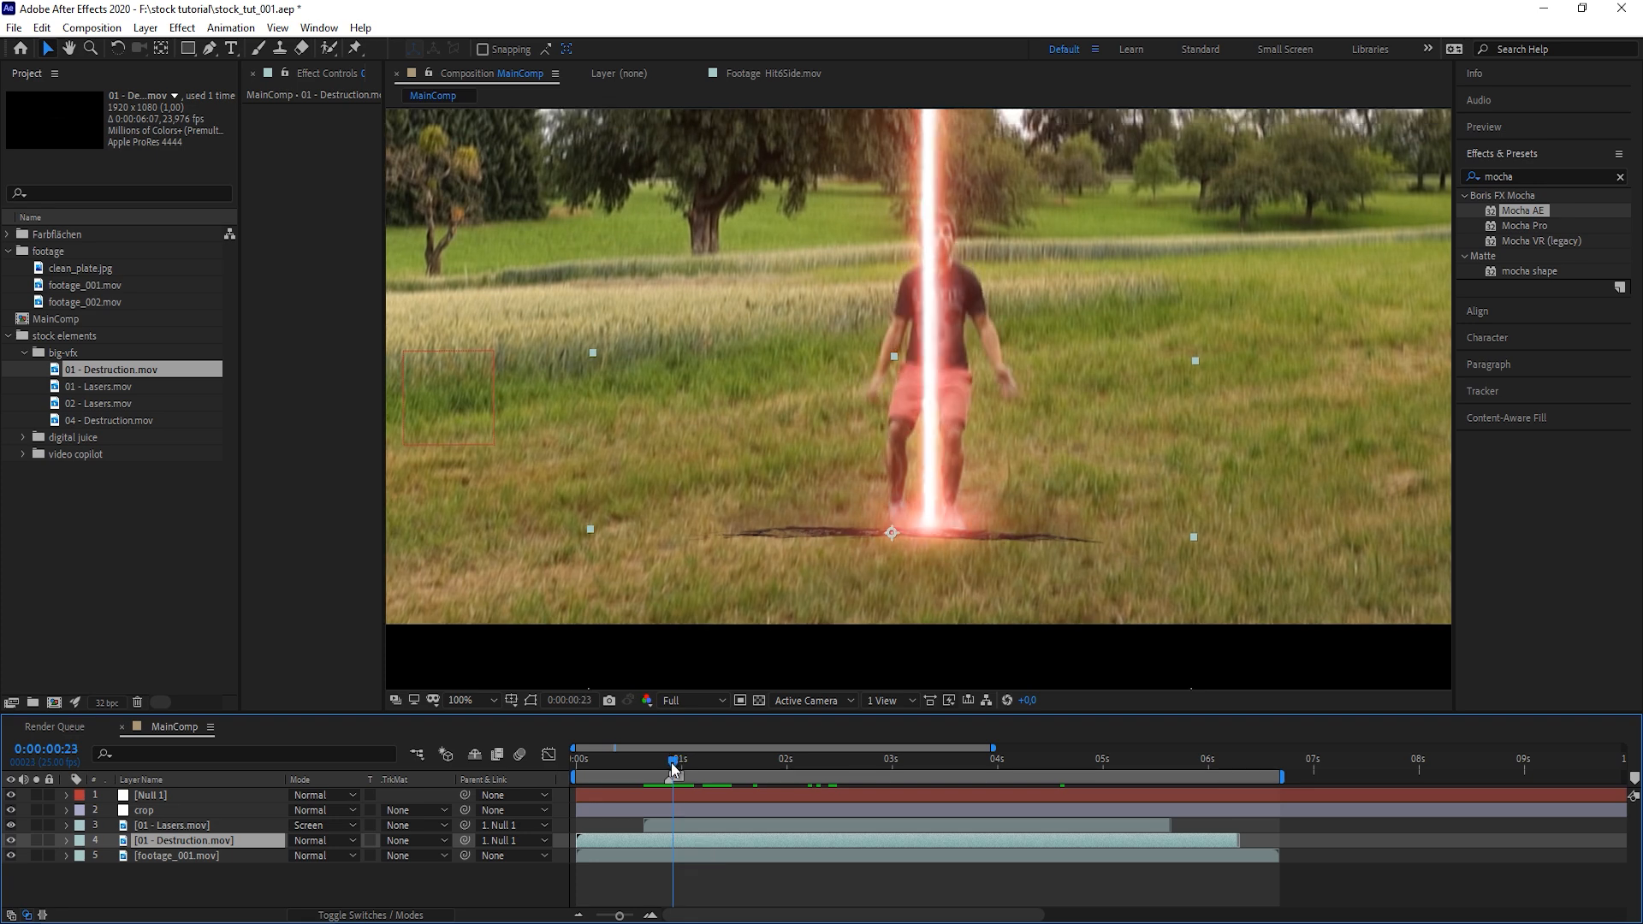
click(671, 762)
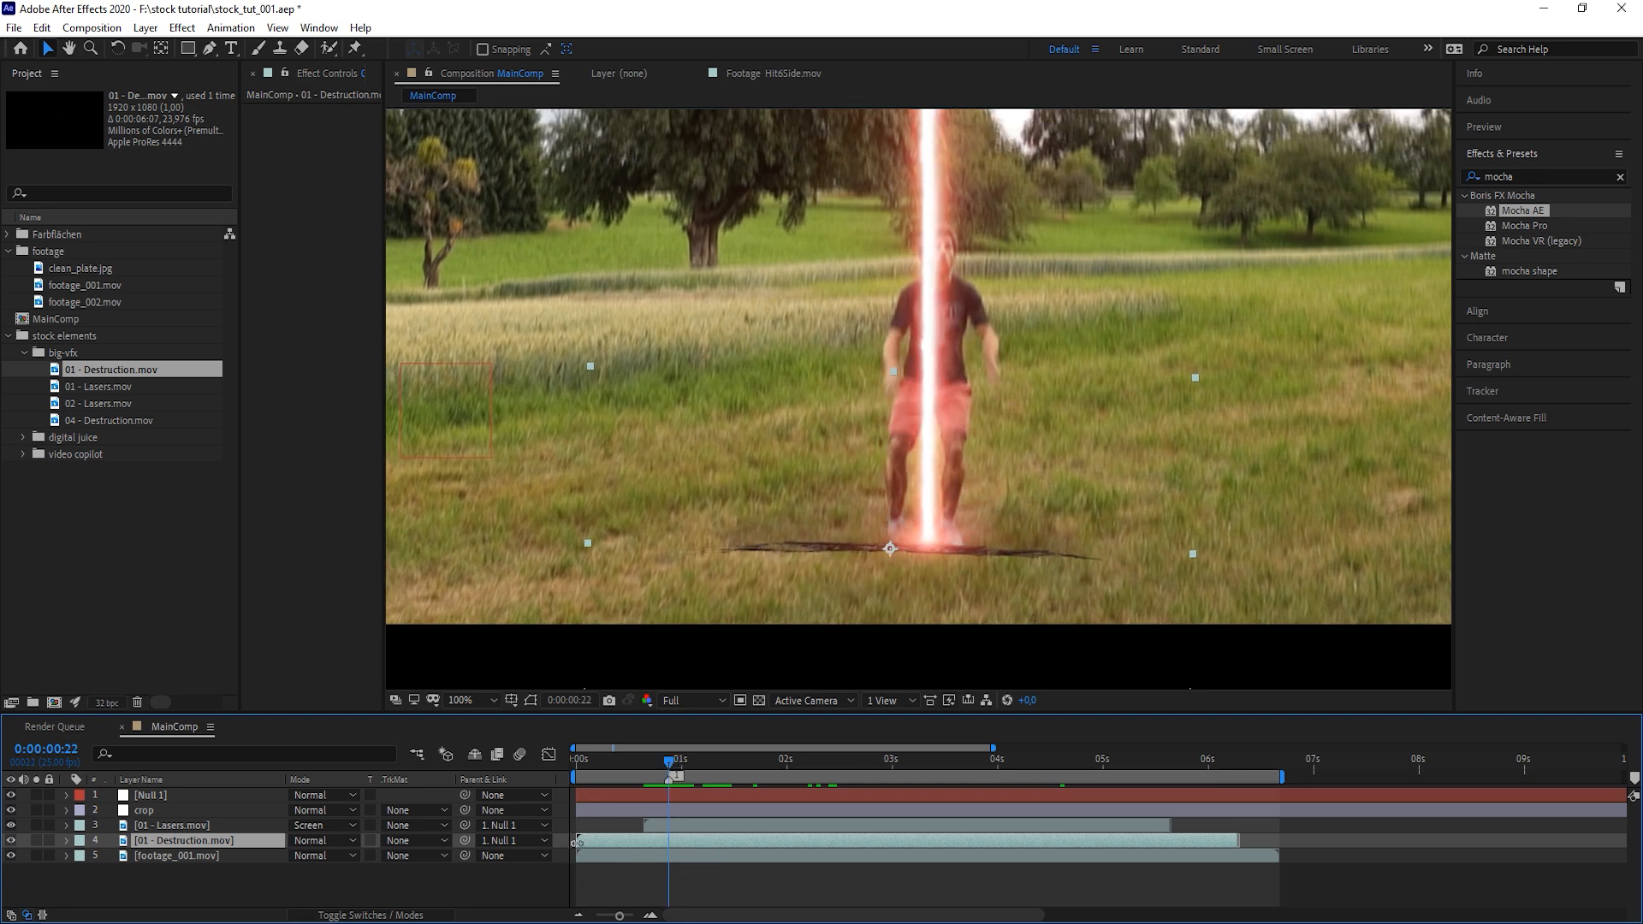
drag(570, 844, 668, 843)
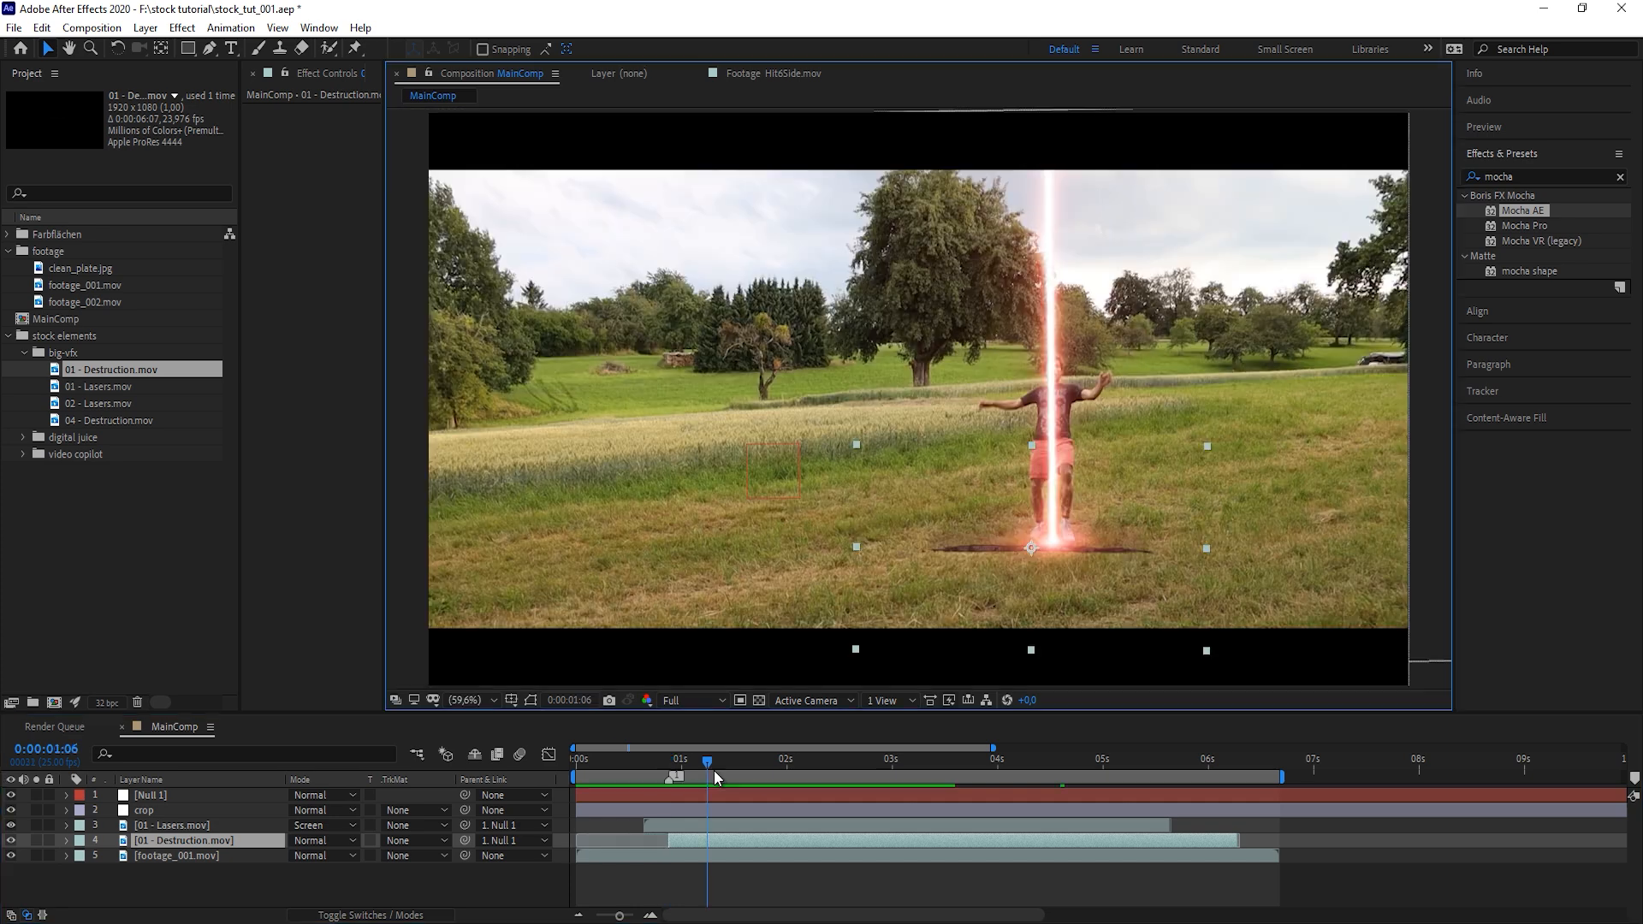
Play back the laser and destruction composite from 0:00:00:08 and inspect the hole's growth around 0:00:02:07
drag(707, 762, 609, 762)
key(space)
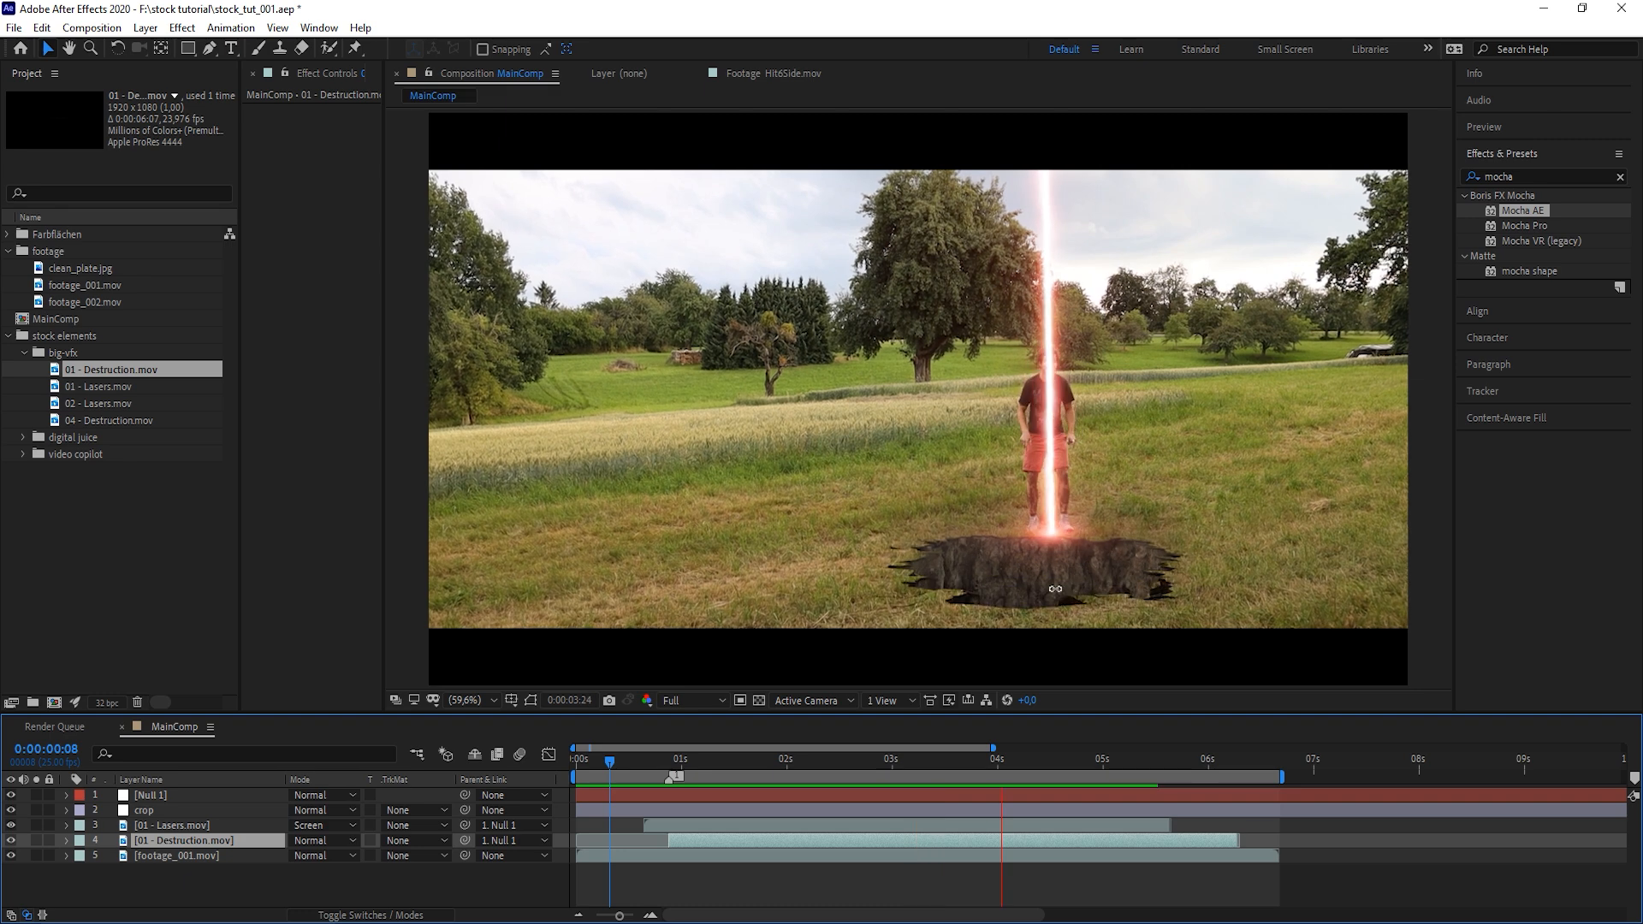
key(space)
drag(902, 766, 878, 814)
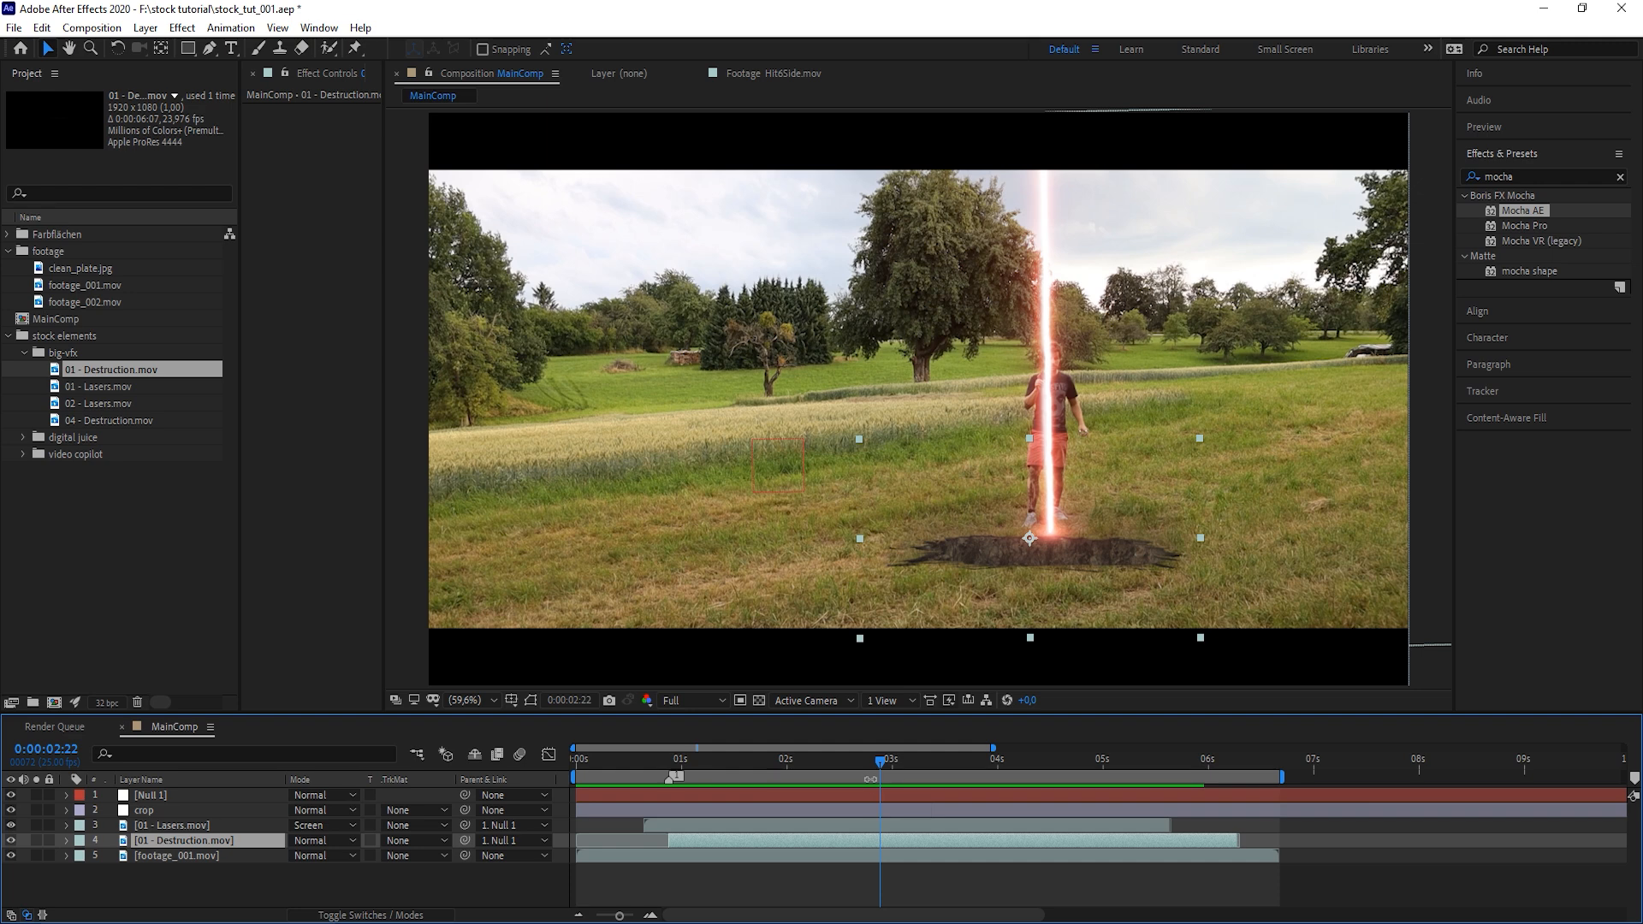
drag(880, 818, 815, 829)
click(860, 891)
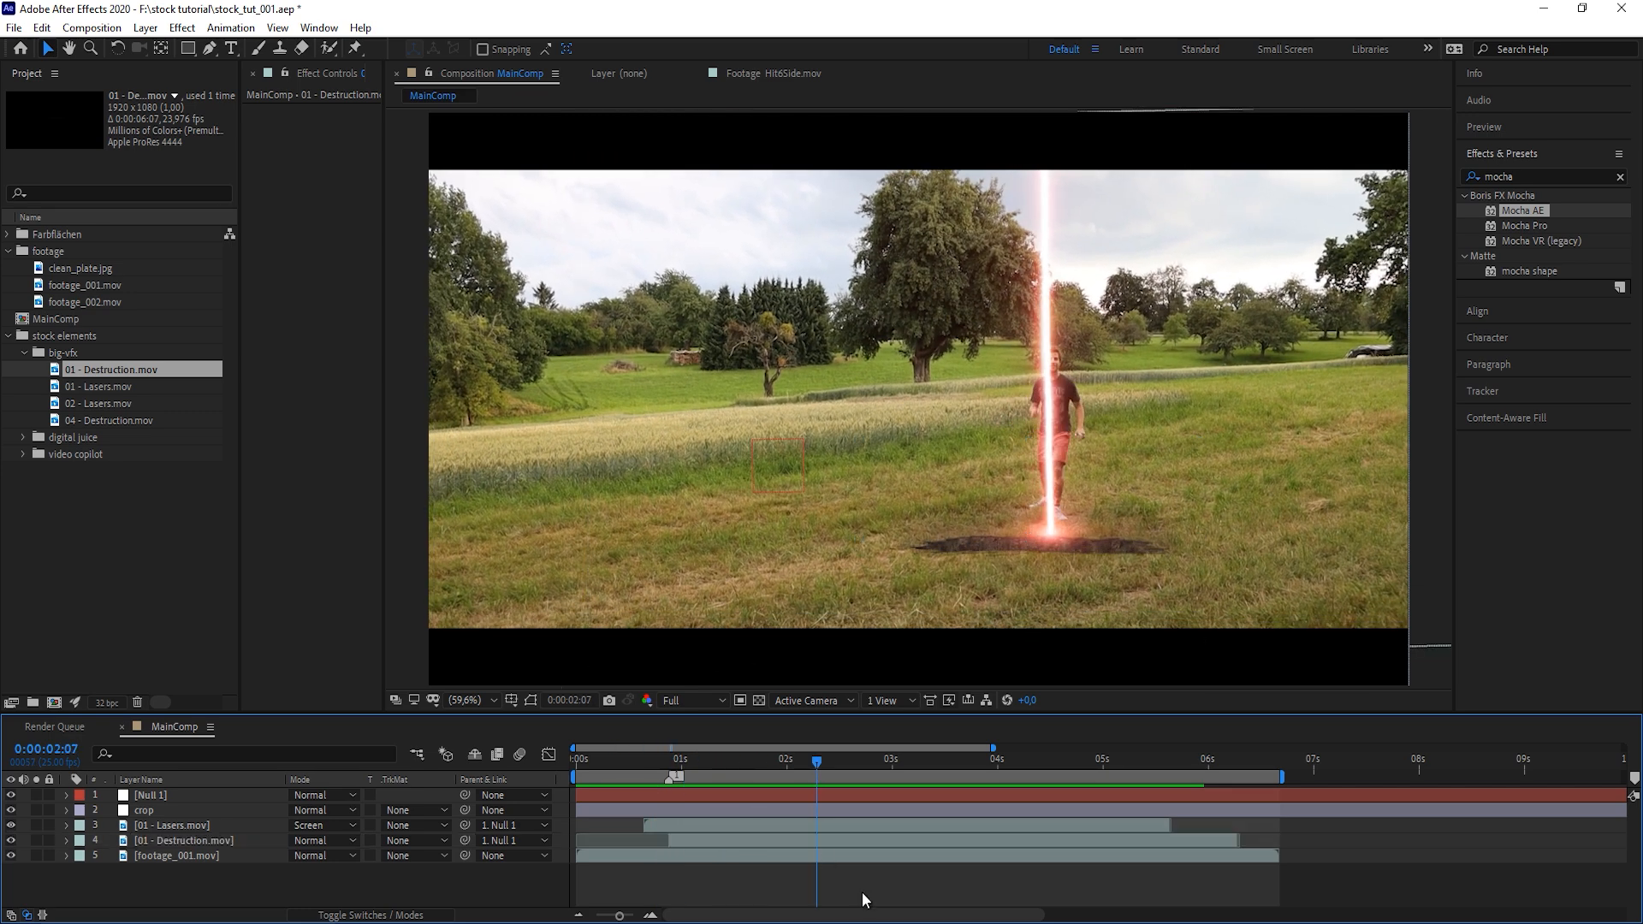
click(844, 843)
right_click(840, 838)
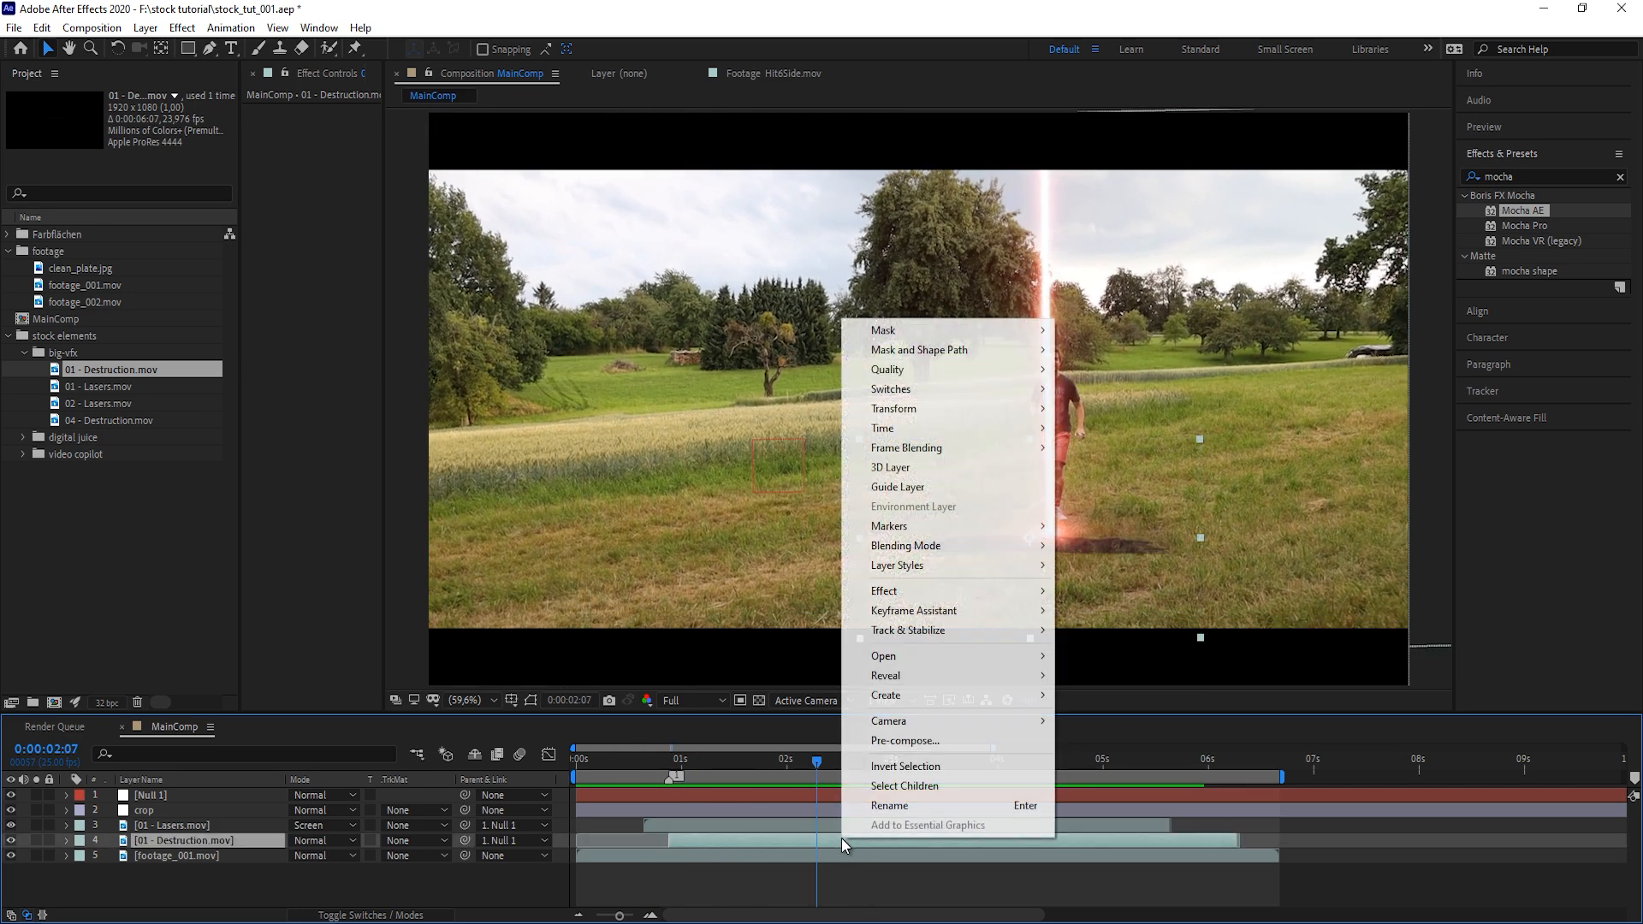
mouse_move(925, 428)
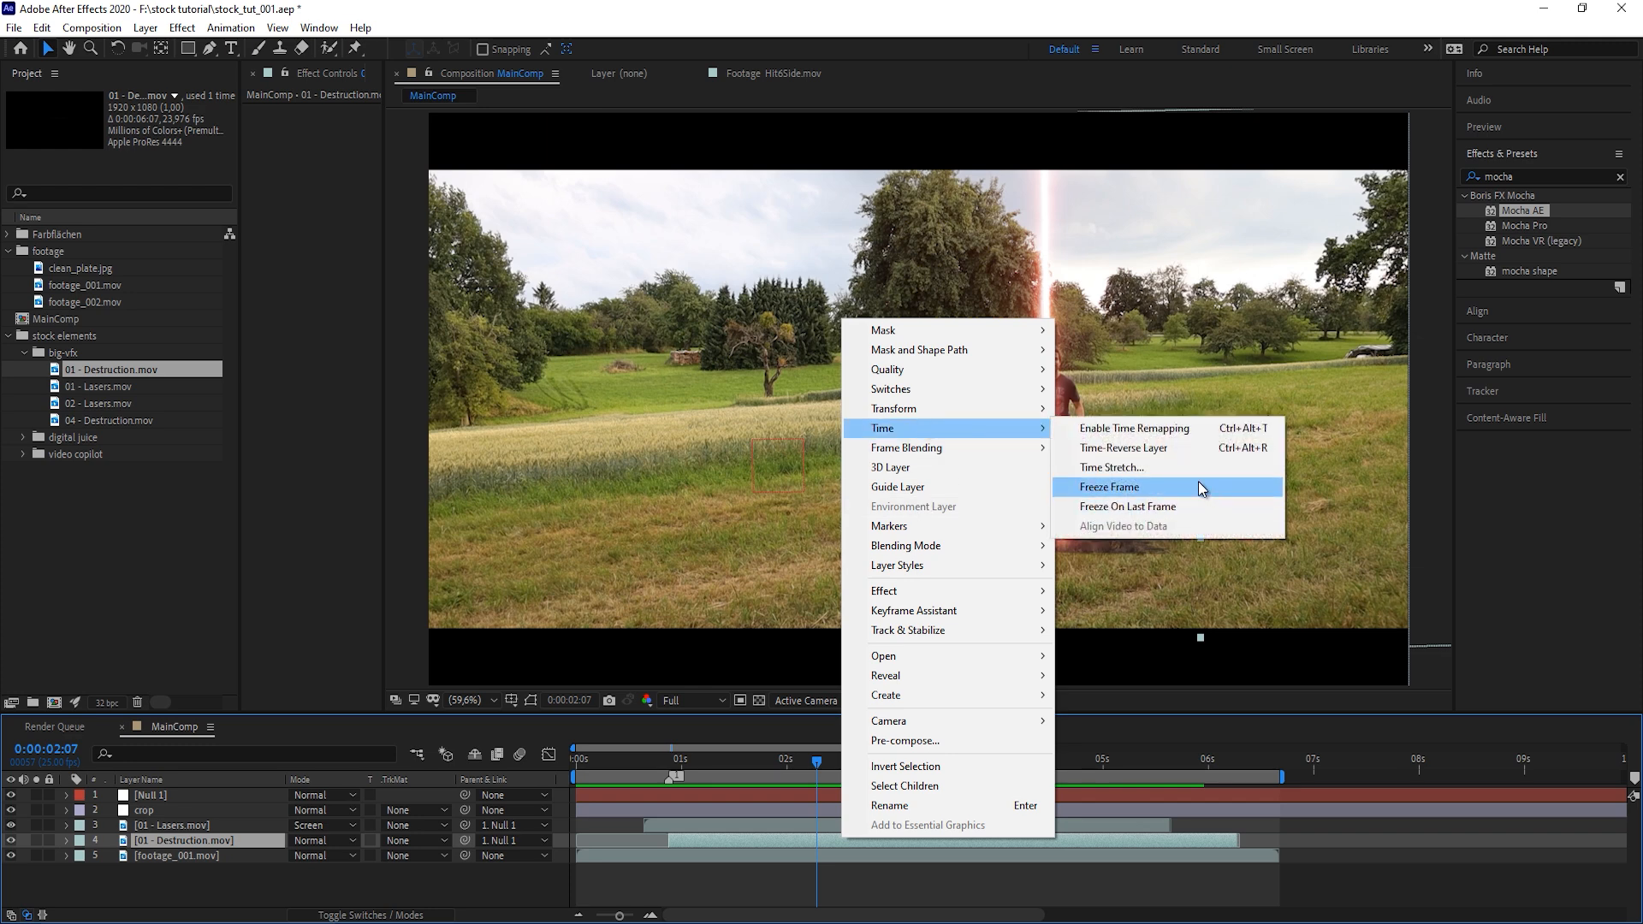
click(1163, 469)
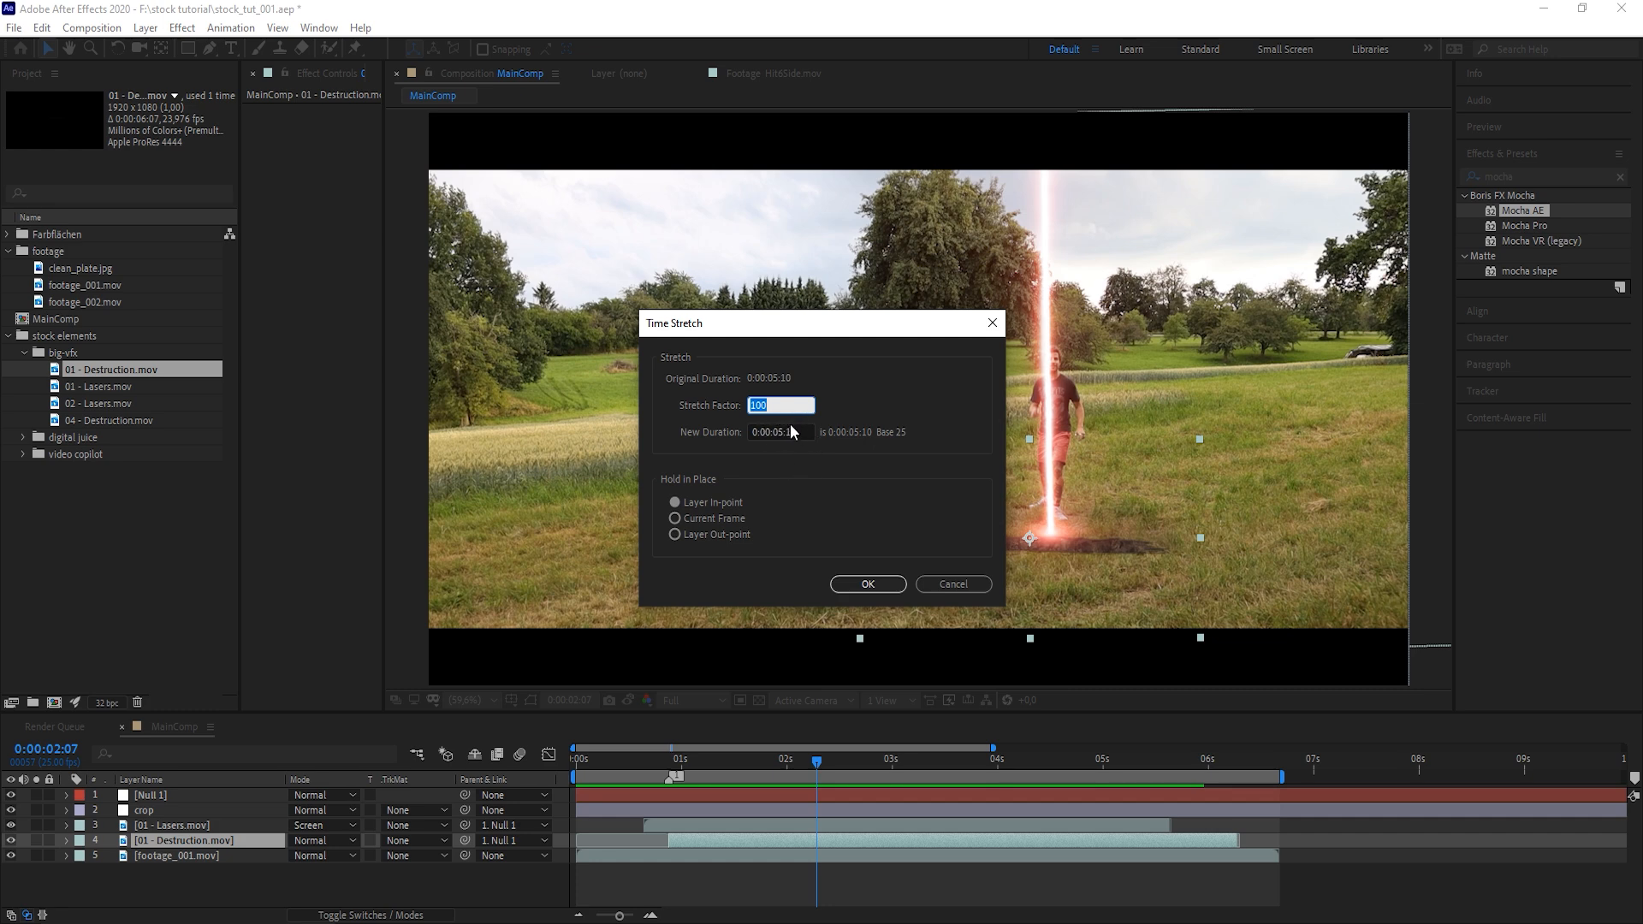
click(972, 588)
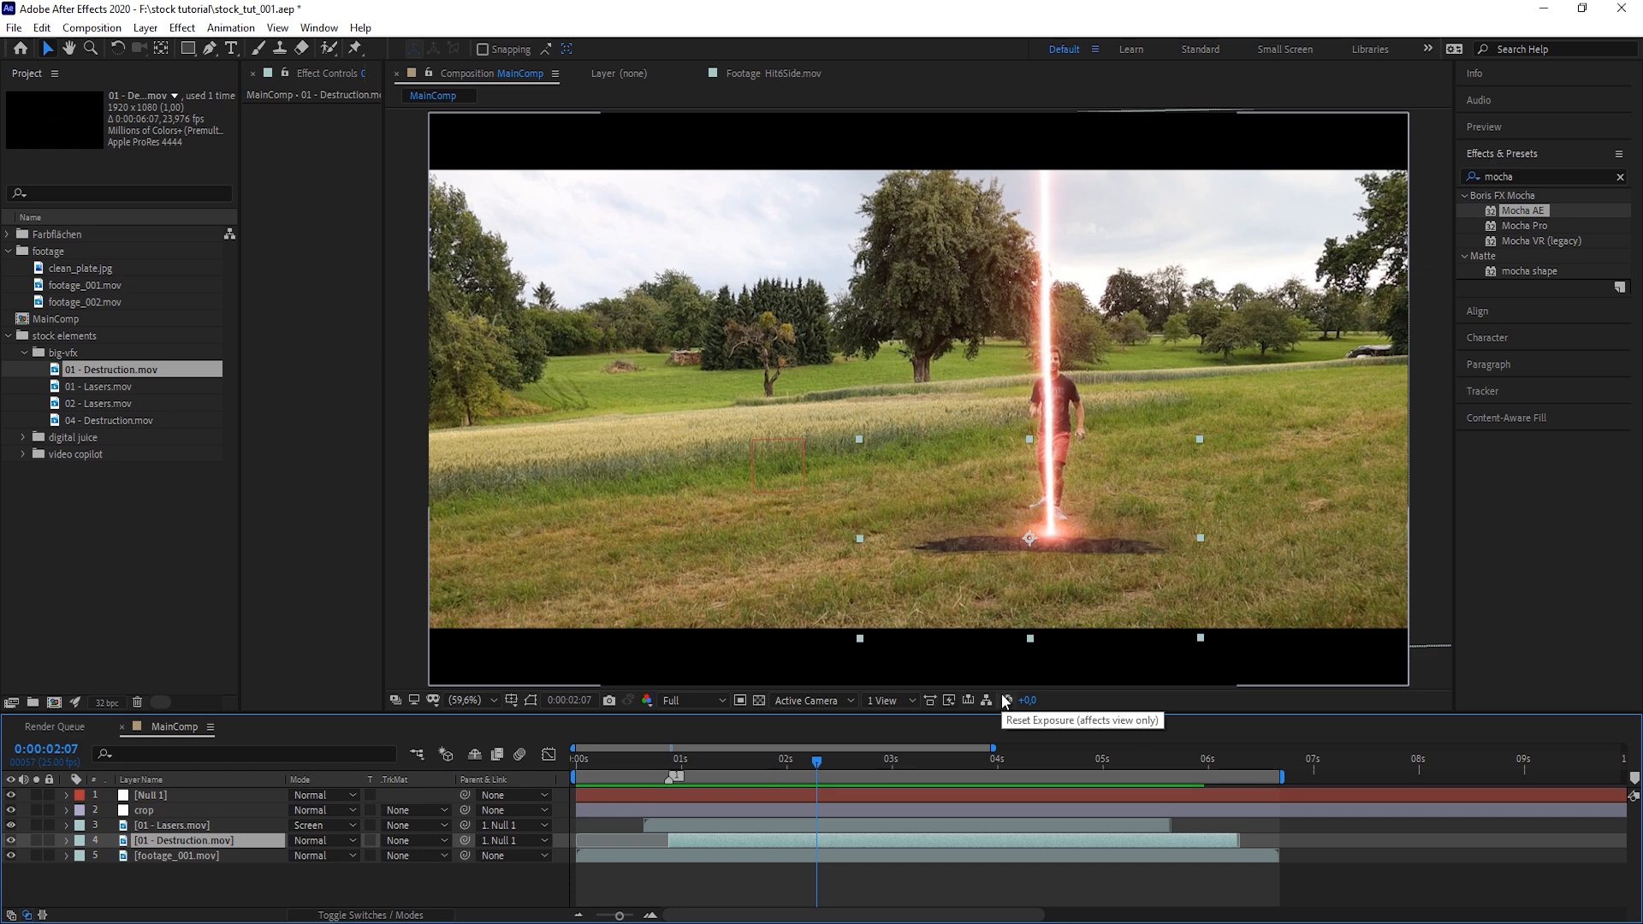
Time-stretch the 01 - Destruction.mov layer shorter so the hole opens faster, ending just before the 3-second mark, previewing the speed
drag(1238, 840, 1250, 840)
drag(1201, 840, 867, 841)
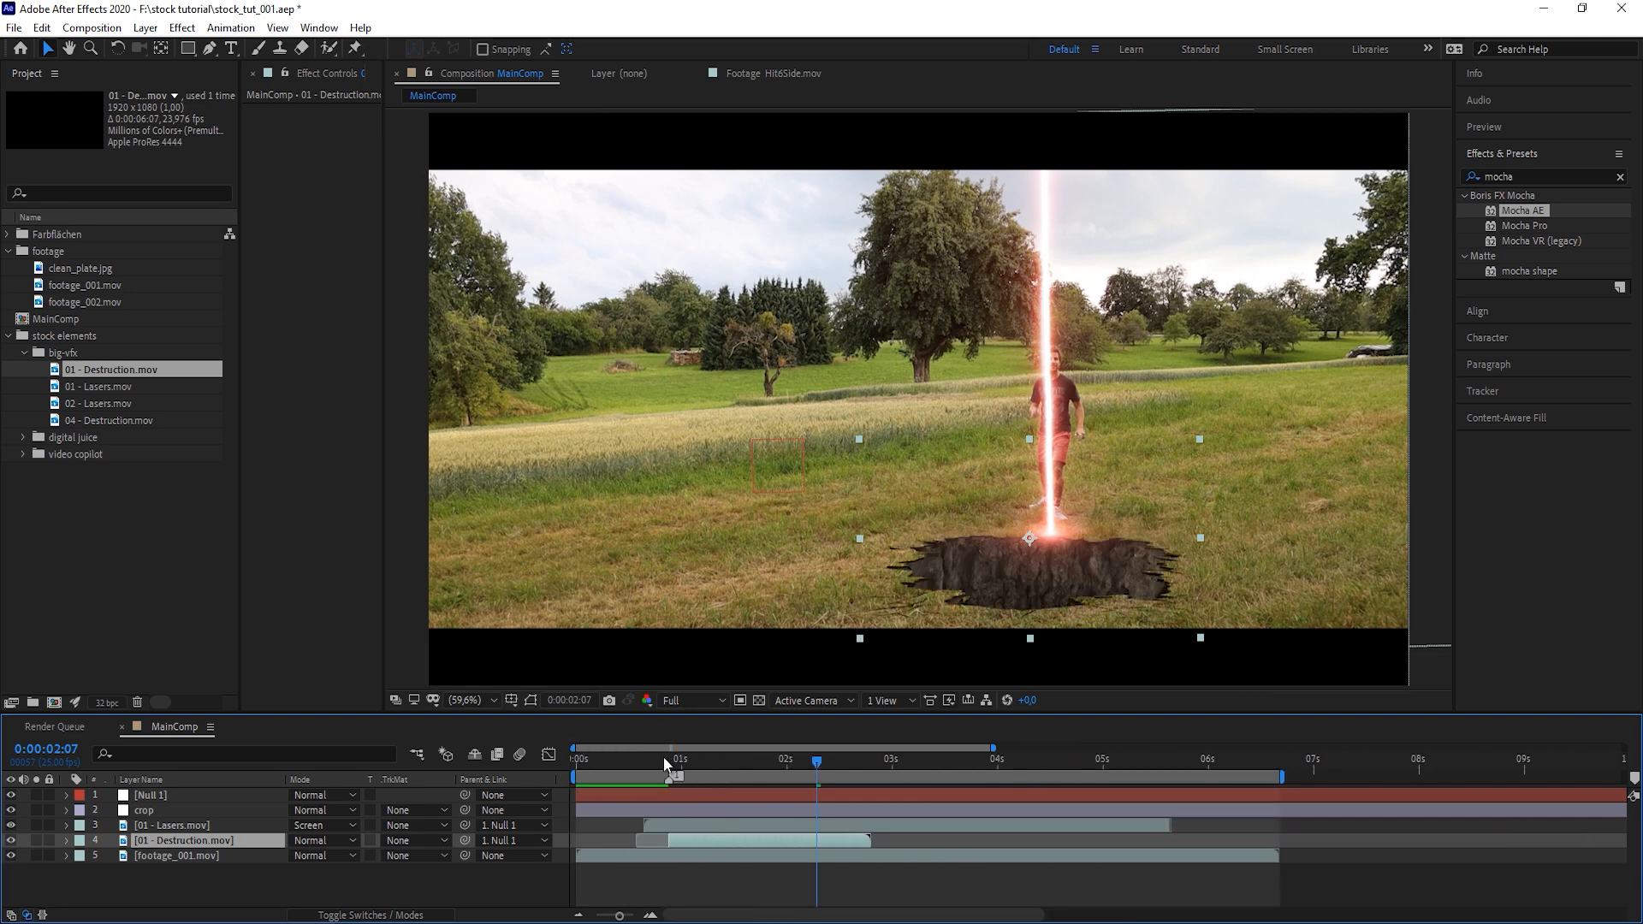
drag(870, 840, 930, 840)
click(644, 758)
key(space)
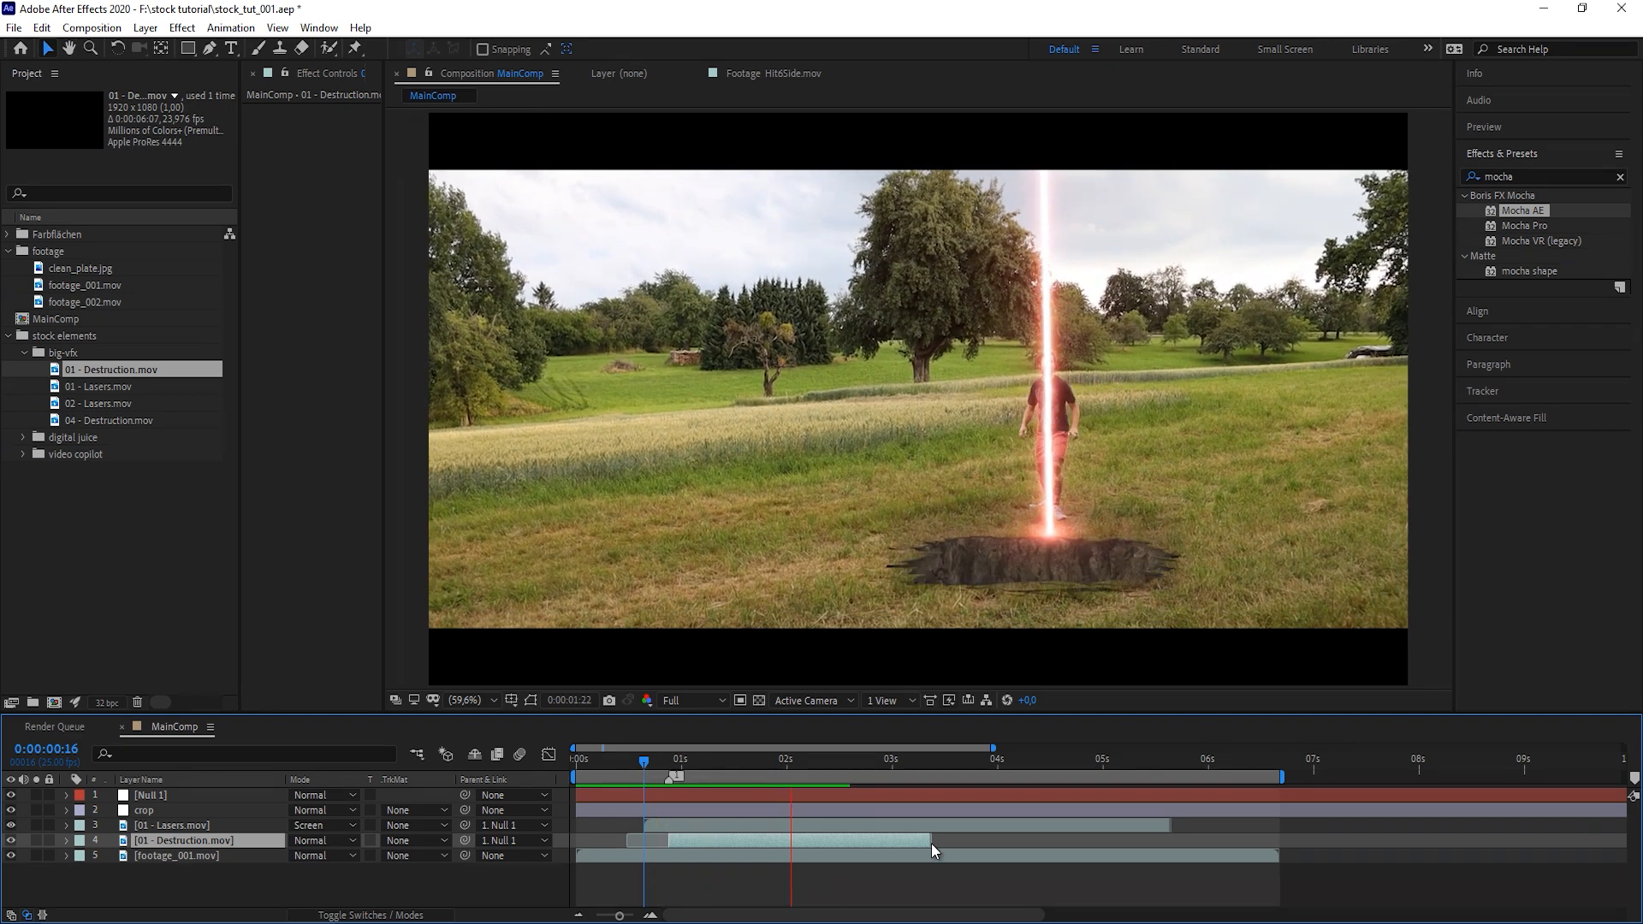
drag(931, 840, 883, 840)
Freeze the 01 - Destruction.mov layer on its last frame so the open hole holds
mouse_move(835, 760)
mouse_down()
mouse_move(893, 775)
mouse_move(860, 774)
mouse_up()
right_click(875, 845)
mouse_move(1003, 428)
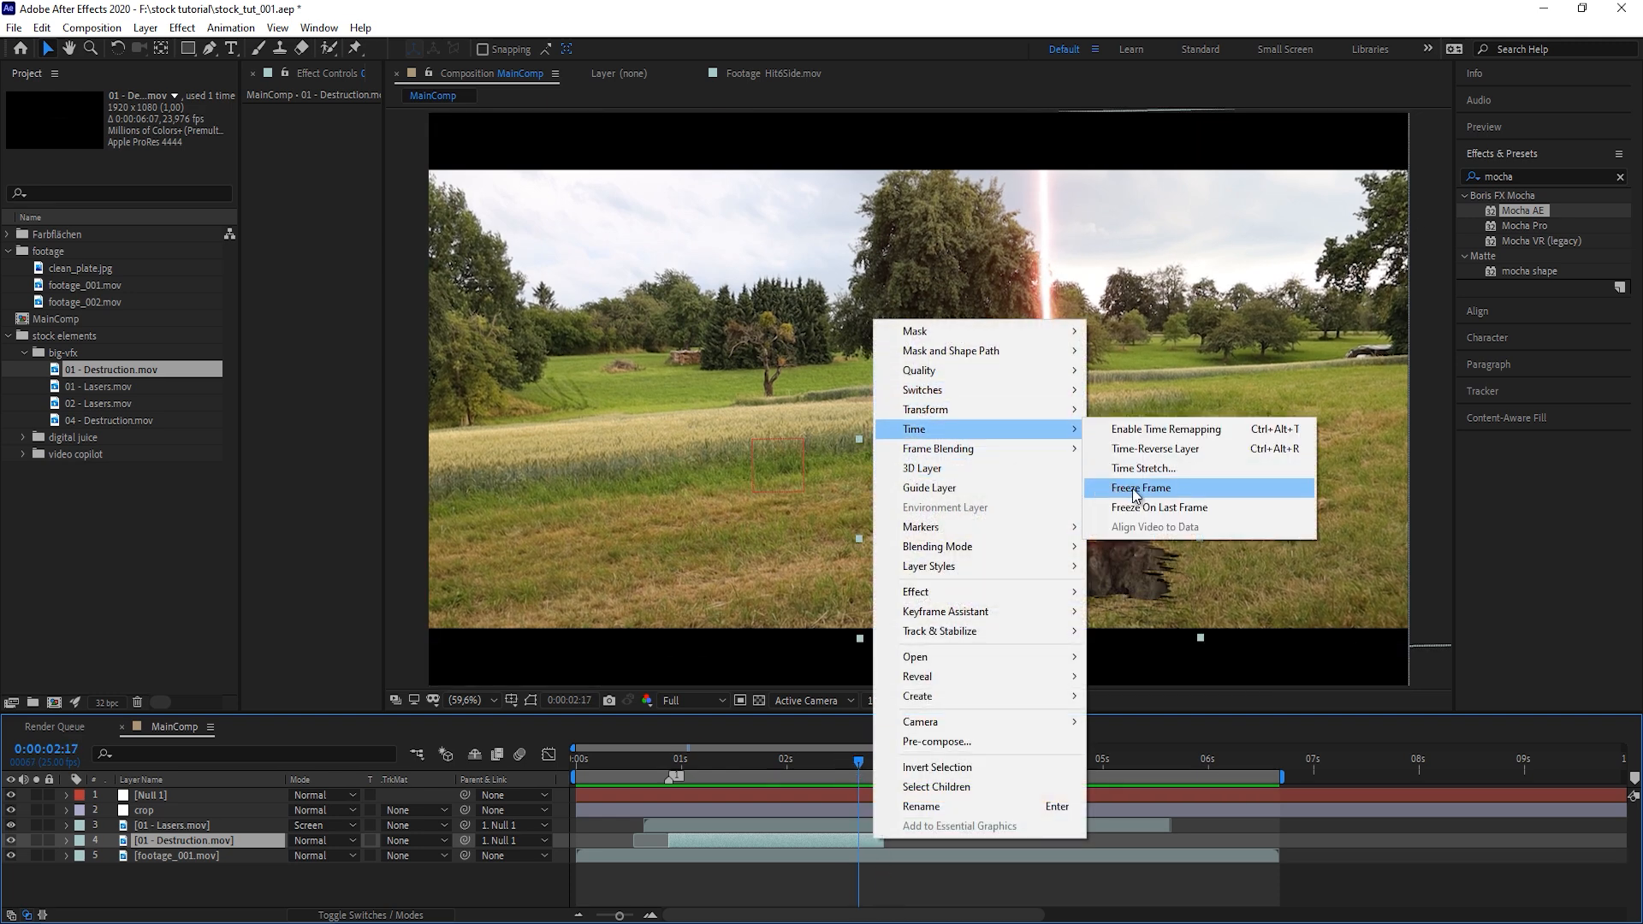
click(1169, 506)
Animate the 01 - Lasers.mov position from 0:00:01:01 to about 0:00:02:05, moving the beam's lower end down past the hole's front edge
drag(674, 760, 685, 814)
click(217, 826)
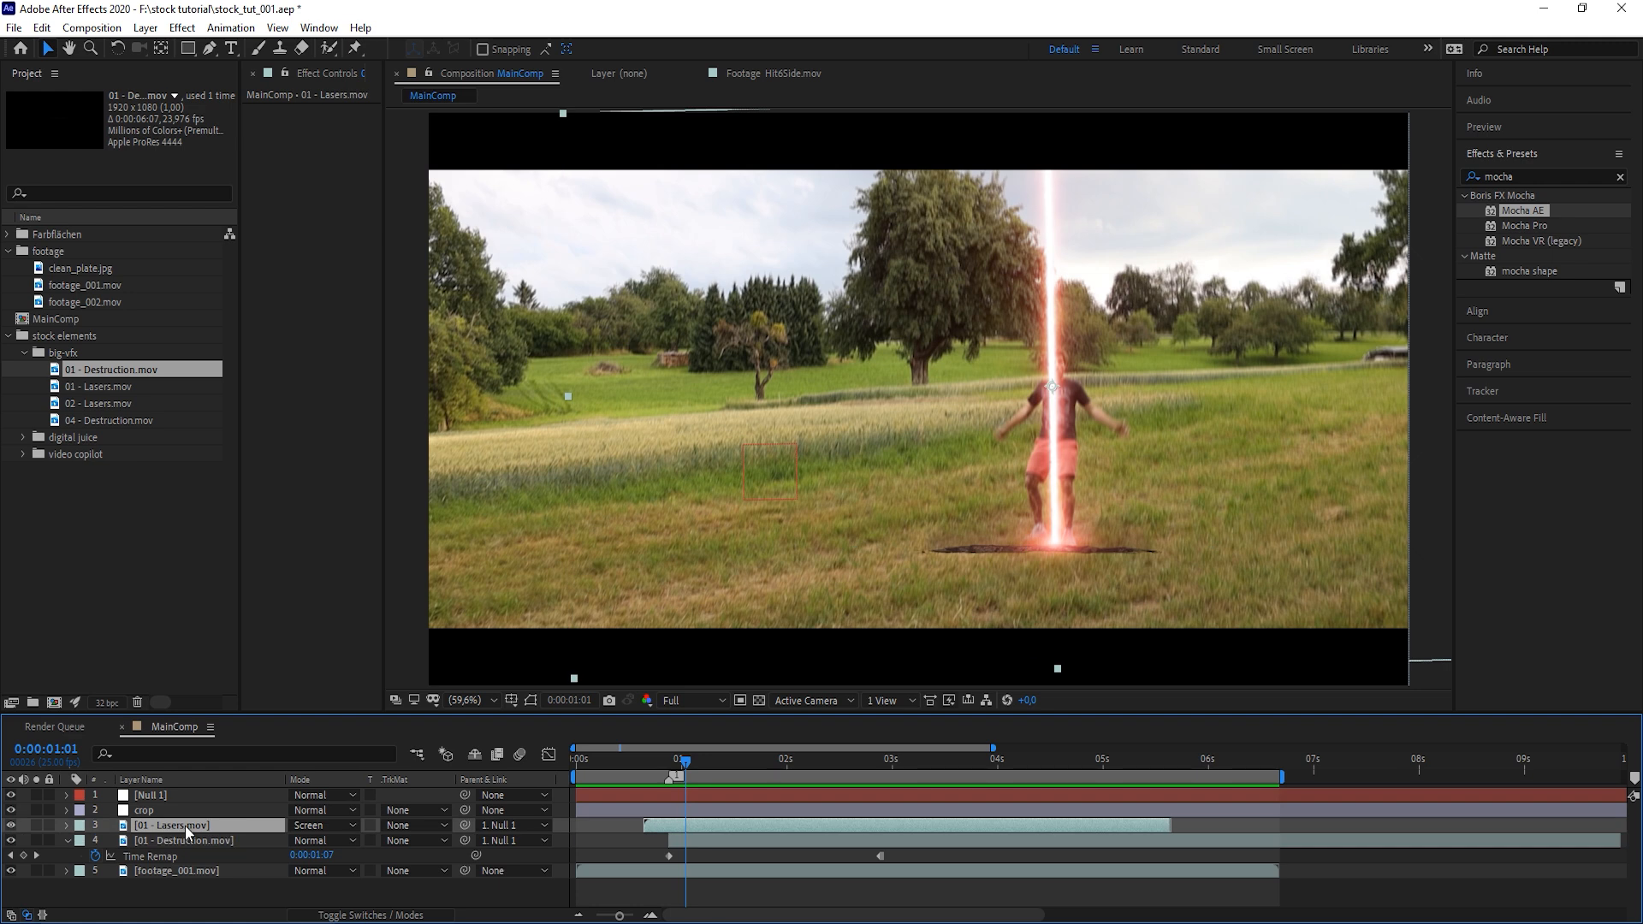
key(p)
click(110, 841)
drag(772, 762, 808, 789)
drag(1078, 458, 1072, 534)
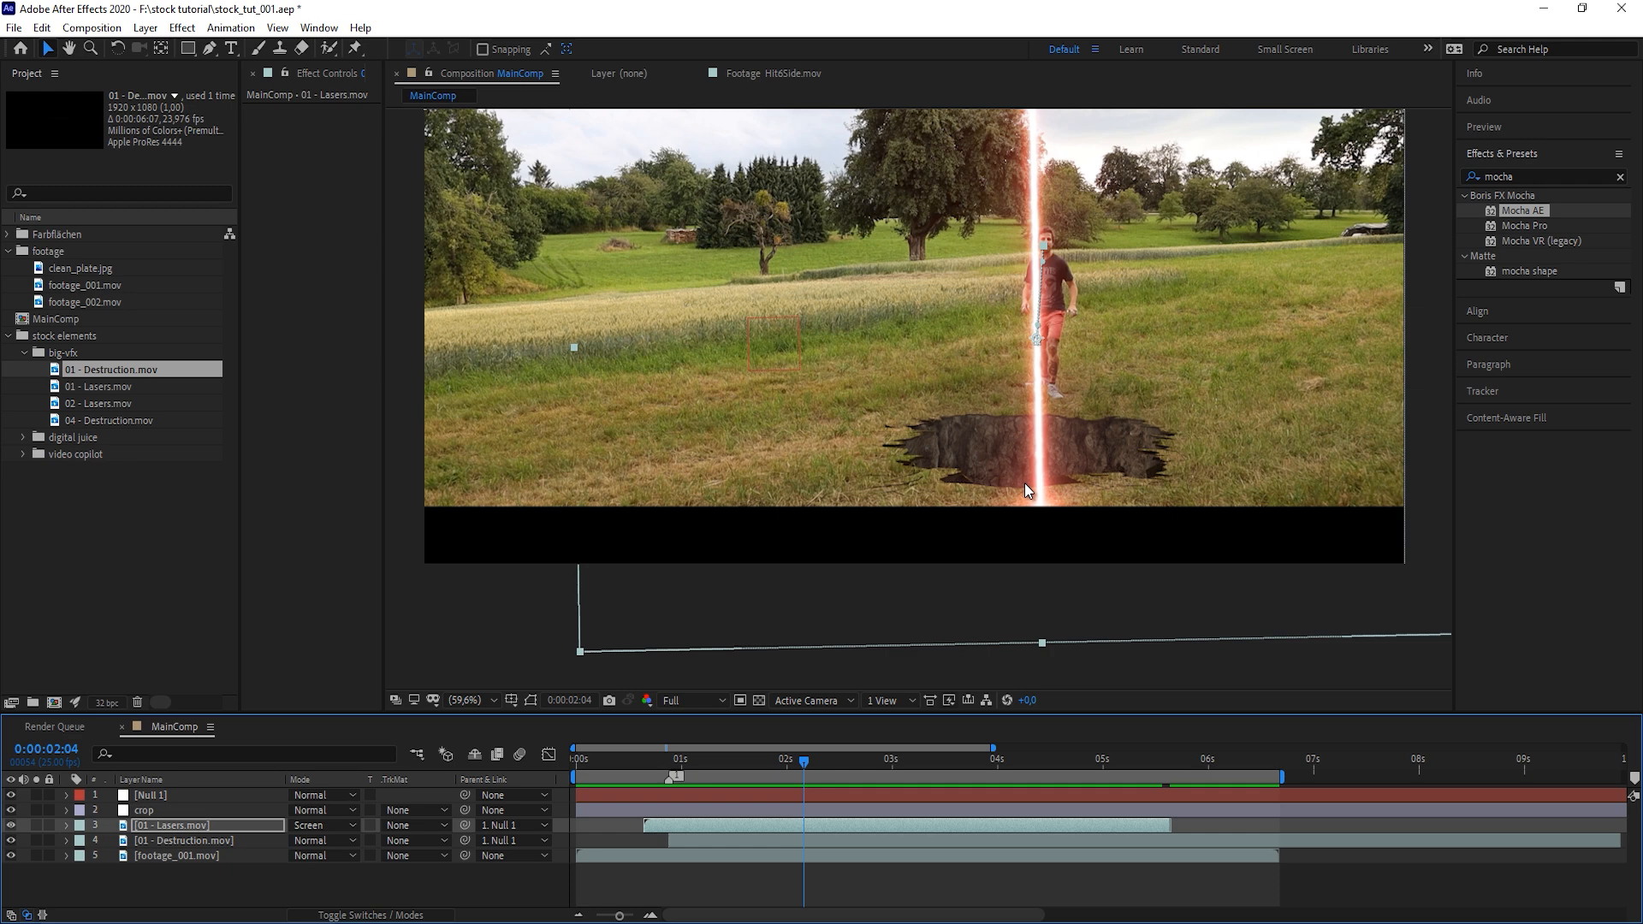
Create a red comp-size 1920 x 1080 solid named matte above the laser layer and hide it
key(ctrl+y)
text(matte)
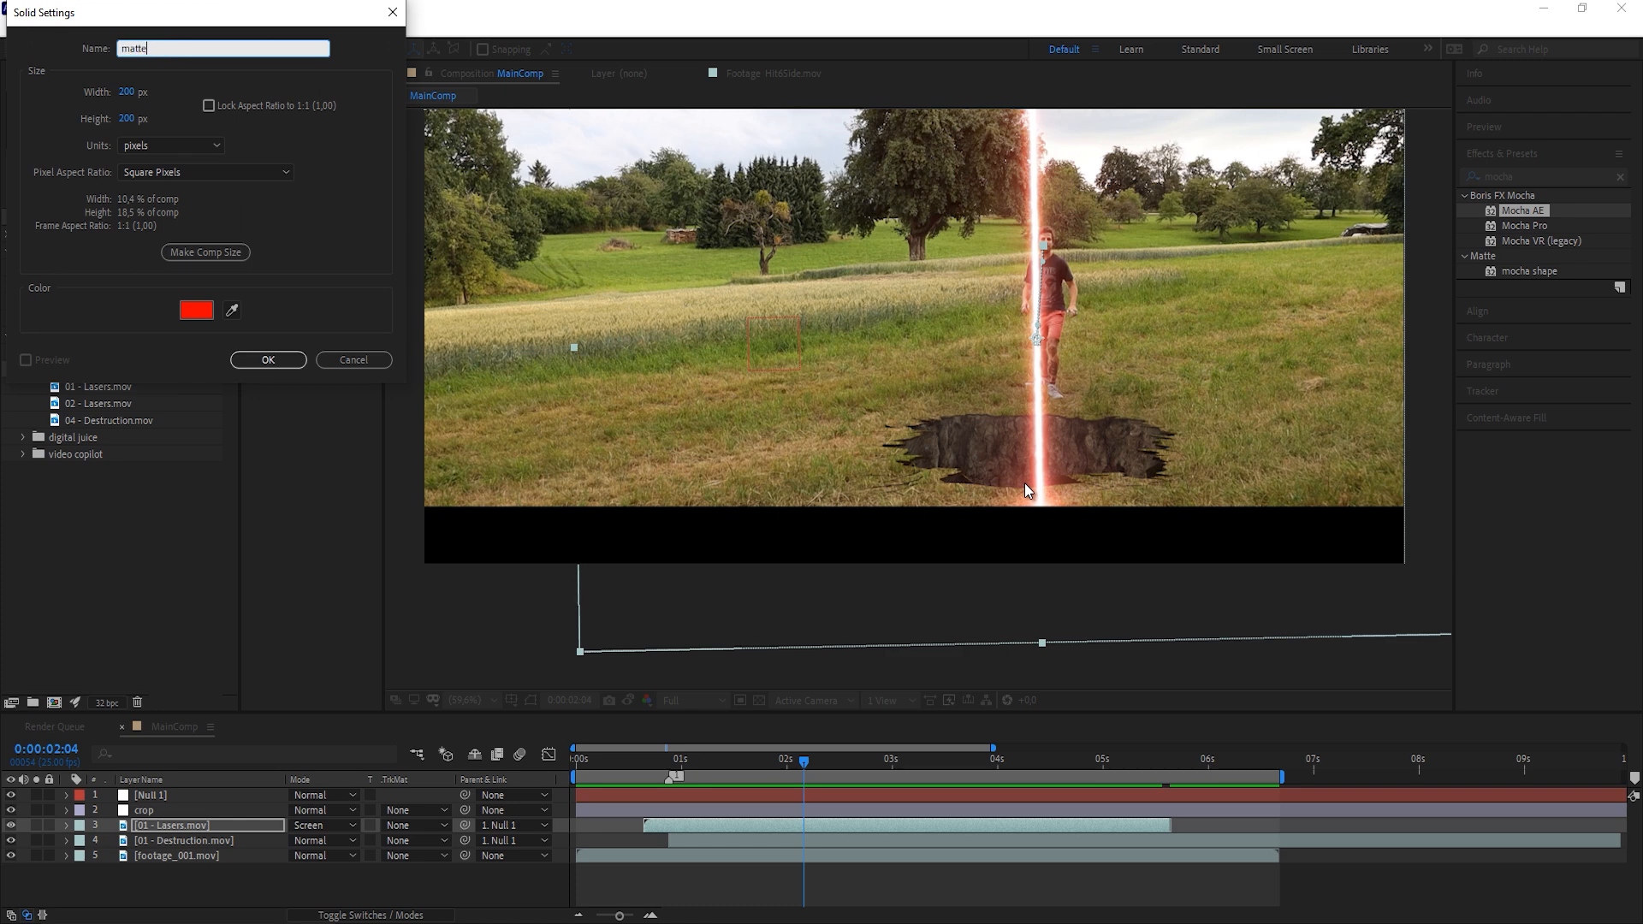
click(205, 252)
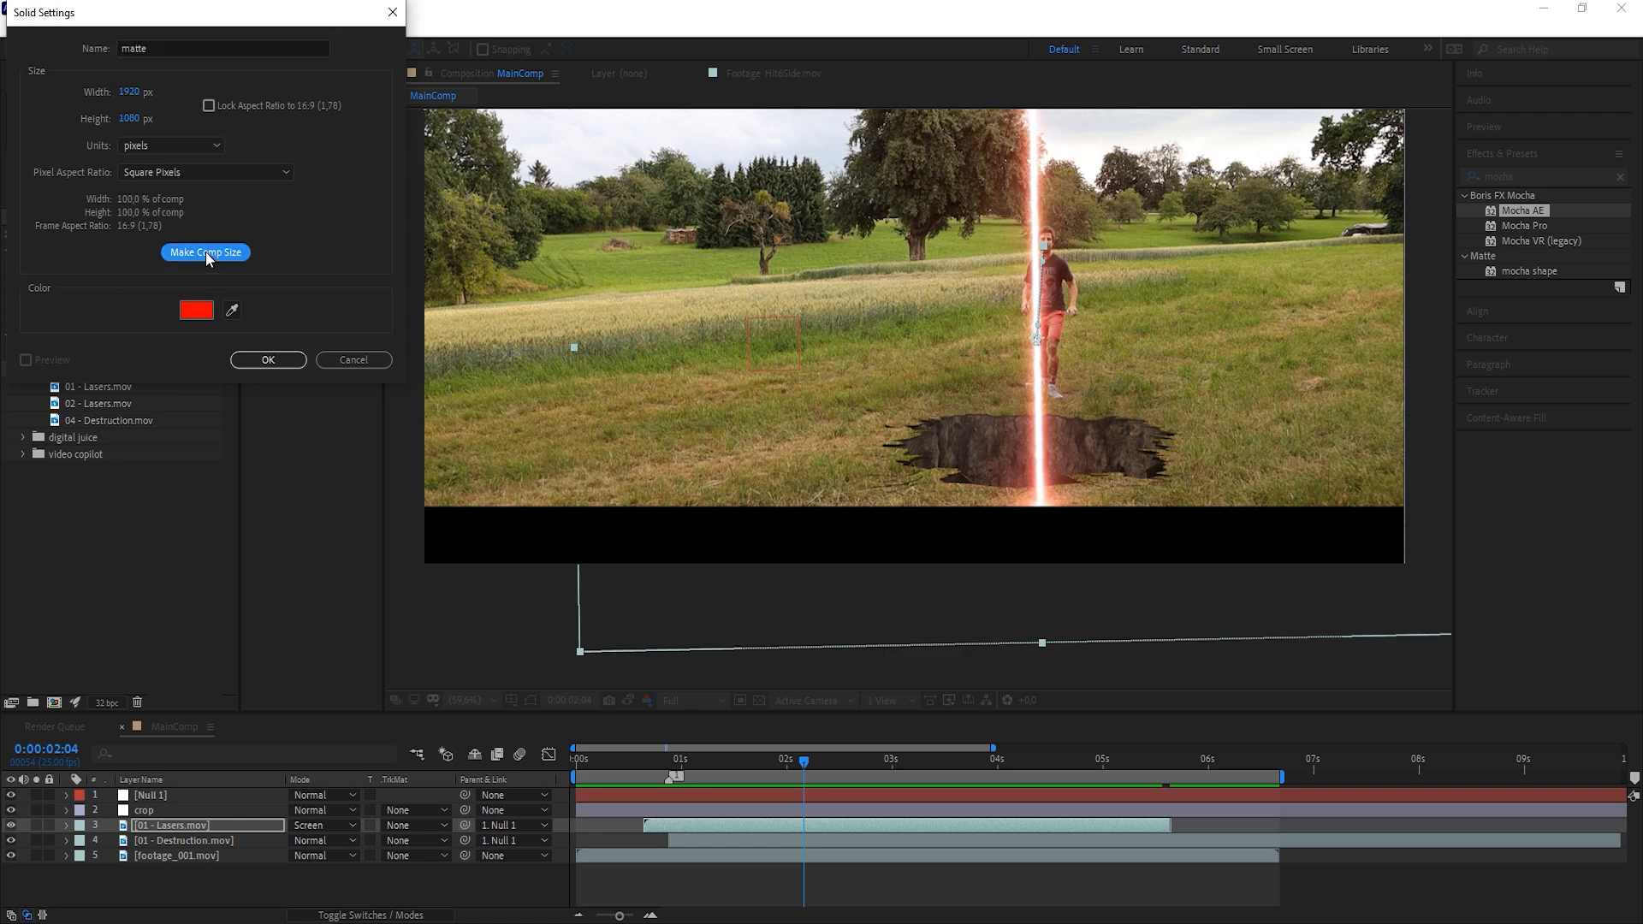
click(268, 360)
click(10, 825)
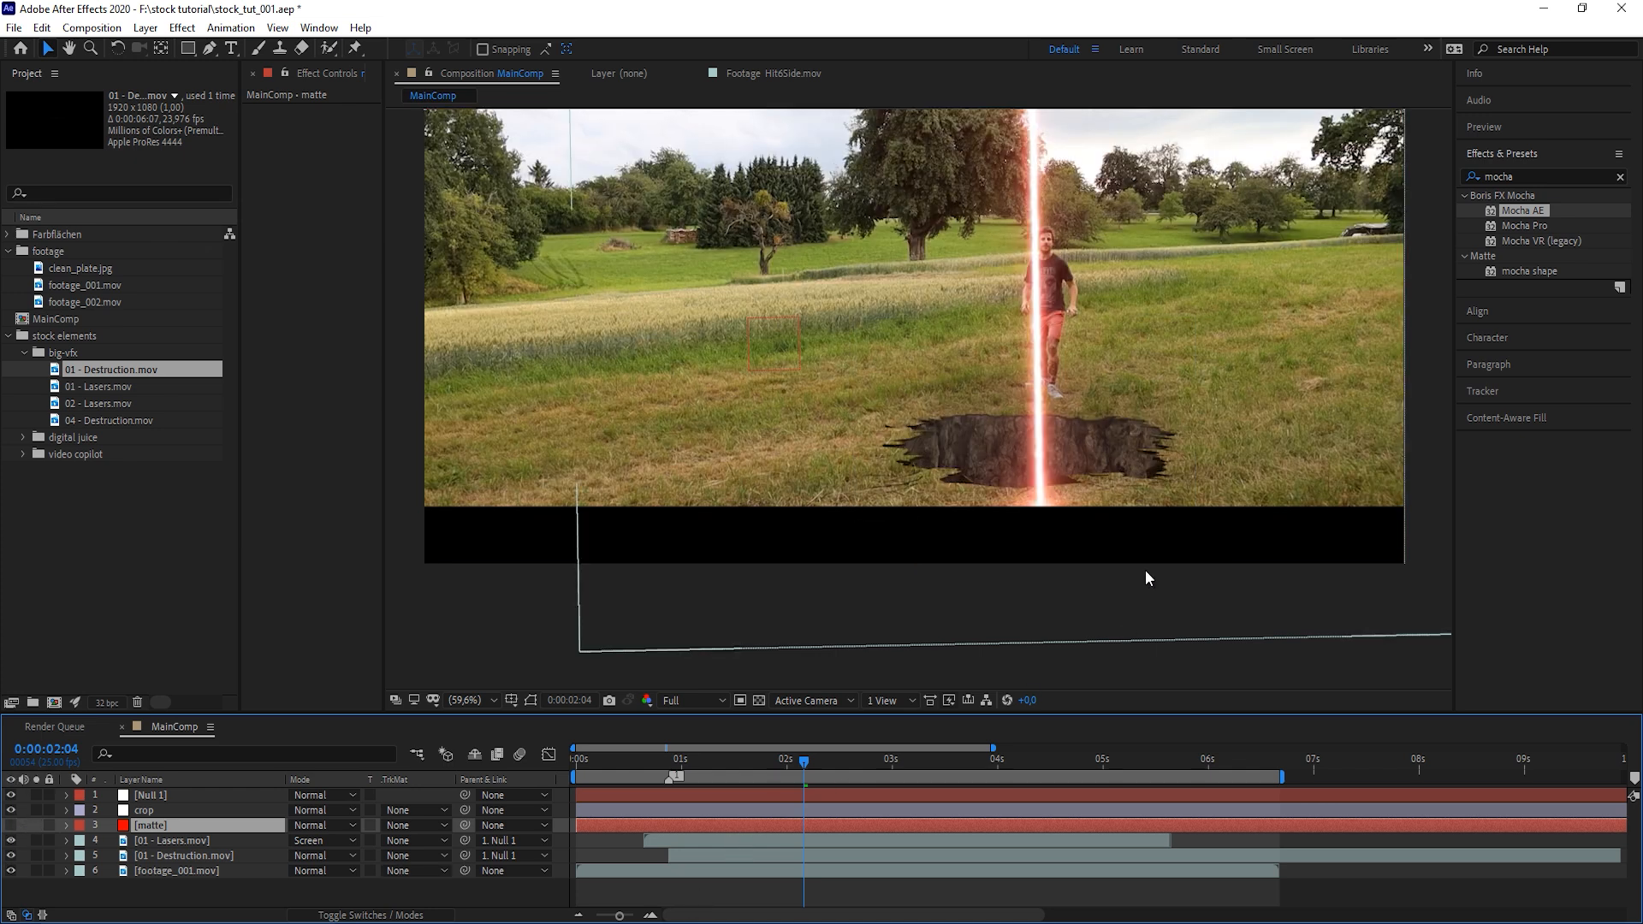
Draw a closed Pen mask on the matte layer along the hole's front edge, enclosing the ground below it beyond the frame
scroll(1145, 570, up, 1)
key(g)
drag(1145, 570, 827, 527)
scroll(958, 326, up, 1)
click(703, 442)
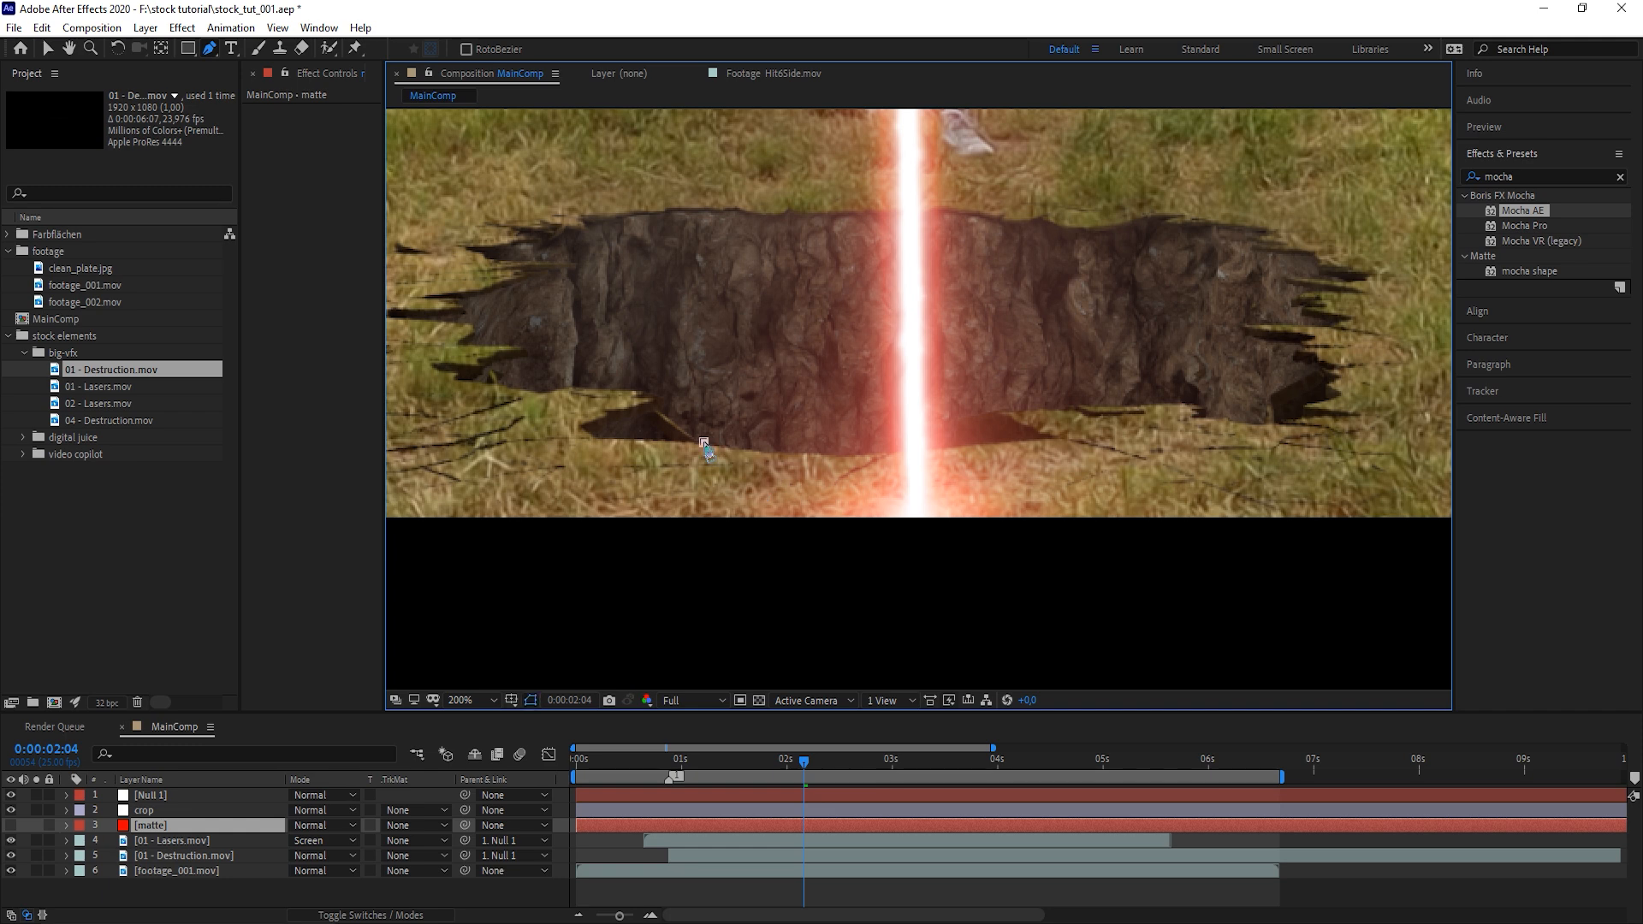
click(887, 453)
click(1064, 439)
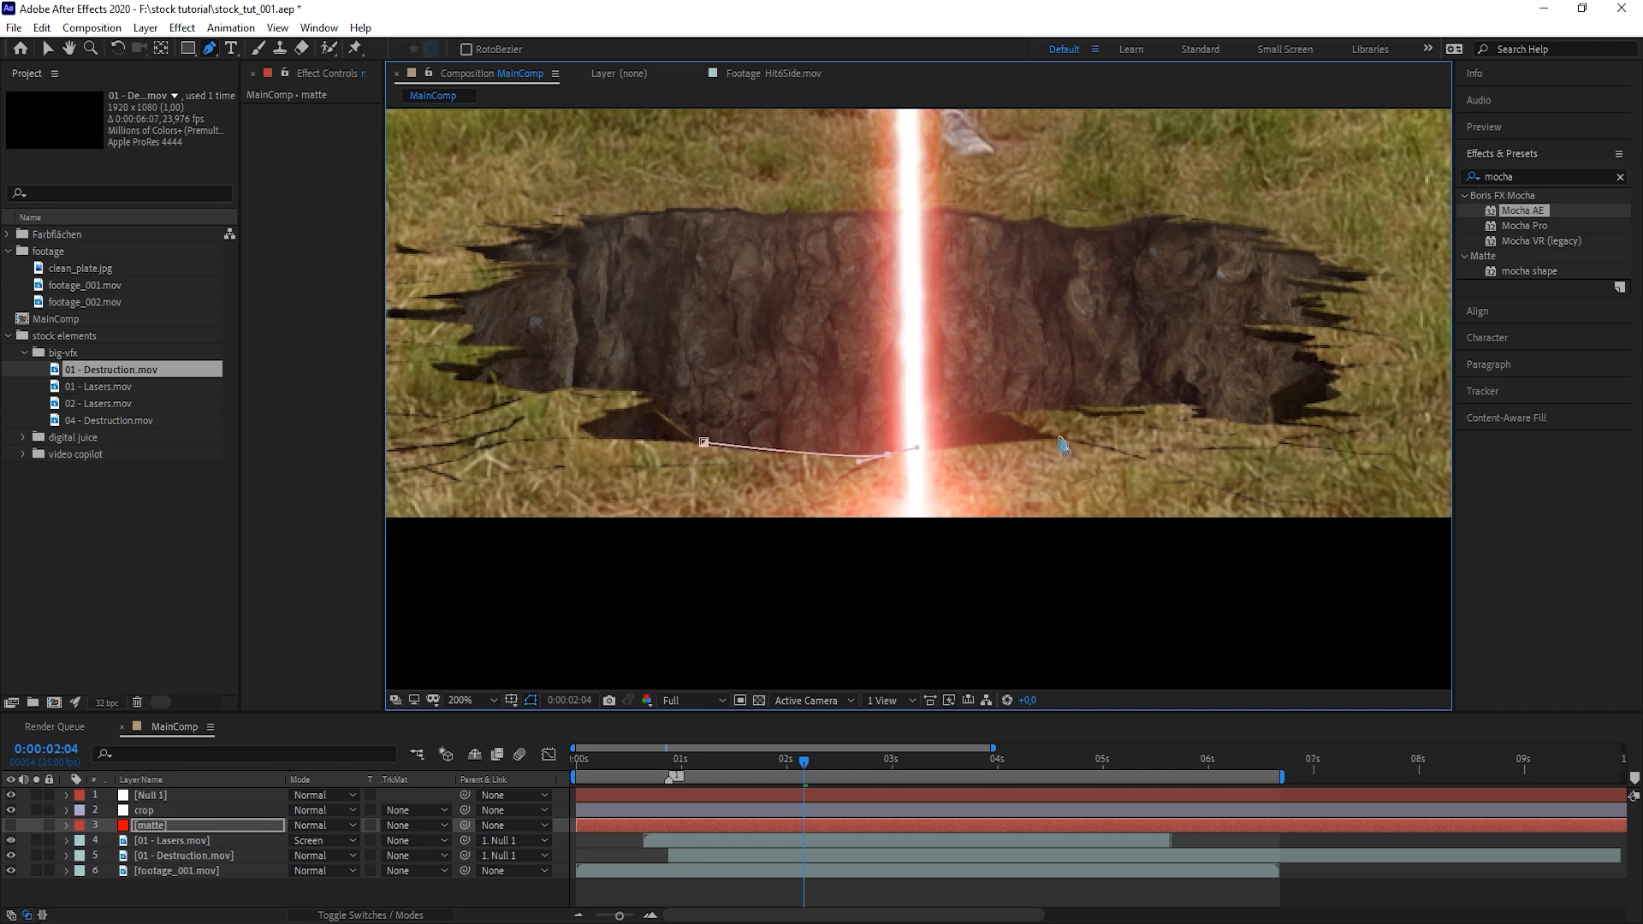
scroll(1125, 388, down, 2)
click(475, 531)
click(487, 398)
click(1020, 403)
Keyframe the matte's Mask Path at 0:00:02:04 and realign it to the hole's front edge on earlier frames back to 0:00:01:18
key(m)
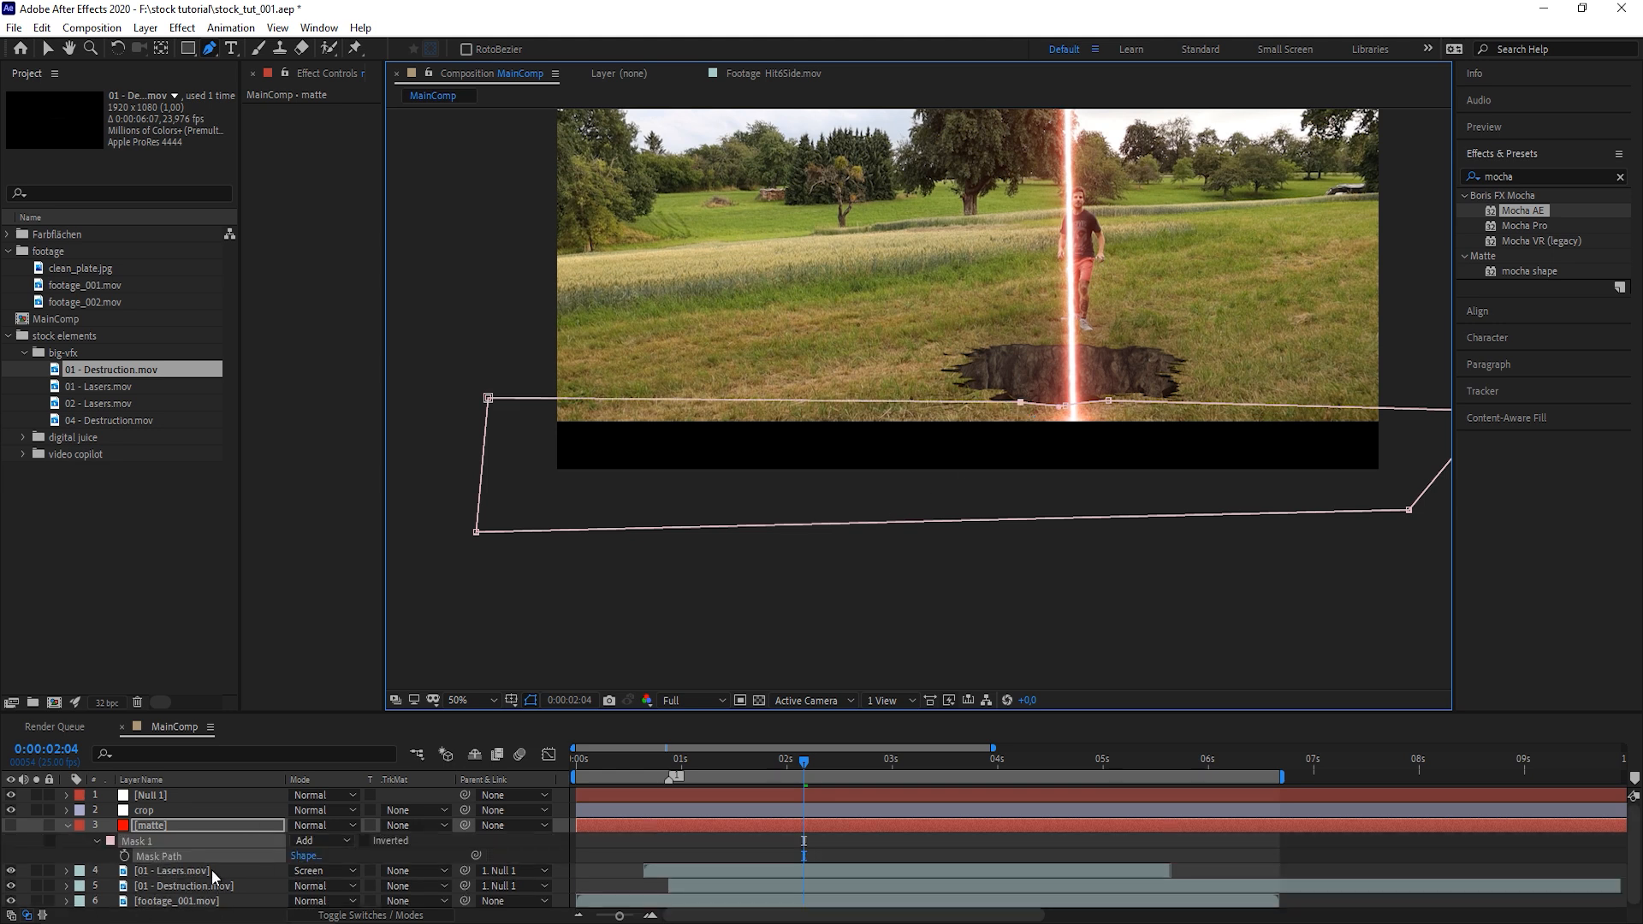
click(125, 856)
key(Page_Up)
key(Page_Up)
key(Page_Up)
key(Page_Up)
key(Page_Up)
key(Page_Up)
key(Page_Up)
key(period)
key(v)
double_click(1214, 414)
drag(1214, 413, 1232, 385)
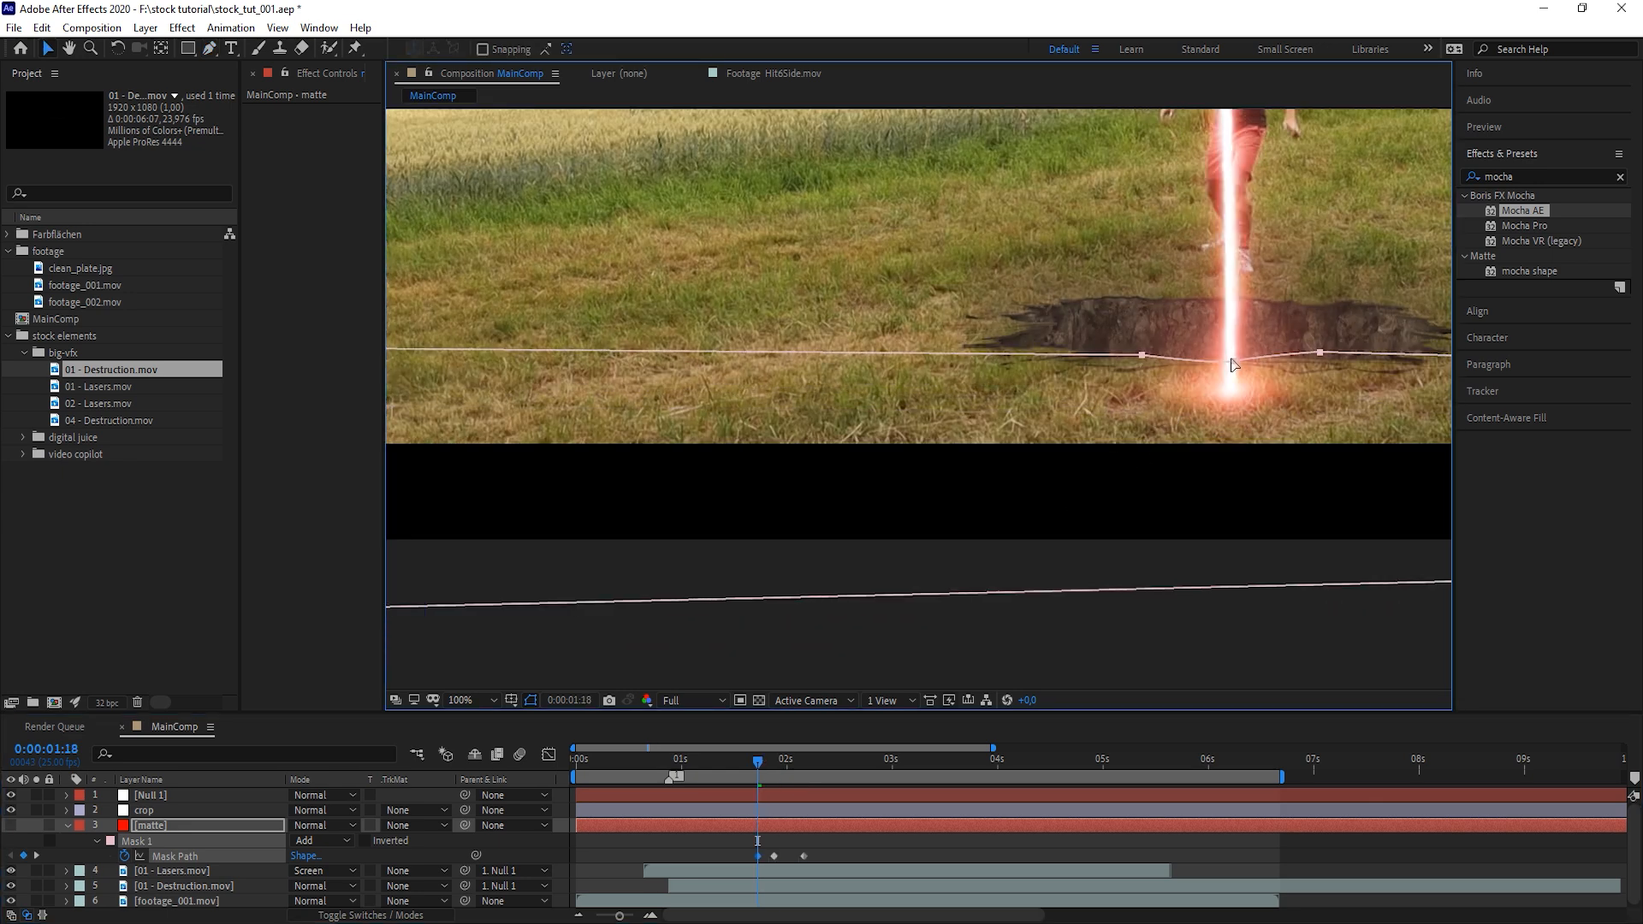
Continue matching the matte's Mask Path to the hole's front edge on earlier frames back to 0:00:00:22
key(Page_Up)
key(Page_Up)
key(Page_Up)
key(Page_Up)
key(Page_Up)
key(Page_Up)
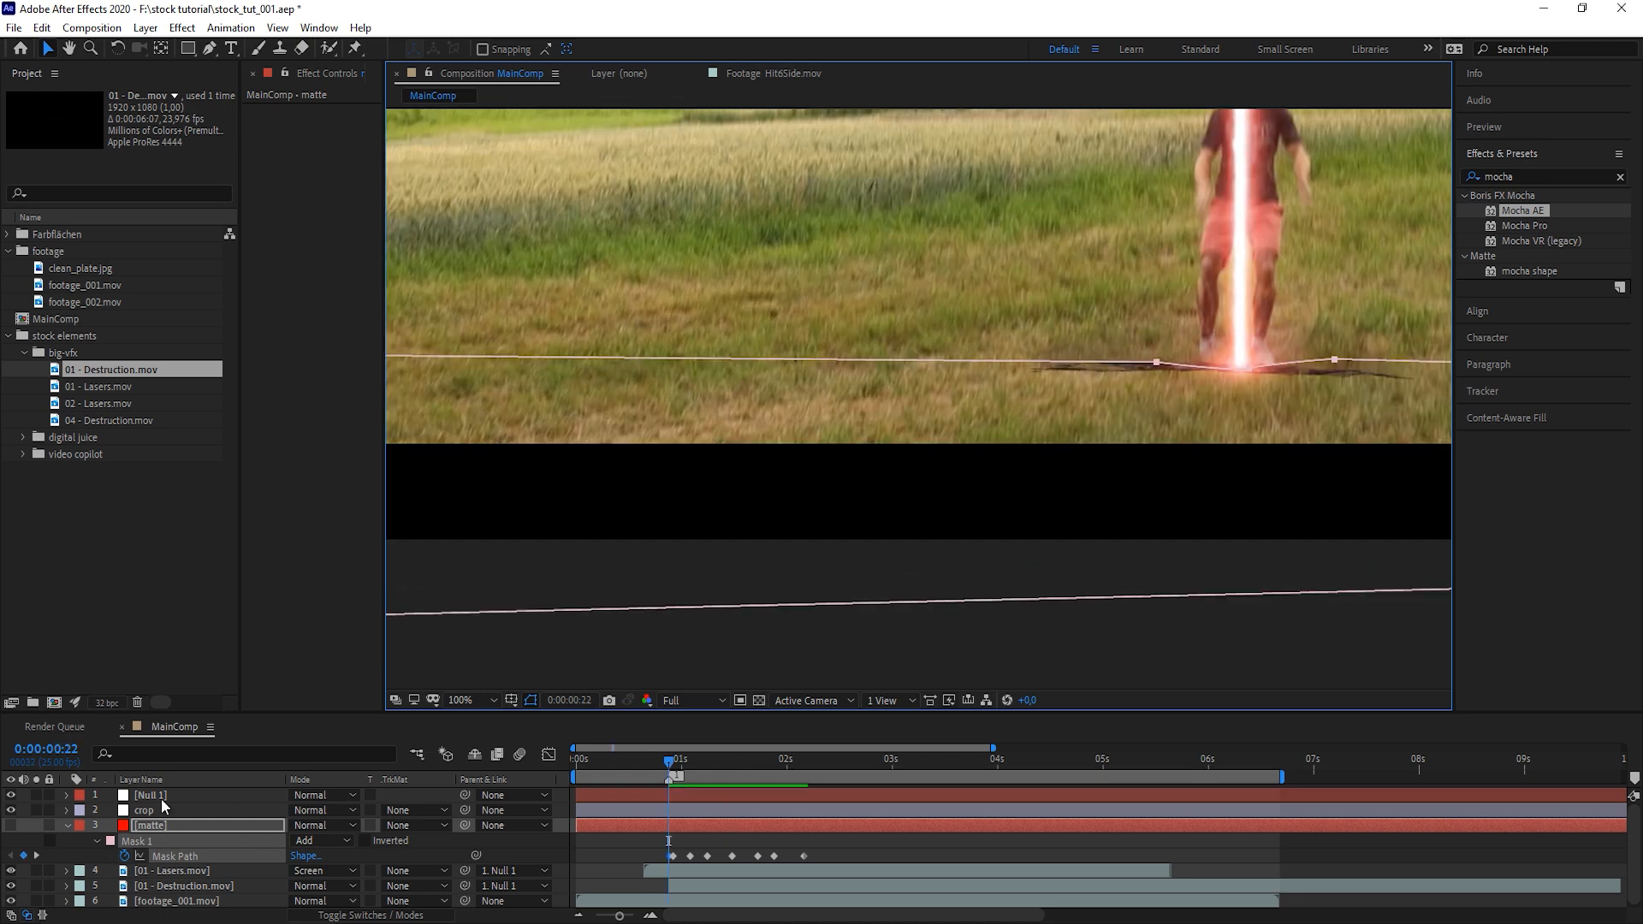
Refine the matte's Mask Path with extra keyframes around the laser impact, between 0:00:00:20 and 0:00:01:00
key(Page_Down)
key(Page_Down)
key(Page_Down)
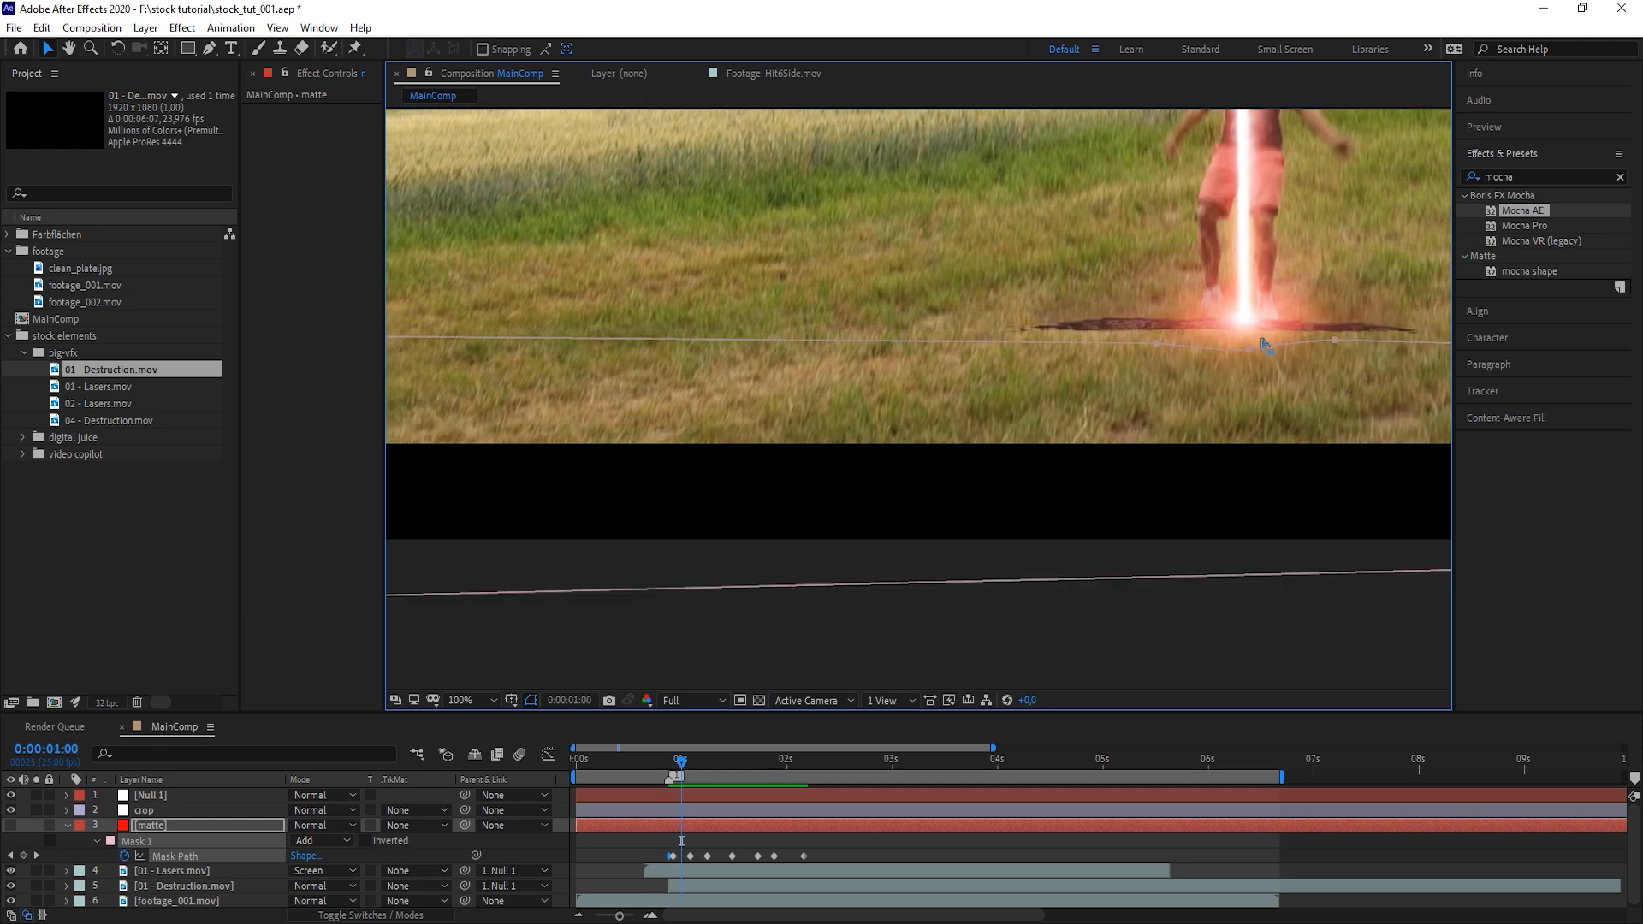
drag(1247, 350, 1248, 341)
key(Page_Down)
key(Page_Down)
key(Page_Down)
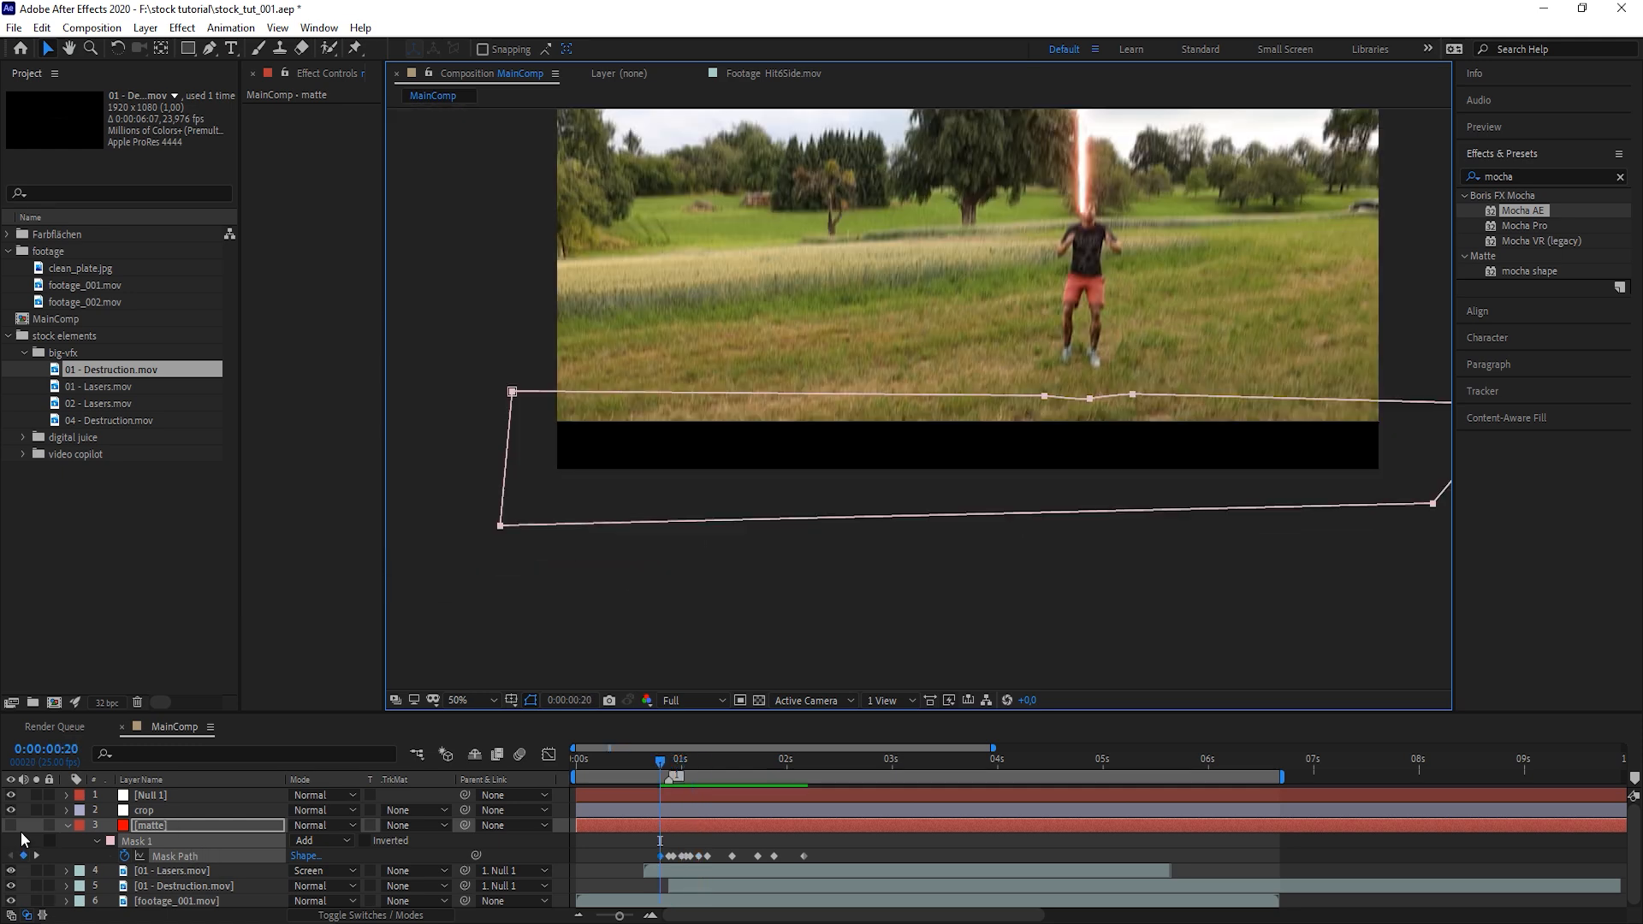
Show the matte layer to check it at 0:00:01:09, and set the 01 - Lasers.mov track matte to Alpha Inverted Matte
click(12, 826)
click(720, 768)
key(u)
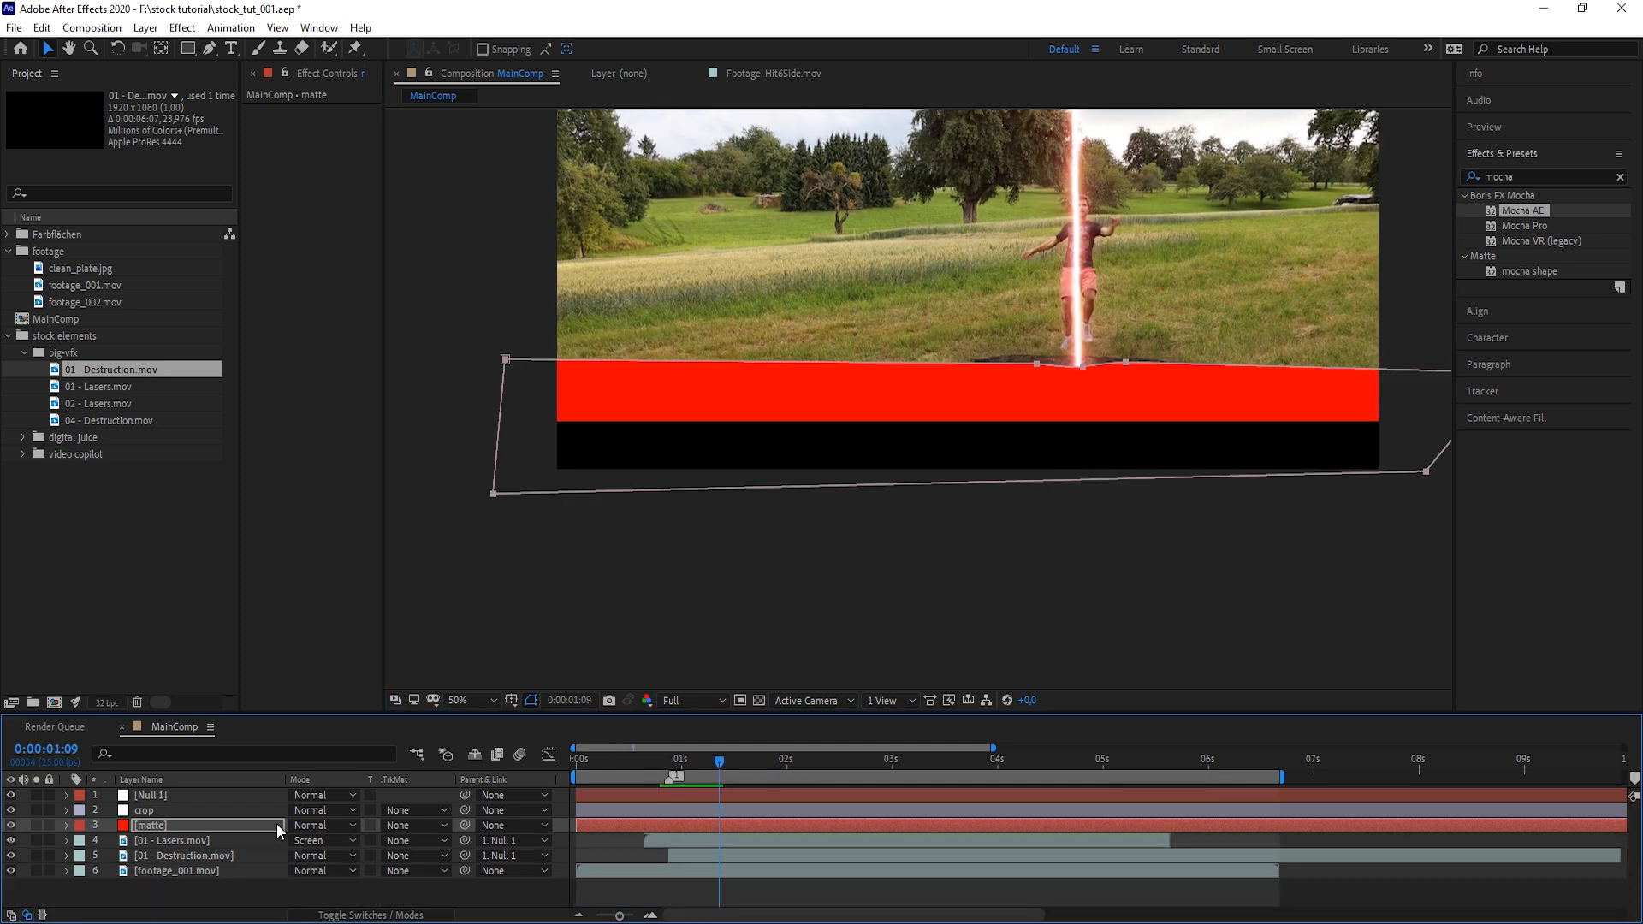
click(174, 840)
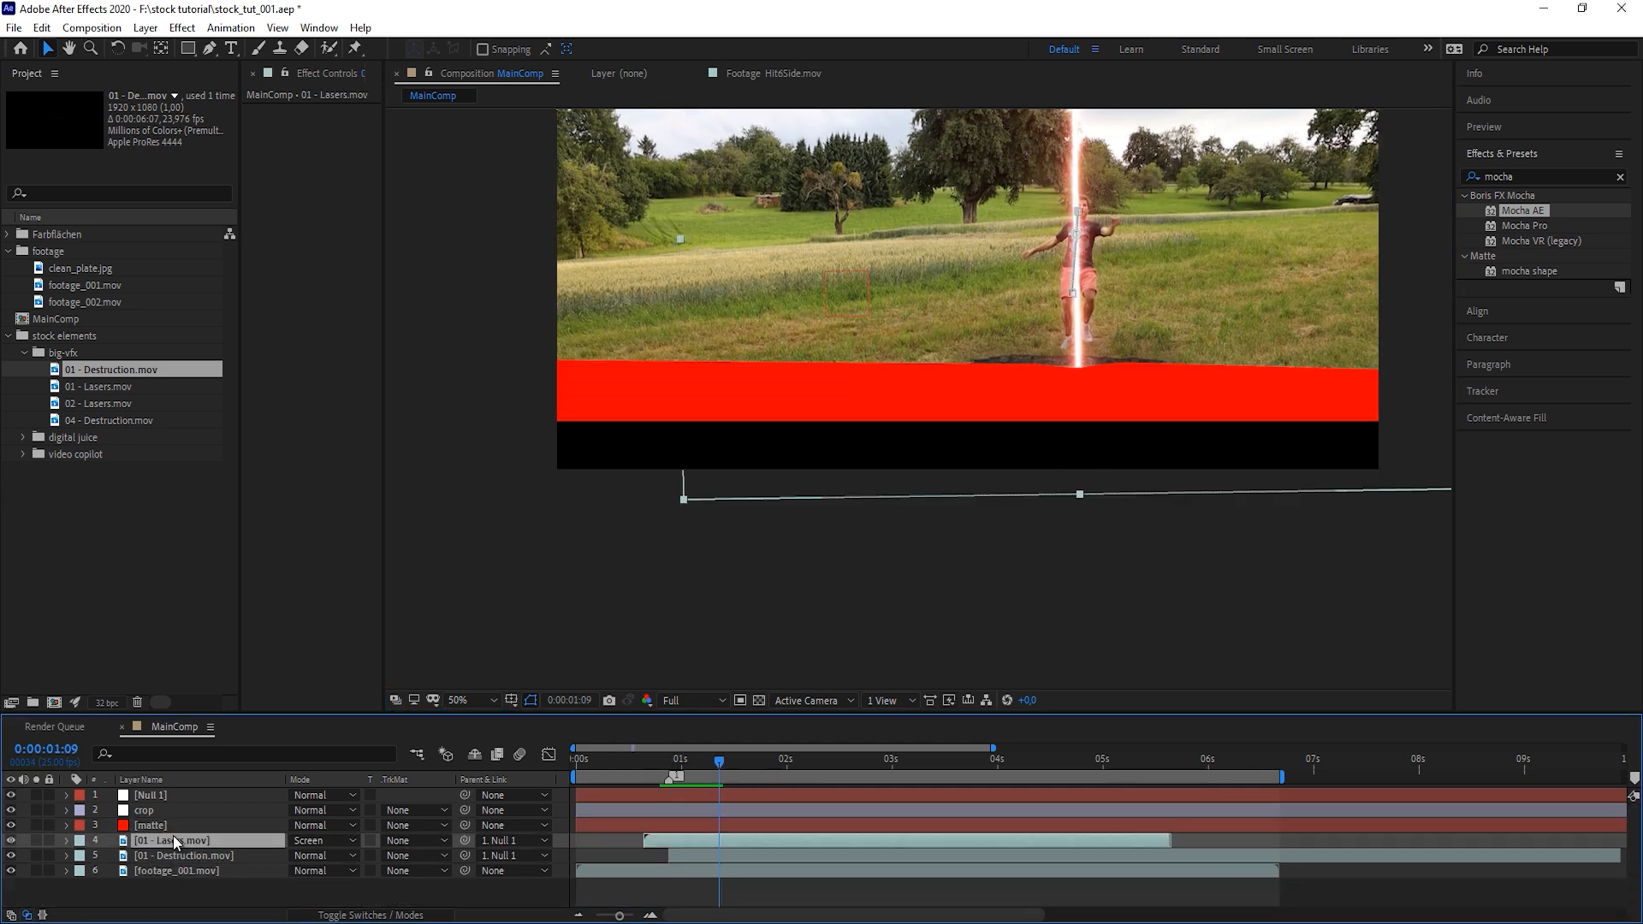
click(409, 841)
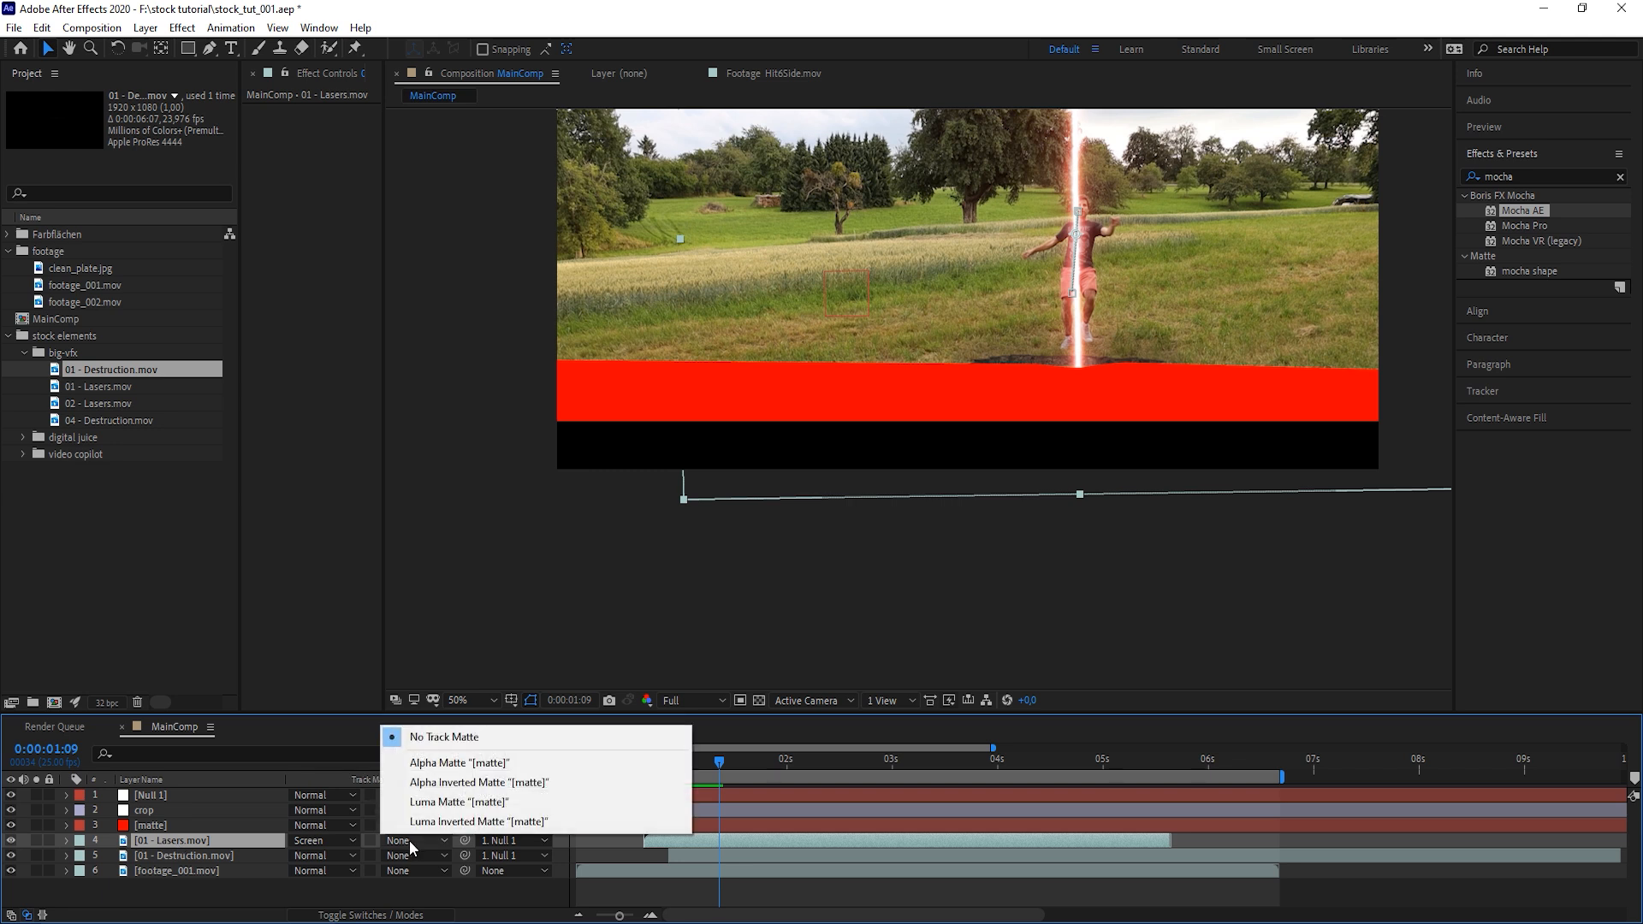
click(506, 763)
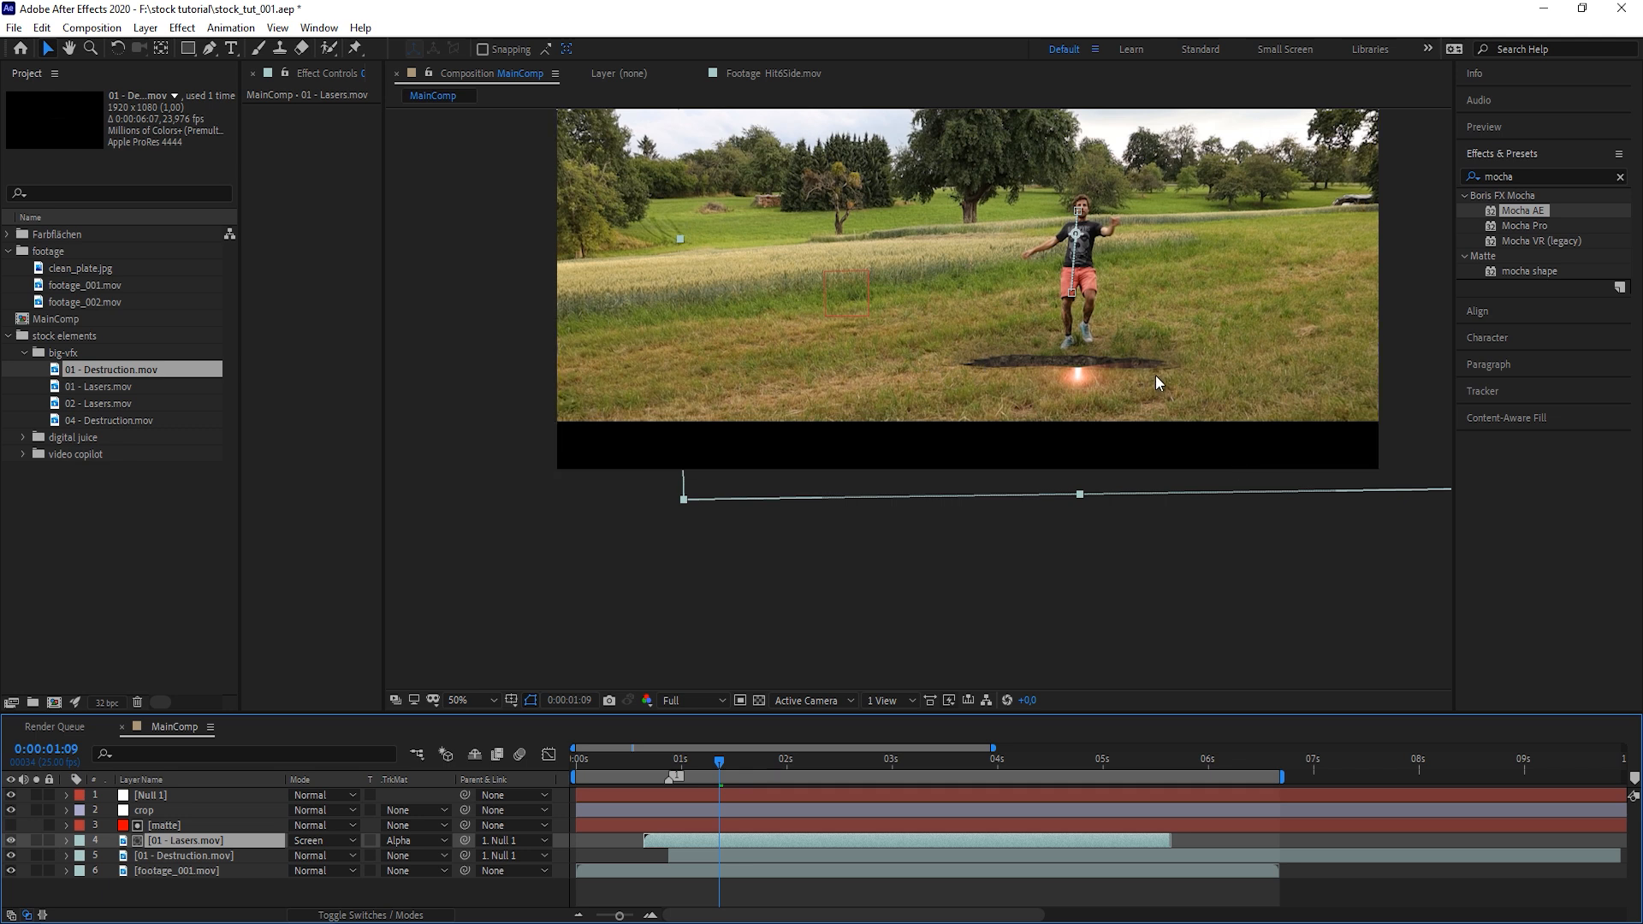
click(433, 839)
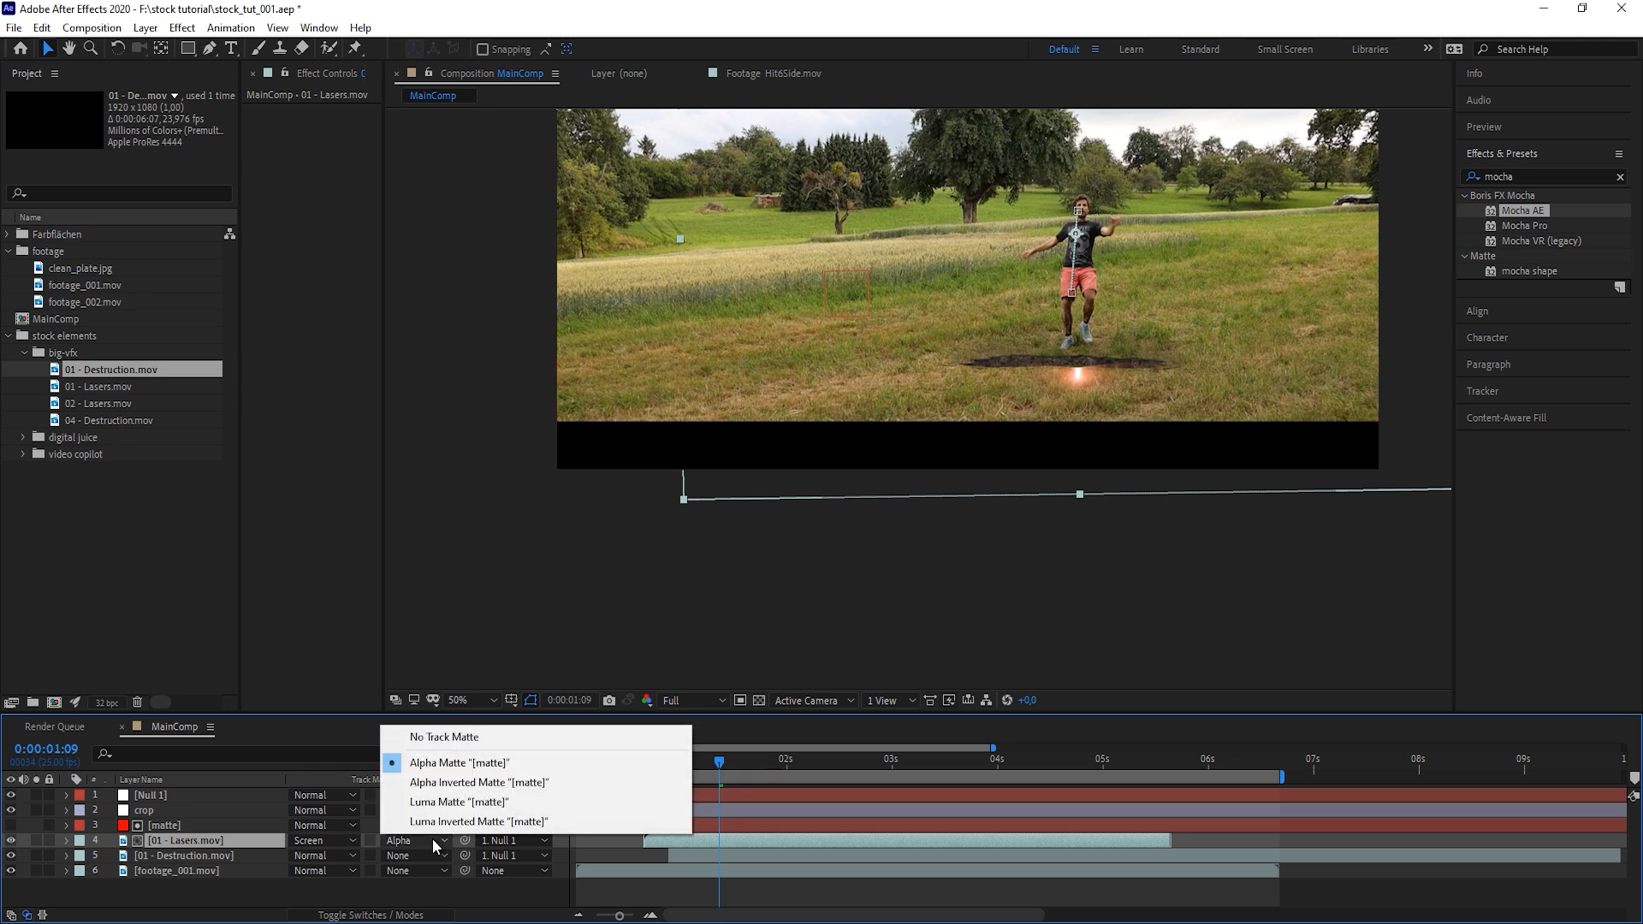
click(441, 784)
Feather the matte layer's mask by 18 pixels and play back the laser going into the hole
click(197, 825)
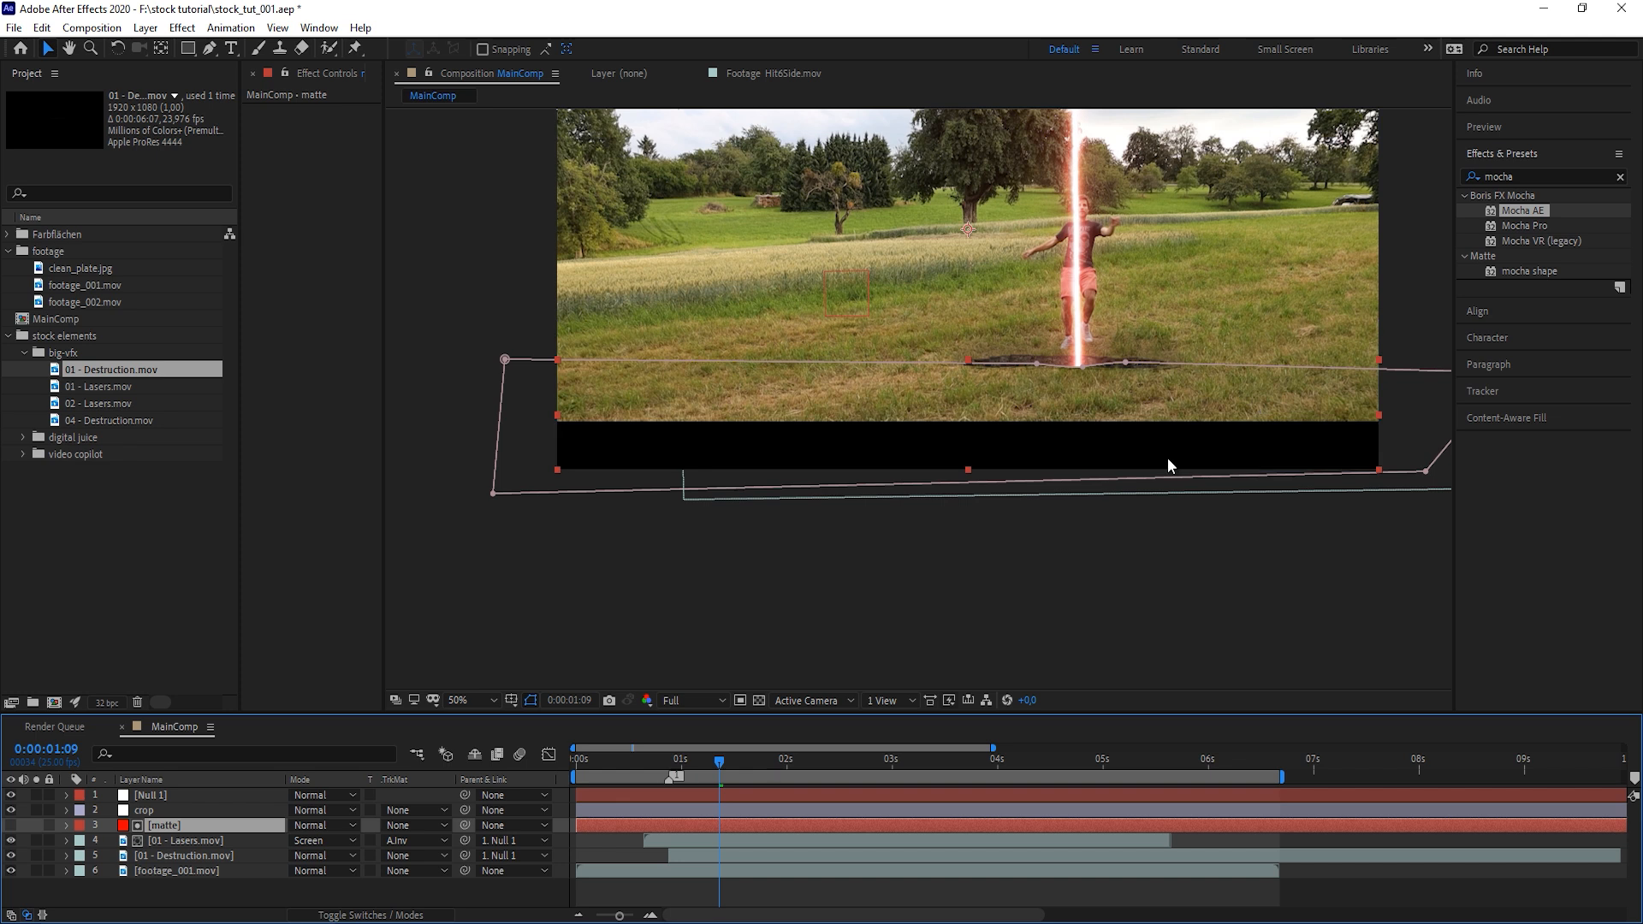
key(f)
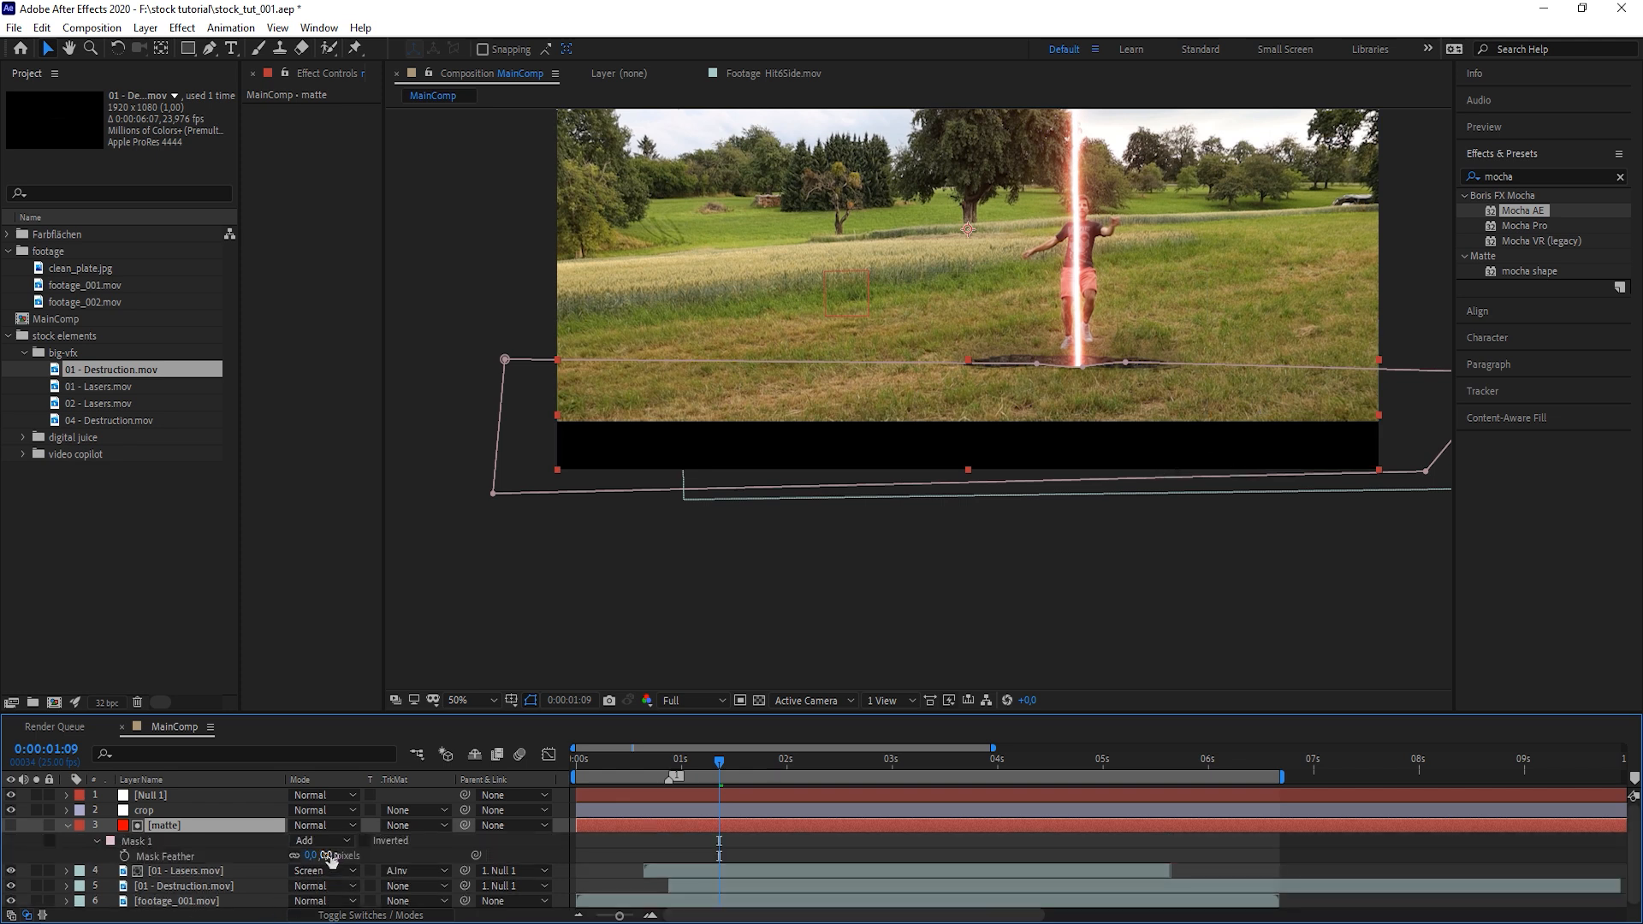
drag(321, 855, 344, 854)
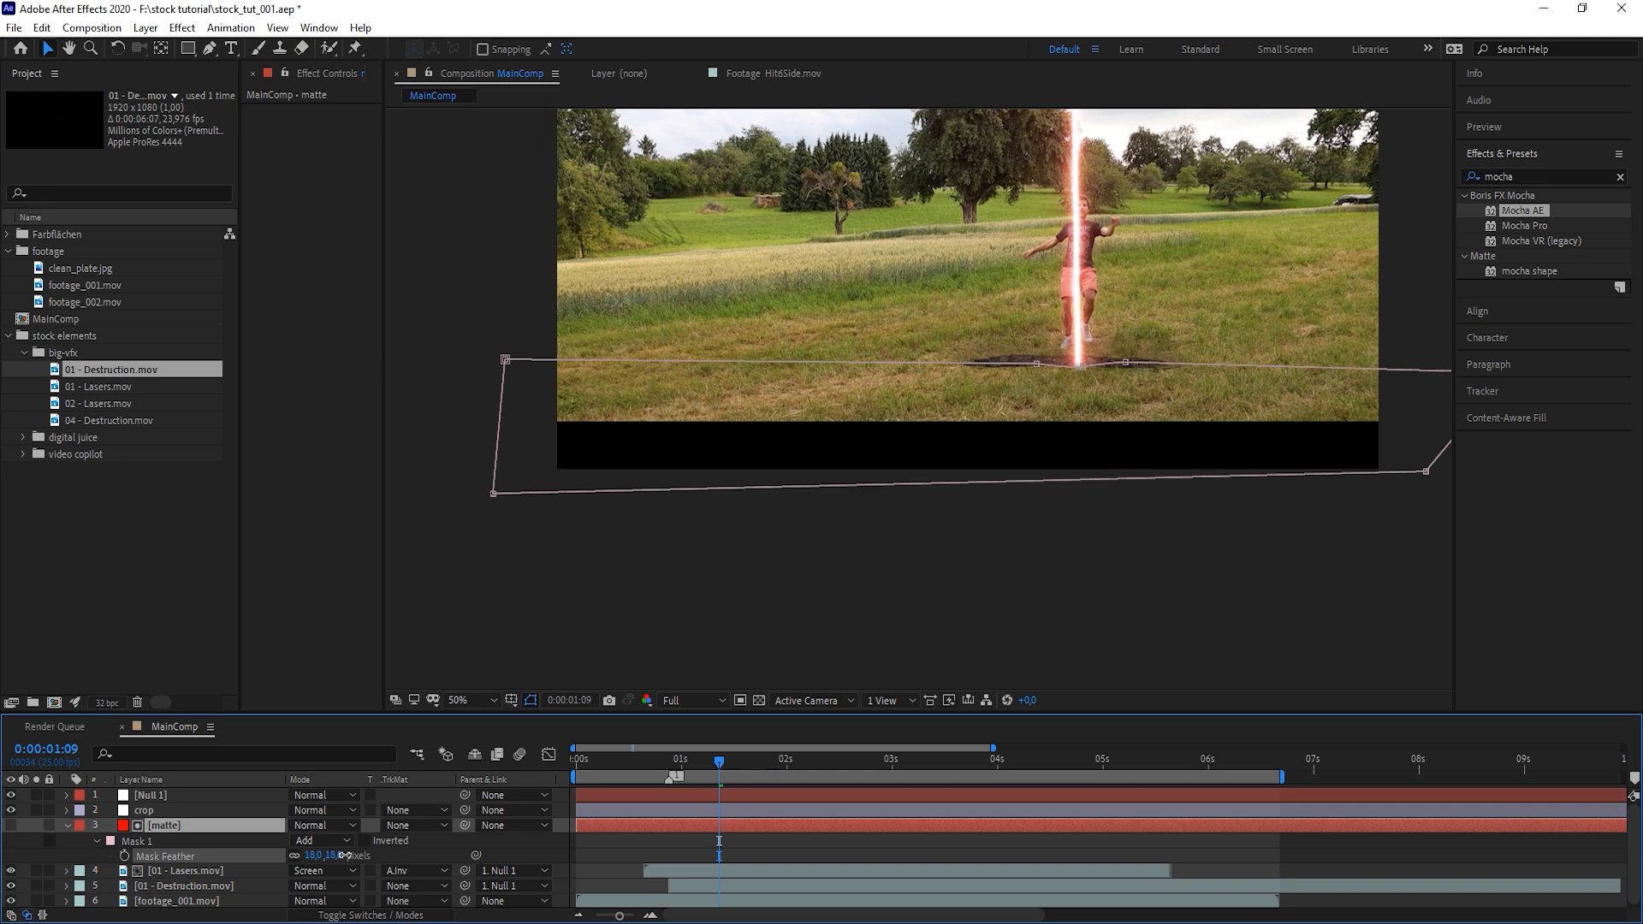
click(1426, 395)
key(space)
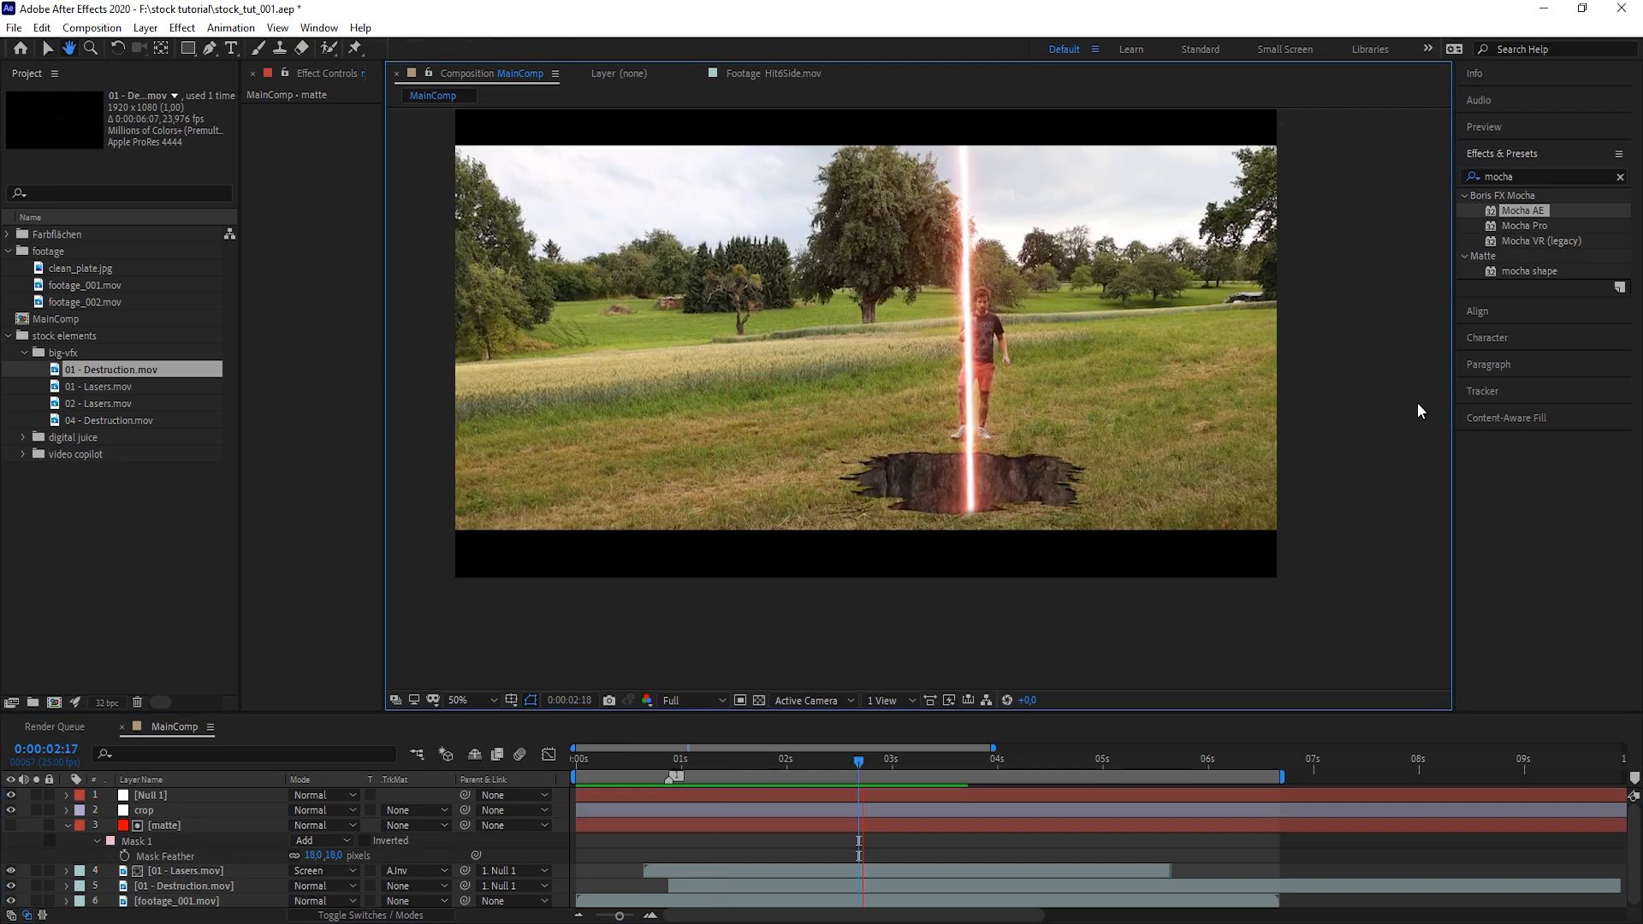
Add a Position keyframe to the 01 - Lasers.mov layer at 0:00:03:03
click(941, 763)
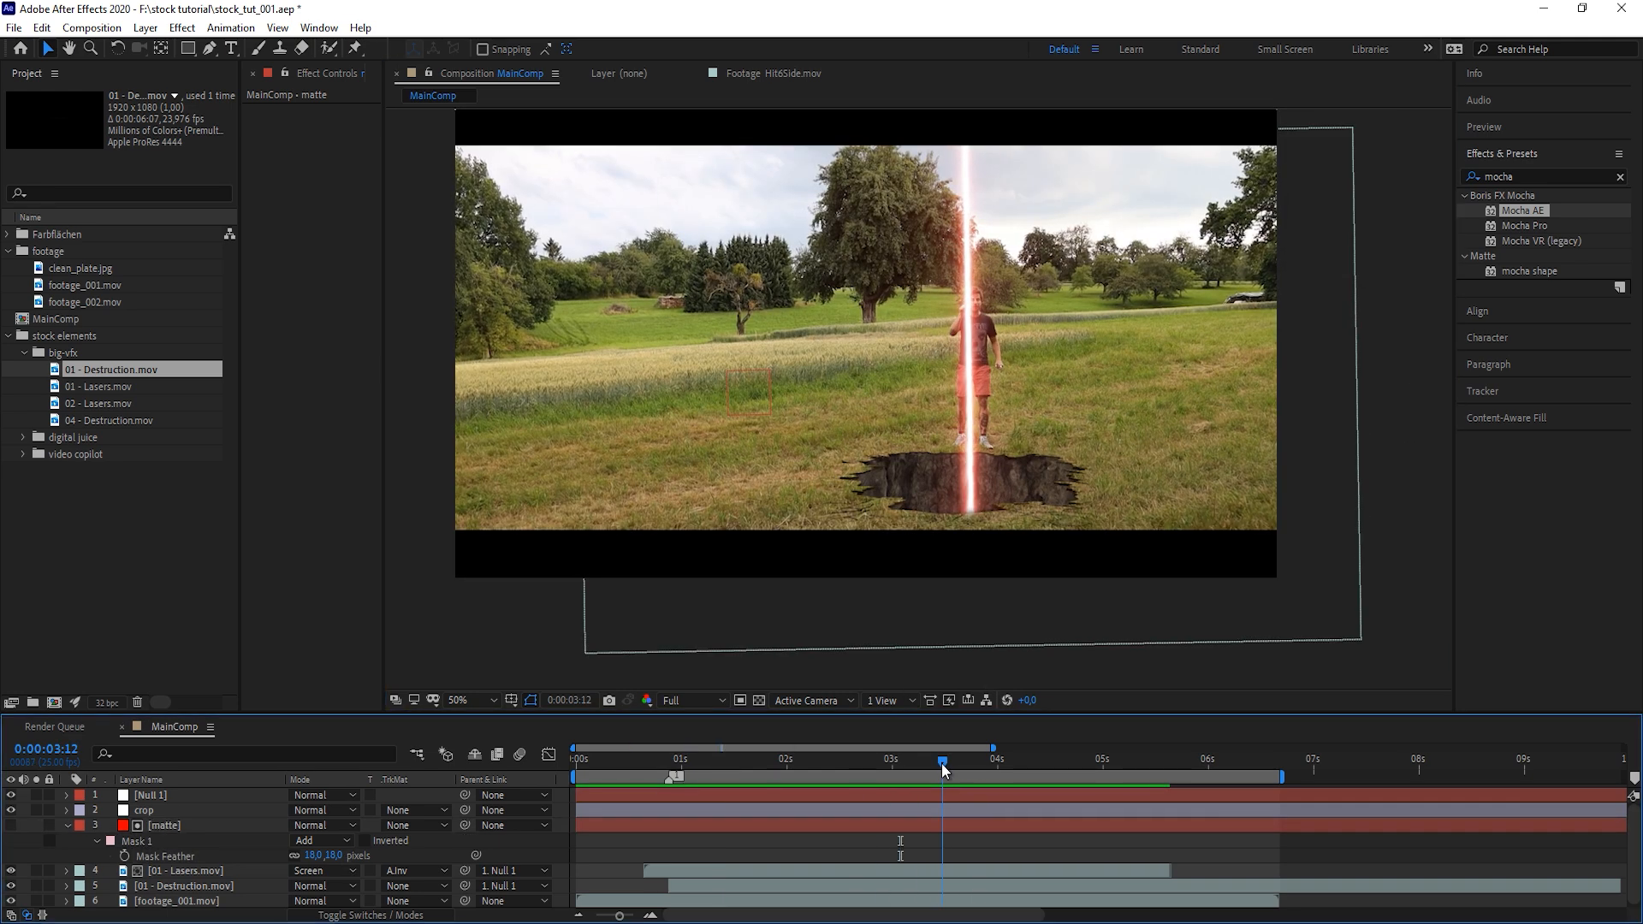
drag(941, 763, 904, 763)
click(197, 871)
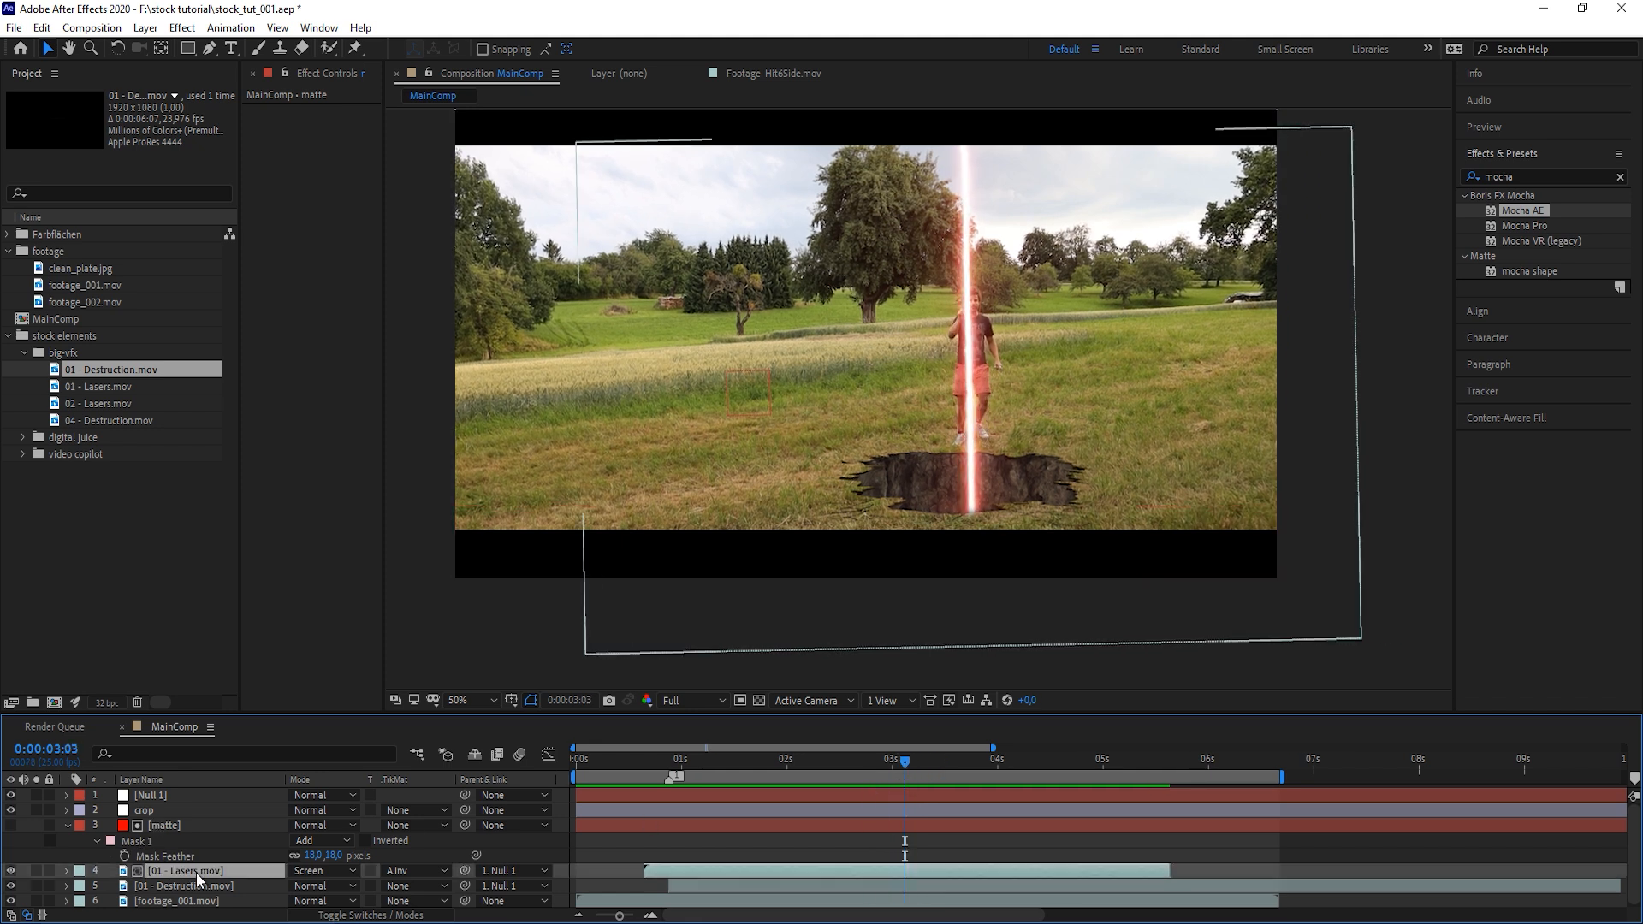
key(p)
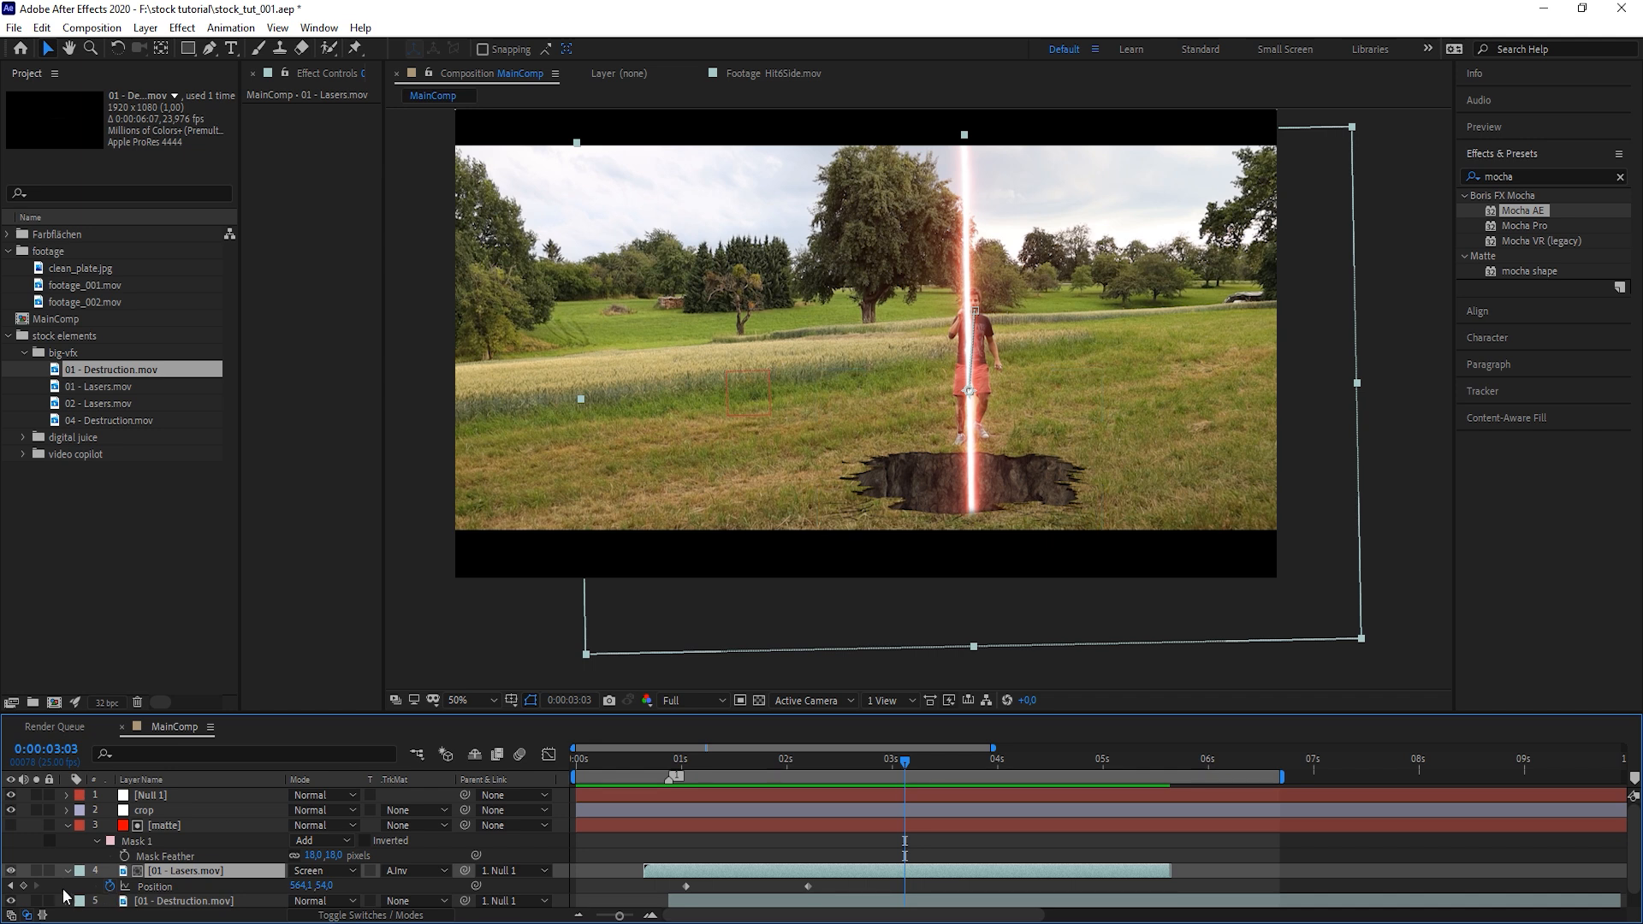
click(24, 887)
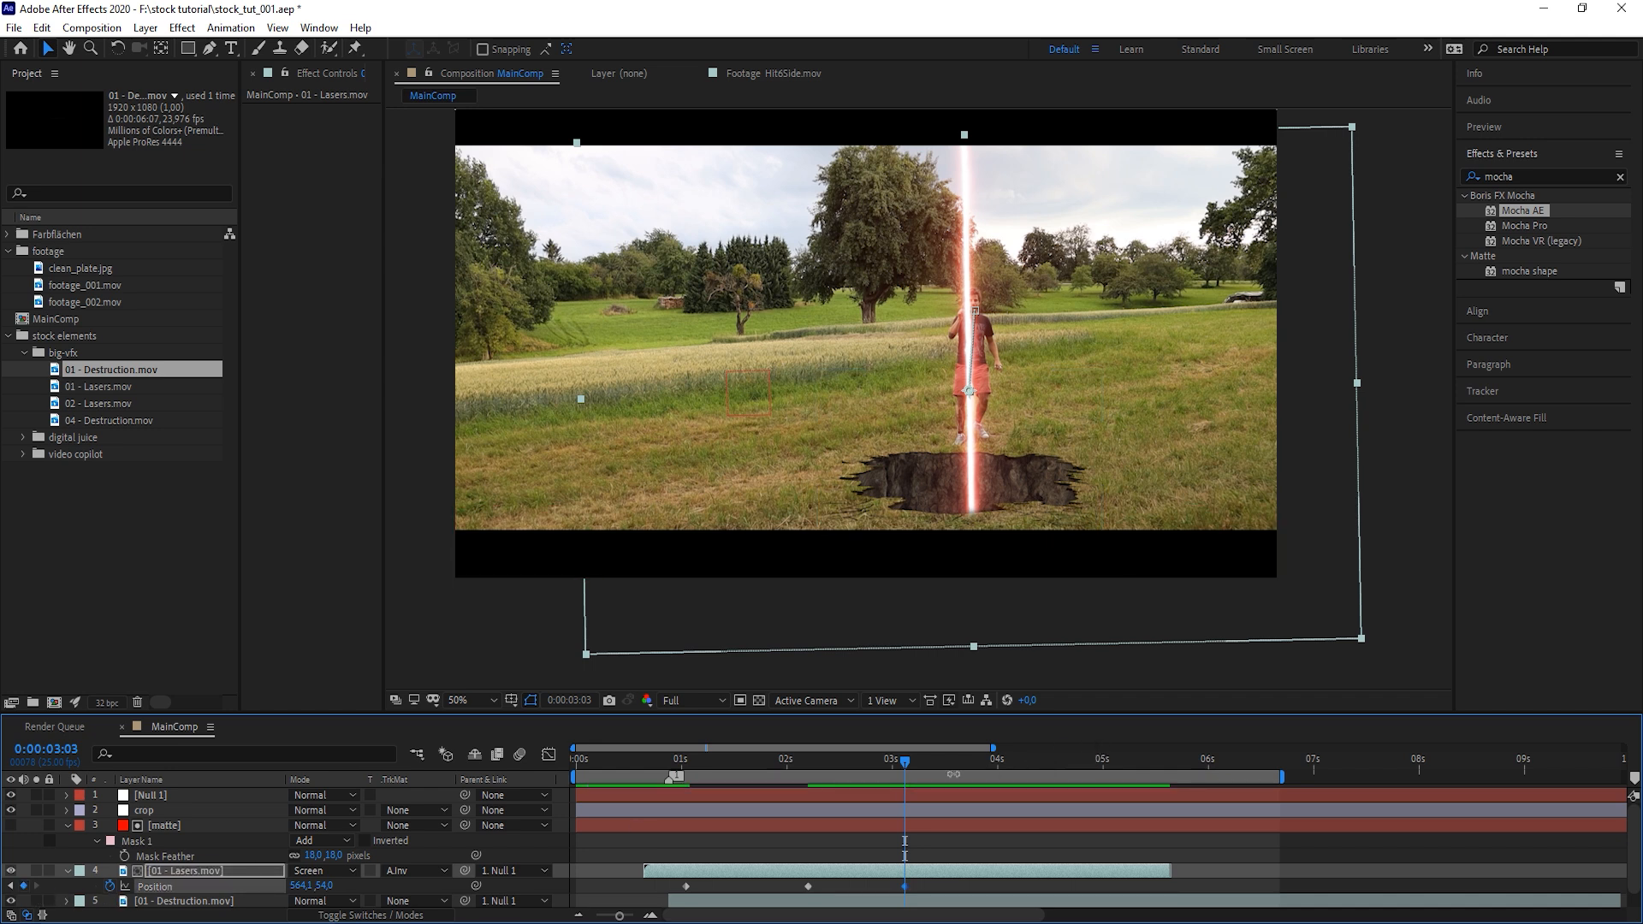
Animate 01 - Lasers.mov down out of the visible frame with a second Position keyframe, and shift that keyframe closer to the one at 0:00:03:03
click(950, 763)
drag(1027, 226, 1015, 315)
drag(1008, 381, 1028, 657)
key(space)
click(947, 886)
drag(947, 887, 930, 886)
click(886, 760)
key(space)
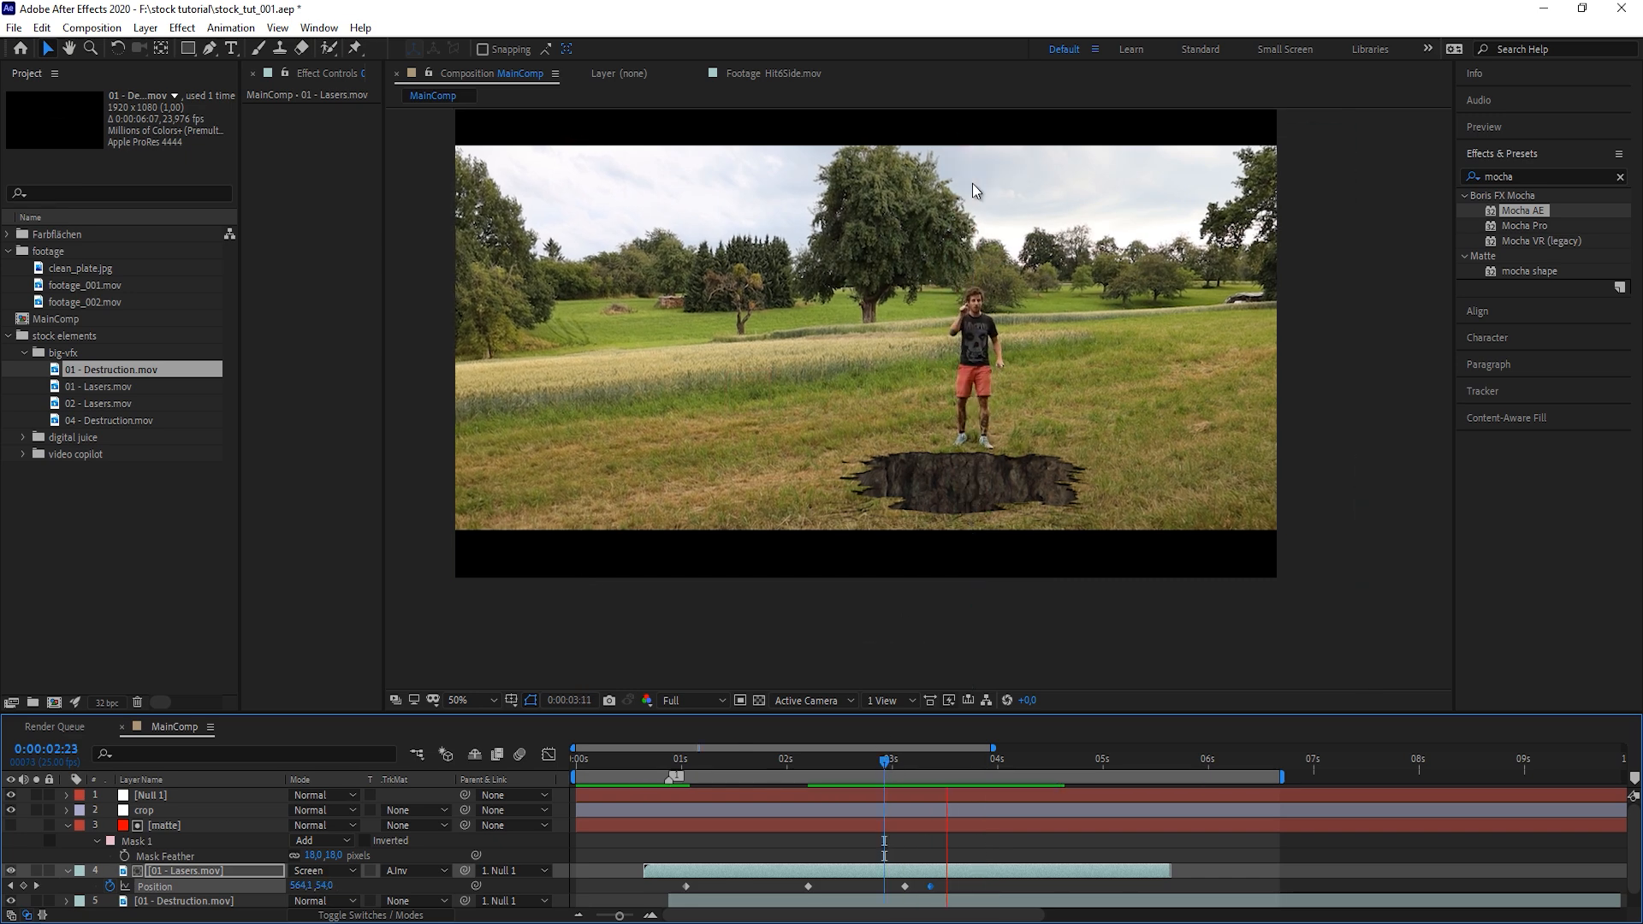
click(916, 759)
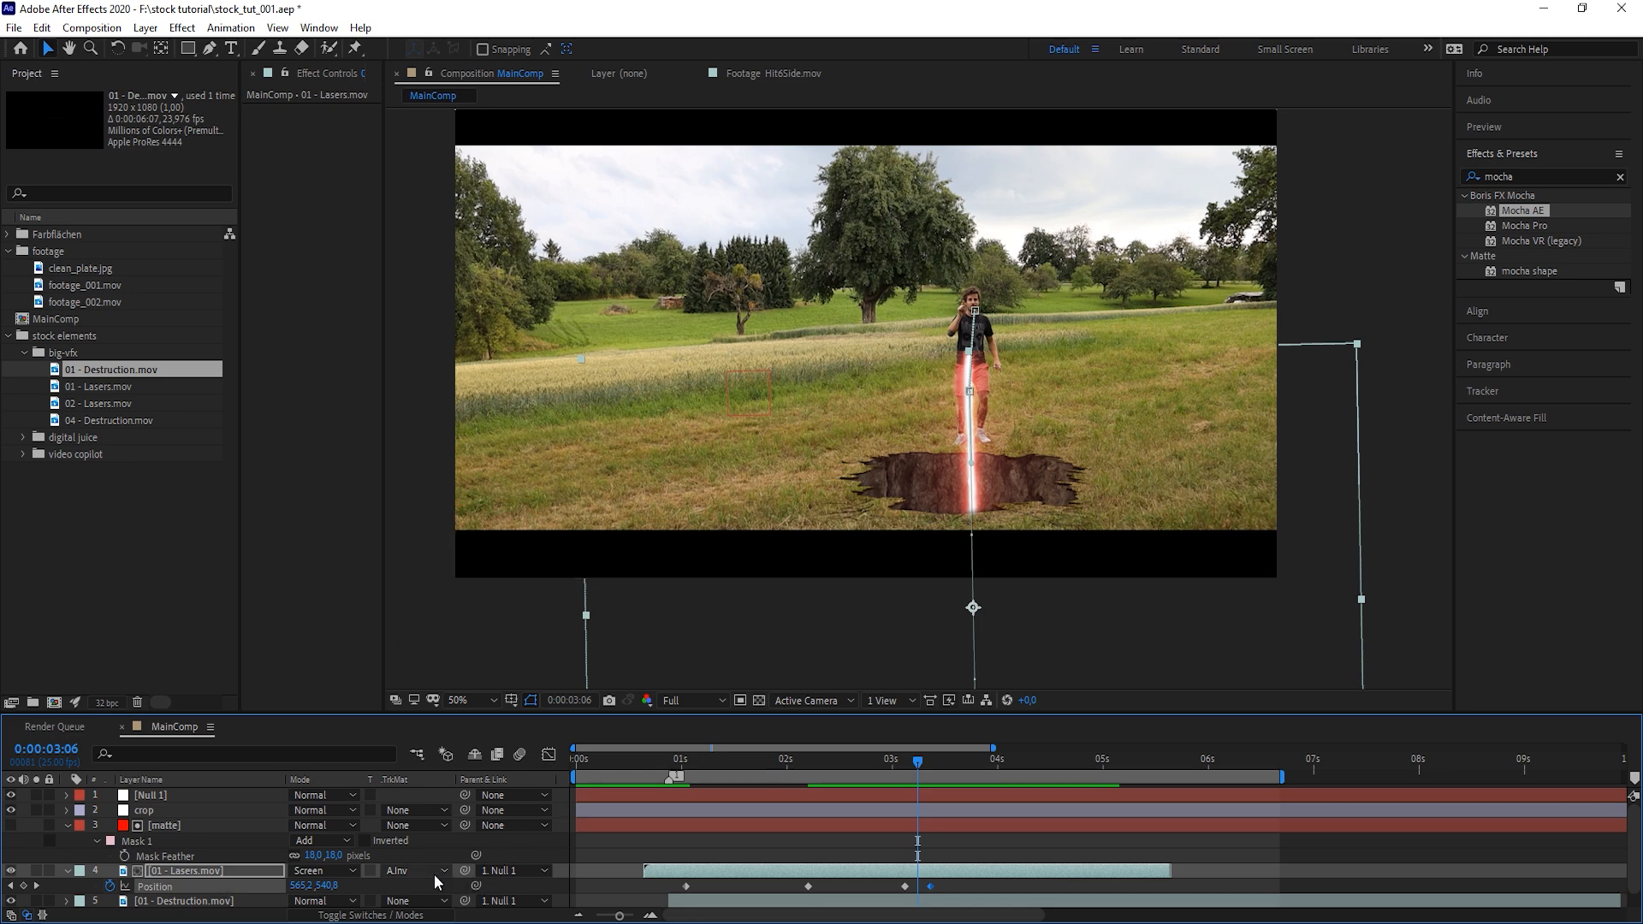
Enable motion blur for the 01 - Lasers.mov layer and the composition, and play back the laser shot
click(370, 914)
click(1423, 447)
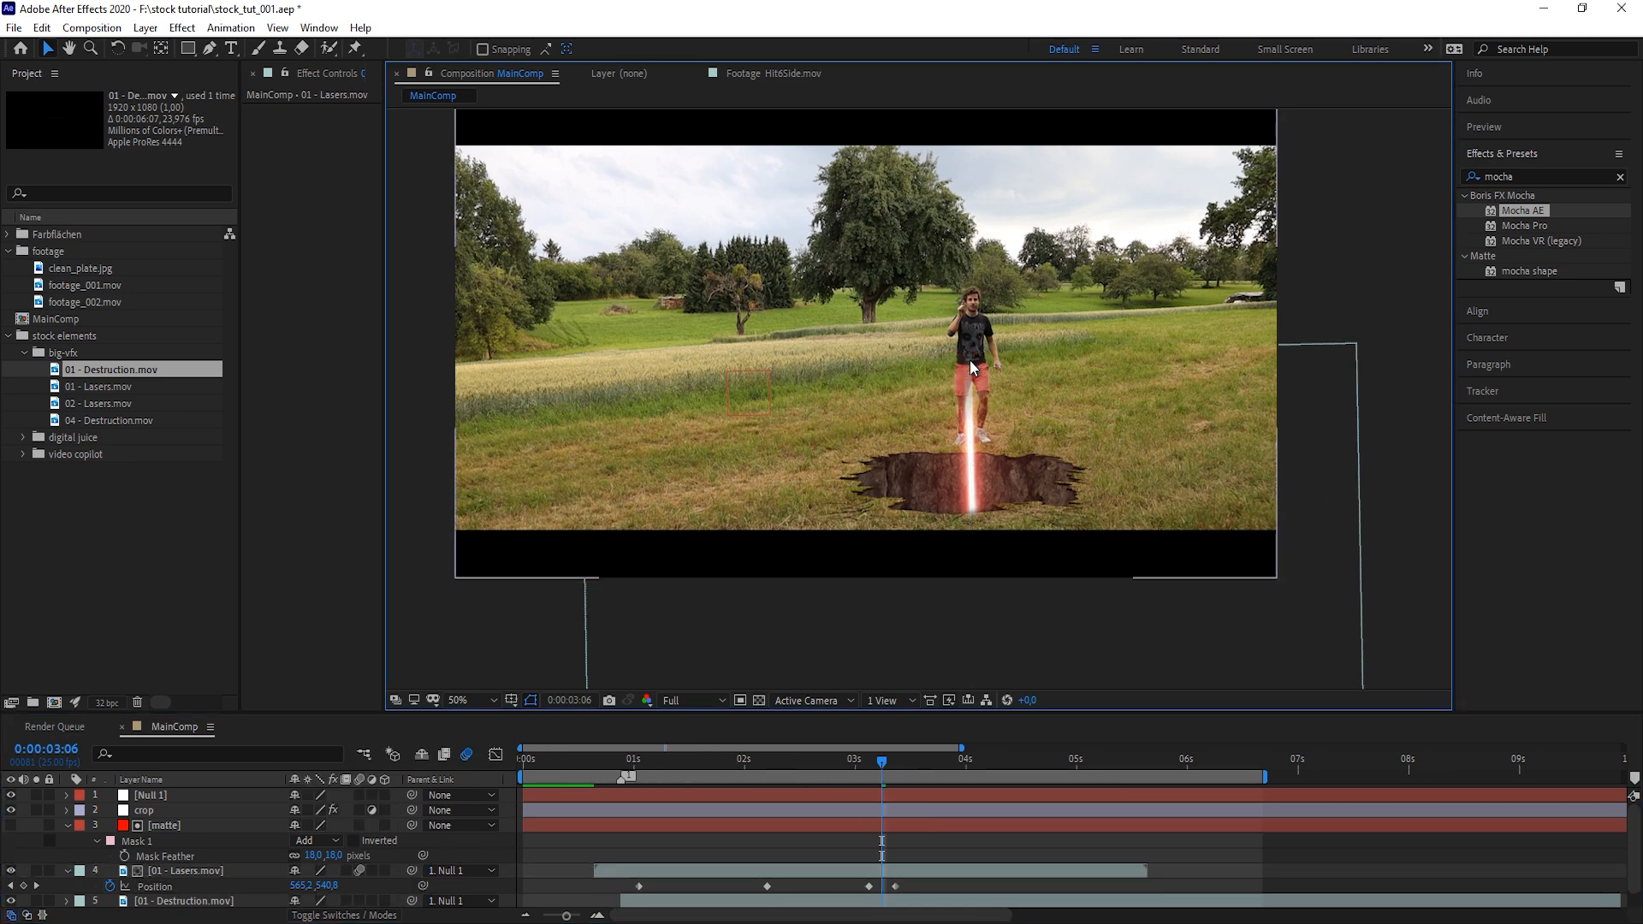
click(587, 760)
key(space)
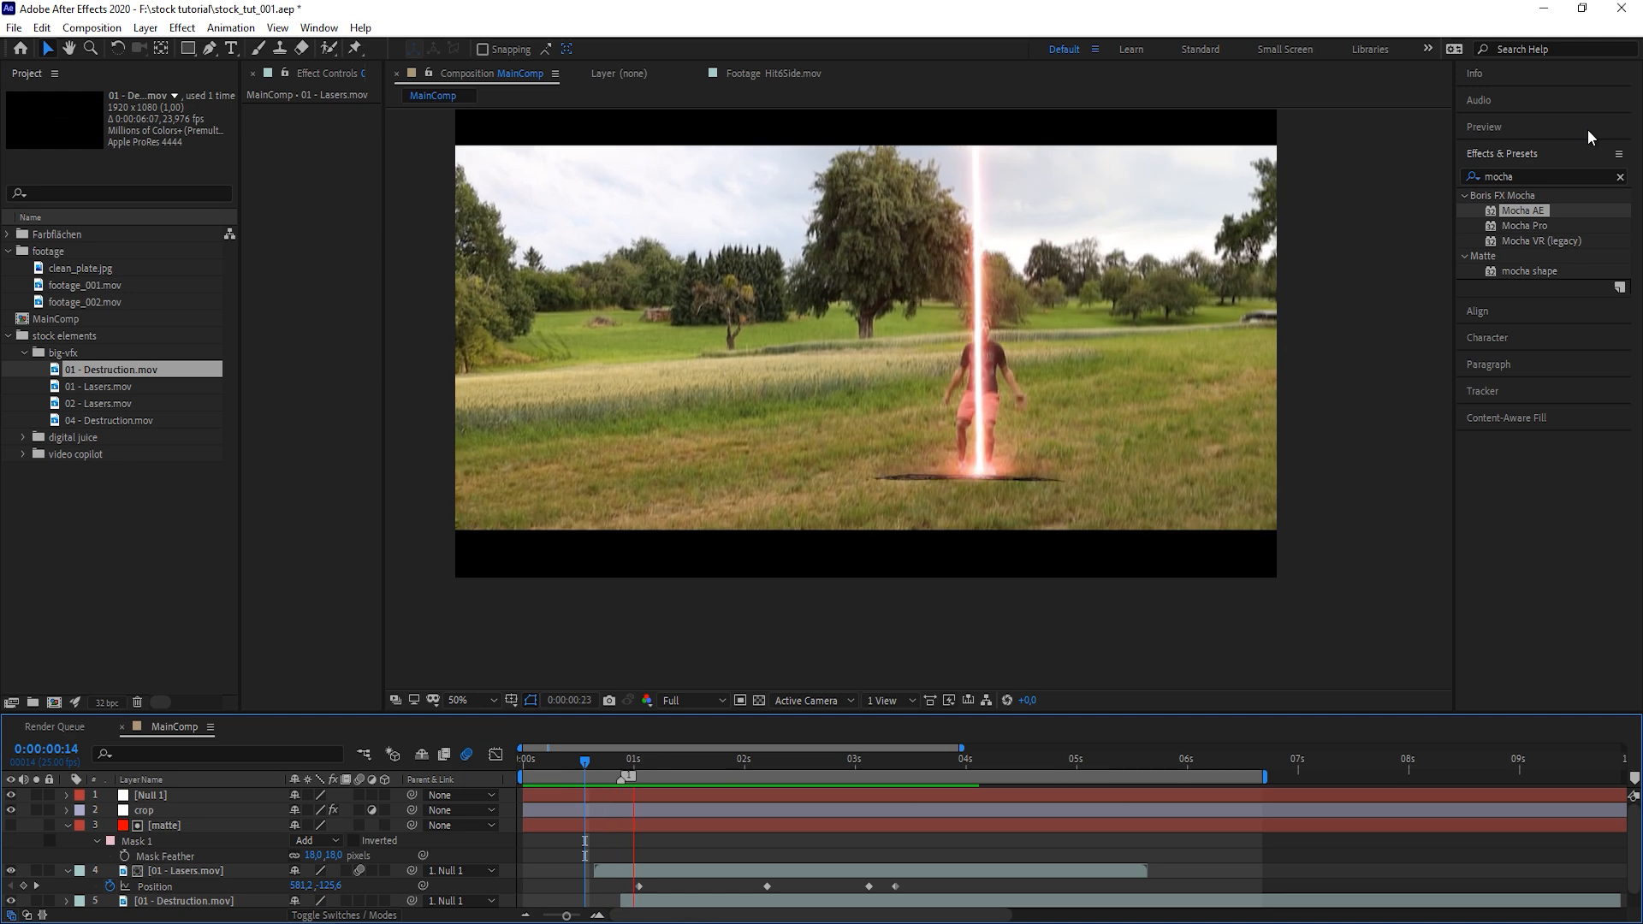
key(space)
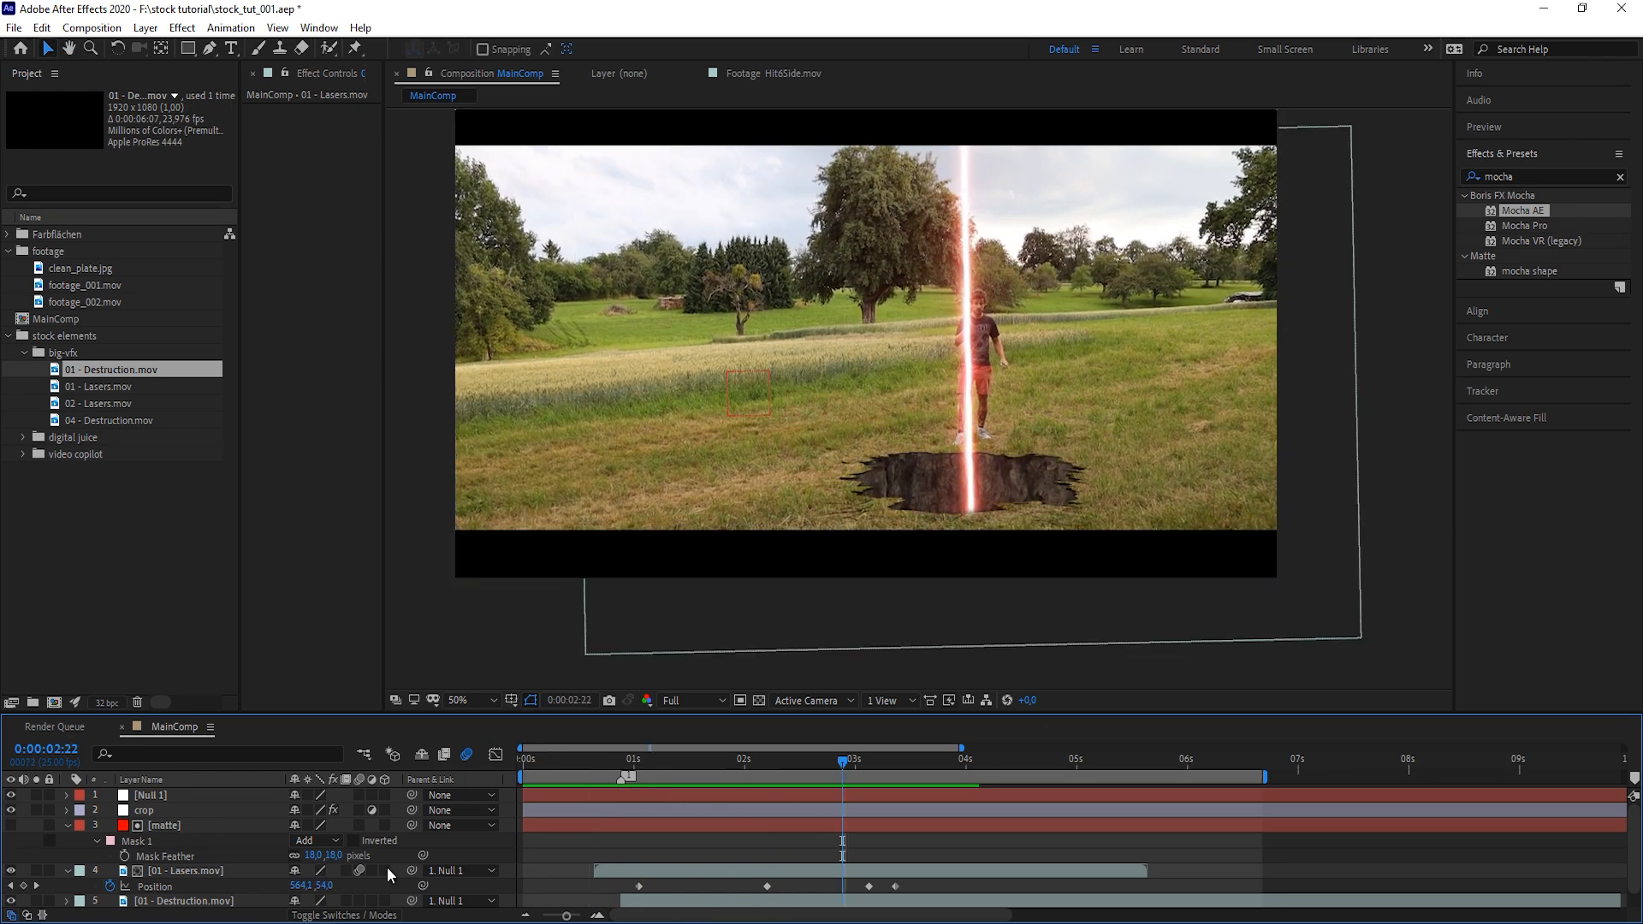
Collapse the layer properties and raise the viewer exposure to +9,7 to compare the blacks of the hole with the footage
click(69, 825)
click(68, 840)
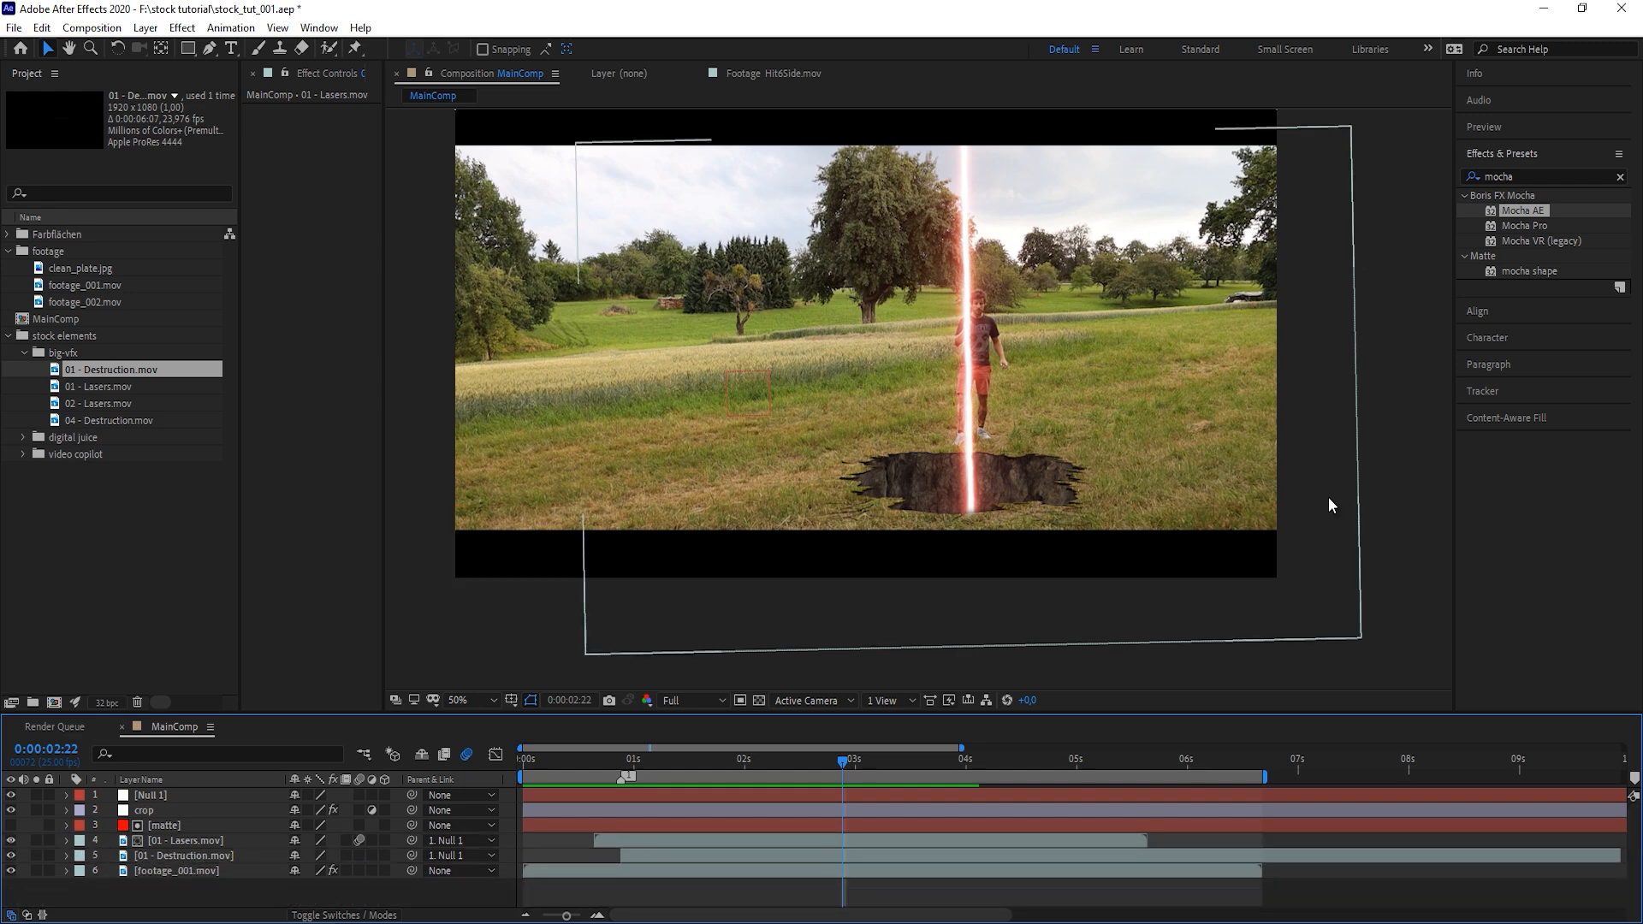
scroll(1074, 563, up, 2)
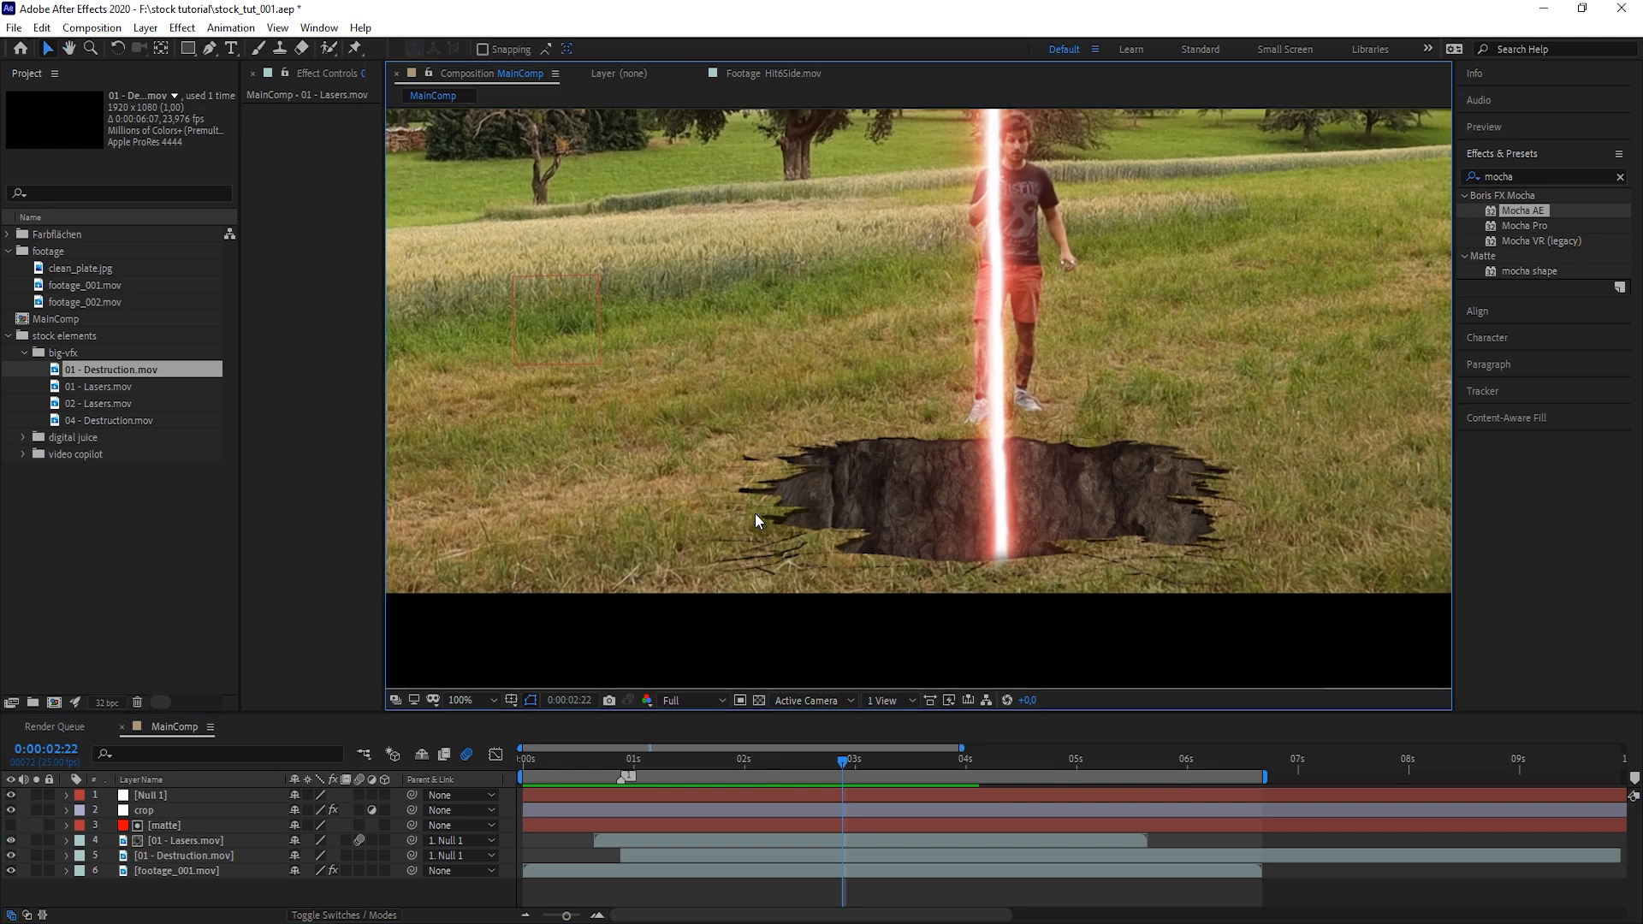
drag(874, 220, 887, 287)
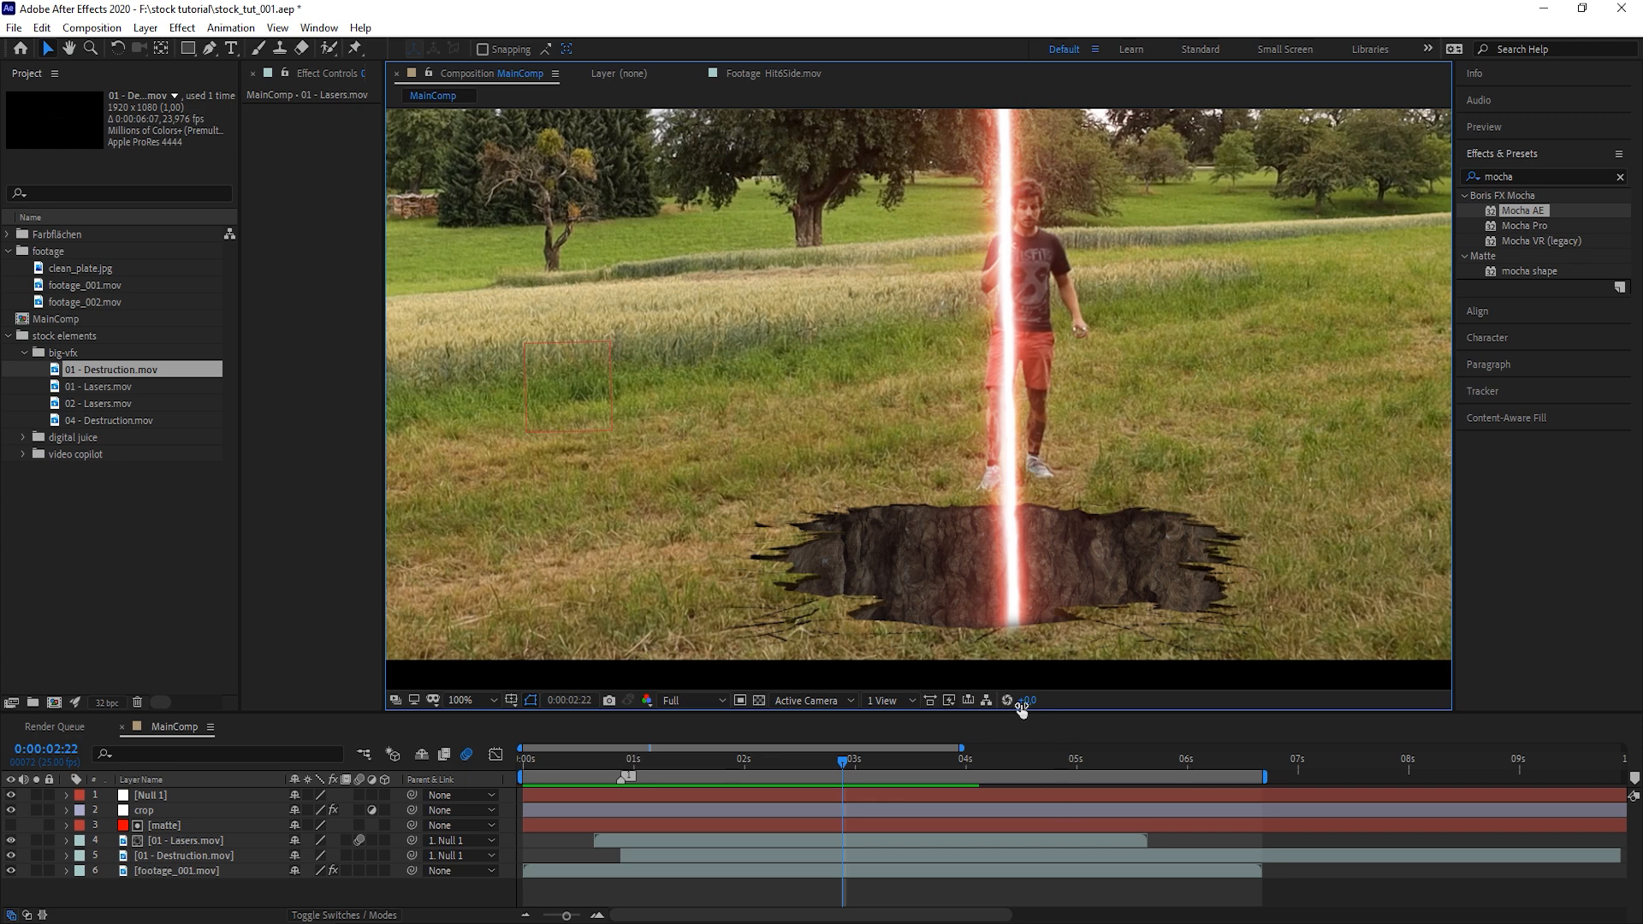
drag(1035, 702, 1041, 703)
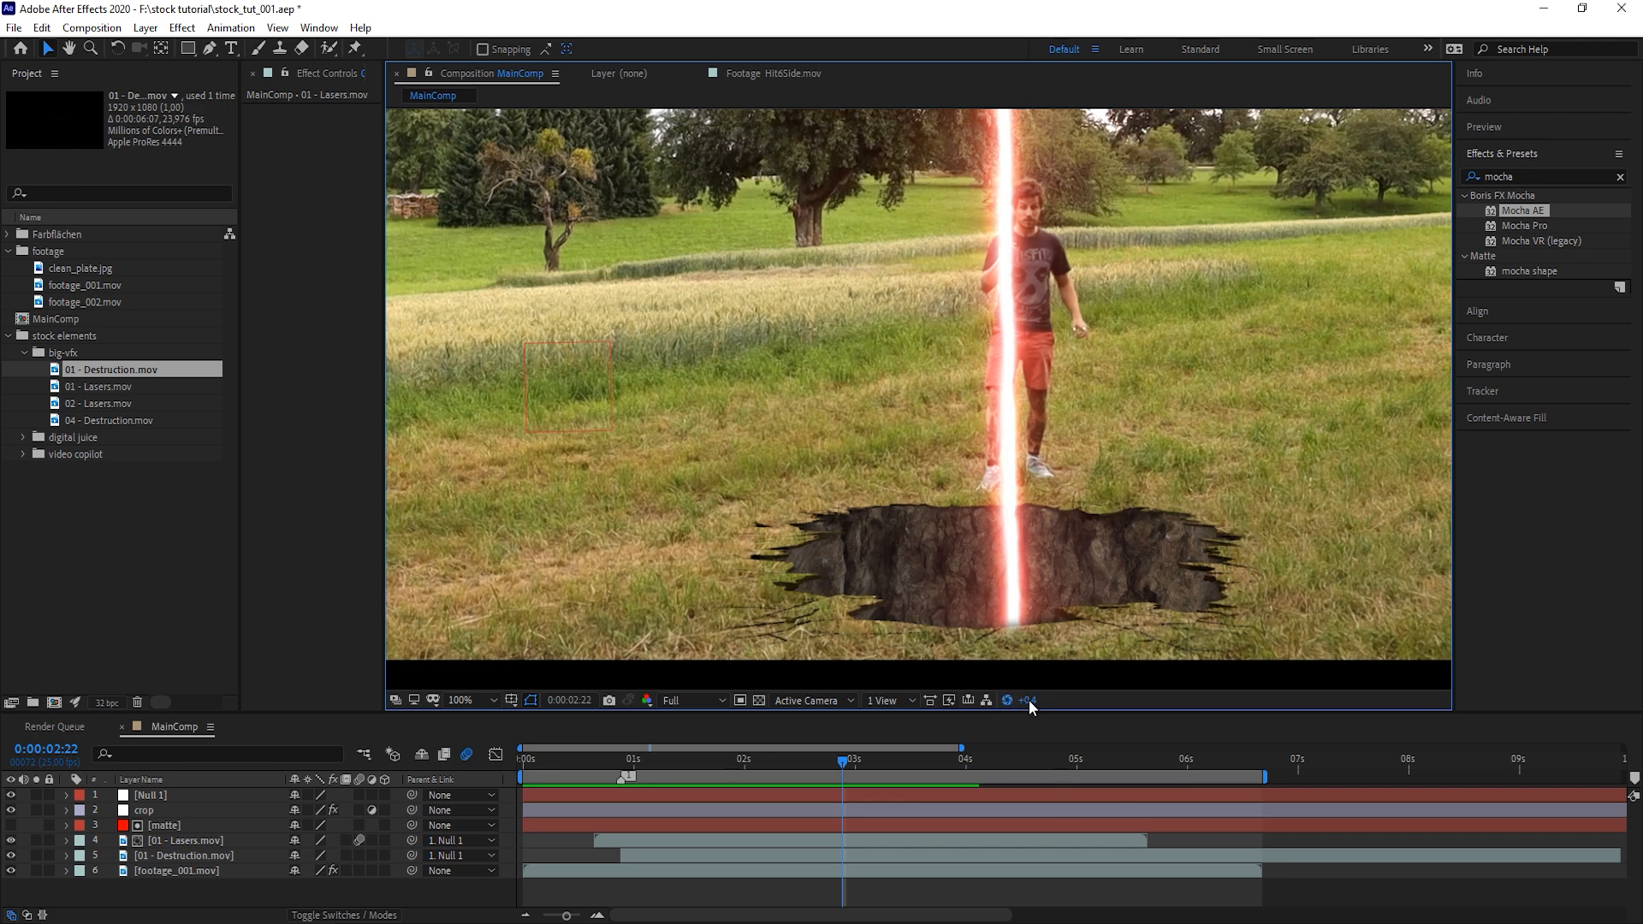
drag(1032, 700, 1038, 700)
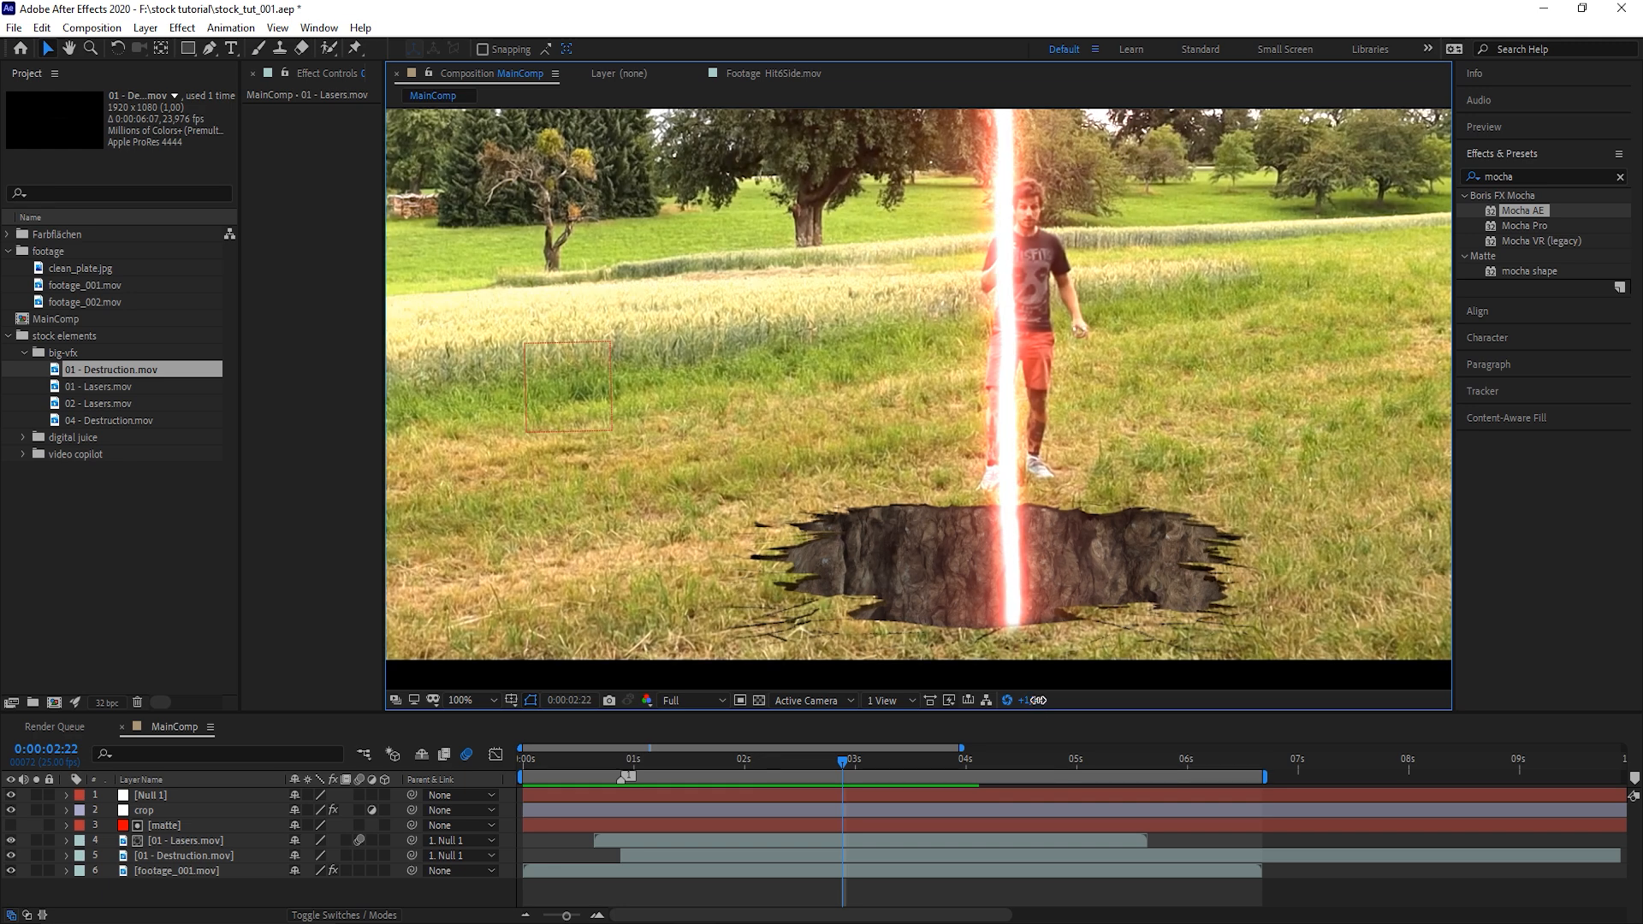
drag(1037, 700, 992, 724)
scroll(962, 396, down, 2)
scroll(963, 397, up, 1)
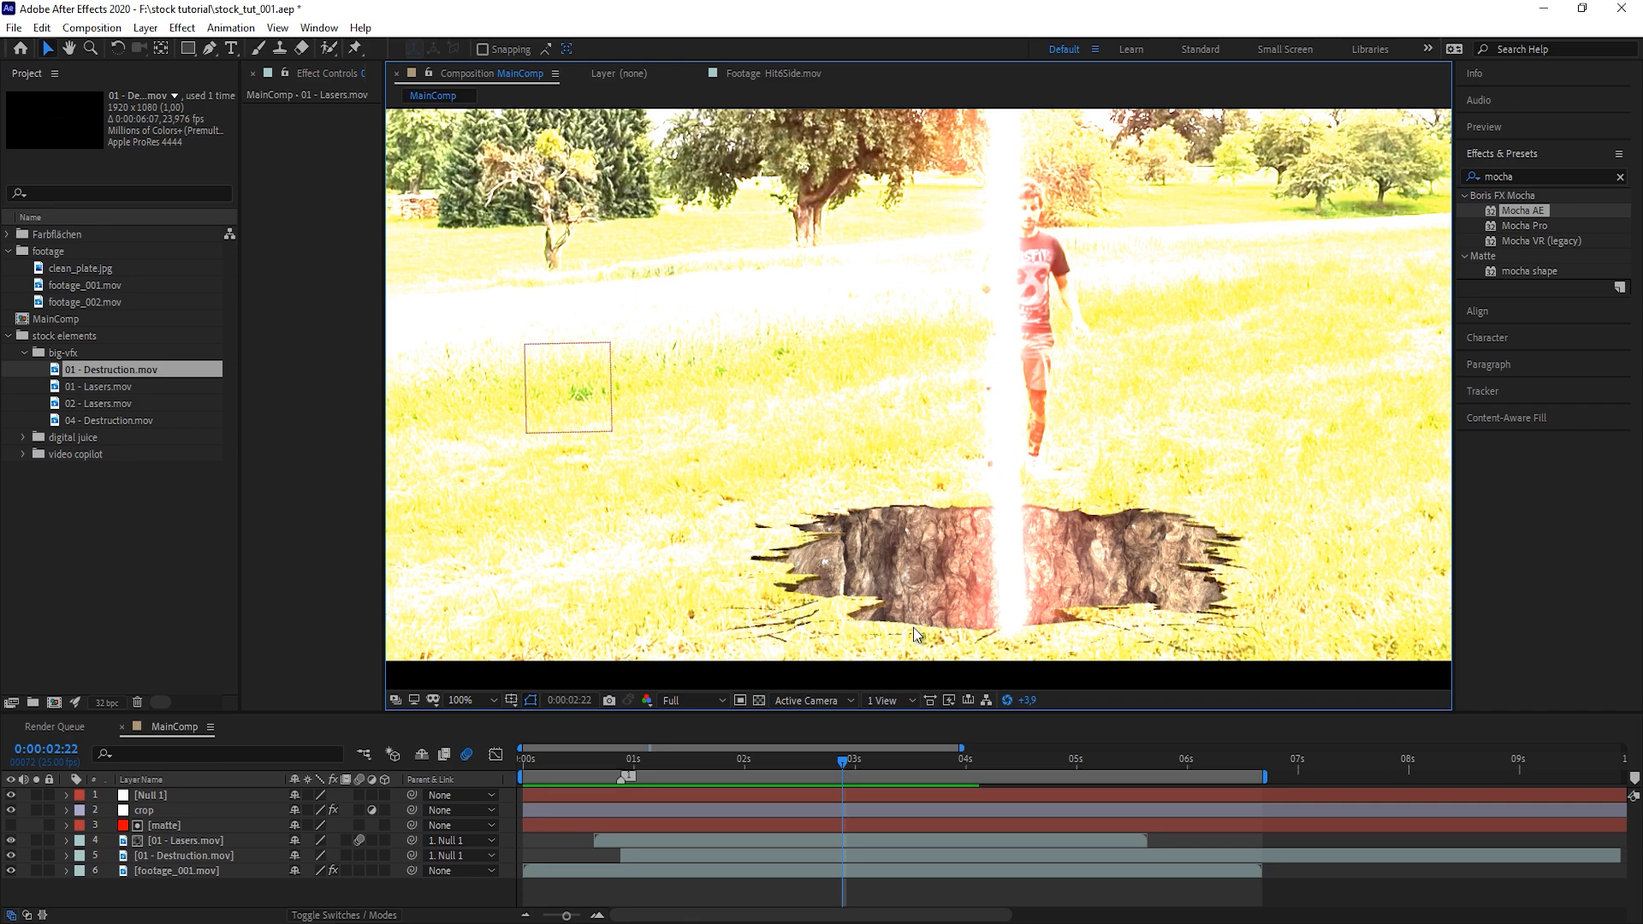
drag(1027, 701, 1088, 711)
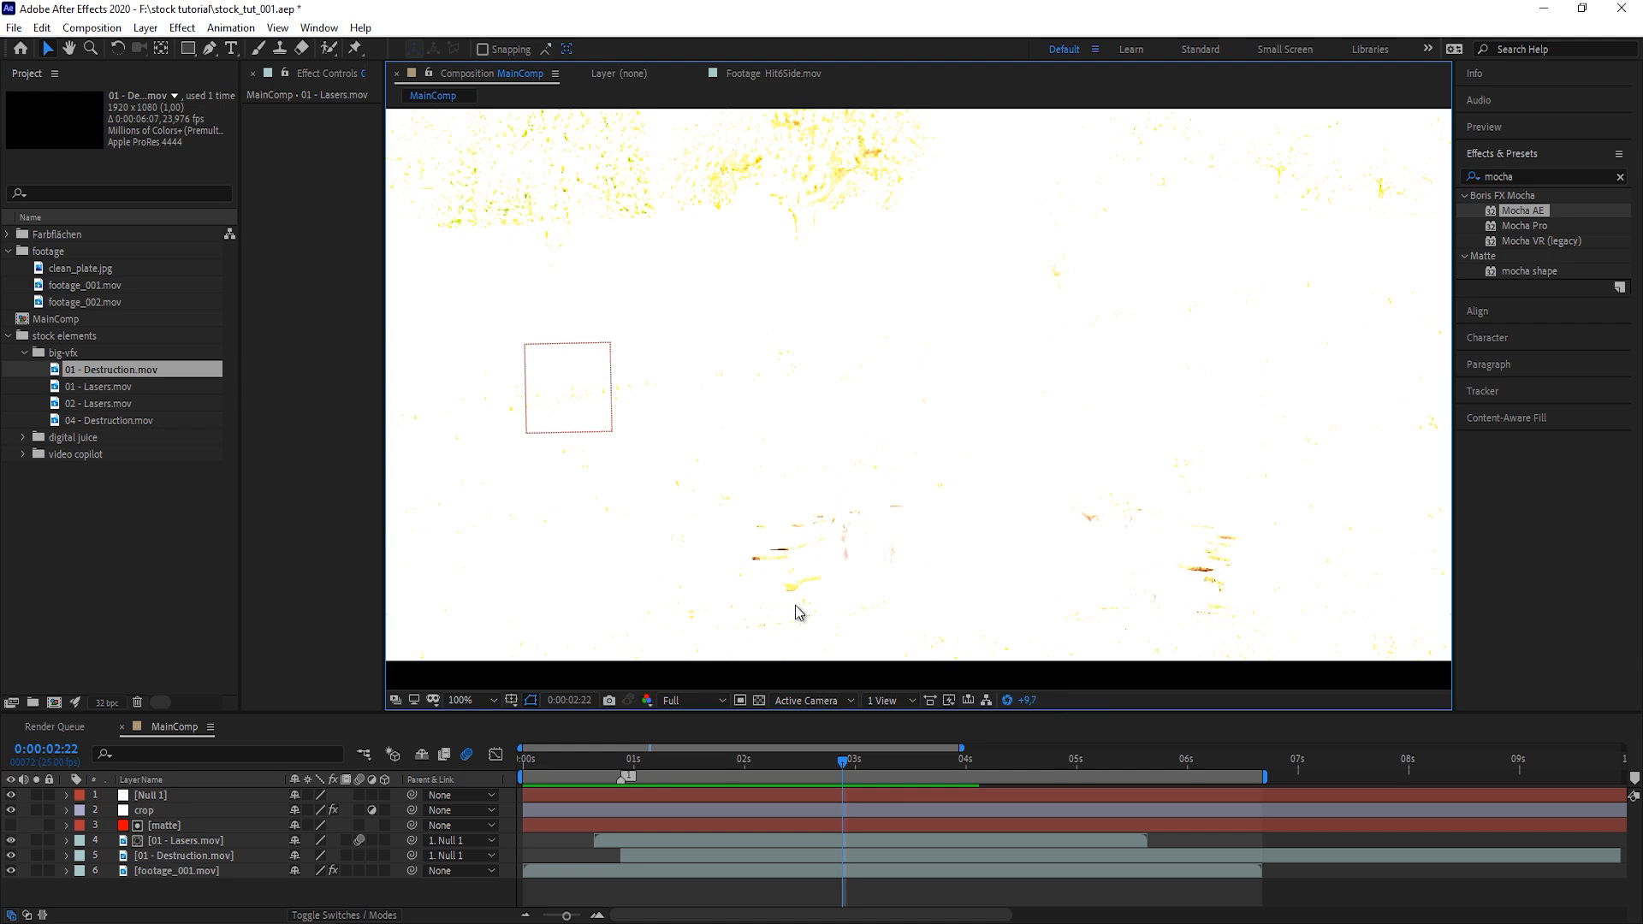
Apply the Levels effect to the 01 - Destruction.mov layer
click(193, 855)
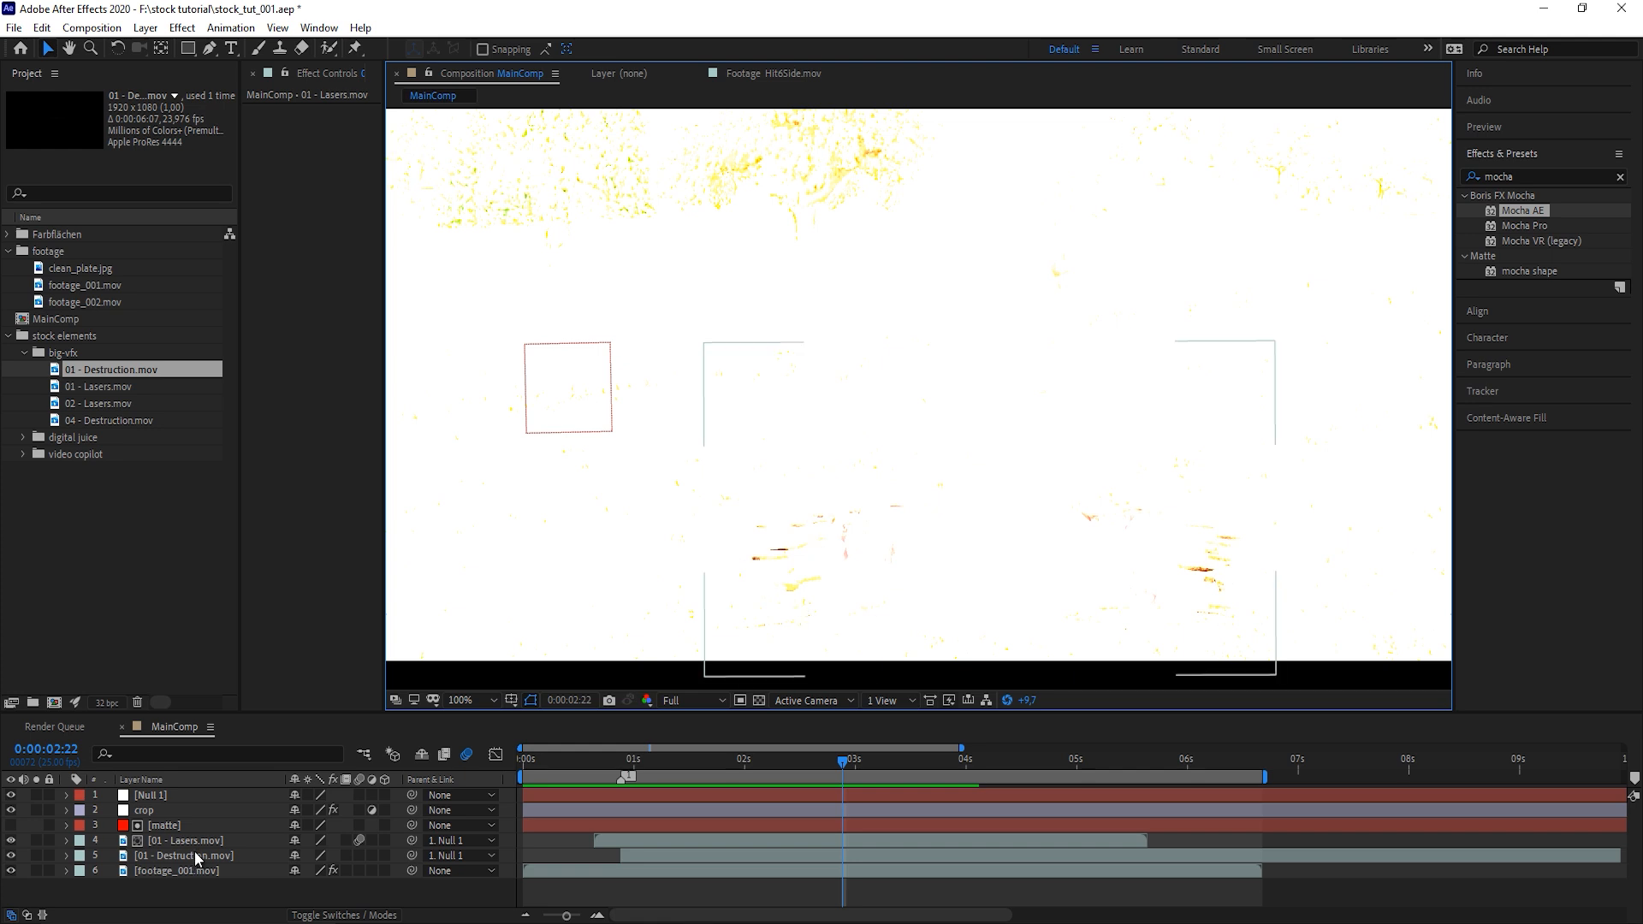
double_click(1506, 176)
text(levels)
double_click(1530, 286)
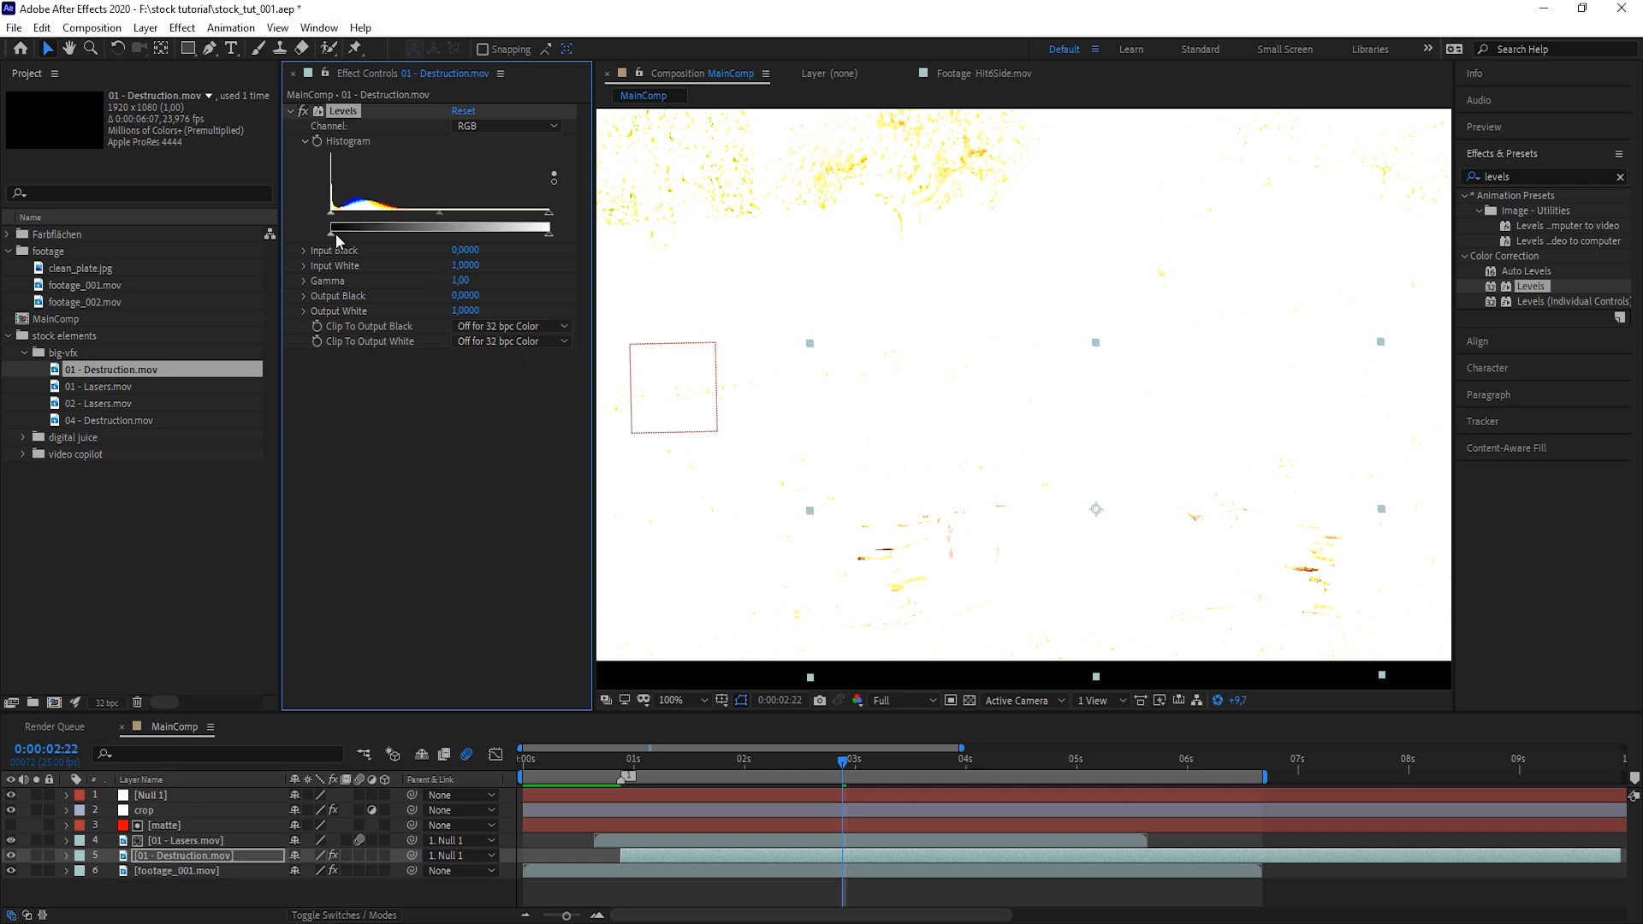
Raise the destruction layer's Levels Output Black to 0,0392 and reset the viewer exposure to check the hole
drag(333, 235, 339, 243)
click(1218, 700)
scroll(1295, 474, down, 2)
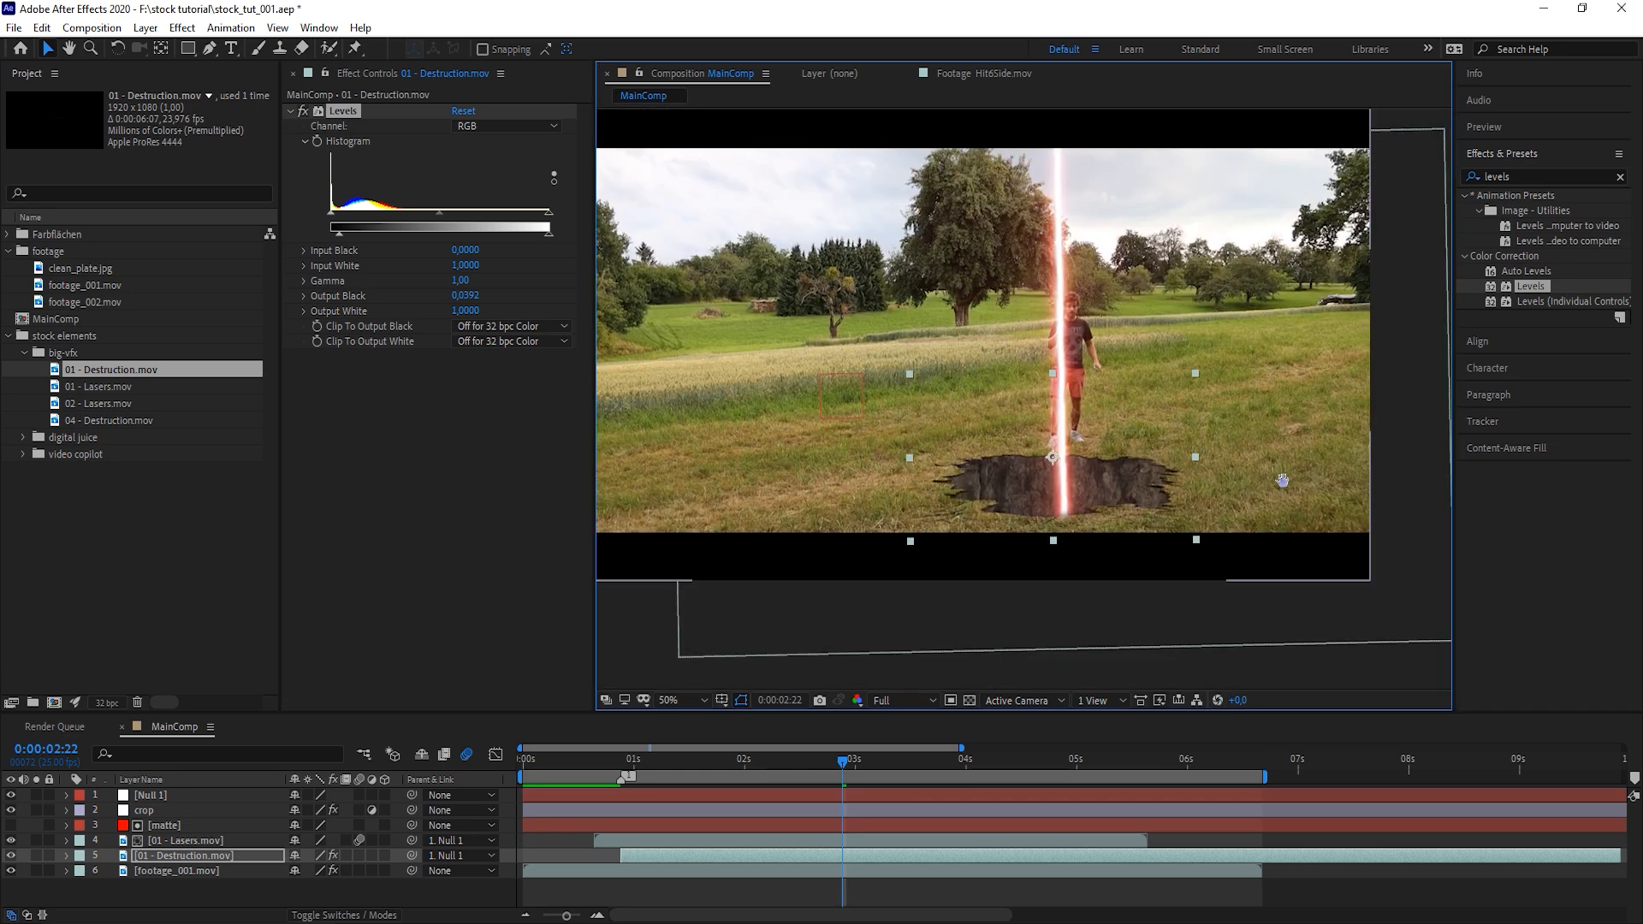
scroll(1224, 537, up, 2)
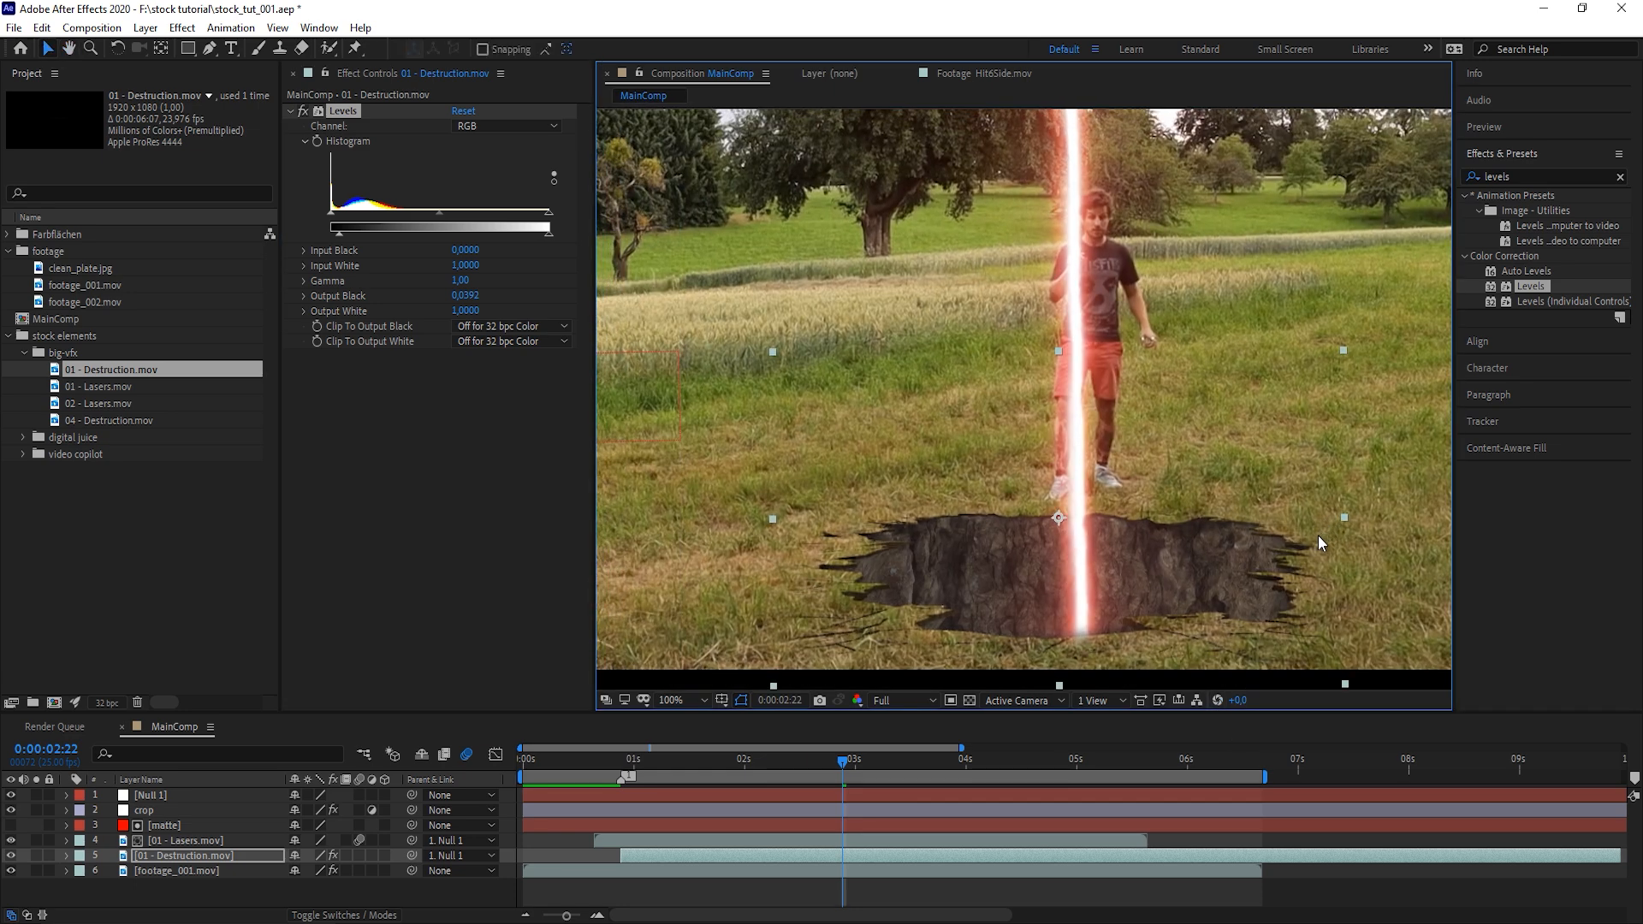
scroll(1318, 536, down, 2)
click(304, 118)
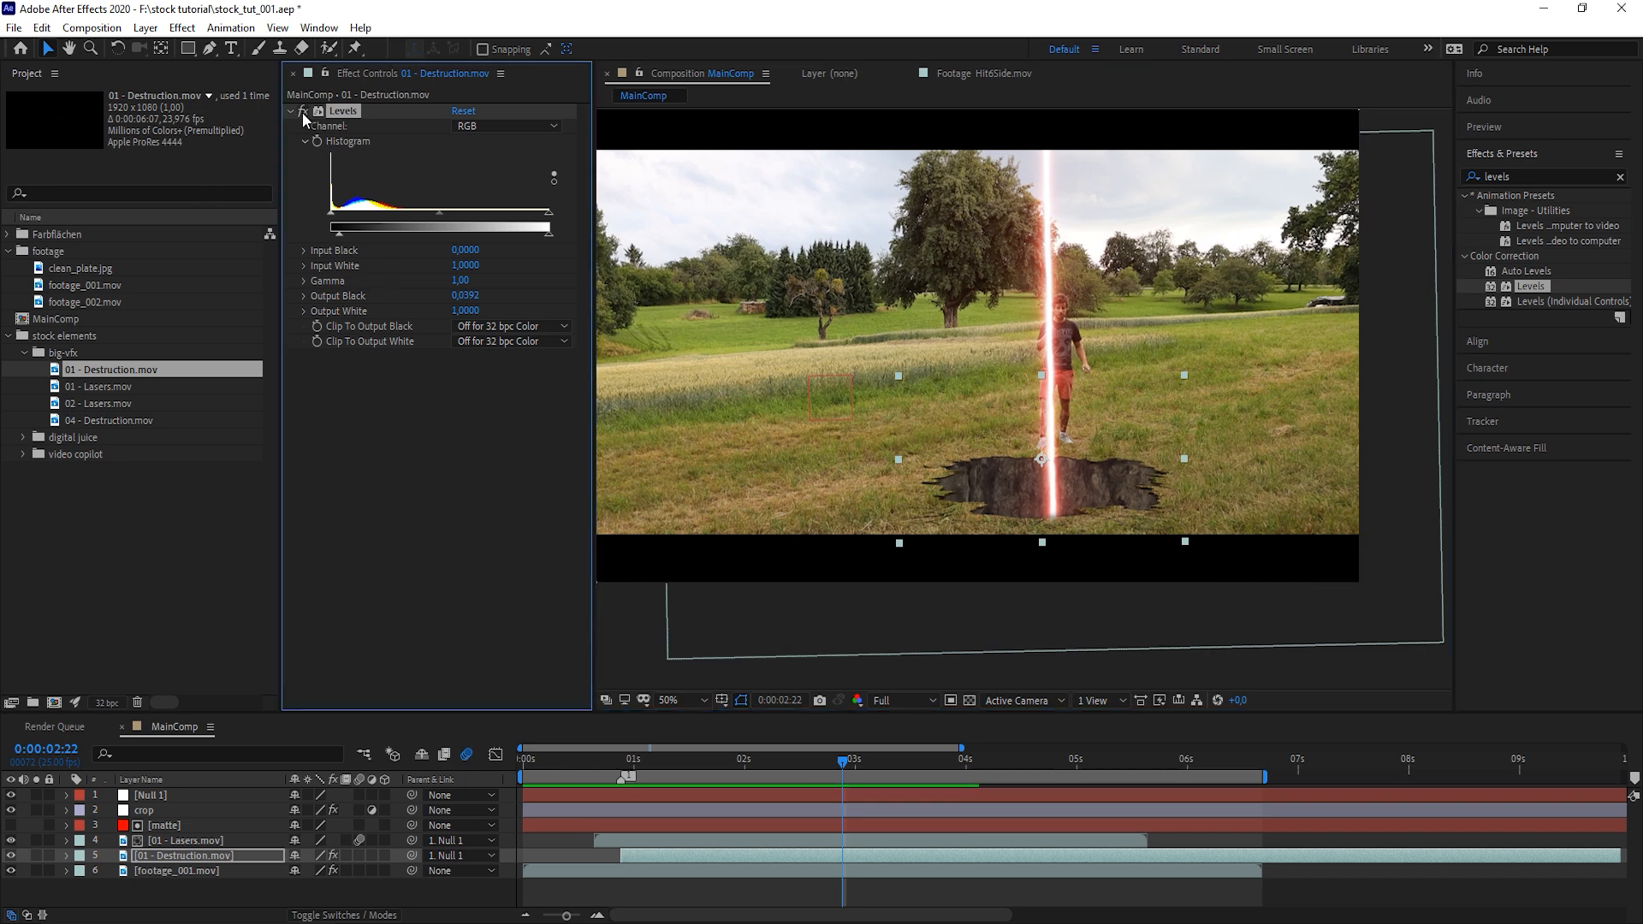
Set the Levels Red Gamma of the destruction layer to 1,03 and save the project
key(period)
click(513, 125)
click(509, 163)
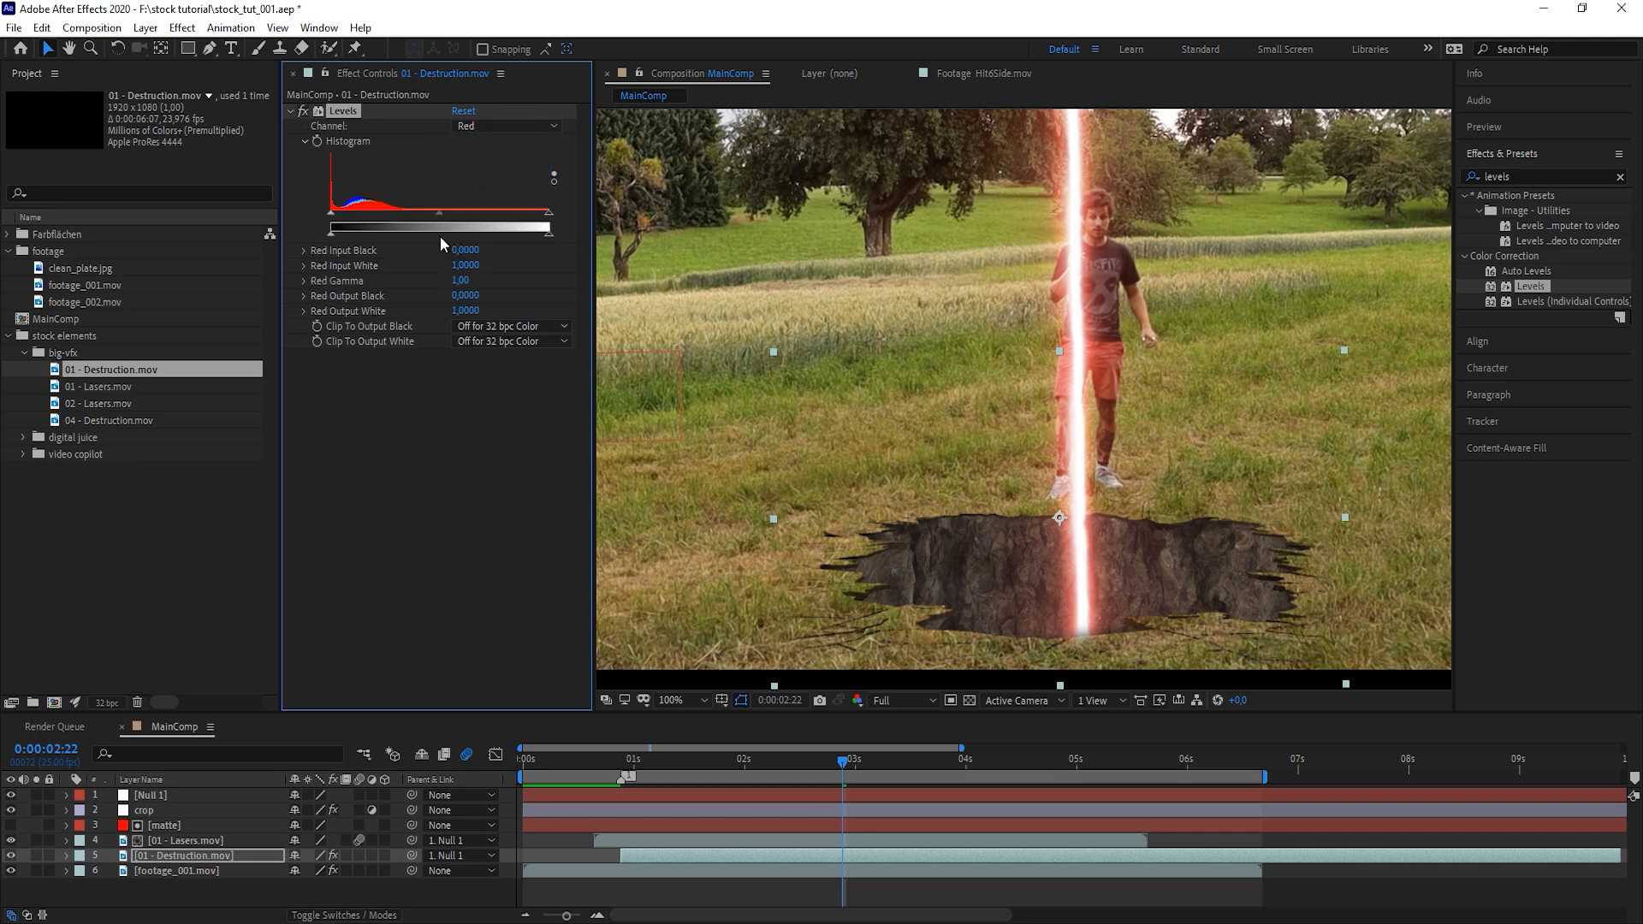
drag(439, 214, 439, 213)
key(comma)
key(ctrl+s)
key(period)
Duplicate the footage_001.mov layer, rename the copy "grass" and solo it
drag(1174, 553, 1095, 321)
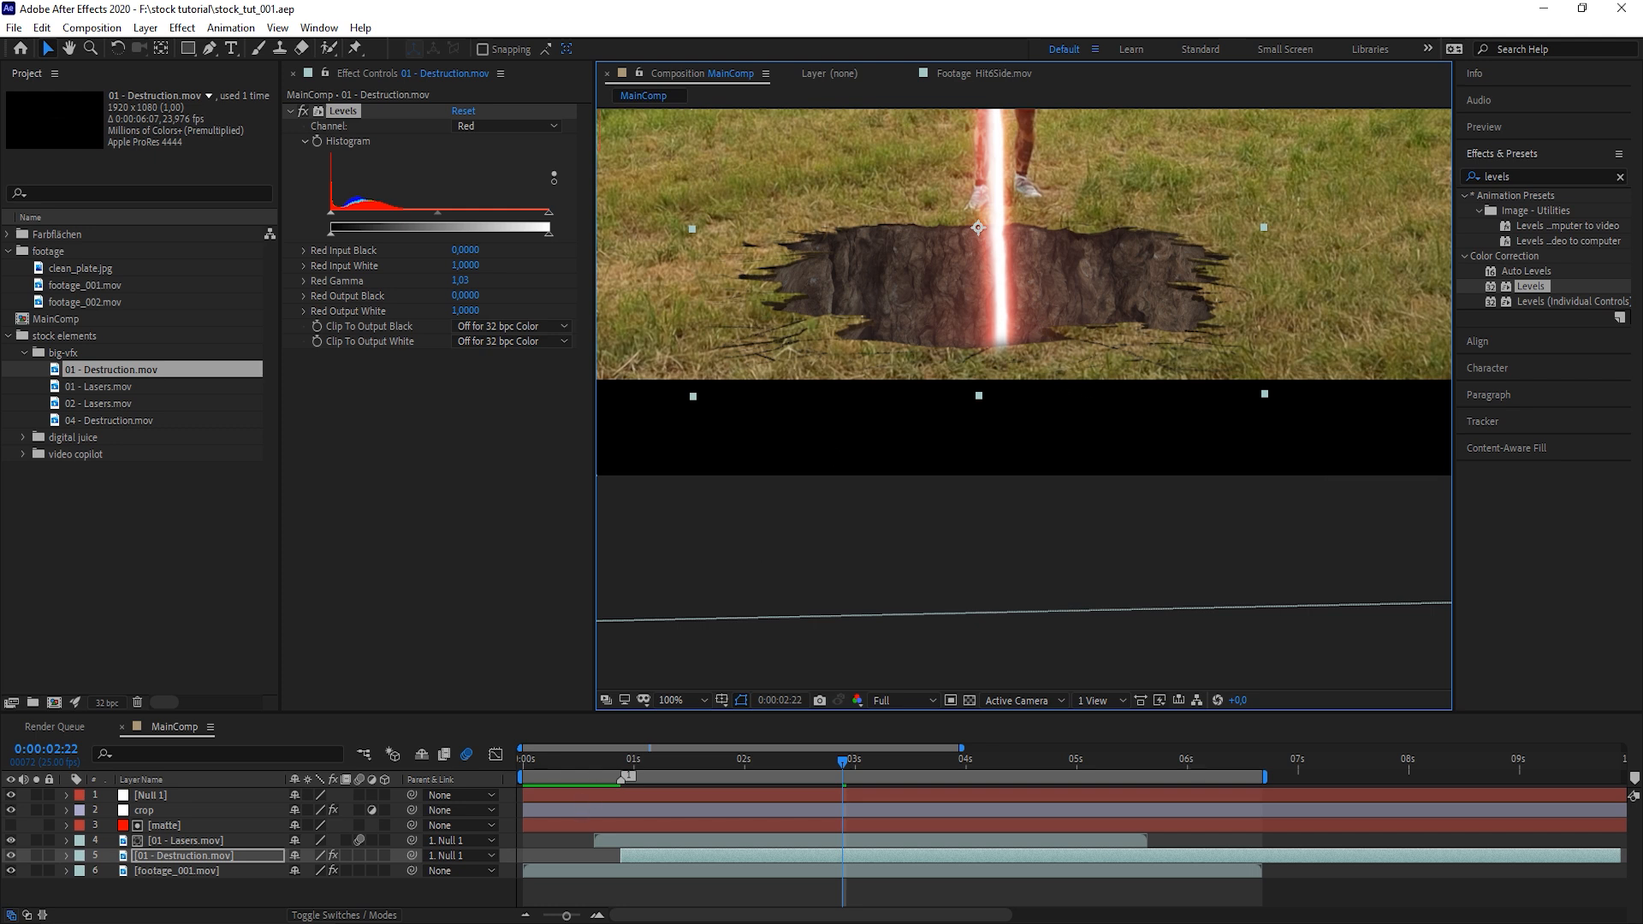
click(202, 870)
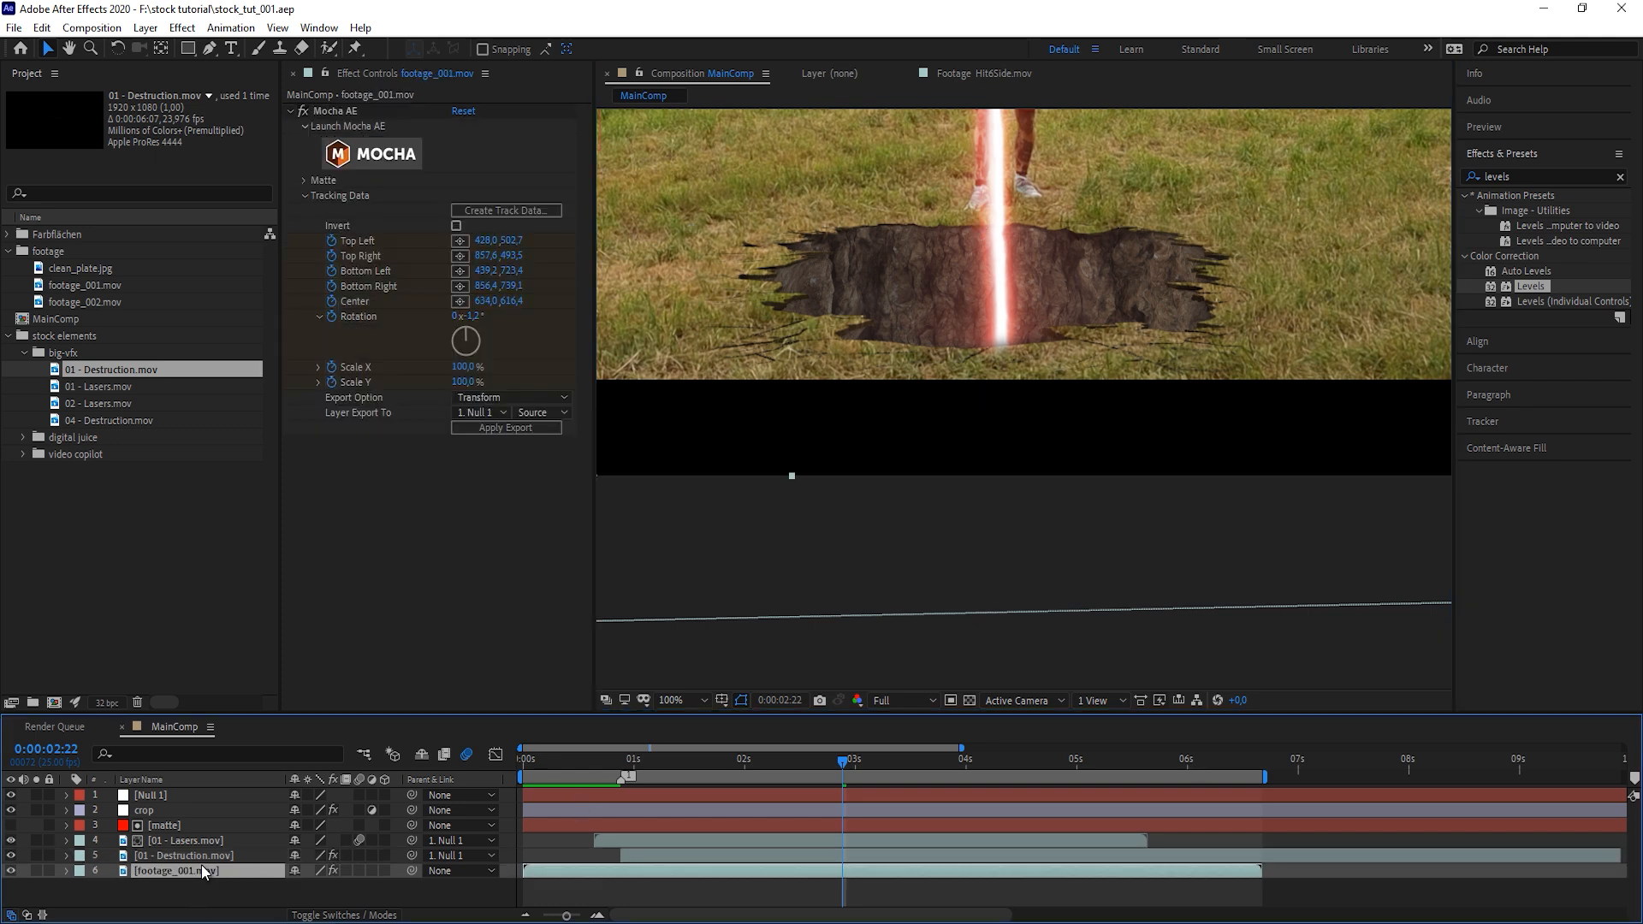
key(ctrl+d)
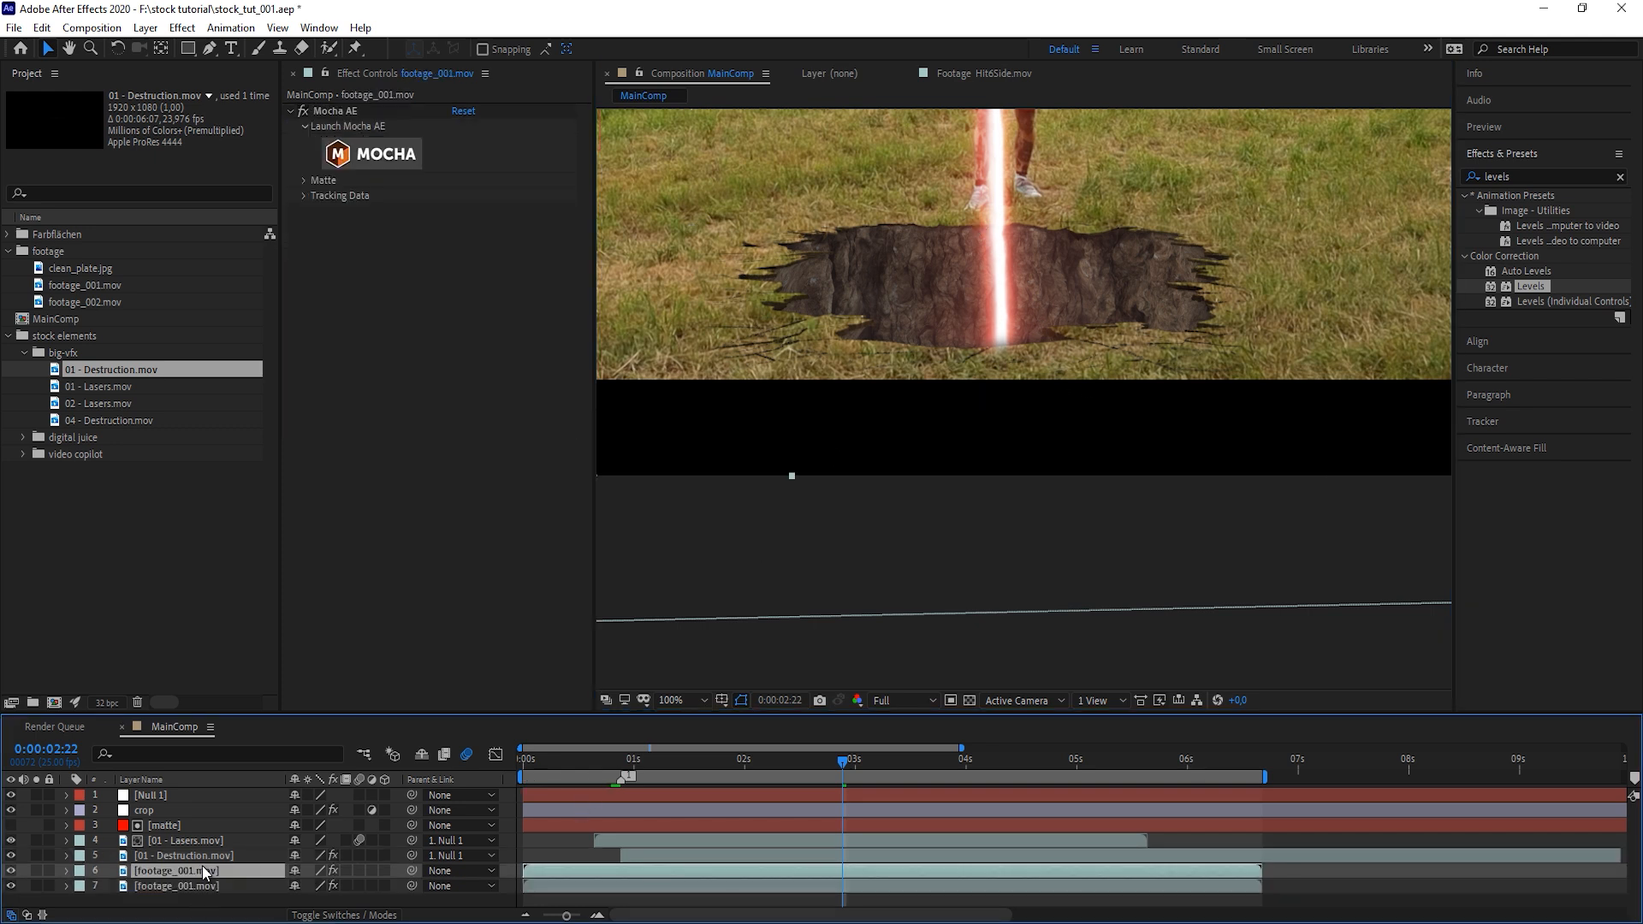
key(Return)
text(crass)
key(Return)
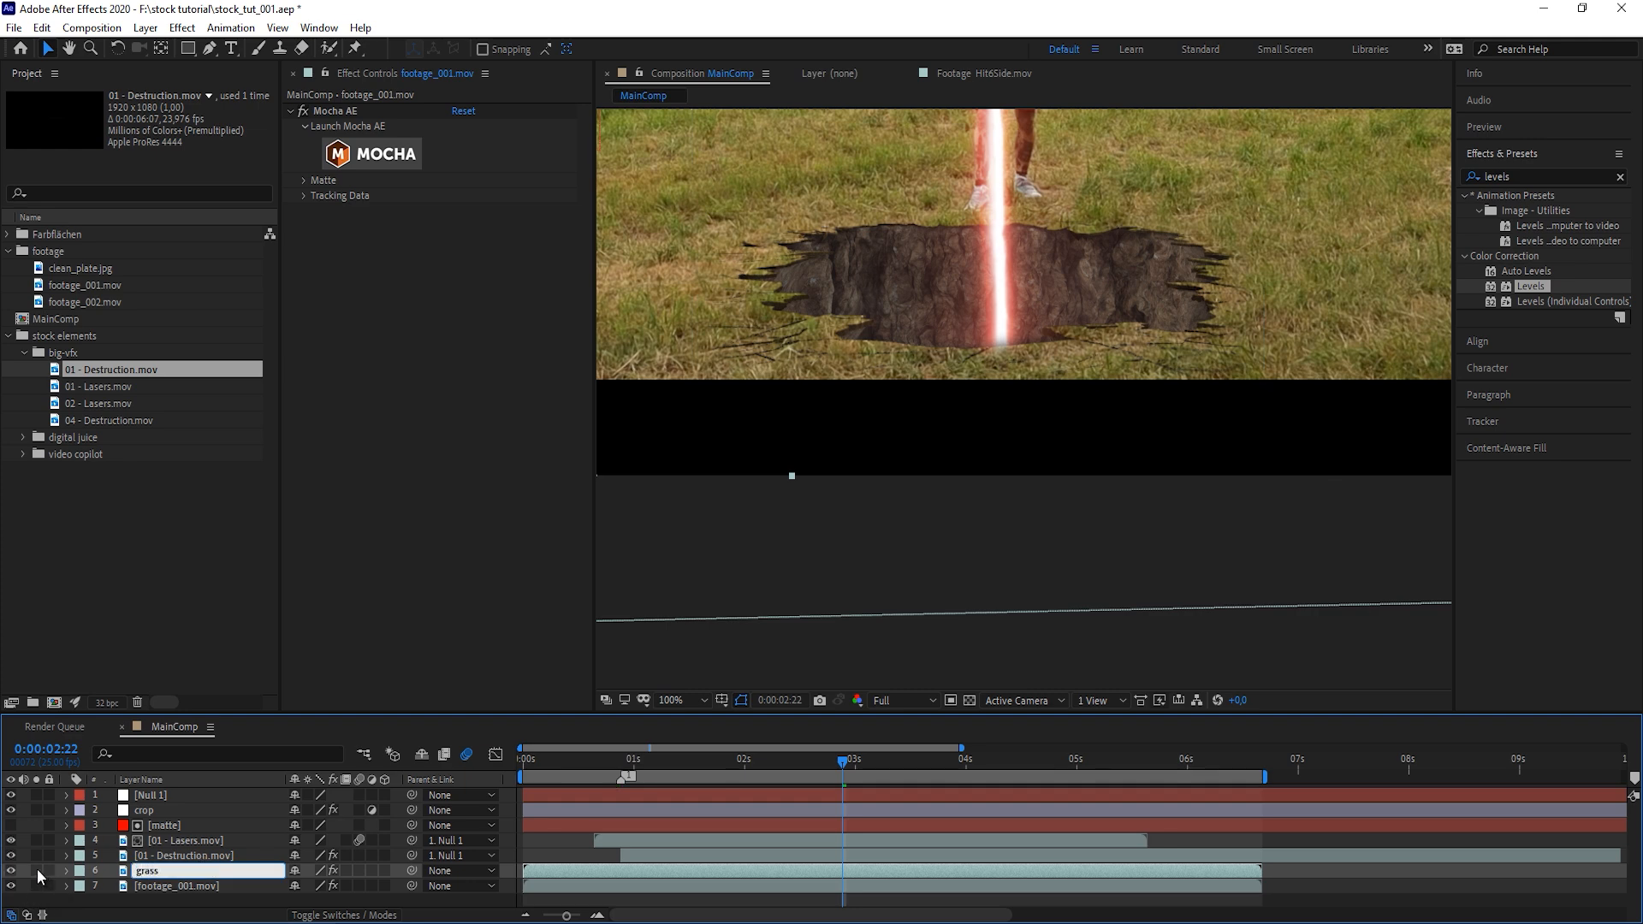
click(36, 870)
Duplicate the 01 - Destruction.mov layer, rename the lower copy "grass matte" and solo it
click(208, 850)
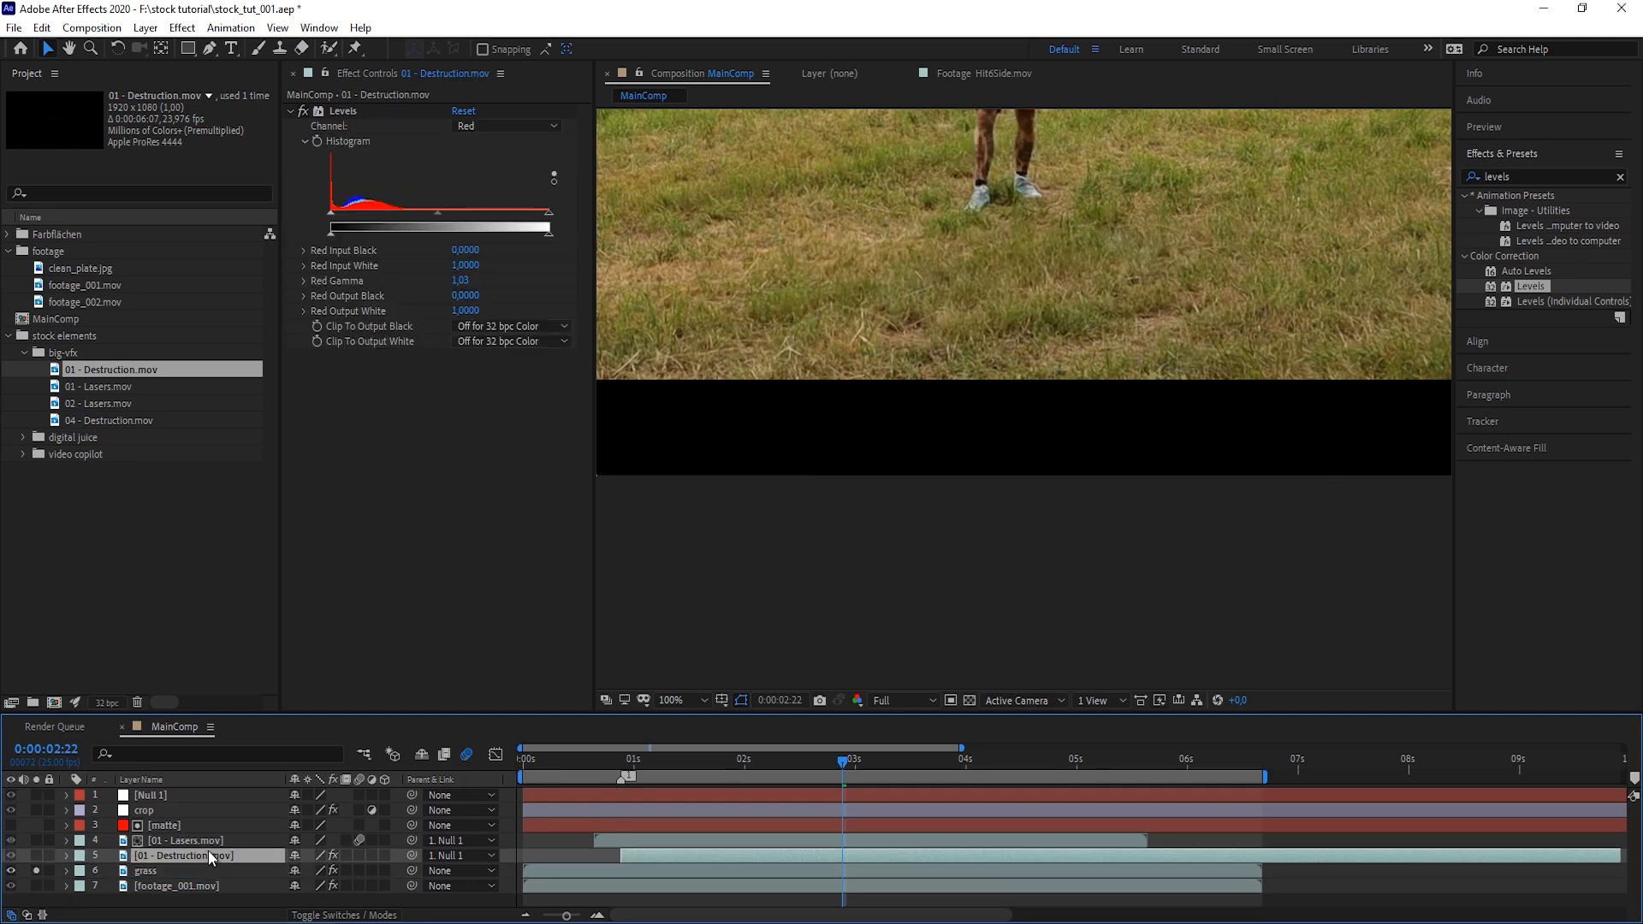
key(ctrl+d)
key(Return)
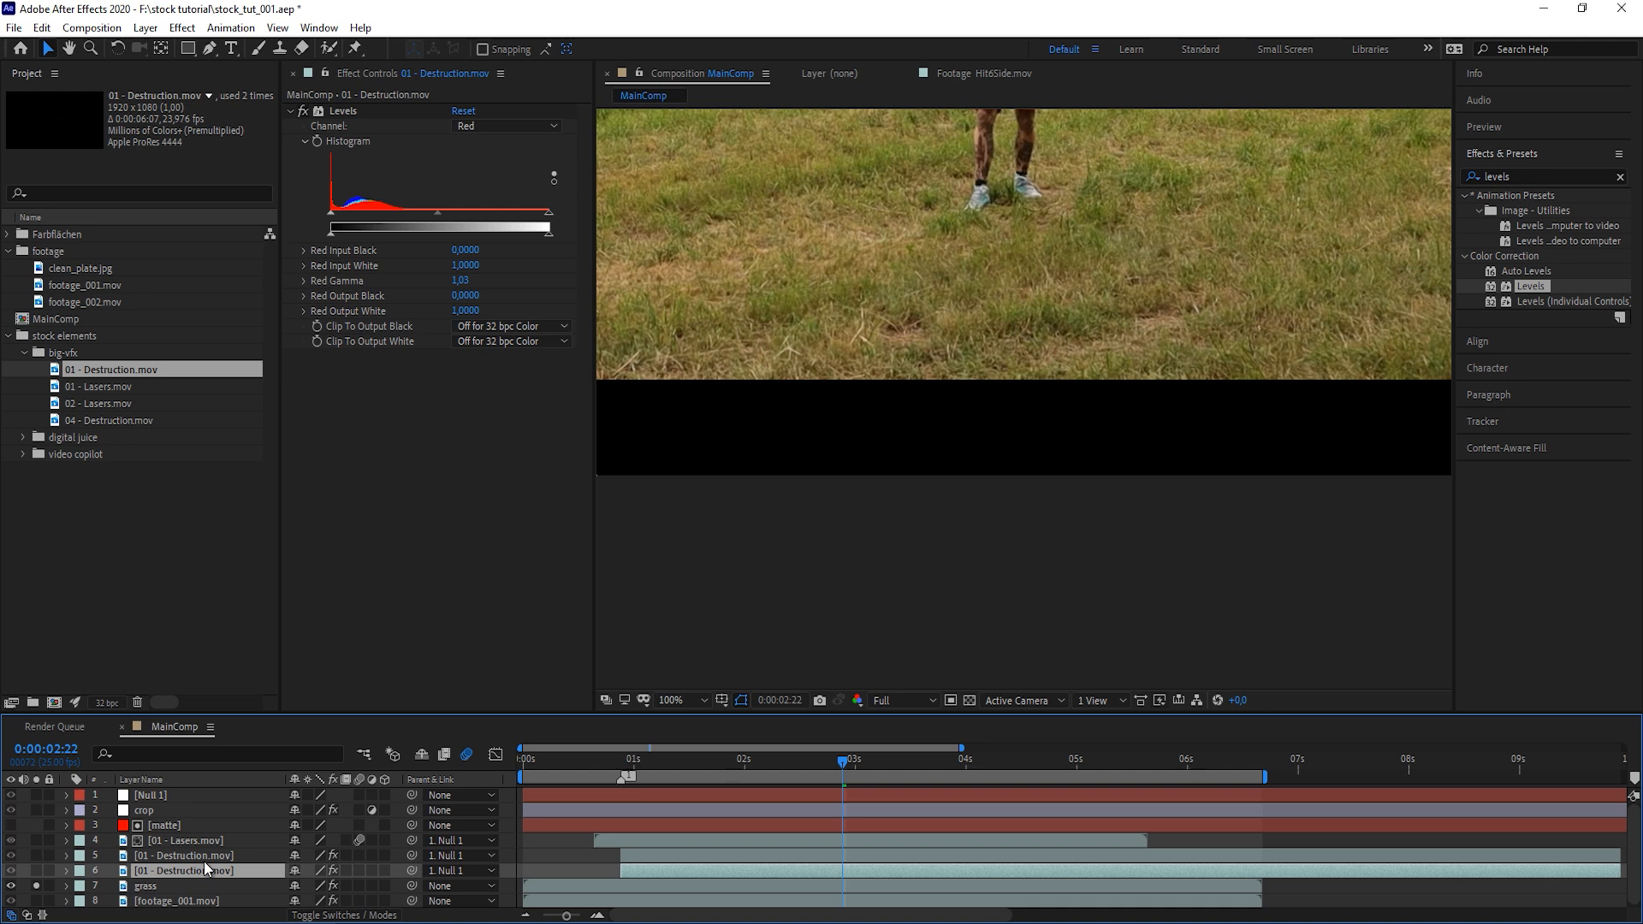
text(grass matte)
key(Return)
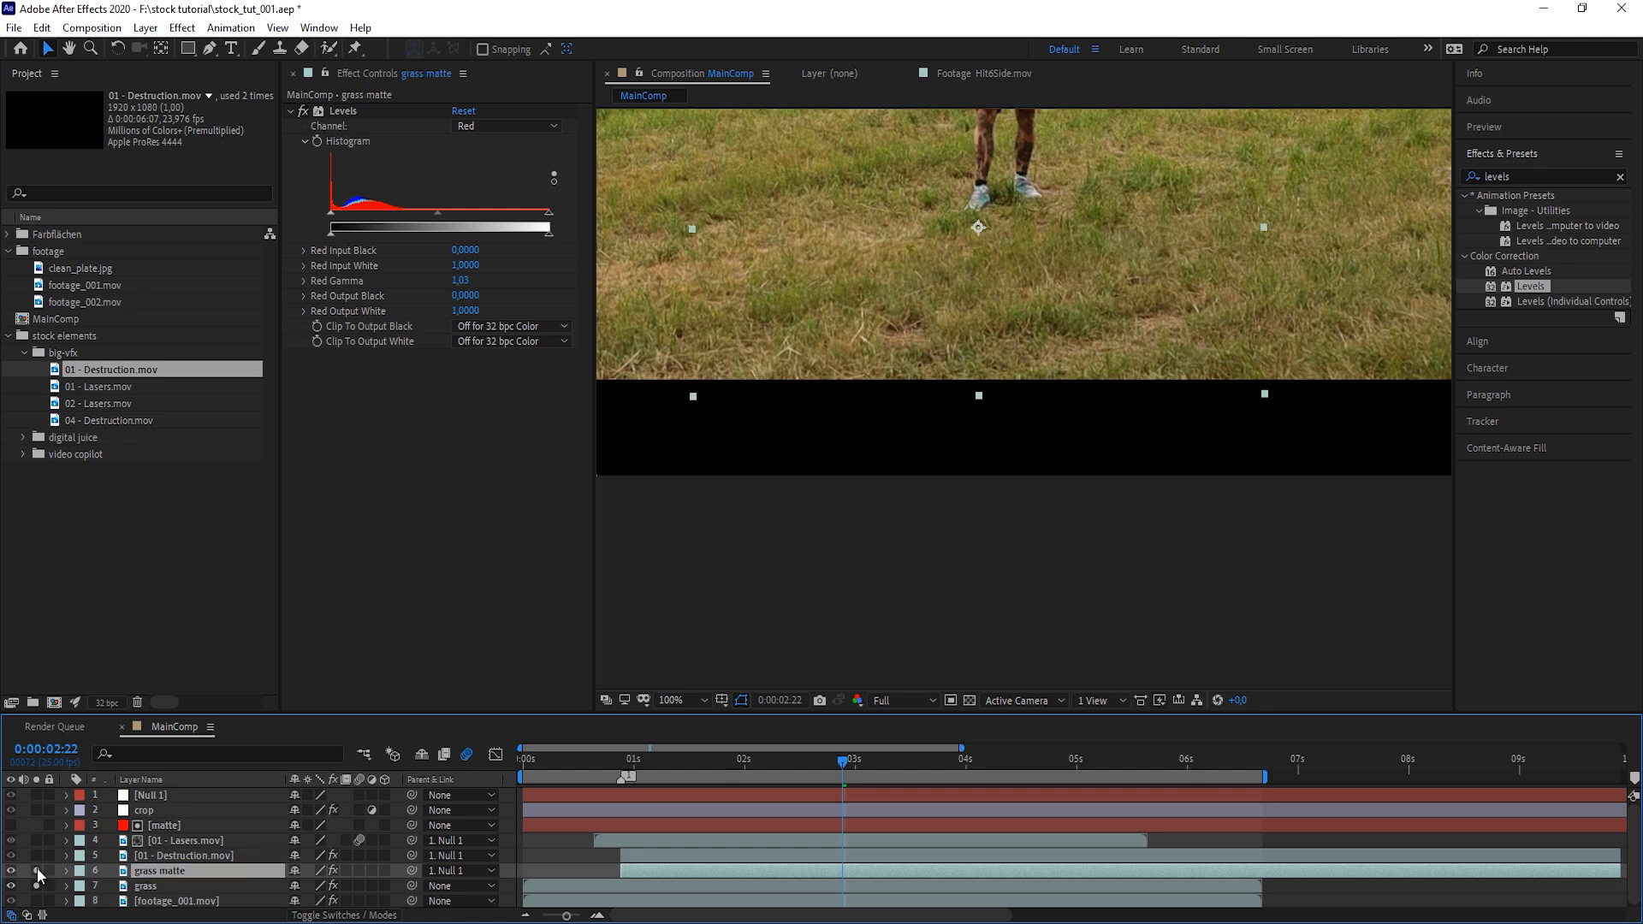
click(36, 870)
Set the grass layer's track matte to Alpha Inverted Matte "grass matte" and inspect the cut-out edge around the hole
click(162, 886)
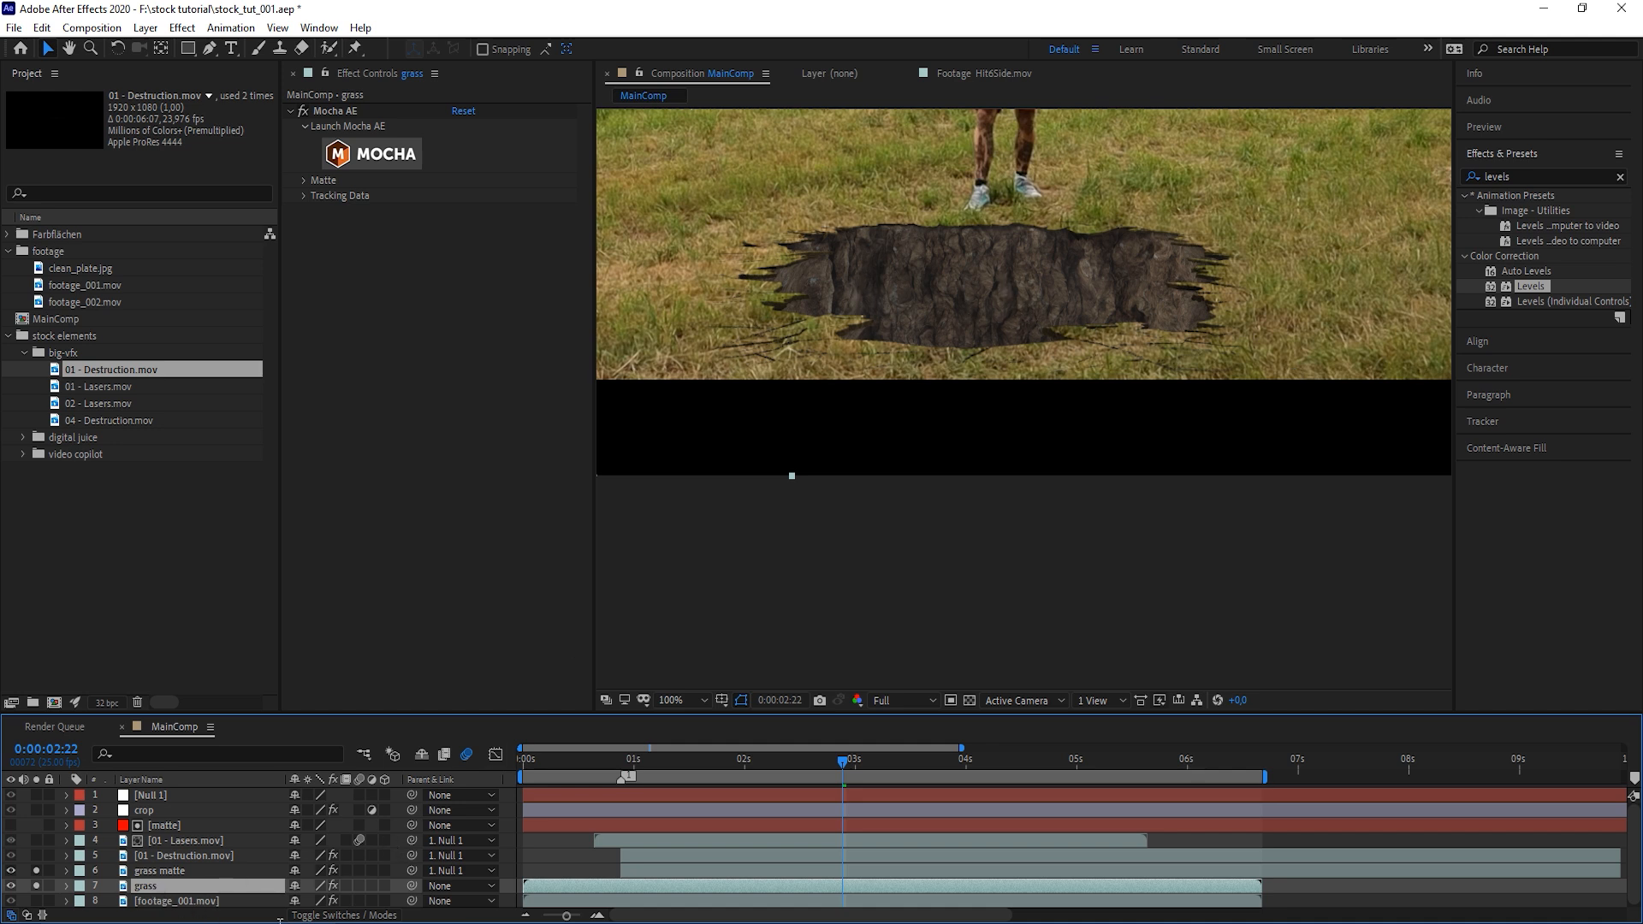
click(365, 916)
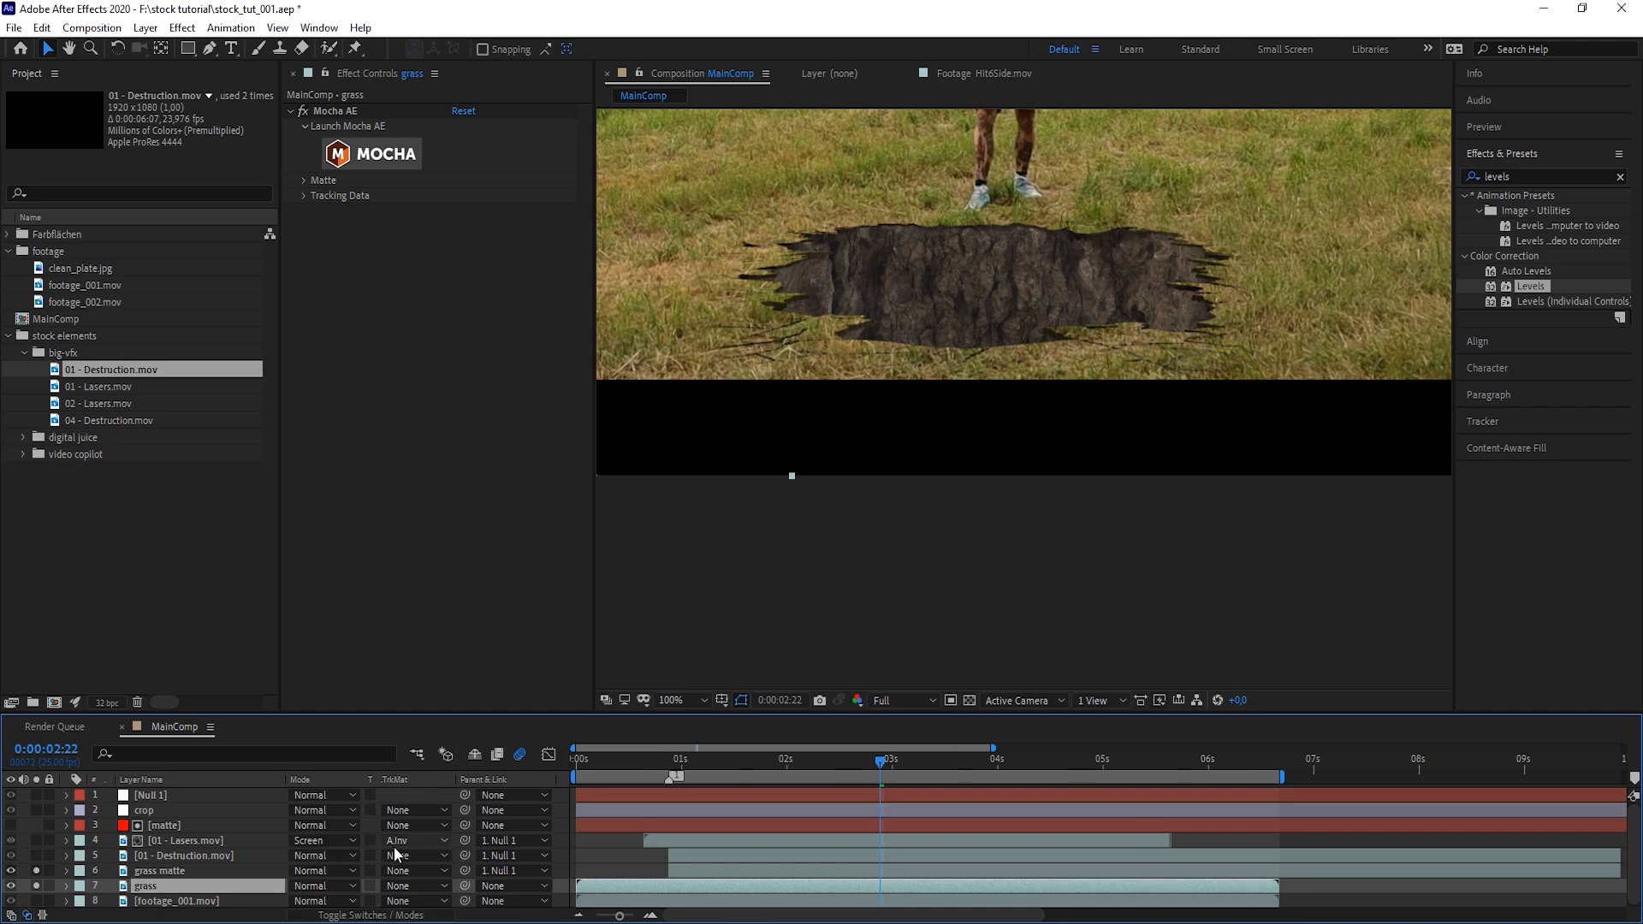
click(415, 885)
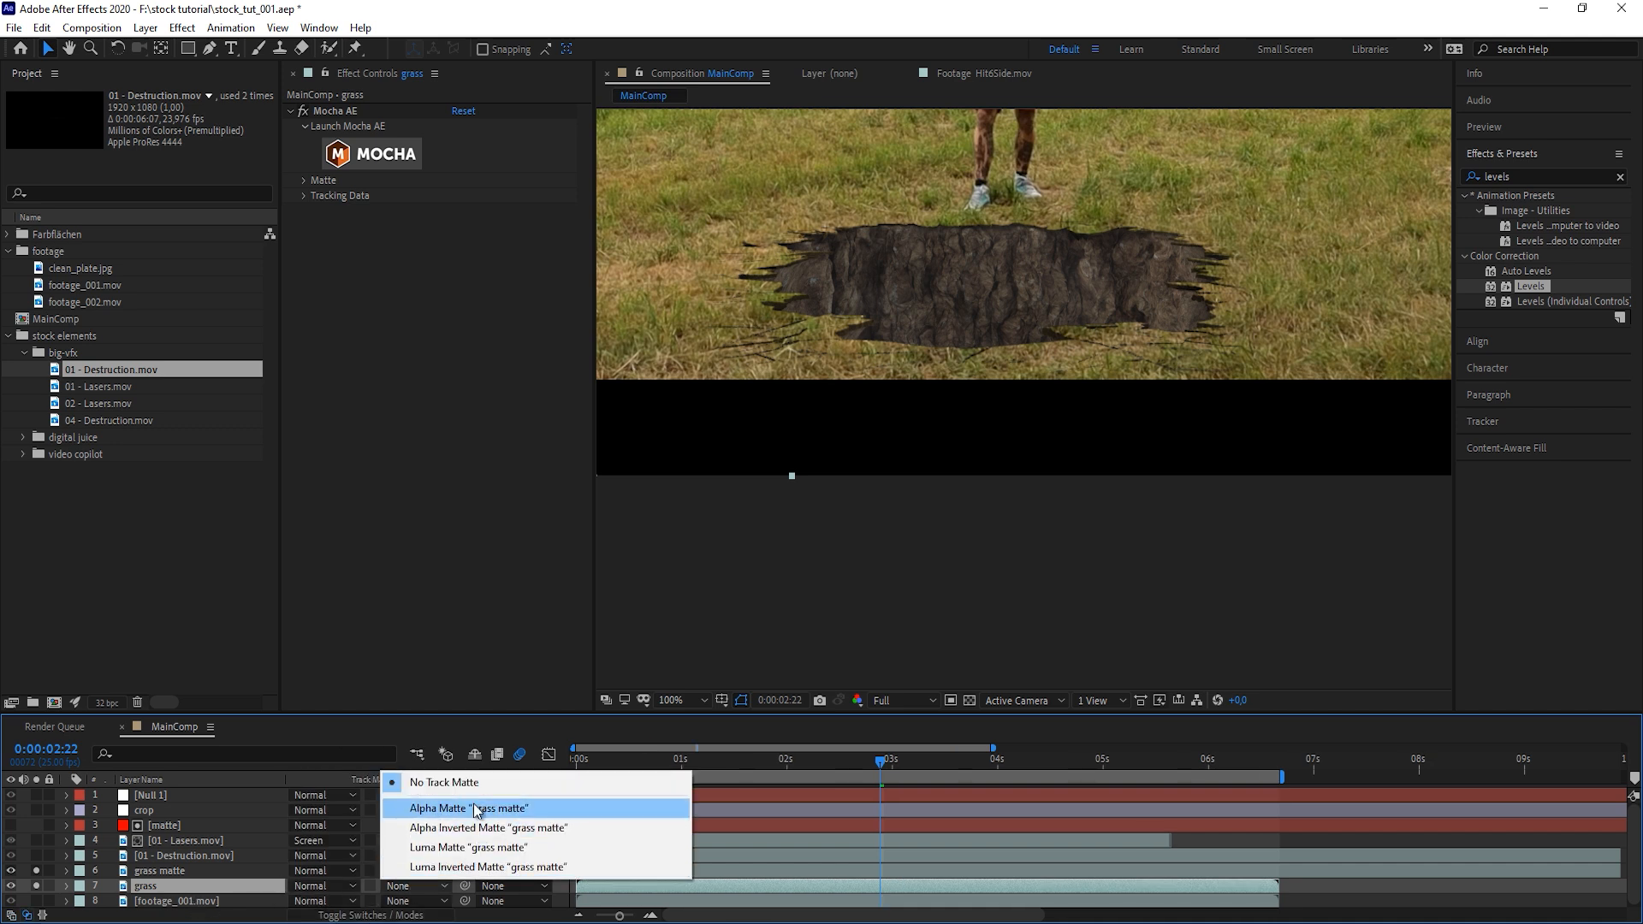
click(473, 807)
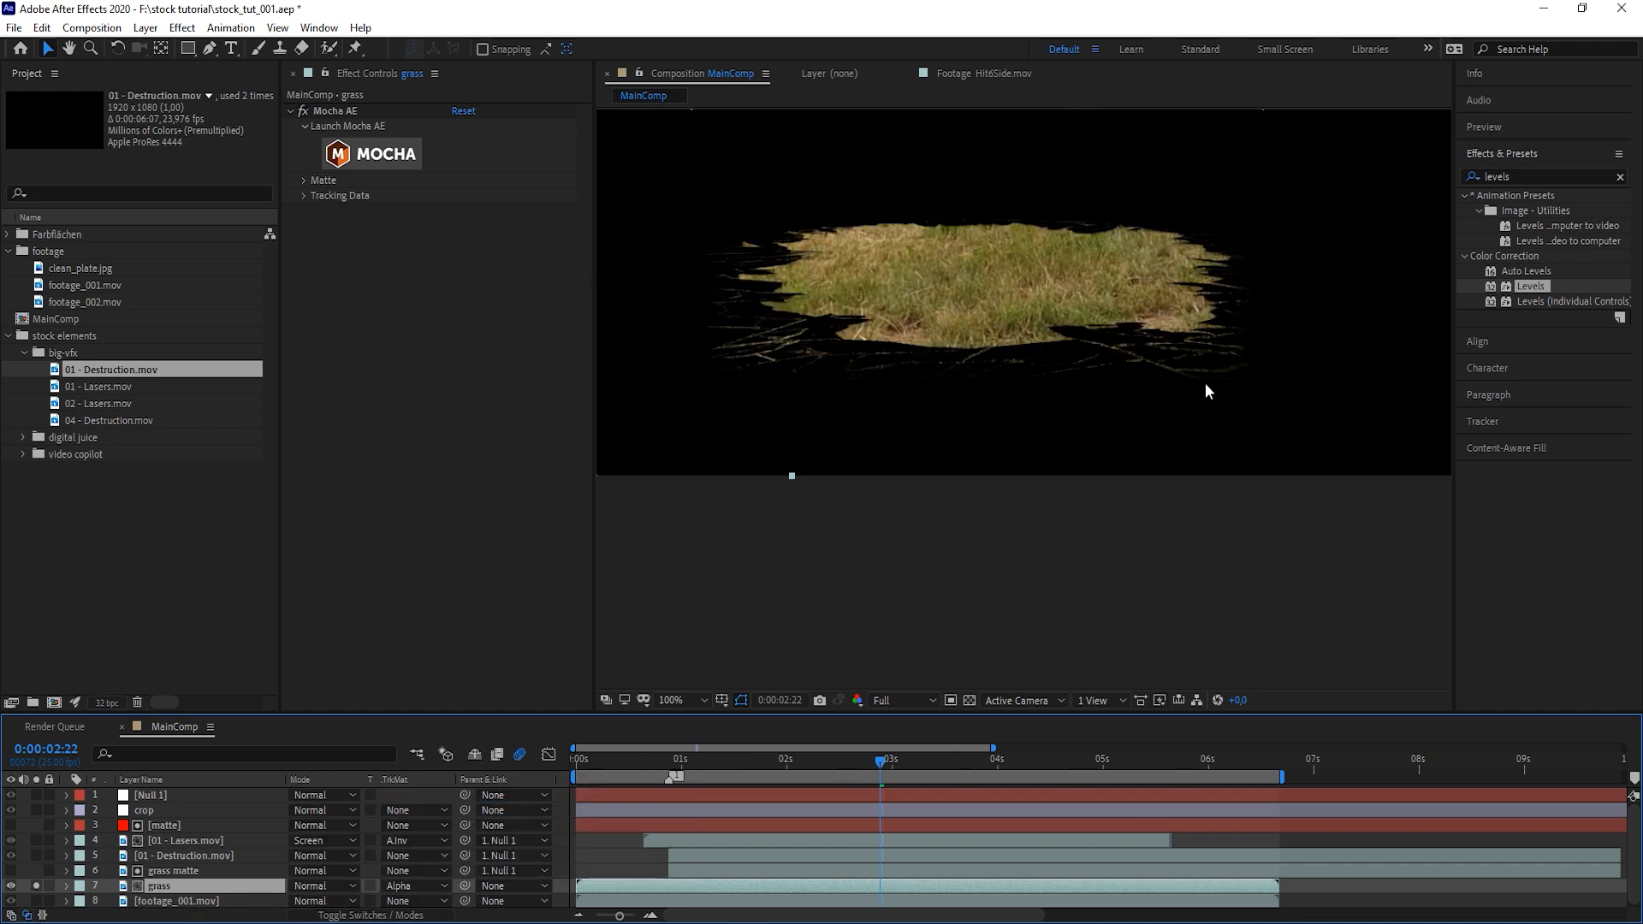
click(421, 887)
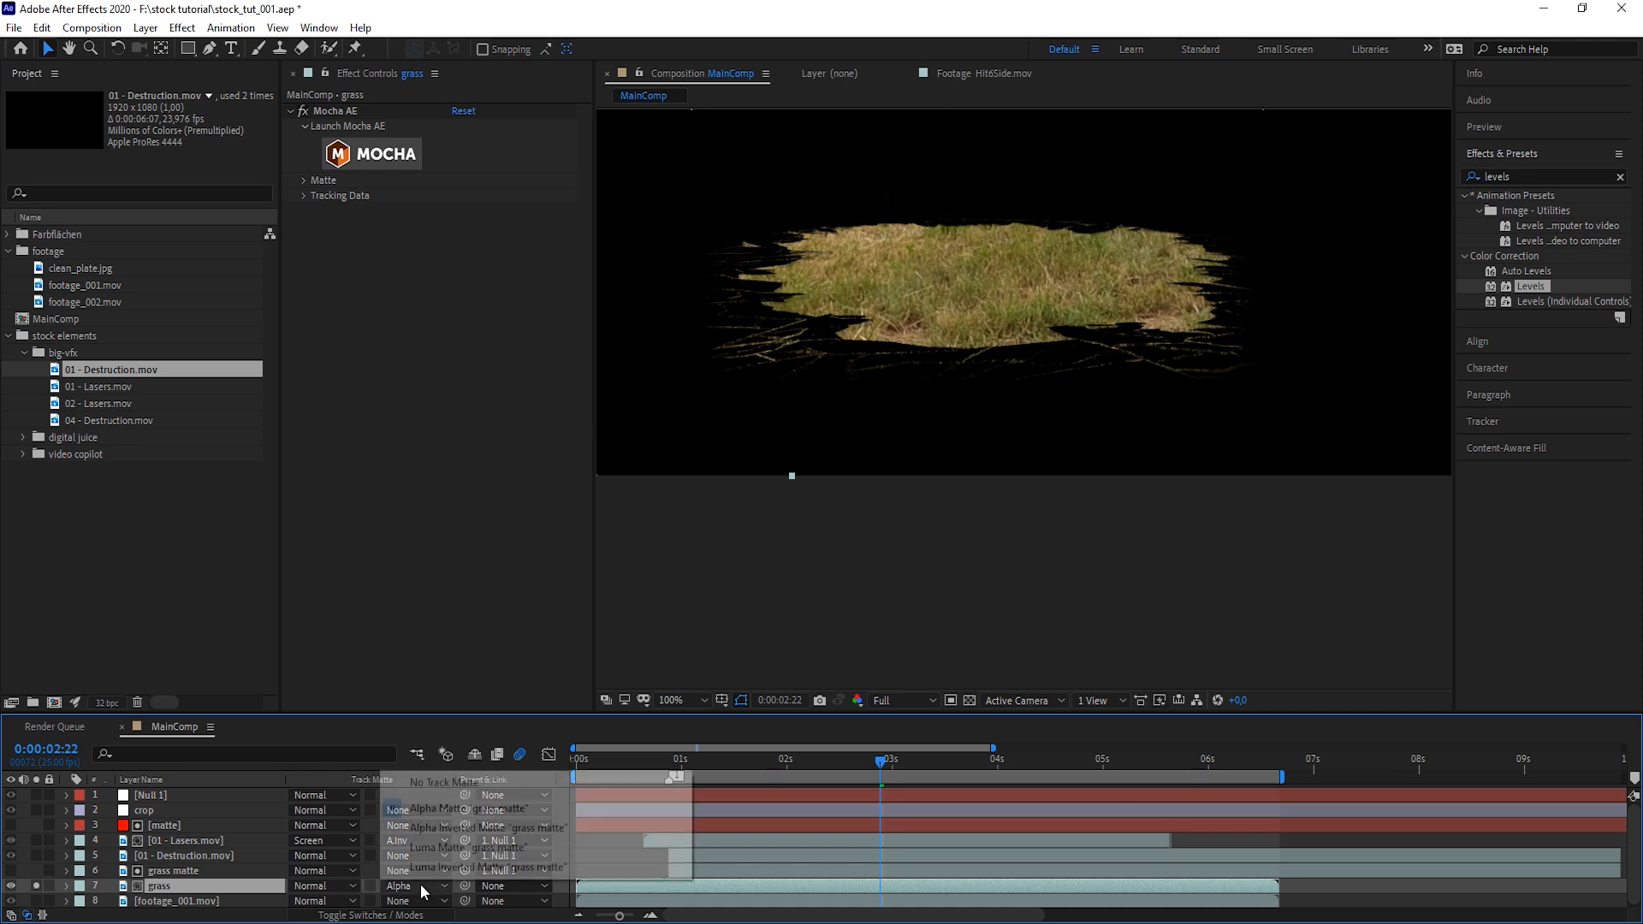
click(462, 827)
scroll(1162, 305, down, 2)
scroll(1127, 352, up, 2)
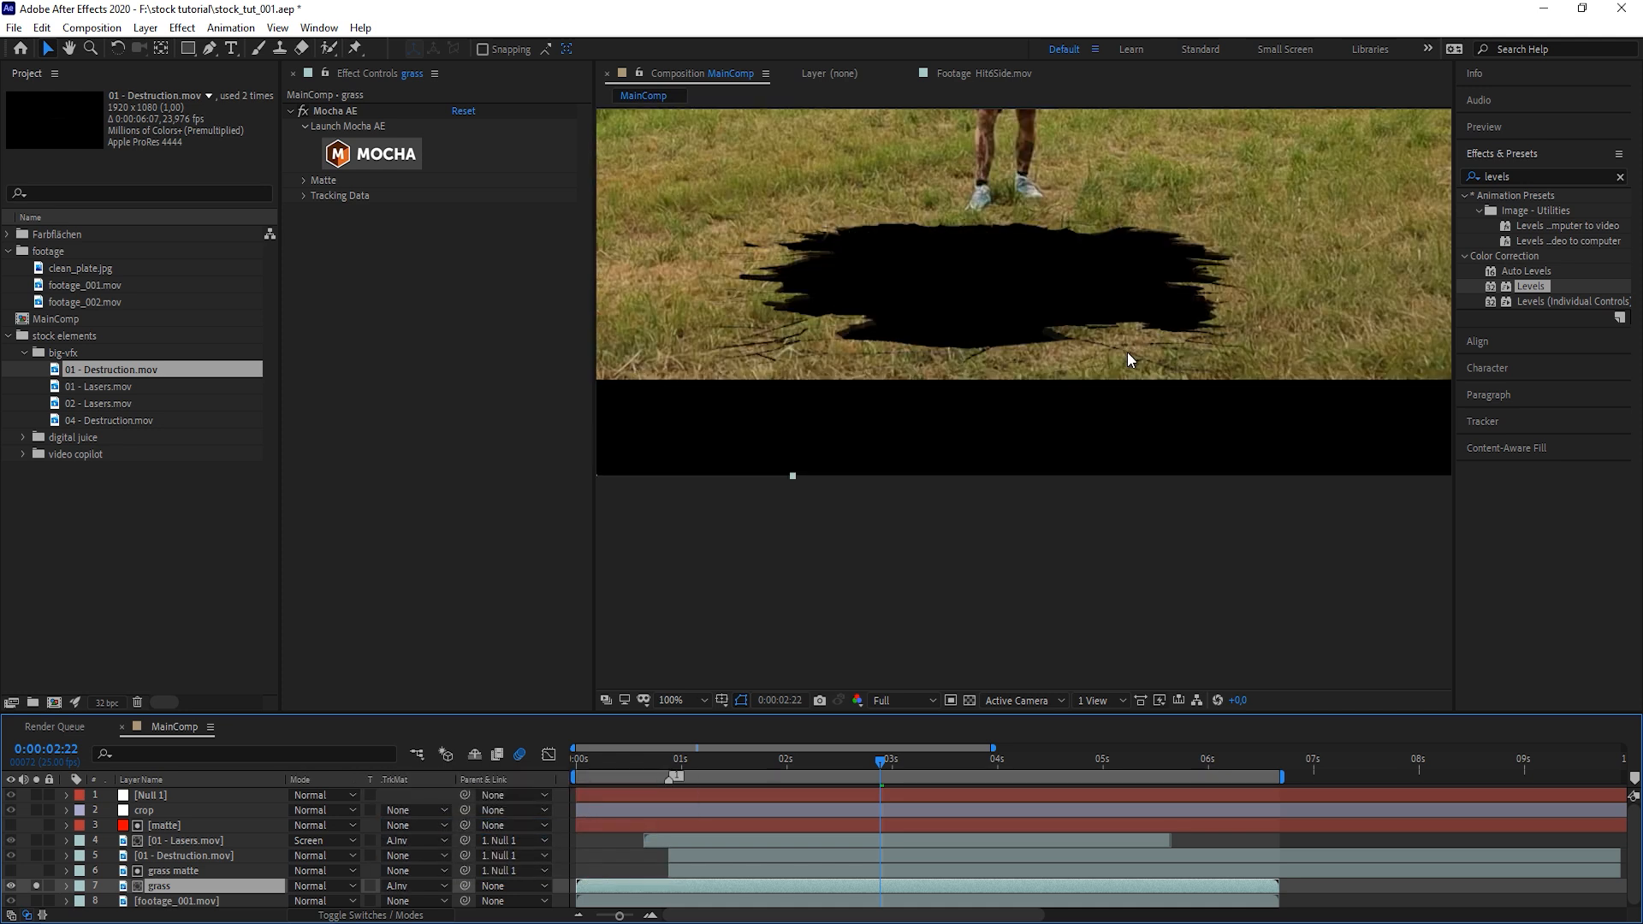
scroll(907, 343, up, 2)
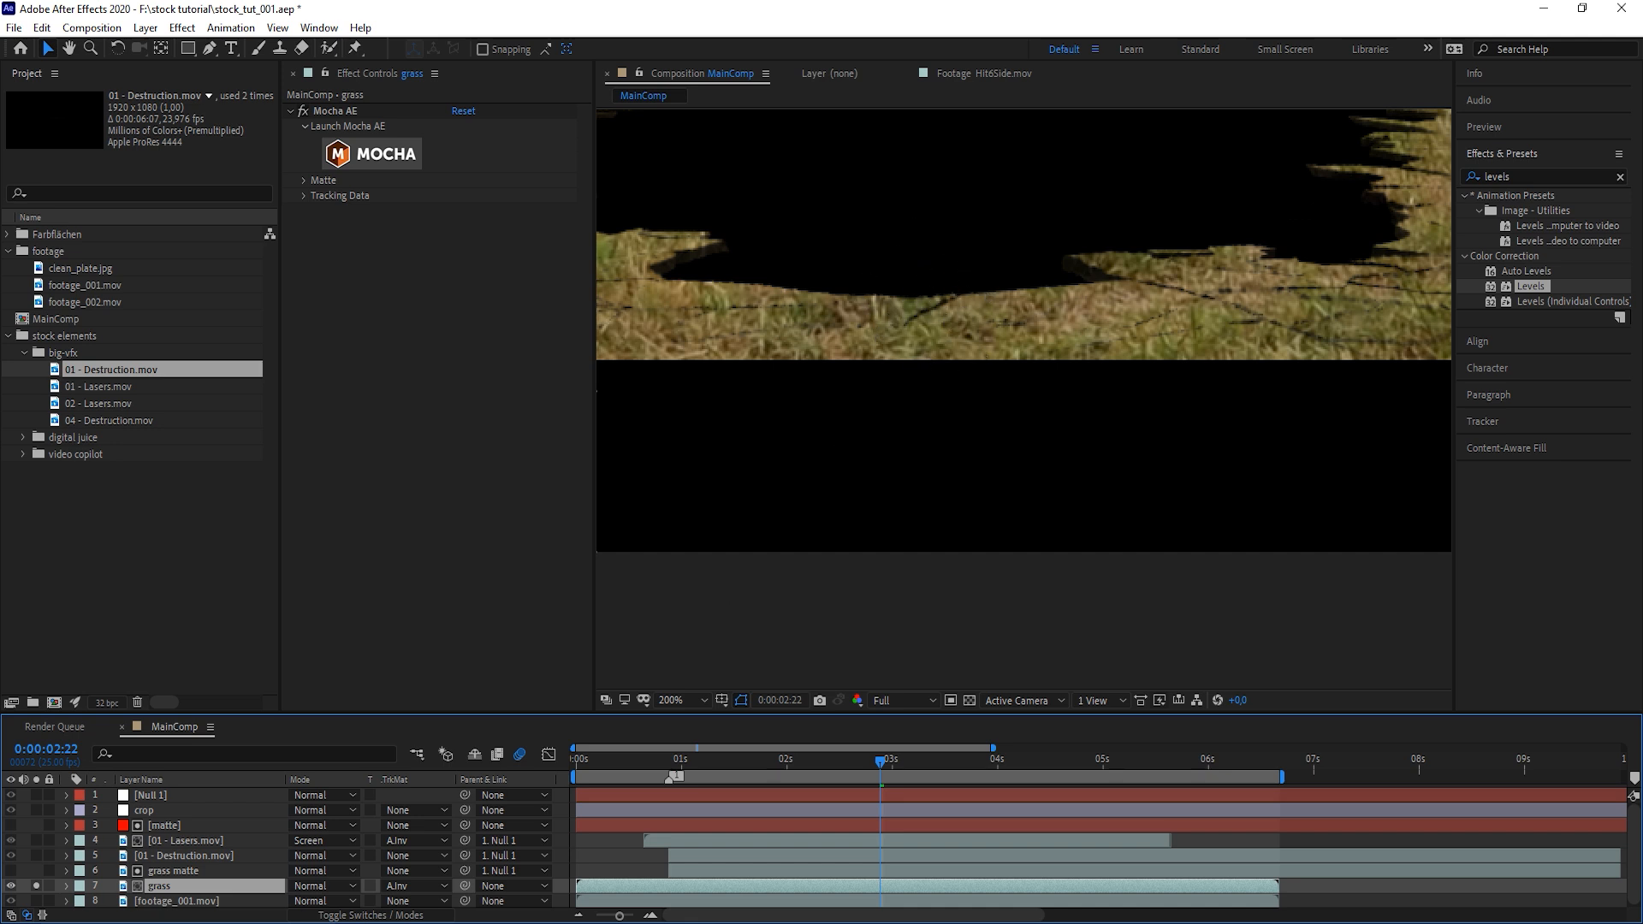
click(177, 871)
scroll(931, 388, down, 2)
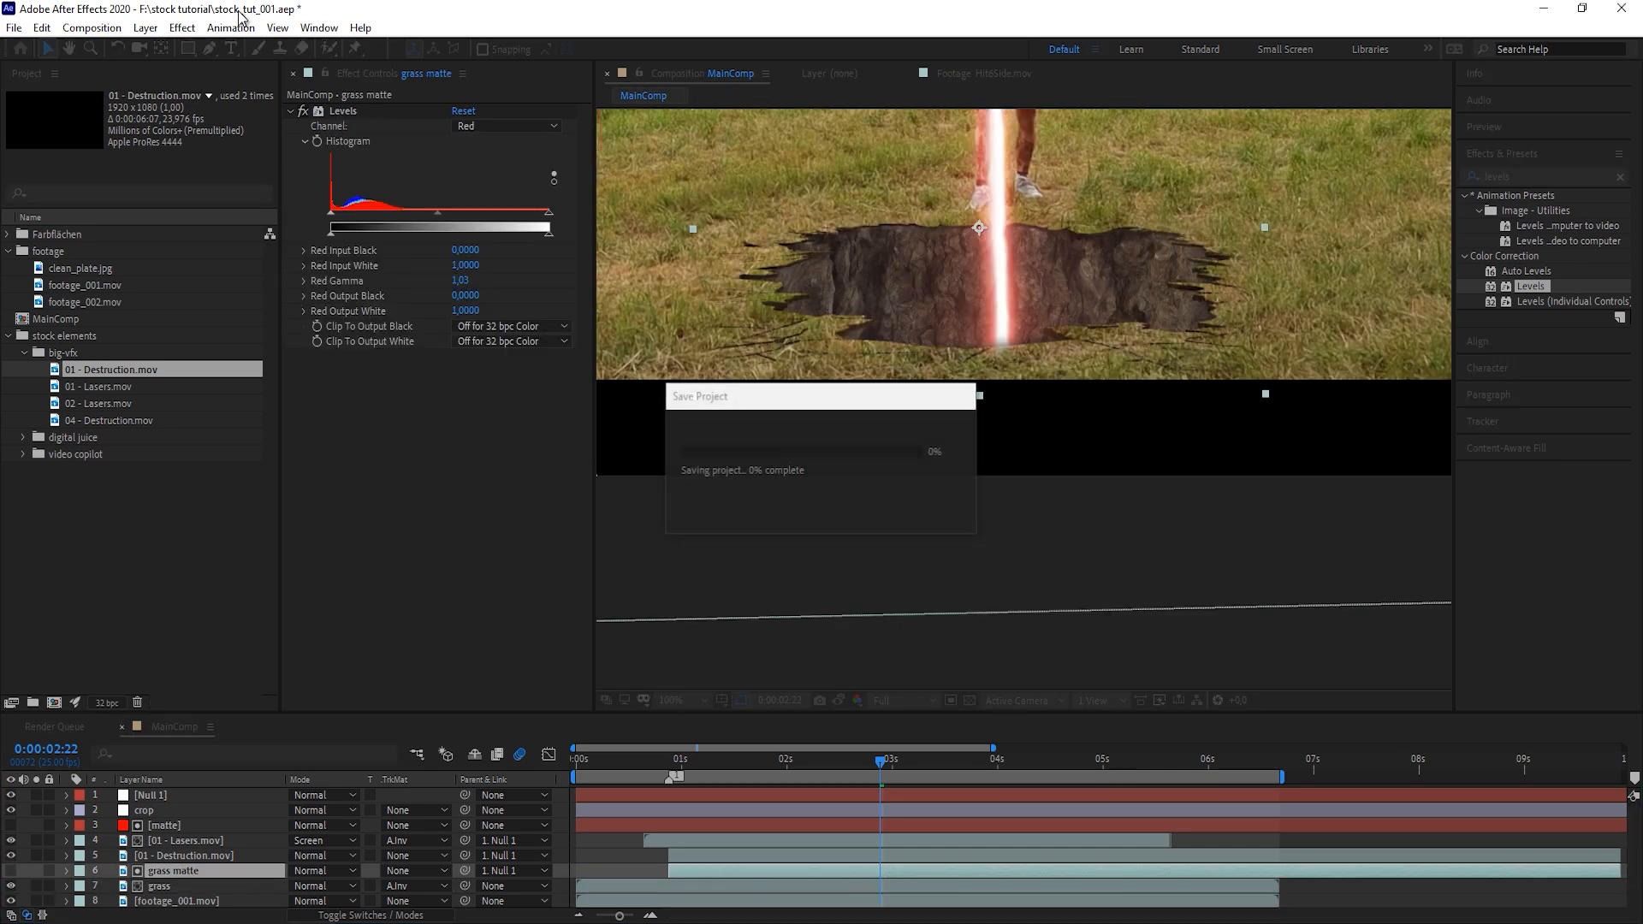
Create a new composition named "roughen" and add a full-frame red solid to it
click(92, 27)
click(94, 44)
text(roughen)
key(Return)
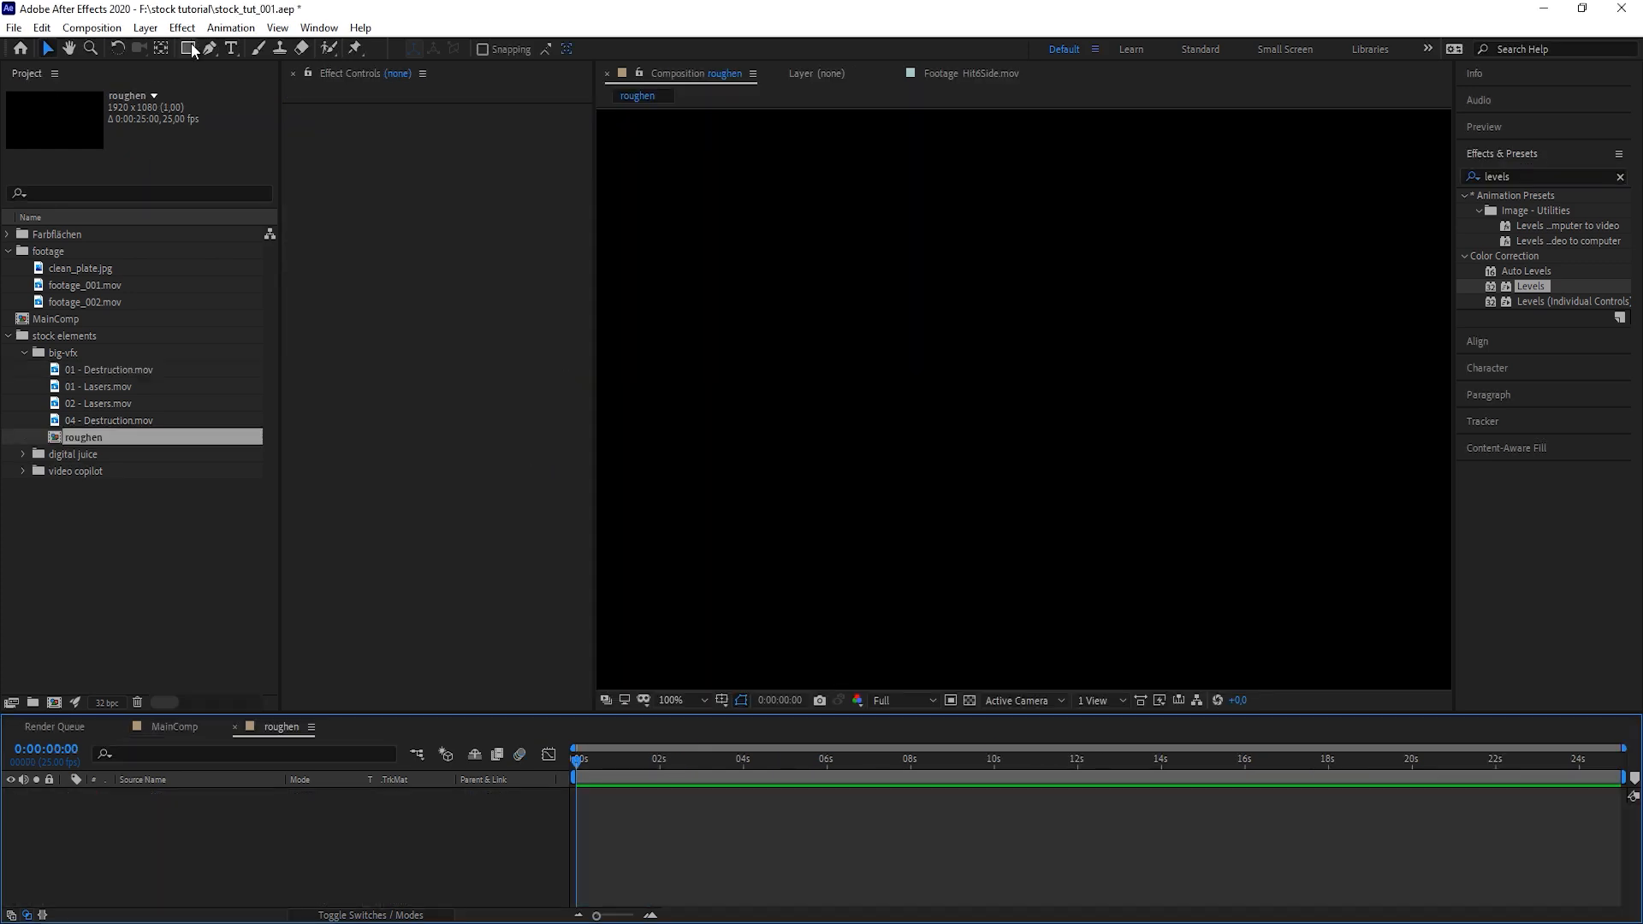
click(188, 48)
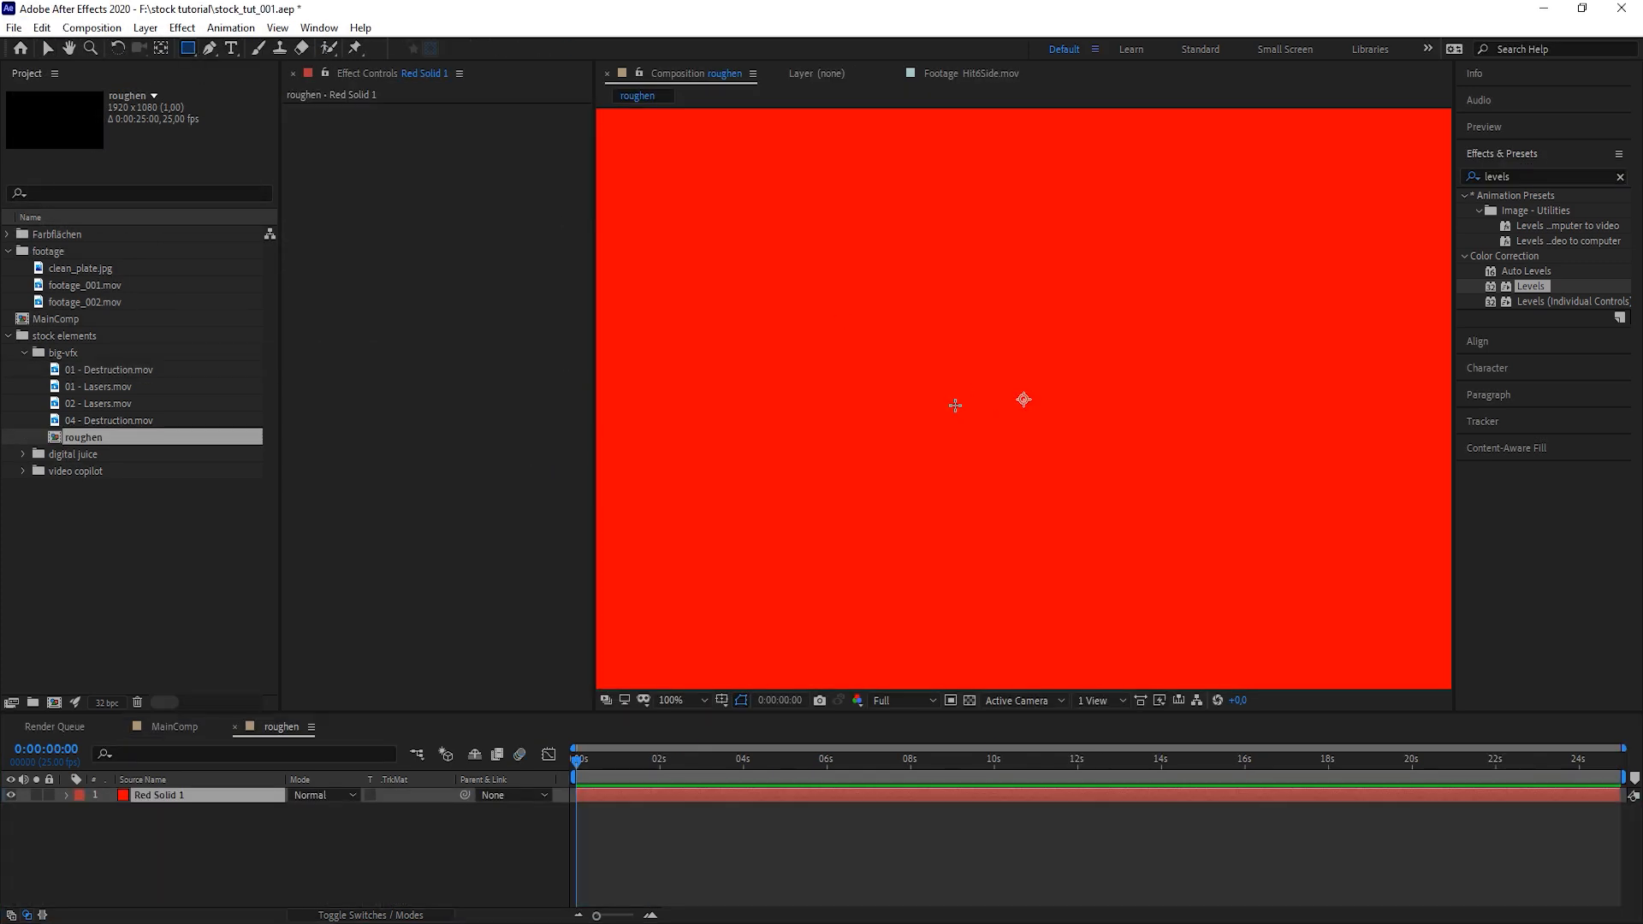
Mask the red solid to a wide rectangle in the middle of the frame and apply the Roughen Edges effect
mouse_move(854, 356)
mouse_down()
mouse_move(1038, 425)
mouse_move(1195, 435)
mouse_up()
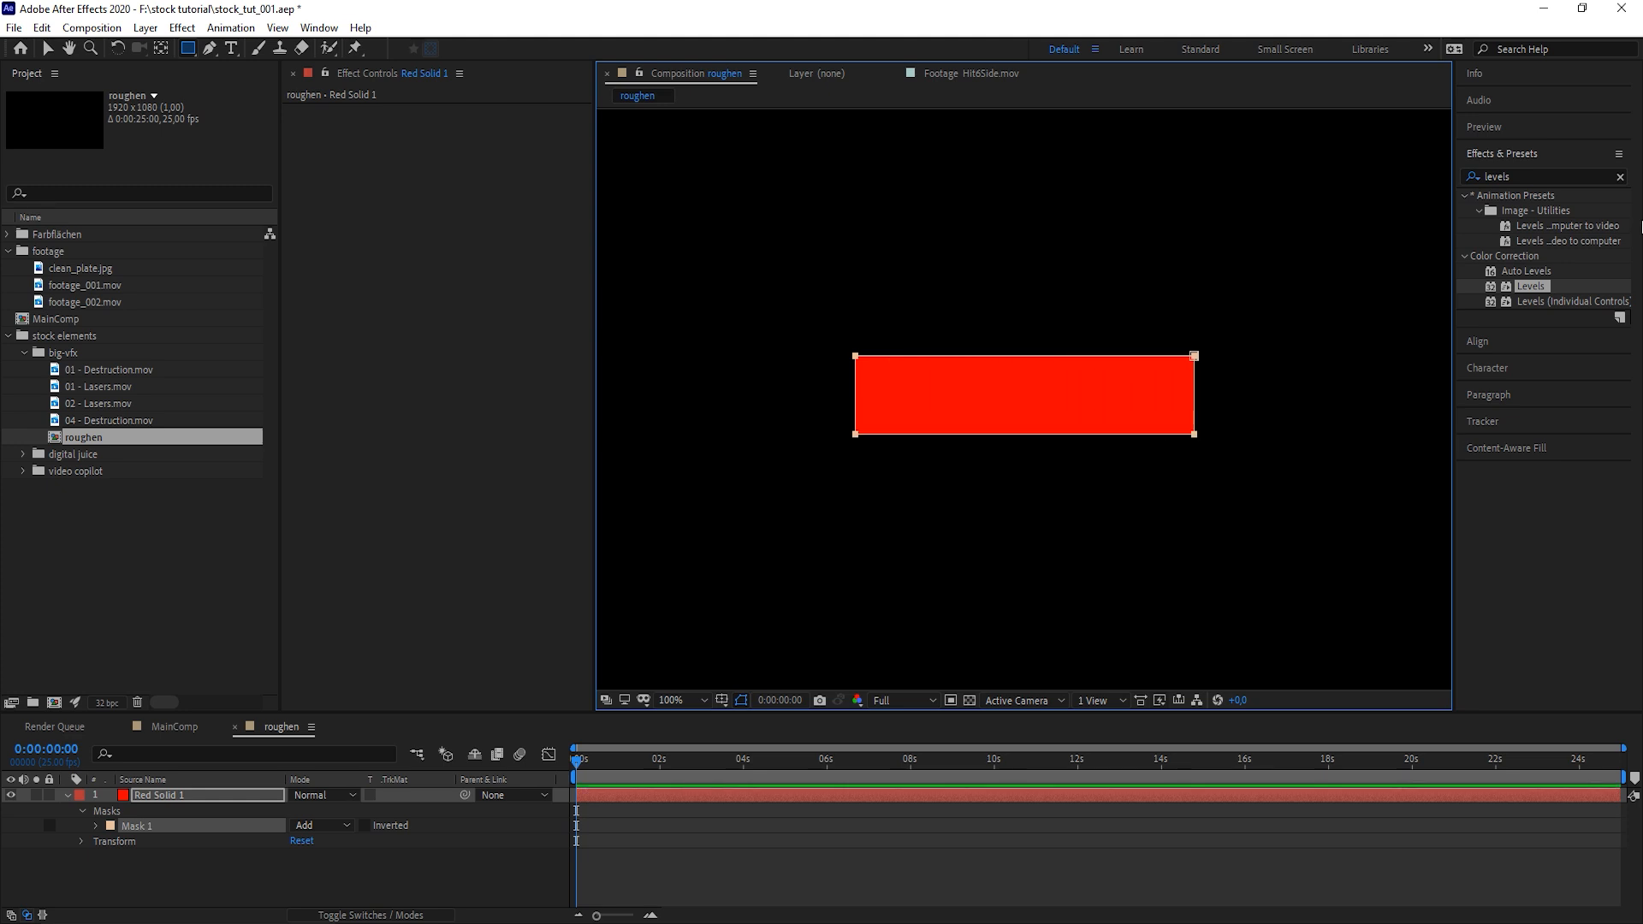
click(1549, 166)
click(1538, 172)
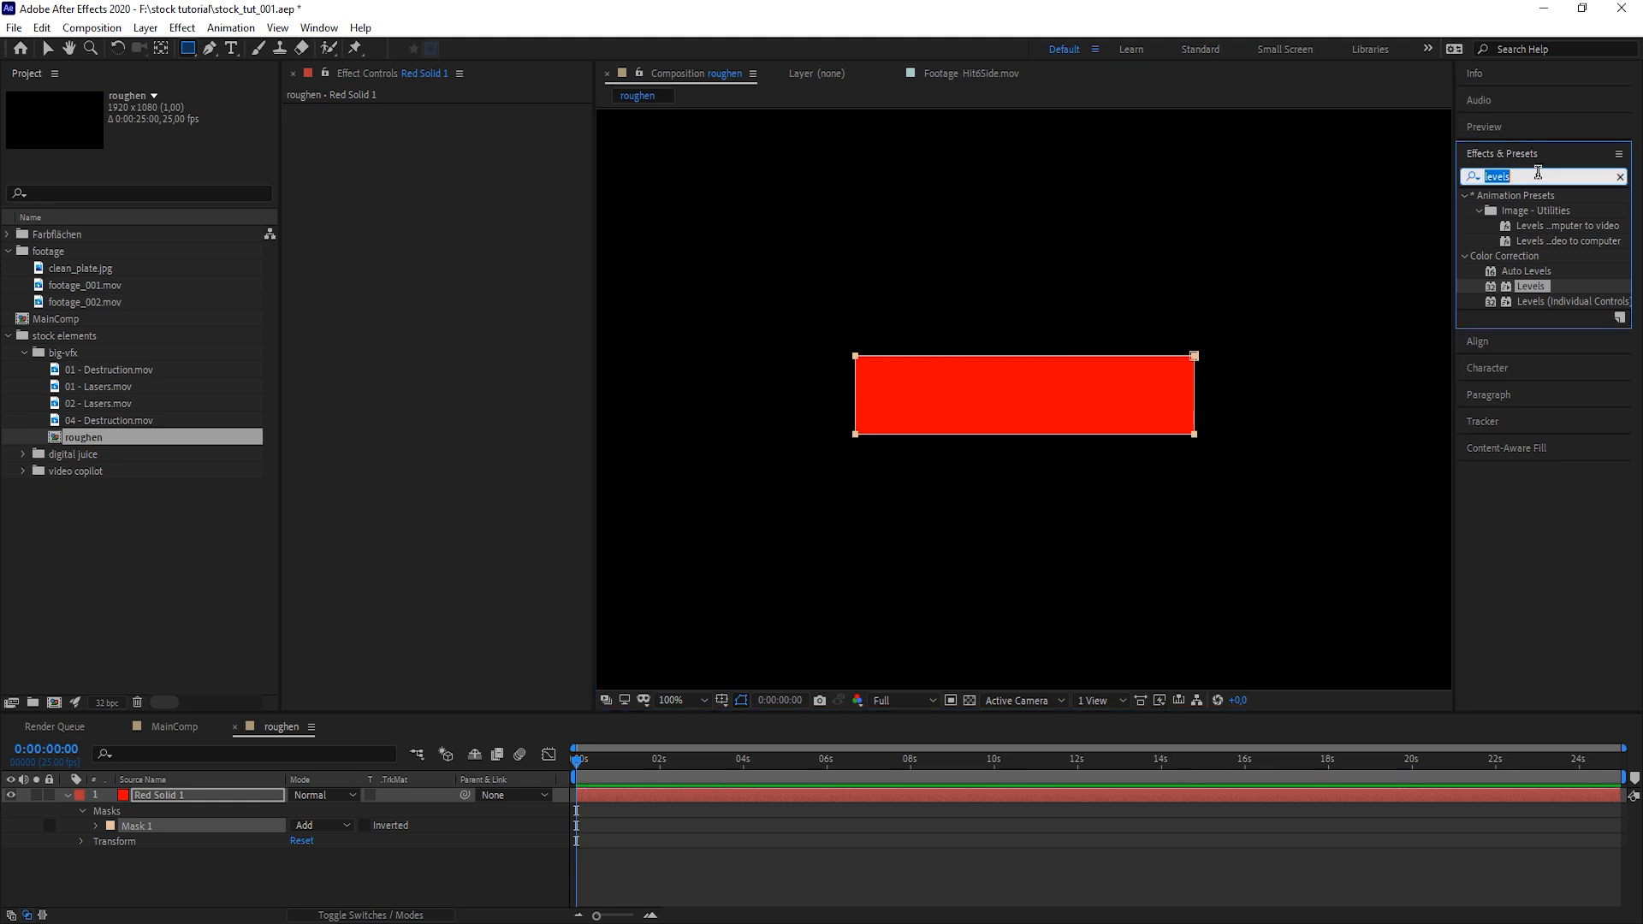
text(roughen)
drag(1548, 211, 1077, 469)
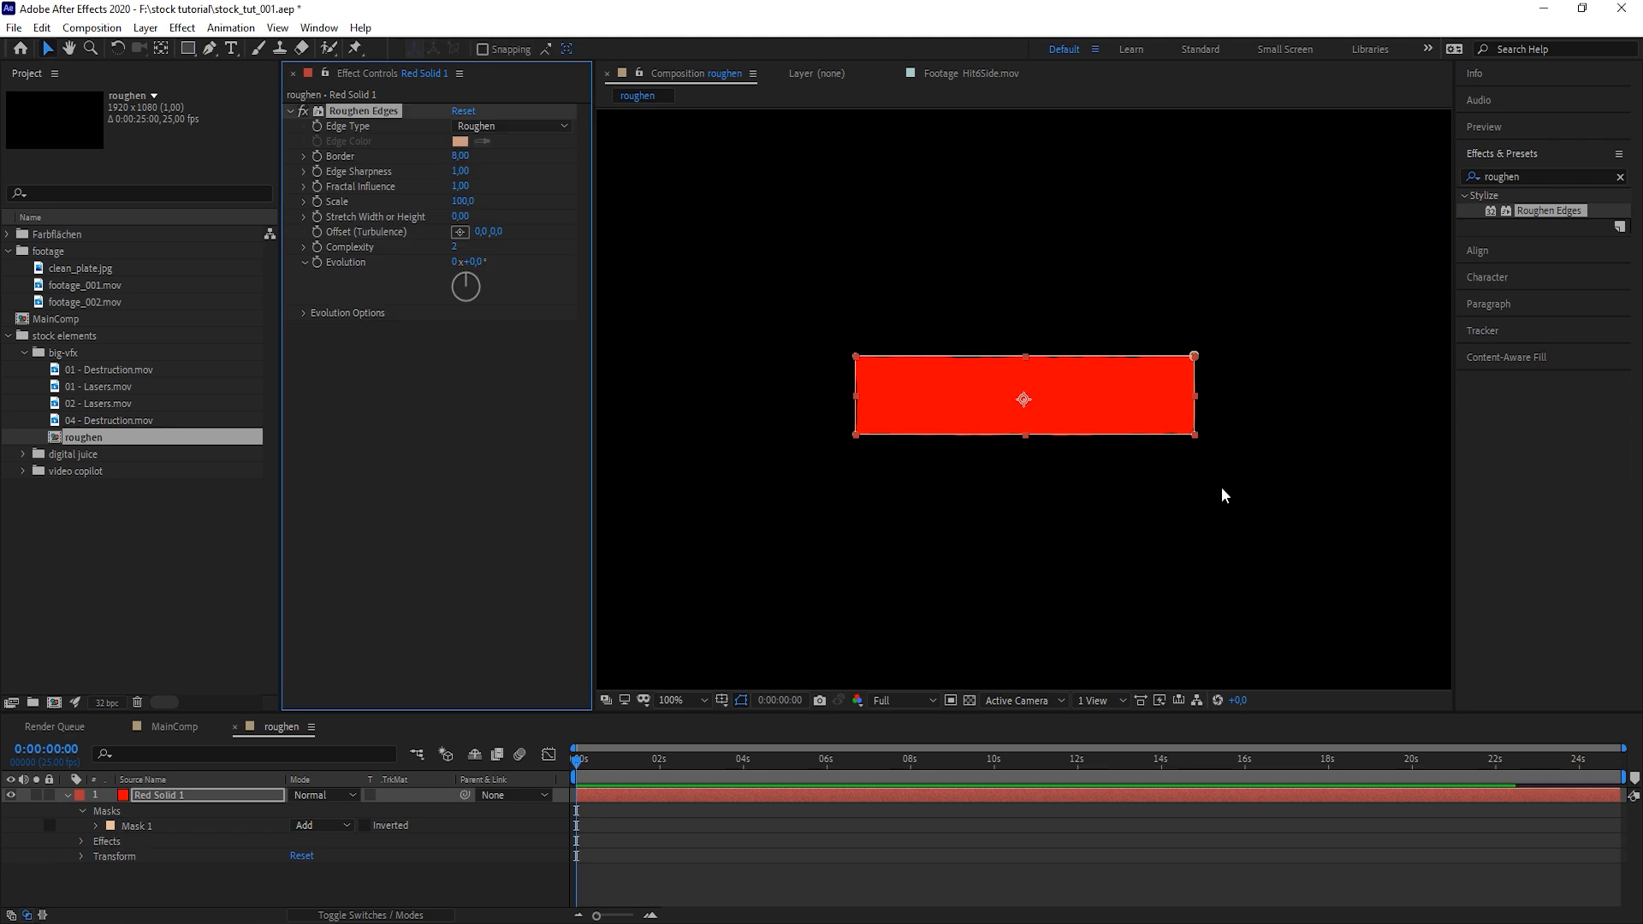
scroll(1222, 487, up, 1)
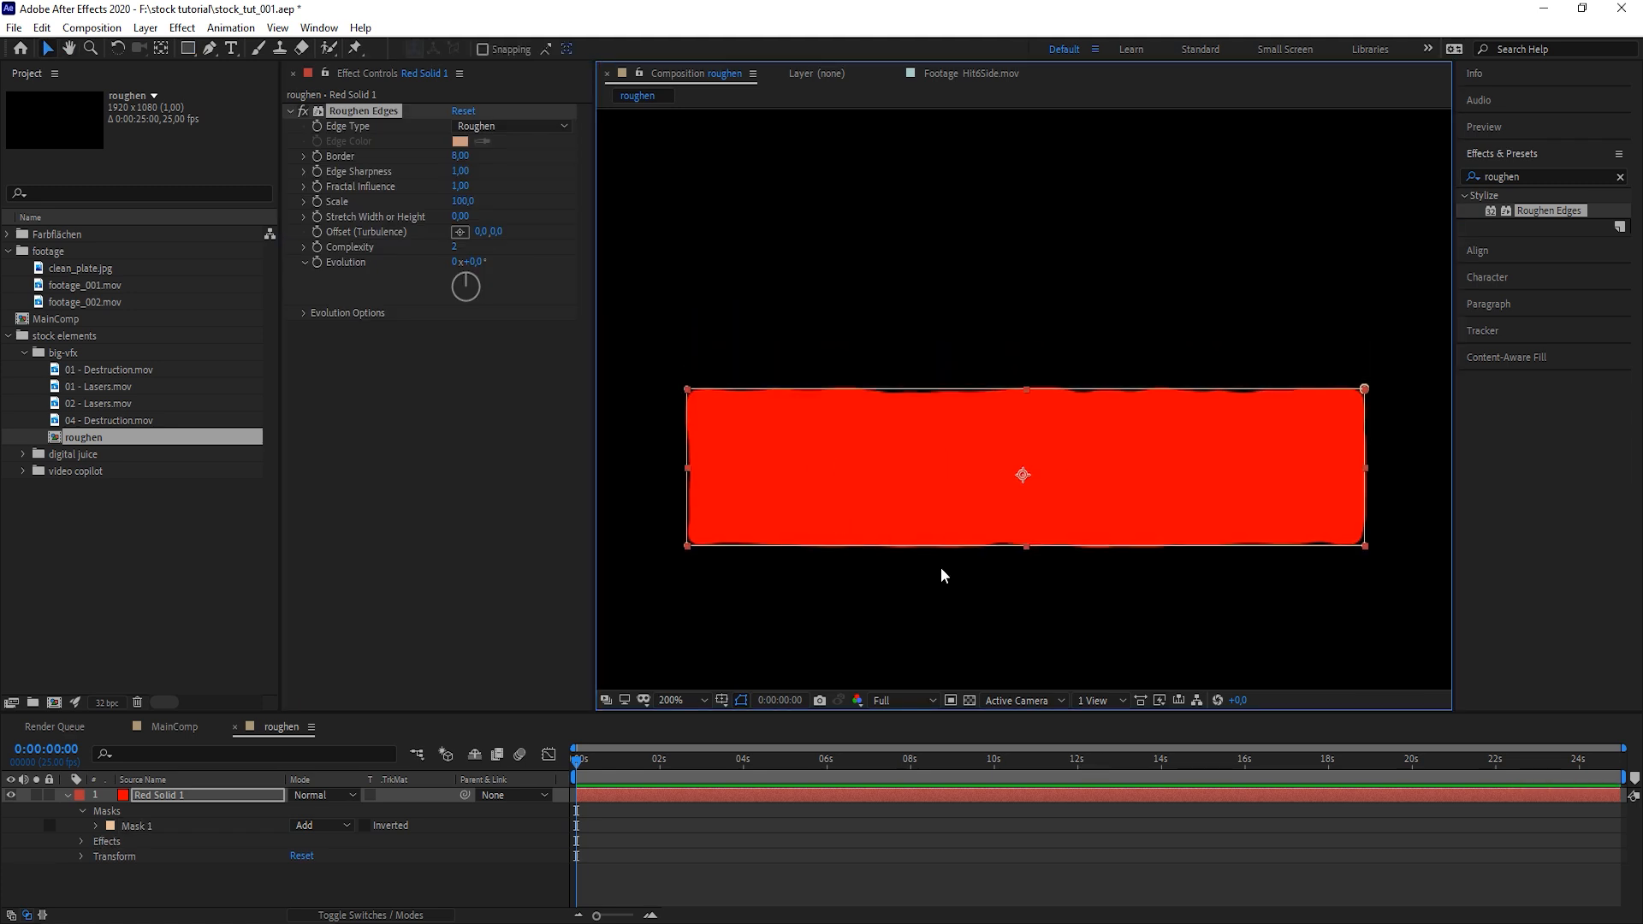
click(740, 702)
key(comma)
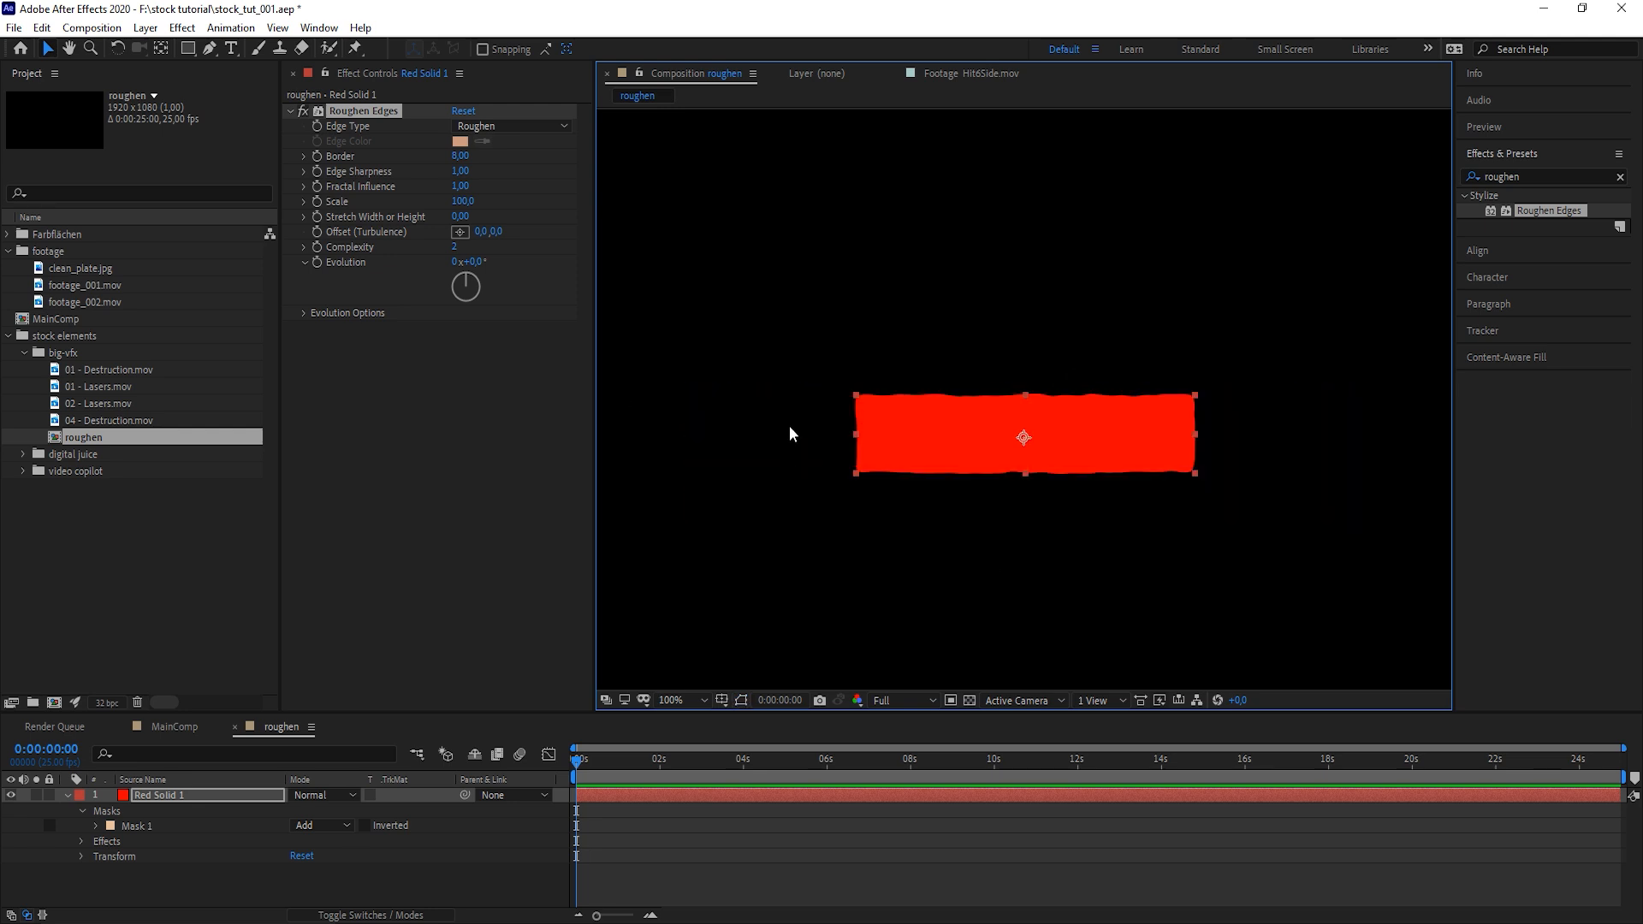
Set Roughen Edges on the red solid to Border 44.10, Scale 47, Stretch Width or Height -16.30 and Complexity 10
drag(460, 156, 394, 203)
scroll(707, 418, up, 1)
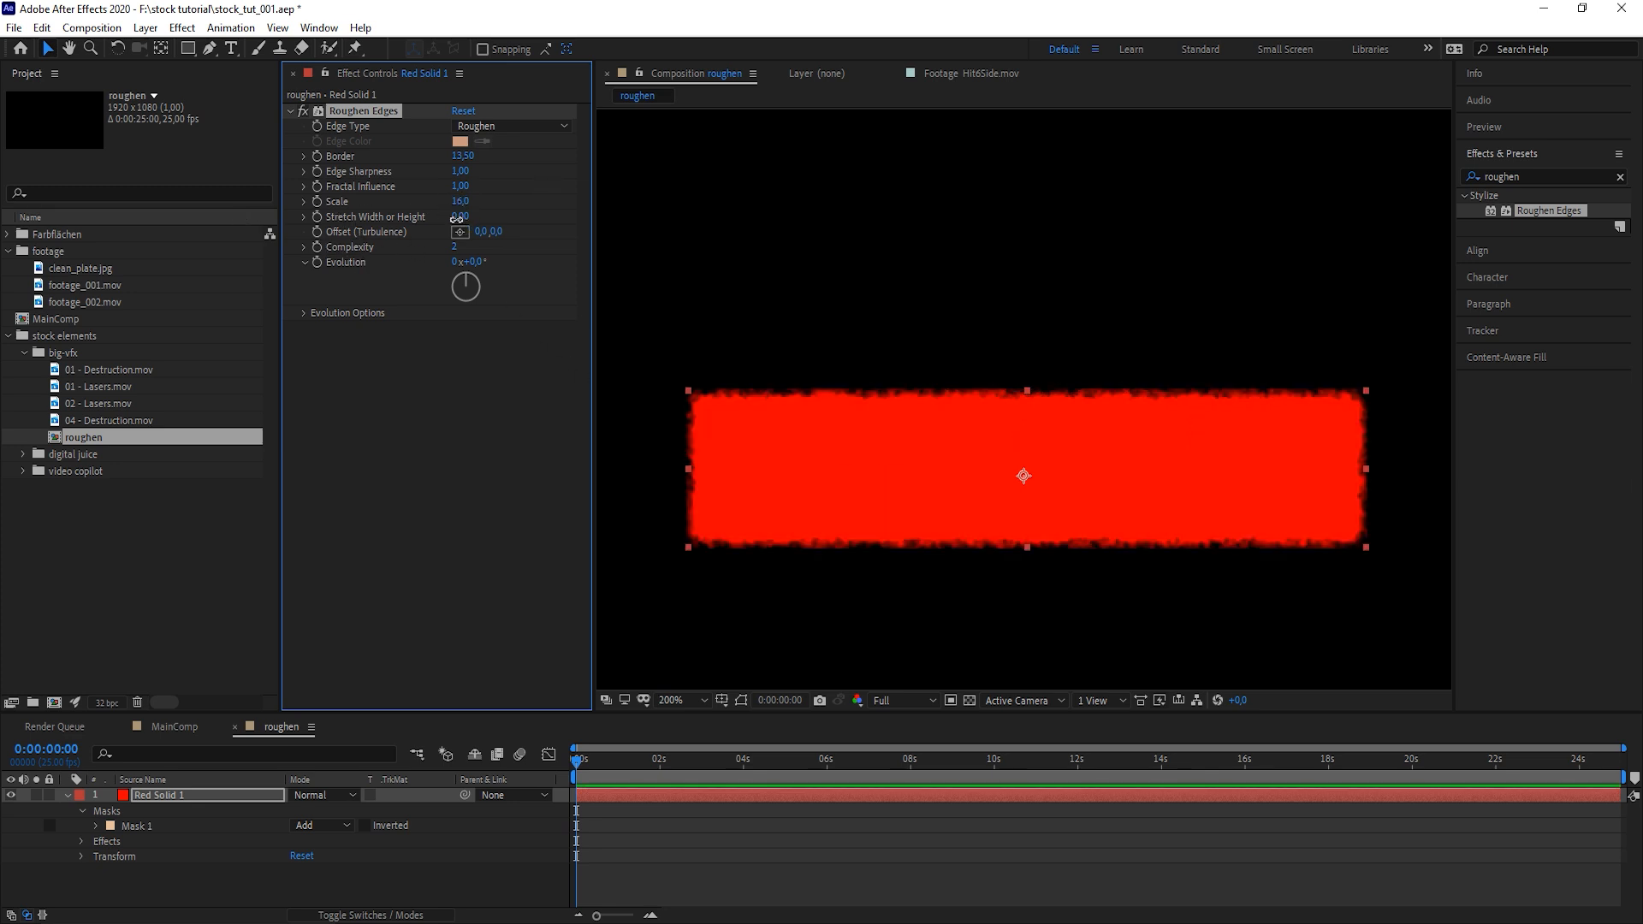
drag(456, 219, 389, 298)
drag(476, 247, 573, 246)
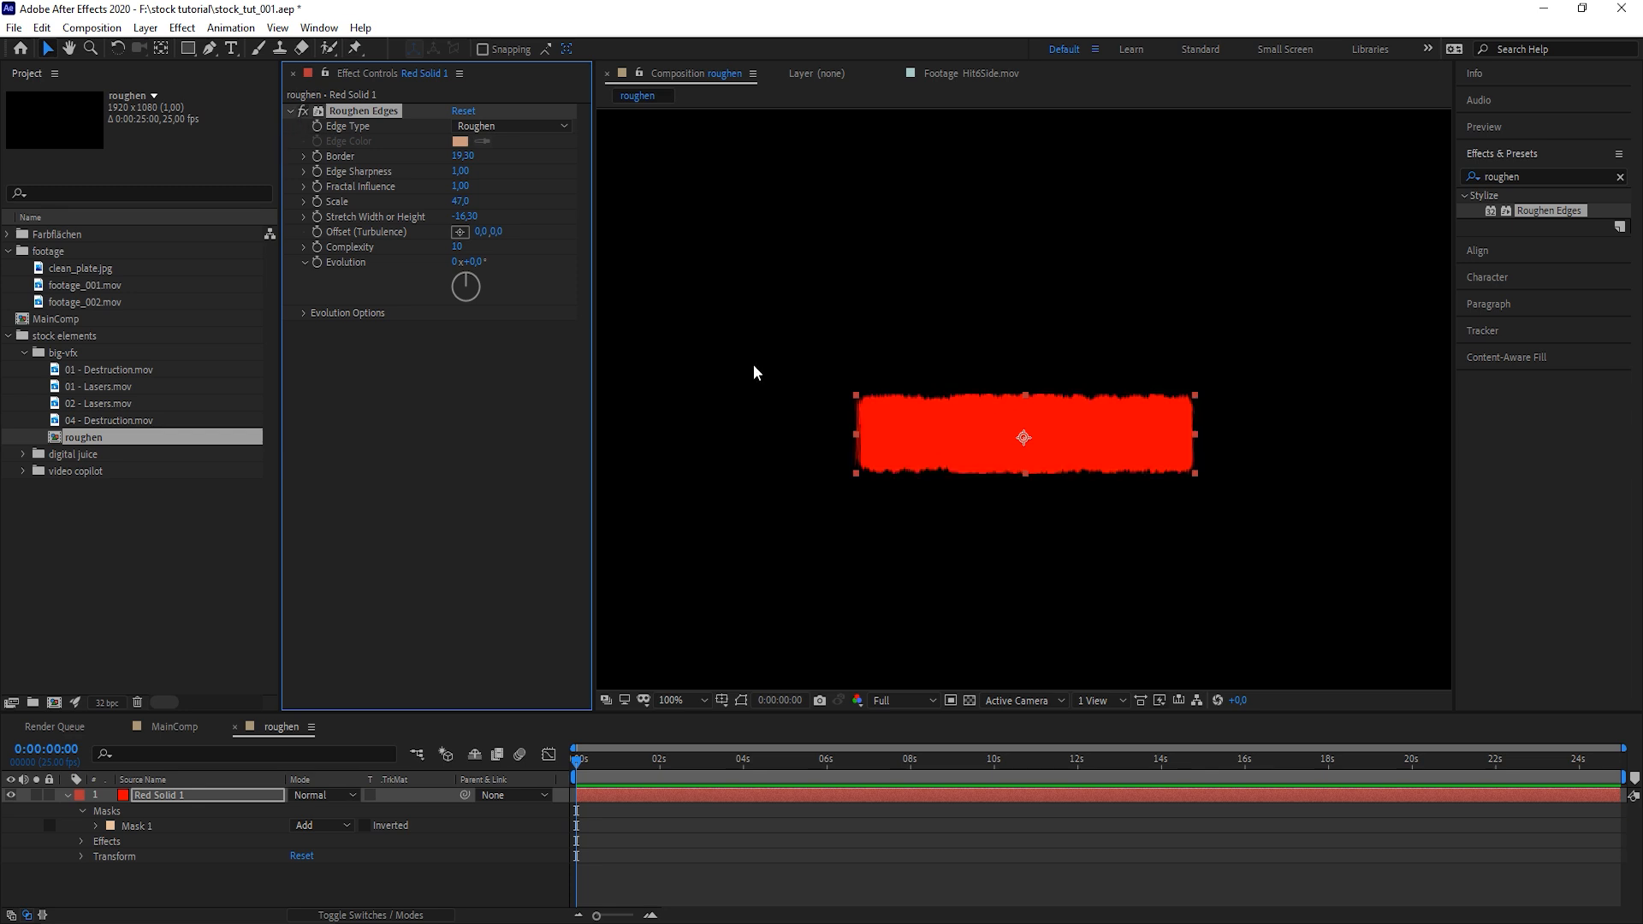
key(.)
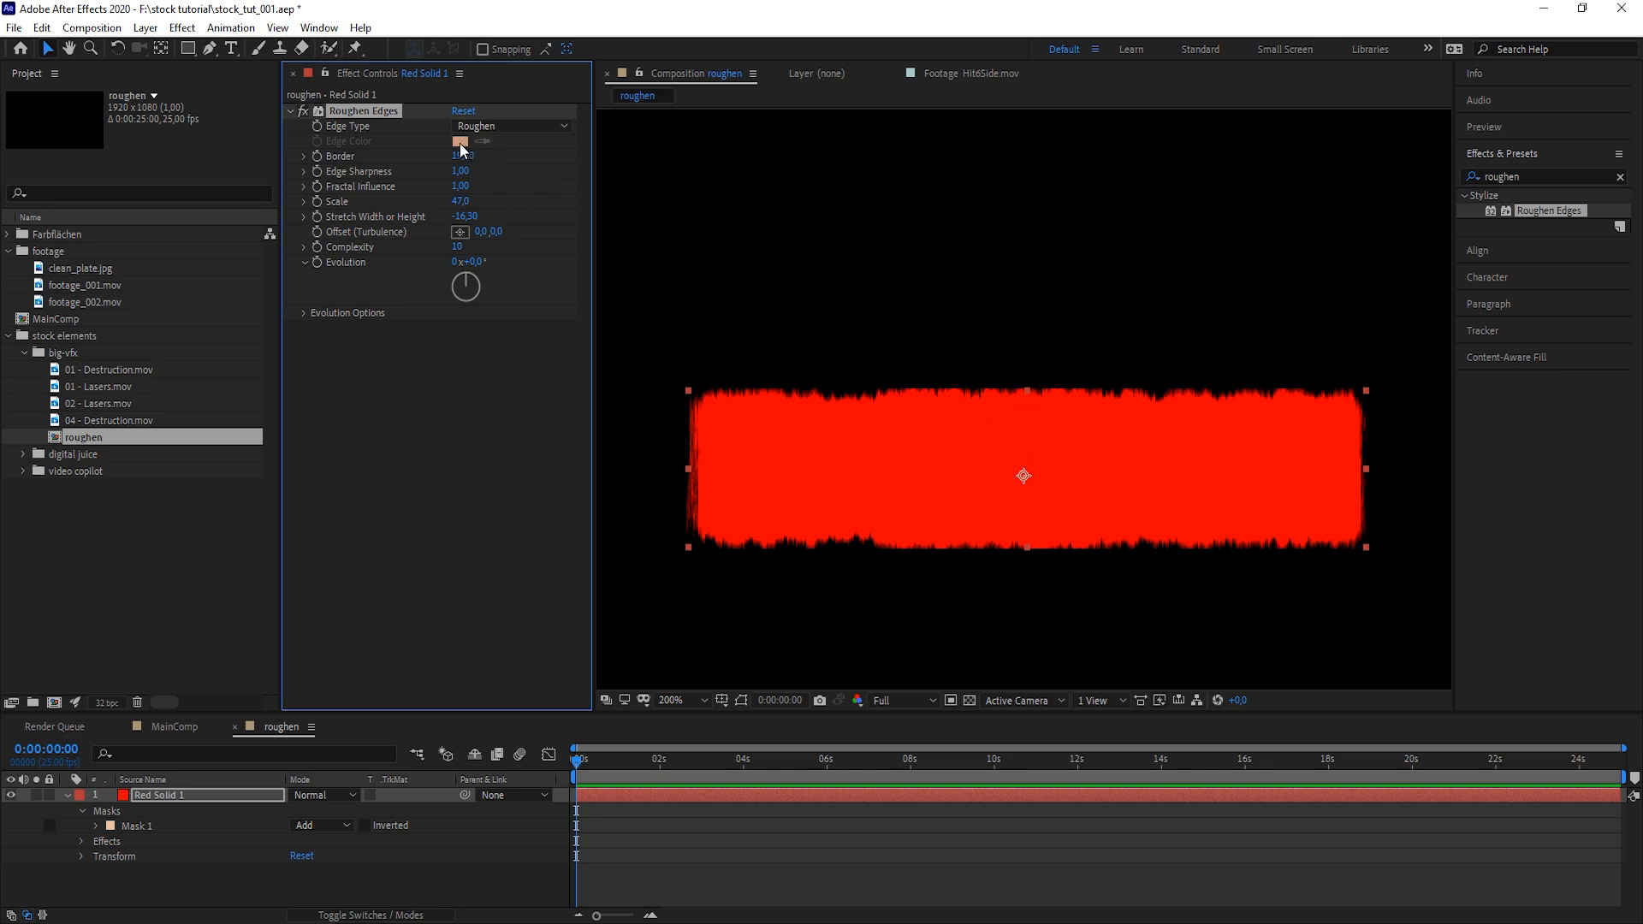
drag(465, 155, 709, 187)
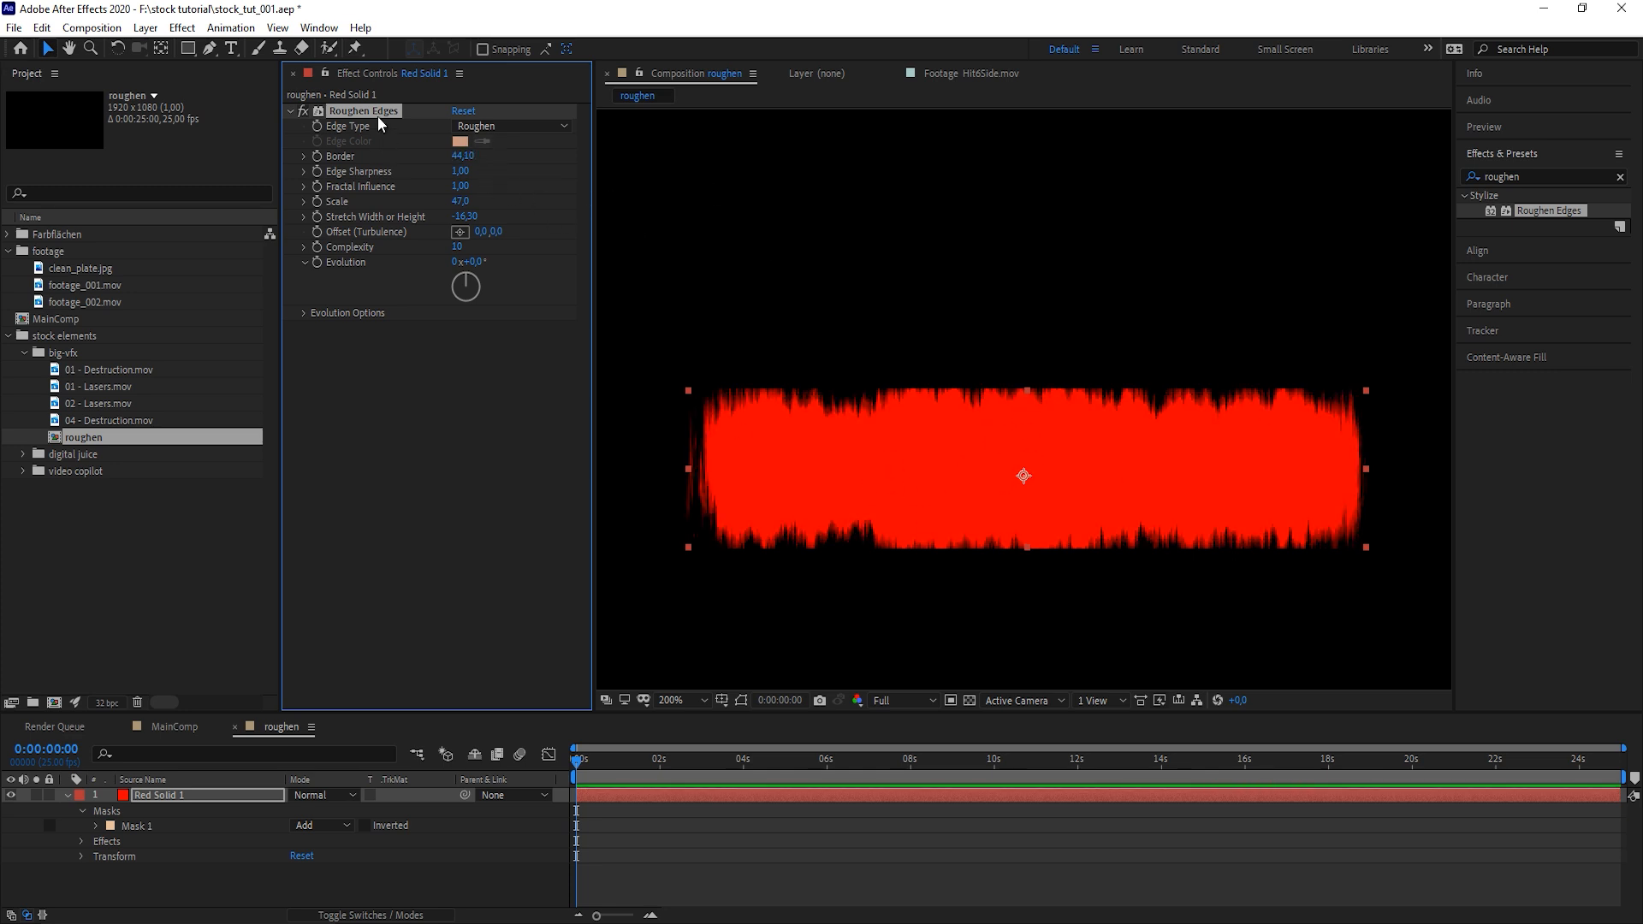
In MainComp, show and solo the grass matte layer and turn on the transparency grid
click(184, 729)
click(166, 873)
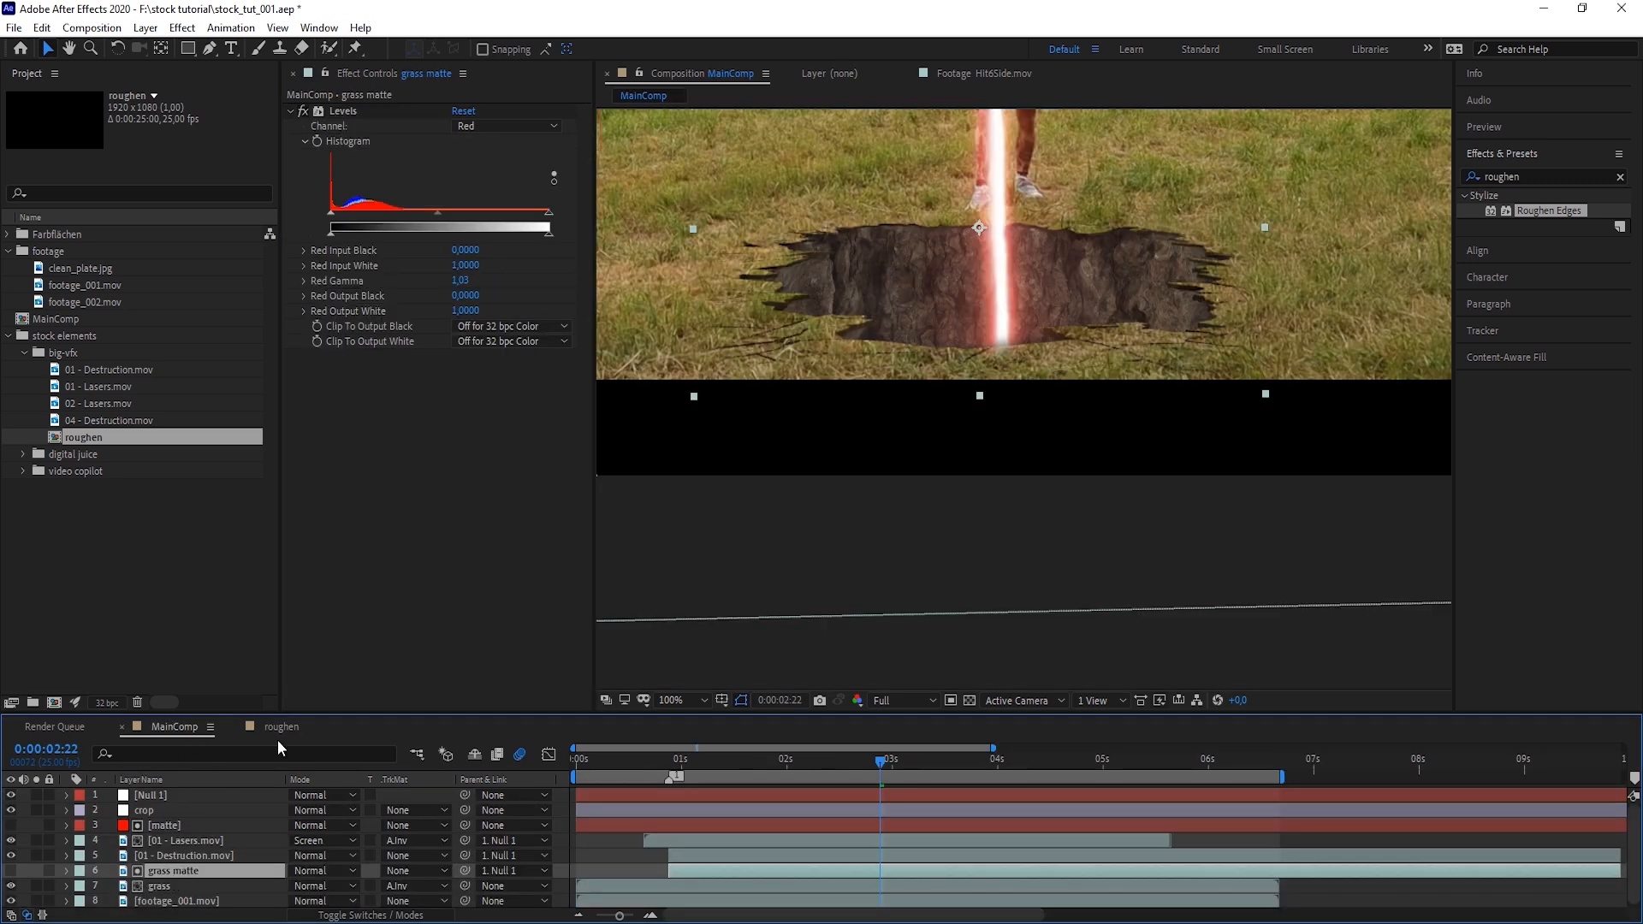
click(12, 870)
click(36, 870)
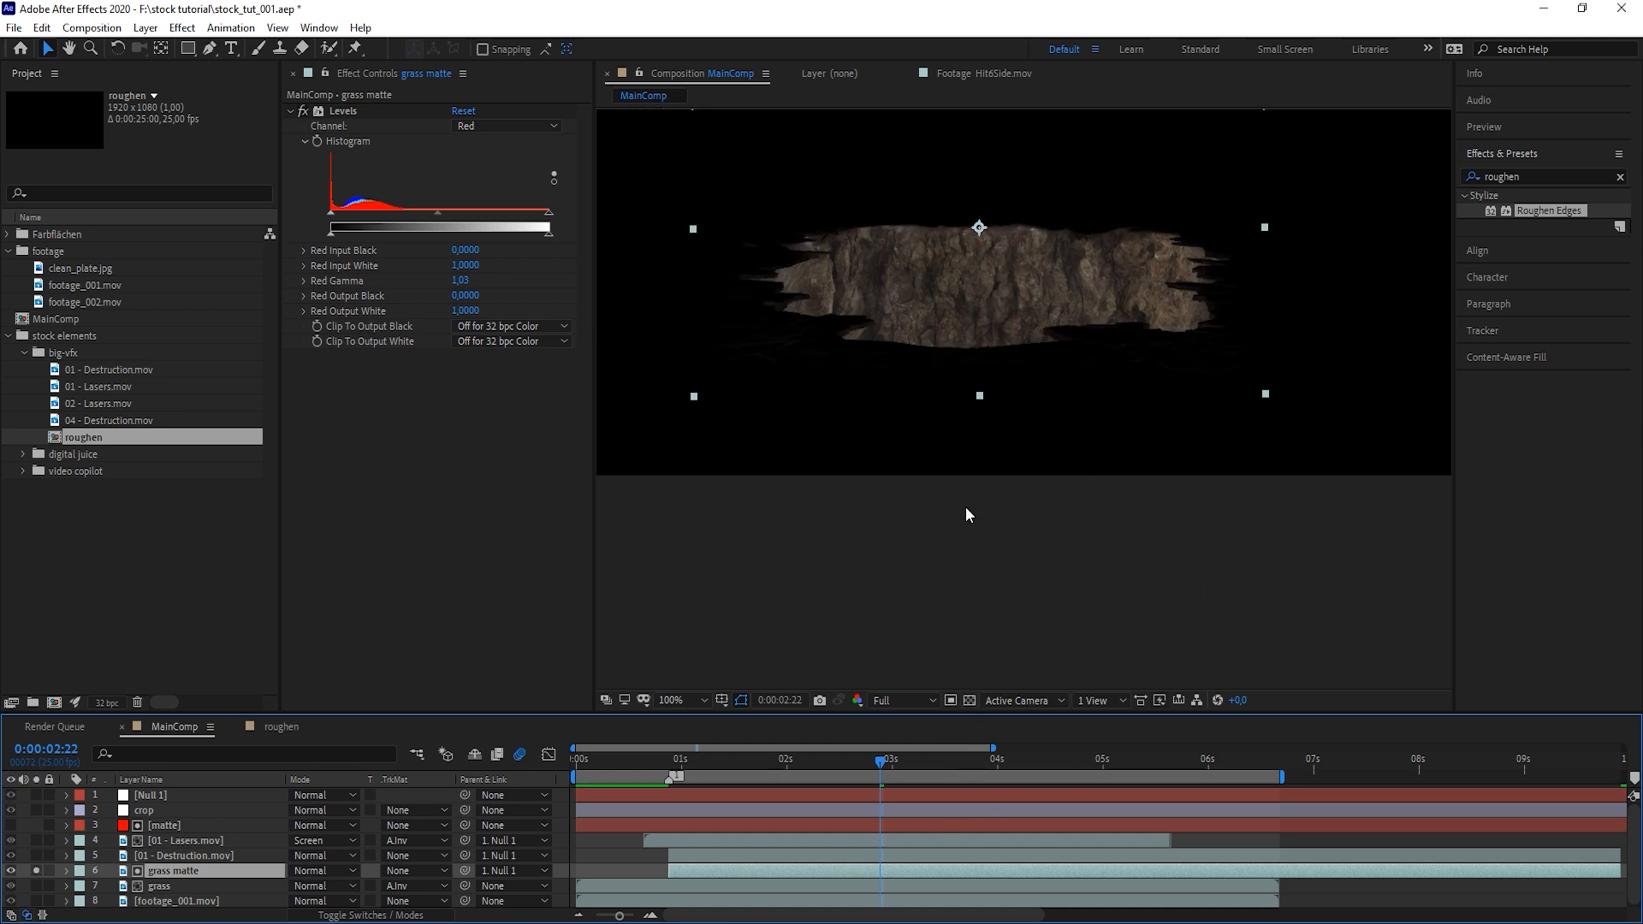
click(971, 700)
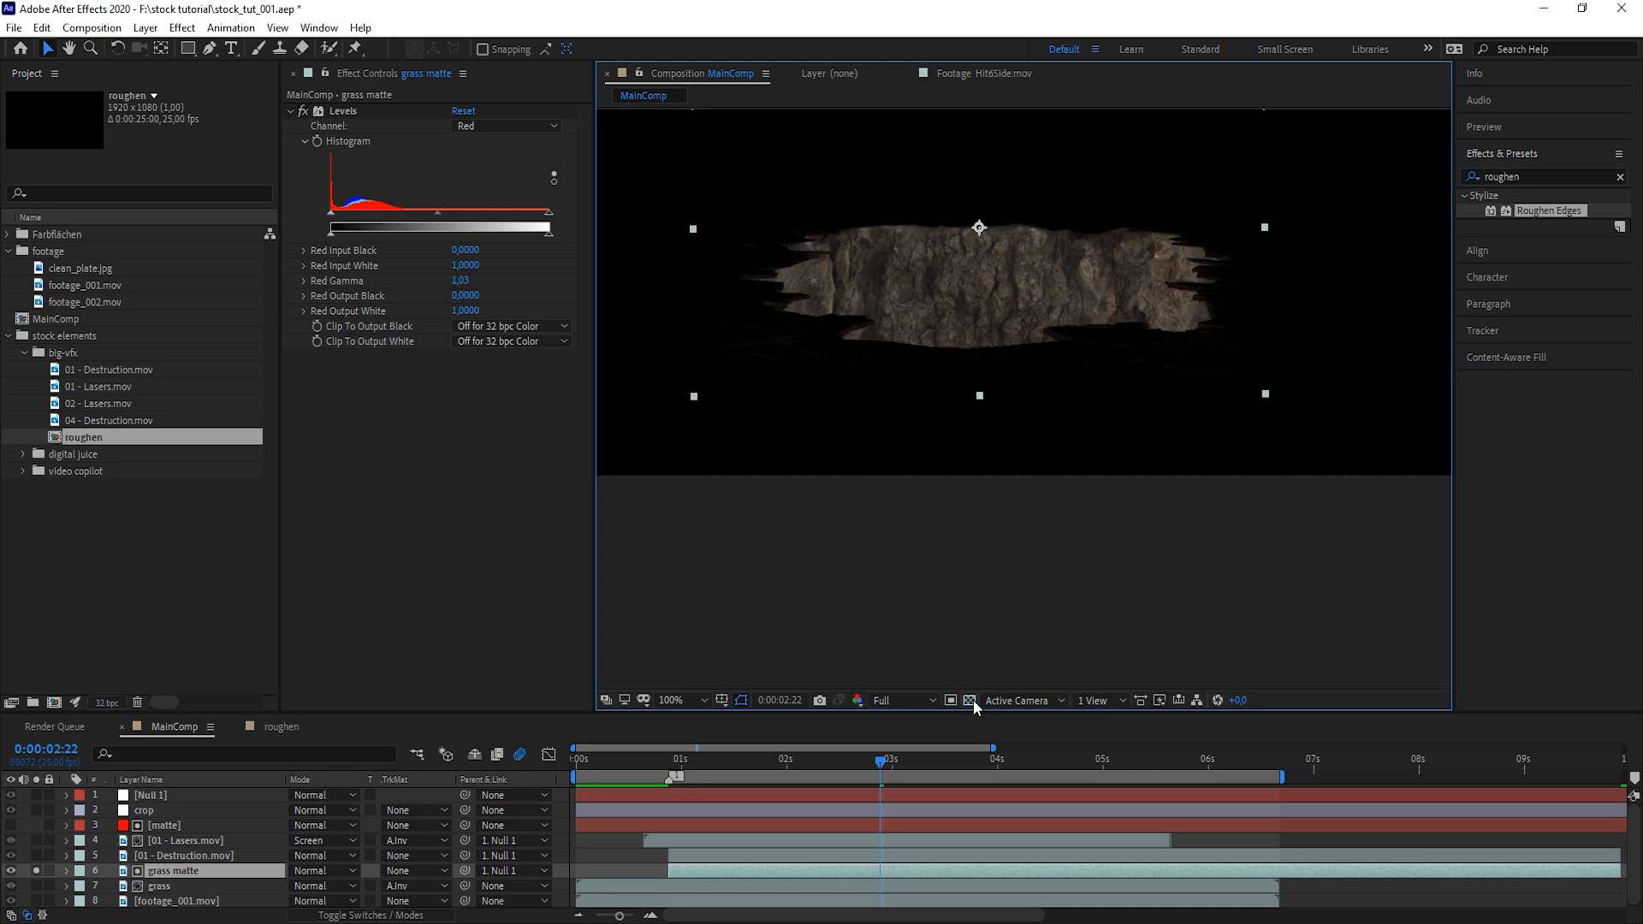
click(971, 703)
click(971, 702)
Paste the adjusted Roughen Edges effect onto the grass matte layer and inspect its edges
click(392, 468)
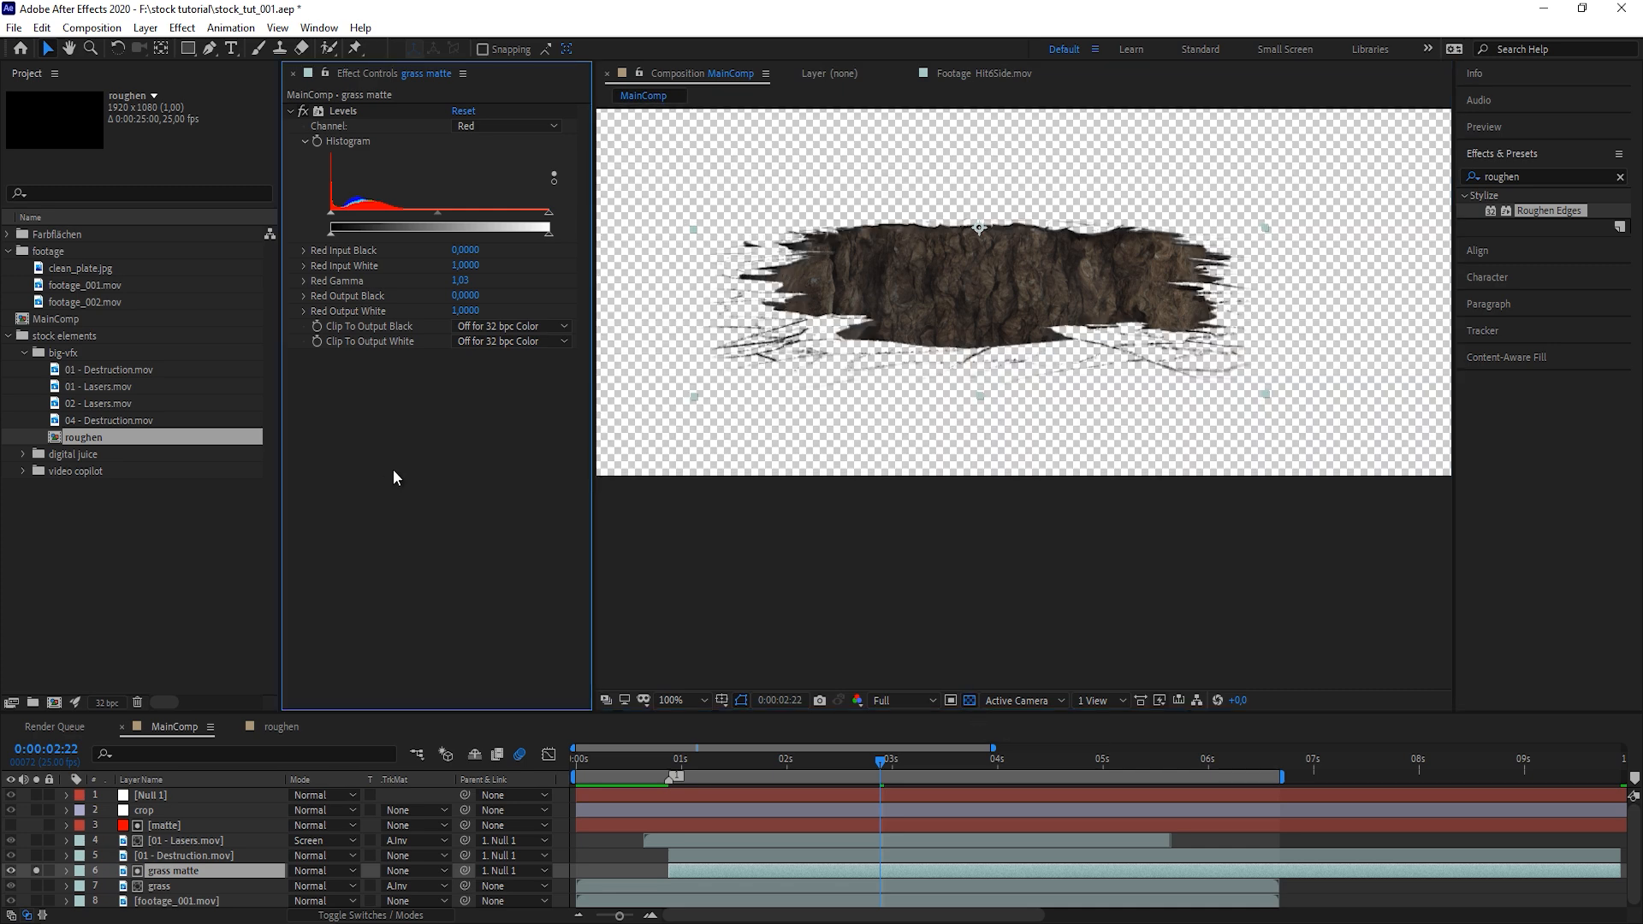
key(ctrl+v)
scroll(1138, 356, up, 1)
drag(1118, 325, 1158, 466)
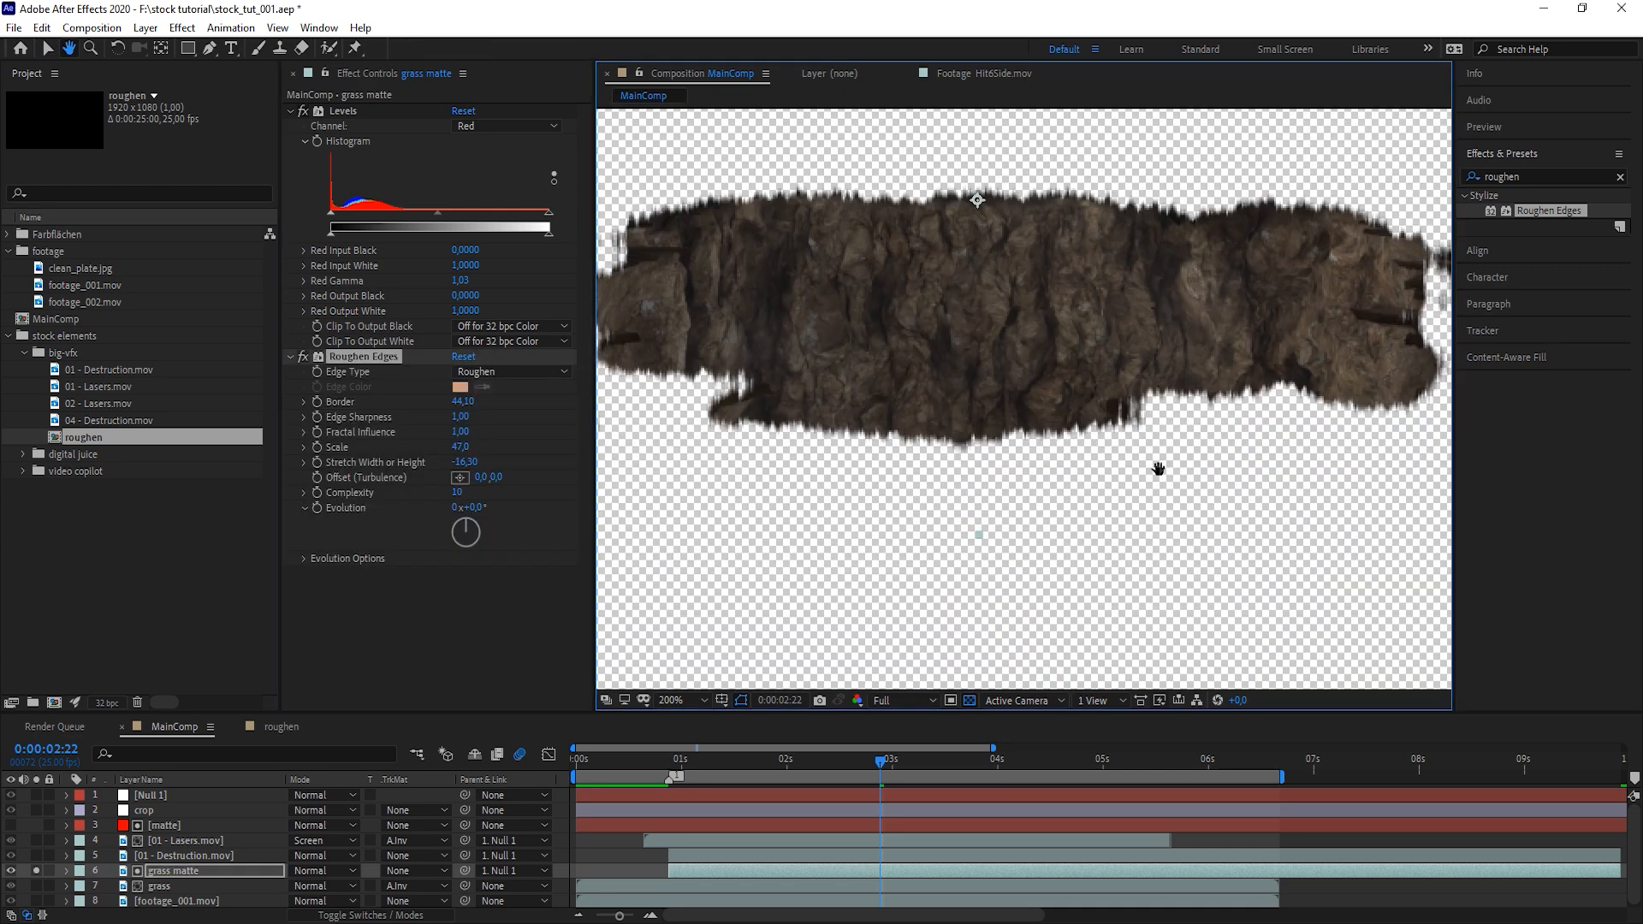
scroll(1150, 428, down, 1)
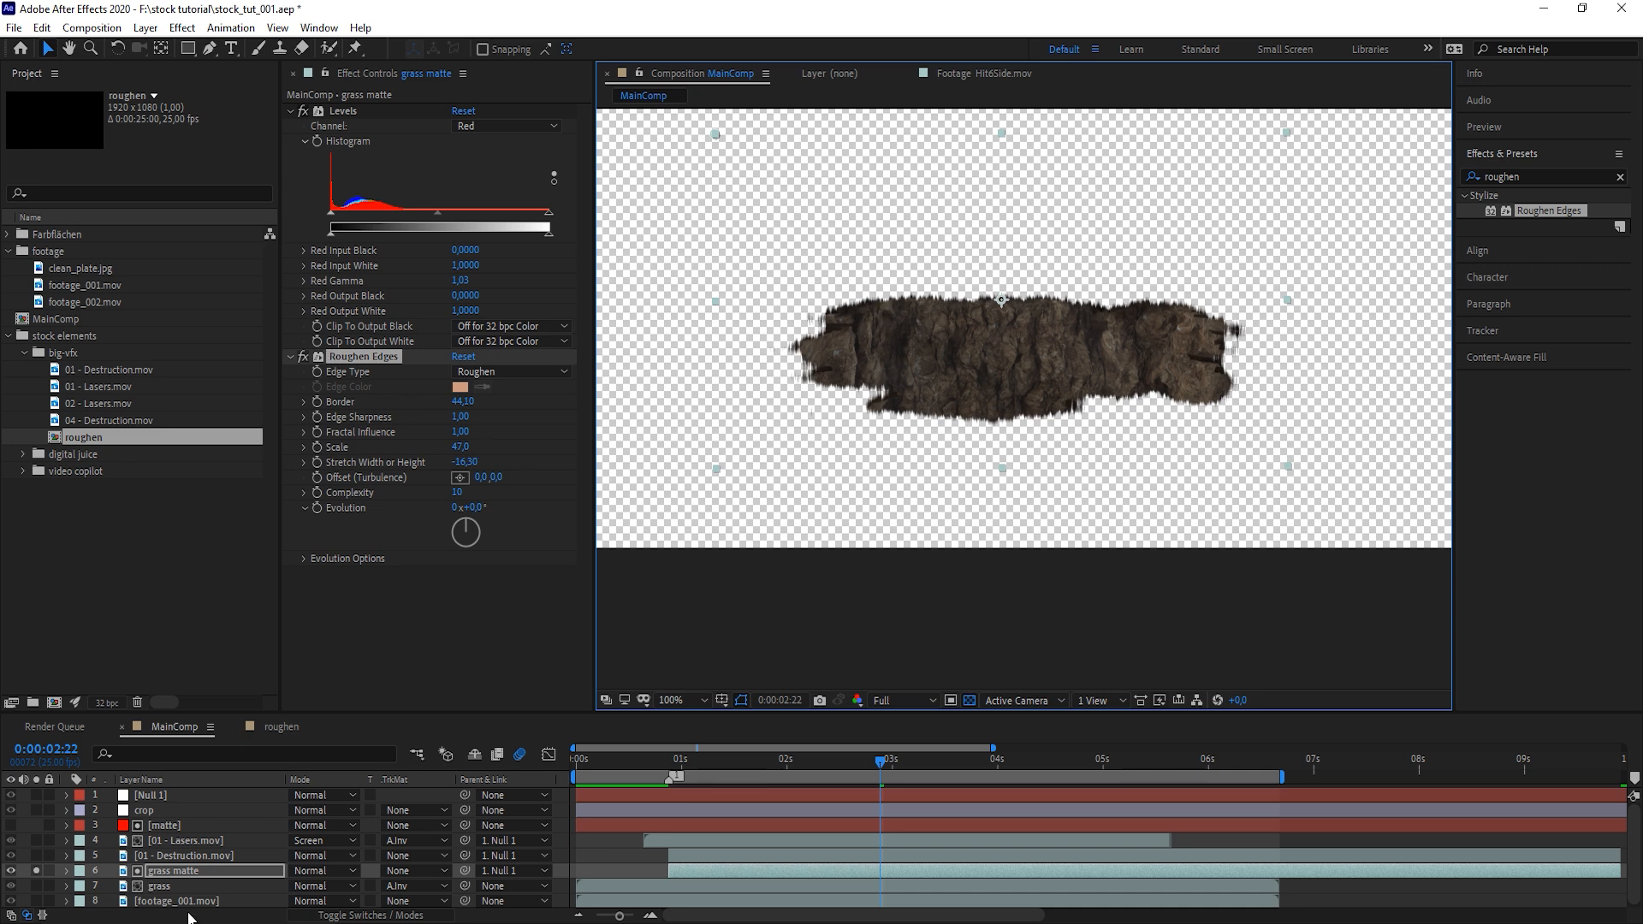
Hide the grass matte layer and solo the grass layer to check the roughened cut-out around the hole
click(11, 870)
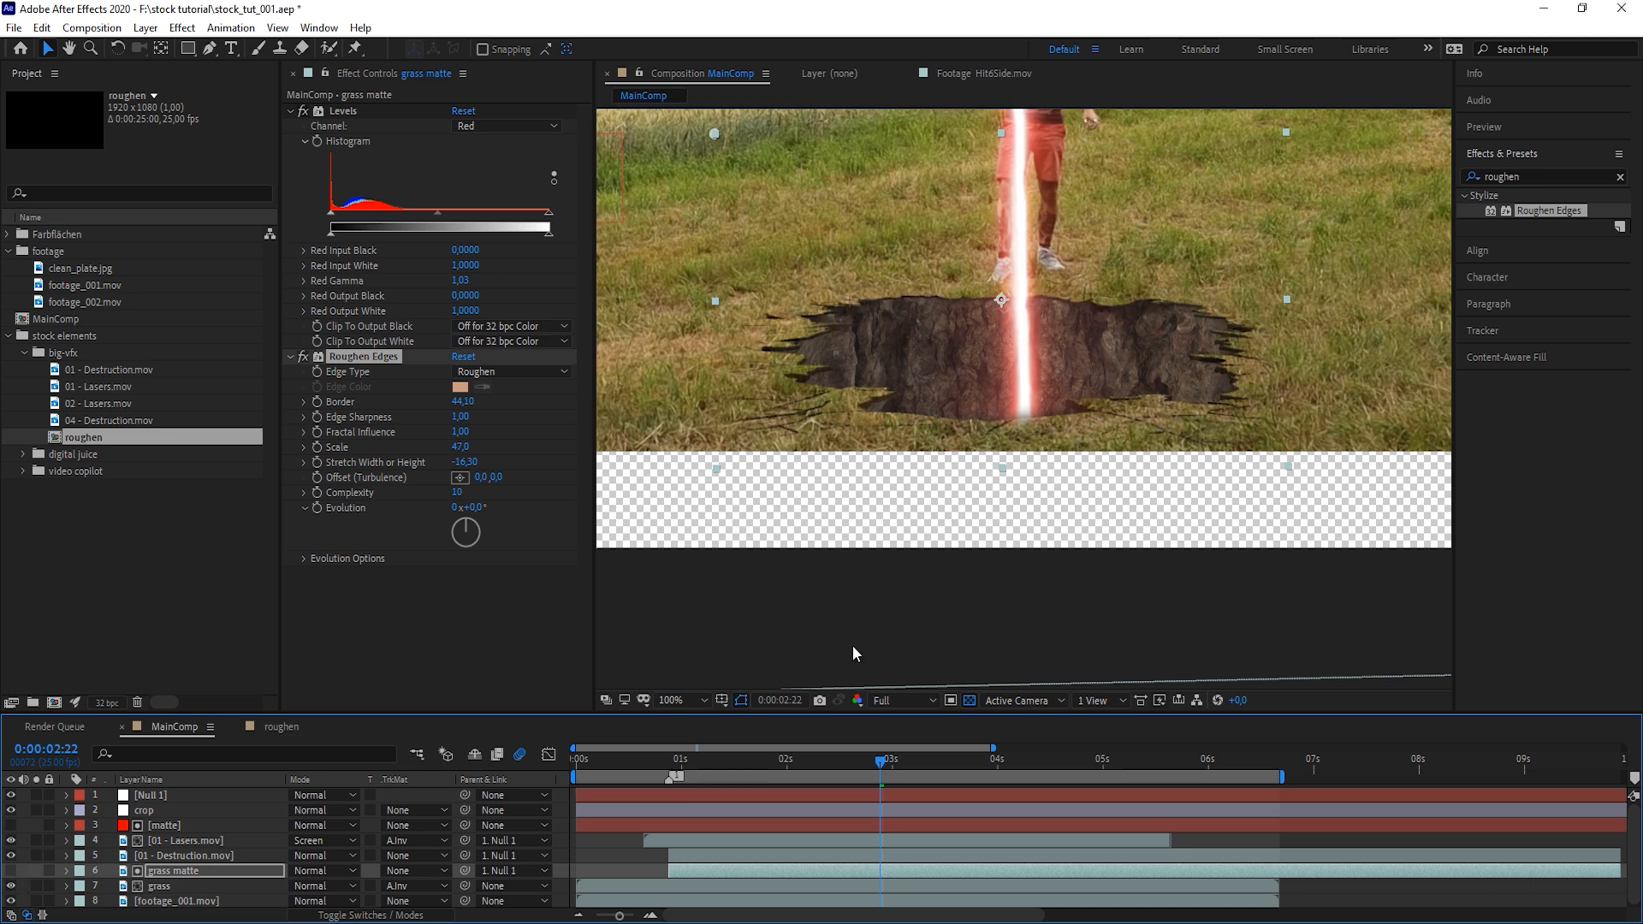
click(35, 886)
drag(1165, 426, 1163, 406)
key(v)
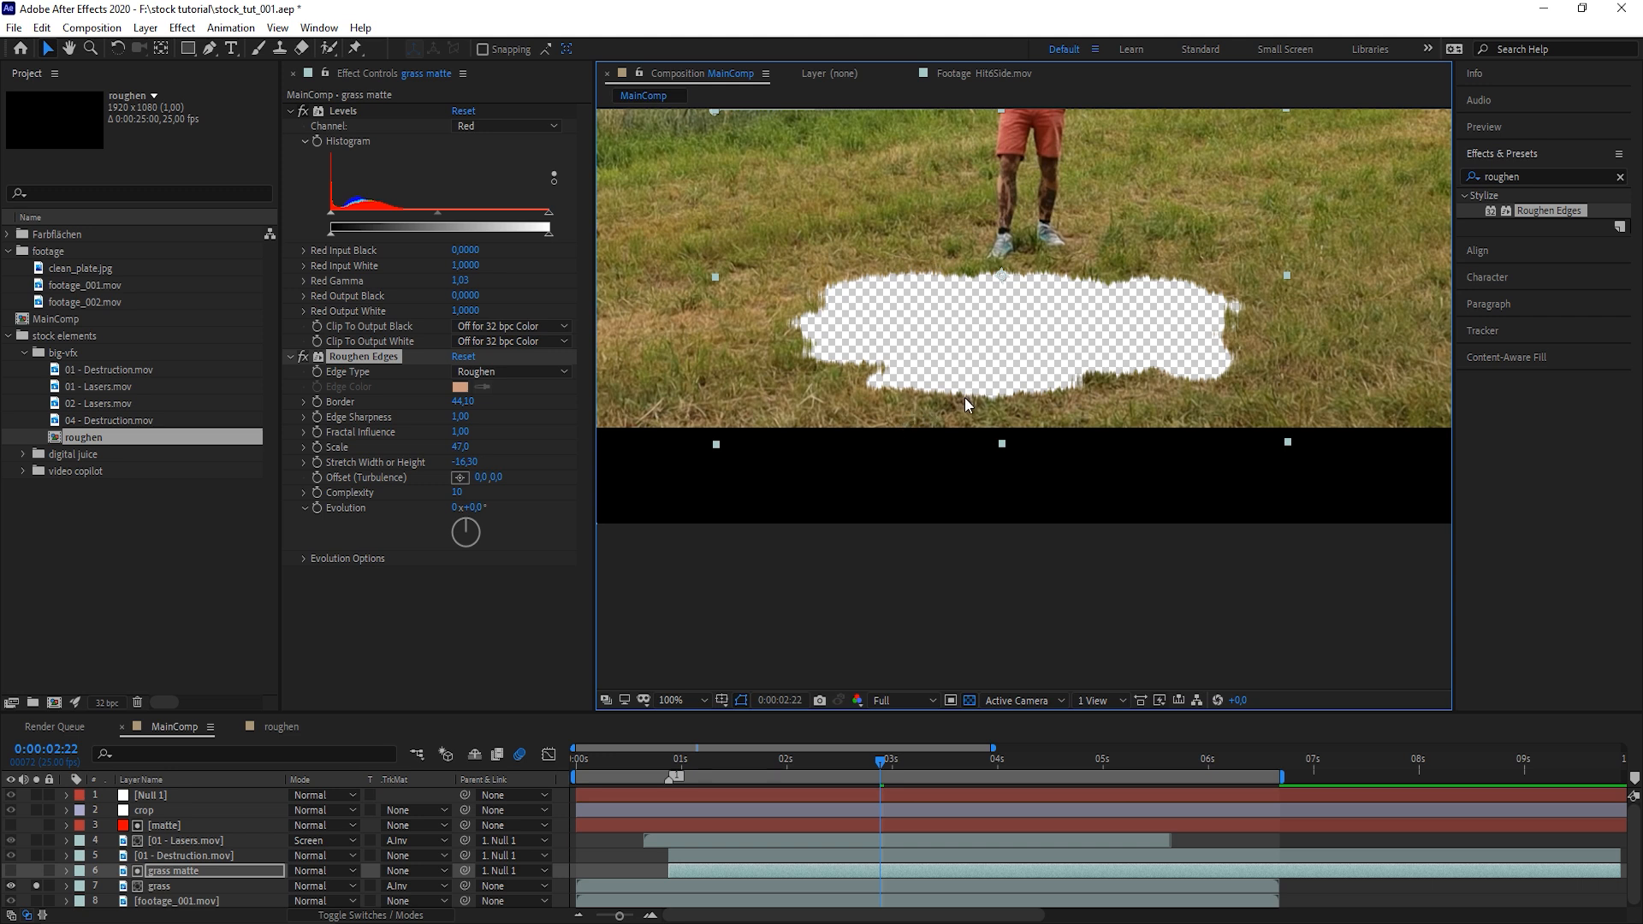
Pre-compose the grass and grass matte layers into a composition named "Grass extra"
click(167, 885)
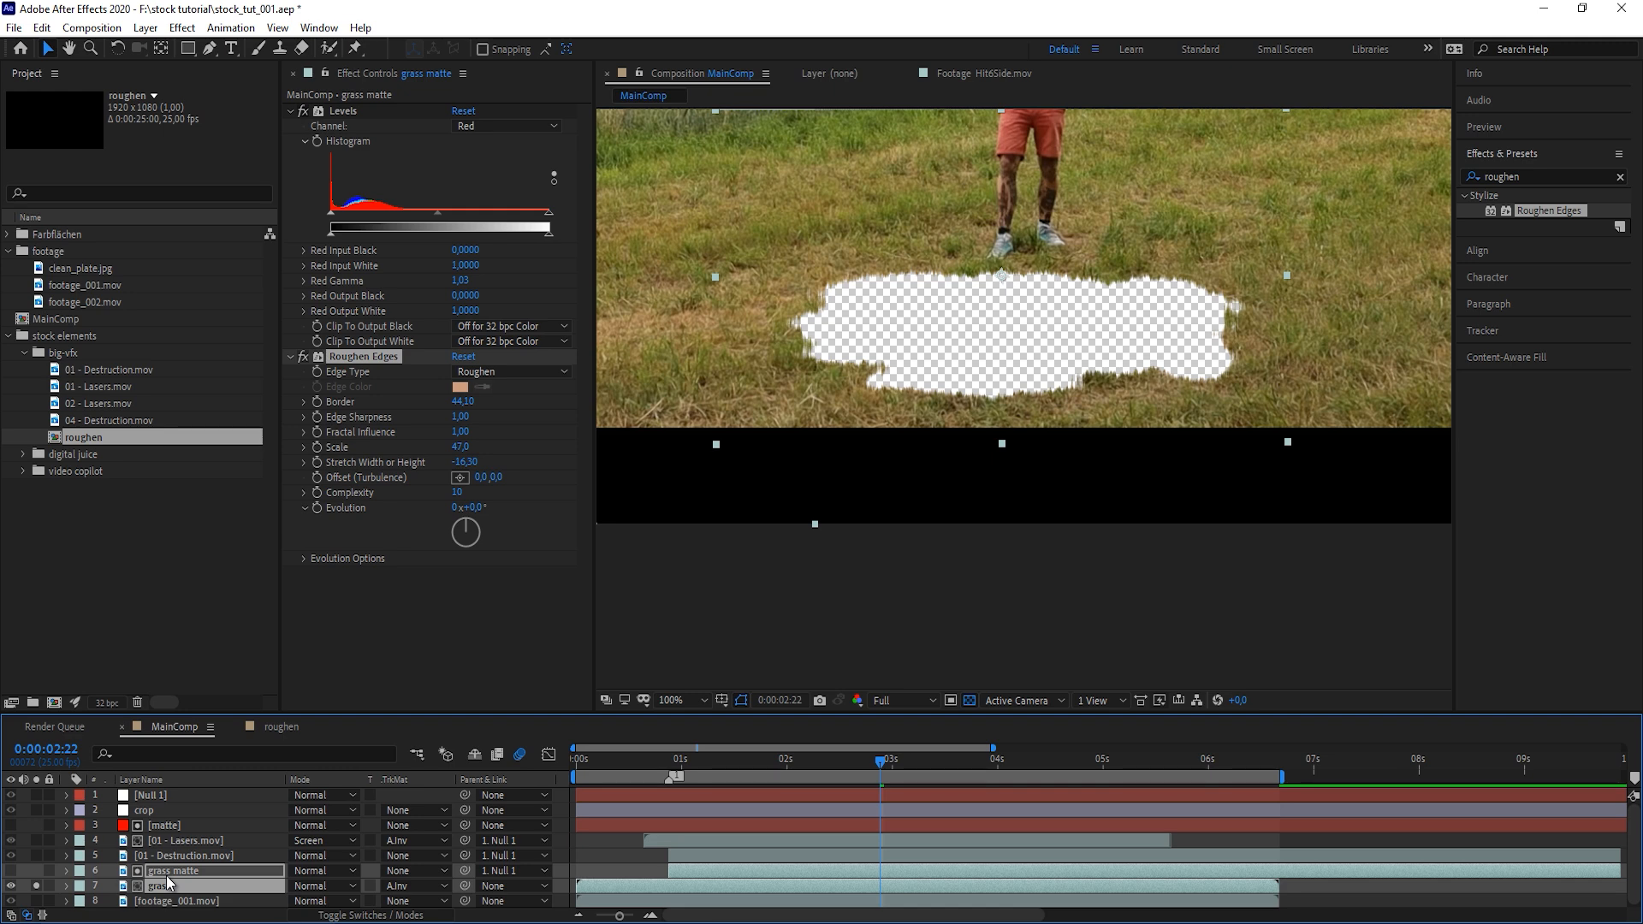
key(ctrl+shift+c)
key(Escape)
click(143, 29)
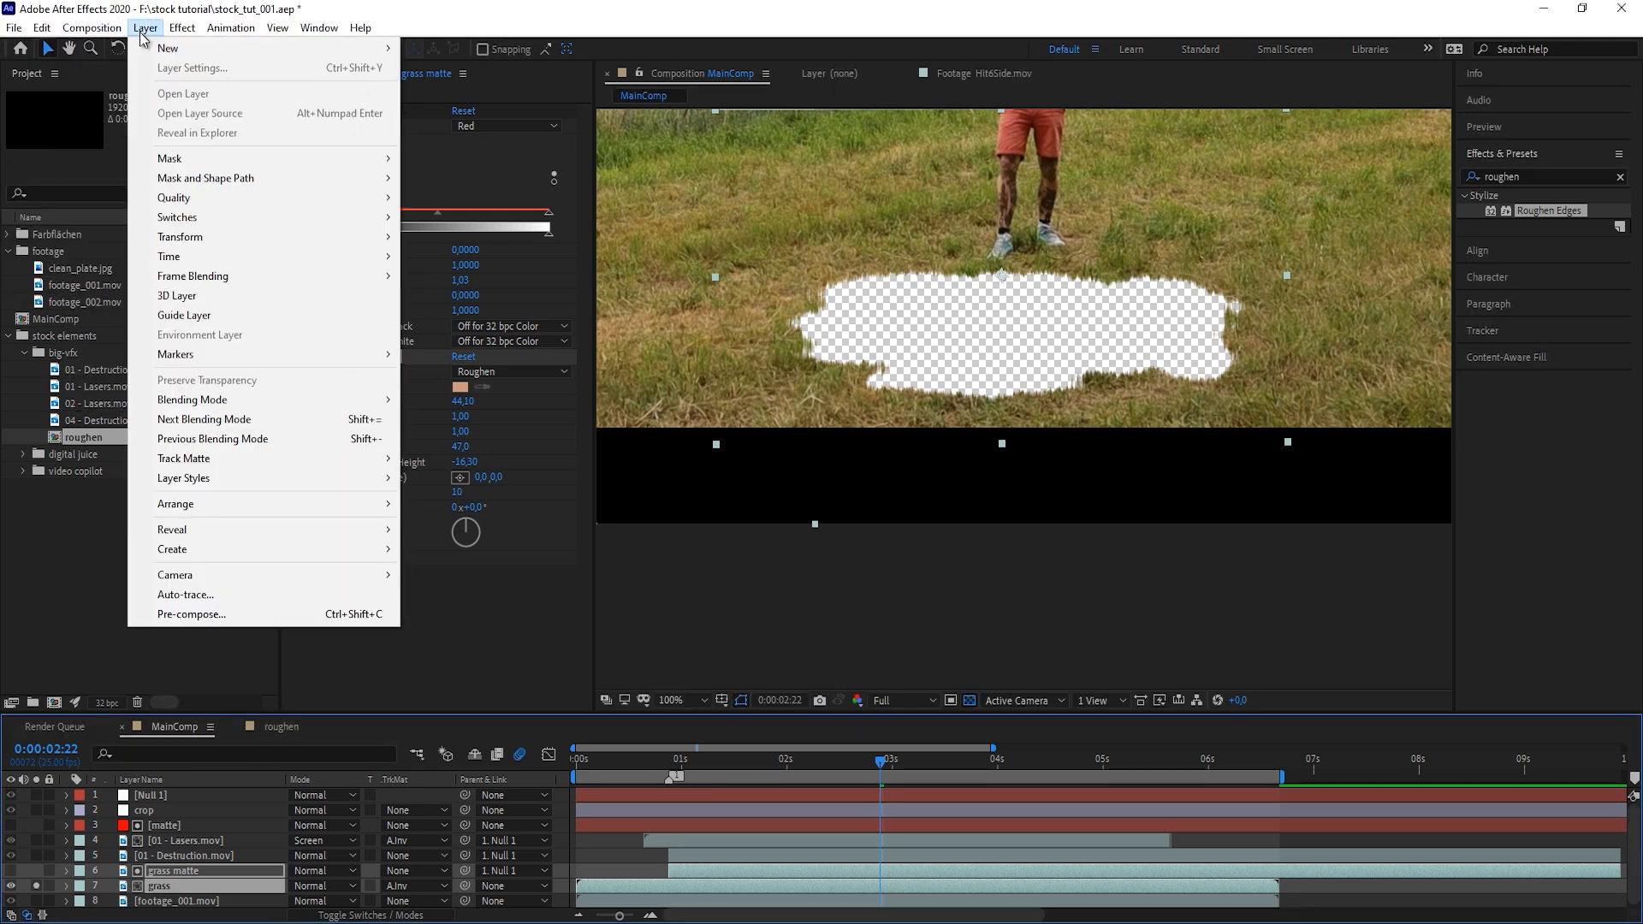
click(231, 615)
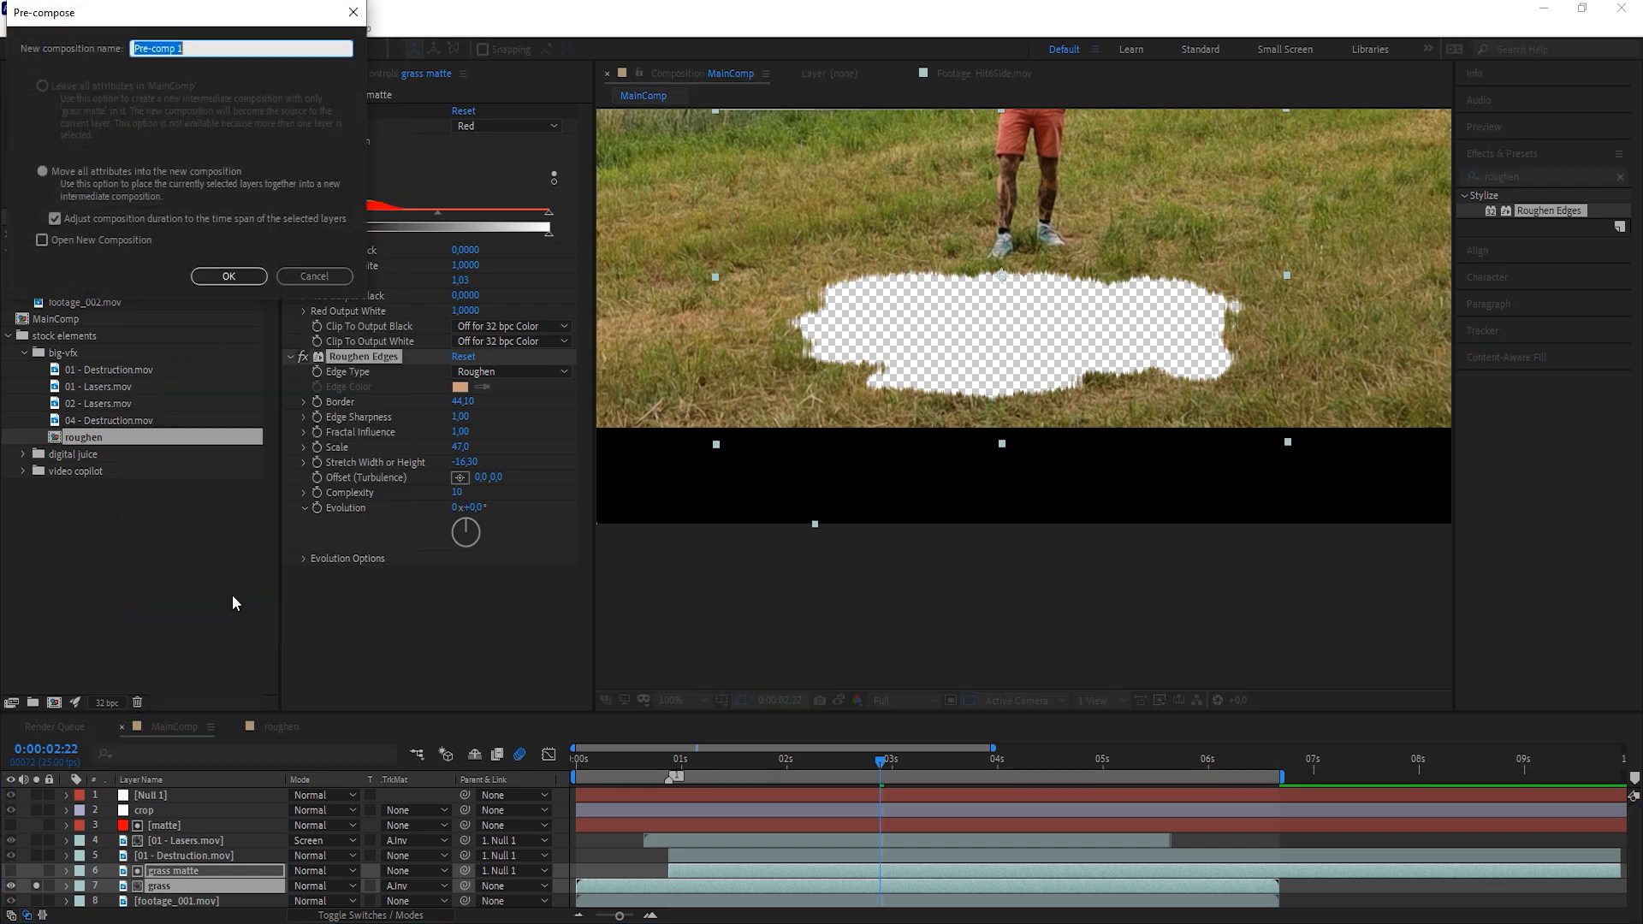
text(Grass extra)
click(219, 281)
Draw a rectangular mask on Grass extra around the hole's front area, feather it 48 pixels and unsolo the layer
drag(880, 761, 790, 769)
scroll(922, 286, down, 2)
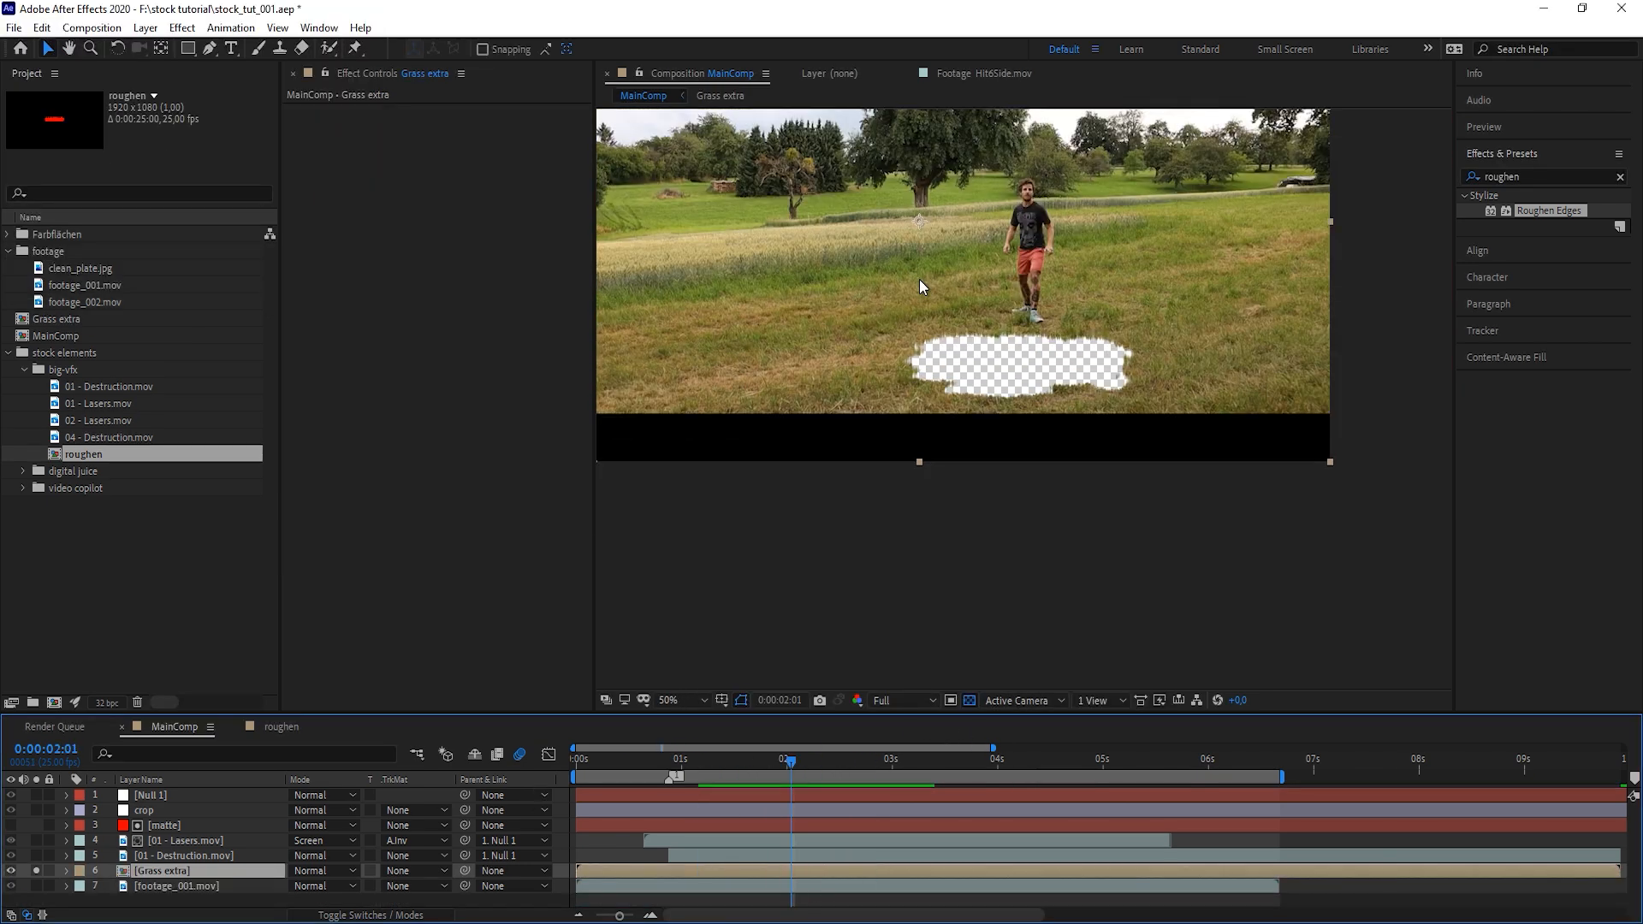
click(188, 49)
drag(831, 343, 1233, 508)
key(f)
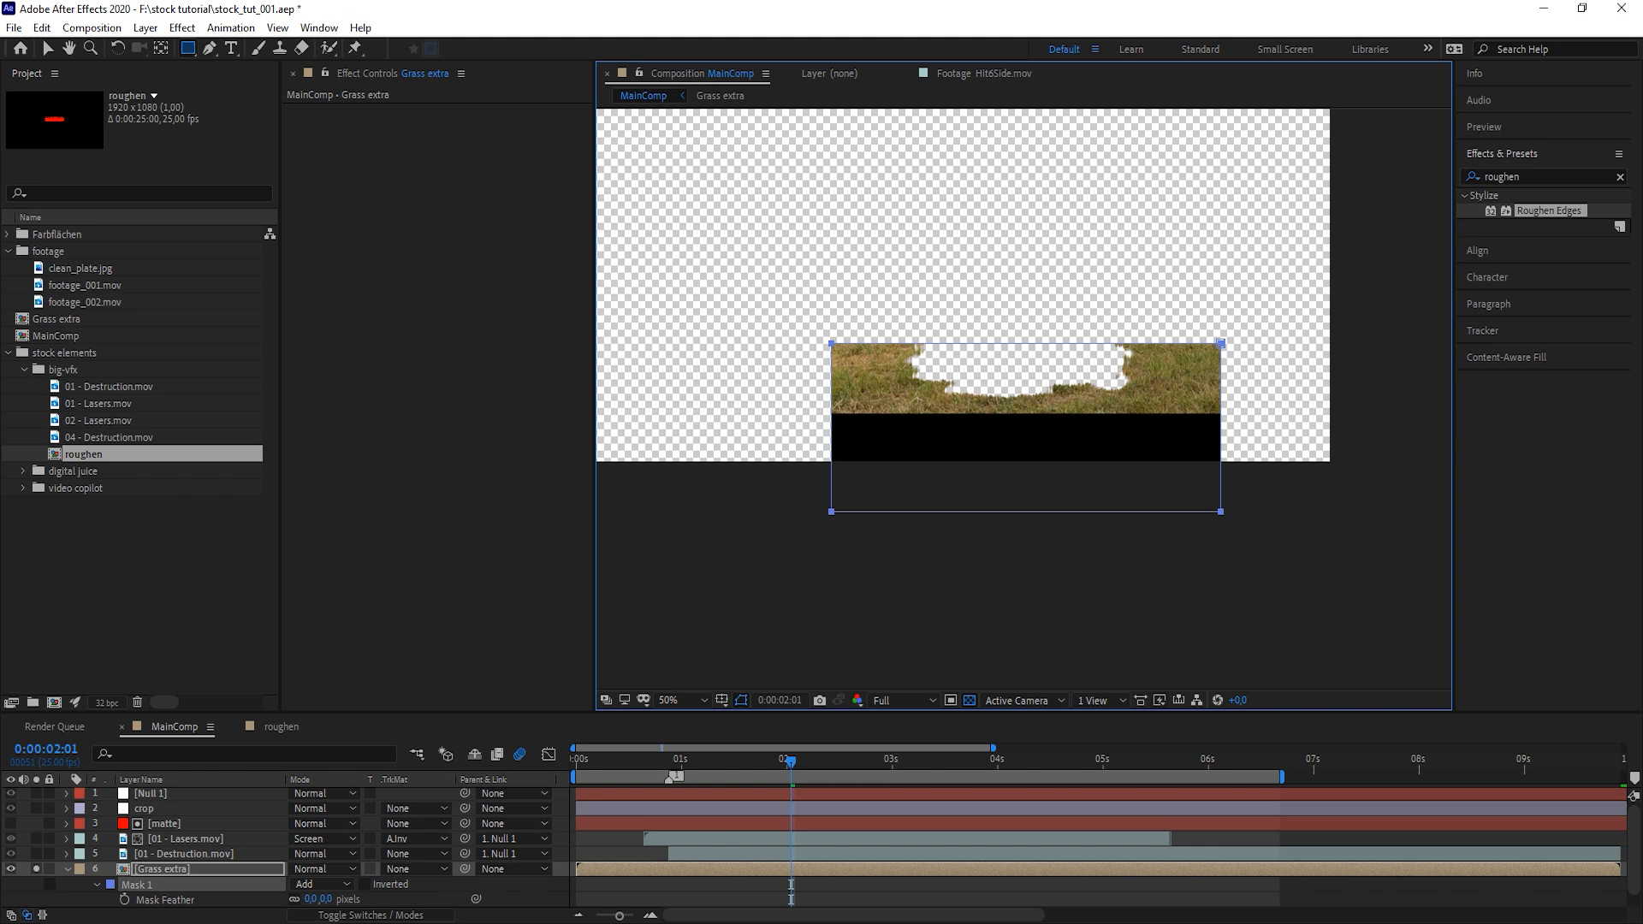
key(slash)
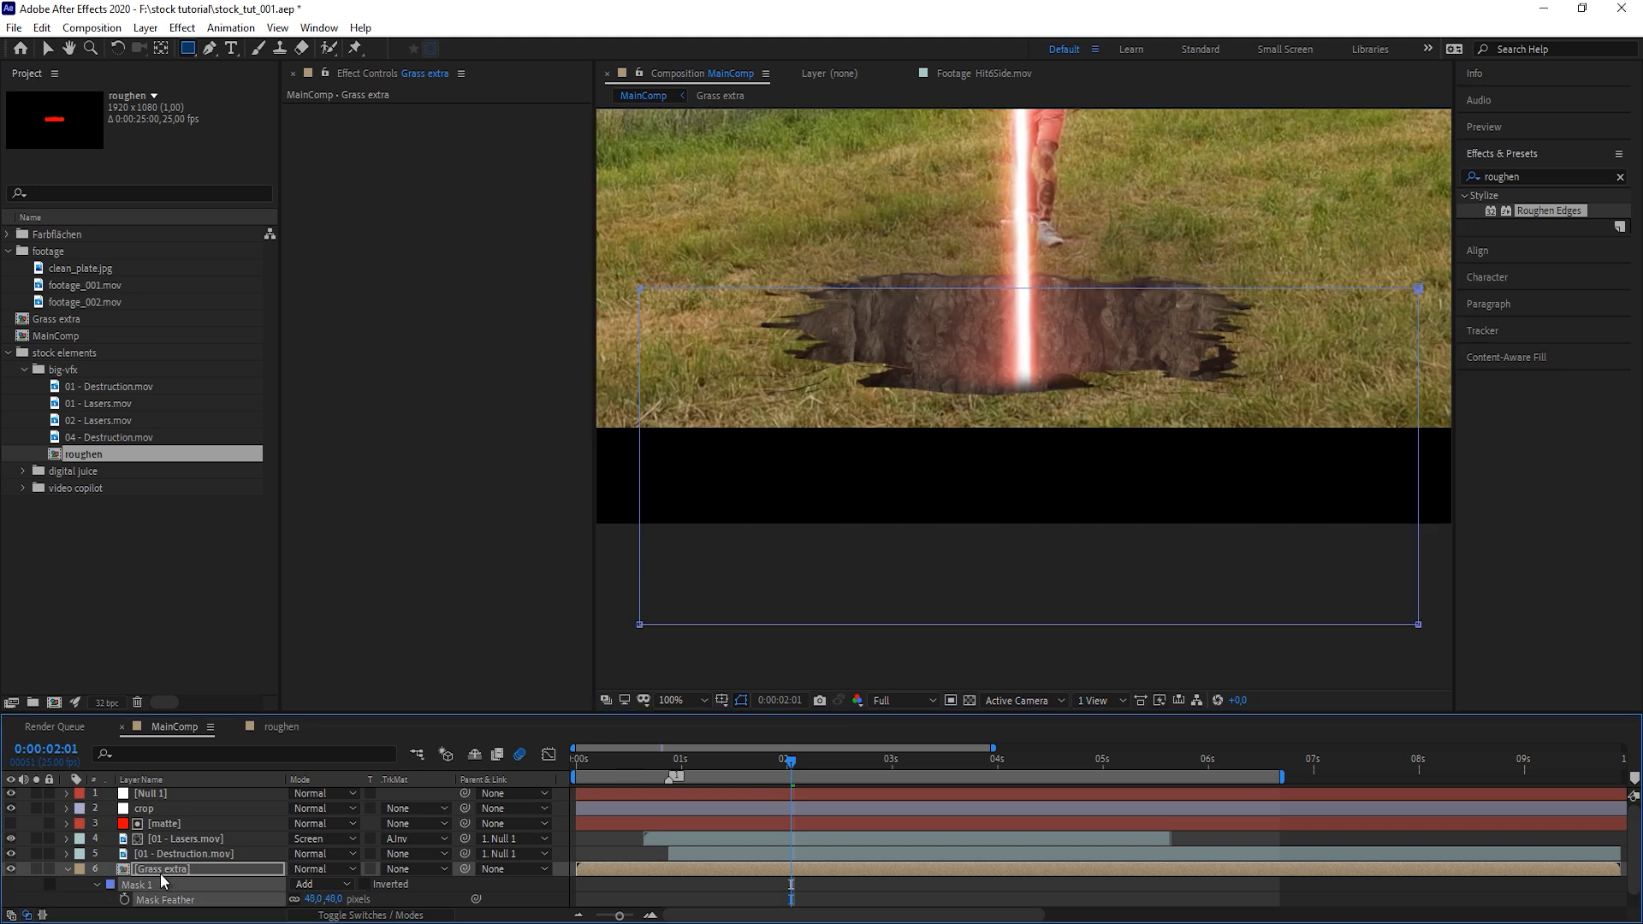
Move Grass extra above 01 - Destruction.mov, feather its mask 80 pixels and position the mask's upper edge across the lower part of the hole
drag(161, 874, 171, 849)
drag(1137, 427, 1140, 463)
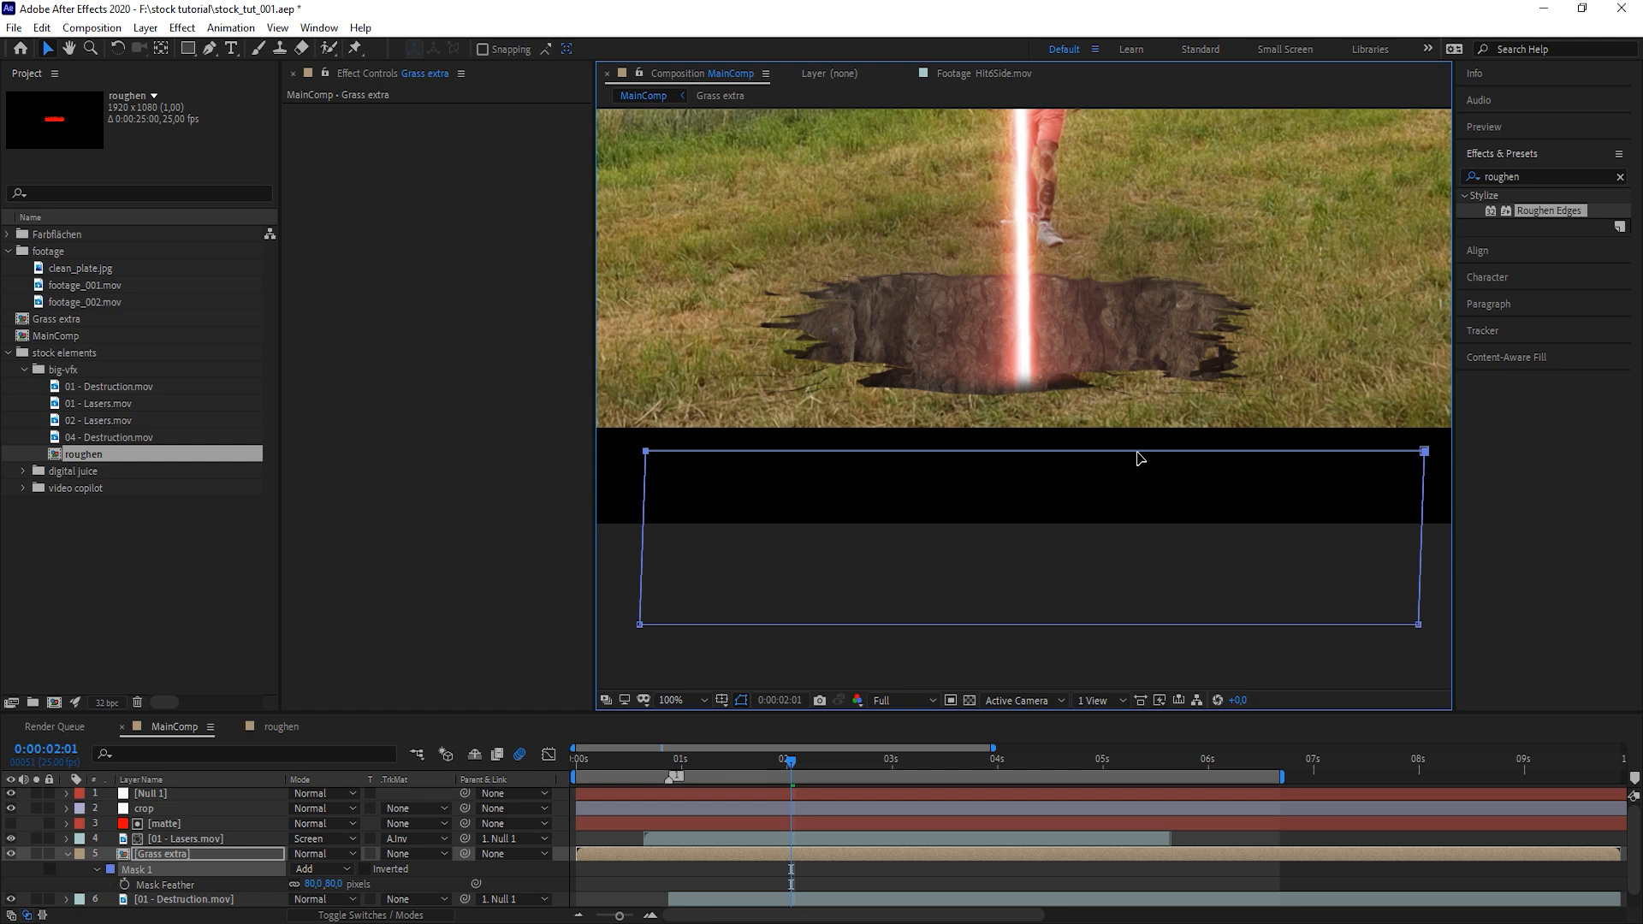
drag(1139, 459, 1132, 348)
key(period)
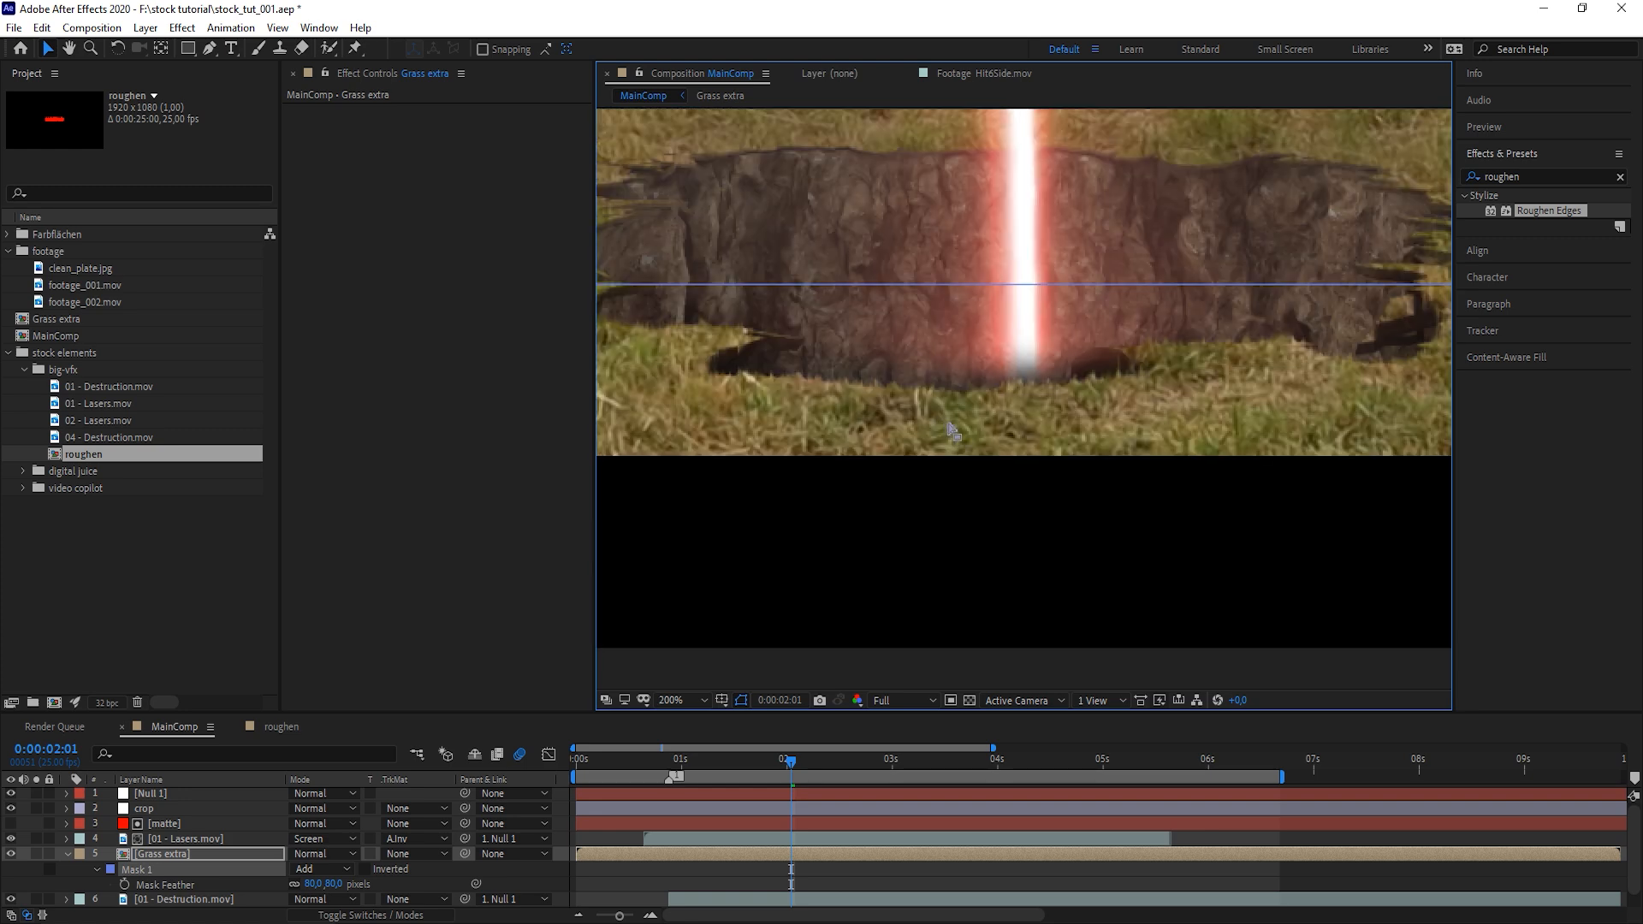
key(comma)
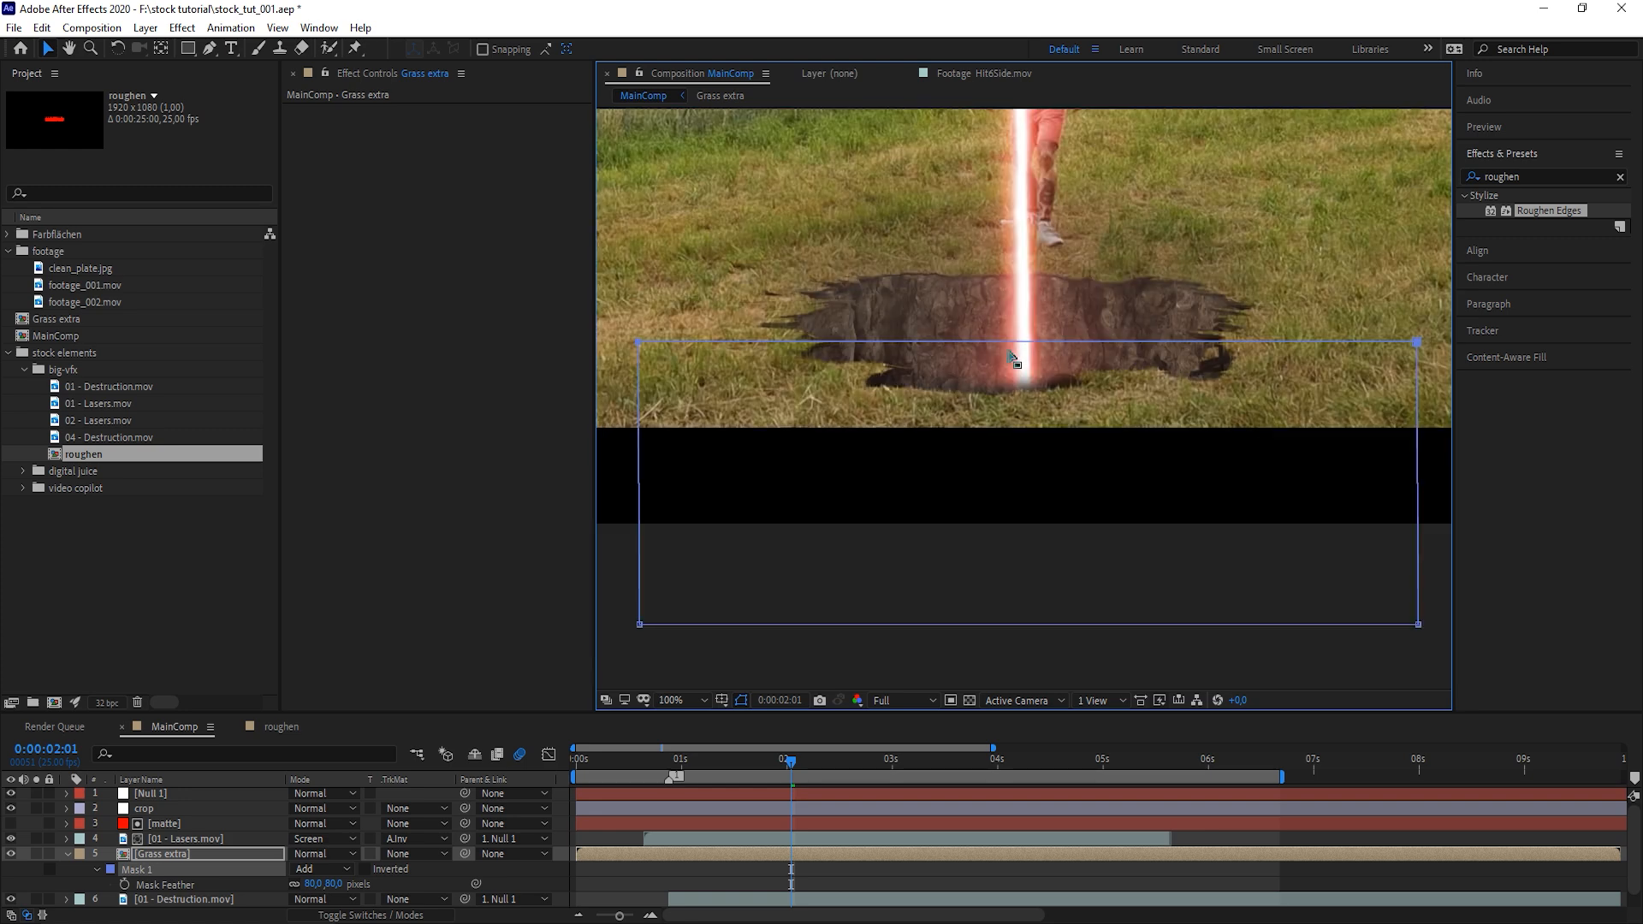
Play the composite from the start to check the grass blending along the hole's front edge
key(Home)
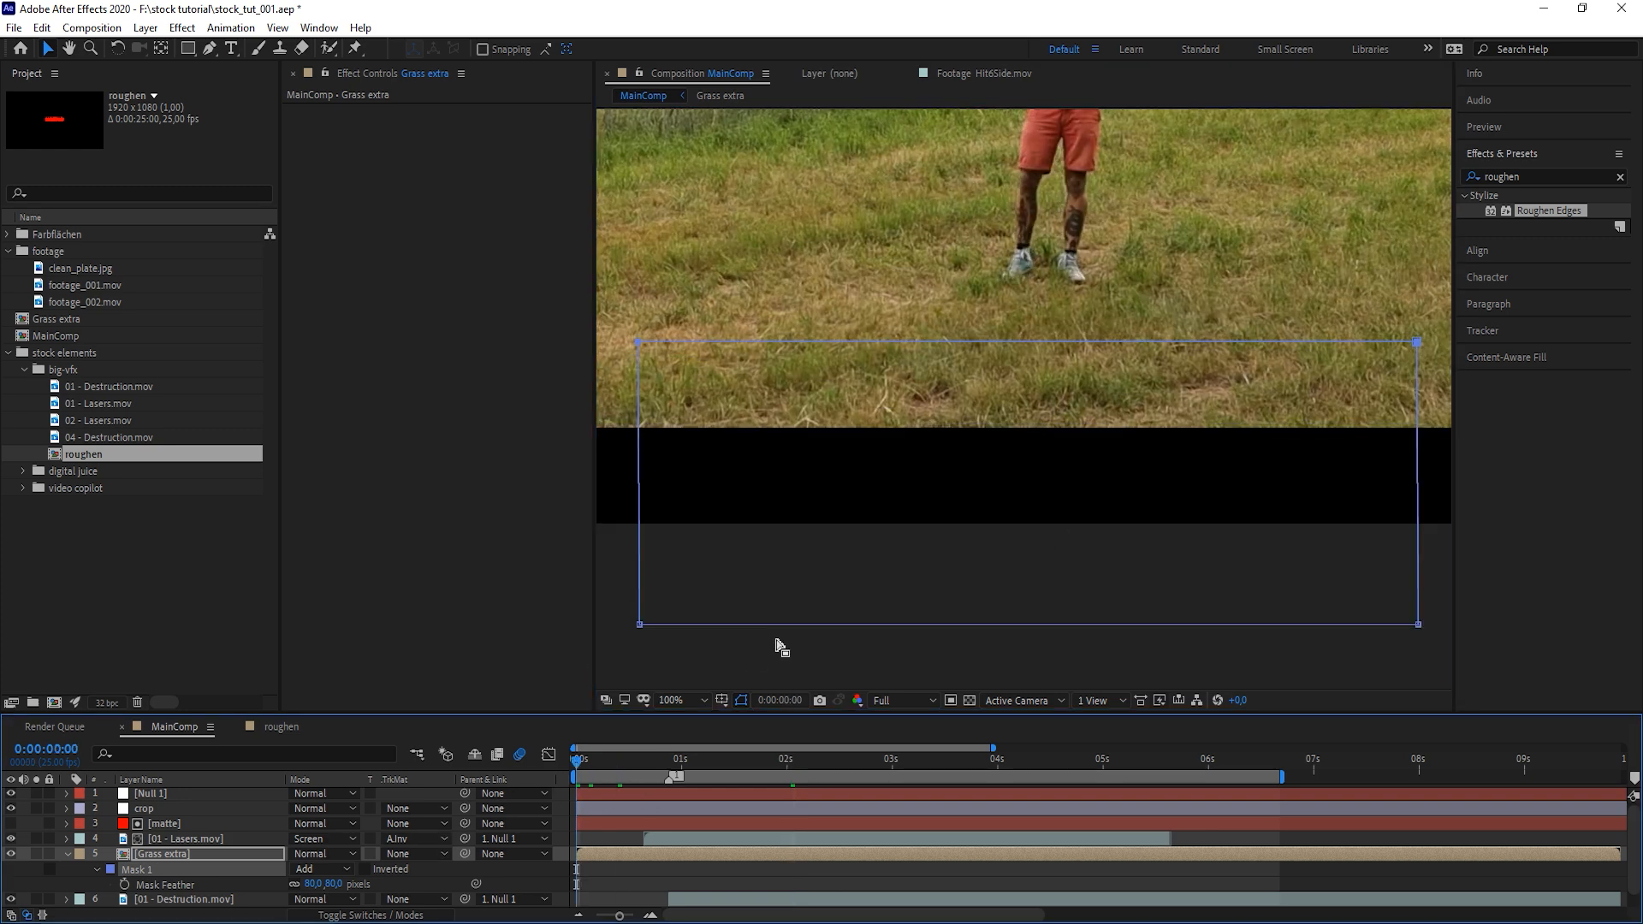
key(comma)
key(space)
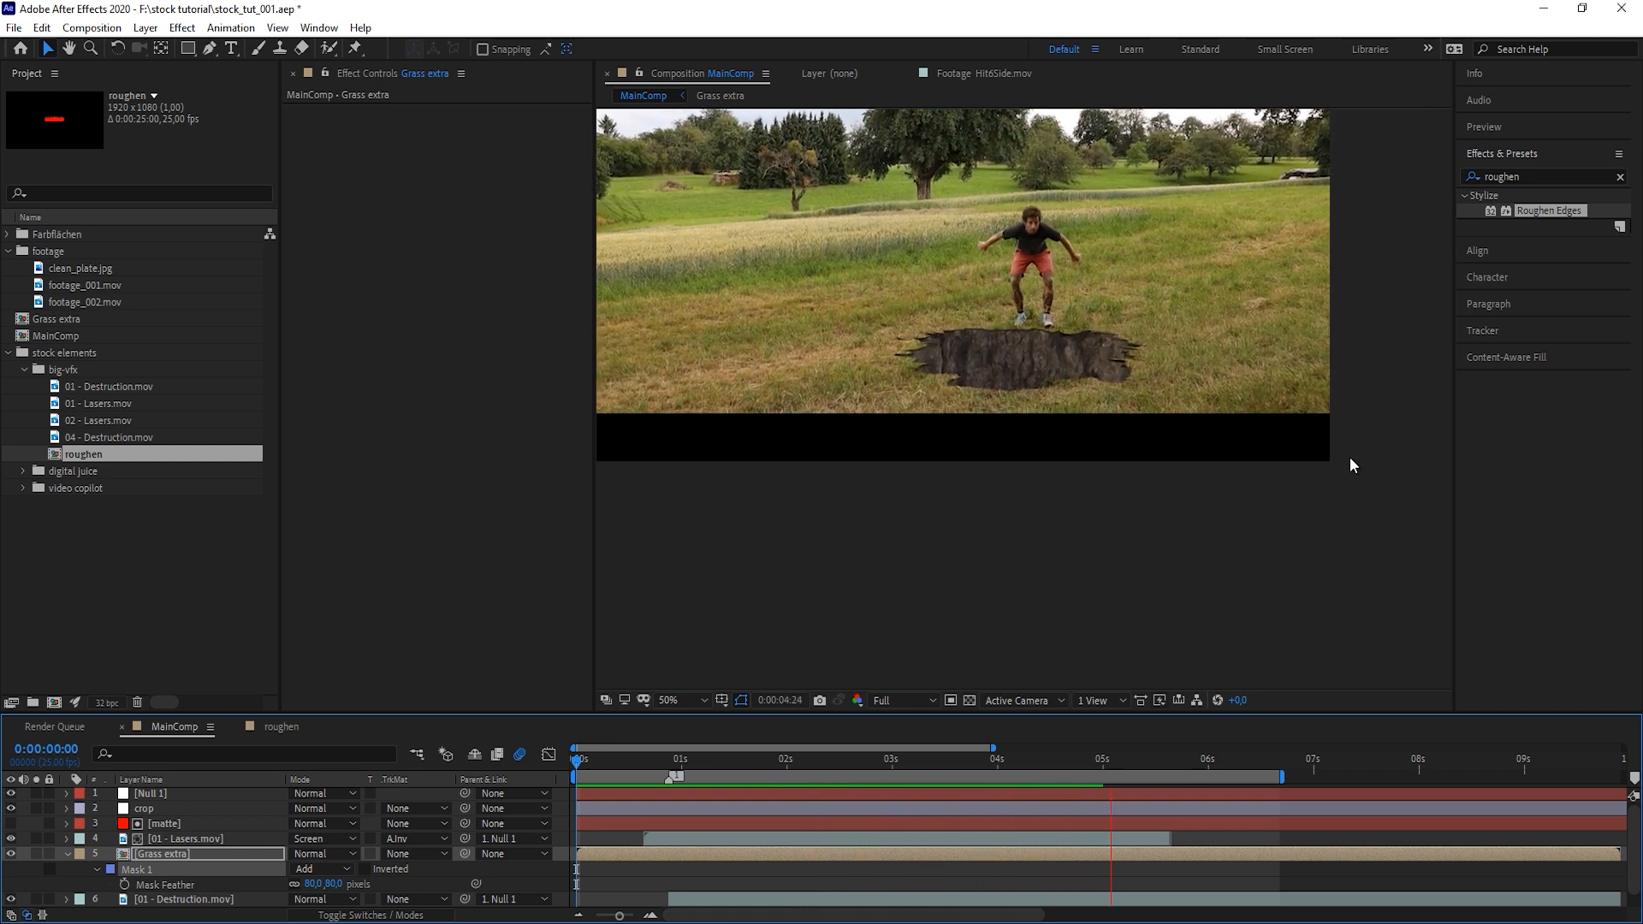
key(space)
key(comma)
drag(1037, 342, 1039, 371)
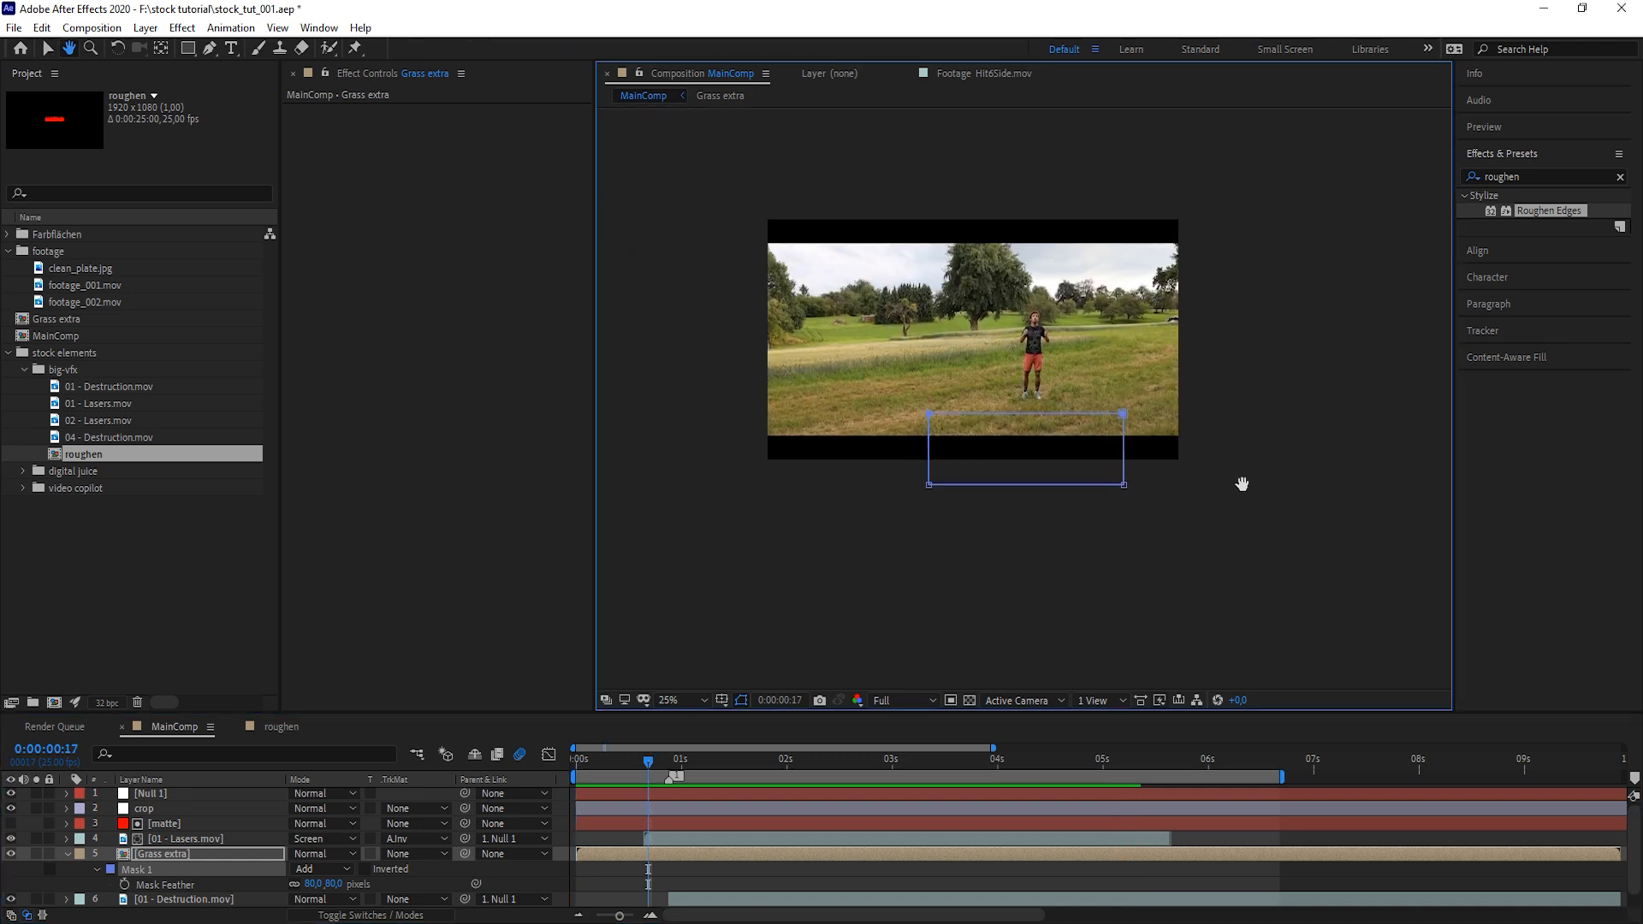
Add a 1920 x 1080 red solid to MainComp and place it between the crop and matte layers
drag(826, 761, 842, 793)
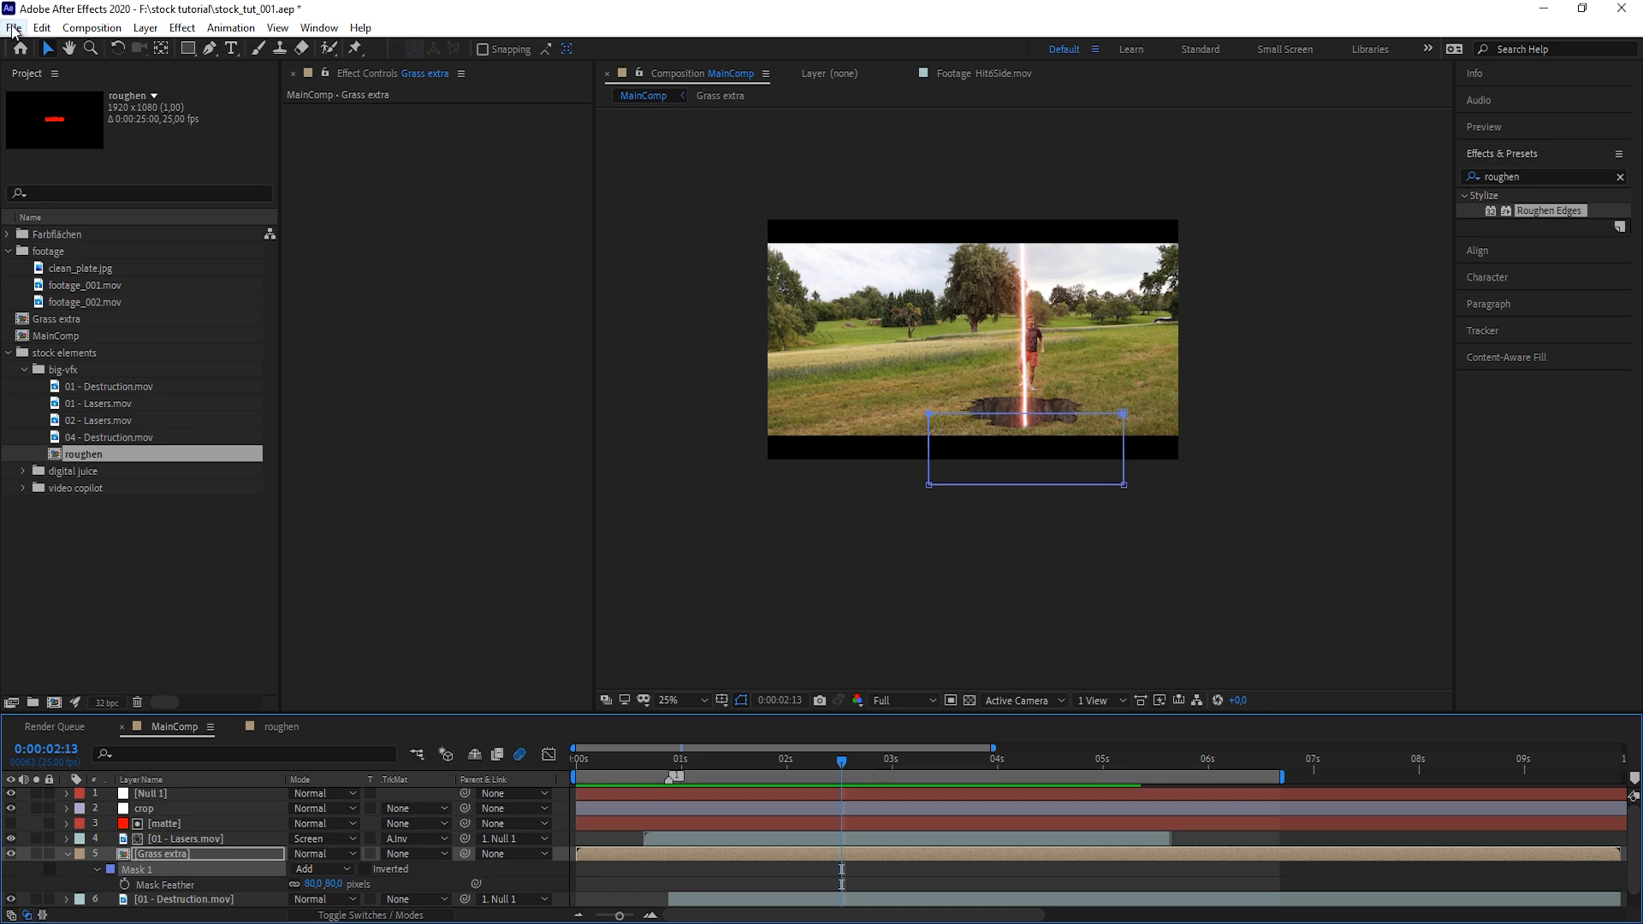
click(146, 27)
mouse_move(163, 48)
click(444, 68)
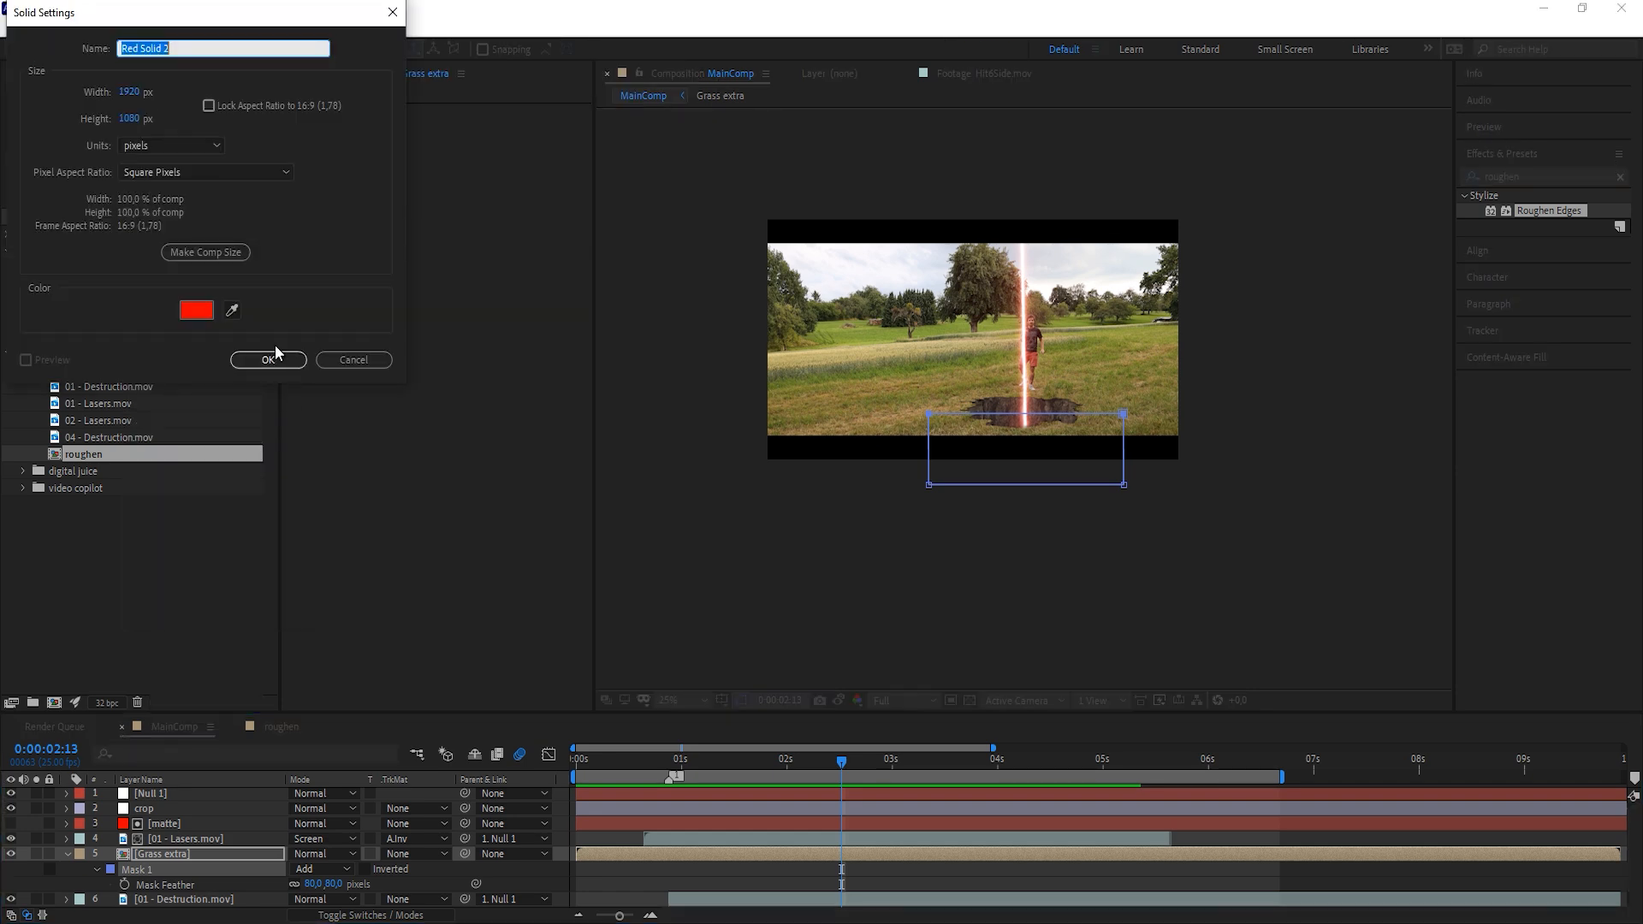
click(268, 360)
drag(179, 859, 185, 815)
Find the Advanced Lightning effect and apply it to the new red solid
click(1576, 177)
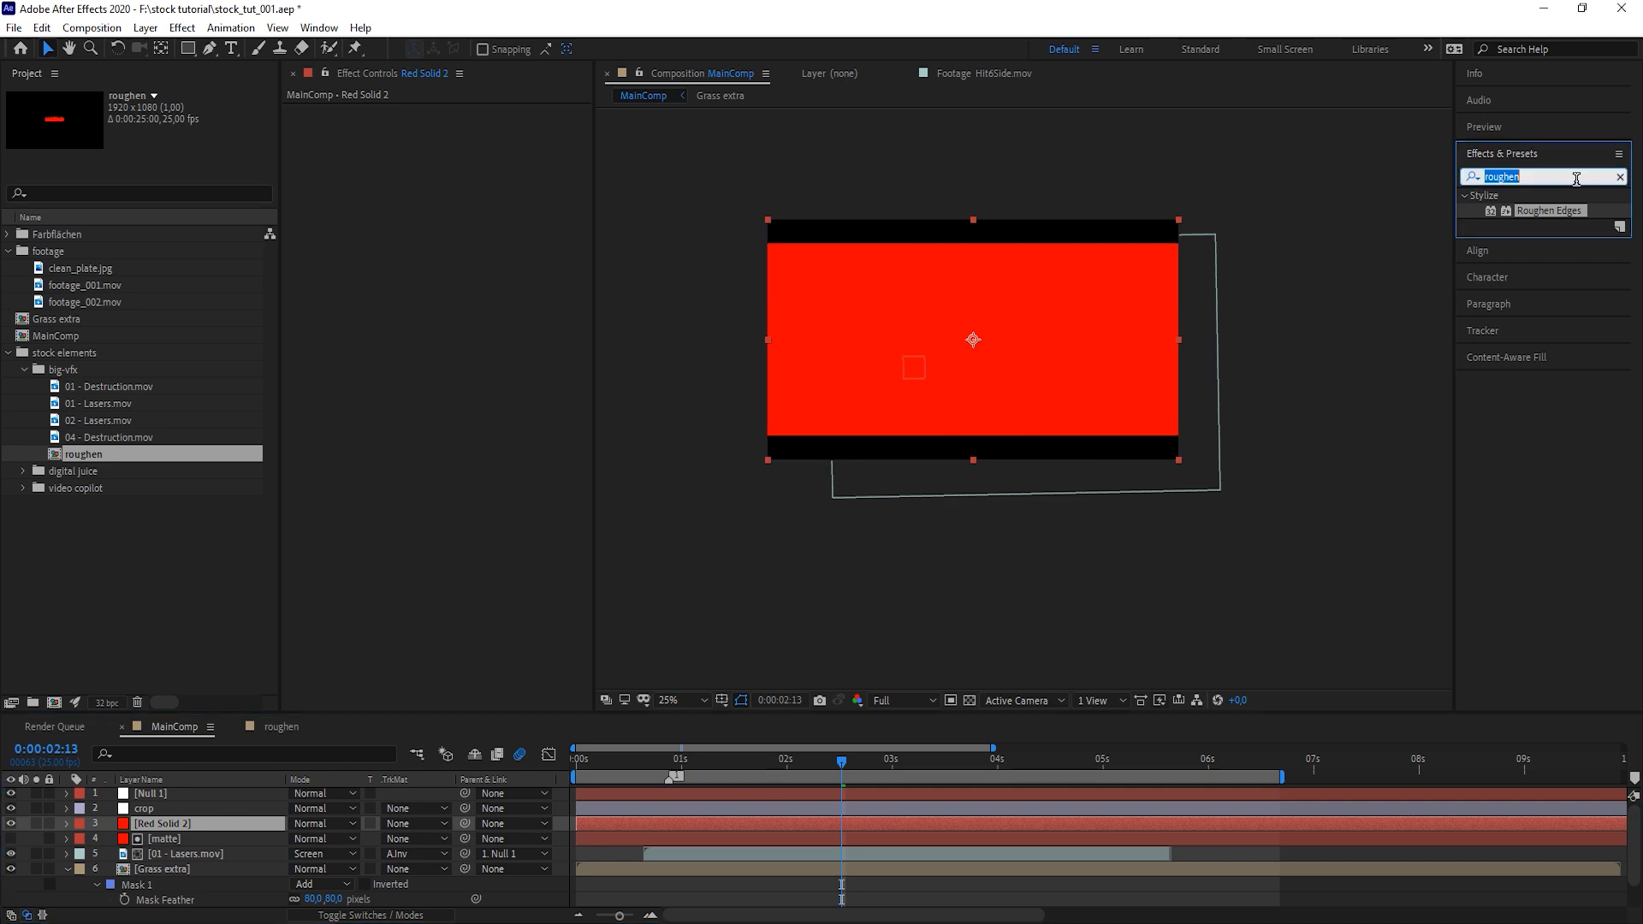
text(adva)
drag(1581, 252, 1070, 381)
scroll(1070, 381, up, 2)
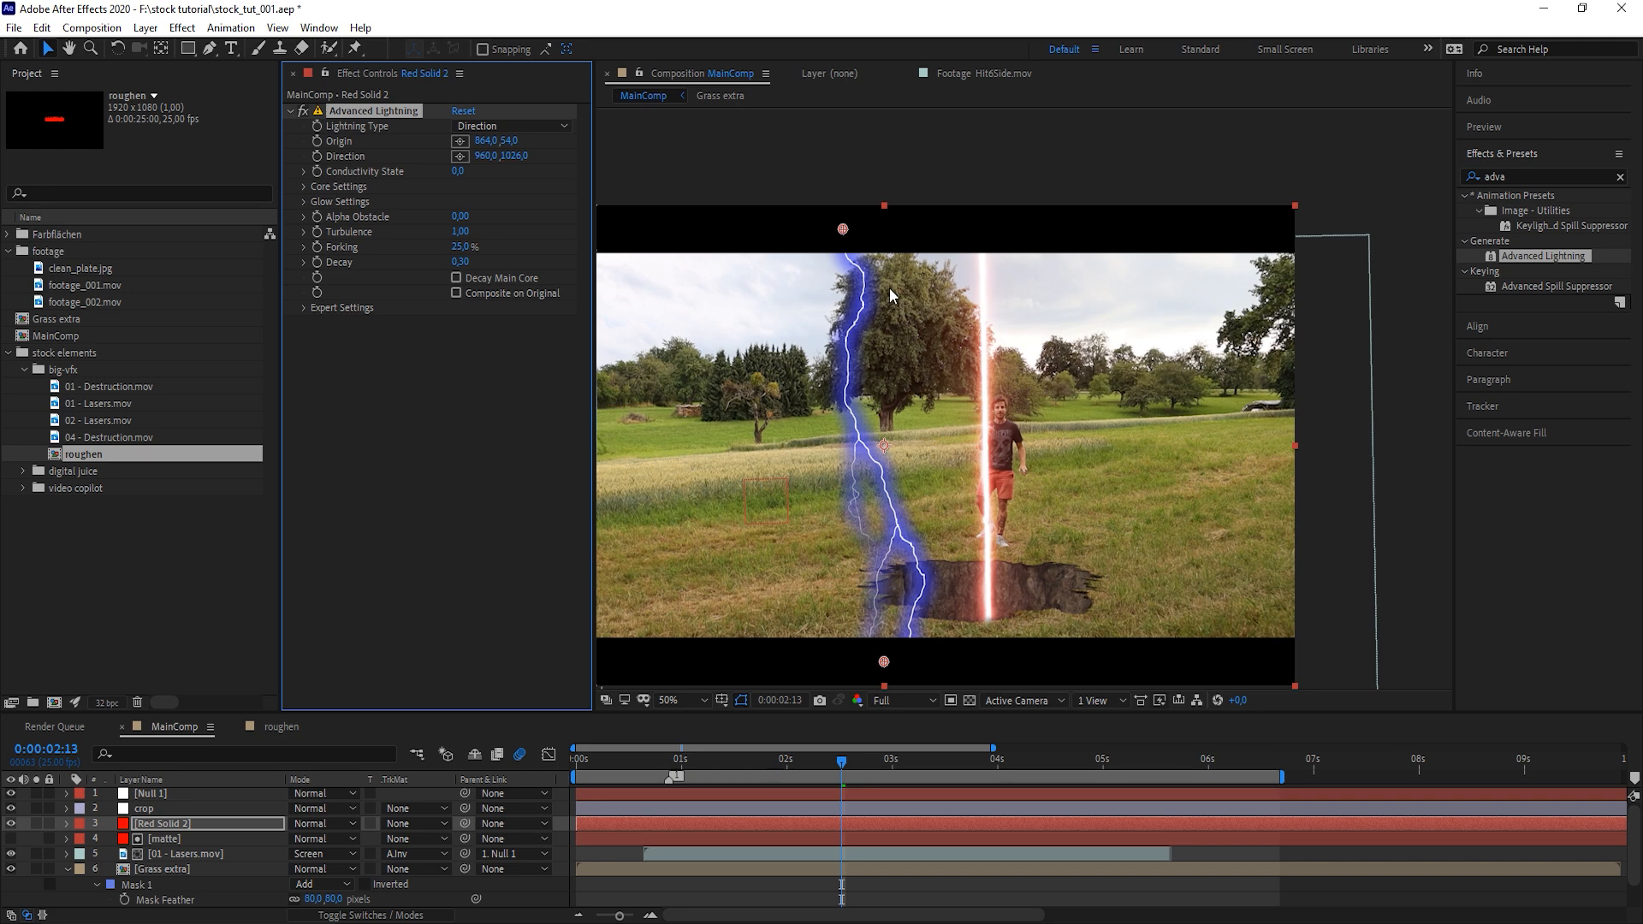
Place the lightning's origin at the laser beam's upper end and its direction point at the beam's base, and enable keyframing for both at 0:00:02:13
drag(843, 230, 984, 243)
drag(884, 661, 986, 614)
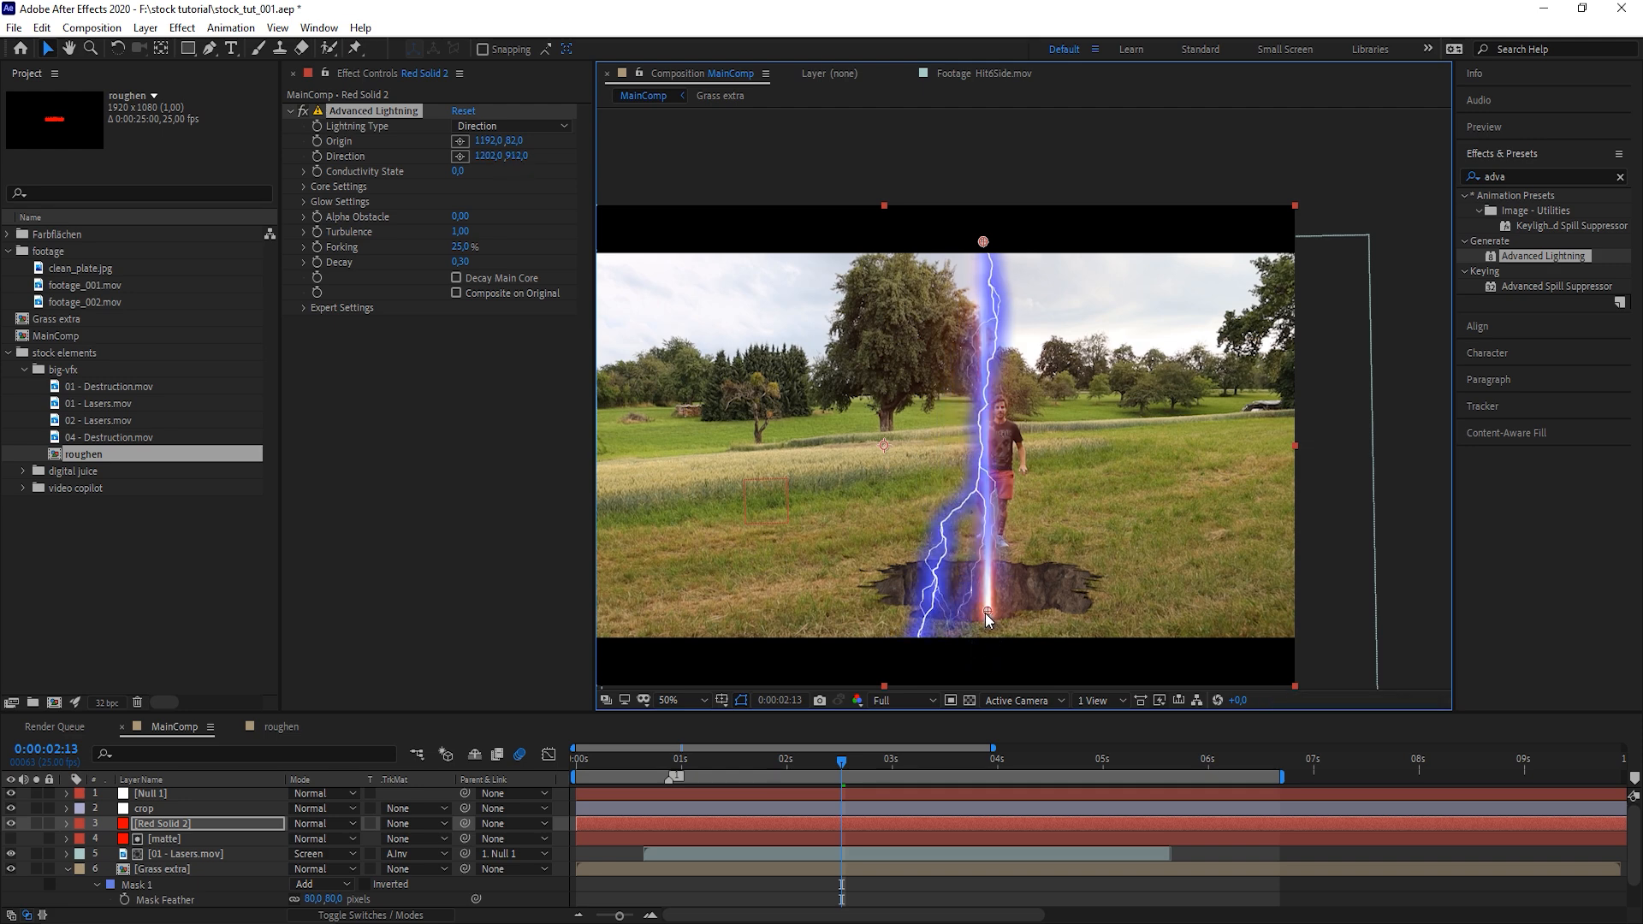
click(316, 140)
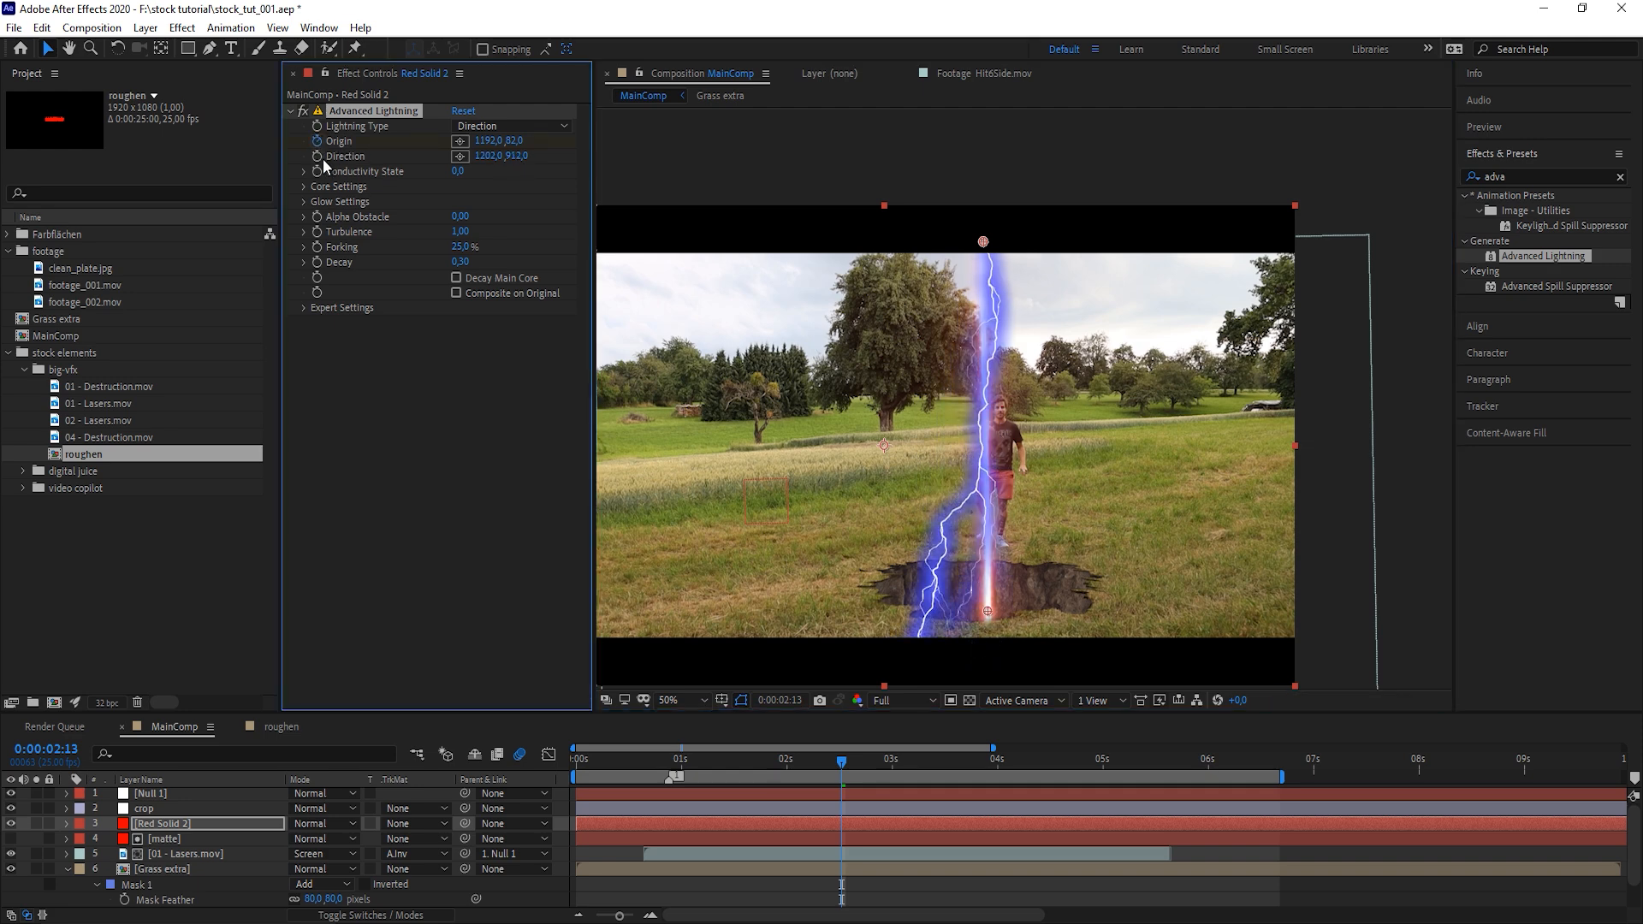
Set the lightning type to Strike and keyframe the direction point at 1224, 880 at 0:00:00:22 and near the beam's upper end two frames earlier
key(1)
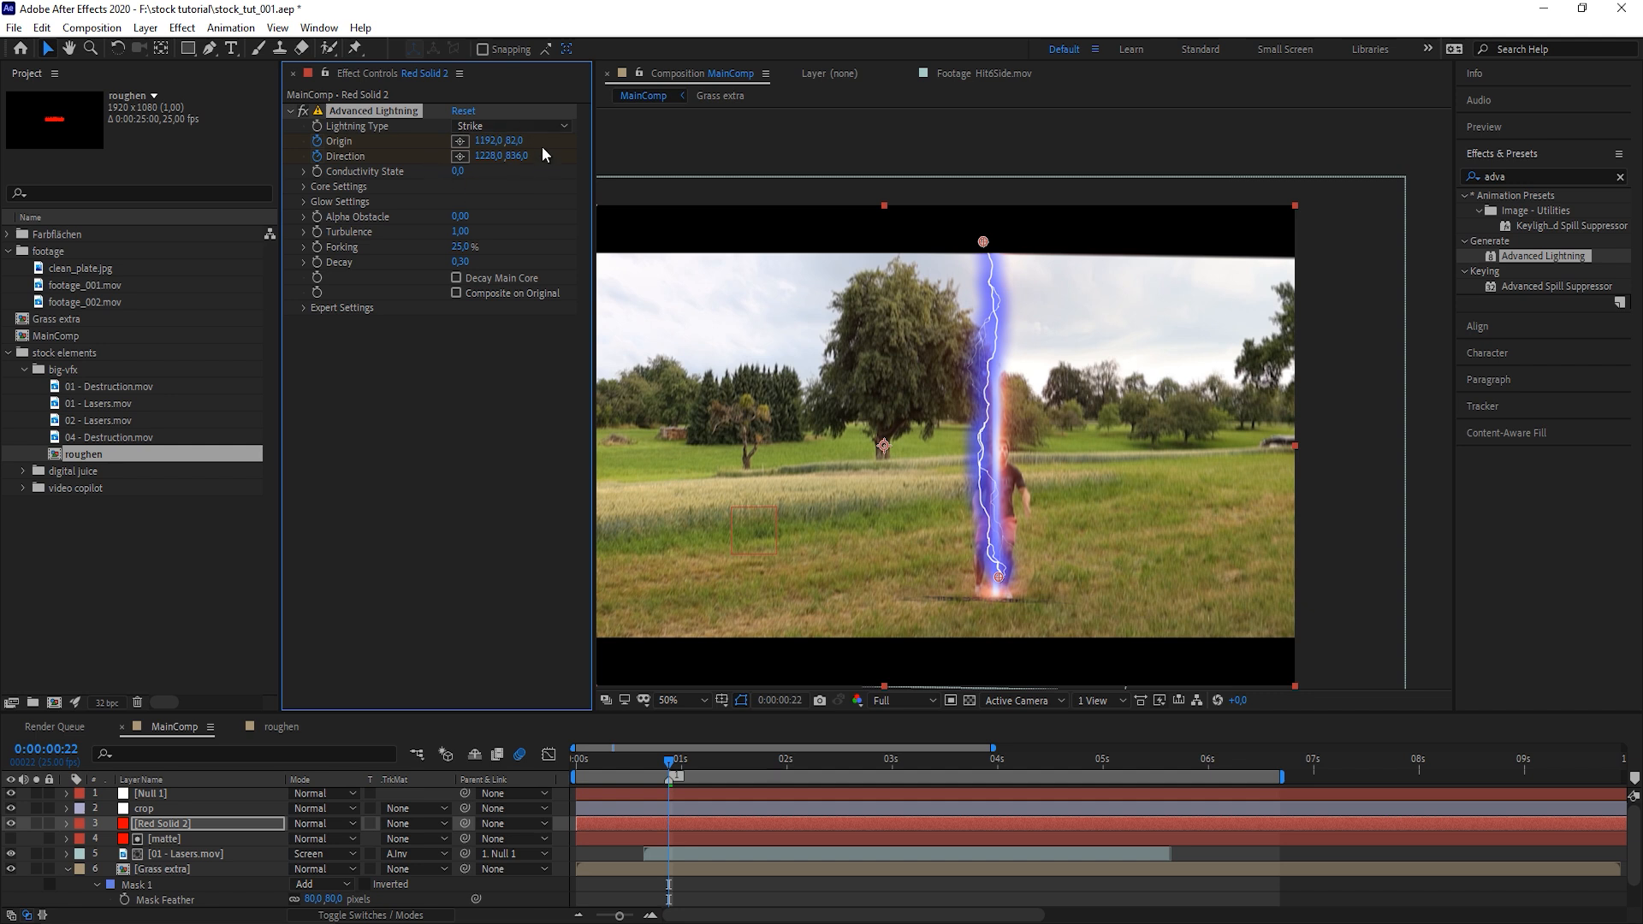
drag(992, 588, 996, 606)
key(u)
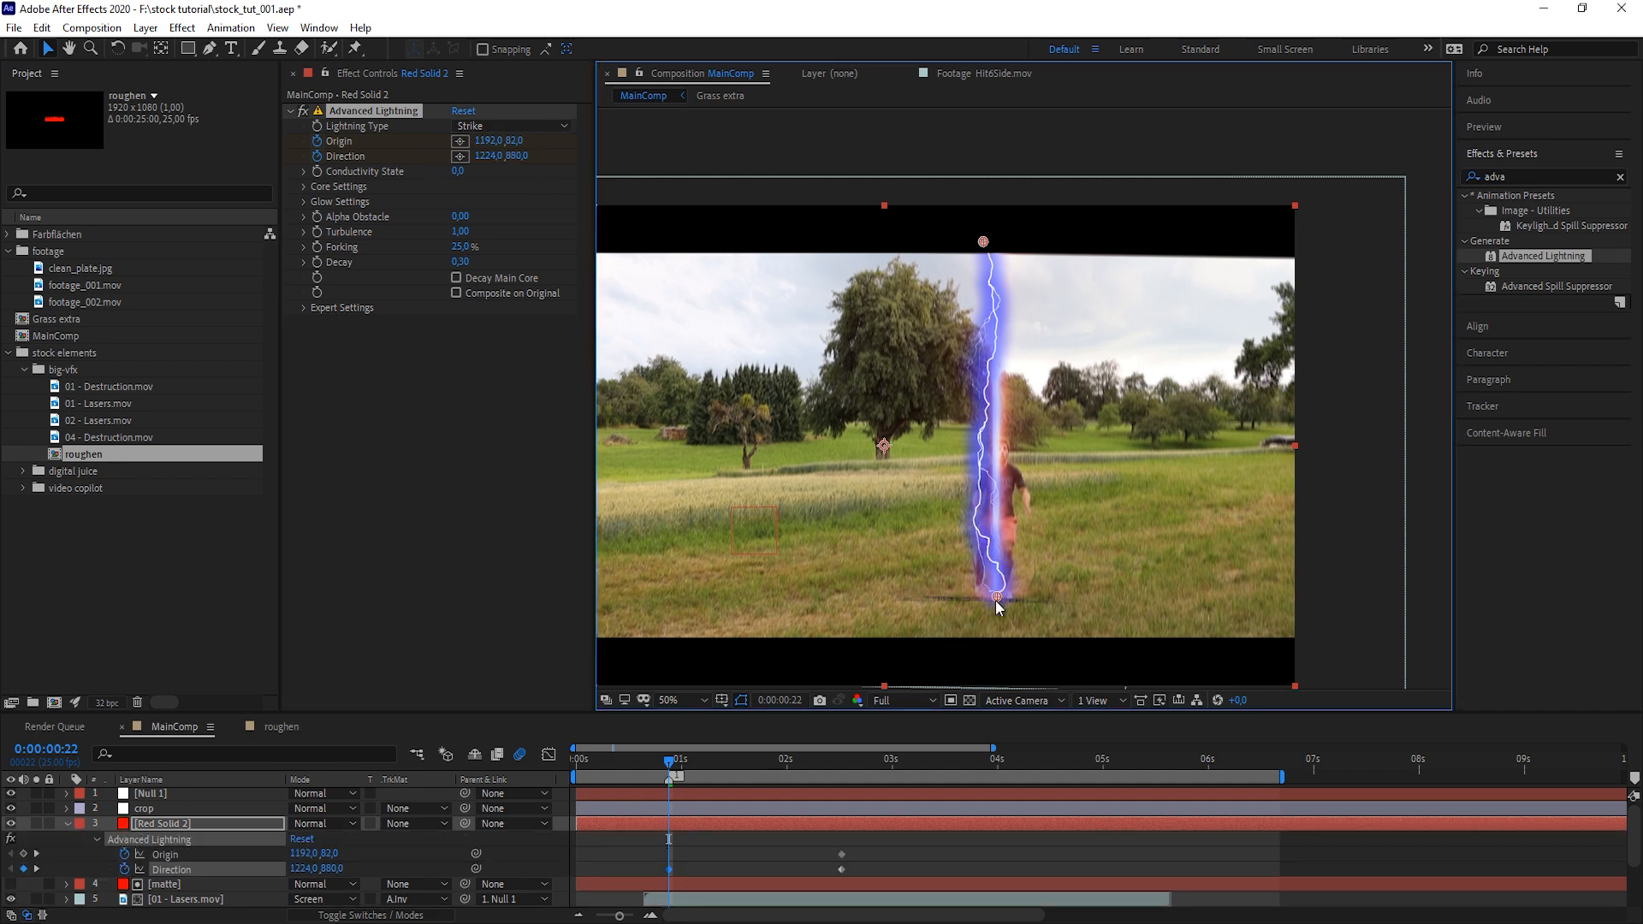
key(Page_Up)
key(Page_Up)
drag(999, 597, 1000, 220)
key(Page_Up)
key(Page_Up)
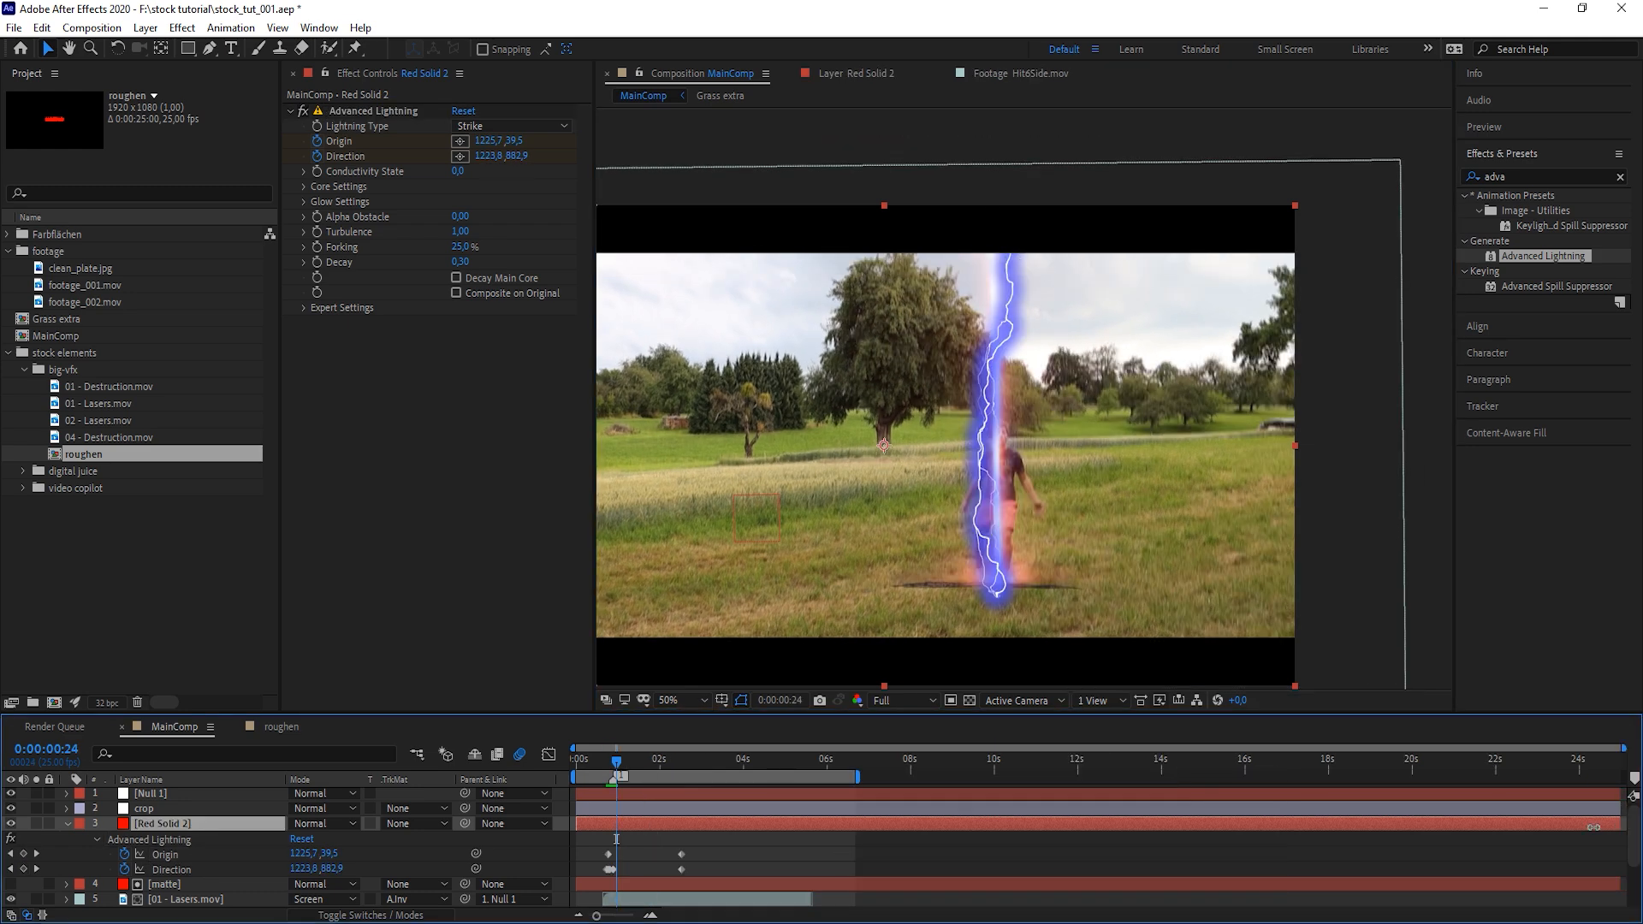
Trim the end of Red Solid 2 to 0:00:00:24 and preview the lightning strike from the start
drag(1619, 825, 615, 855)
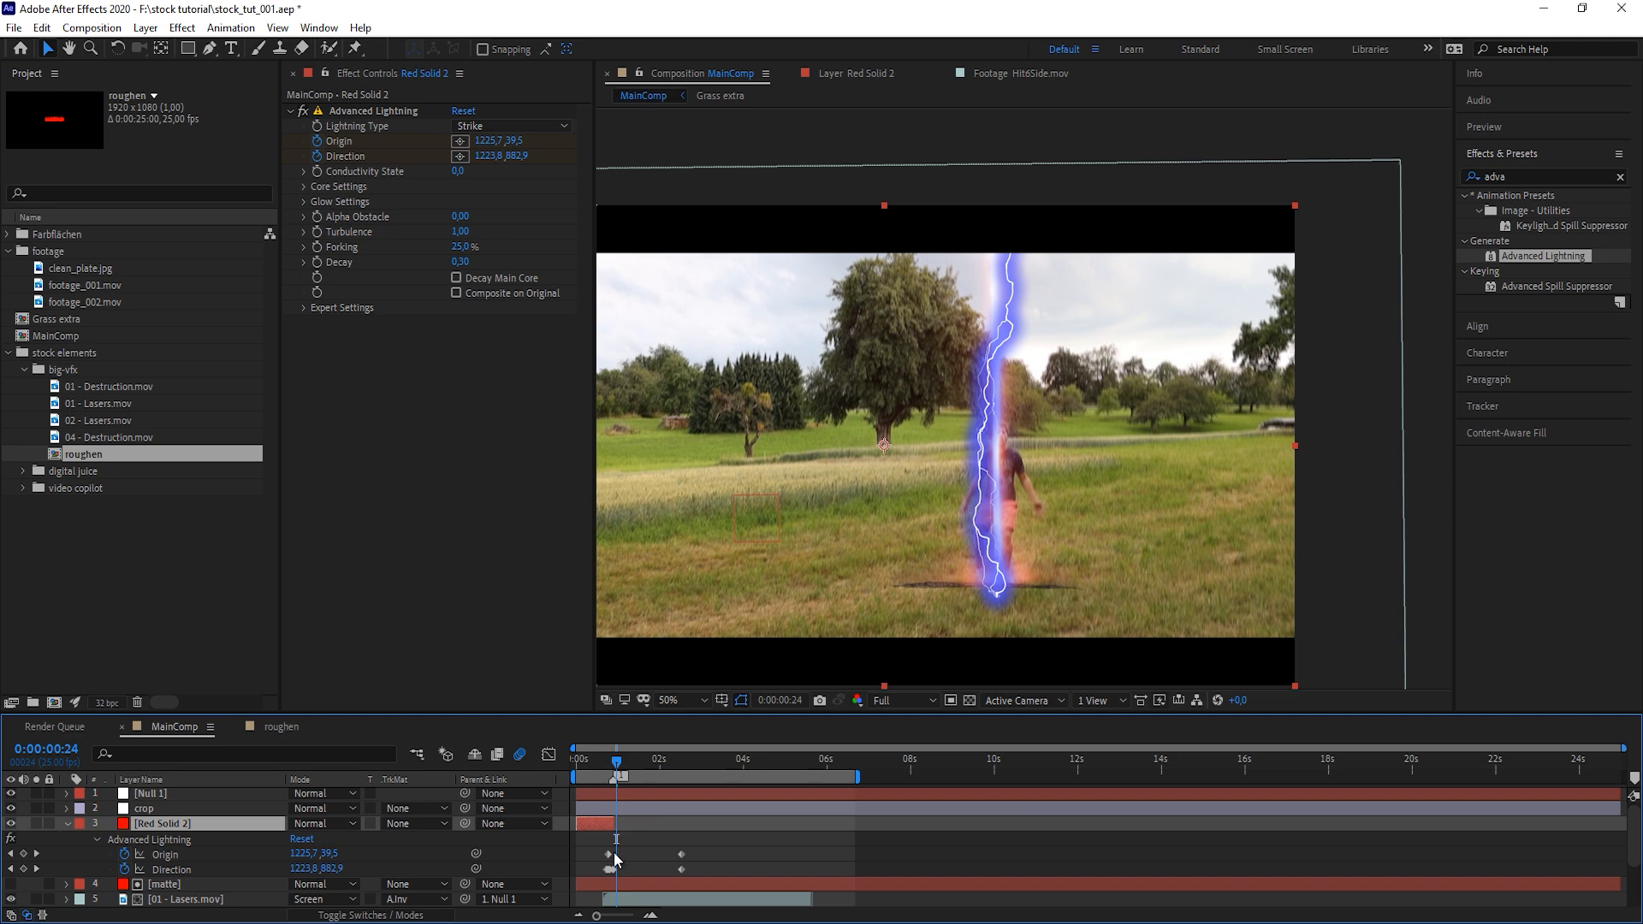
key(space)
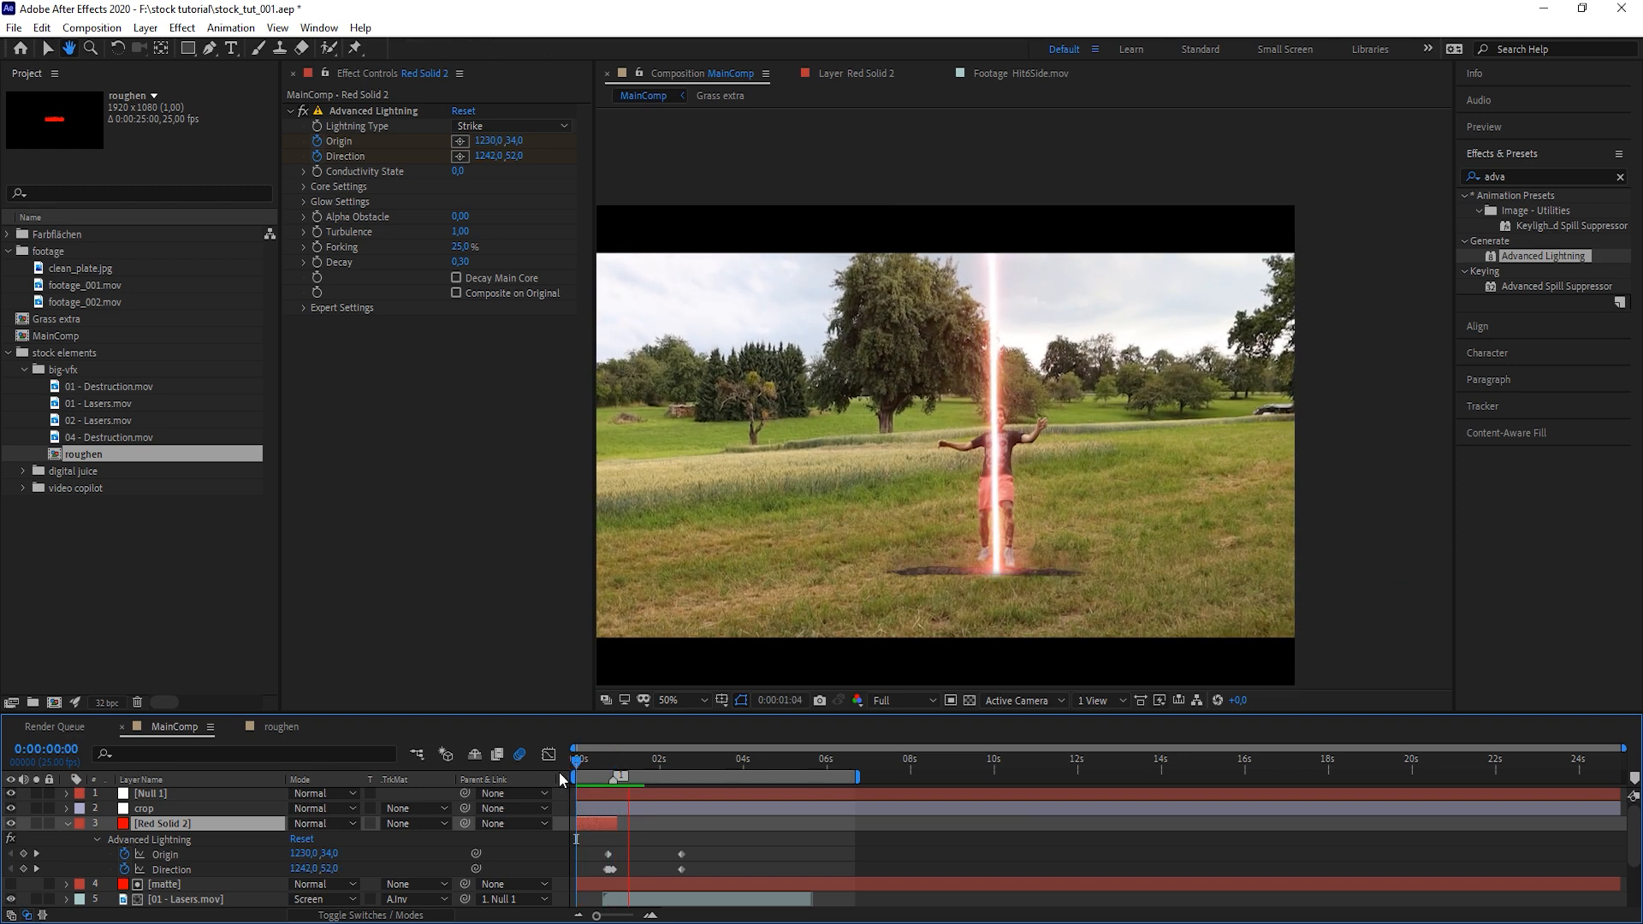
At 0:00:00:22, change the lightning's glow color to red (FF3232) and set Red Solid 2's blending mode to Screen
drag(599, 761, 614, 769)
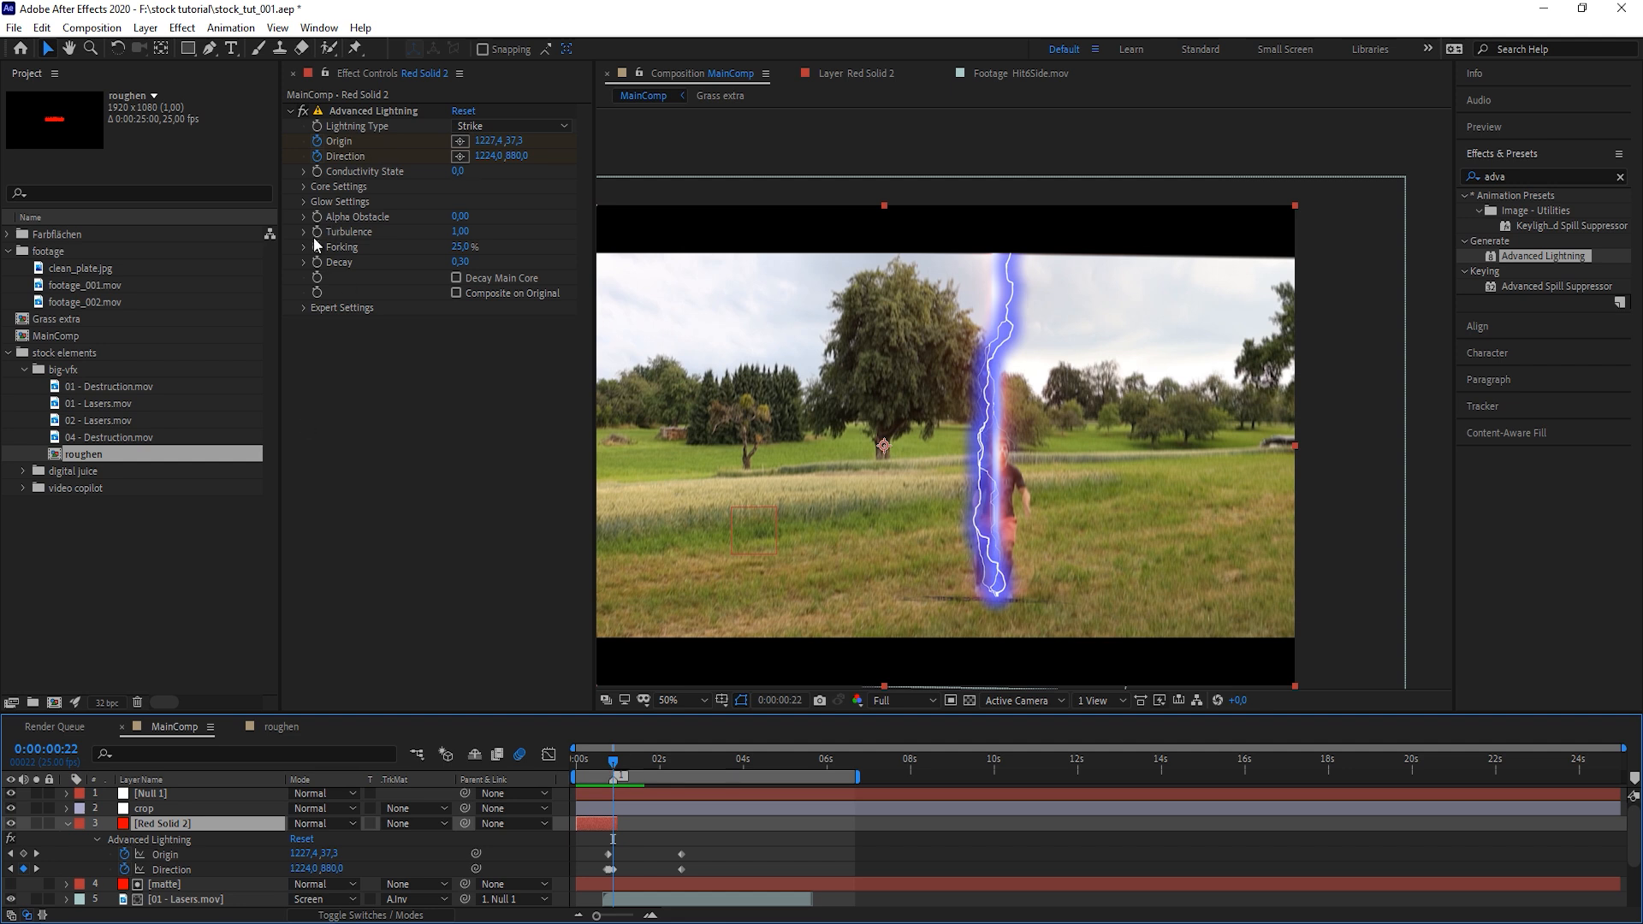
click(301, 201)
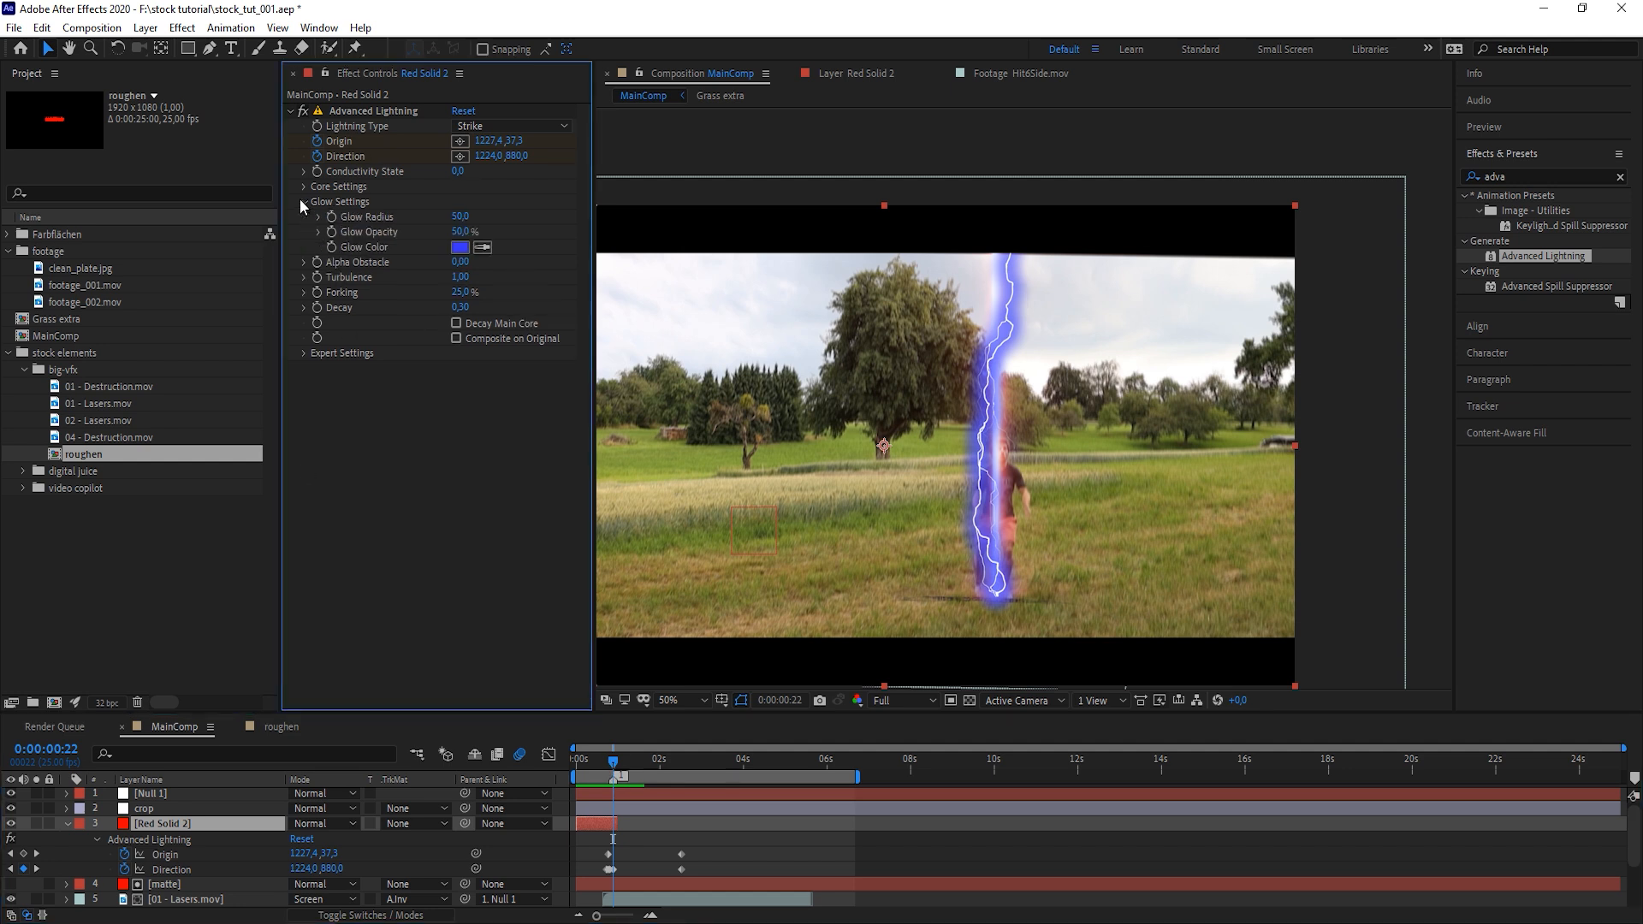
click(459, 248)
click(332, 438)
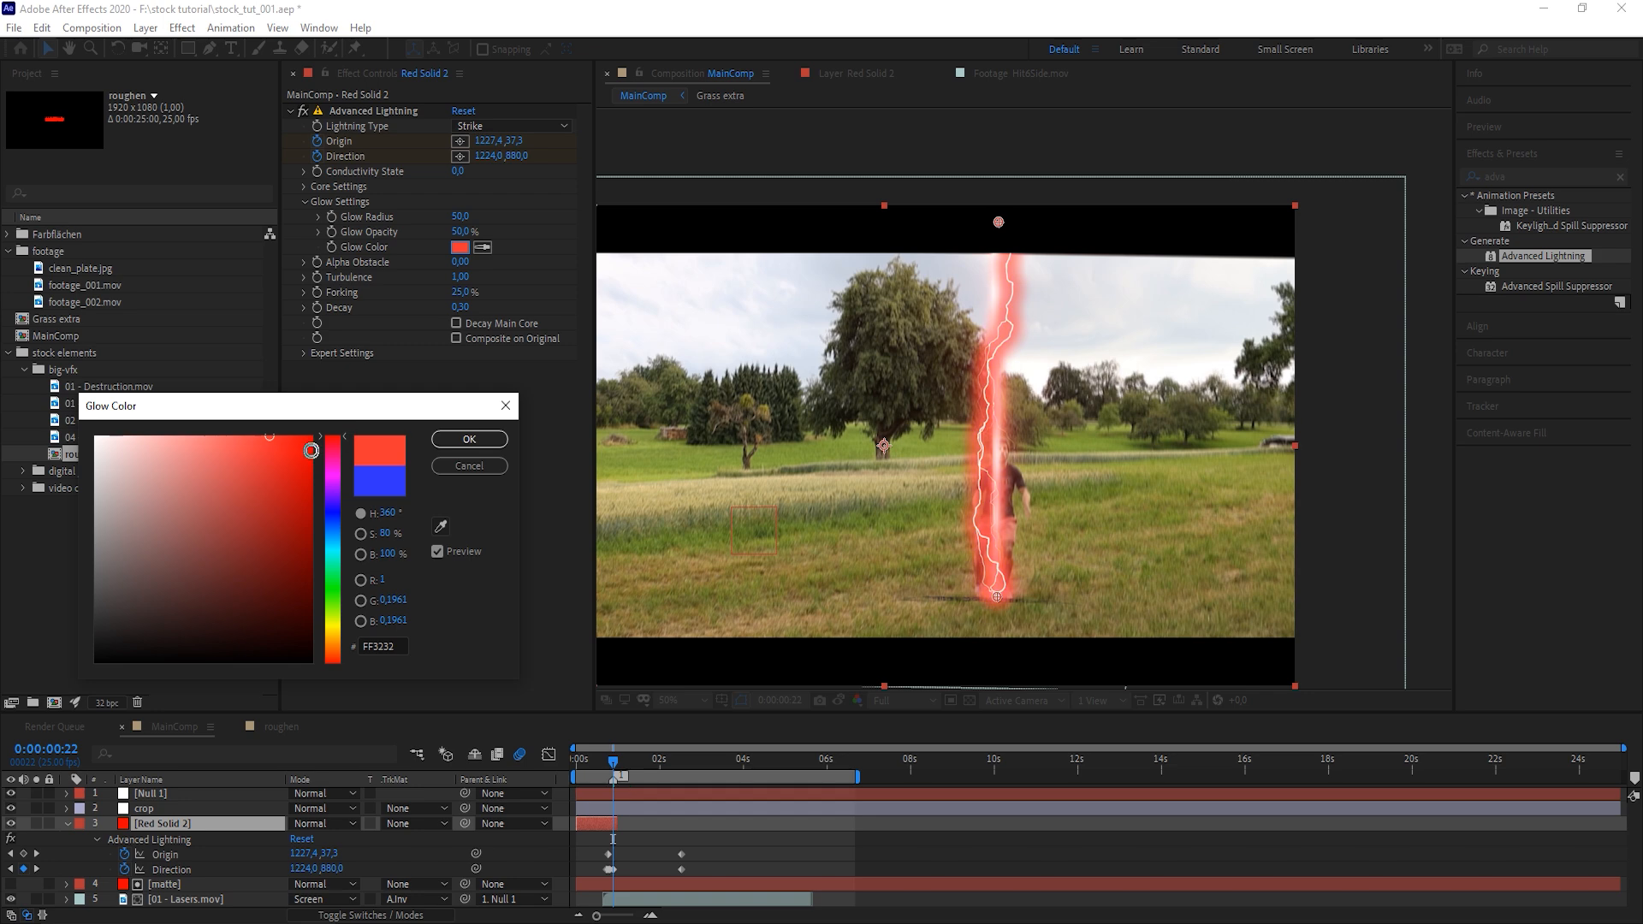
click(469, 439)
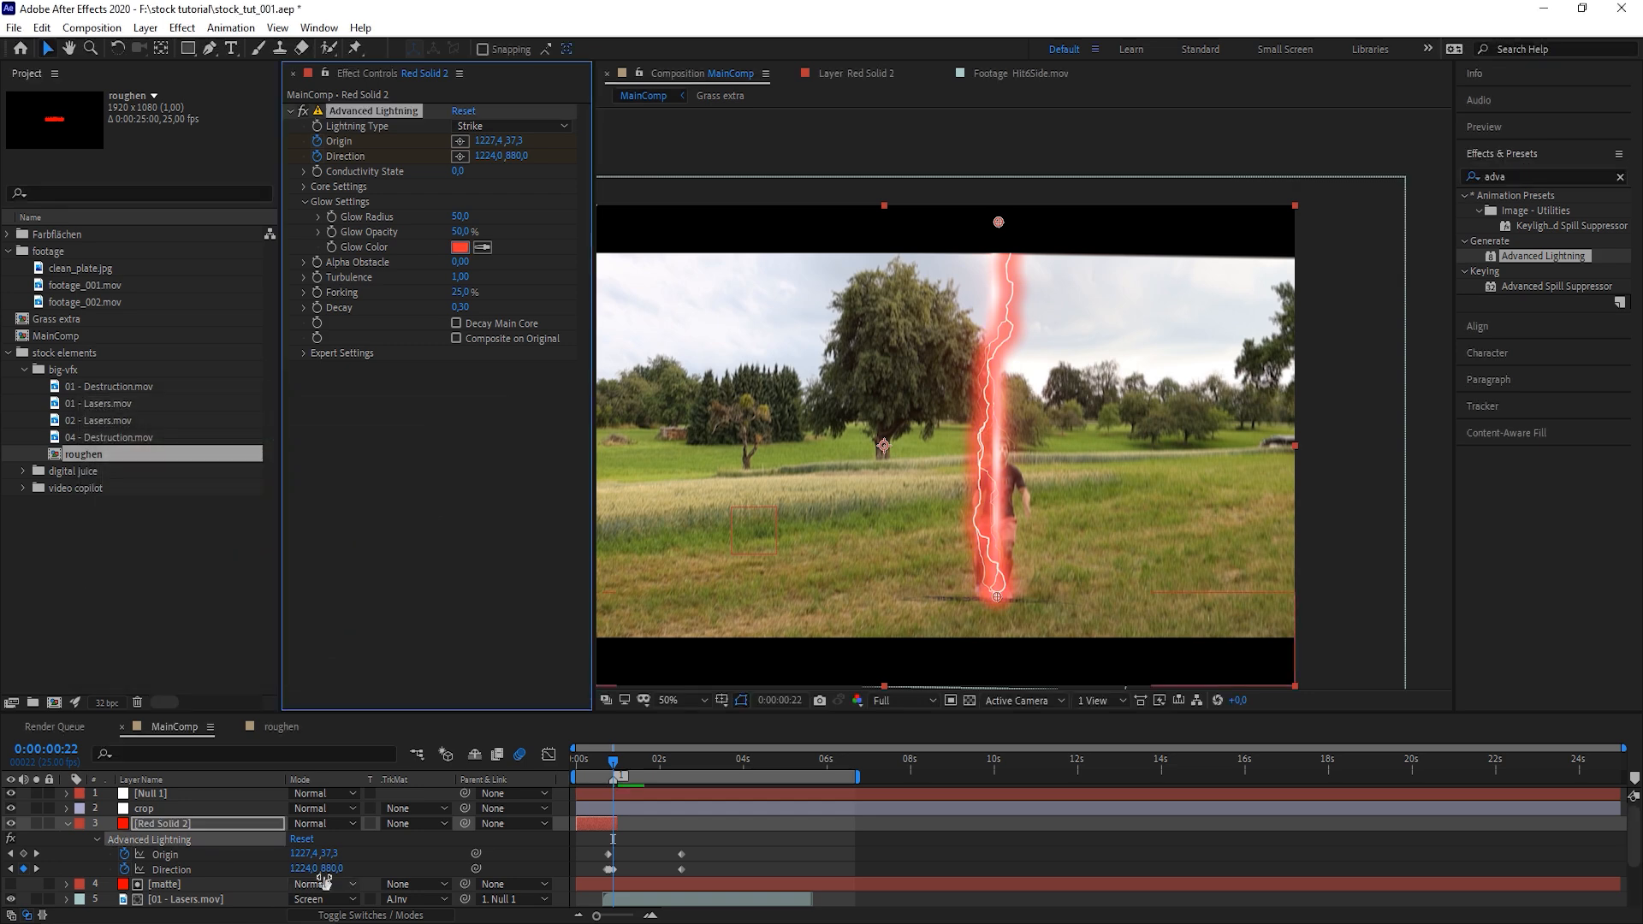
click(335, 825)
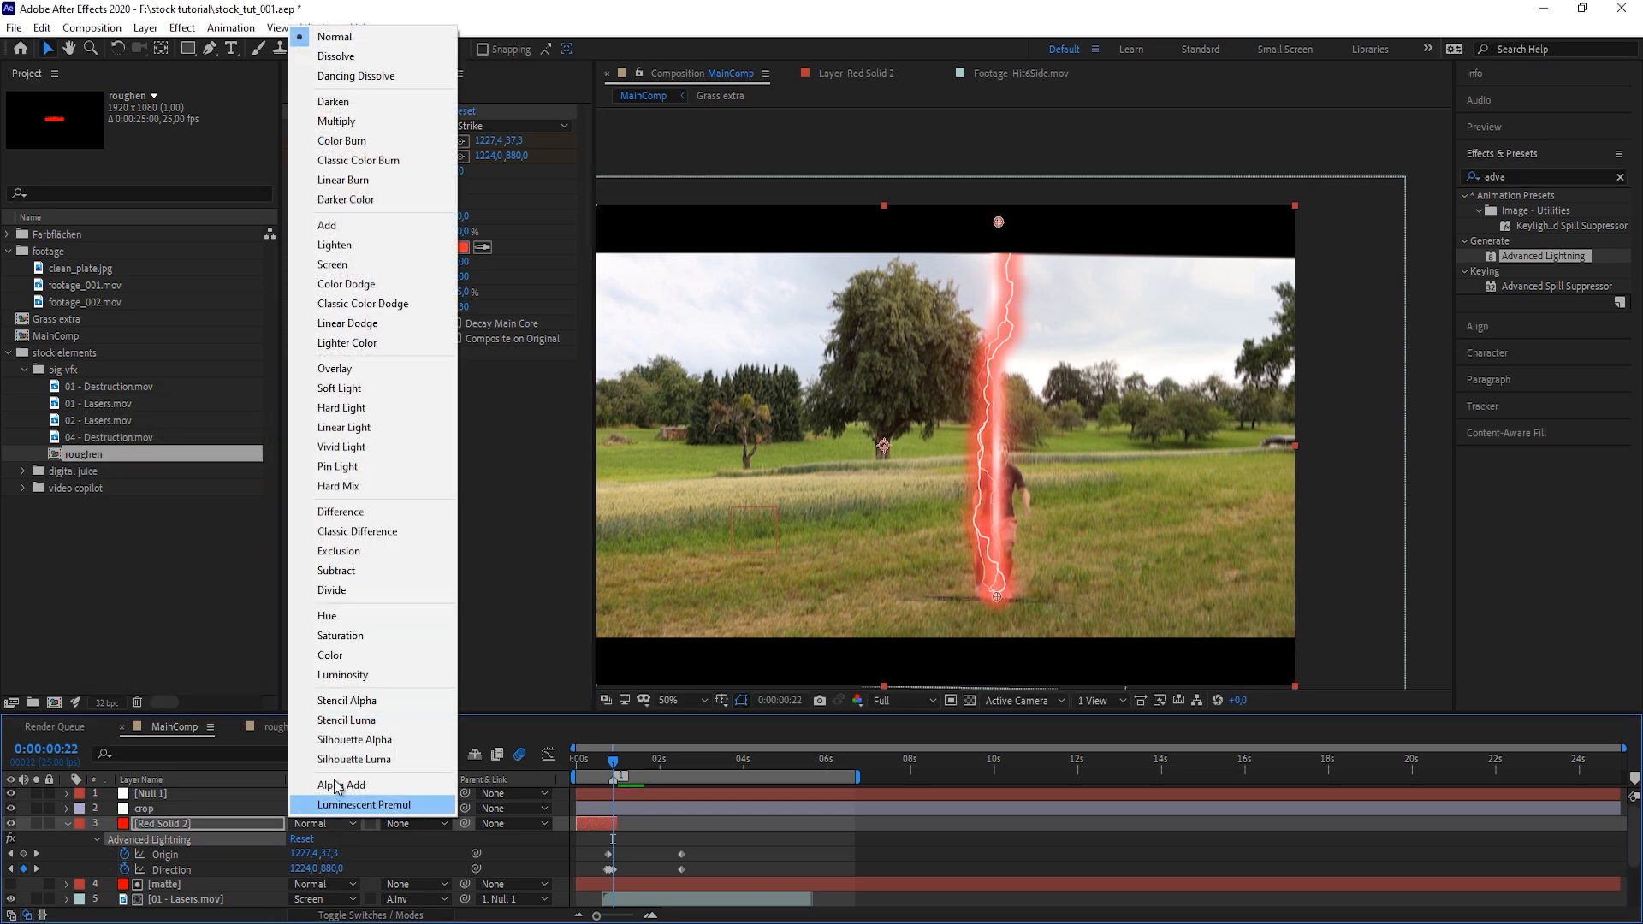
click(343, 266)
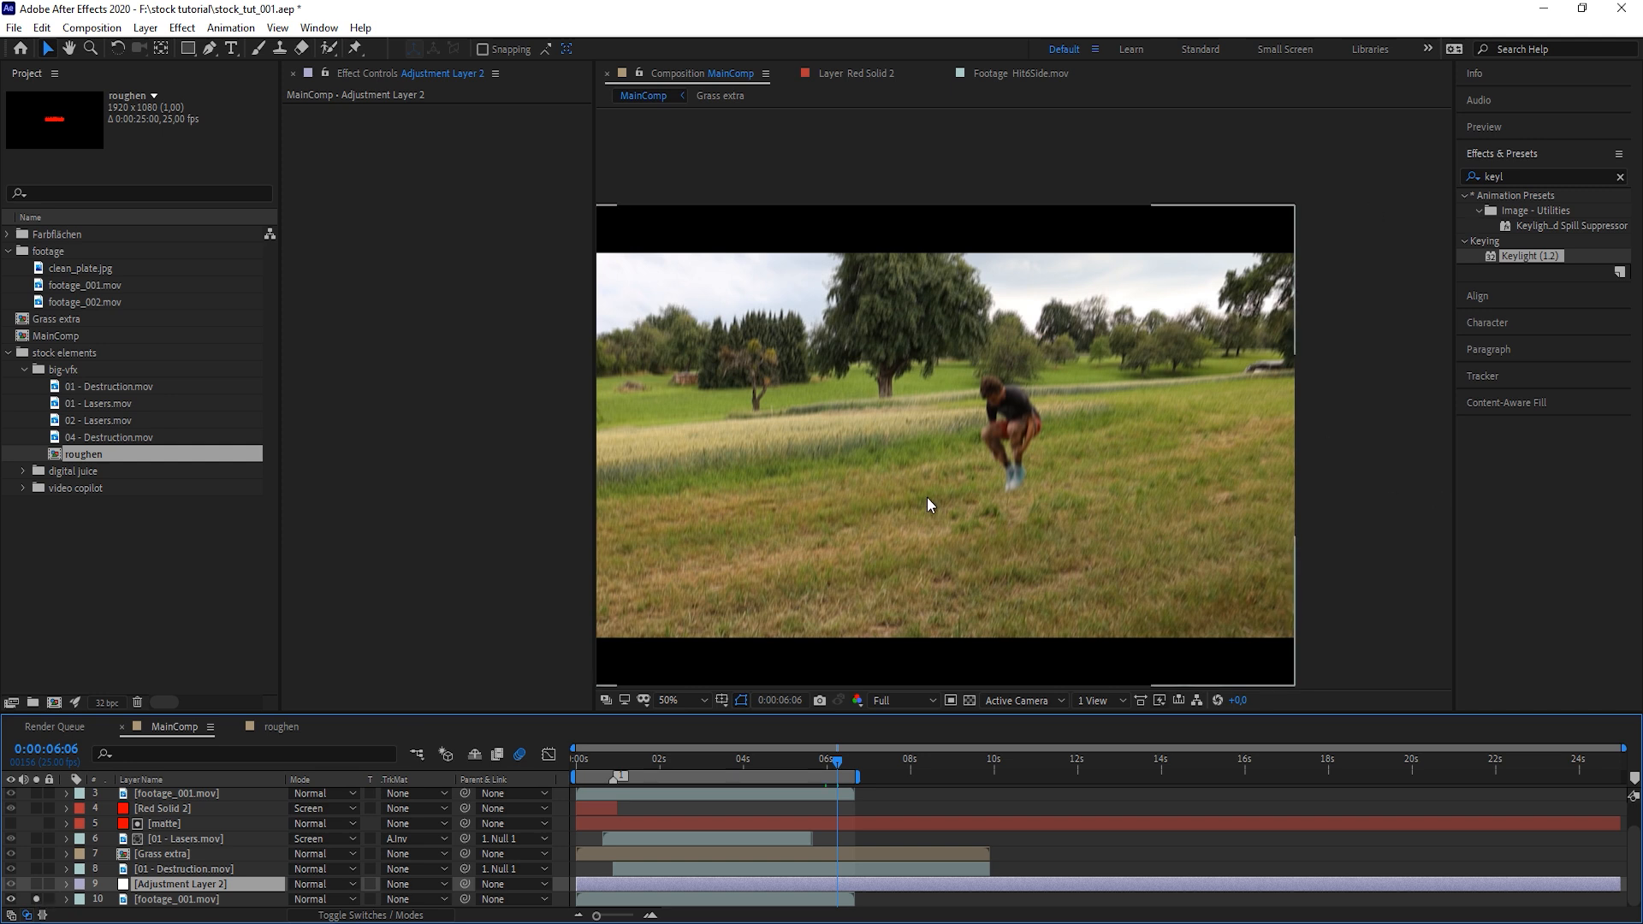
Find the Hue/Saturation effect and apply it to Adjustment Layer 2
click(1527, 175)
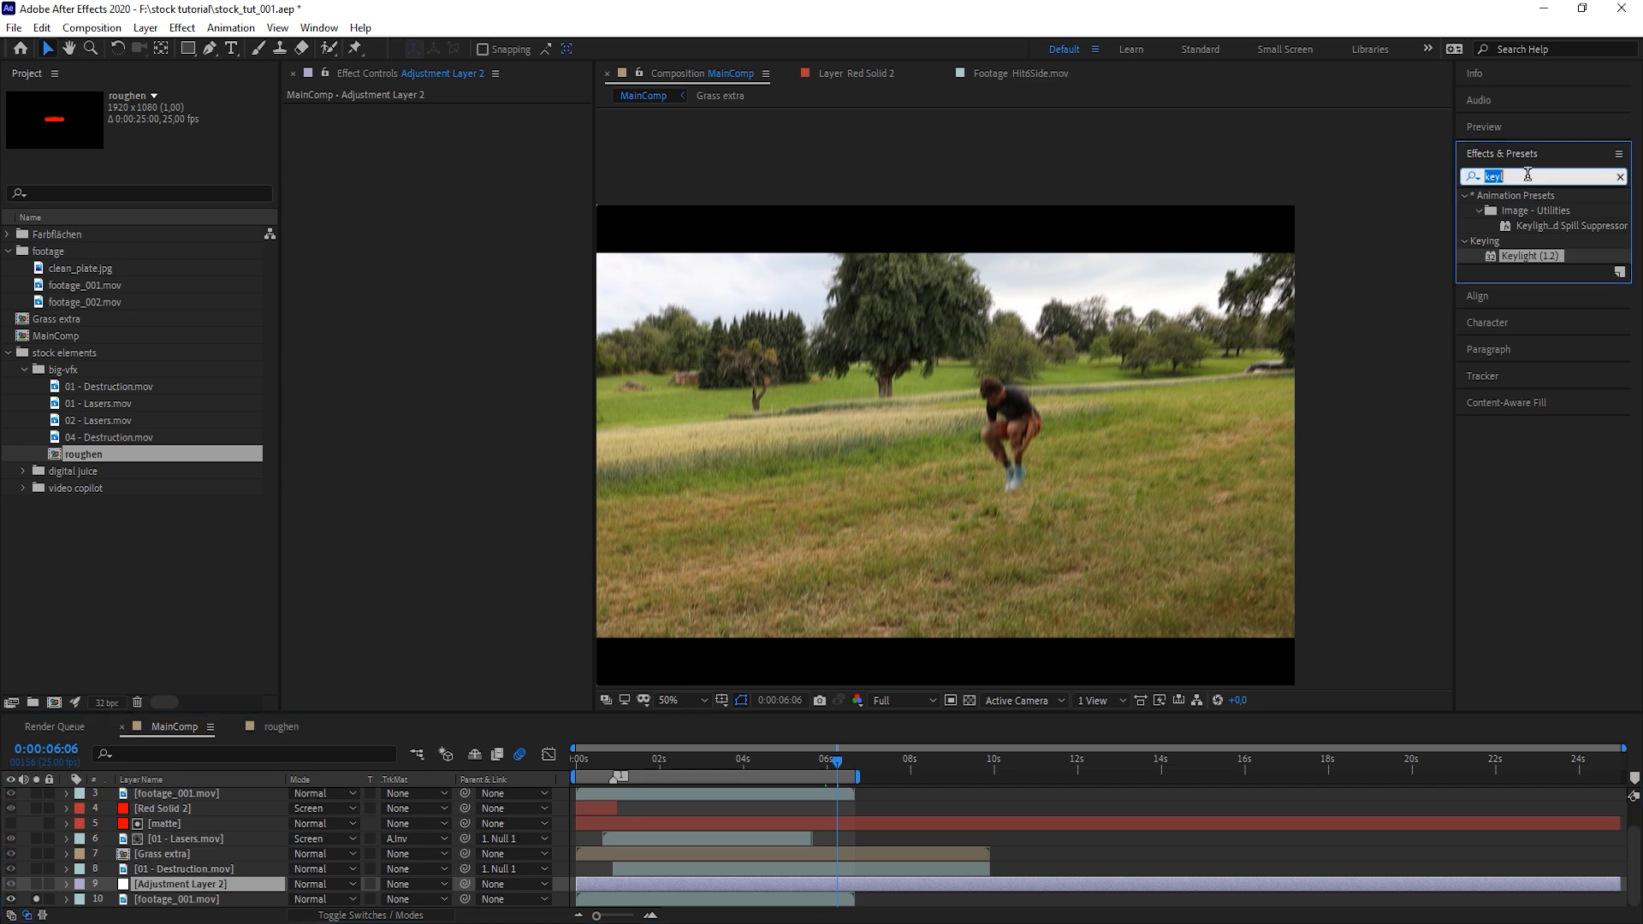
text(hue)
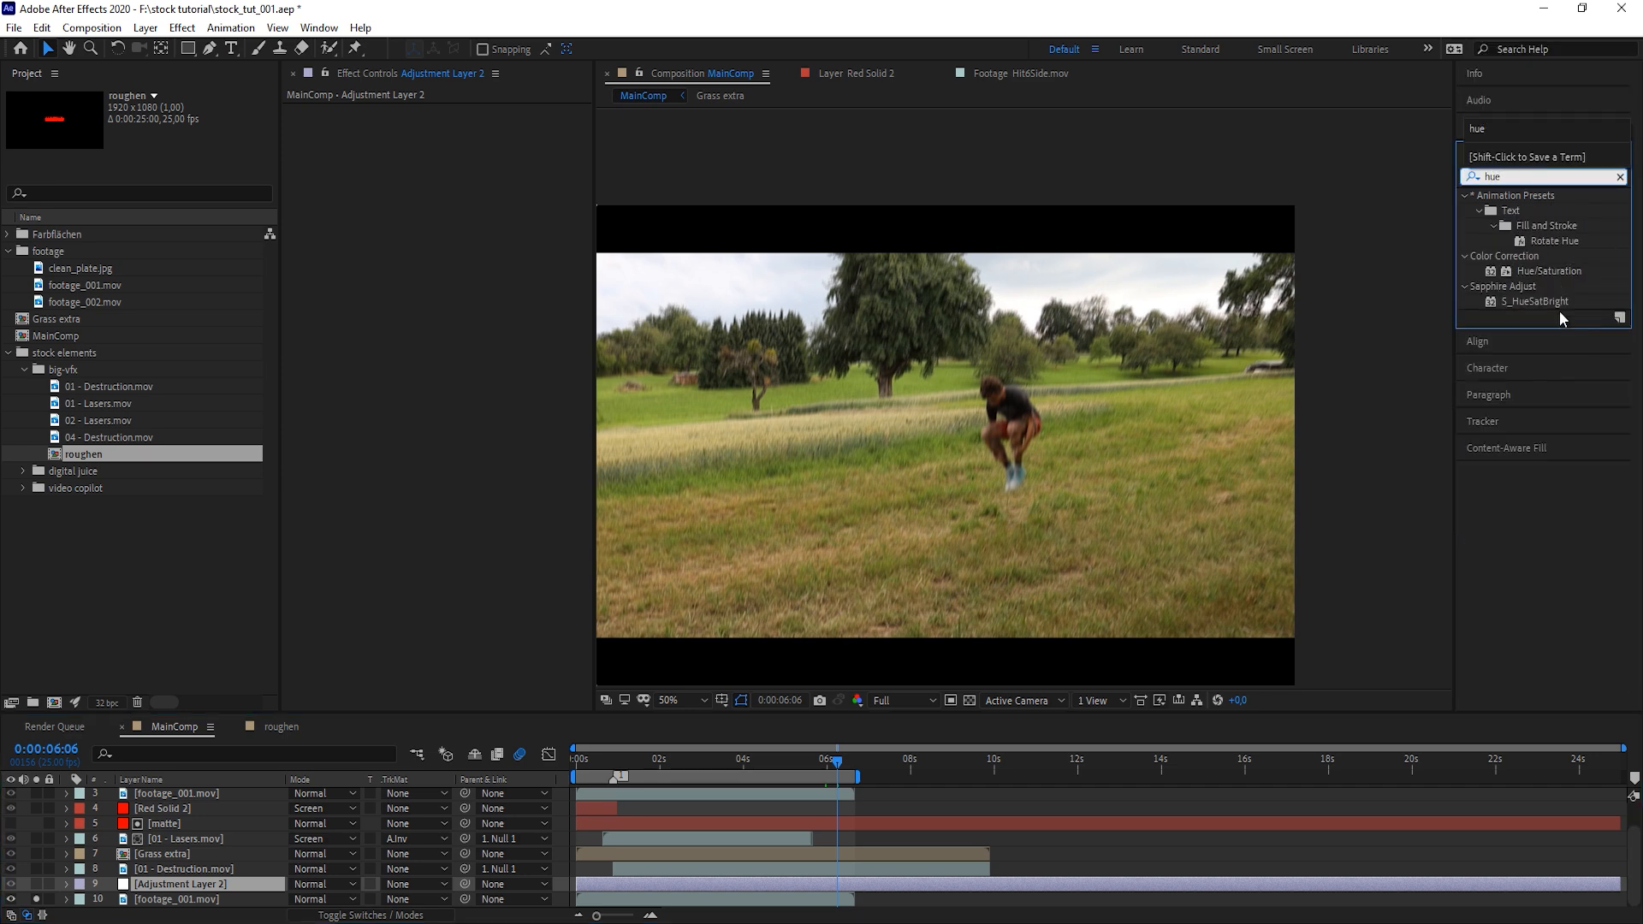
drag(1549, 271, 1202, 537)
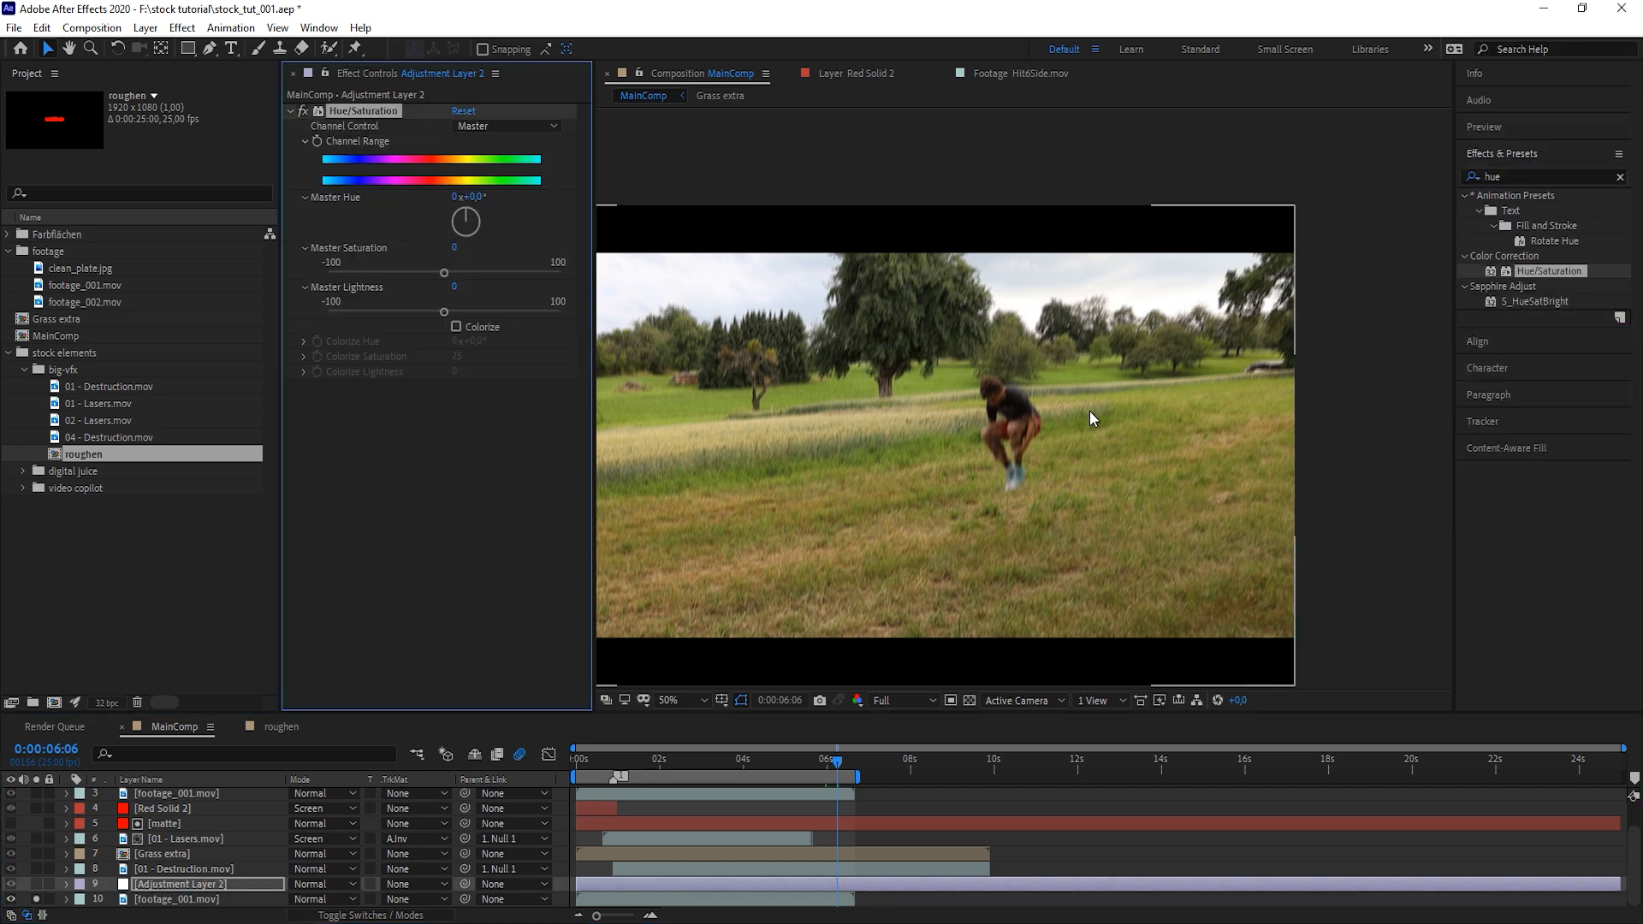
Limit the Hue/Saturation effect to the Reds channel, adjust its channel range toward yellow and shift the red hue to recolor the dry grass
click(526, 125)
click(530, 175)
drag(465, 171, 460, 171)
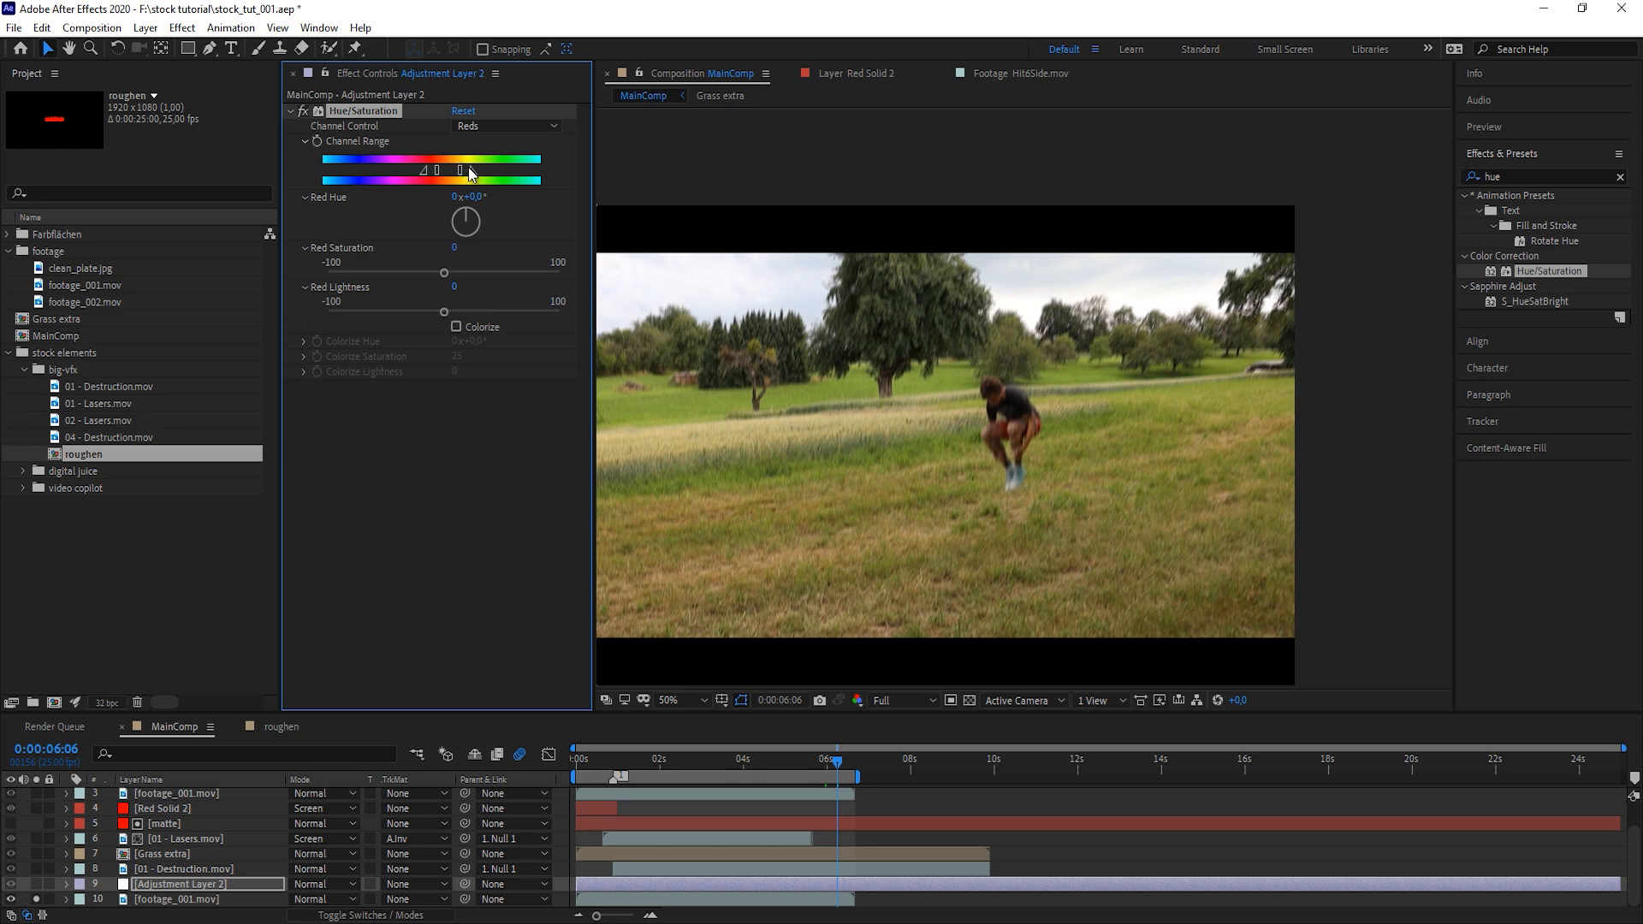
drag(455, 197, 433, 202)
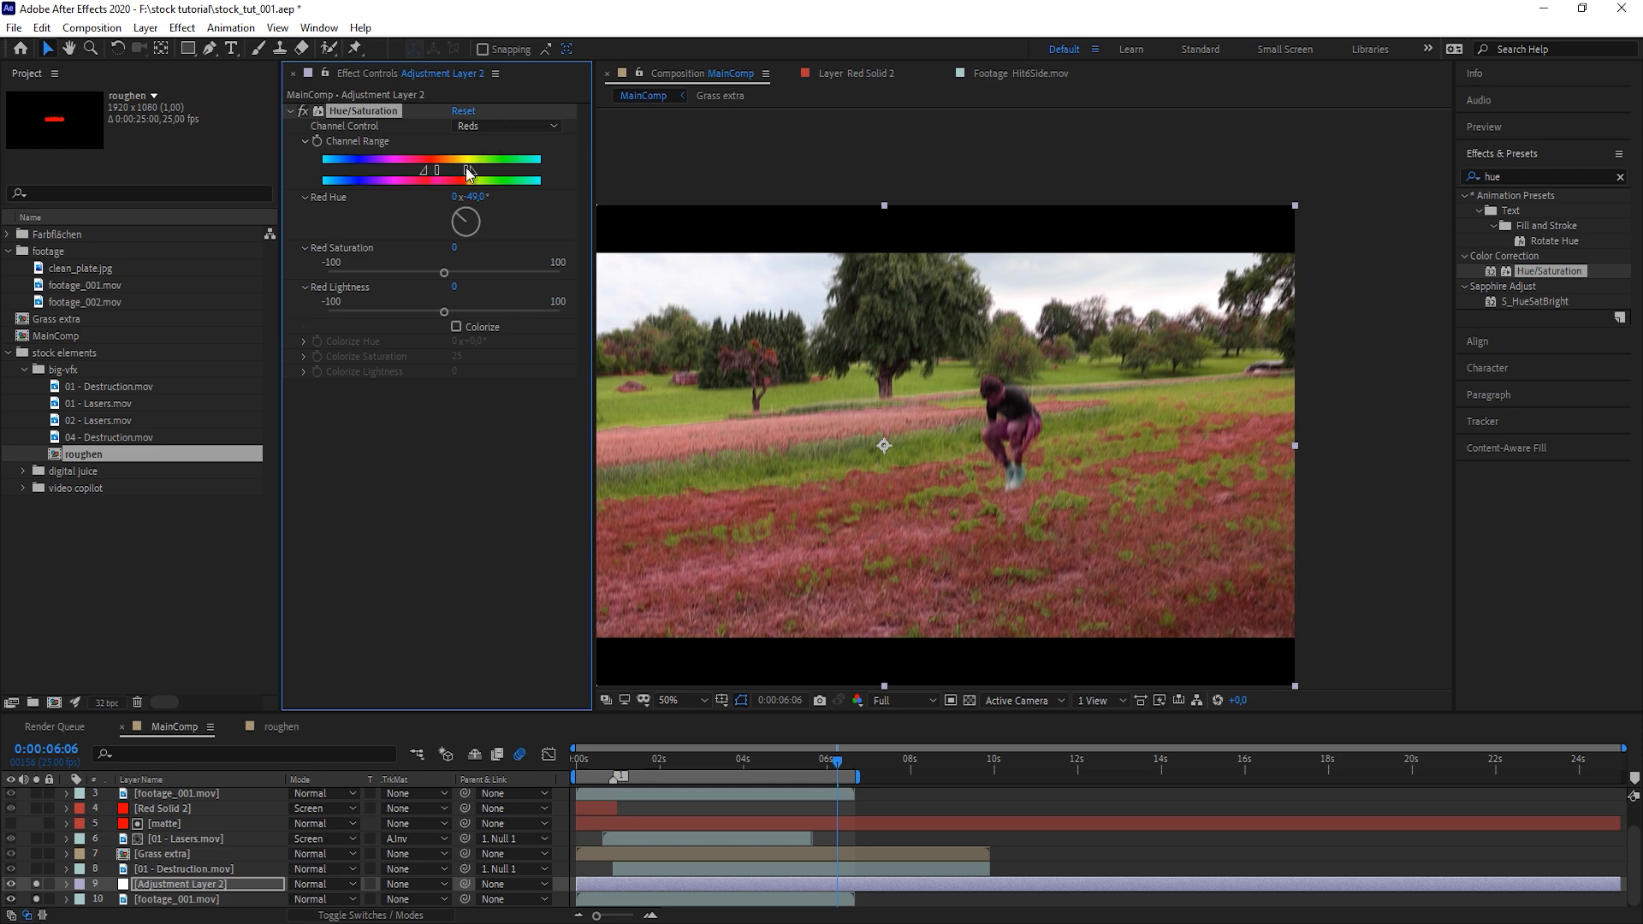
drag(465, 197, 493, 197)
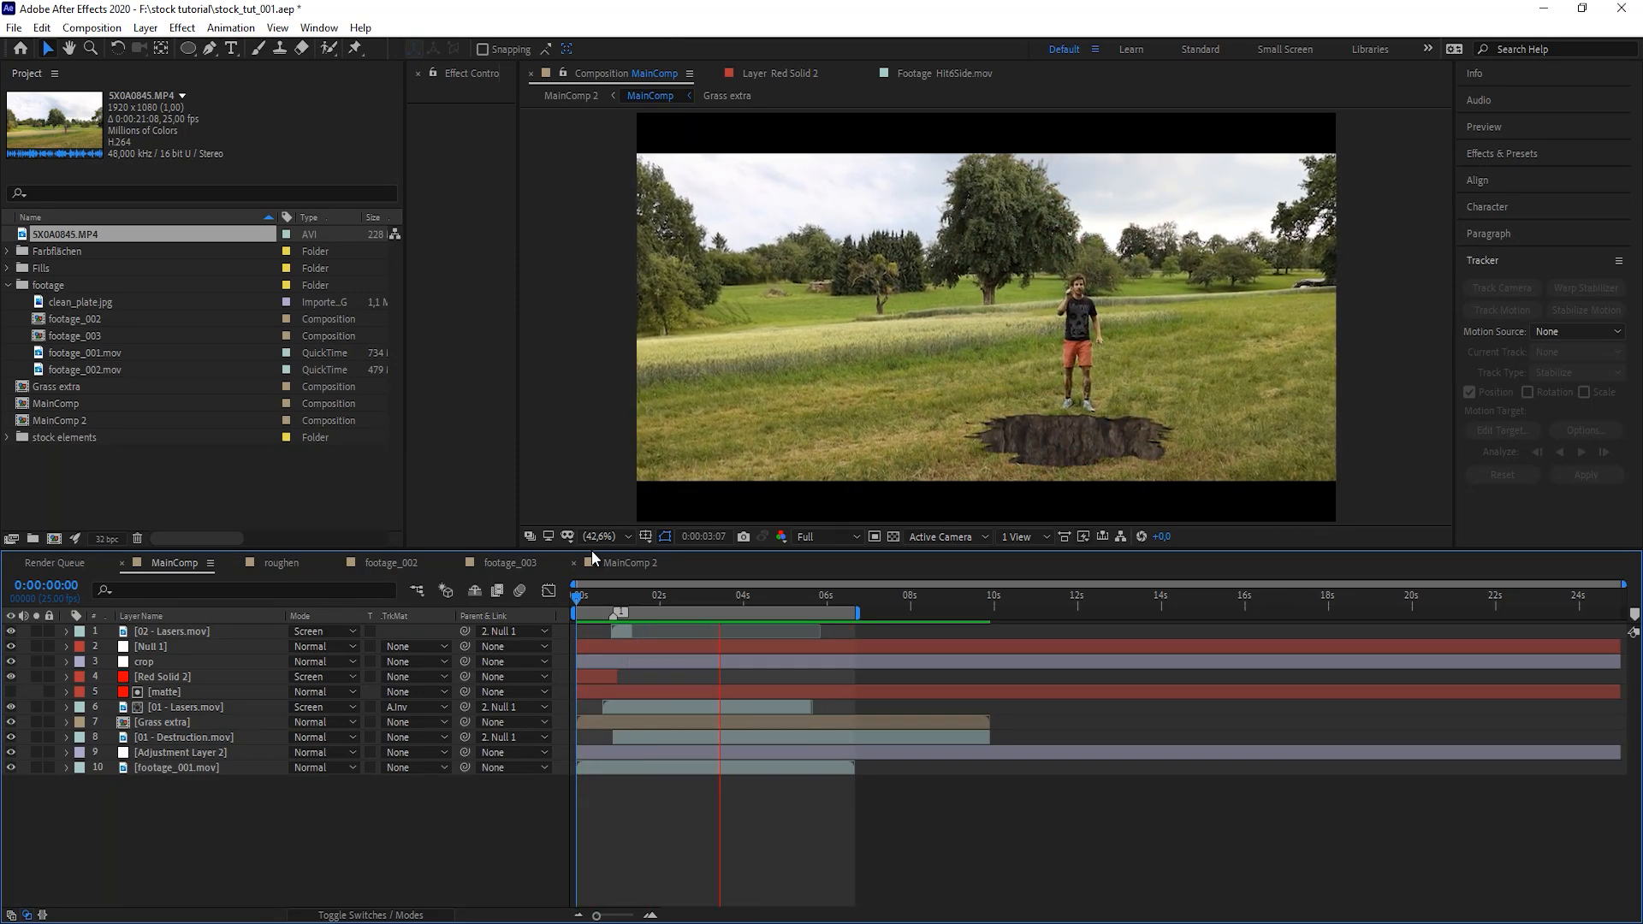
Stop playback at the jump pose at 0:00:06:01, duplicate footage_001.mov, place the copy directly below the crop layer and rename it jump
key(space)
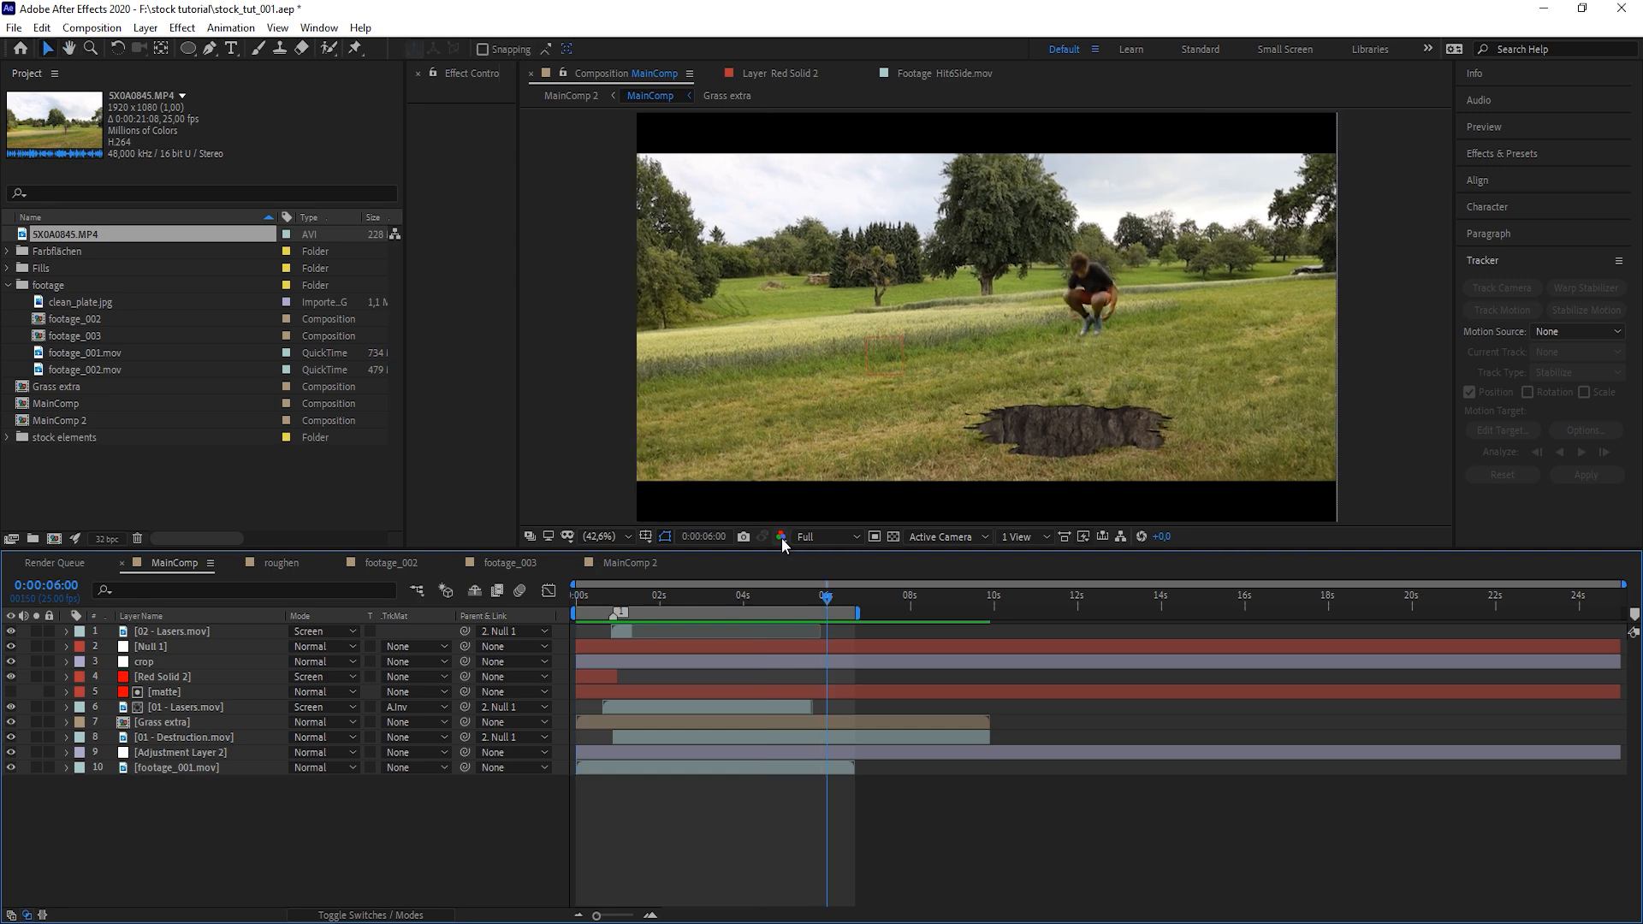
mouse_move(823, 597)
mouse_down()
mouse_move(808, 598)
mouse_move(829, 602)
mouse_up()
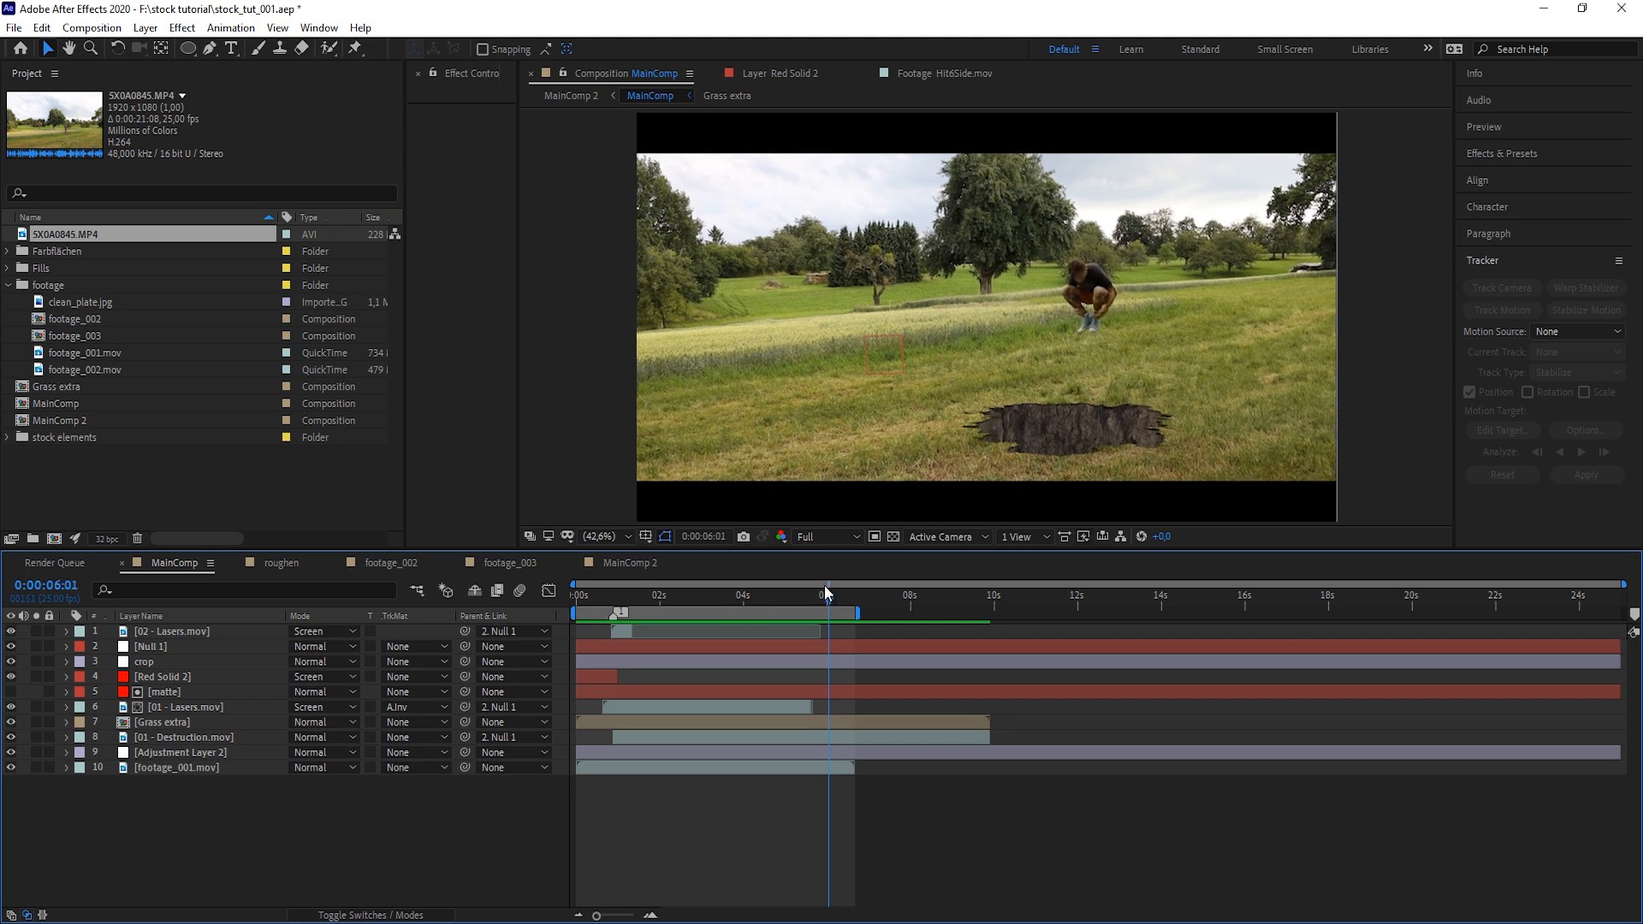
click(202, 768)
key(ctrl+d)
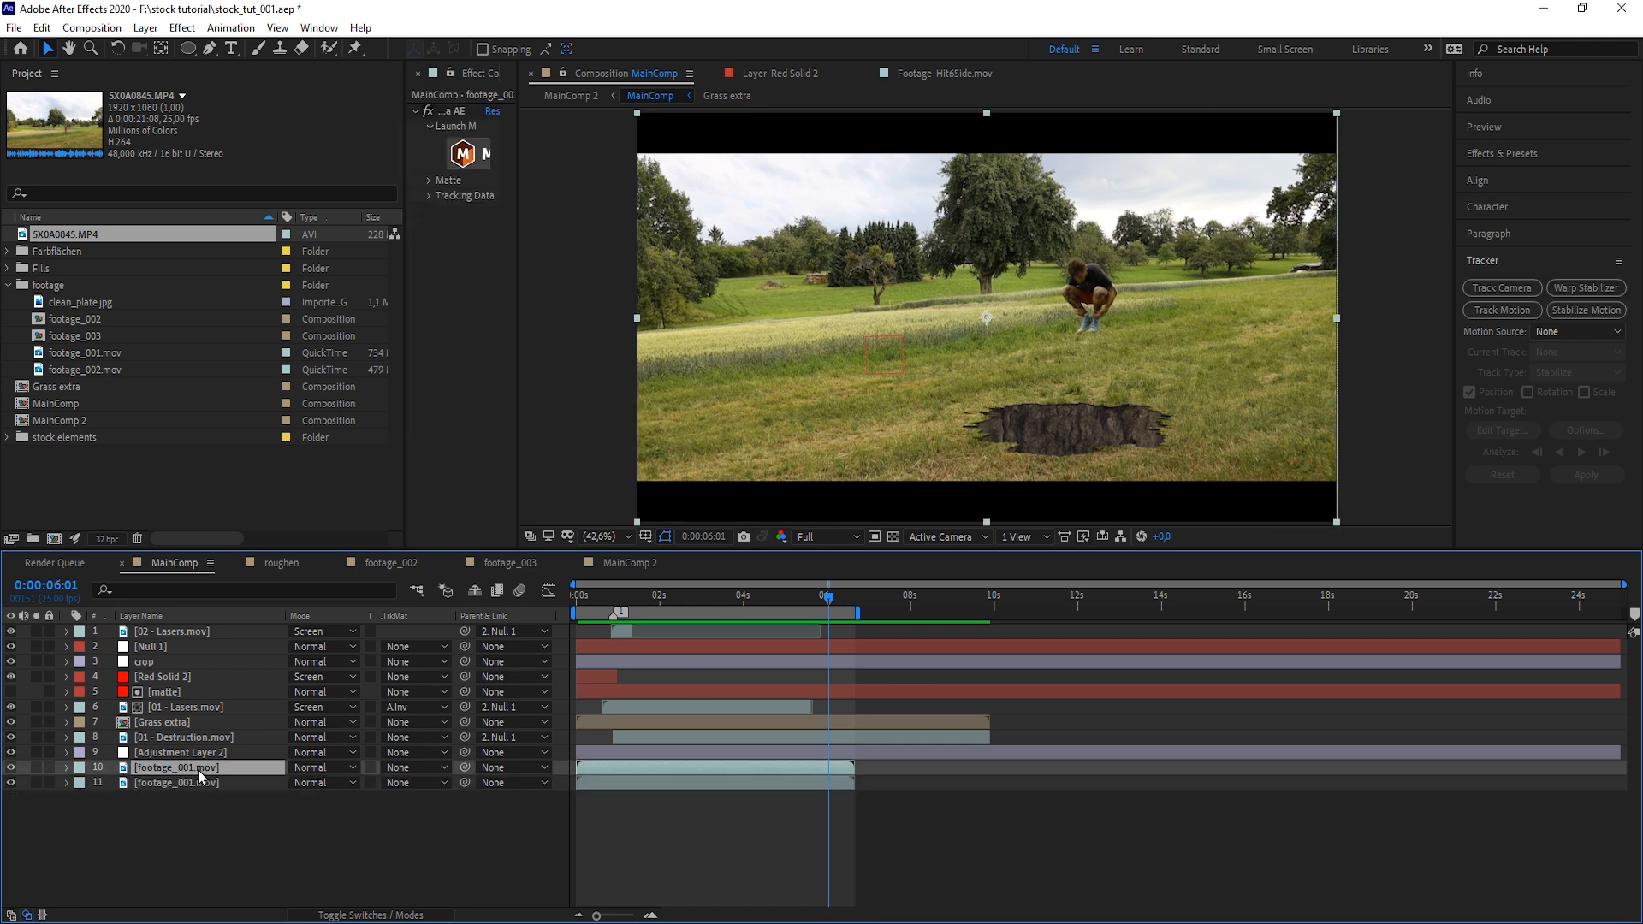
drag(198, 769, 212, 678)
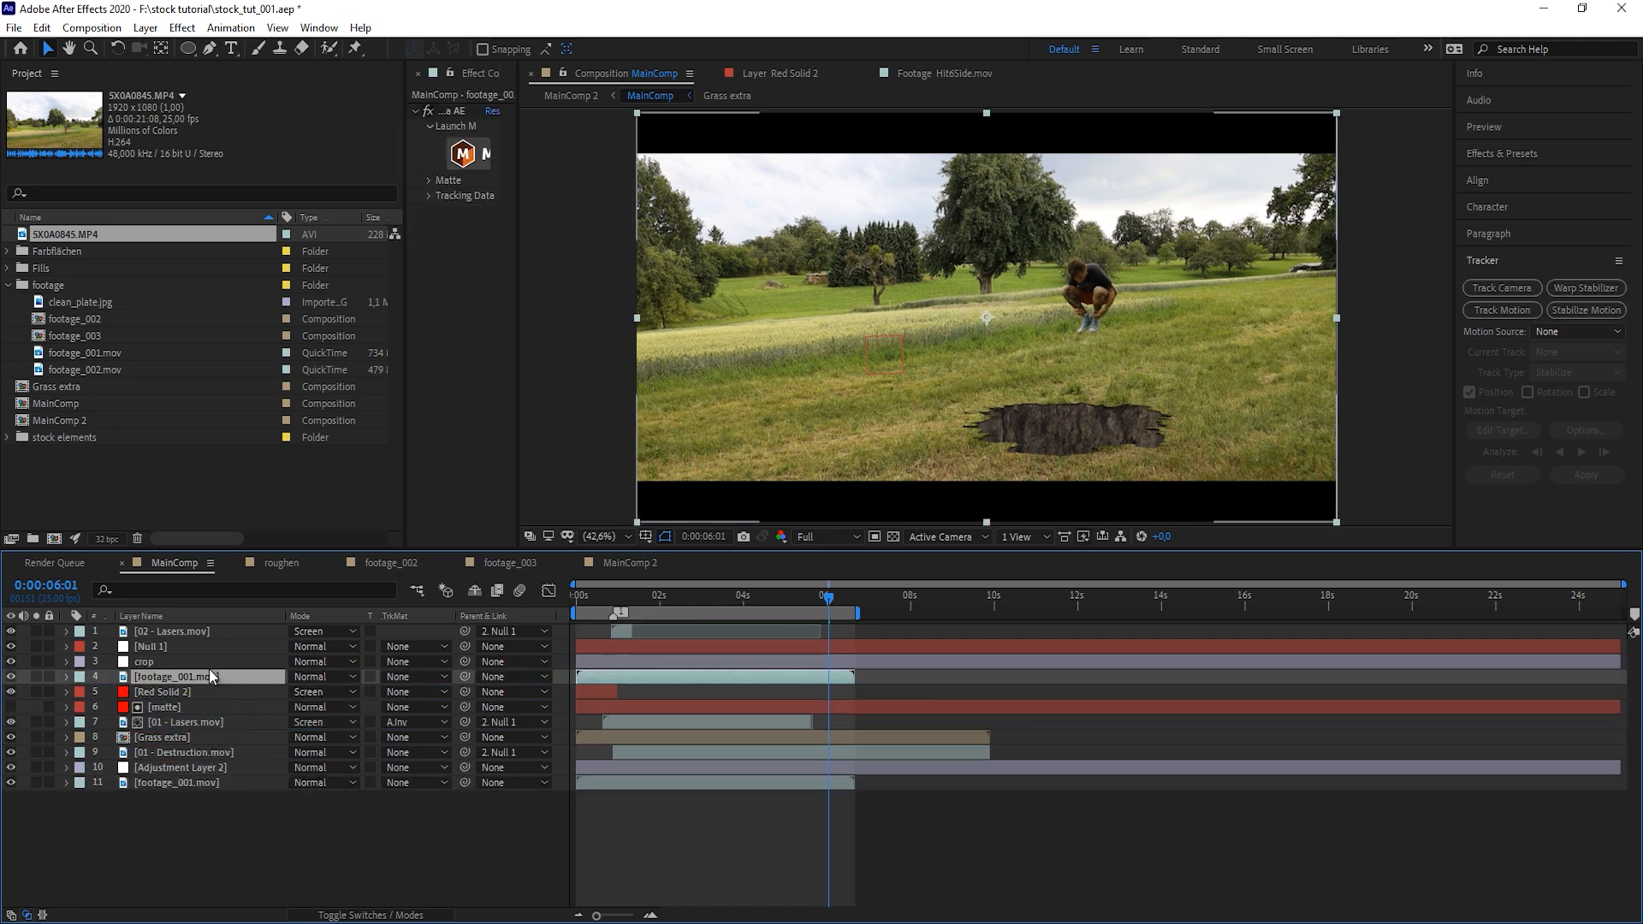
key(Return)
key(BackSpace)
text(jum)
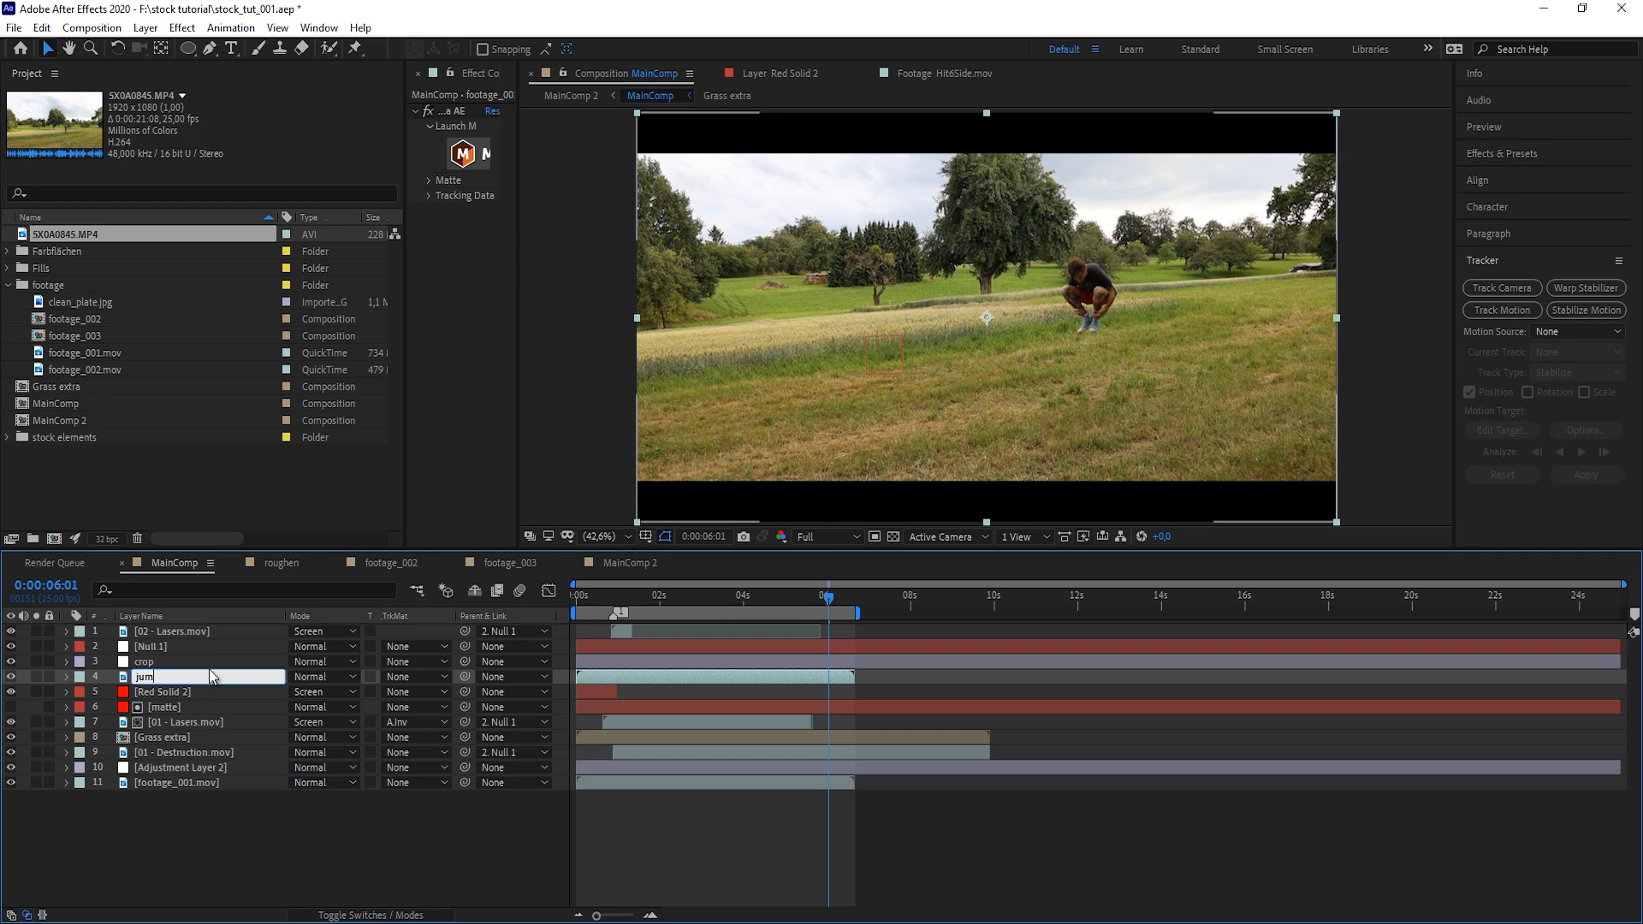
text(p)
key(Return)
Freeze the jump layer on the current frame and trim its start to 0:00:06:01
right_click(837, 673)
mouse_move(890, 267)
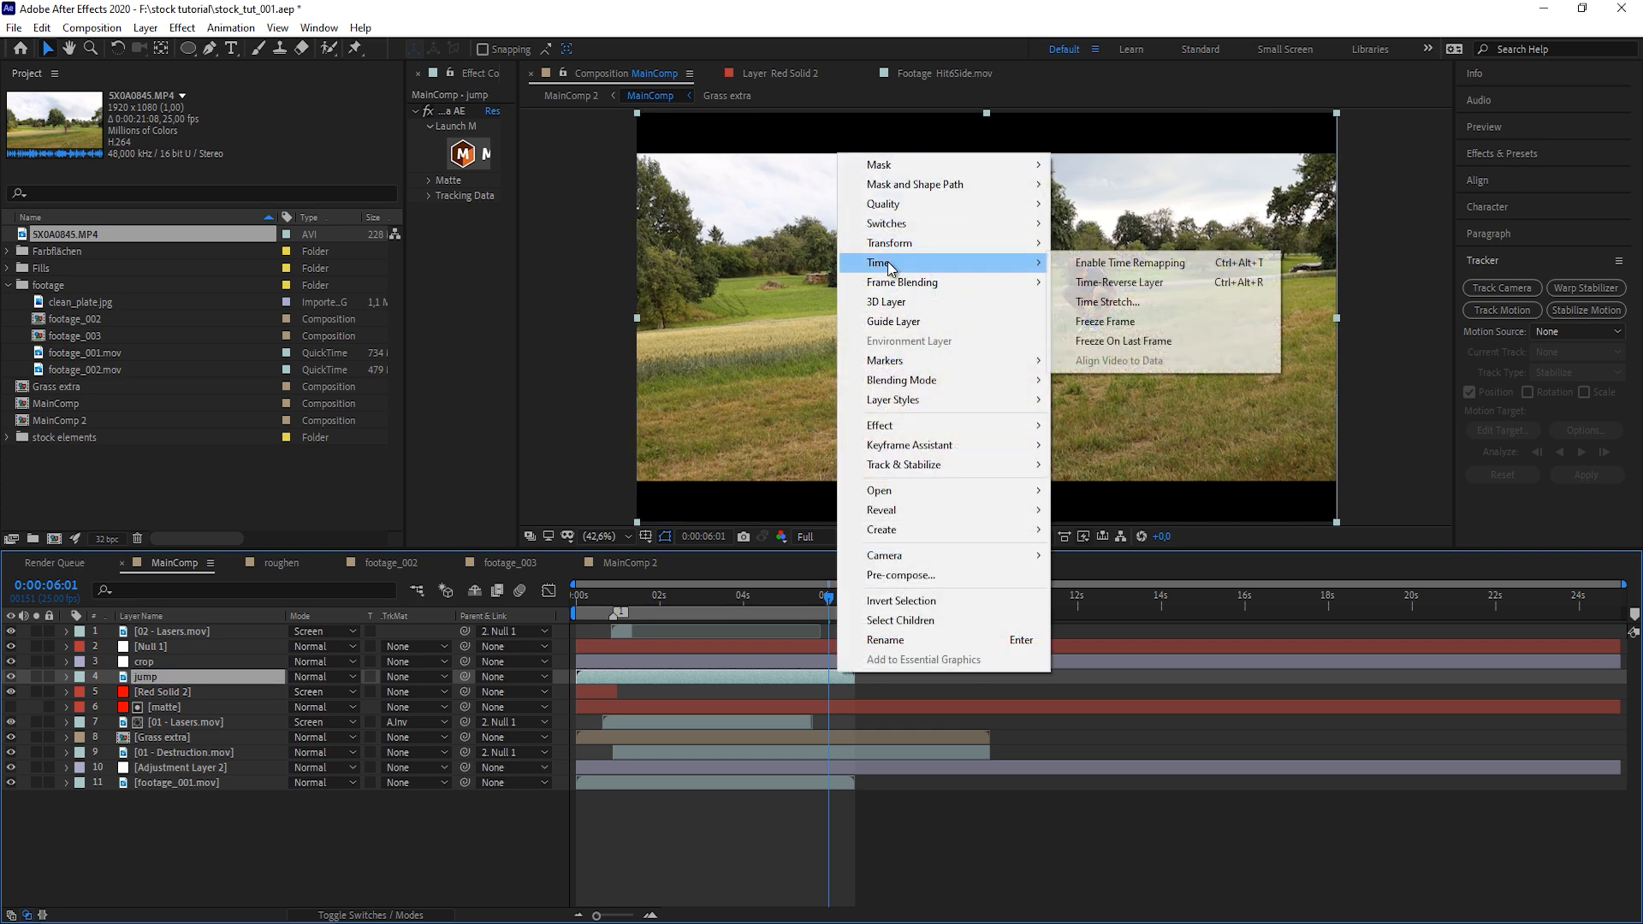
click(1176, 340)
drag(570, 676, 842, 694)
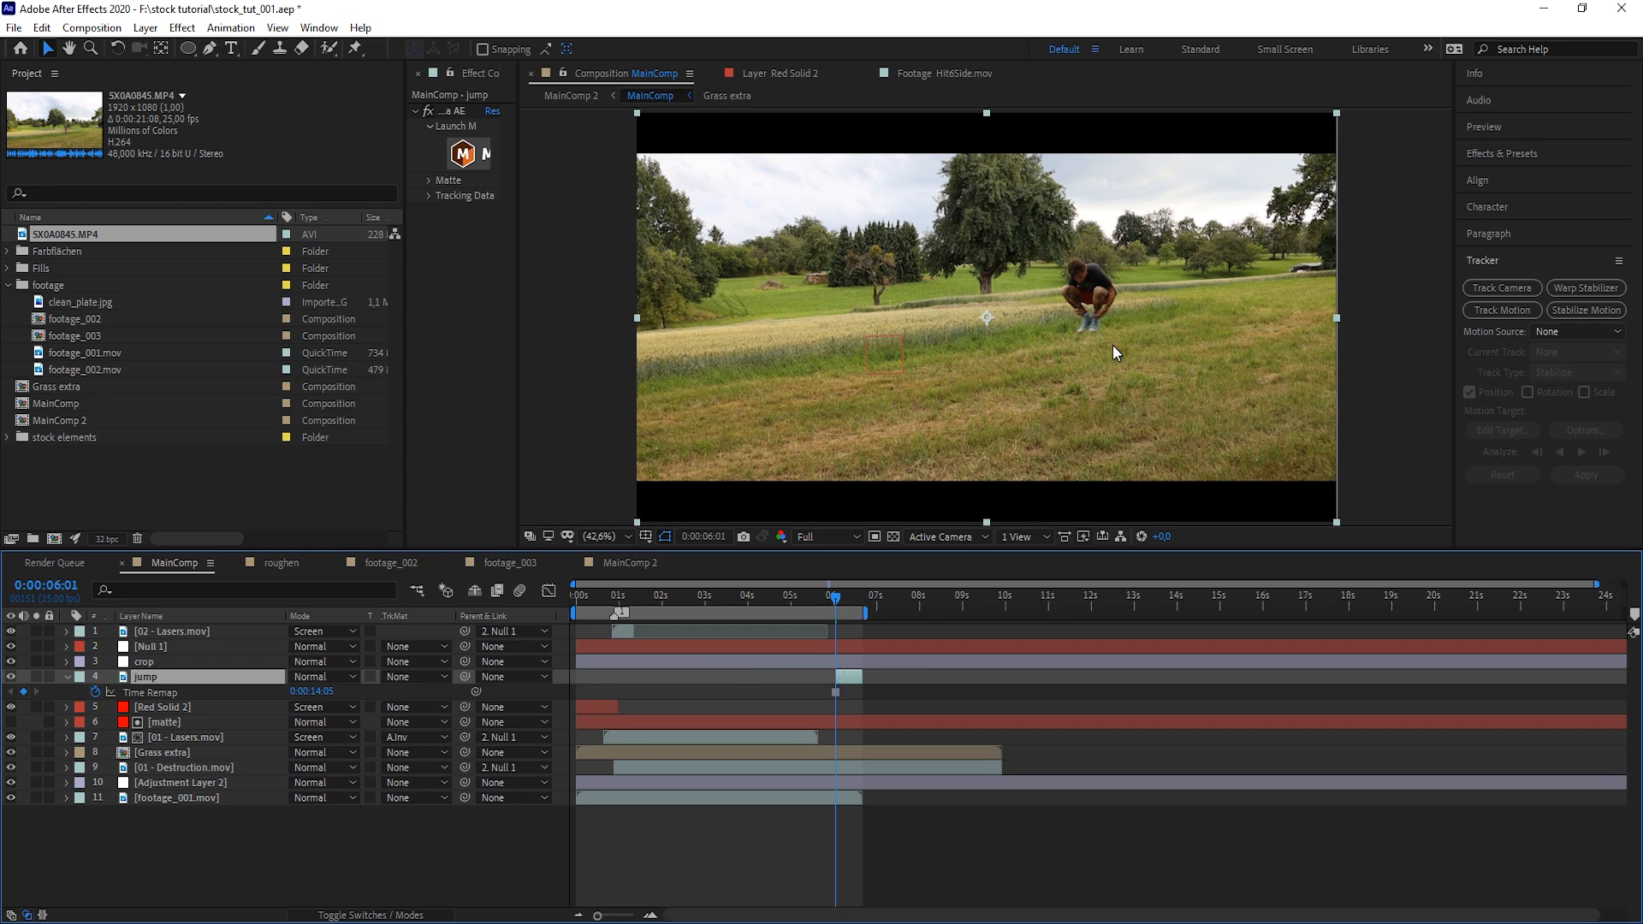
Draw a closed mask with the Pen tool around the crouching man's outline on the jump layer
scroll(1113, 345, up, 4)
key(v)
drag(912, 552, 917, 627)
key(h)
scroll(975, 407, up, 2)
drag(992, 419, 852, 282)
key(g)
click(796, 419)
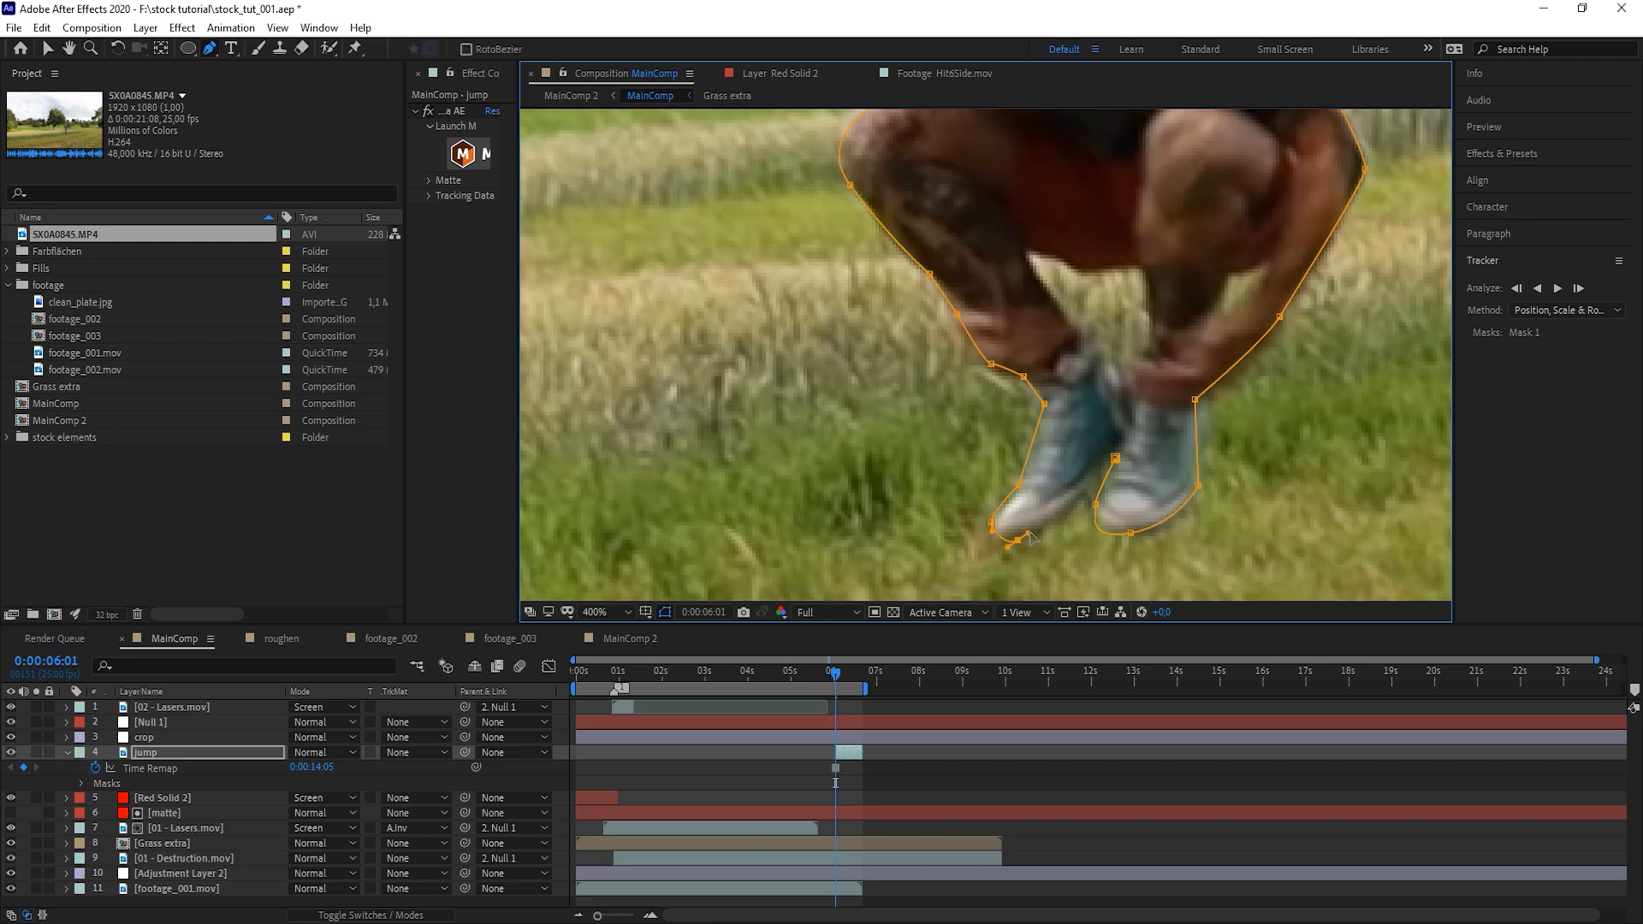
click(991, 524)
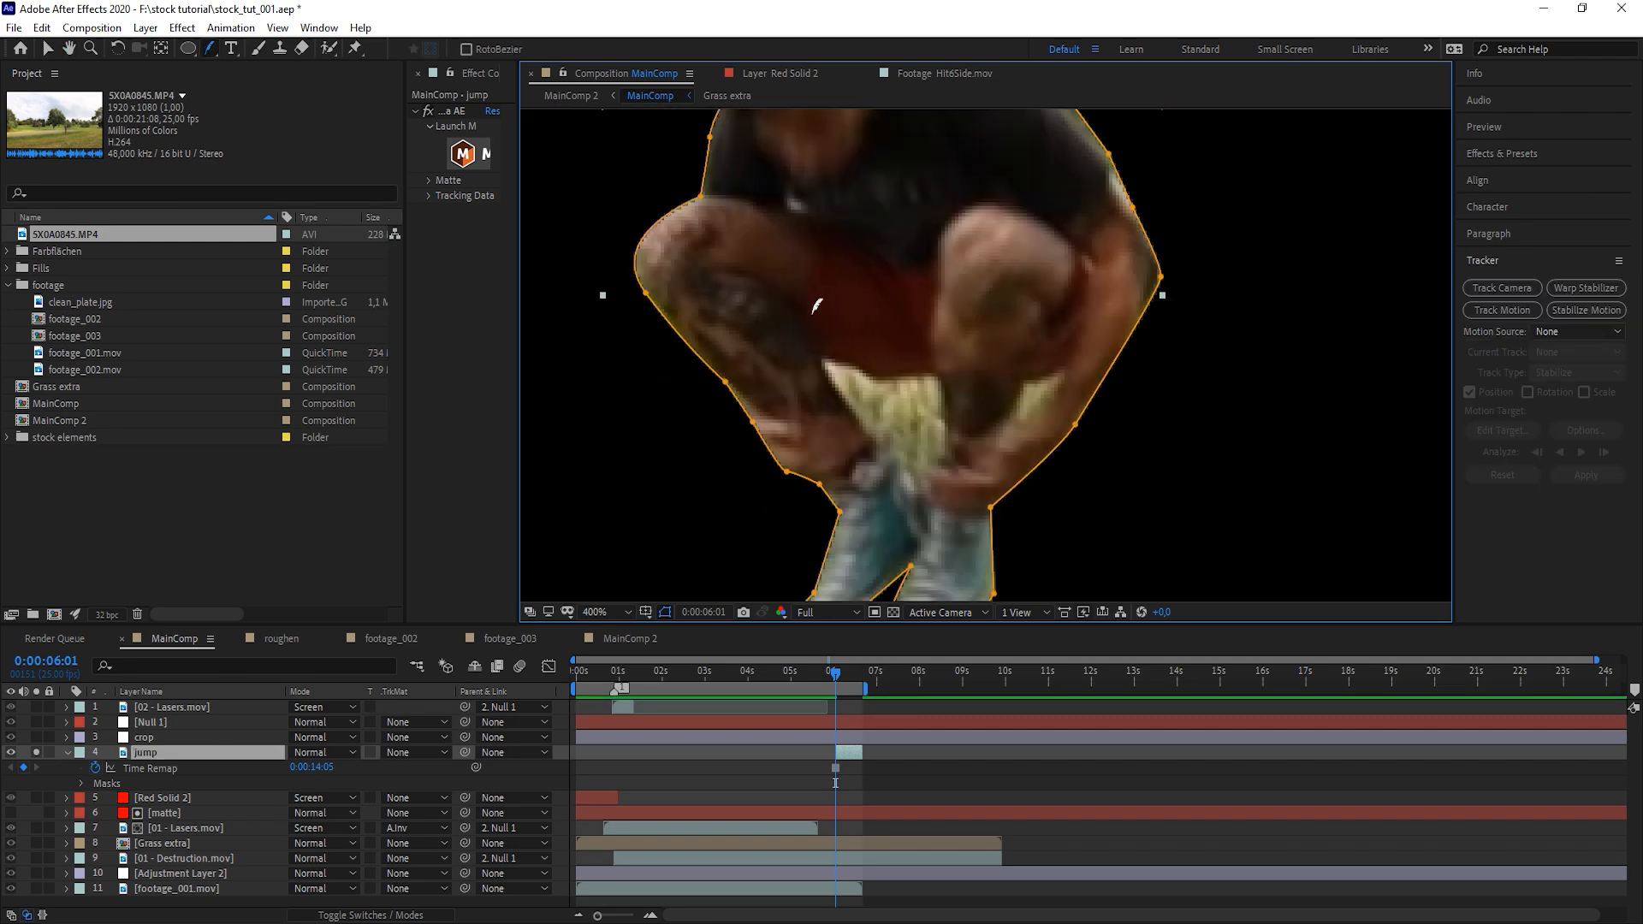
Draw two more masks on the jump layer around the grass gaps, one between the man's legs and one beside his arm
key(g)
click(820, 362)
click(870, 444)
click(901, 461)
click(930, 463)
click(951, 451)
click(939, 367)
click(819, 362)
click(1023, 380)
click(1011, 417)
click(1045, 397)
click(1060, 368)
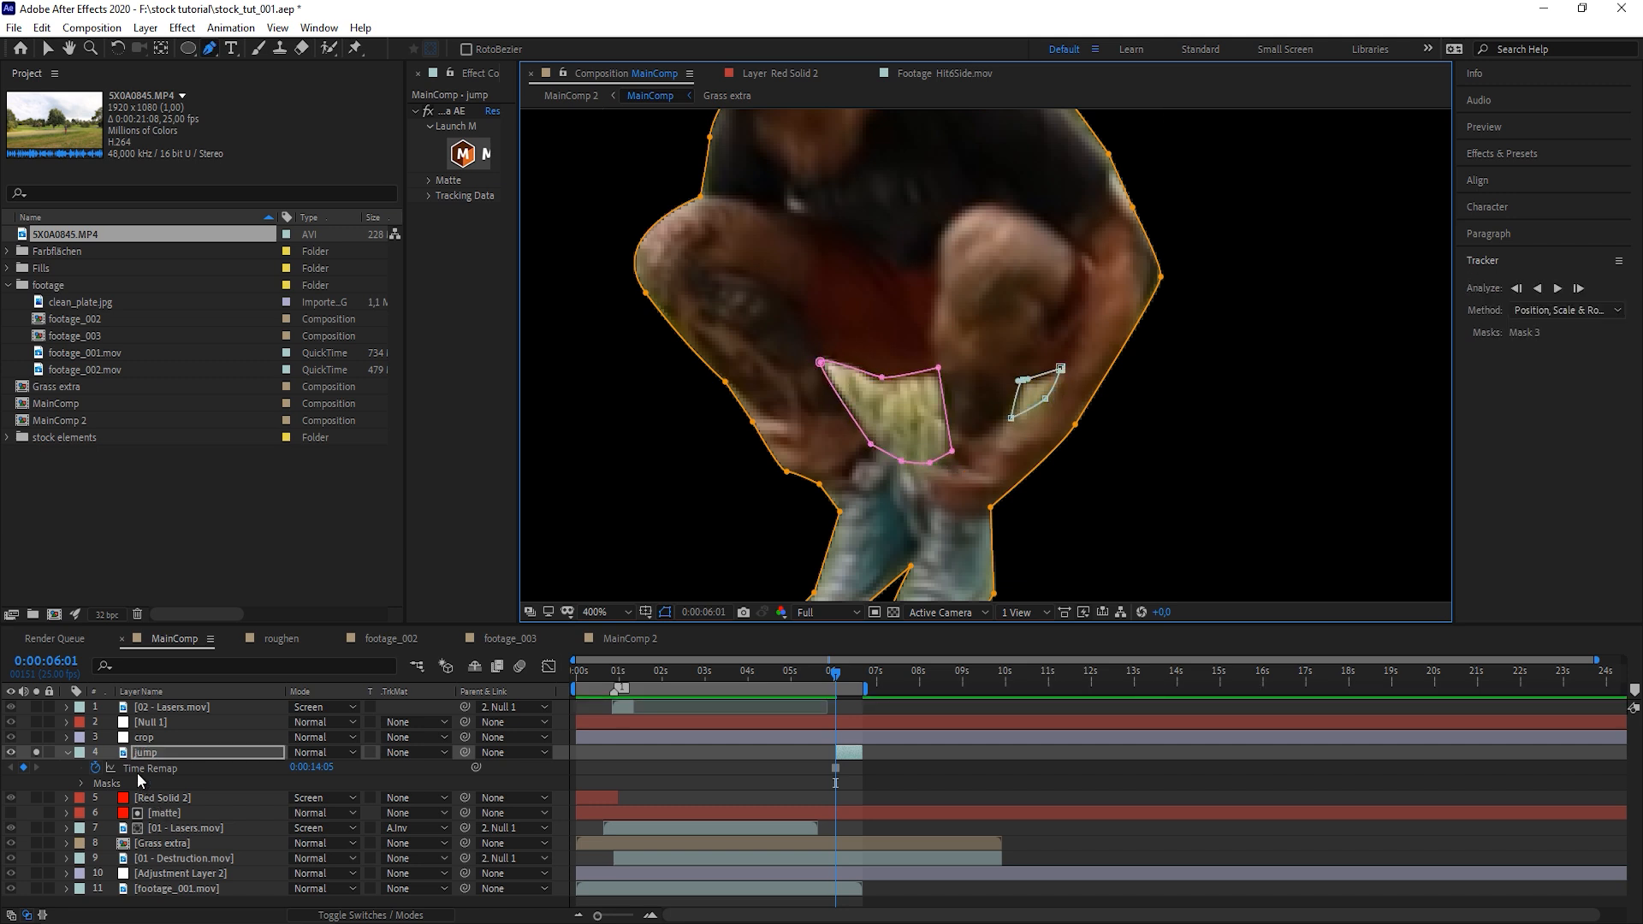
Set Mask 2 and Mask 3 of the jump layer to Subtract
click(69, 752)
click(69, 752)
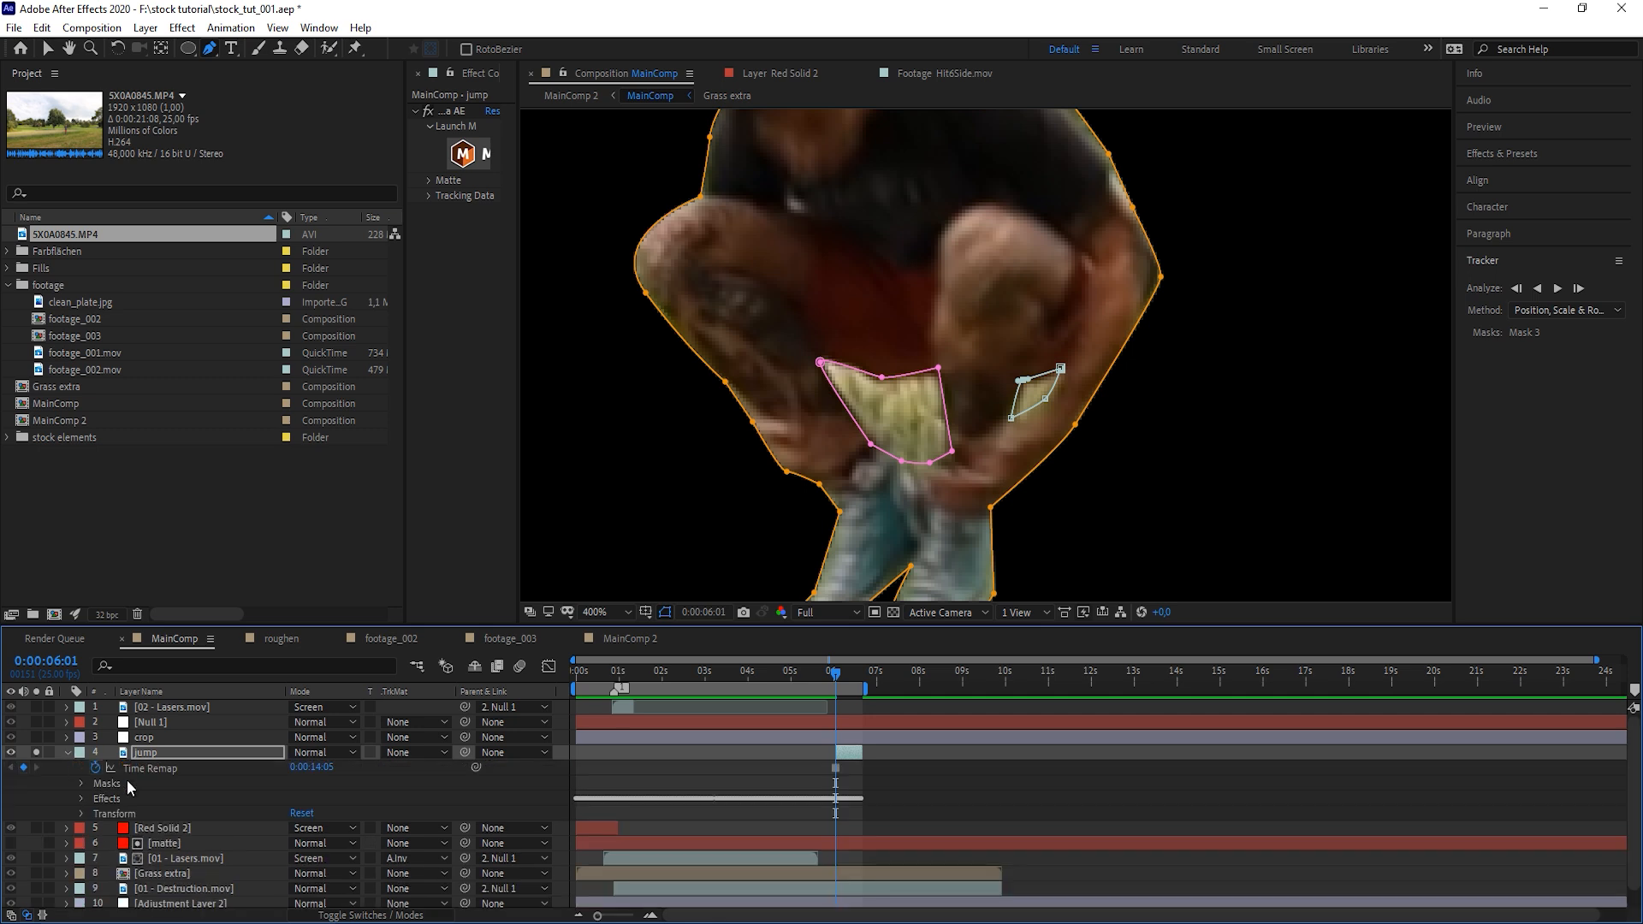
click(80, 784)
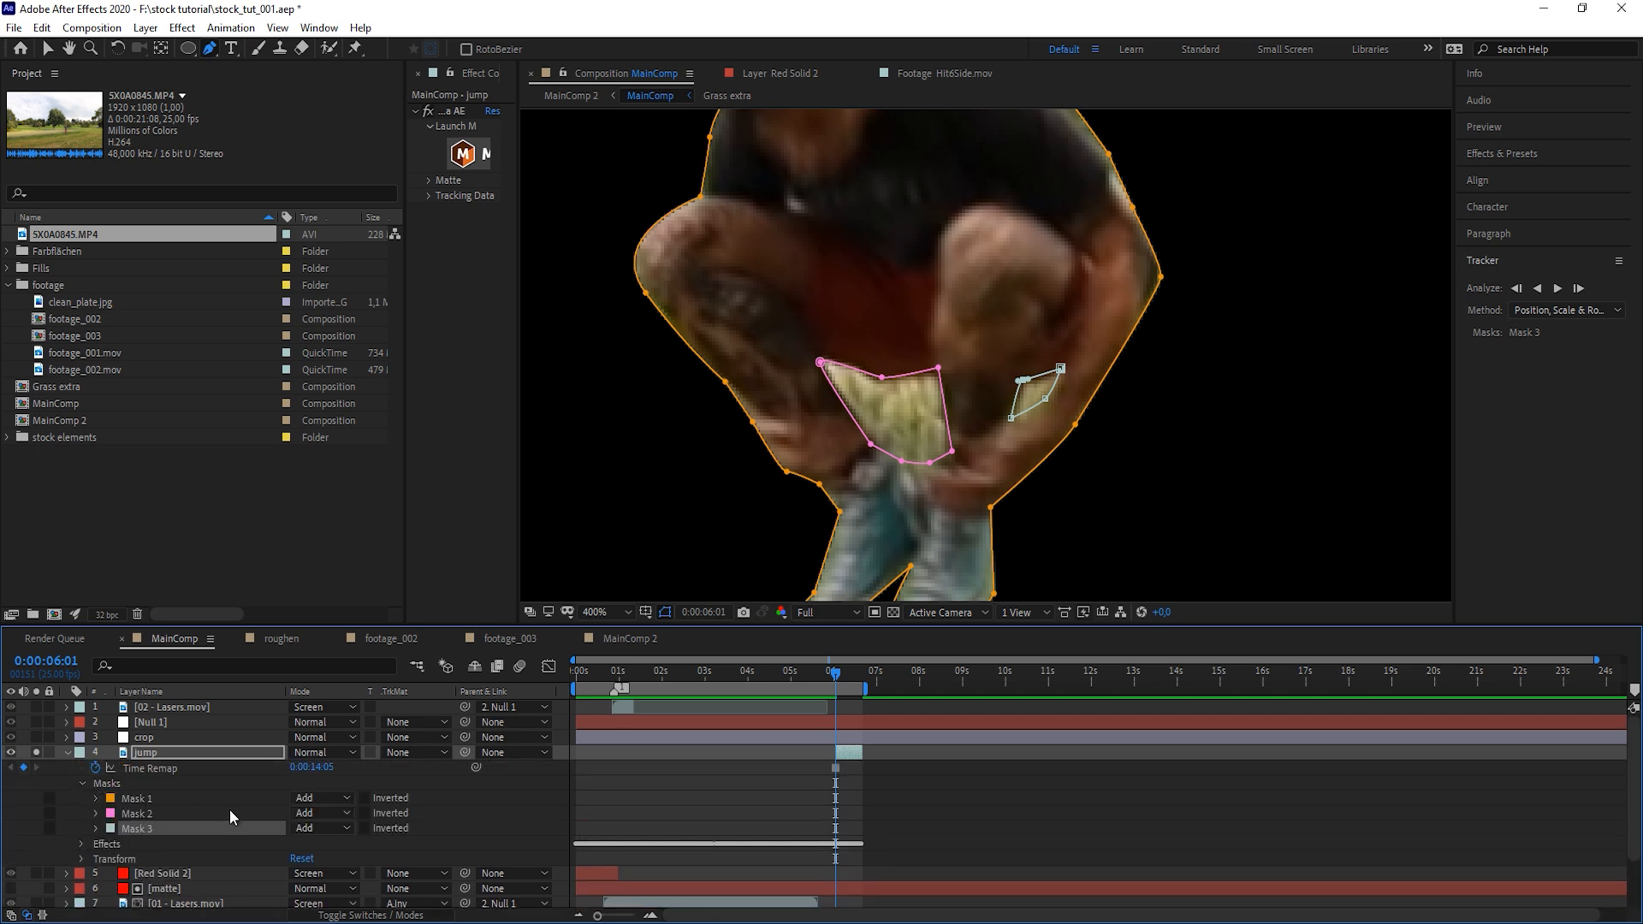
click(323, 812)
click(335, 716)
click(336, 828)
click(337, 736)
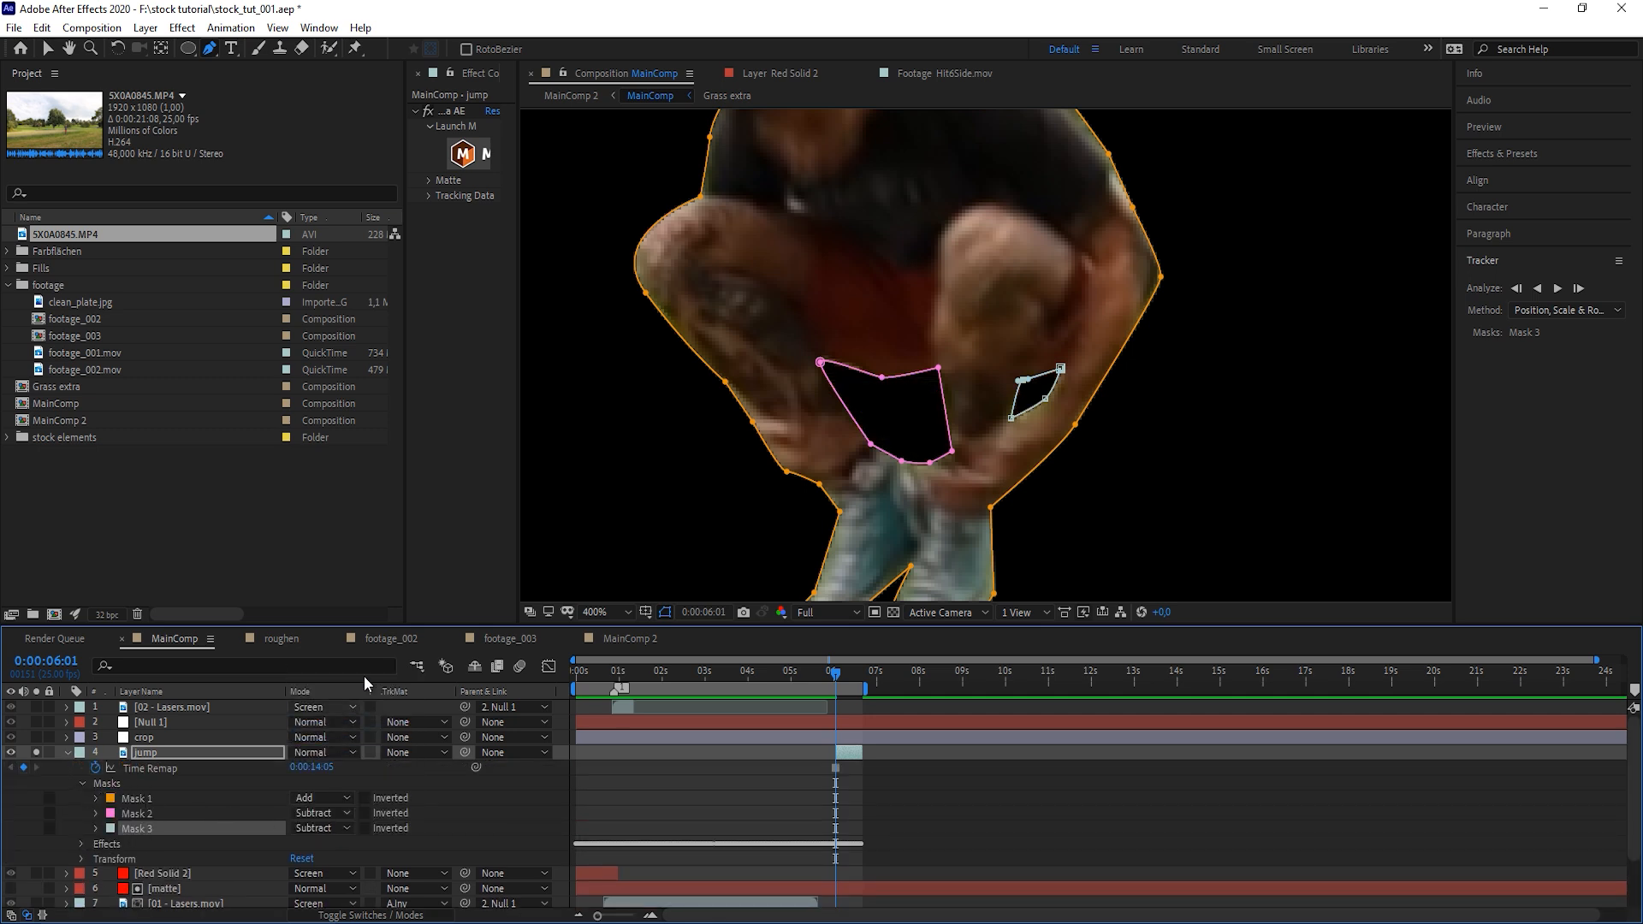
Move the jump layer's anchor point to the center of the cut-out man
key(/)
scroll(983, 398, down, 2)
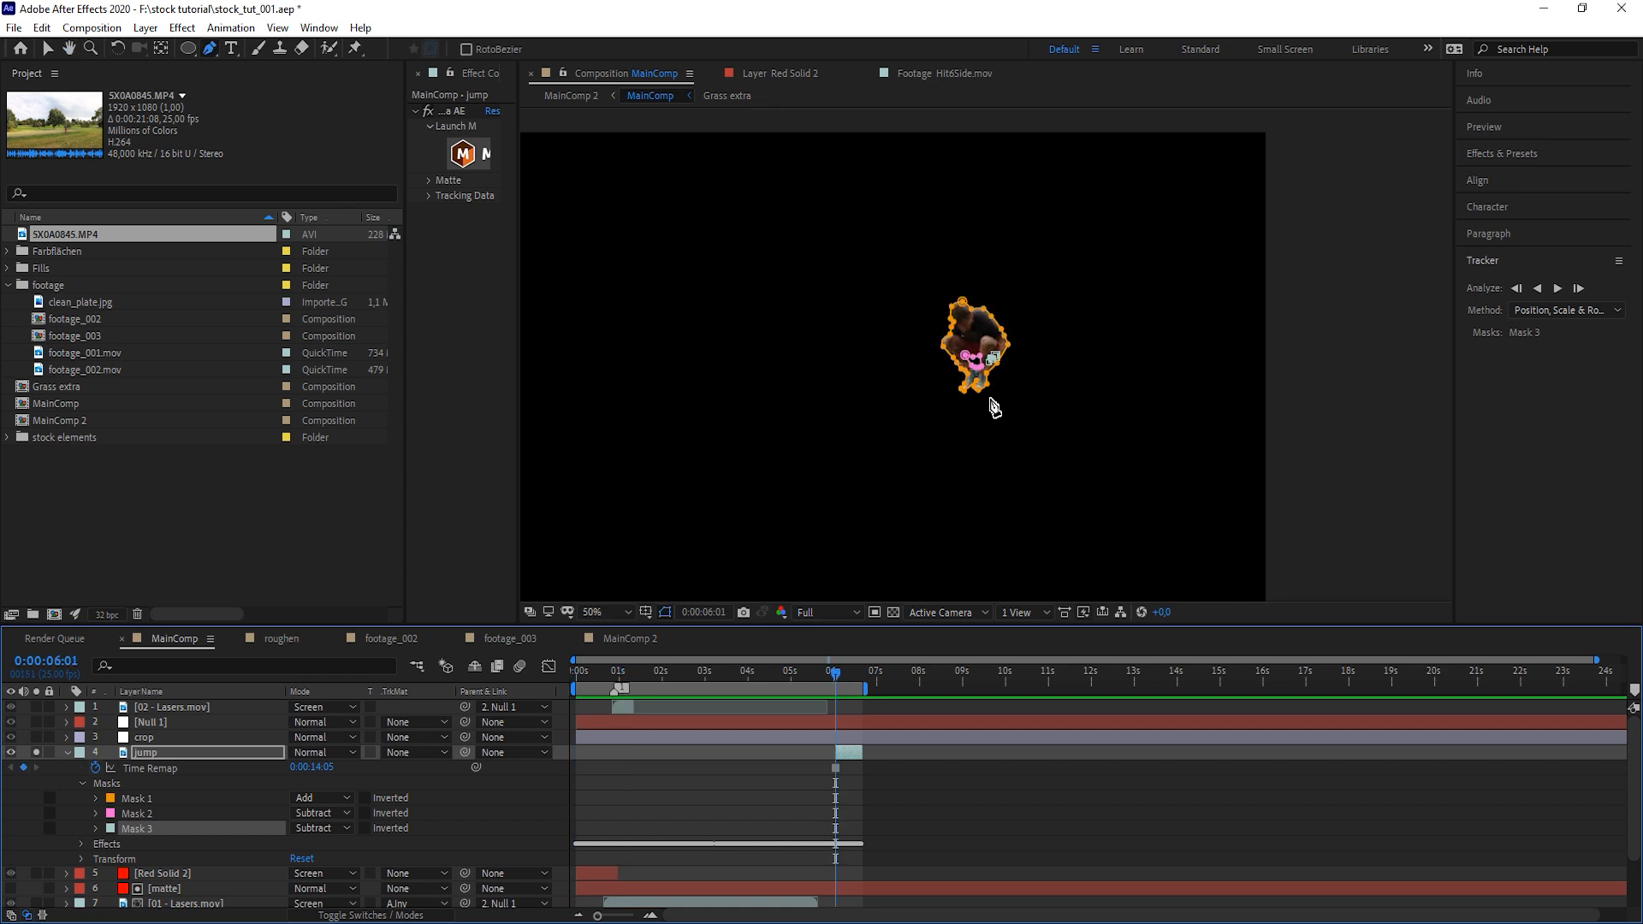
click(987, 833)
click(853, 754)
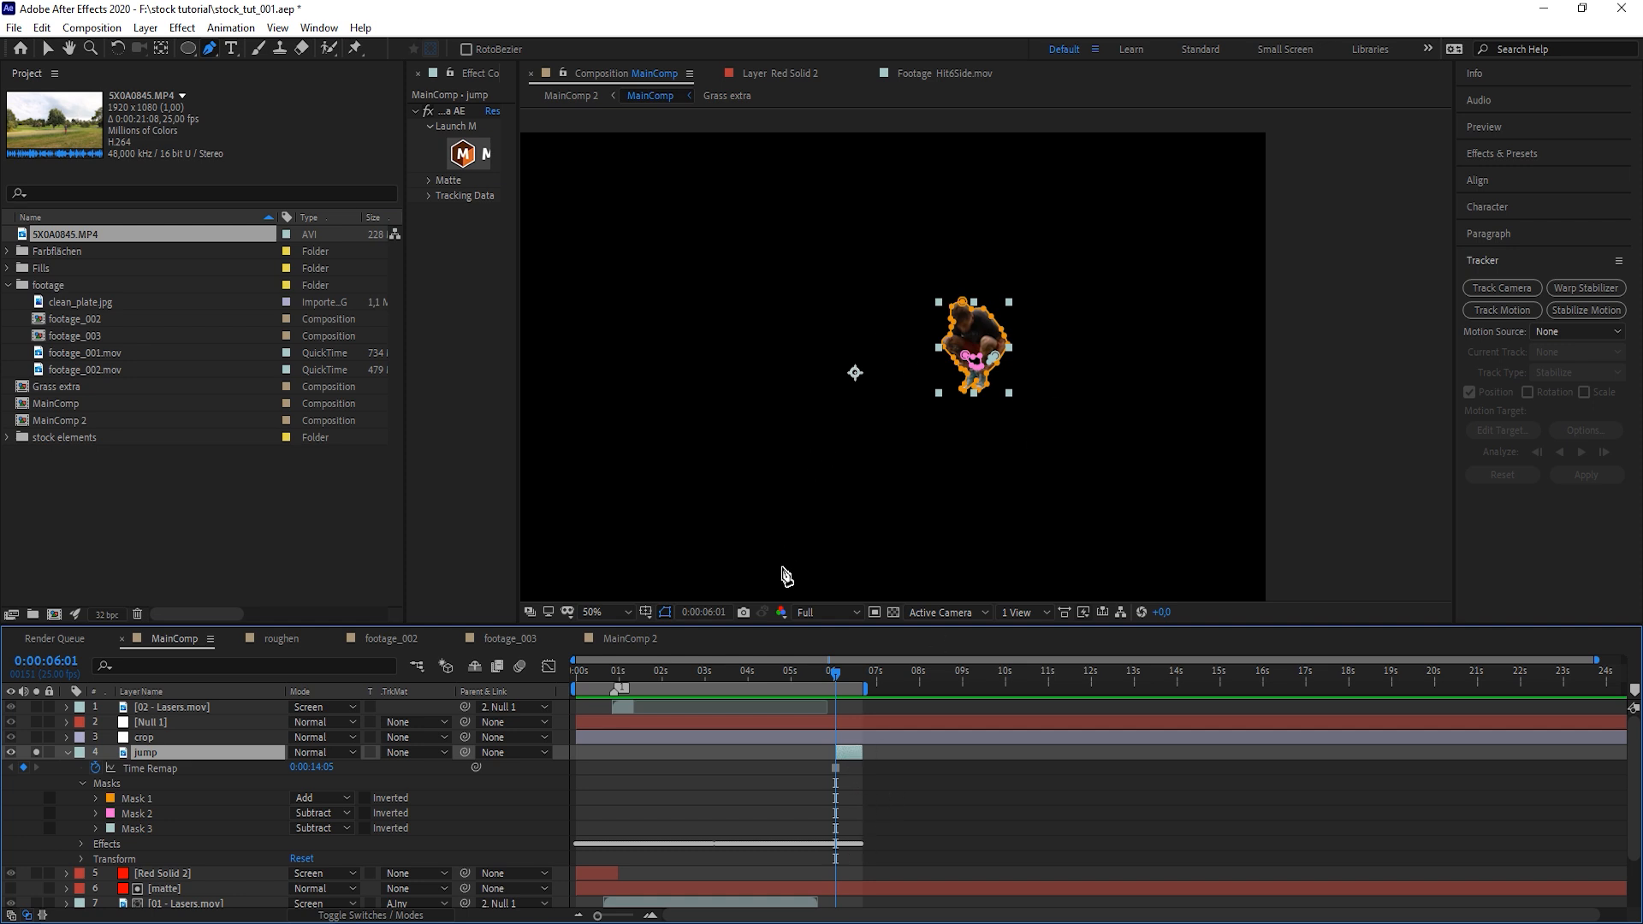
key(y)
drag(855, 372, 975, 345)
scroll(1036, 391, up, 1)
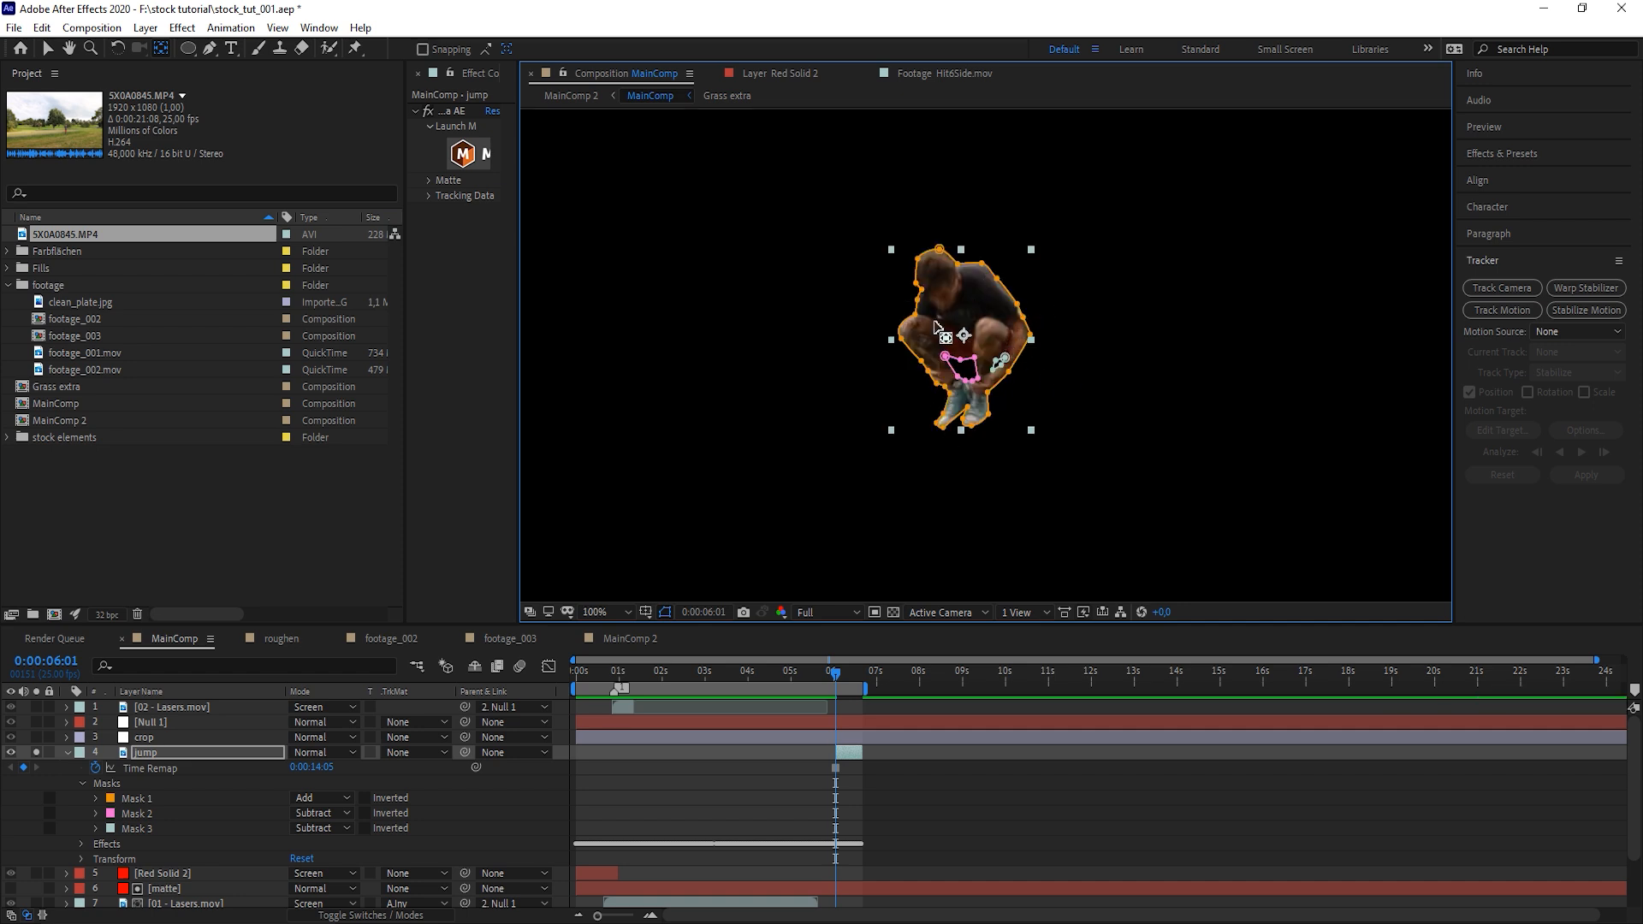
Solo the footage_001.mov layer together with jump and start keyframing the jump layer's position at 0:00:06:01
click(67, 753)
click(194, 857)
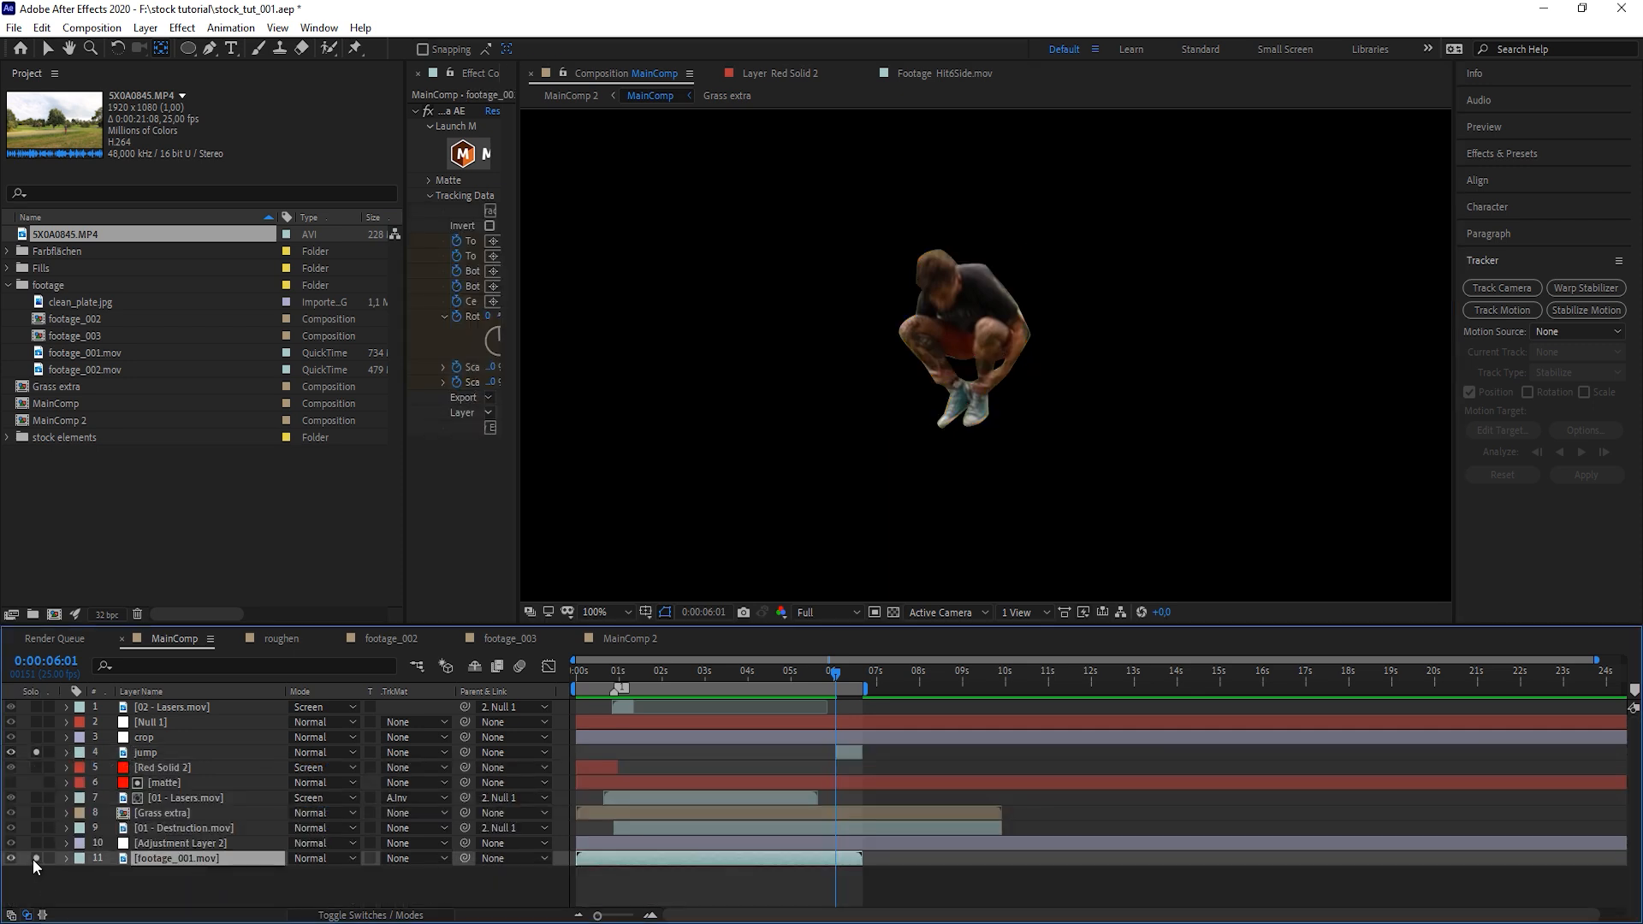
click(36, 858)
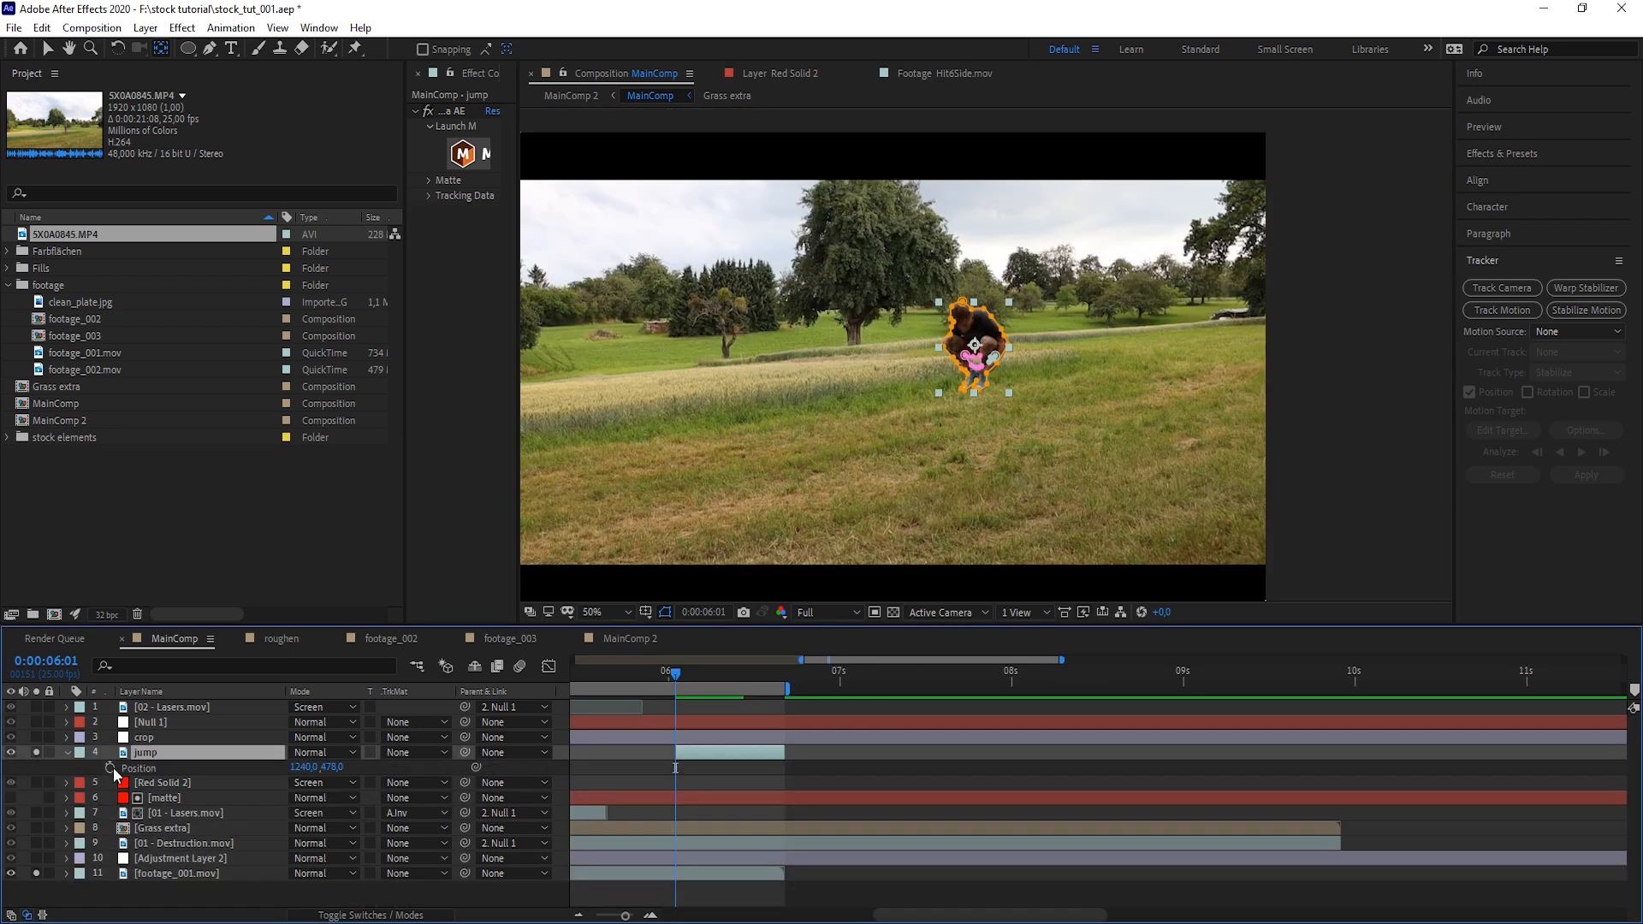
click(110, 767)
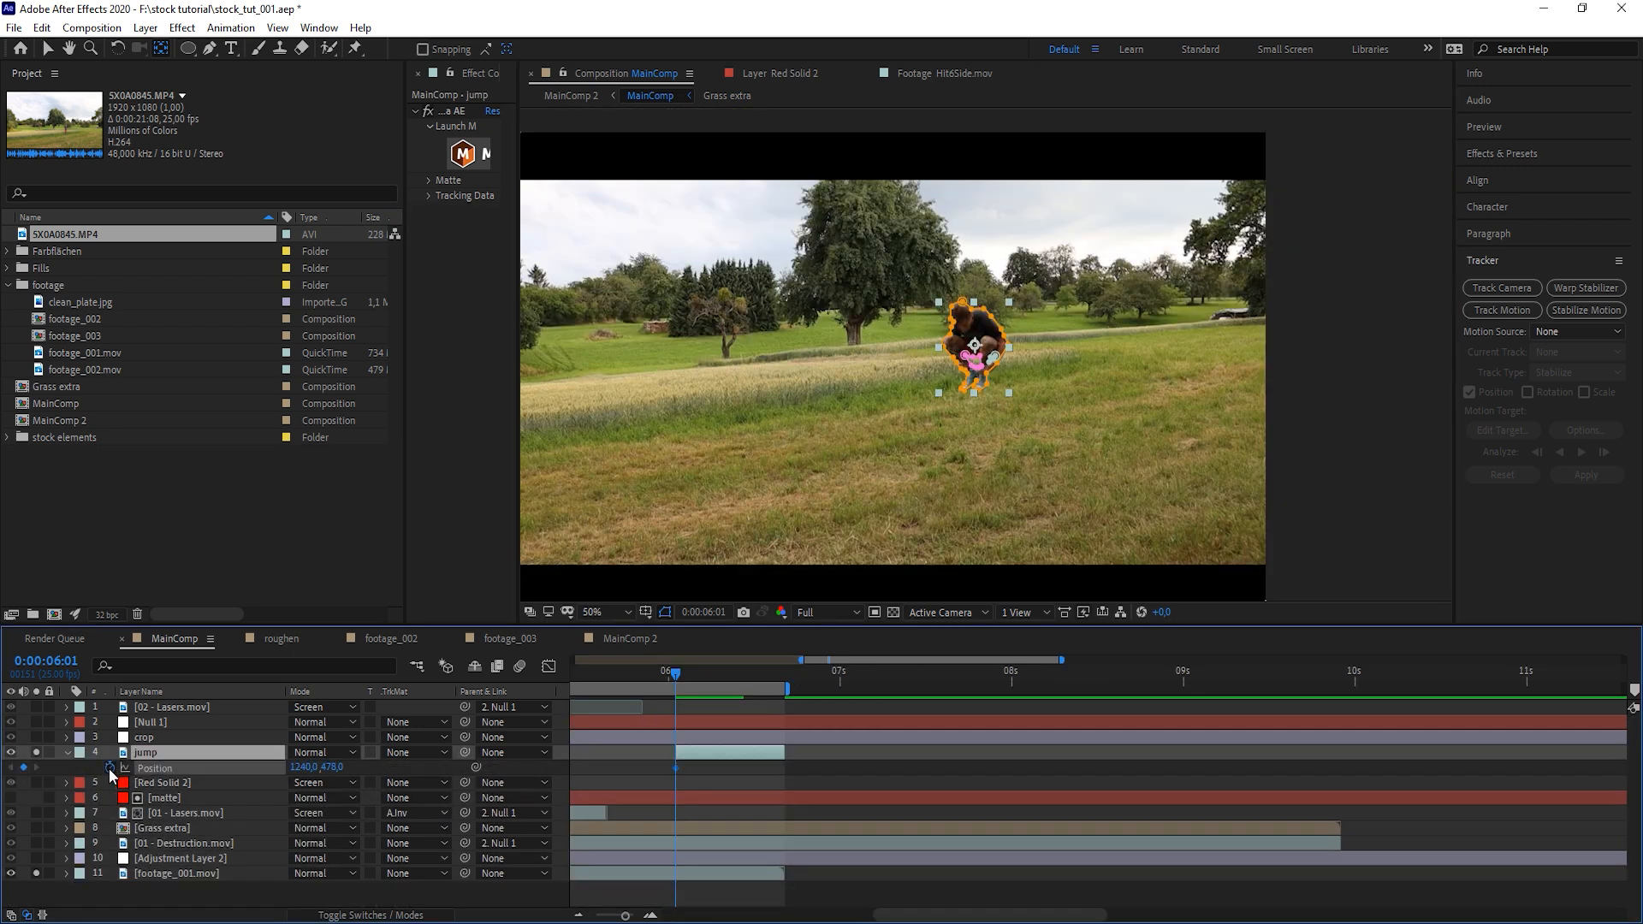
Keyframe the cut-out man's fall, moving him to 1282, 630 at 0:00:06:10 and to 1284, 884 at 0:00:06:17
key(space)
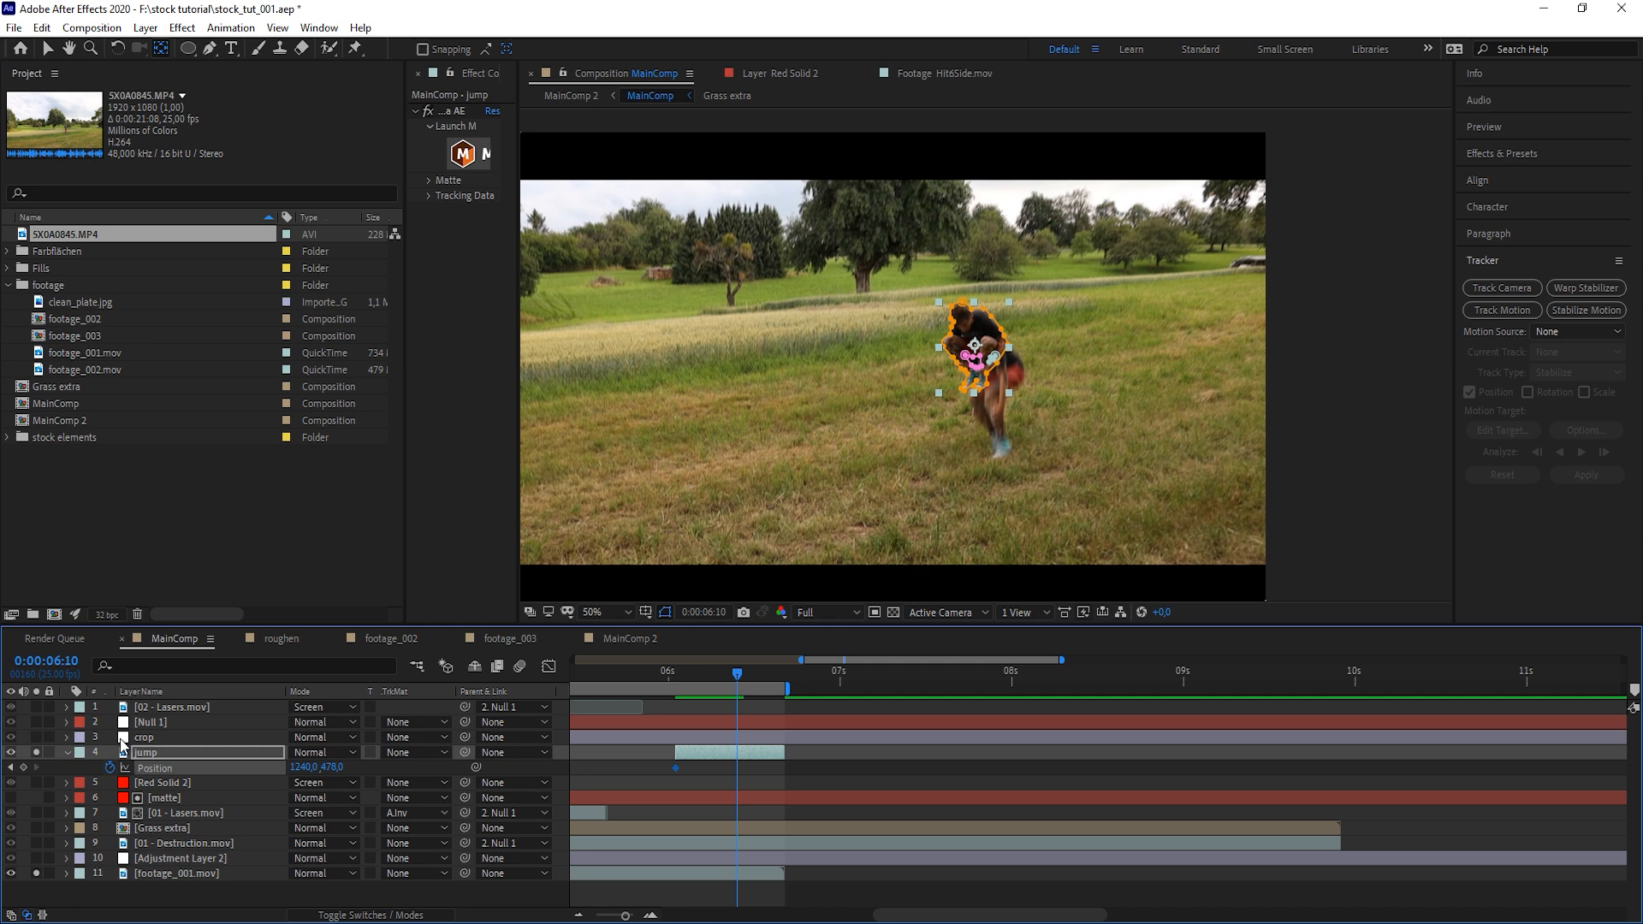
drag(993, 340, 1011, 401)
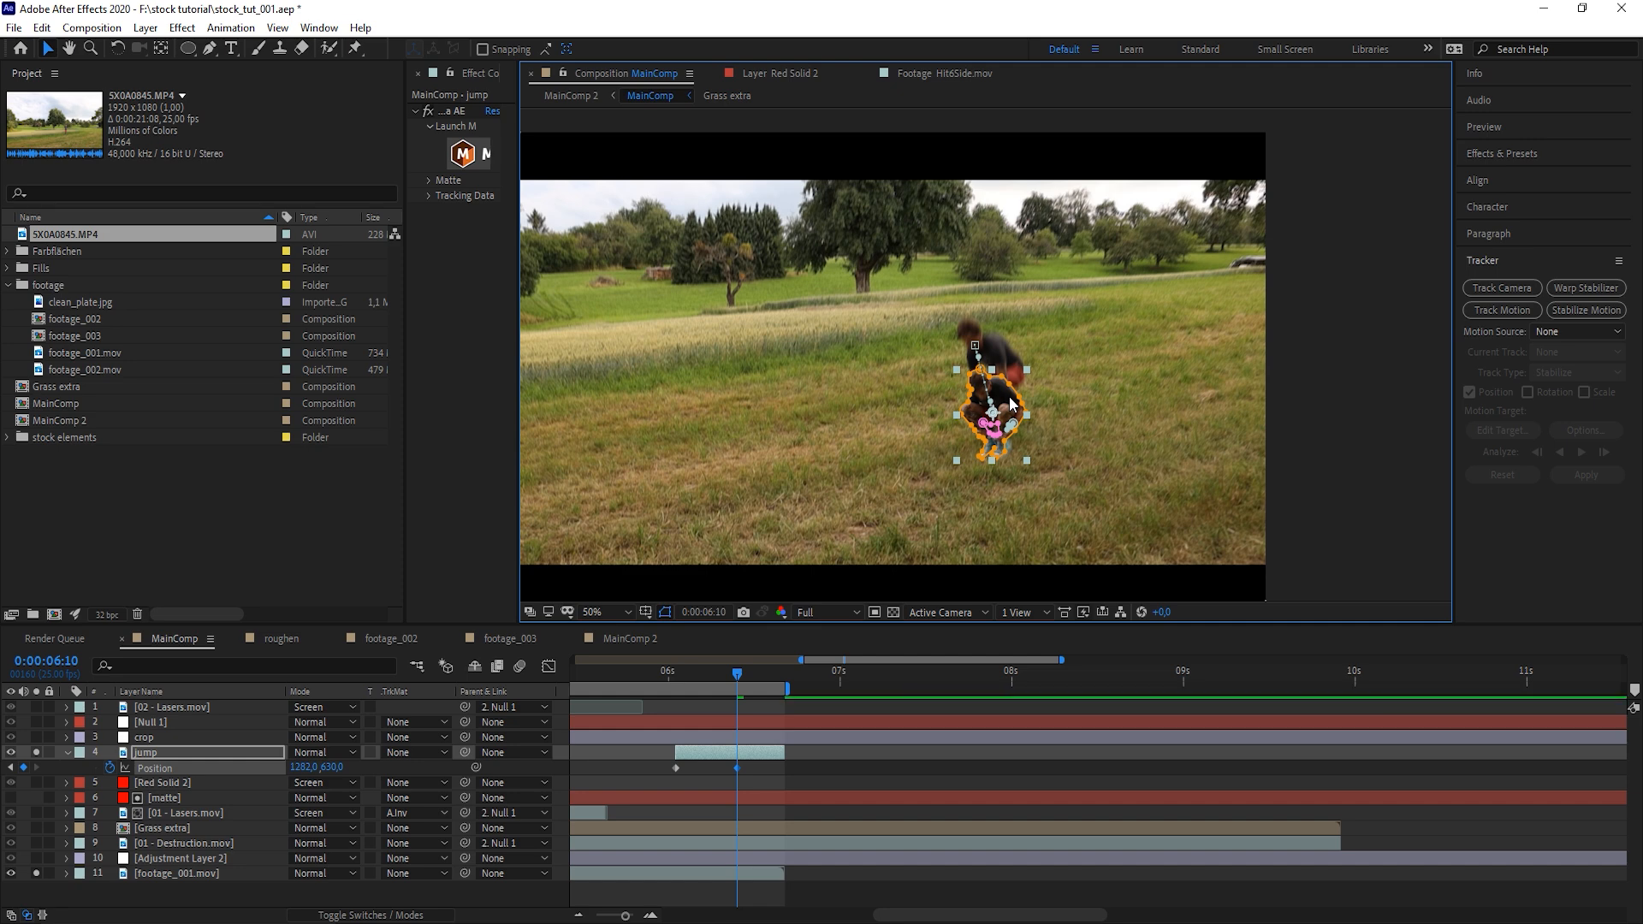
key(space)
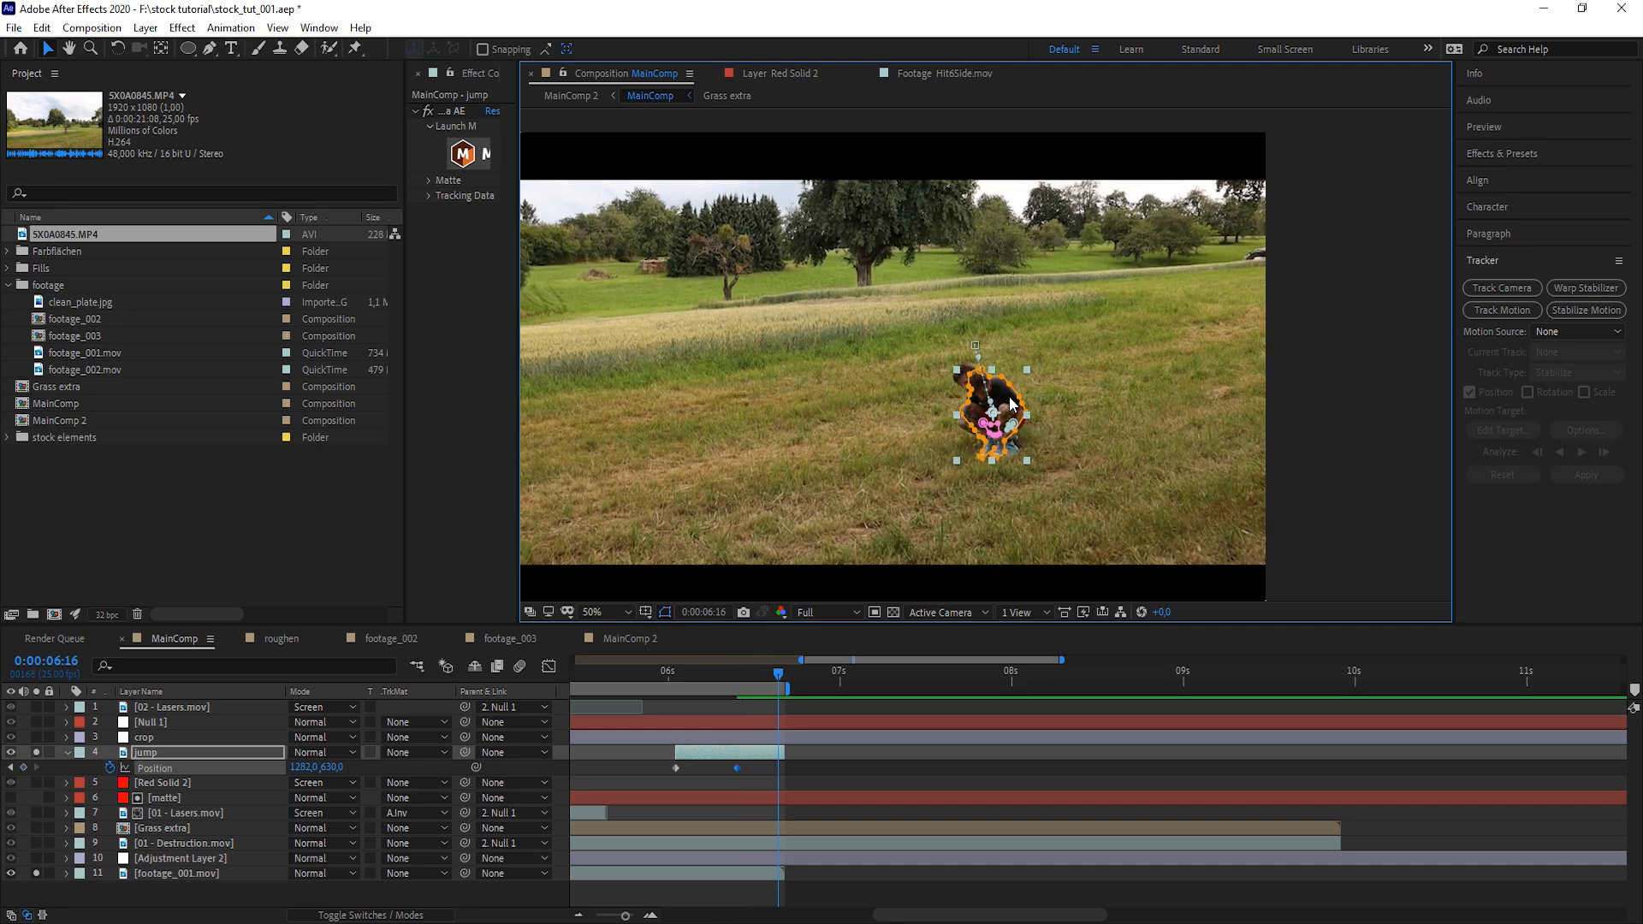
key(alt+])
click(1022, 408)
drag(1000, 396, 1000, 511)
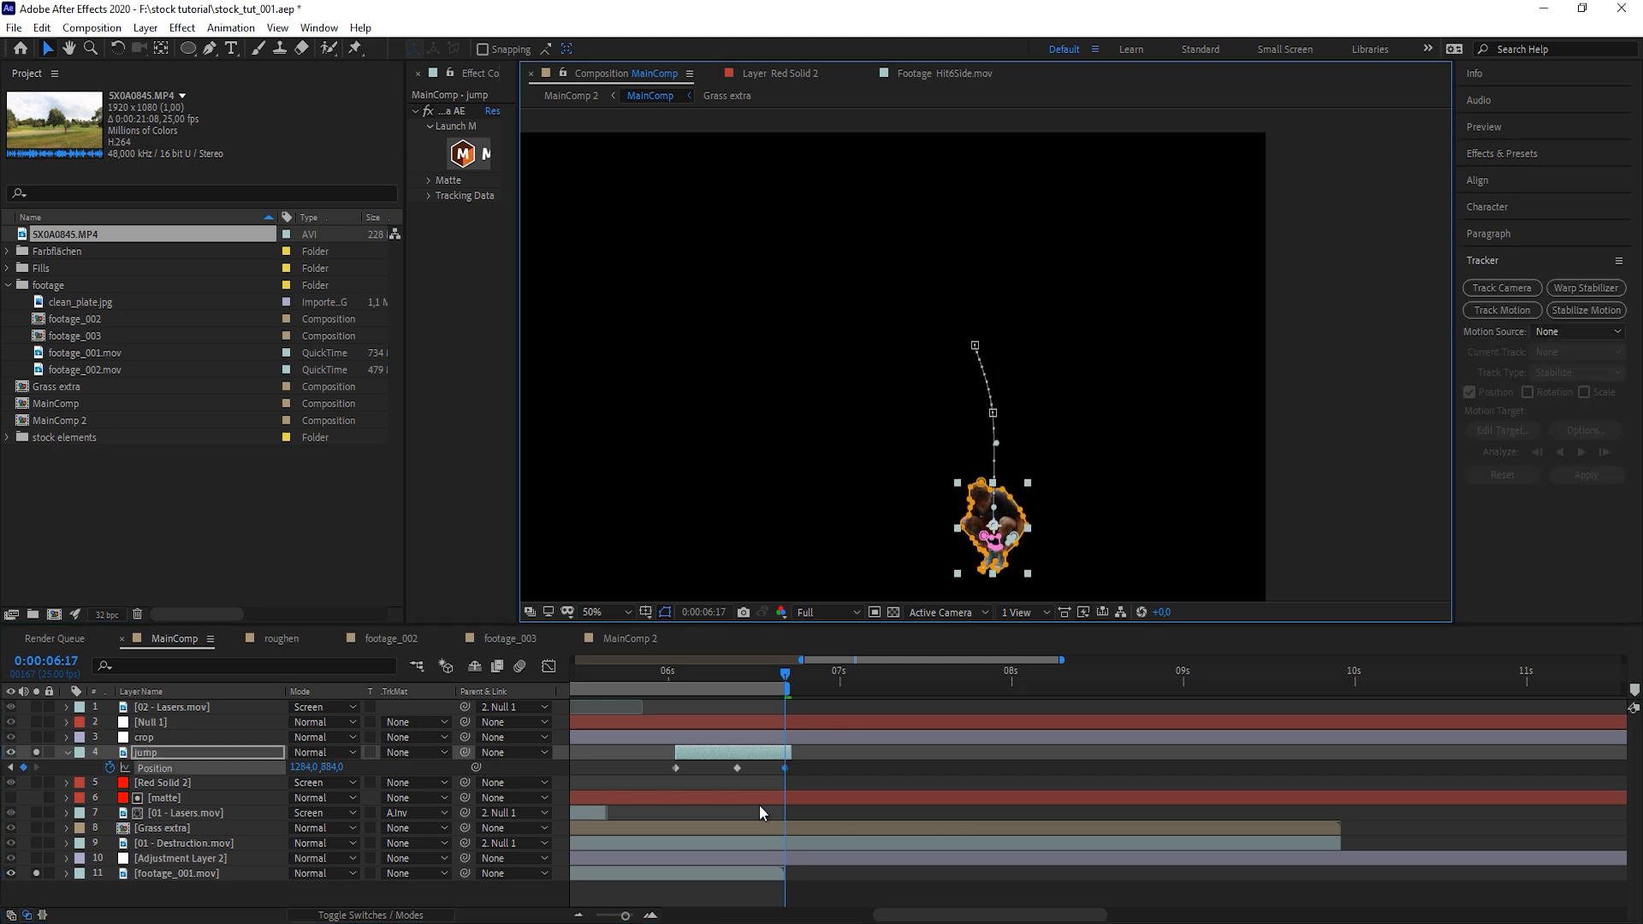
Delete the middle position keyframe of the jump layer and preview the straight fall
click(736, 767)
key(Delete)
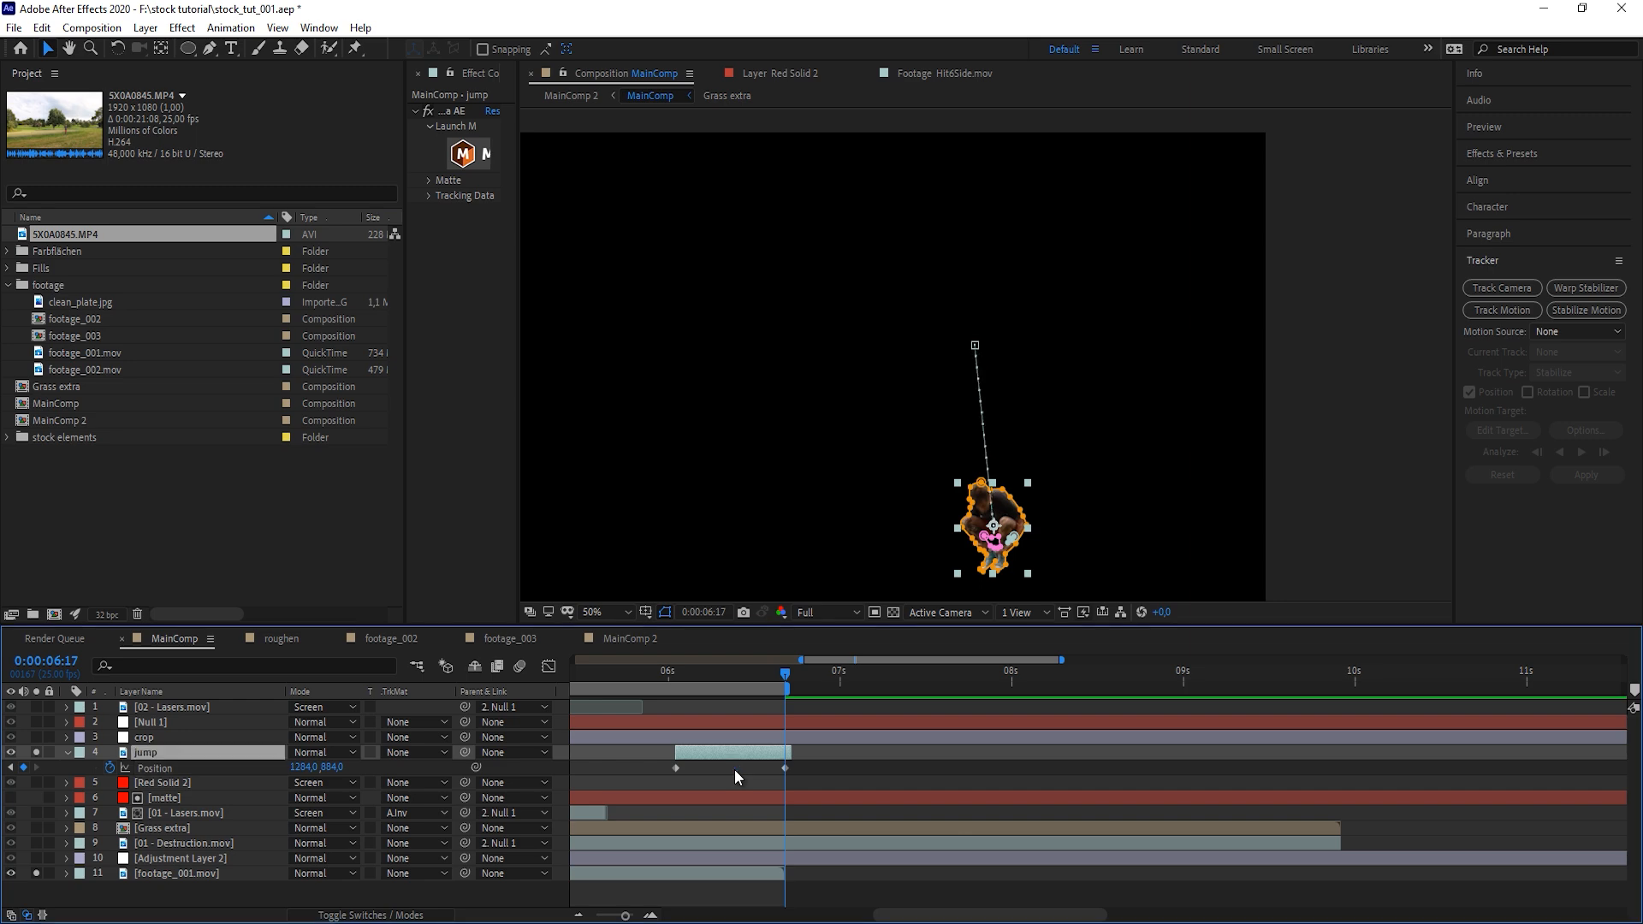
click(662, 677)
key(space)
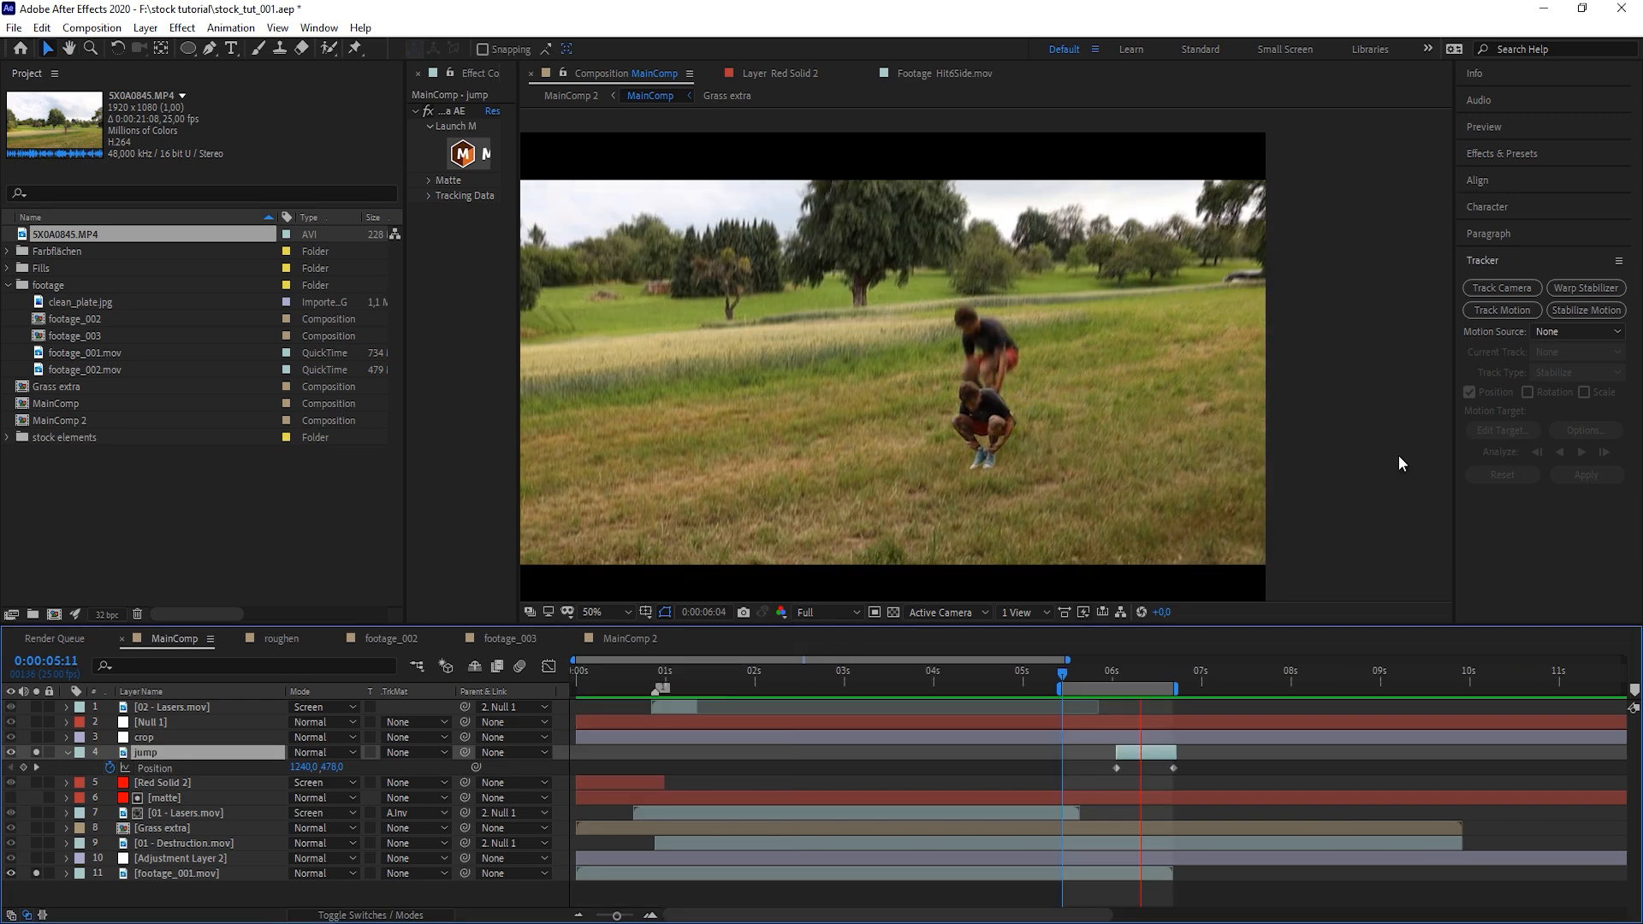
key(space)
Shift the jump layer's last position keyframe earlier to 0:00:06:14 and apply Easy Ease to the first one
drag(1141, 676, 1141, 681)
drag(1174, 767, 1162, 767)
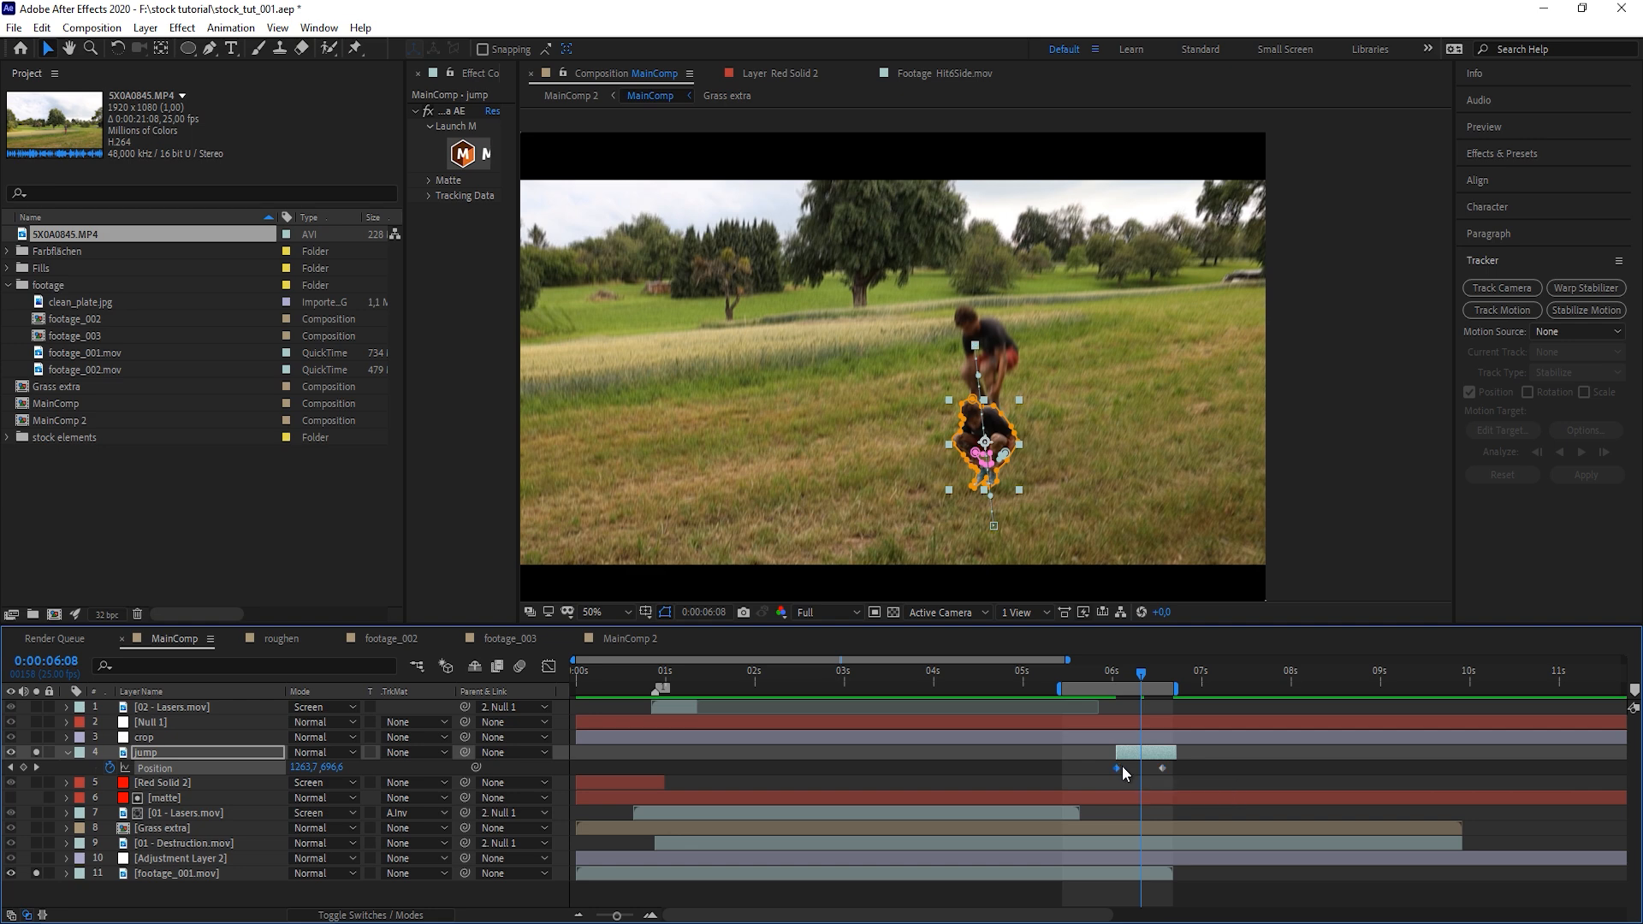
right_click(1116, 768)
mouse_move(1151, 757)
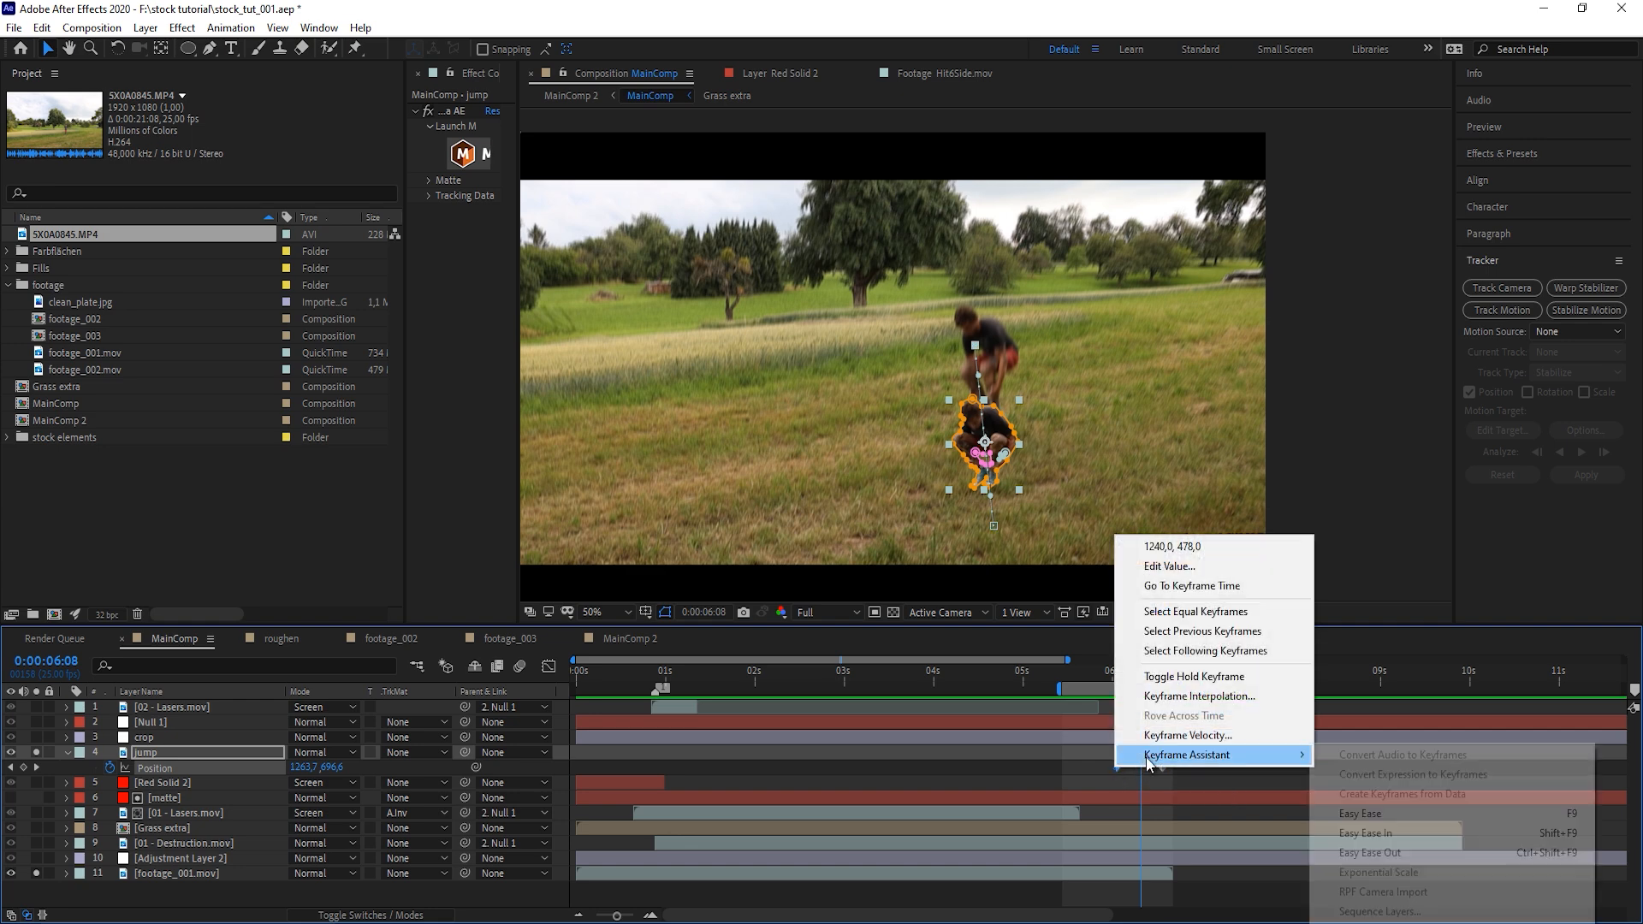
click(1364, 814)
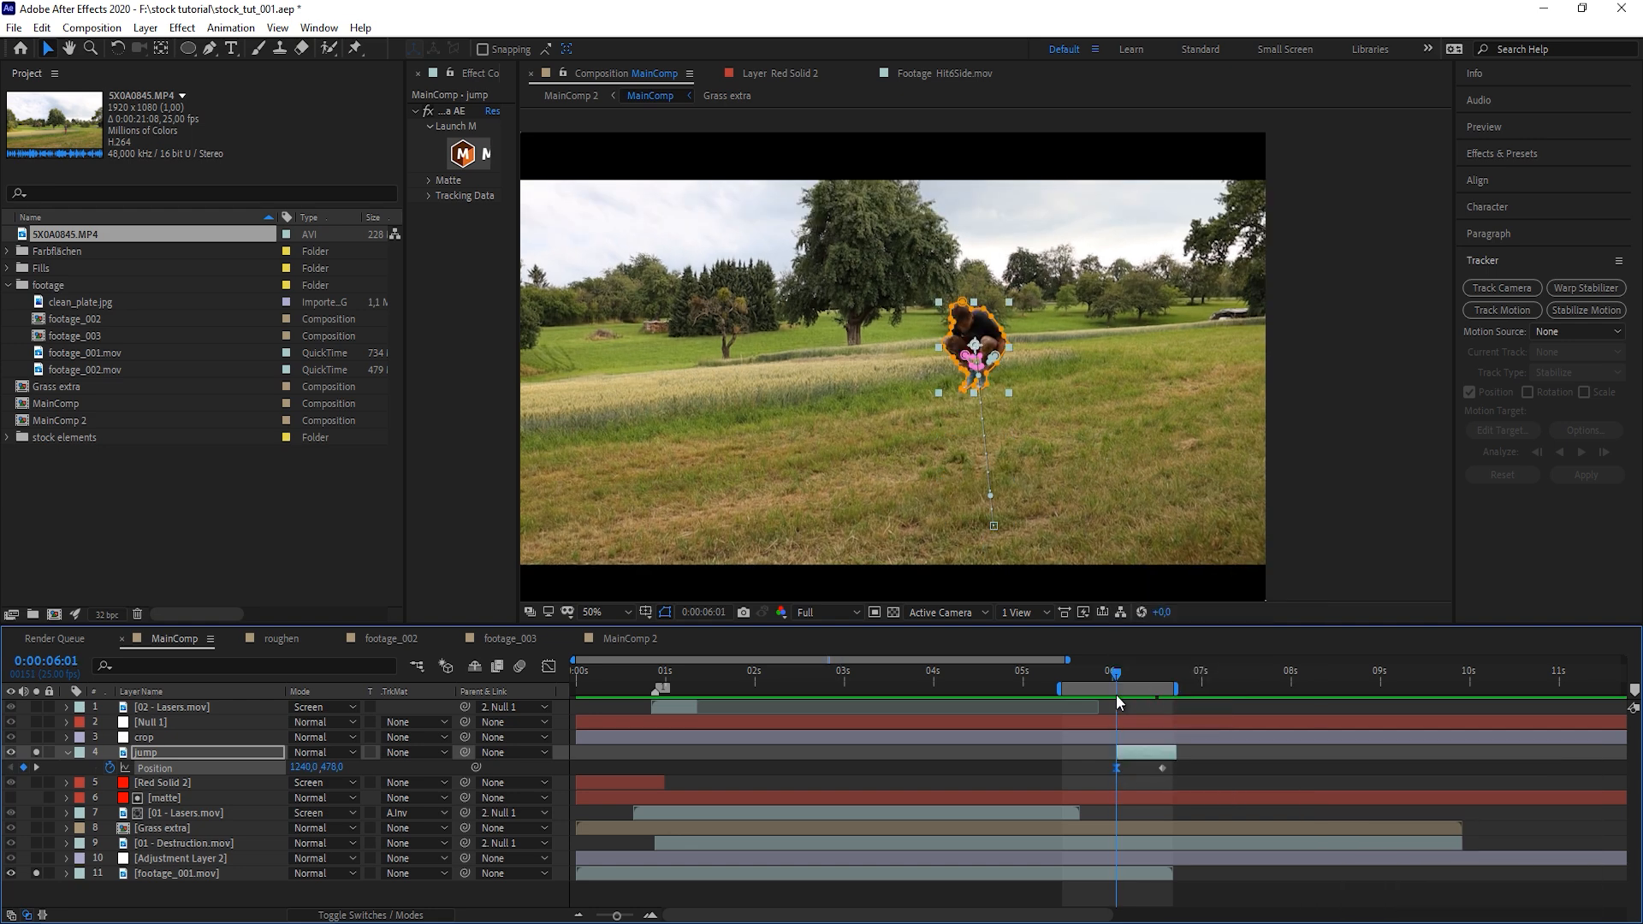
mouse_move(1116, 695)
mouse_down()
mouse_move(1154, 705)
mouse_move(1133, 707)
mouse_up()
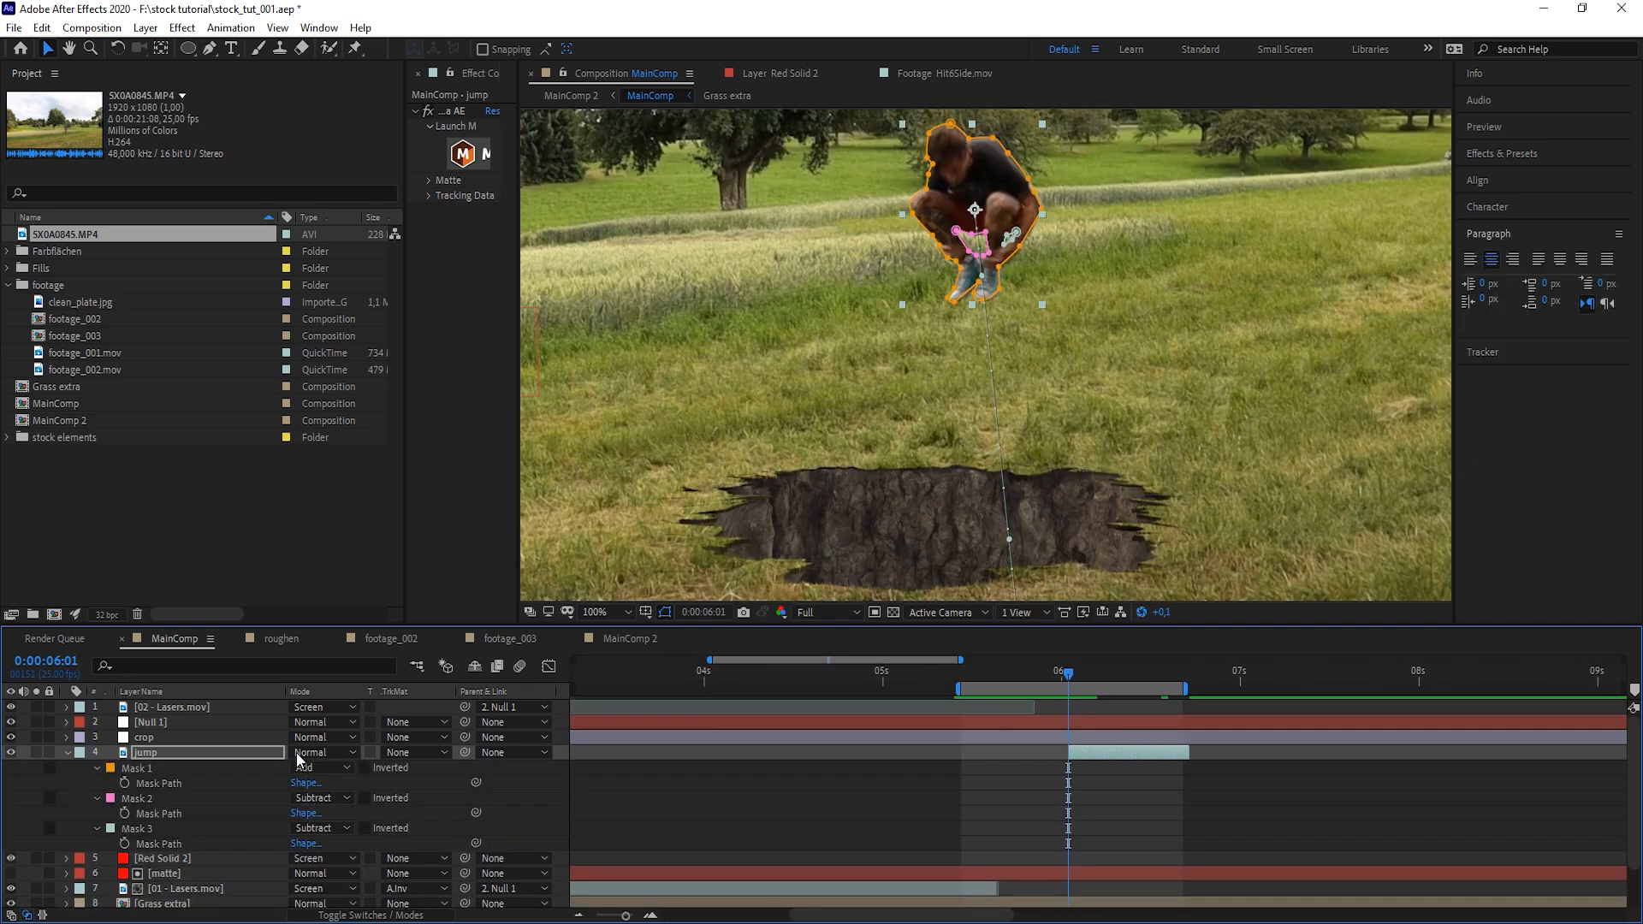
Parent the jump layer to Null 1, go to its last position keyframe at 0:00:06:14, and save the project
drag(465, 752, 147, 724)
click(1169, 684)
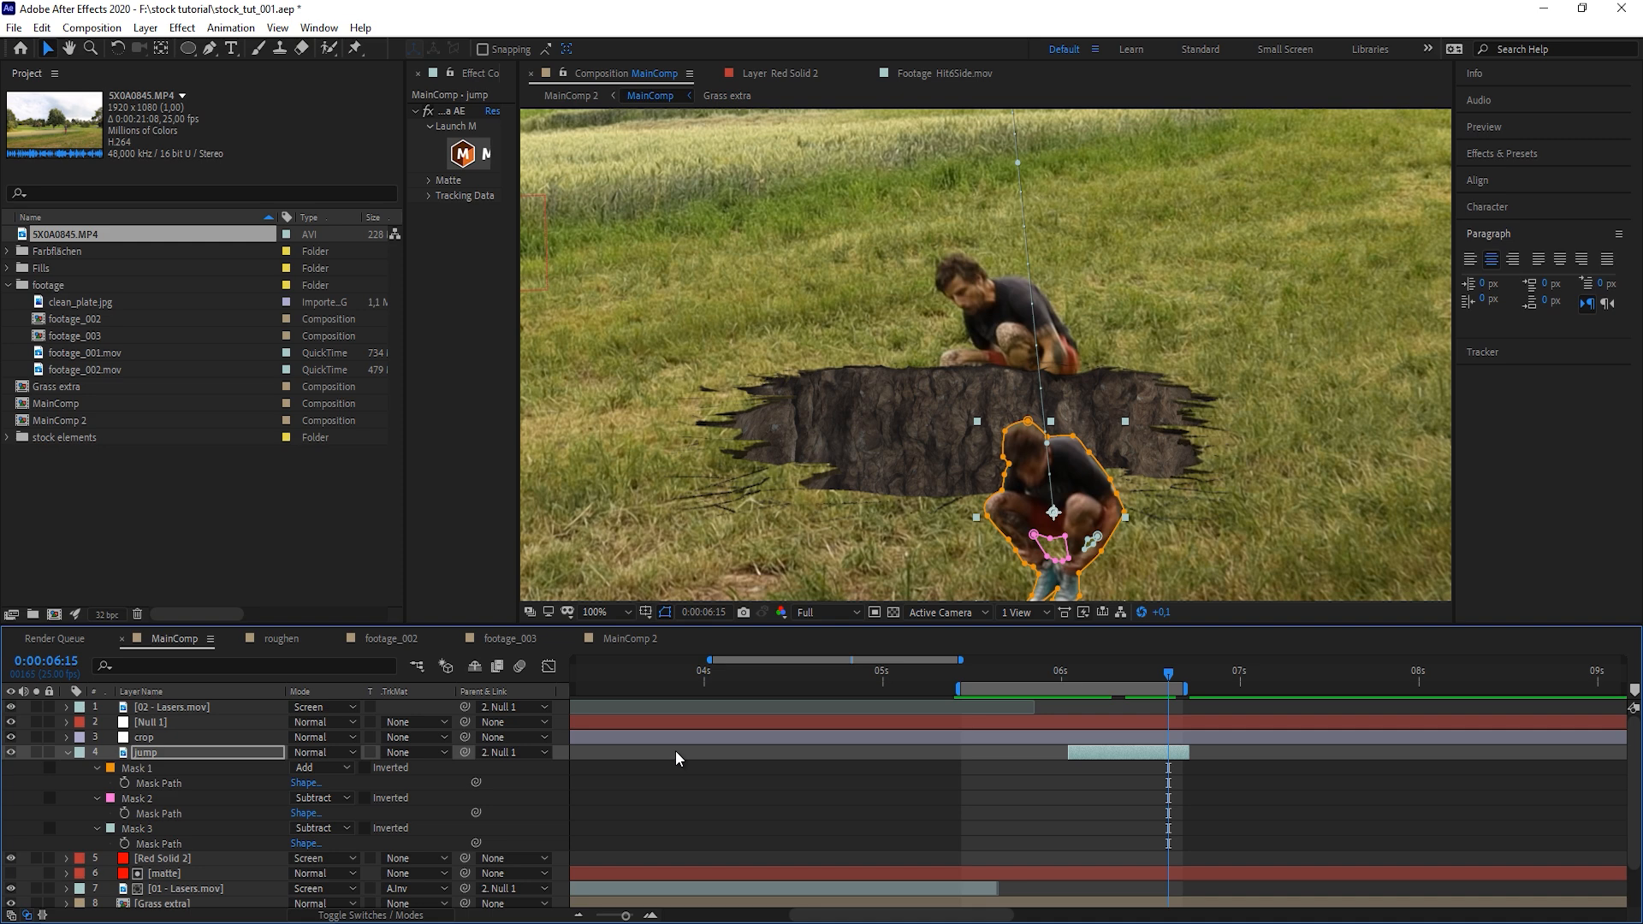
key(p)
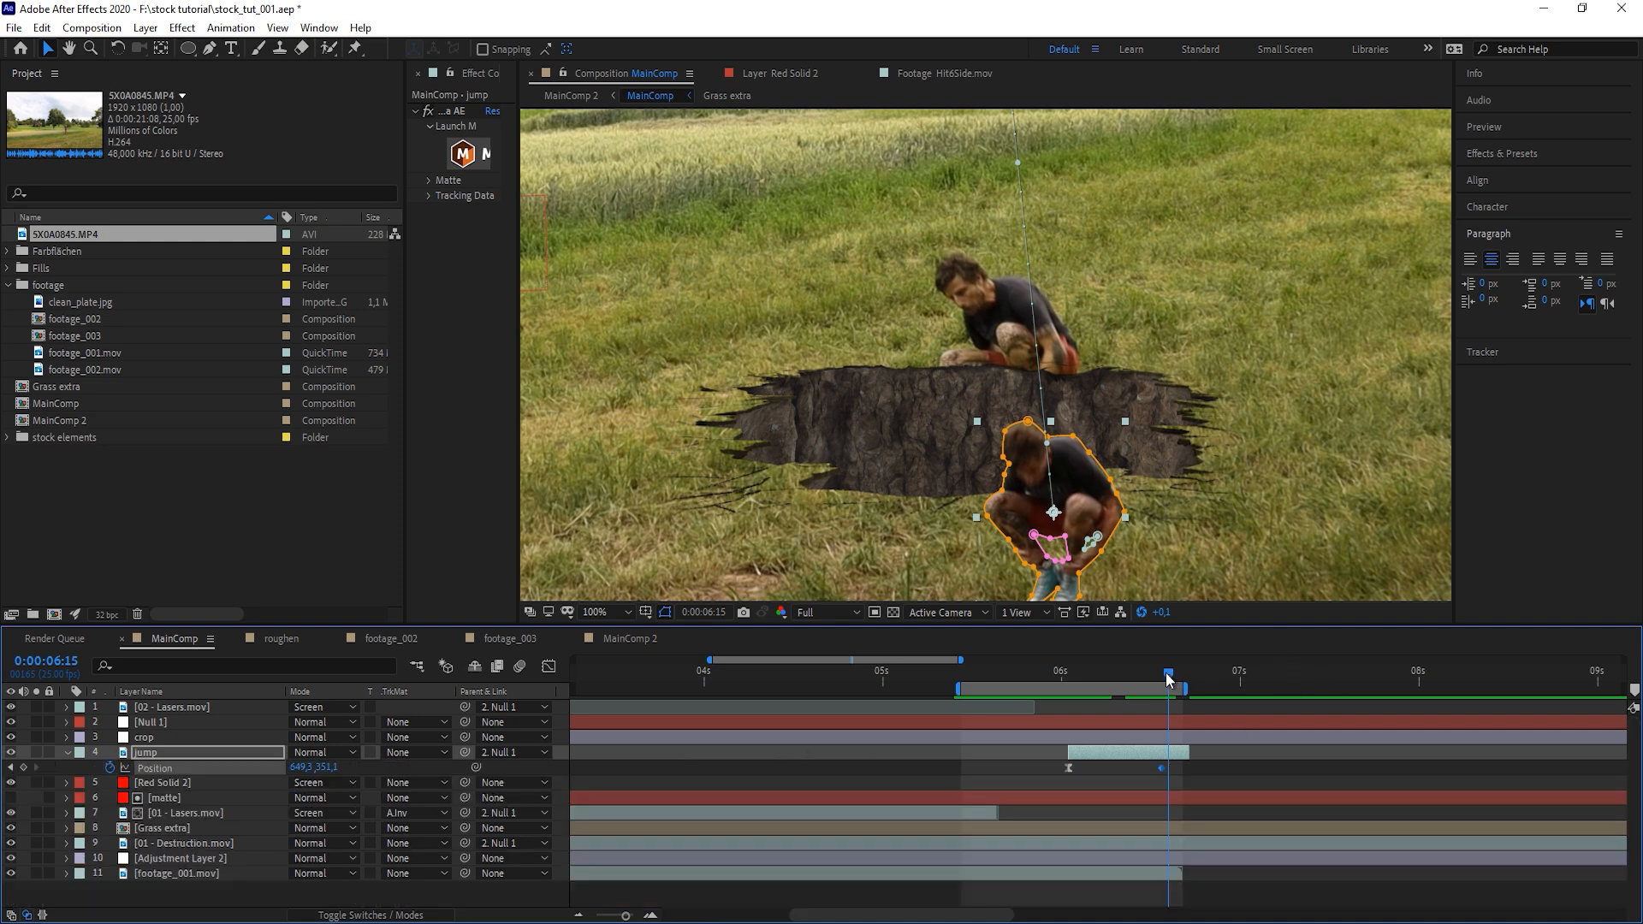
drag(1168, 673, 1163, 670)
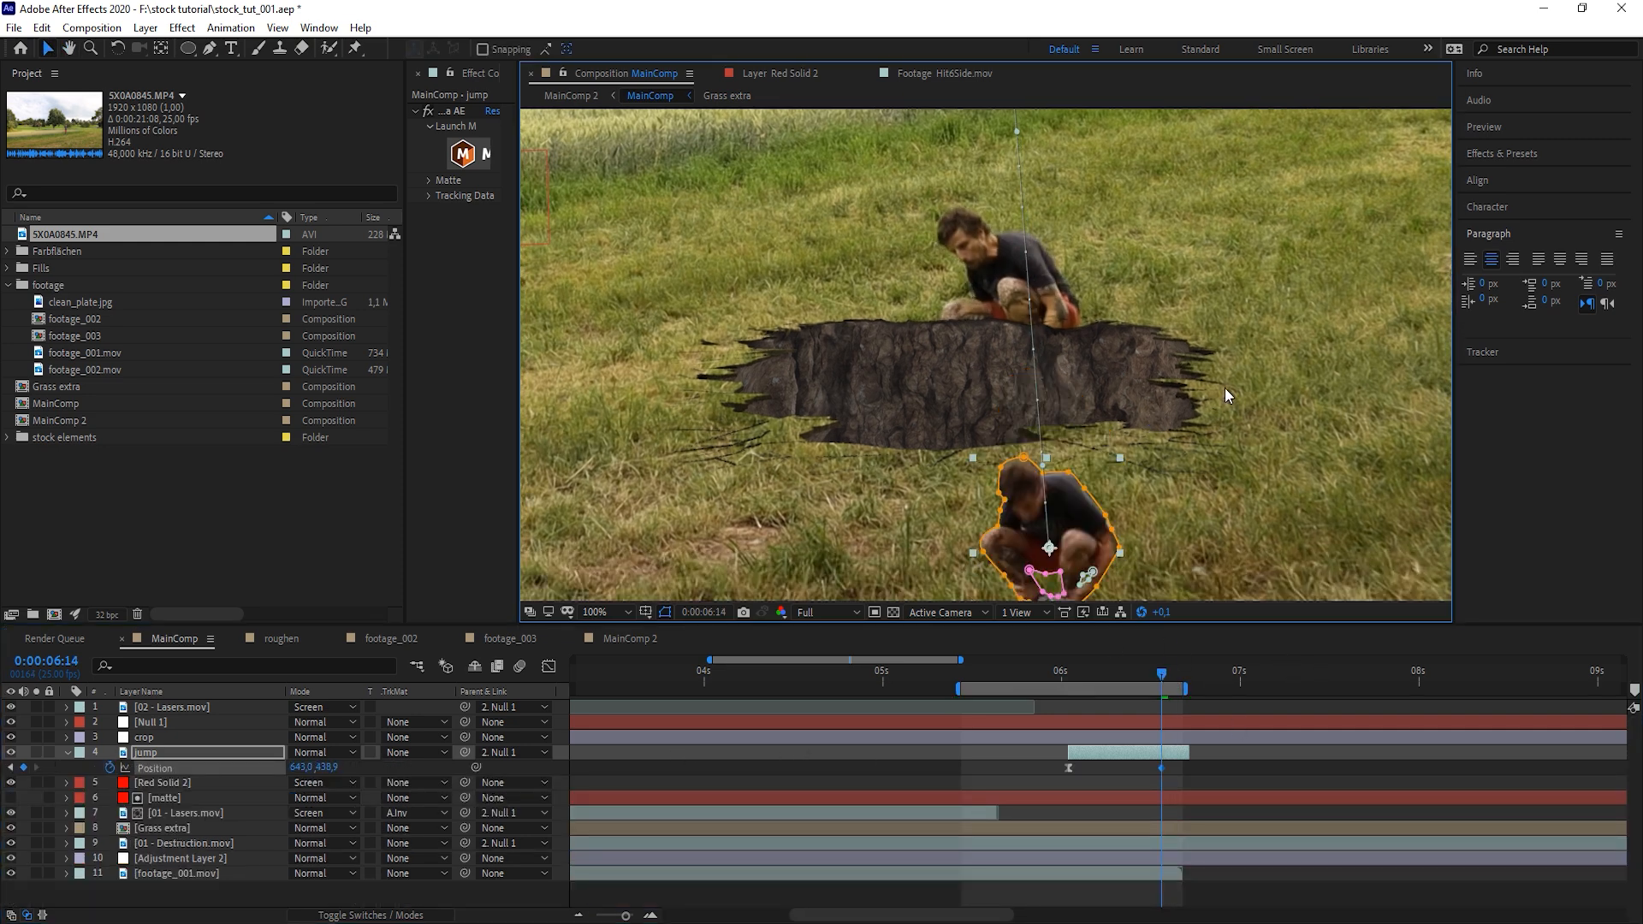
key(ctrl+s)
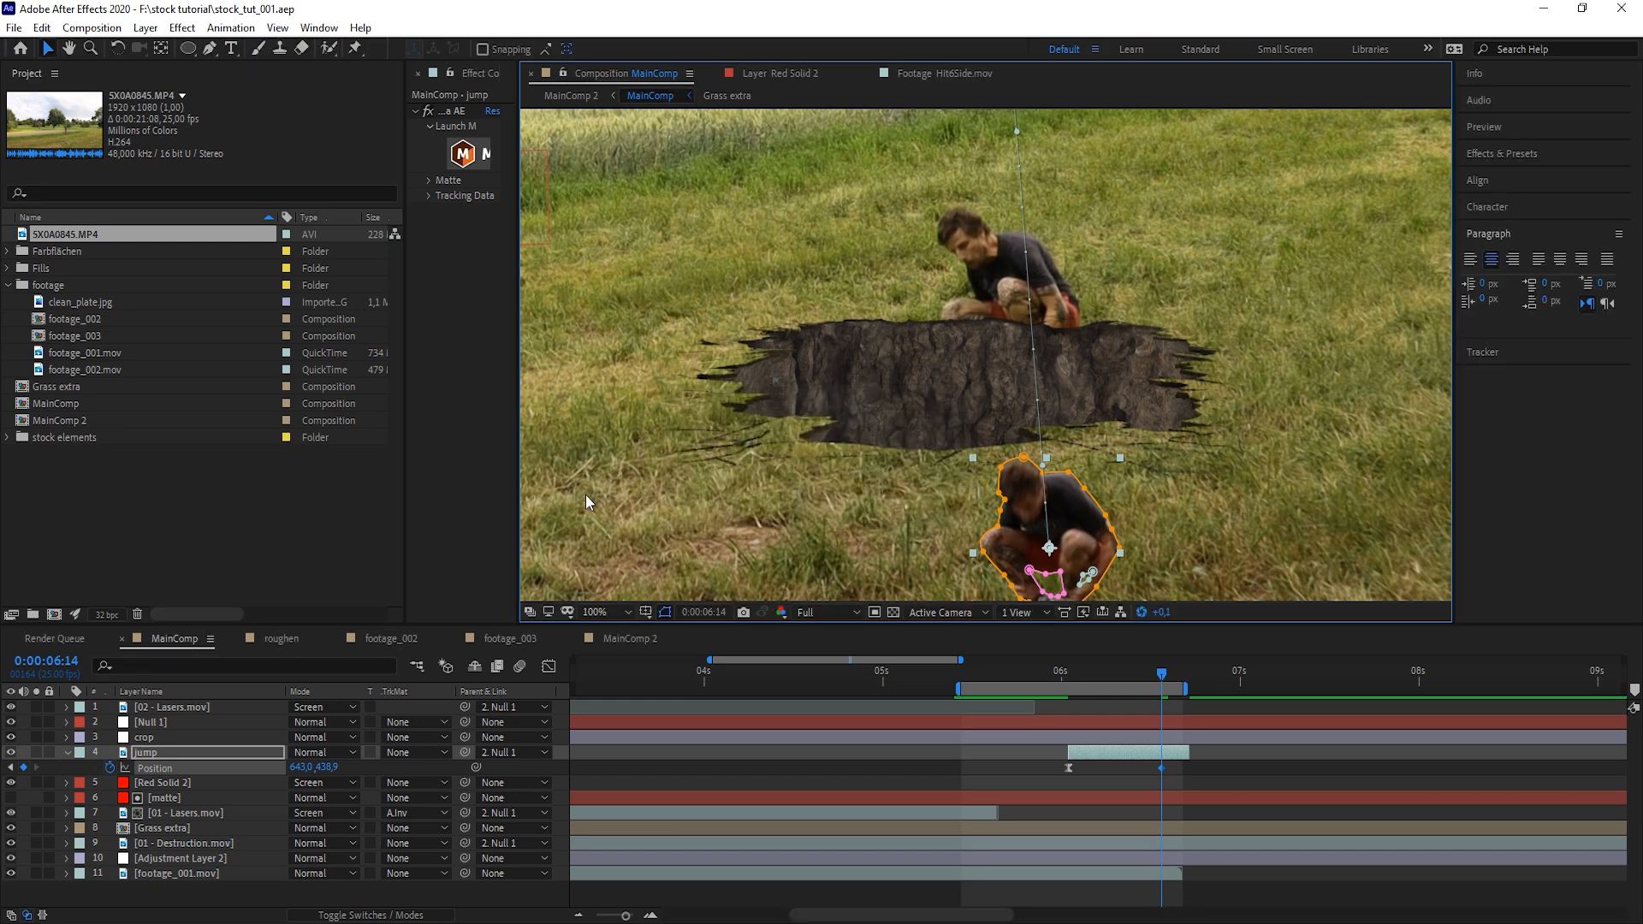
Draw a closed mask on the jump layer from the hole's front edge downward around the man, and start keyframing its path with the layer hidden
key(g)
click(831, 446)
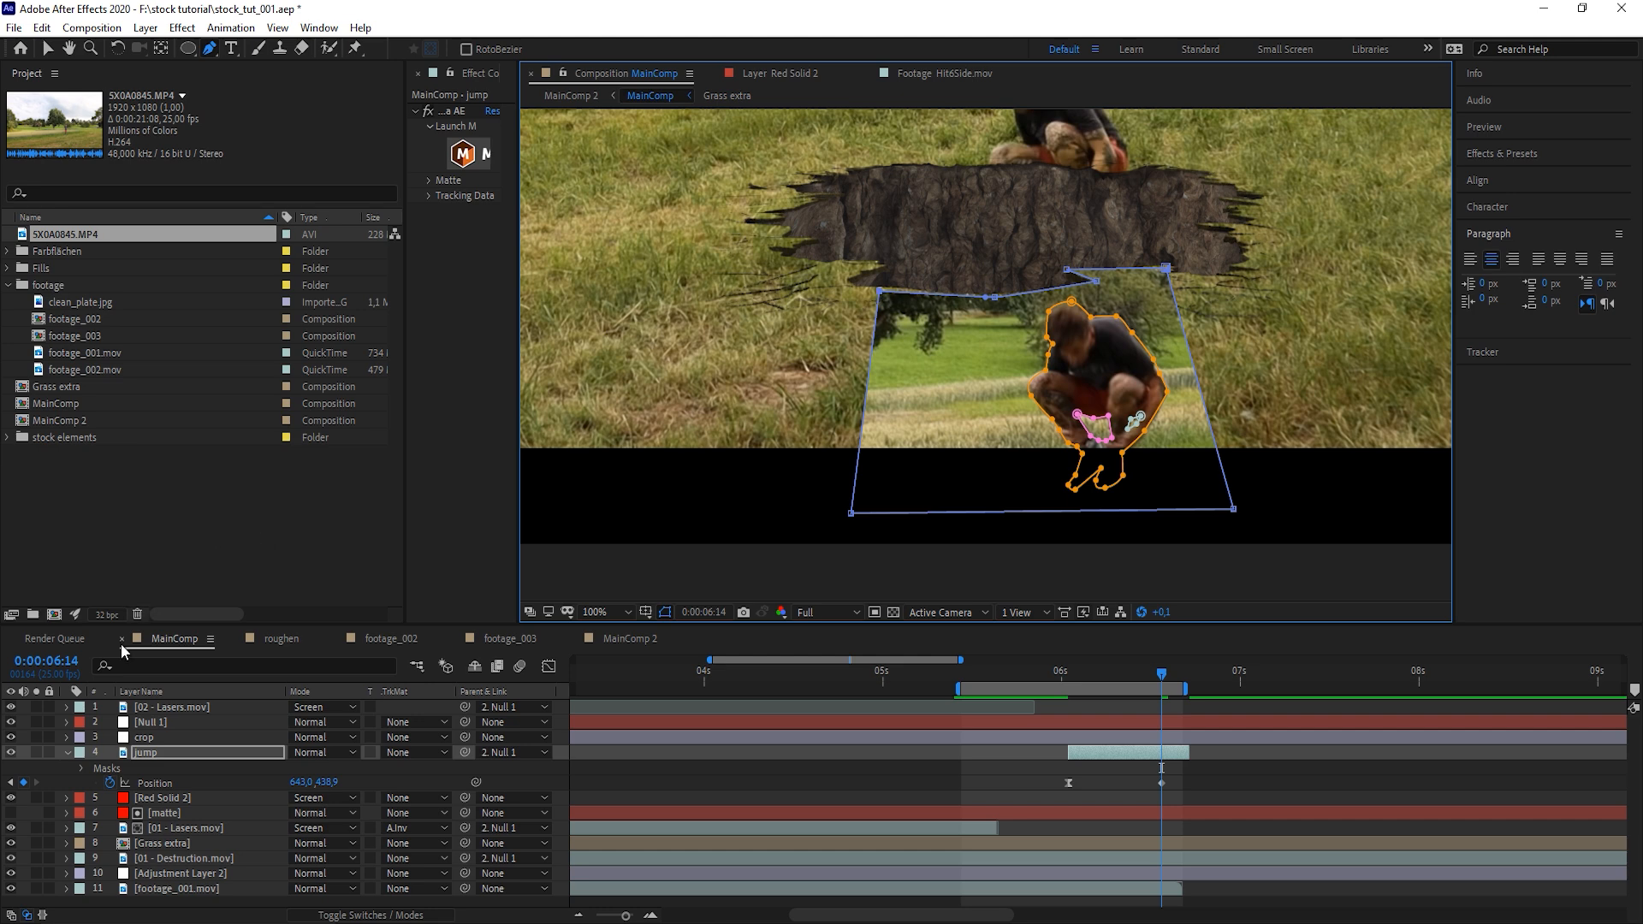
click(11, 753)
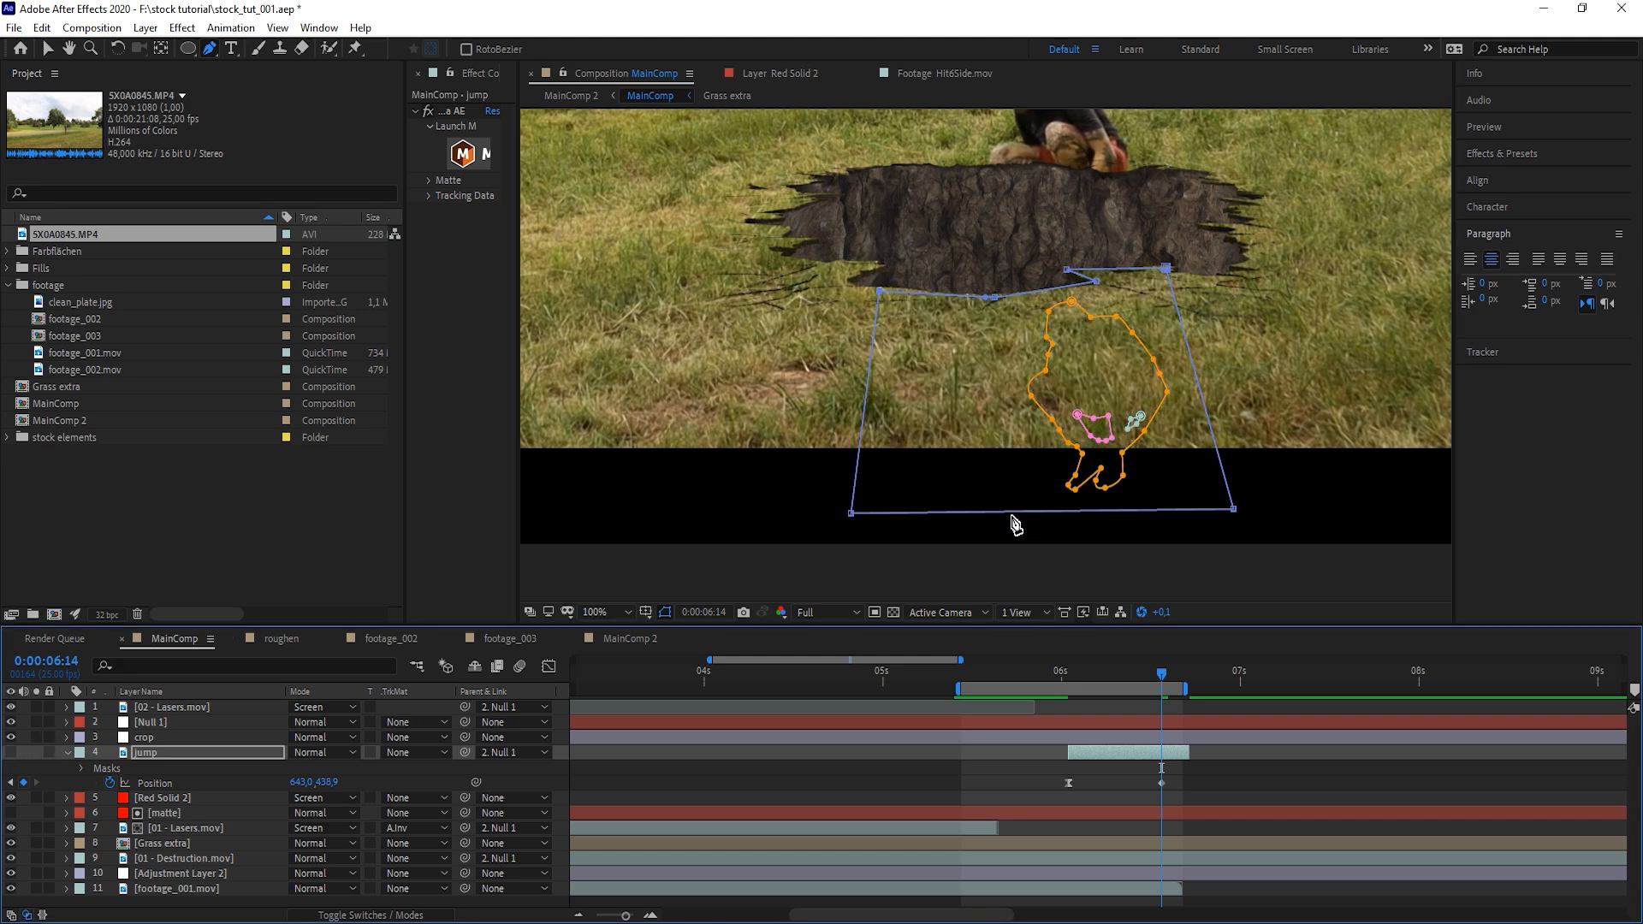
key(m)
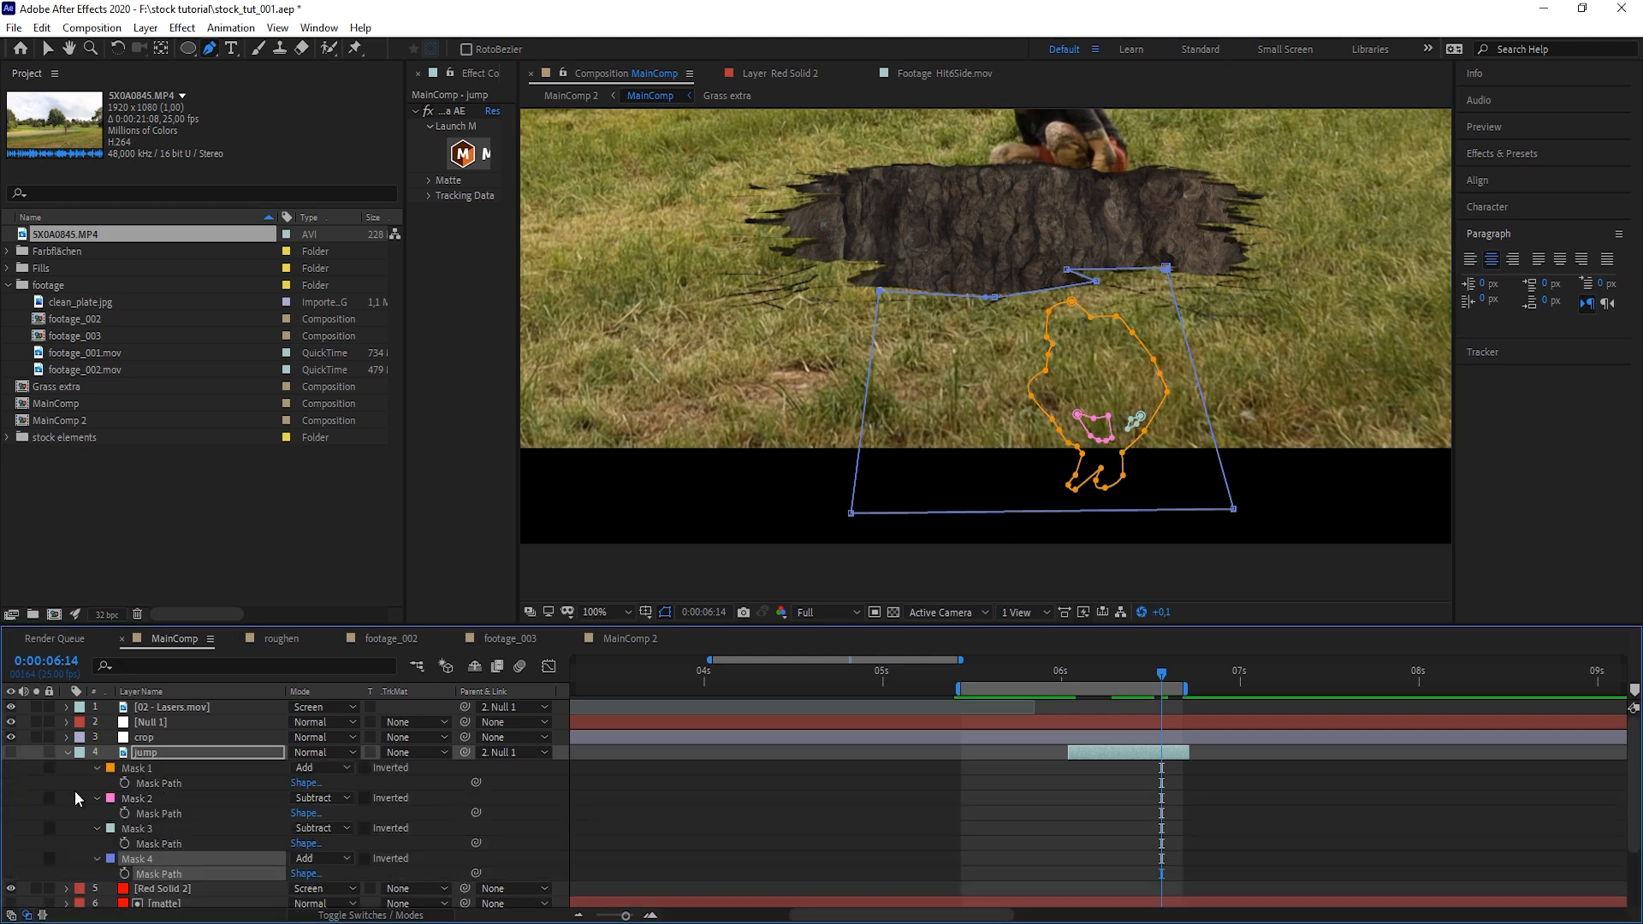
click(124, 873)
Reposition Mask 4 frame by frame from 0:00:06:01 to 0:00:06:05 so it follows the hole's front edge
click(1069, 671)
key(v)
double_click(1153, 119)
drag(1152, 119, 1170, 585)
key(Page_Down)
double_click(1070, 334)
drag(1071, 383, 1072, 414)
key(Page_Down)
mouse_move(1047, 341)
mouse_down()
mouse_move(1050, 384)
mouse_move(1066, 362)
mouse_up()
key(Page_Down)
key(Page_Down)
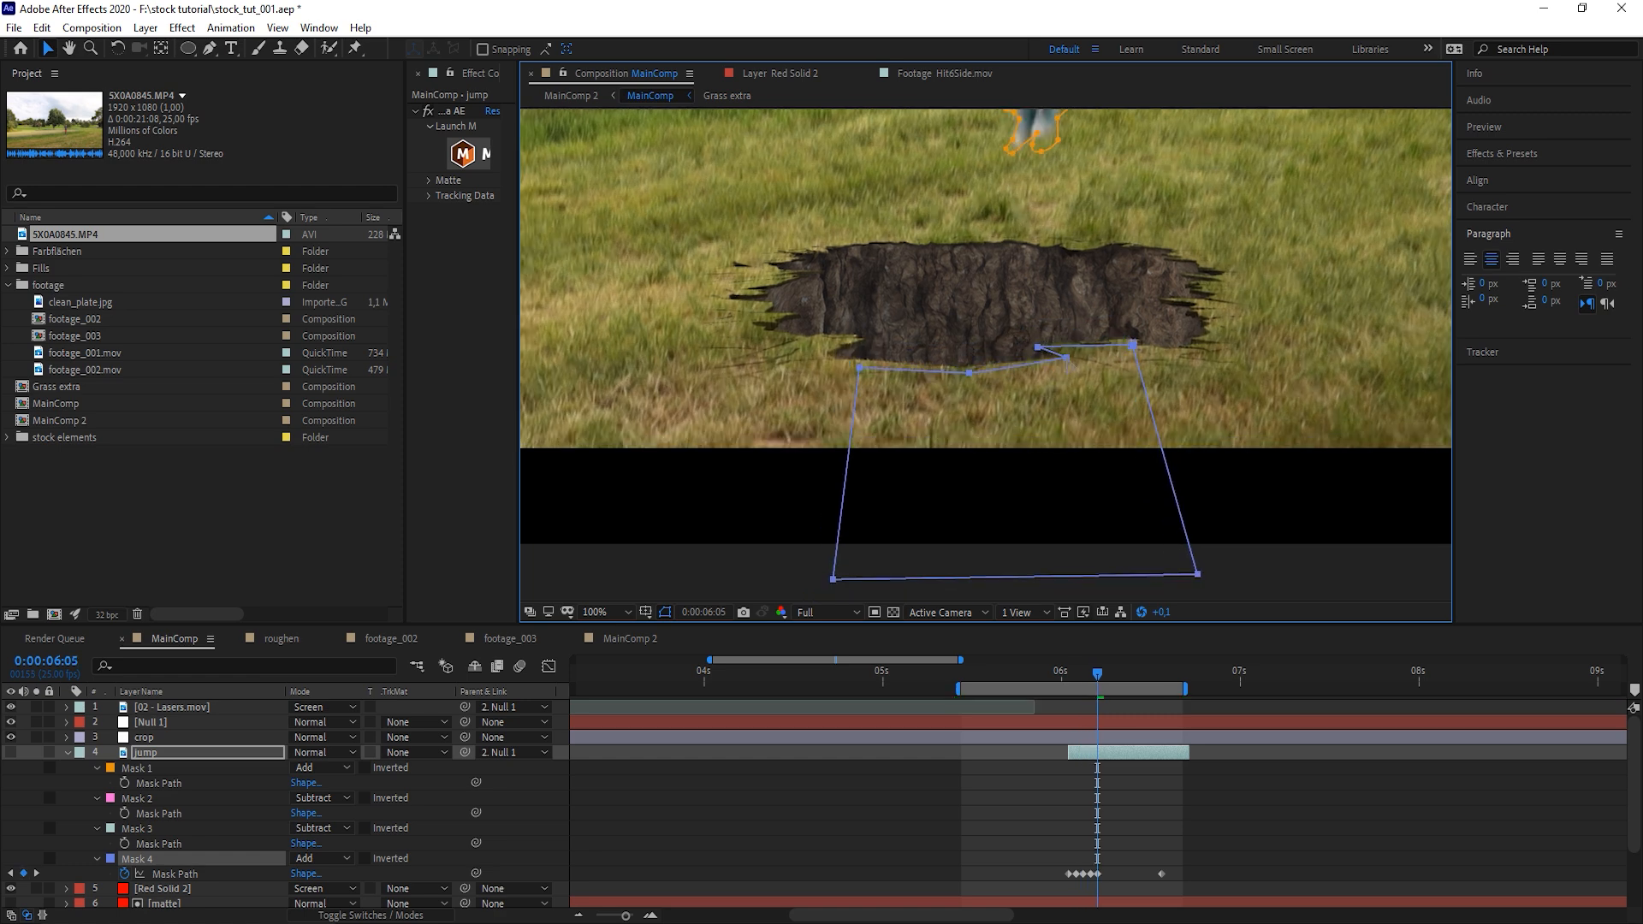
Realign Mask 4 with the hole's front edge at 0:00:06:10 and at 0:00:06:09
key(Page_Down)
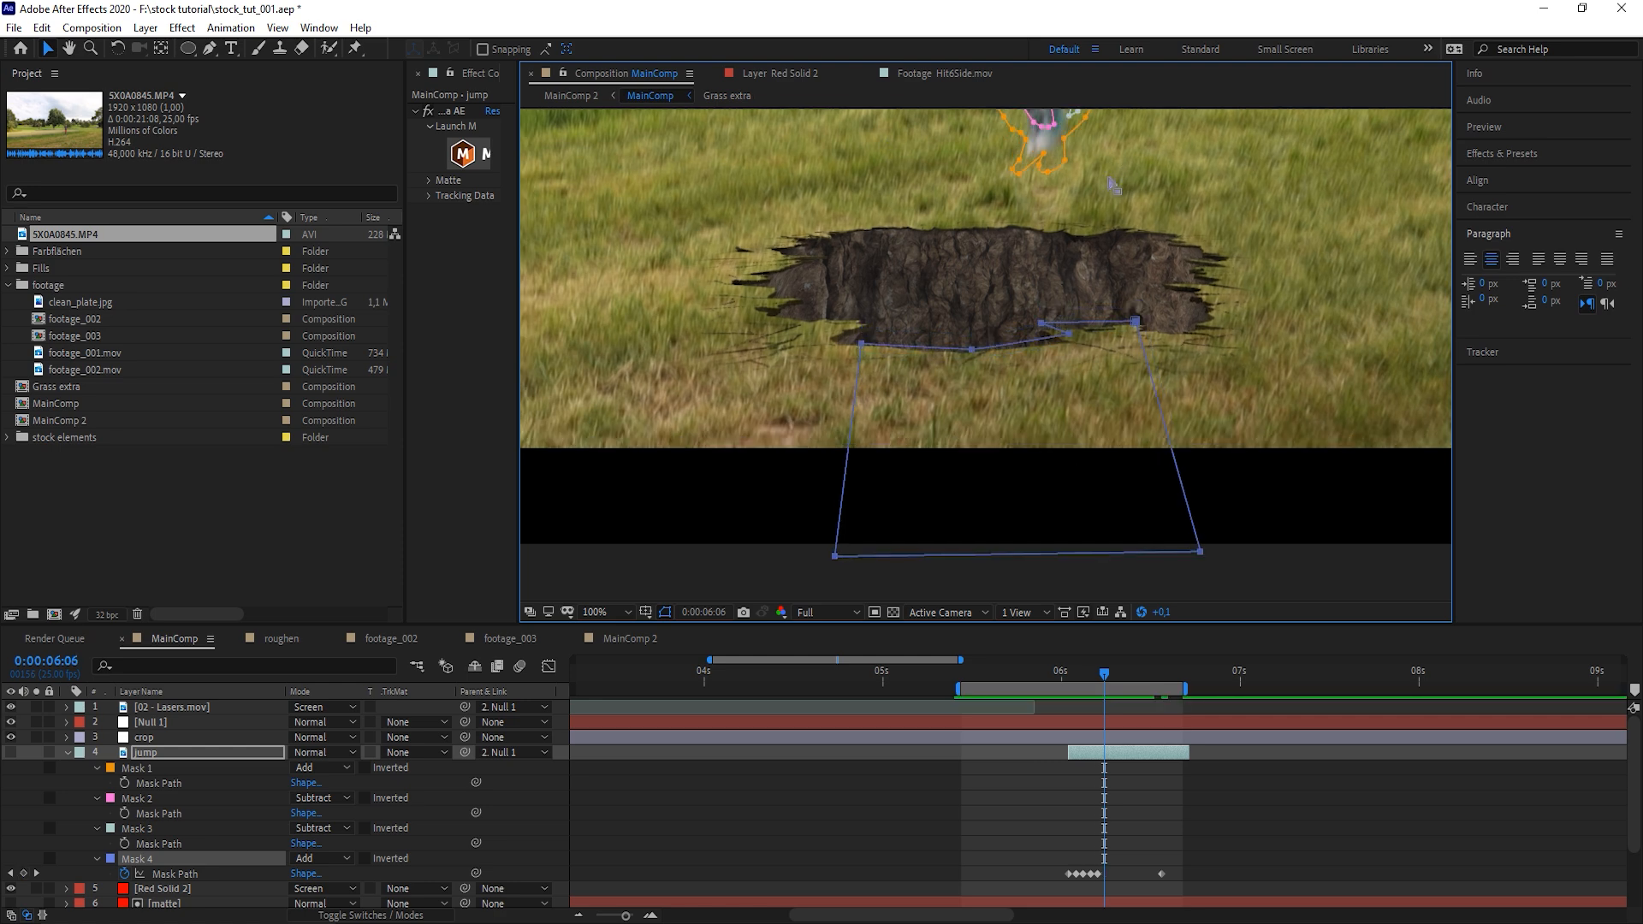
key(Page_Down)
key(Page_Down)
key(Page_Down)
key(Page_Down)
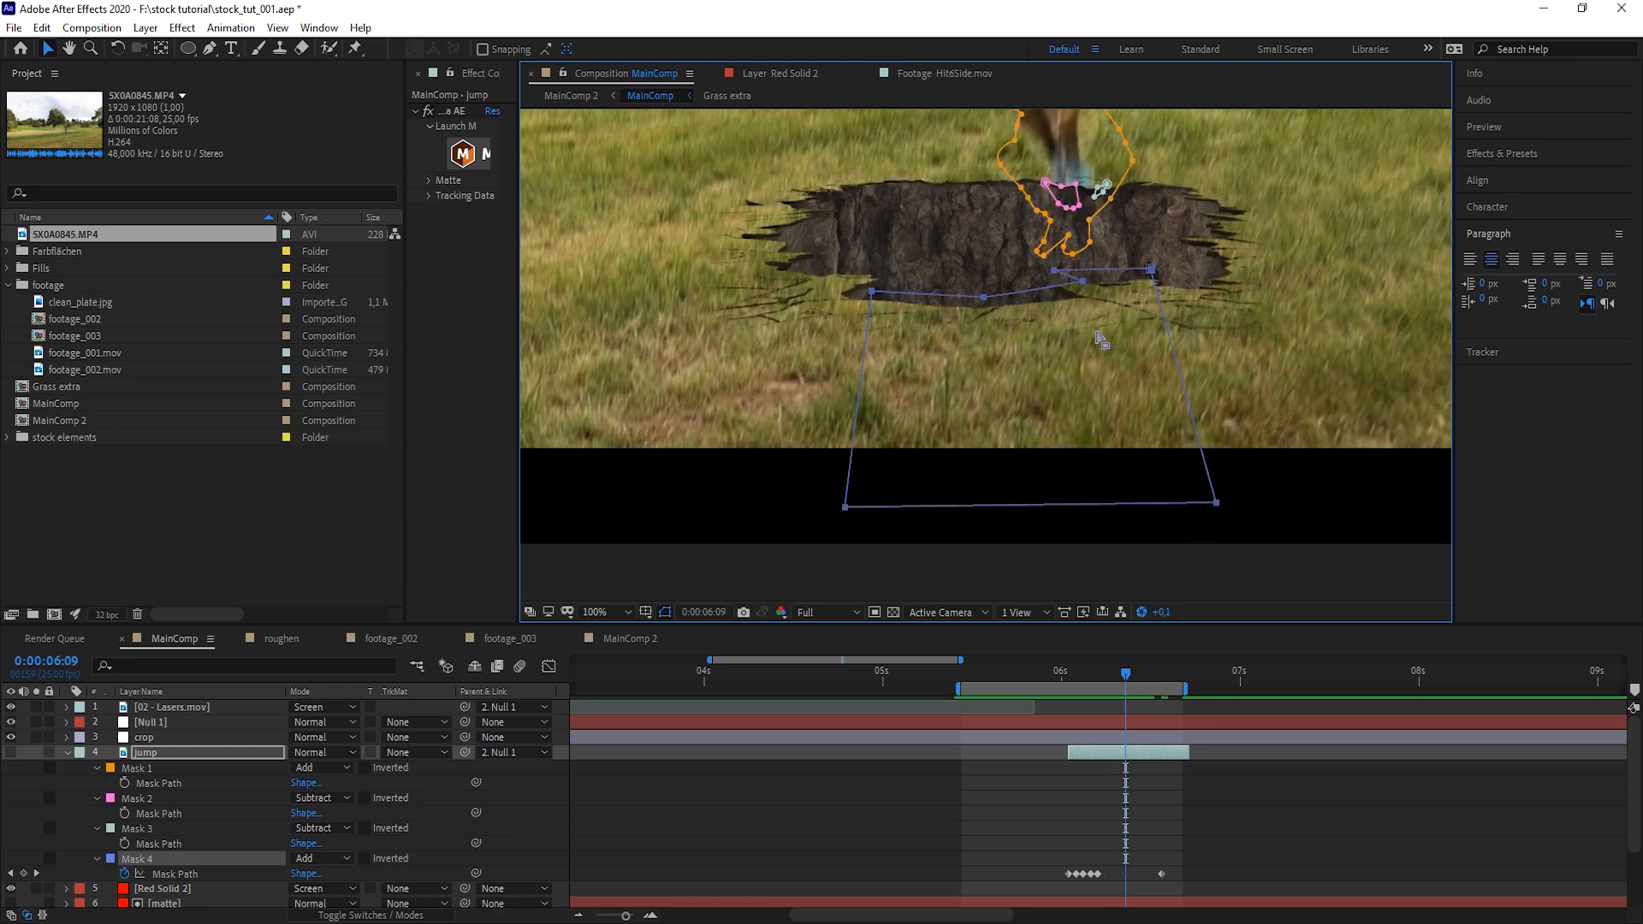
drag(1099, 337, 1094, 348)
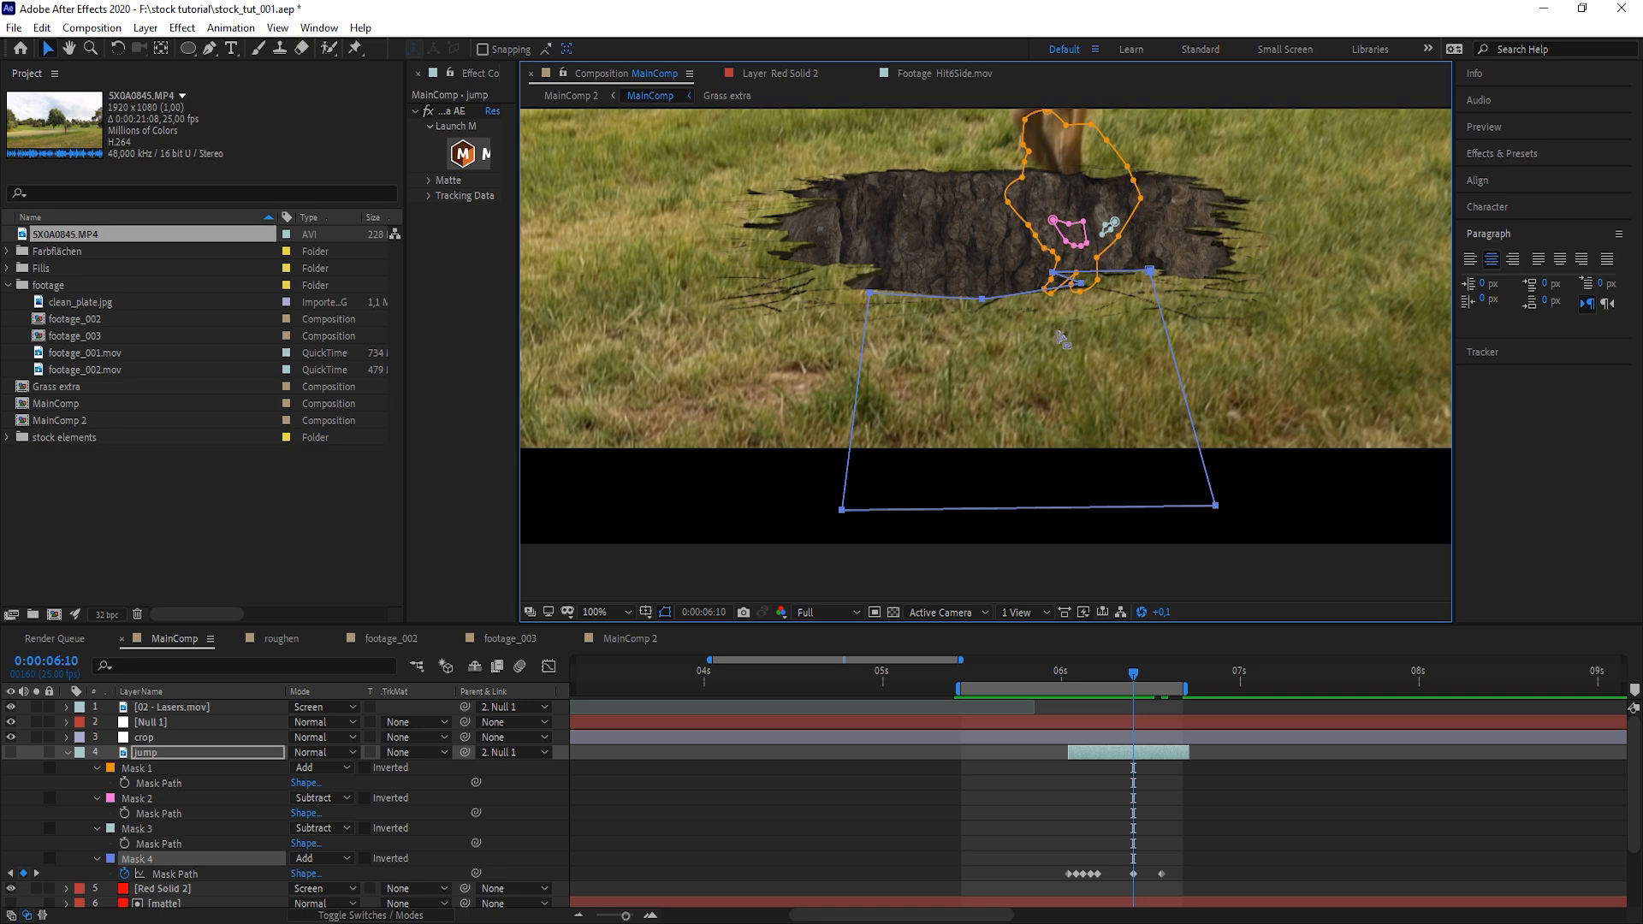
key(Page_Up)
drag(1076, 291, 1075, 301)
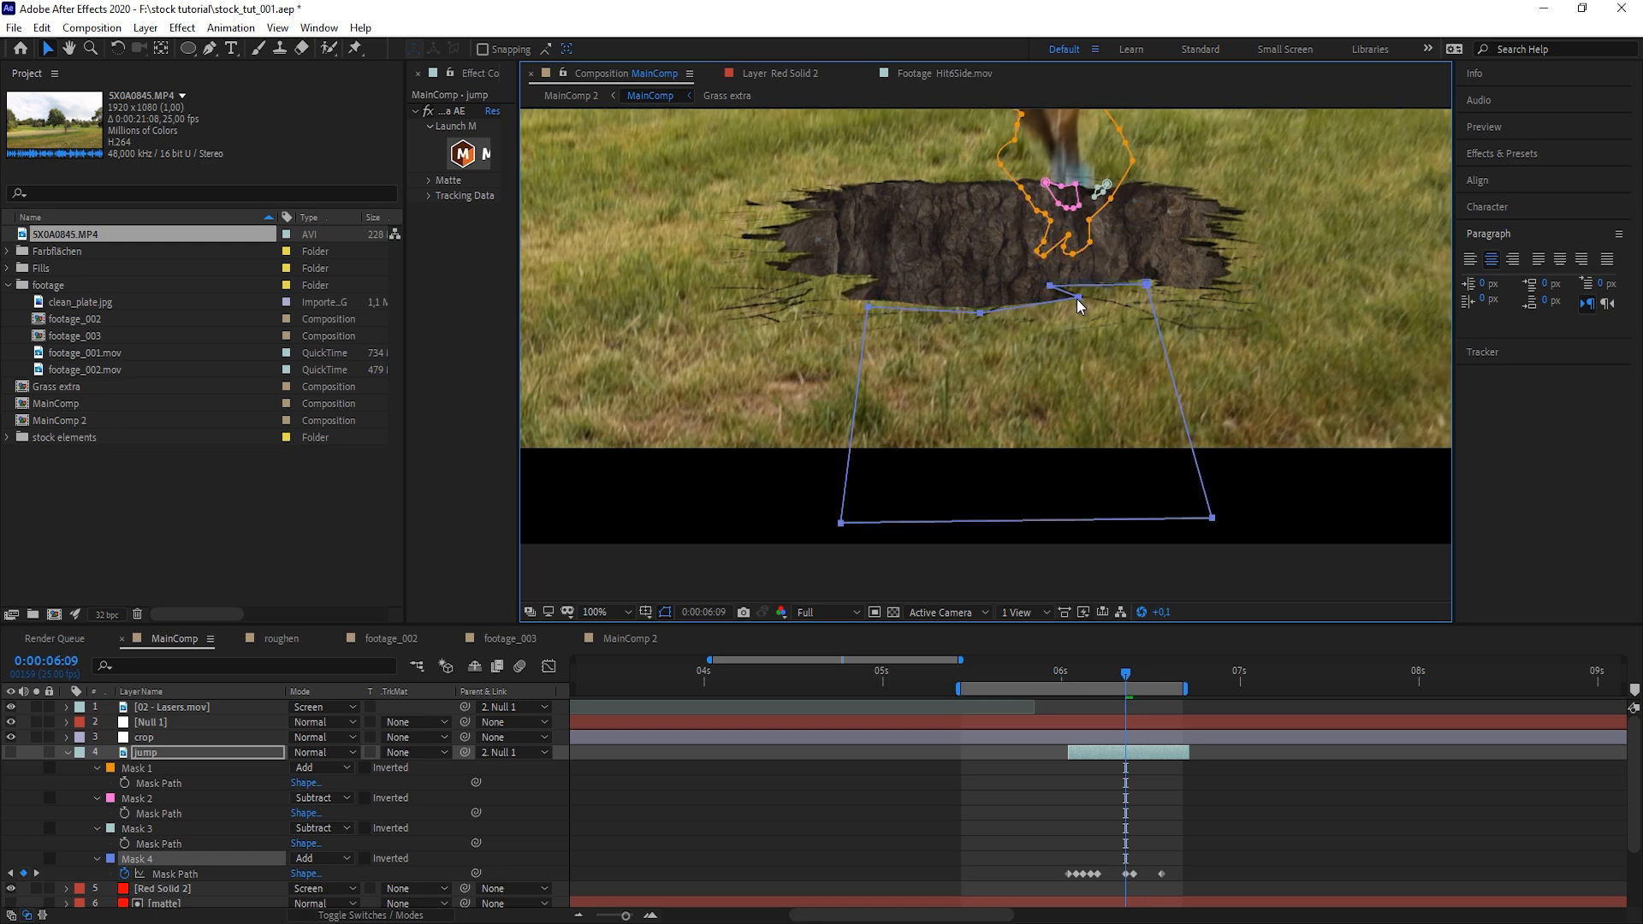
Make the jump layer visible again, set Mask 4 to Subtract, and preview the man falling into the hole
key(Page_Down)
key(Page_Down)
key(Page_Down)
key(Page_Down)
key(Page_Down)
click(11, 753)
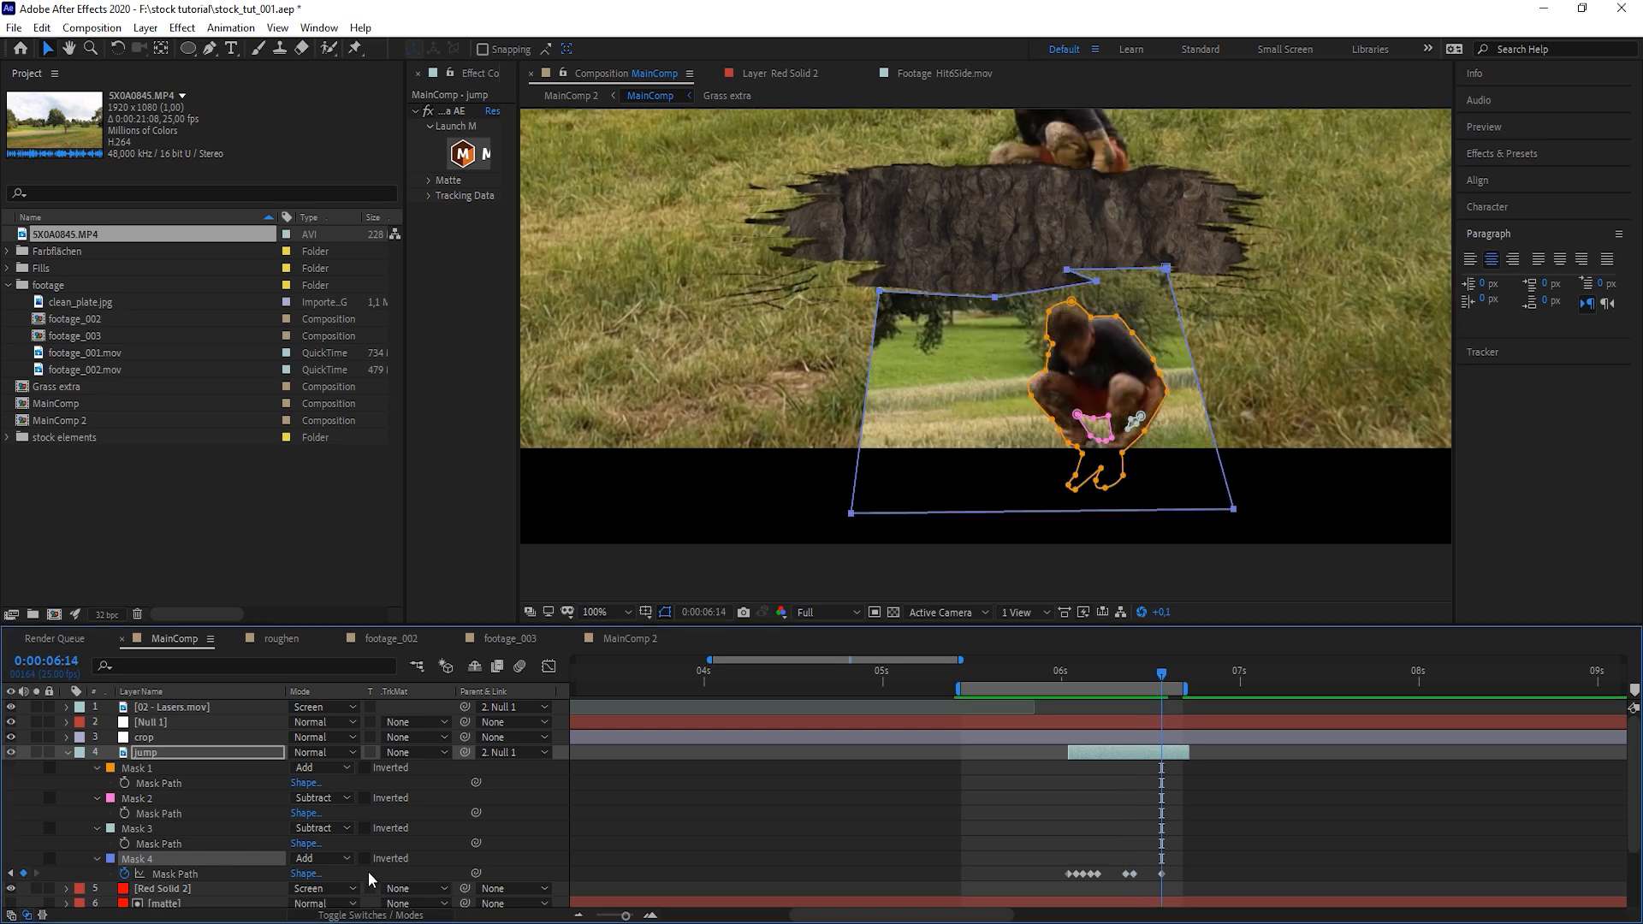
click(341, 860)
click(348, 764)
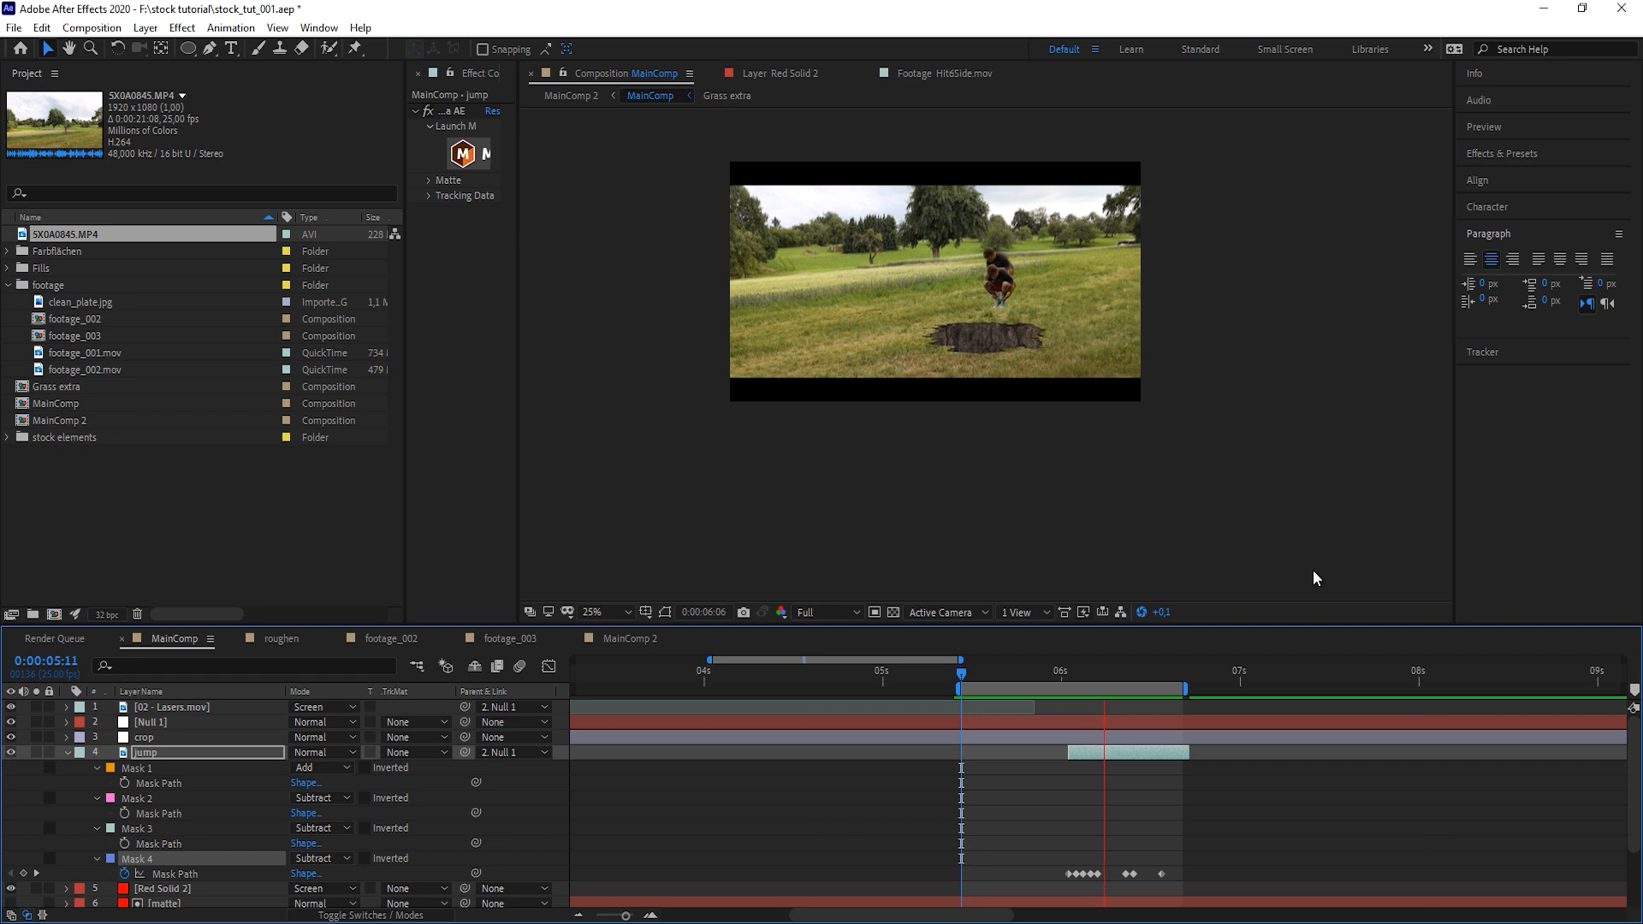
key(space)
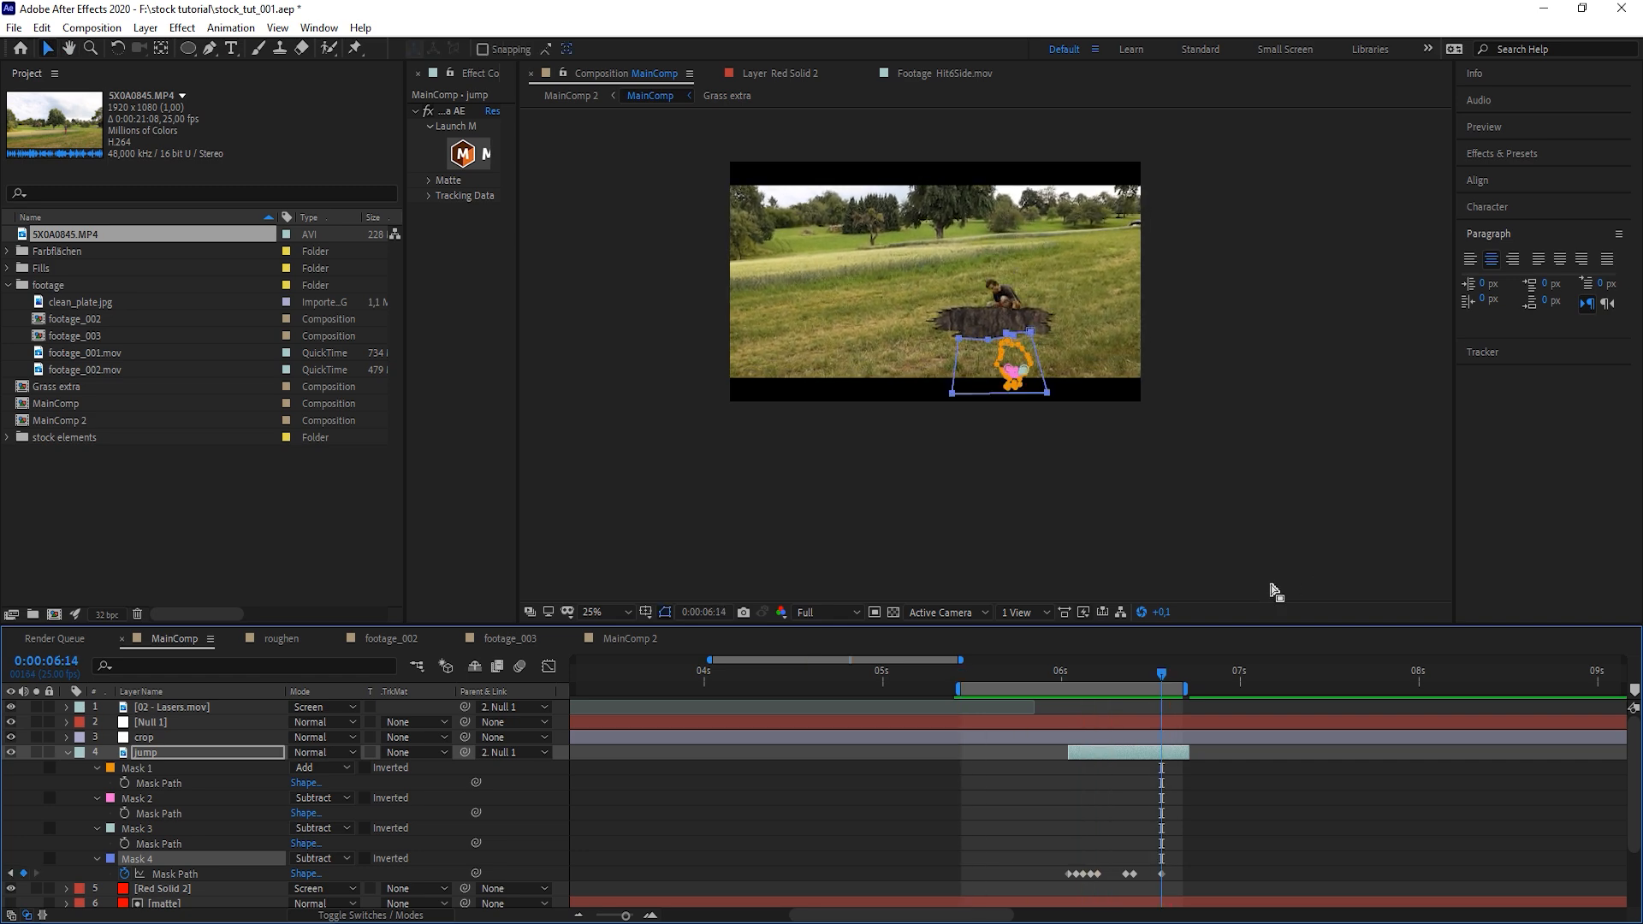
Duplicate footage_001.mov, place the copy directly below the jump layer, and rename it grassg
key(period)
click(67, 752)
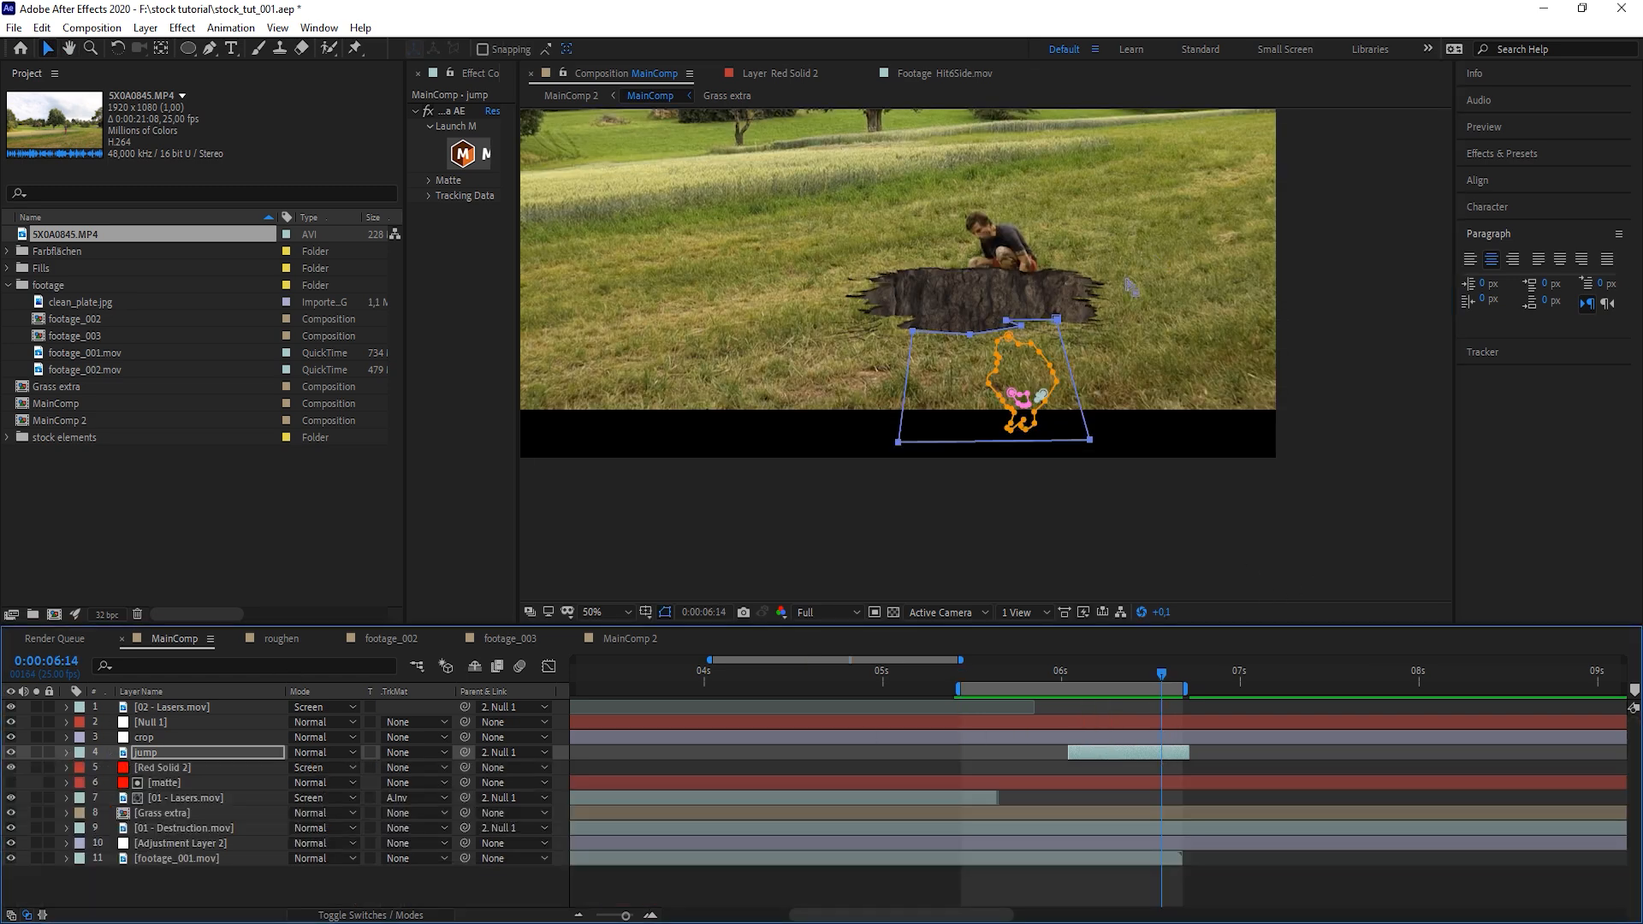
drag(1161, 682, 1068, 682)
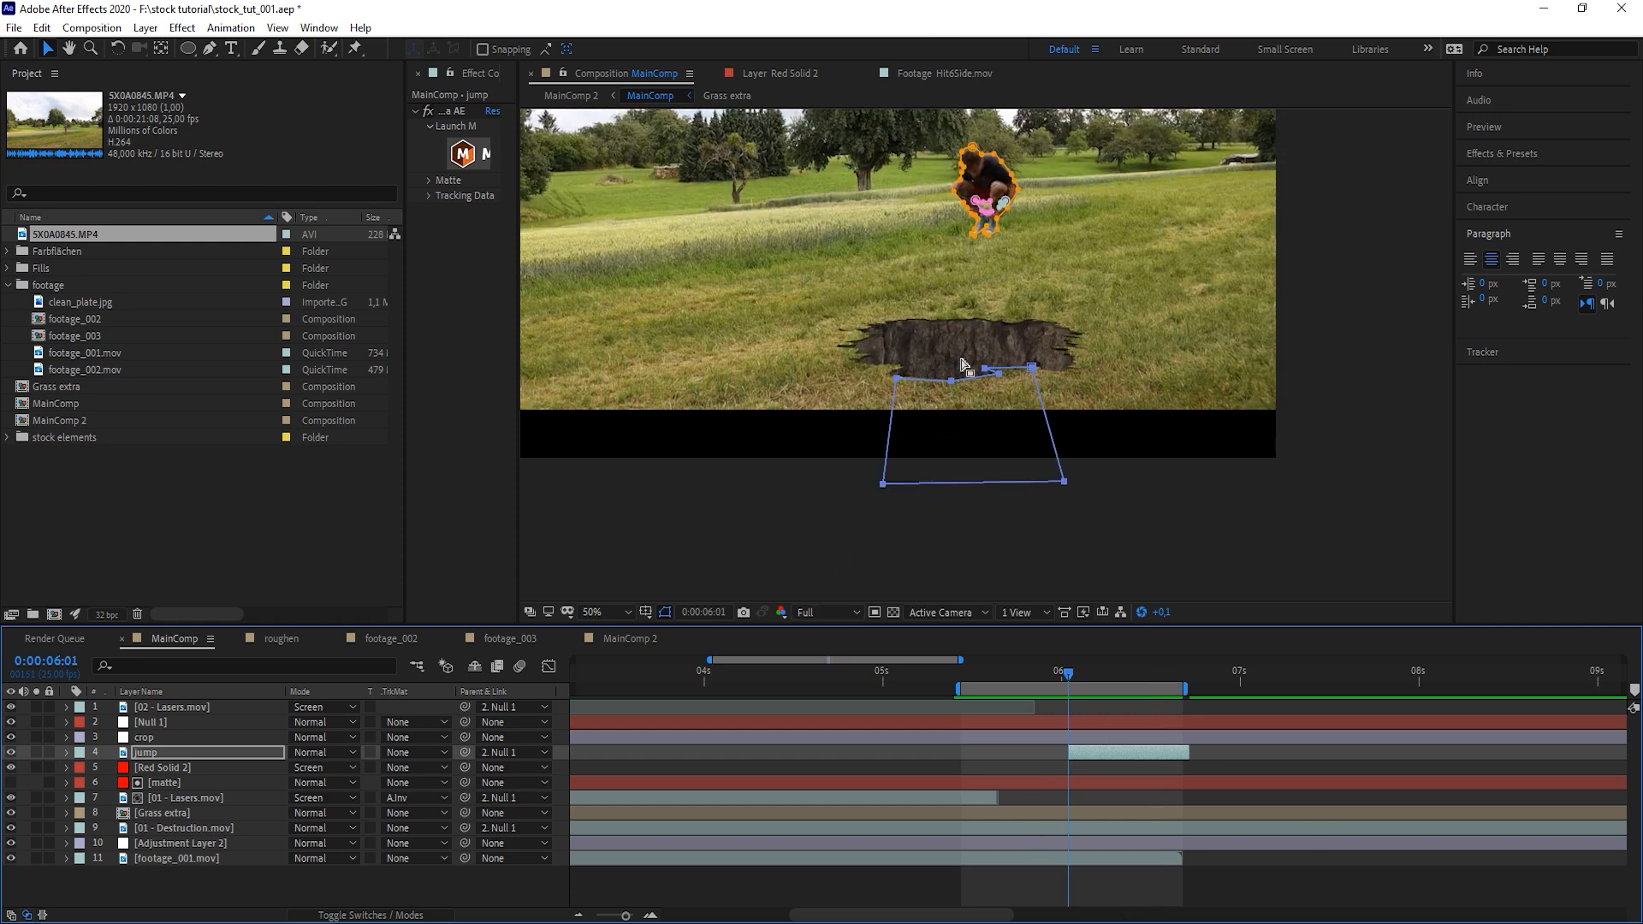
click(1084, 860)
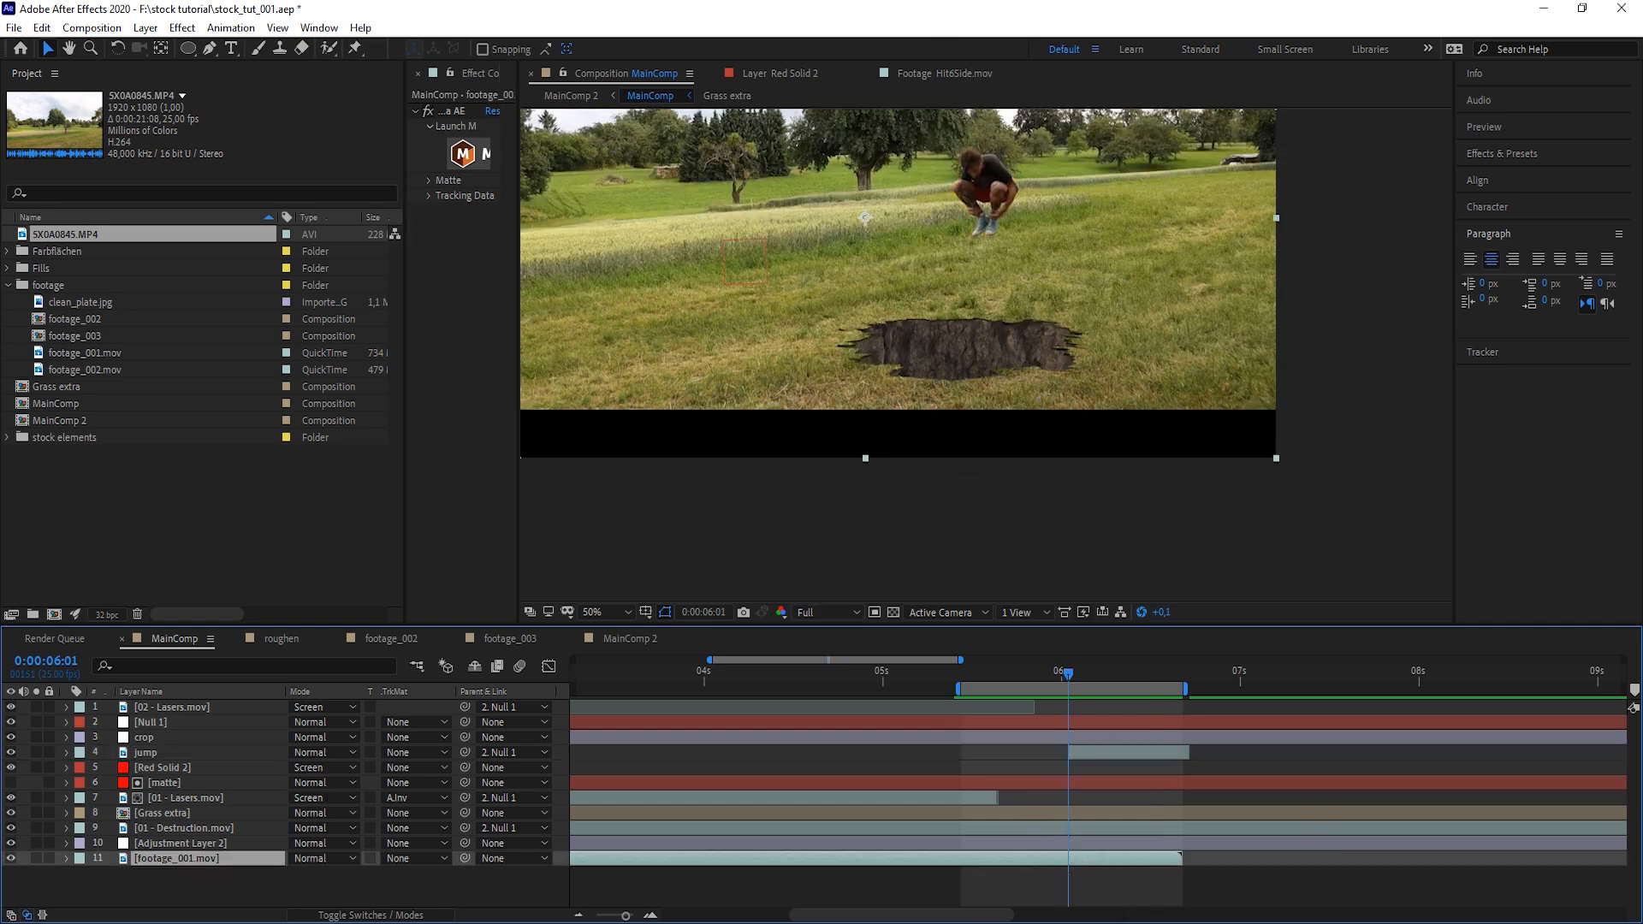
key(ctrl+d)
drag(175, 860, 196, 770)
key(Return)
text(grassg)
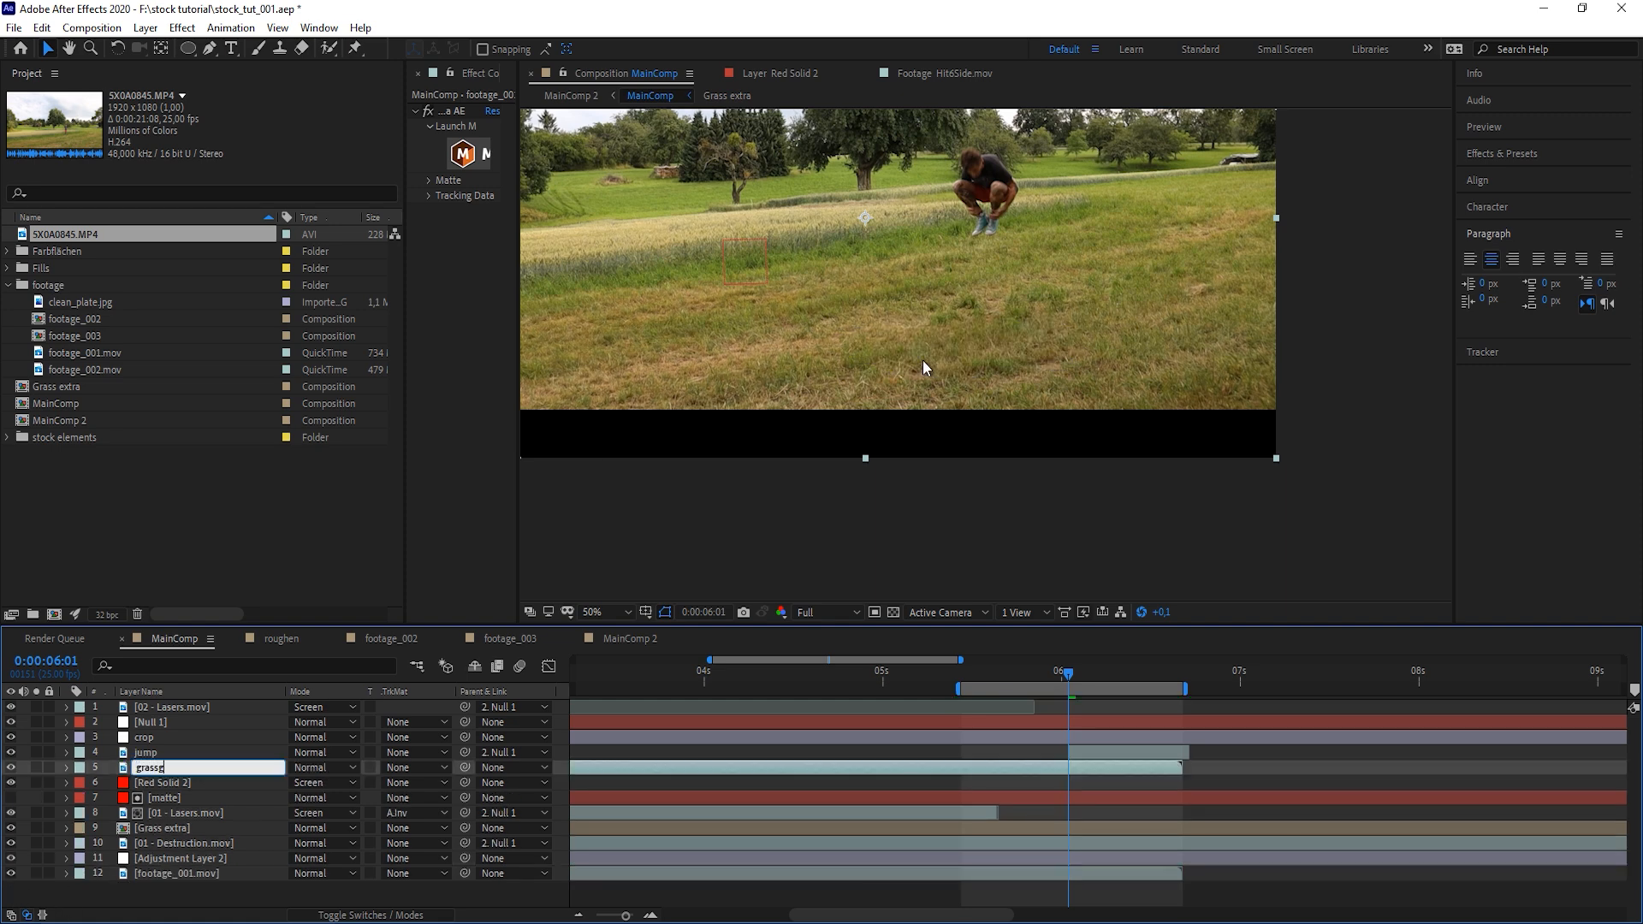
Draw a closed mask on the grassg layer around the grass patch between the man's feet and the hole
drag(1084, 289, 1068, 385)
key(ctrl+z)
key(g)
scroll(1067, 360, up, 1)
click(862, 450)
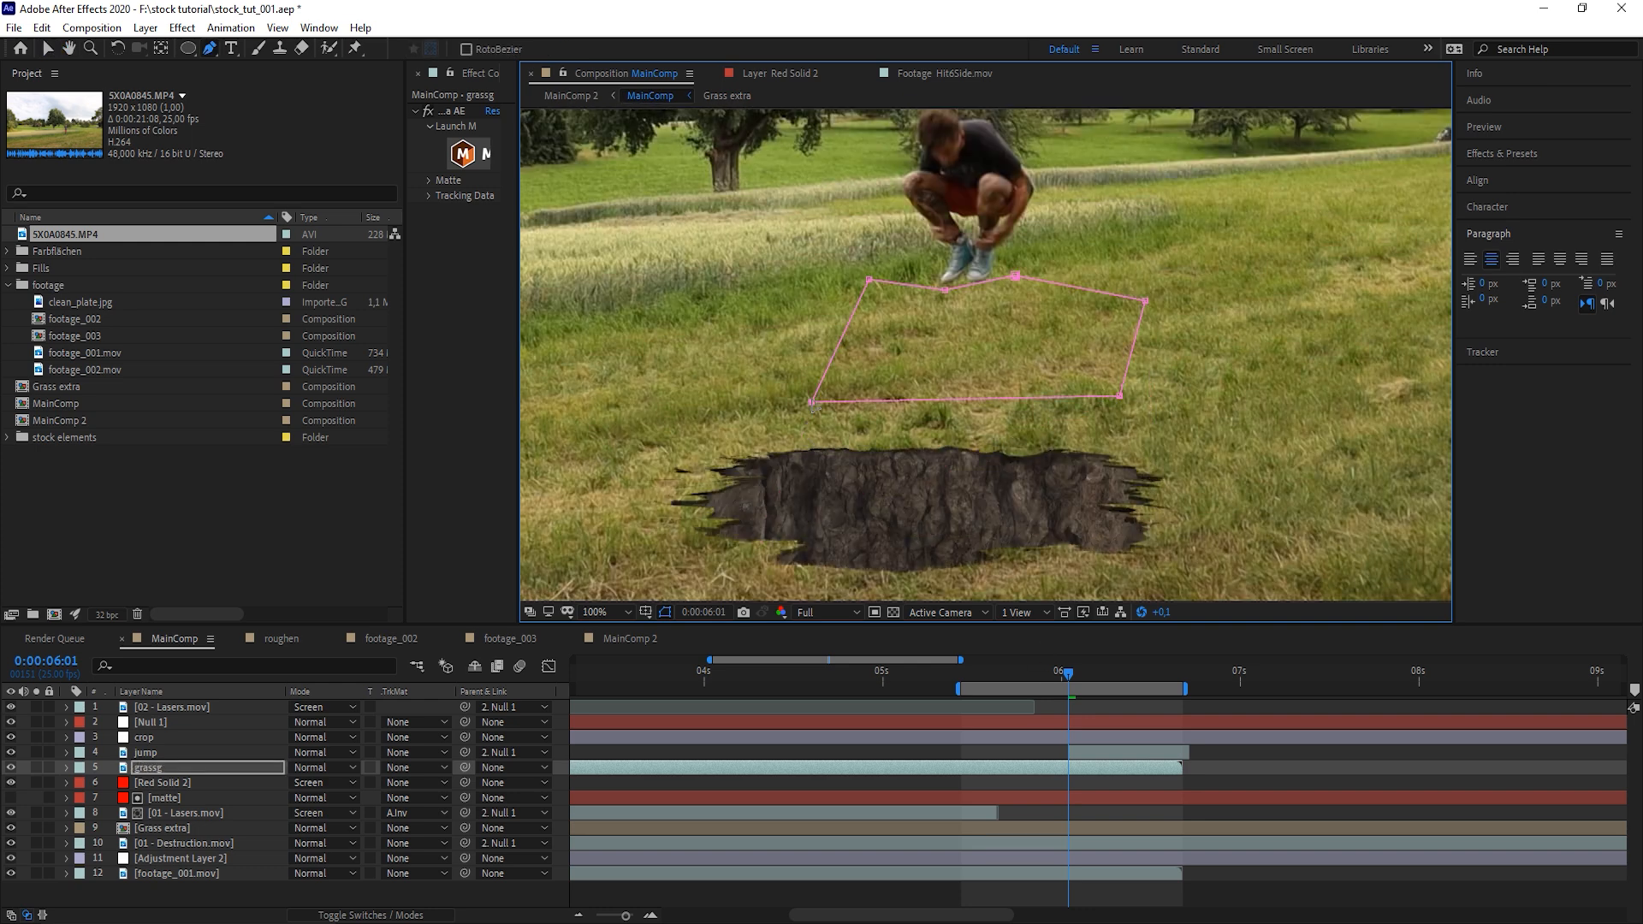
Freeze the grassg layer on its frame at 0:00:06:01 and feather its mask by 35 pixels
right_click(1084, 775)
mouse_move(1146, 358)
click(1369, 358)
Parent the grassg layer to Null 1 and trim its start to match the jump layer's start
drag(465, 768, 171, 732)
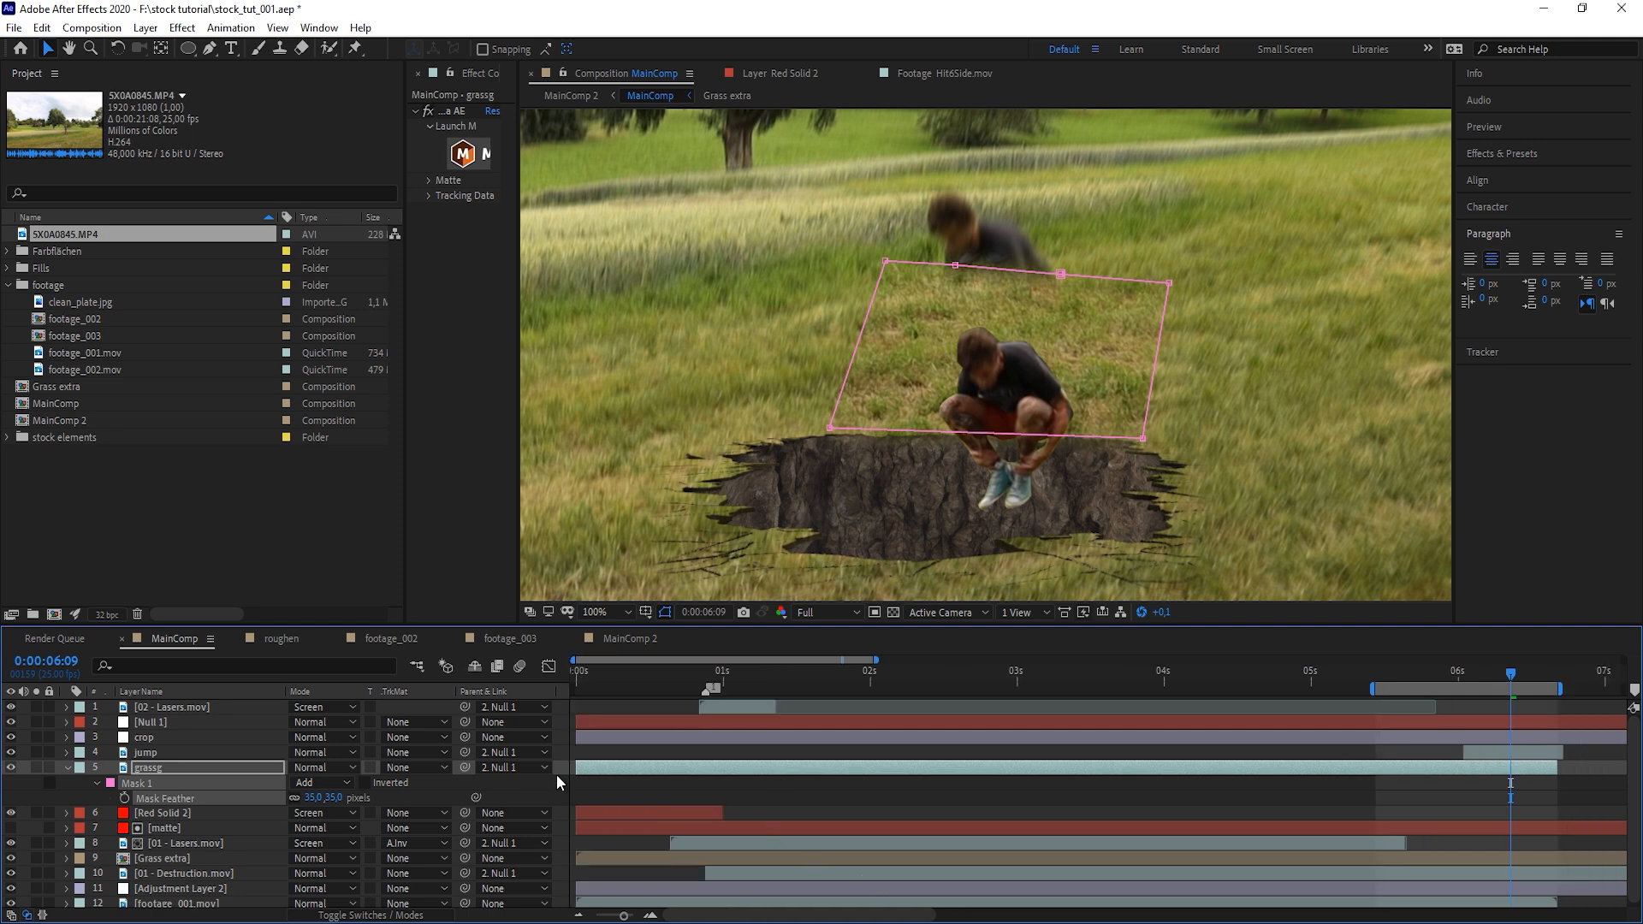
drag(577, 767, 1471, 779)
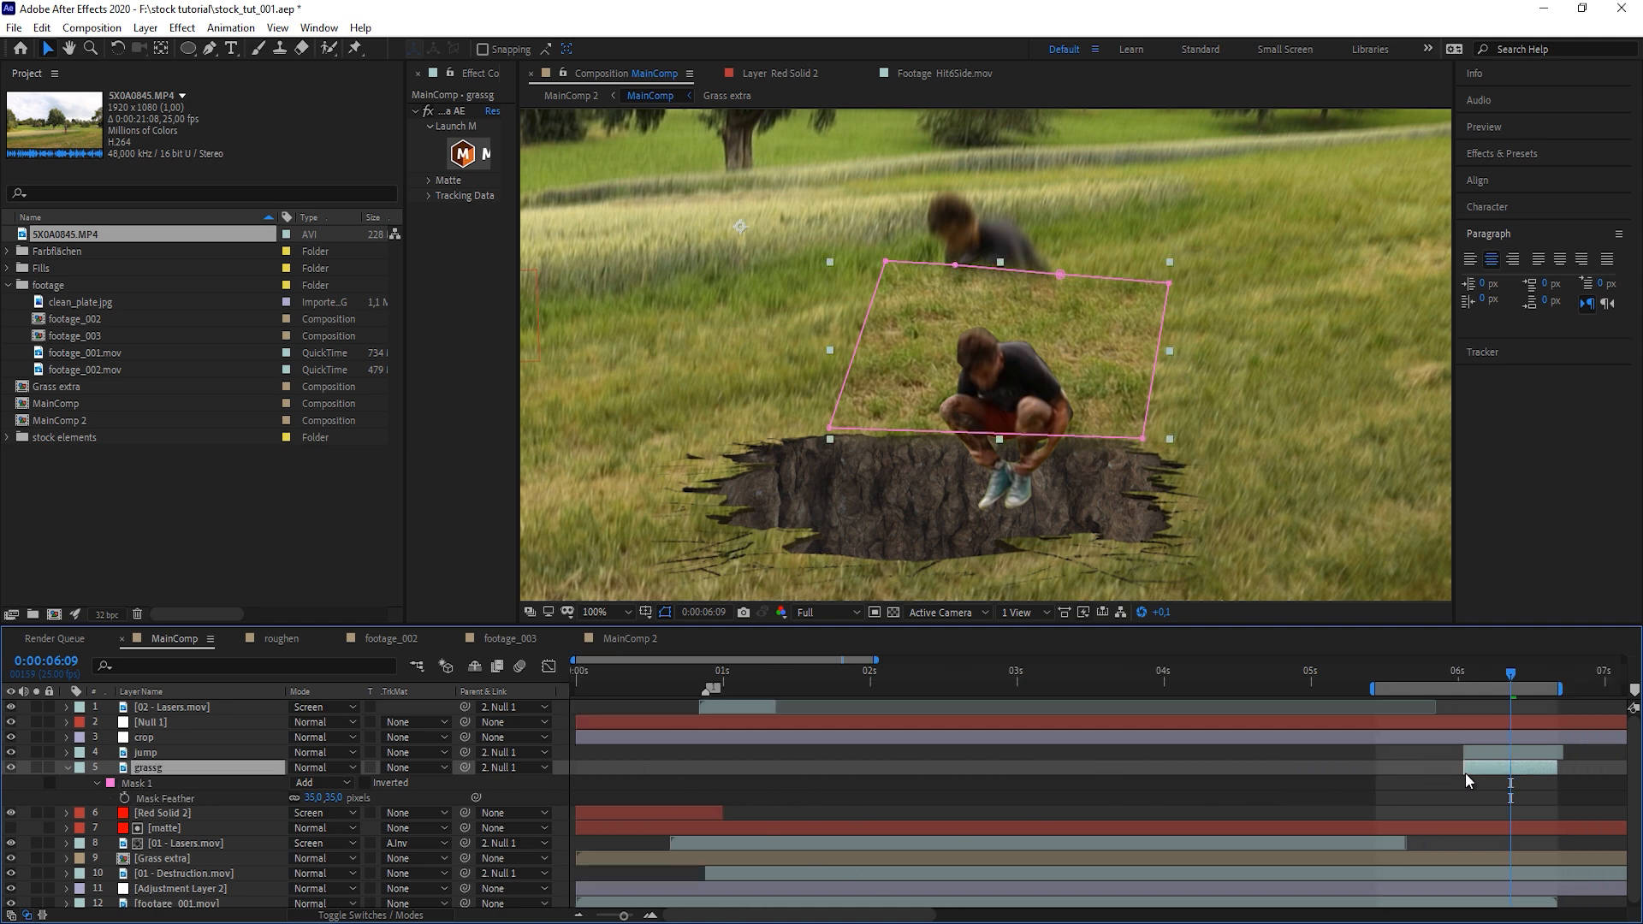
Duplicate footage_001.mov, place the copy directly below the jump layer, and rename it grass 2
drag(1471, 675, 1506, 685)
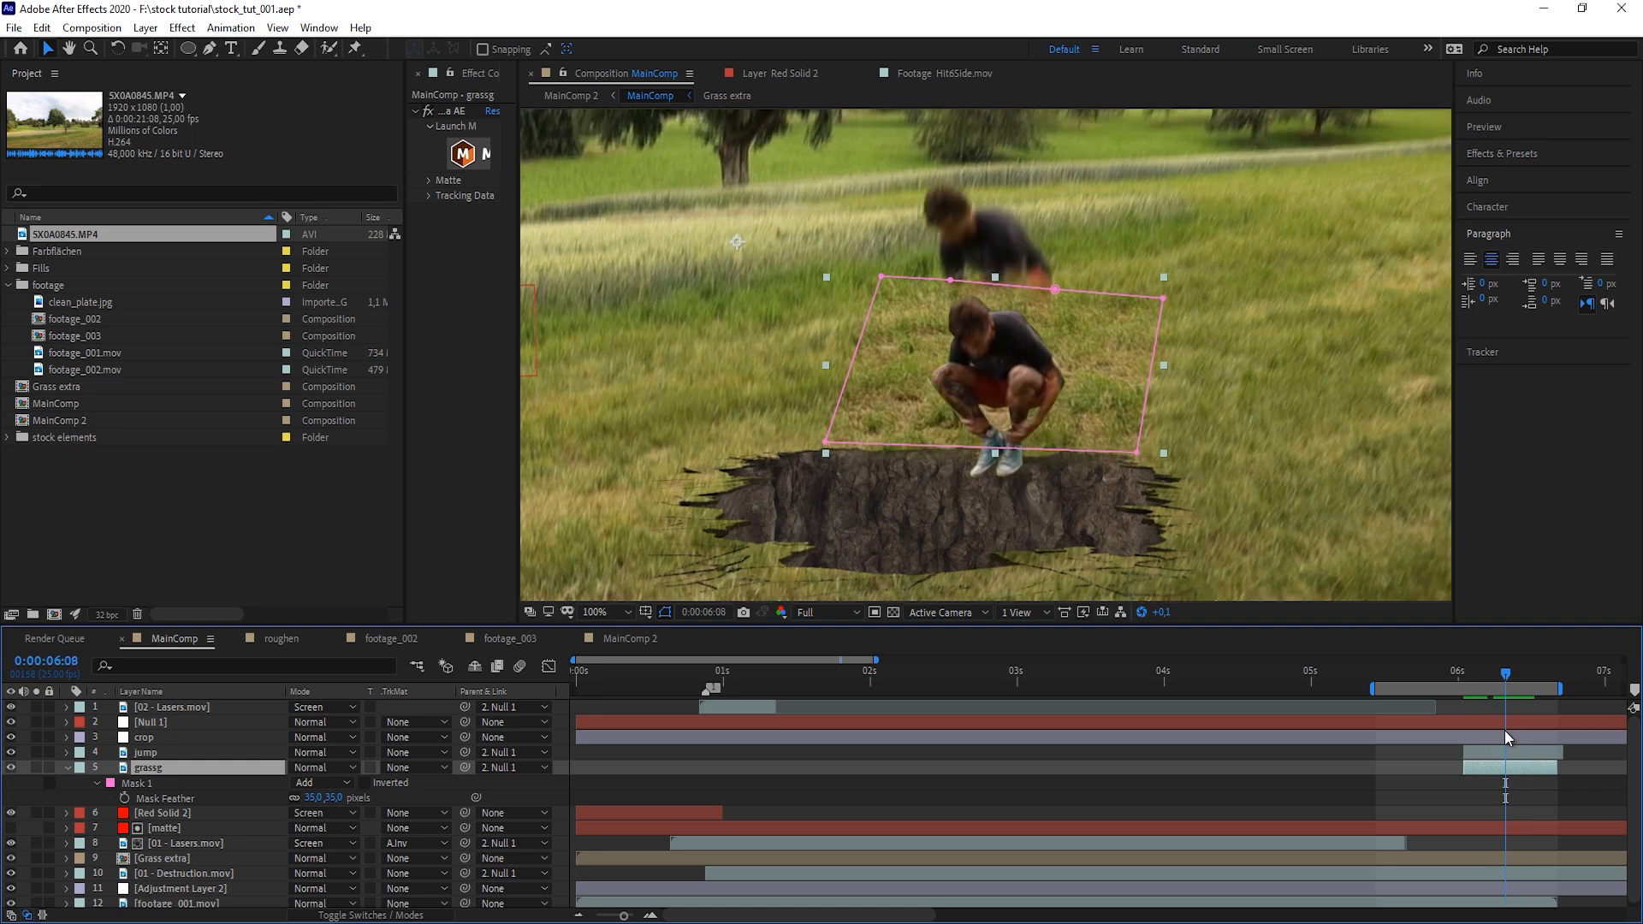
drag(1508, 675, 1532, 681)
scroll(182, 898, down, 1)
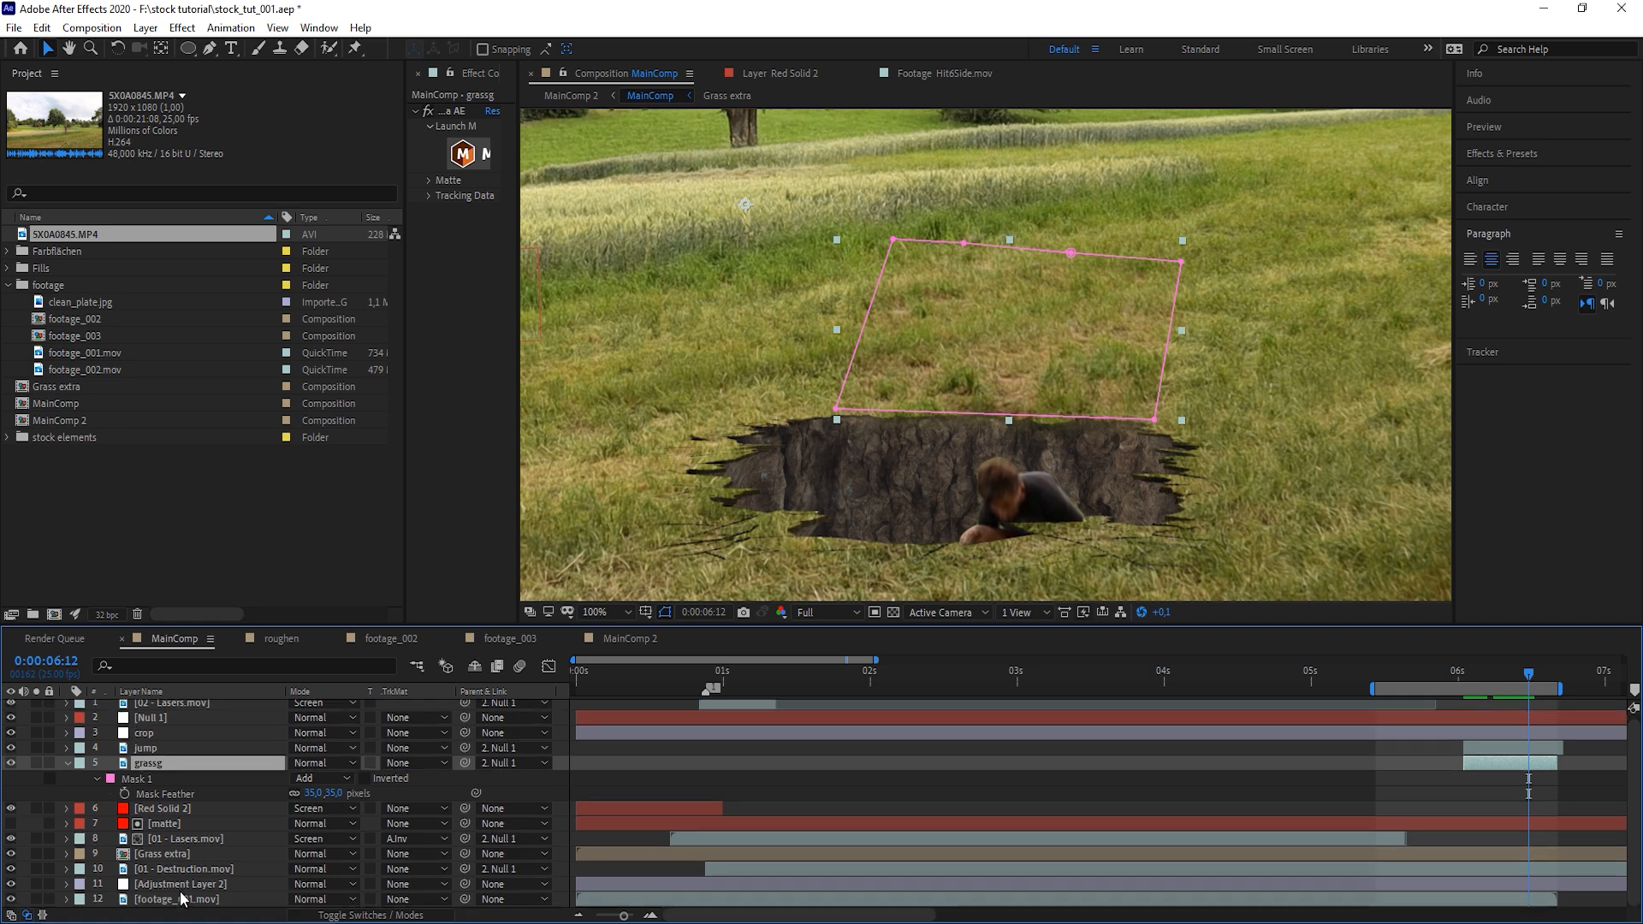
click(183, 902)
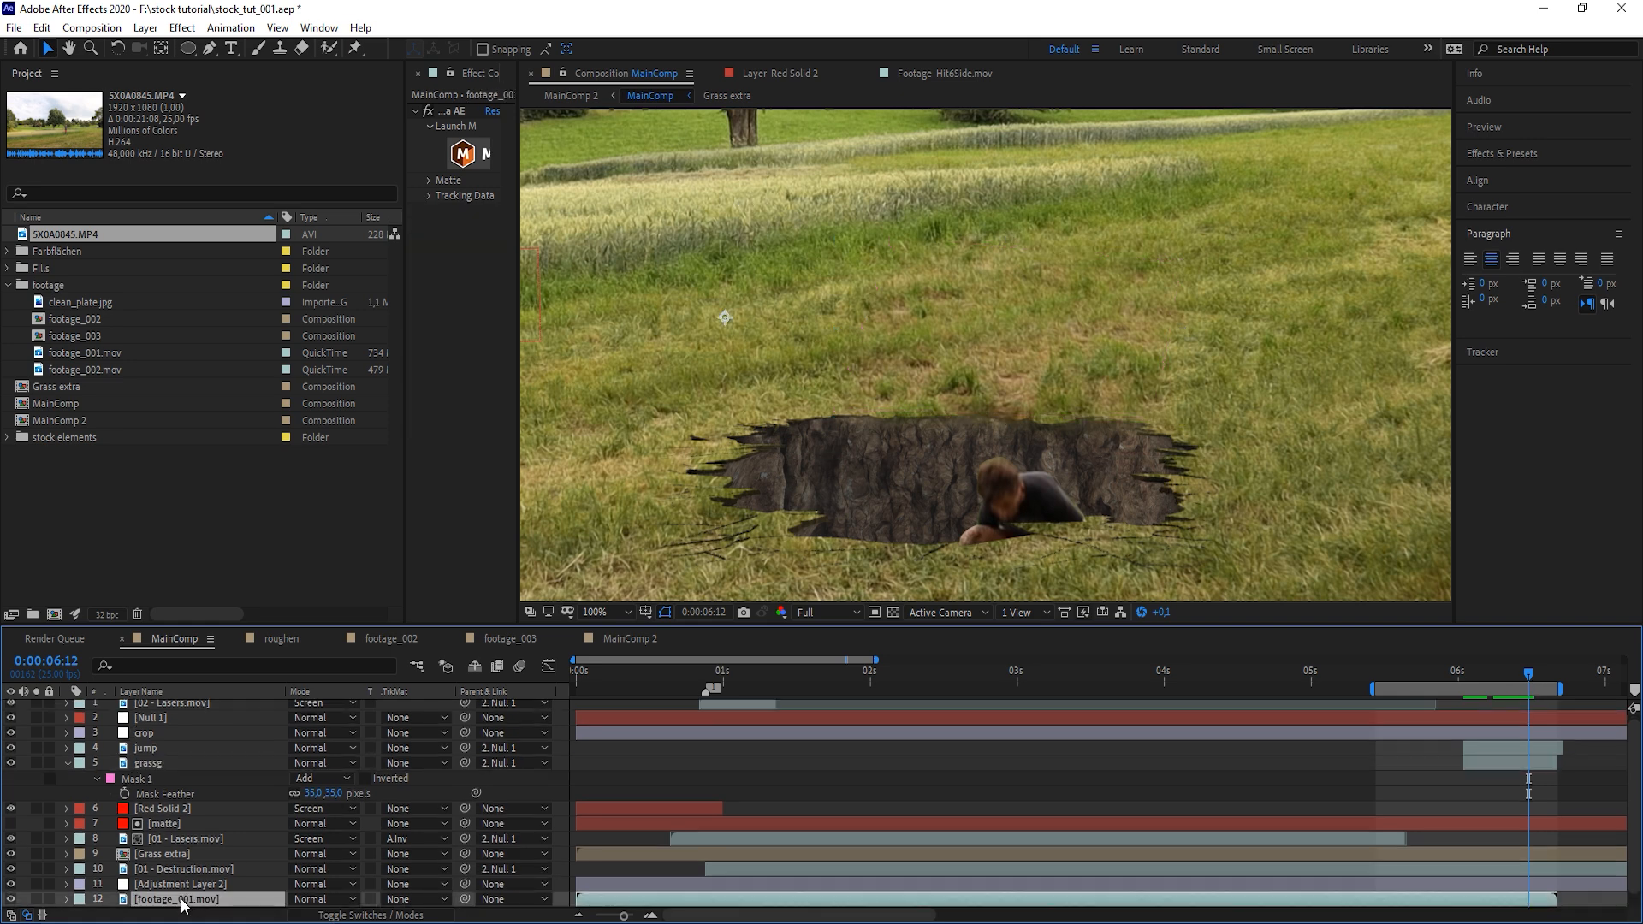
drag(183, 905, 189, 748)
key(Return)
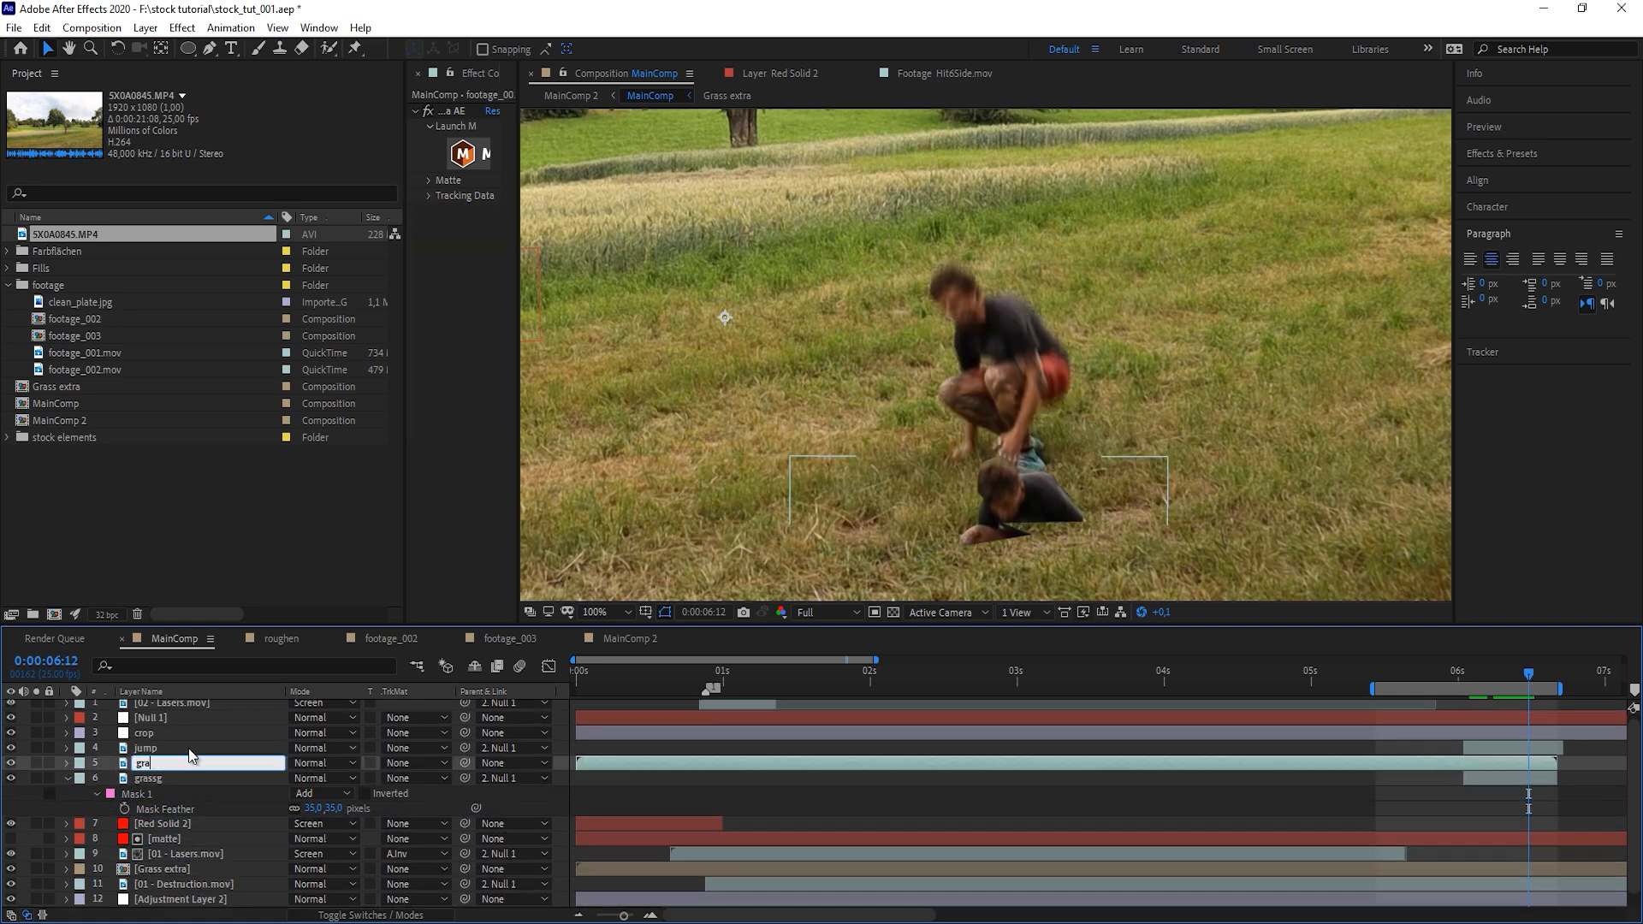
text(grass)
text(2)
key(Return)
Freeze the masked grass 2 layer on its frame at 0:00:06:13 and parent it to Null 1
right_click(1431, 775)
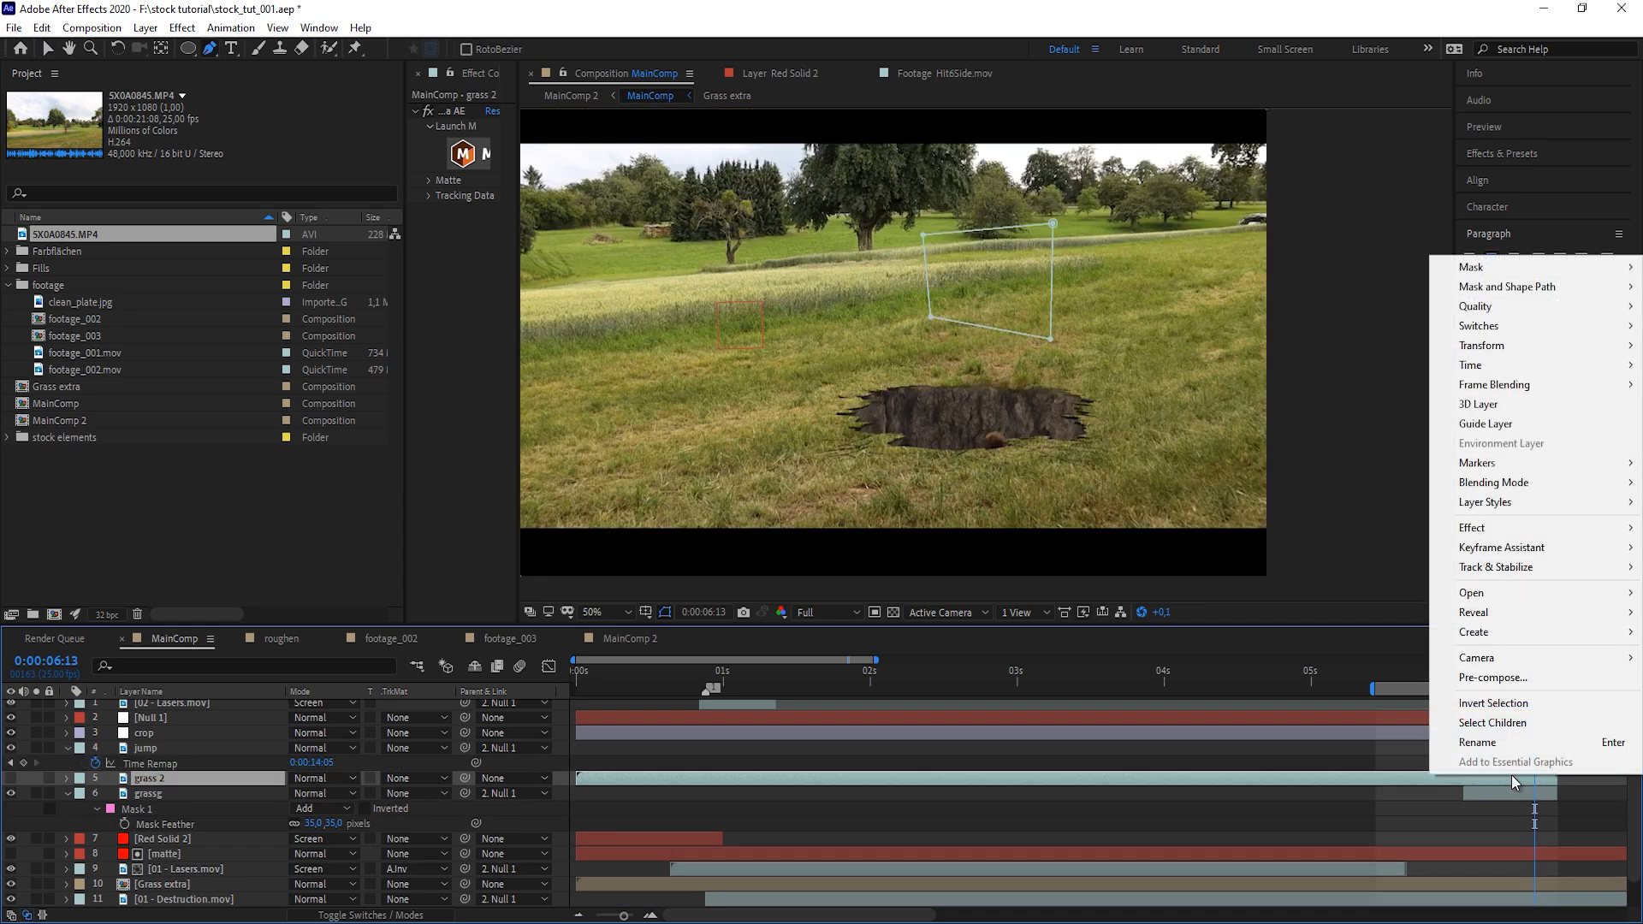
mouse_move(1517, 366)
click(1301, 425)
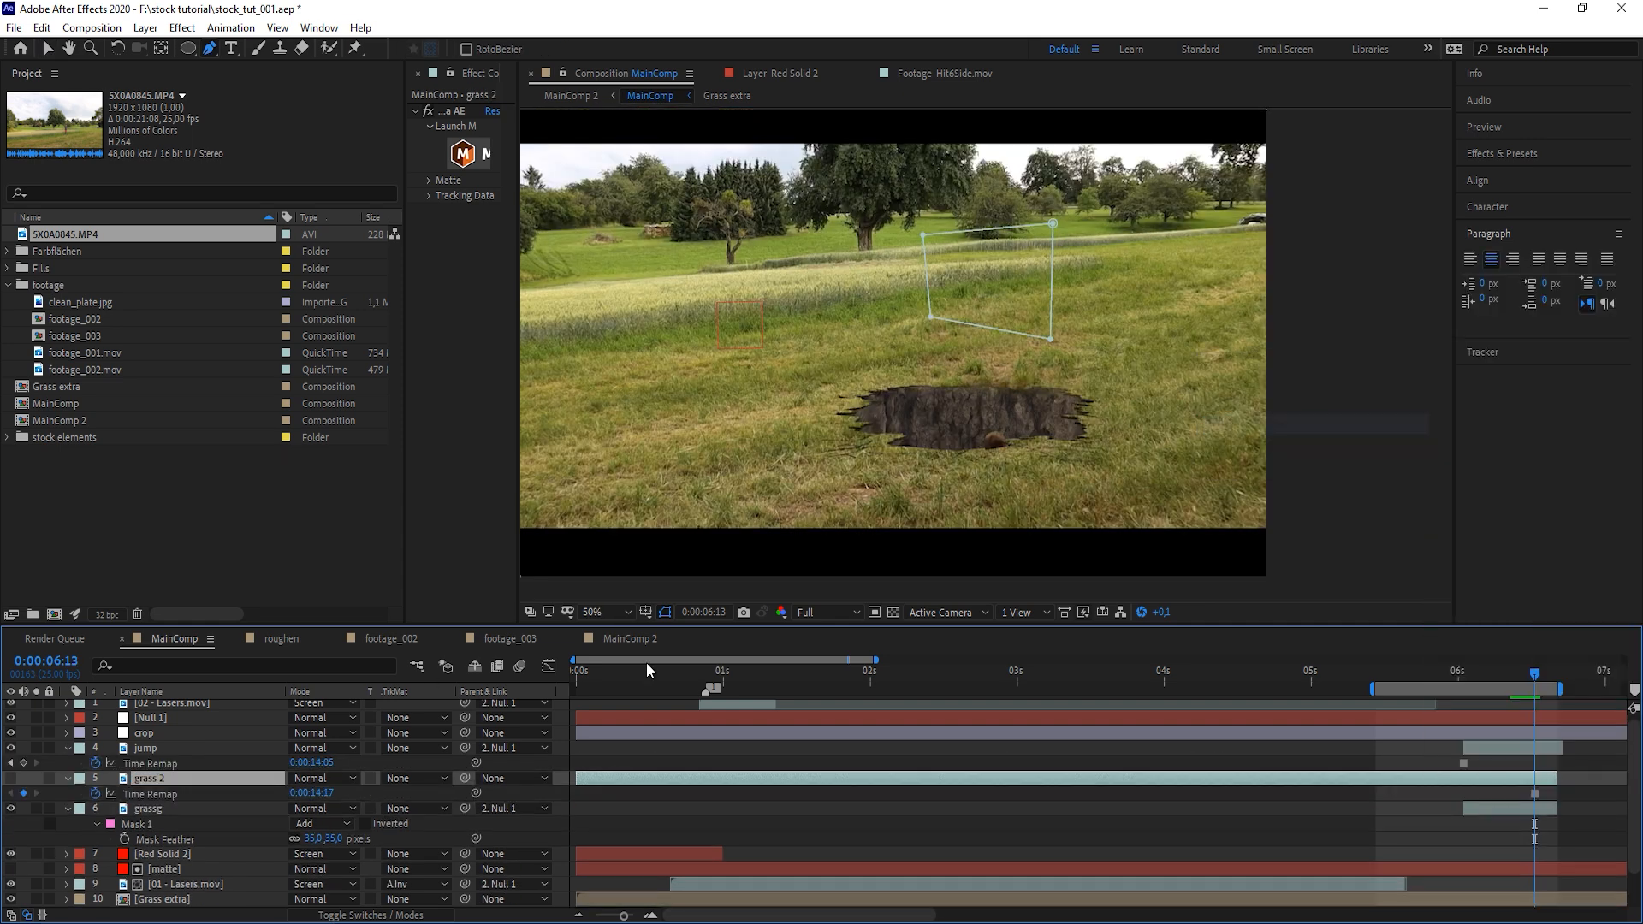
drag(463, 784, 145, 717)
Solo the grass 2, grassg, and jump layers and raise the upper-right corner of the grass 2 mask
click(37, 778)
click(36, 809)
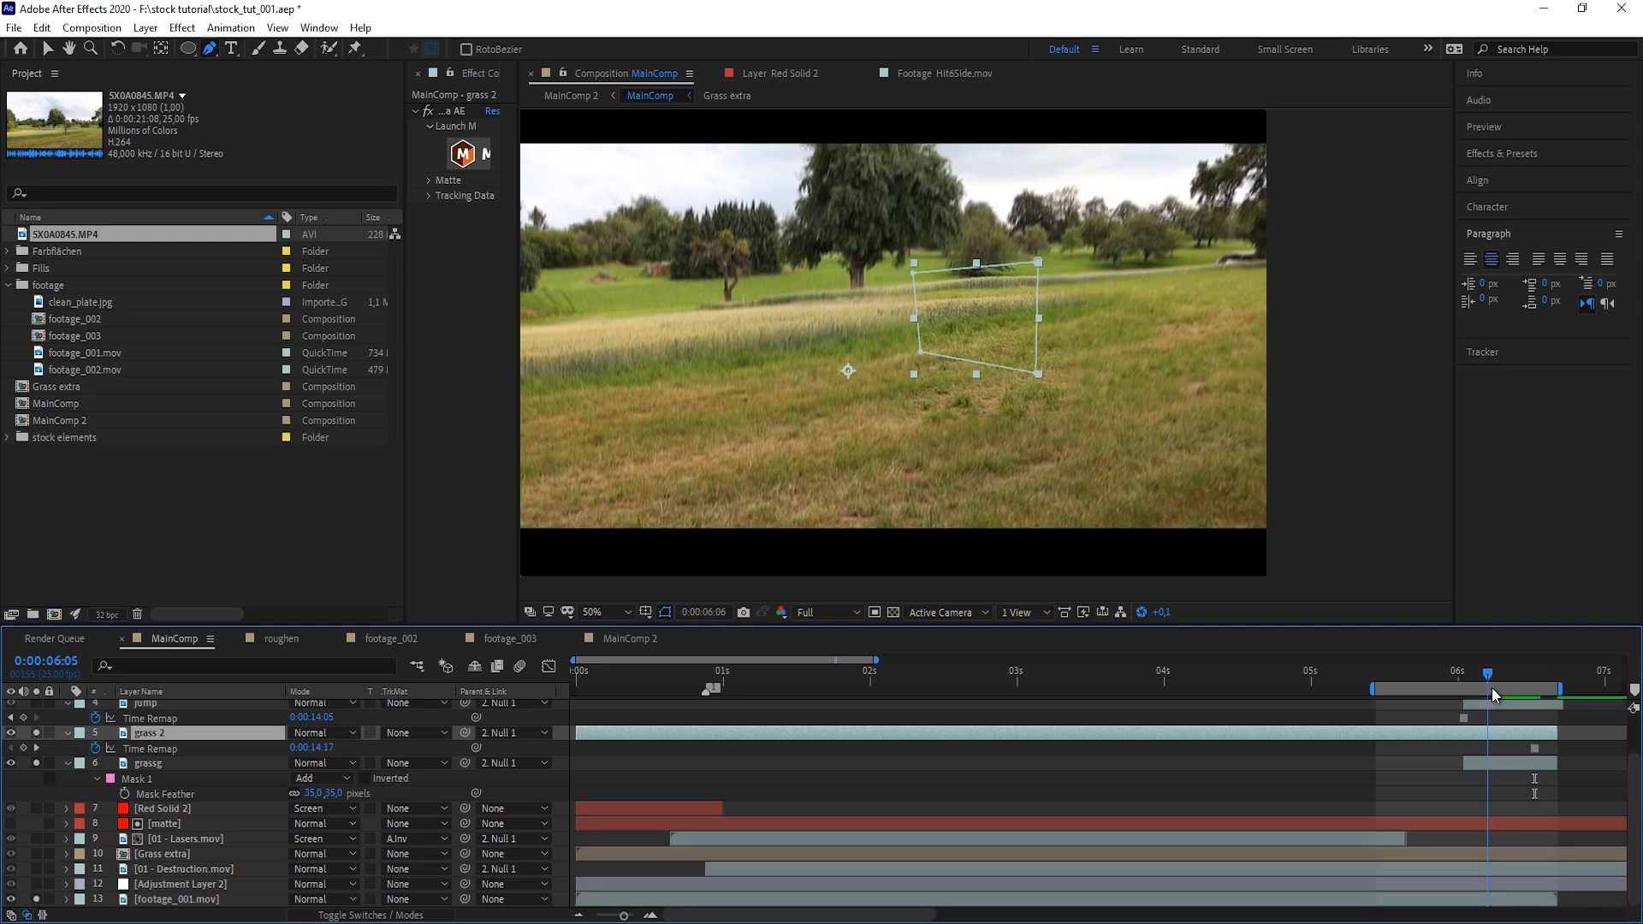
mouse_move(1491, 686)
mouse_down()
mouse_move(1462, 694)
mouse_move(1465, 671)
mouse_move(1532, 678)
mouse_move(1471, 686)
mouse_up()
key(v)
scroll(141, 763, up, 2)
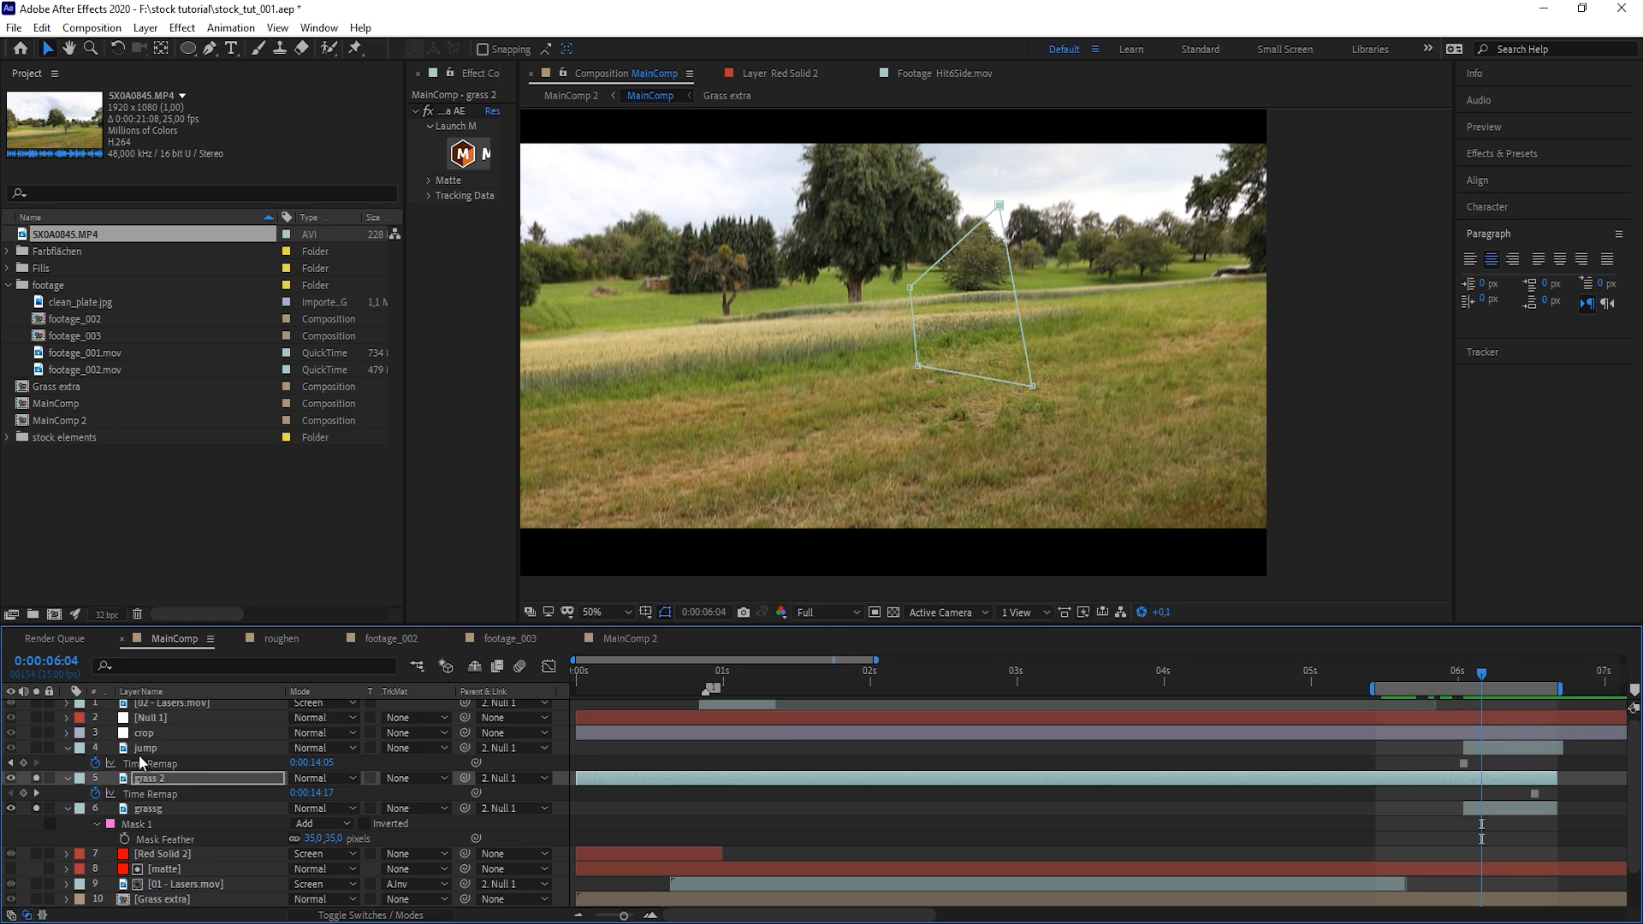
click(36, 750)
Trim the start of the grass 2 layer to the jump layer's start at 0:00:06:01 and play back the jump
drag(577, 778, 1464, 781)
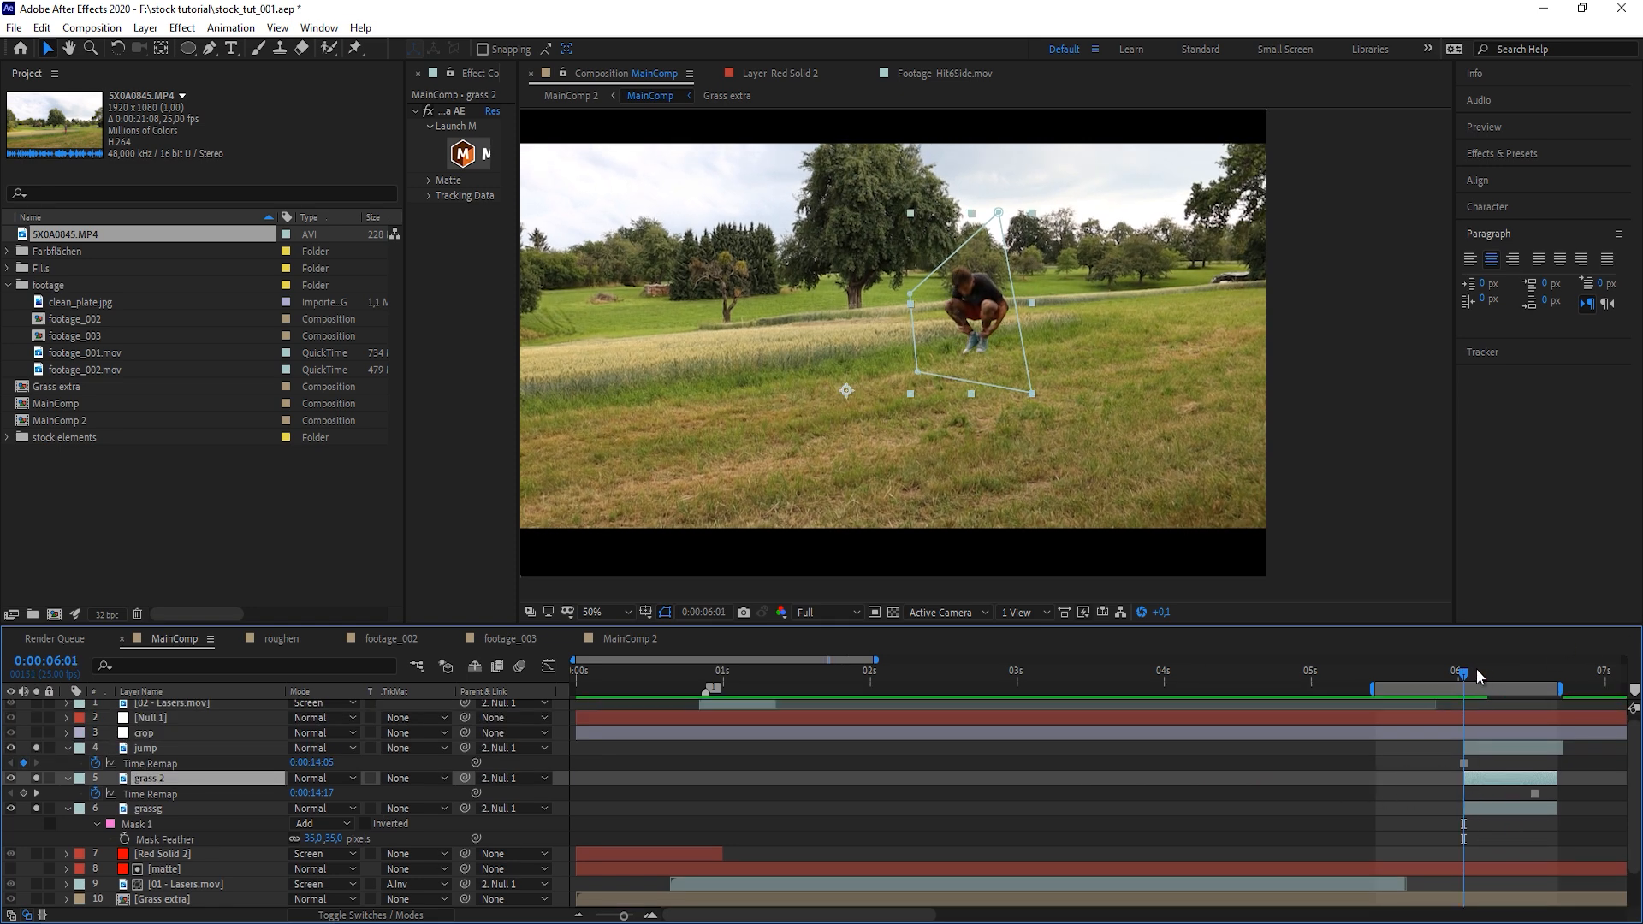
mouse_move(1469, 673)
mouse_down()
mouse_move(1441, 670)
mouse_move(1481, 670)
mouse_up()
key(space)
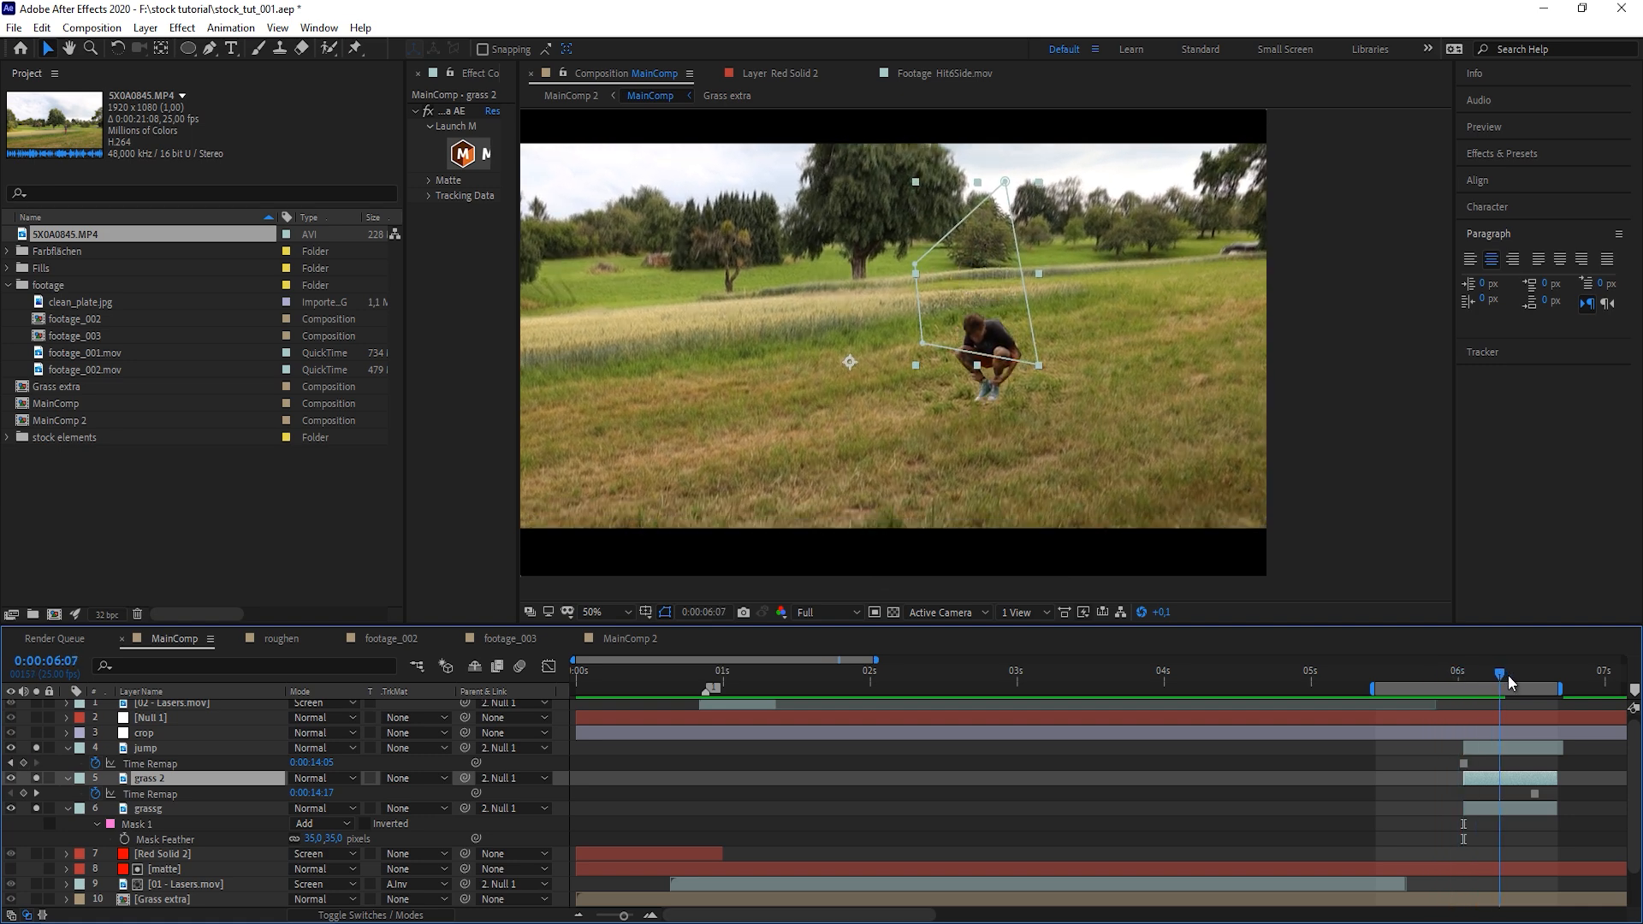
key(space)
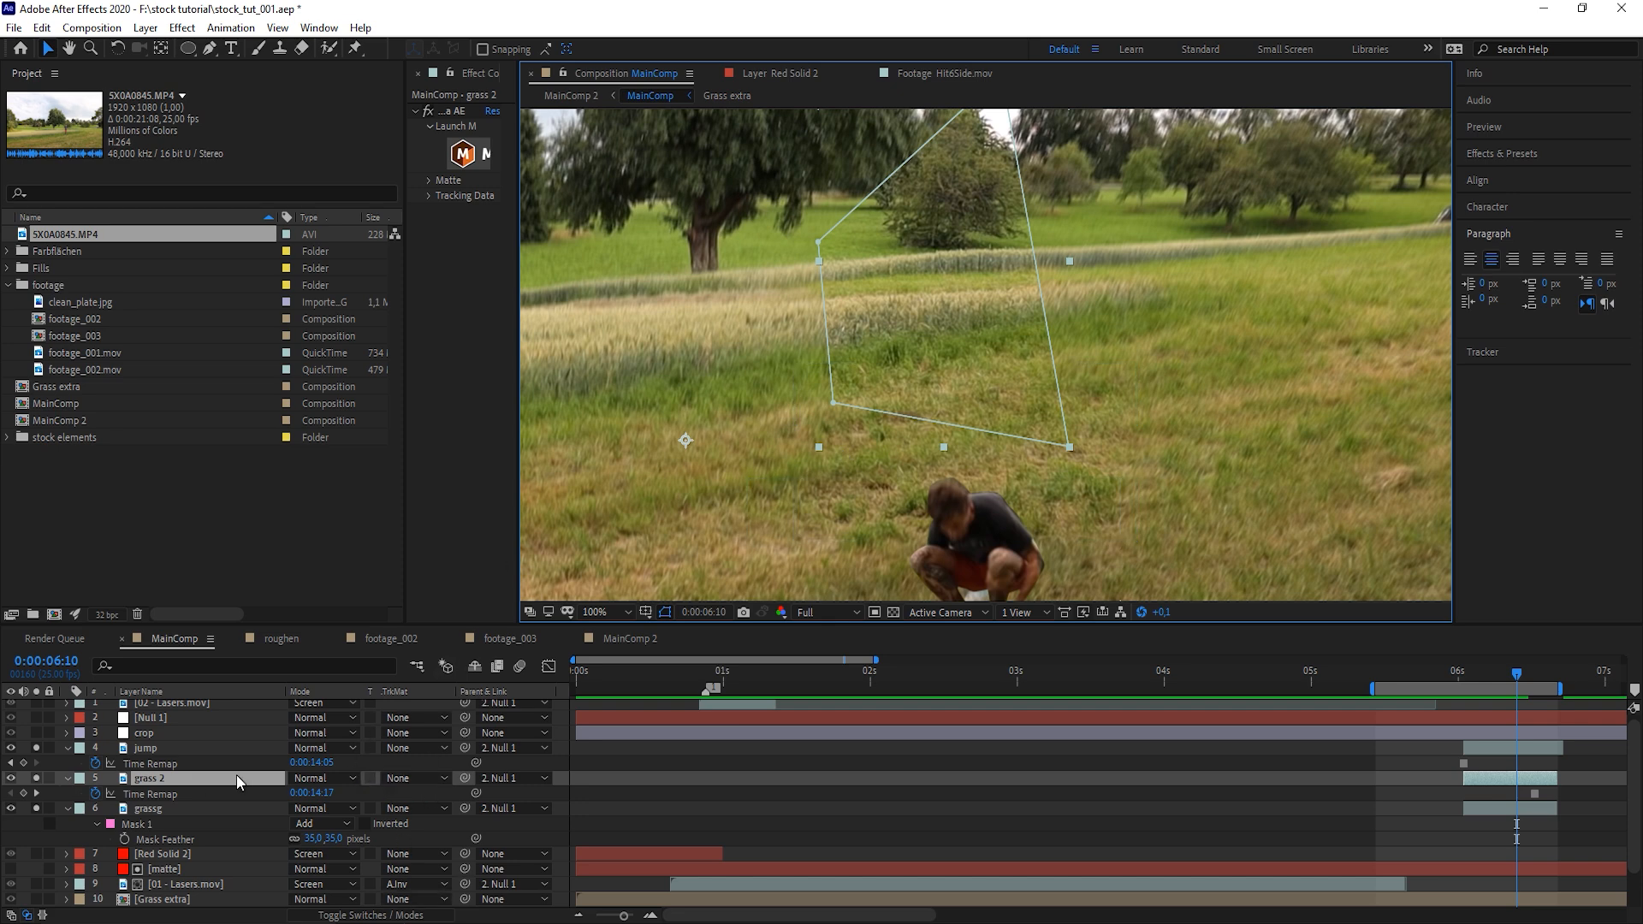
Enable motion blur for the jump and grass layers, move Adjustment Layer 2 directly above the jump layer, and preview the shot
click(389, 914)
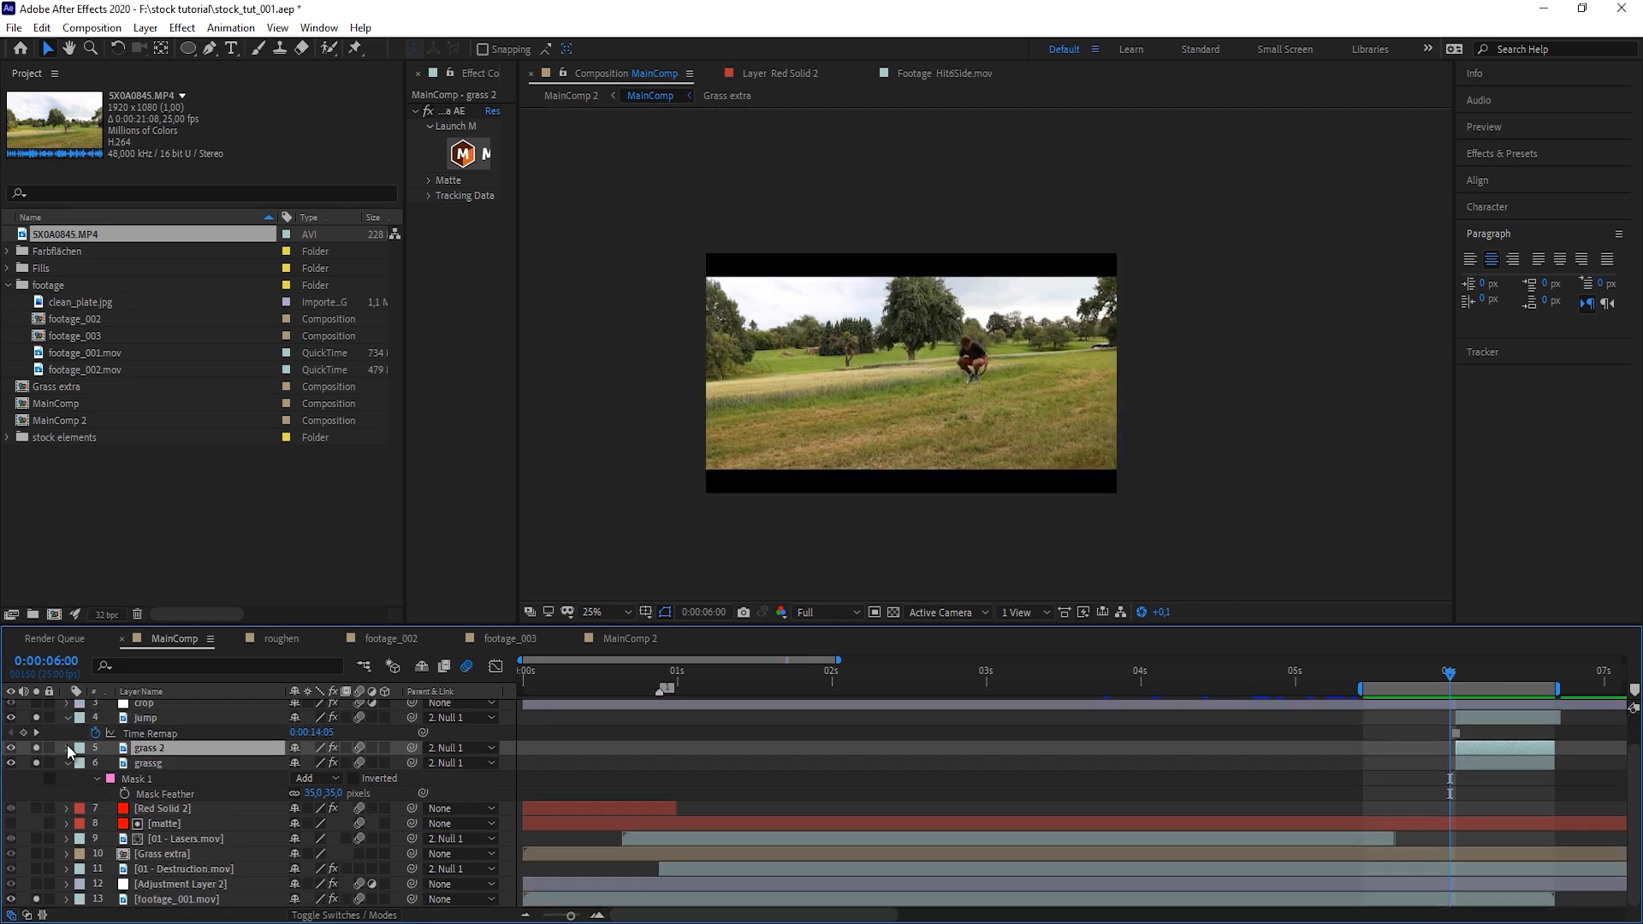
drag(180, 873, 190, 746)
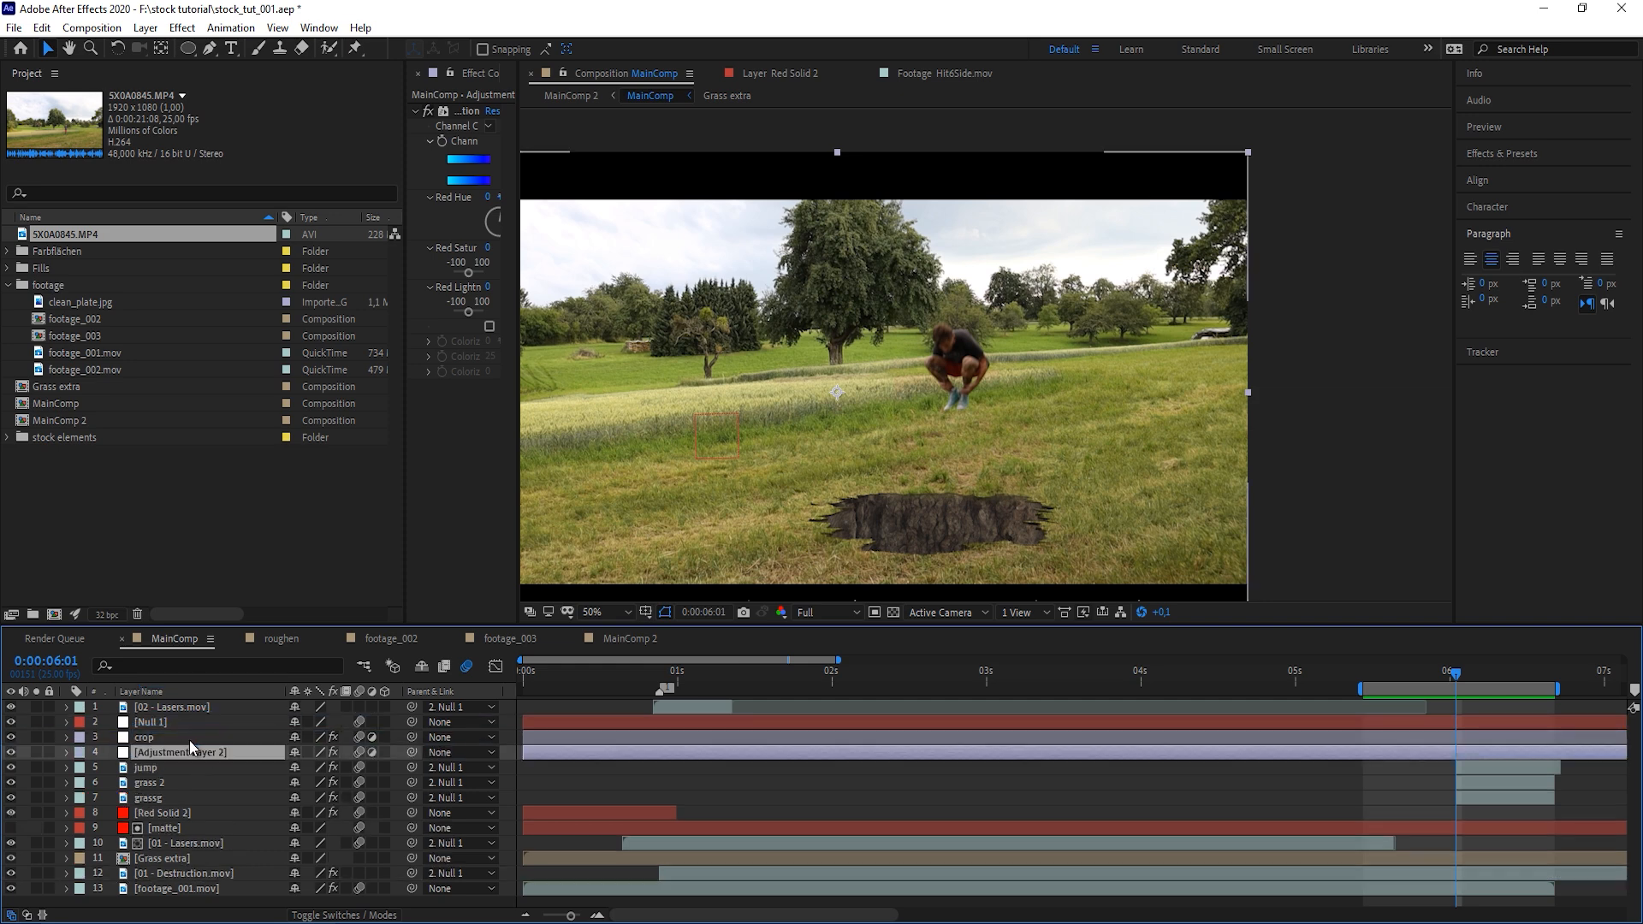
click(1369, 674)
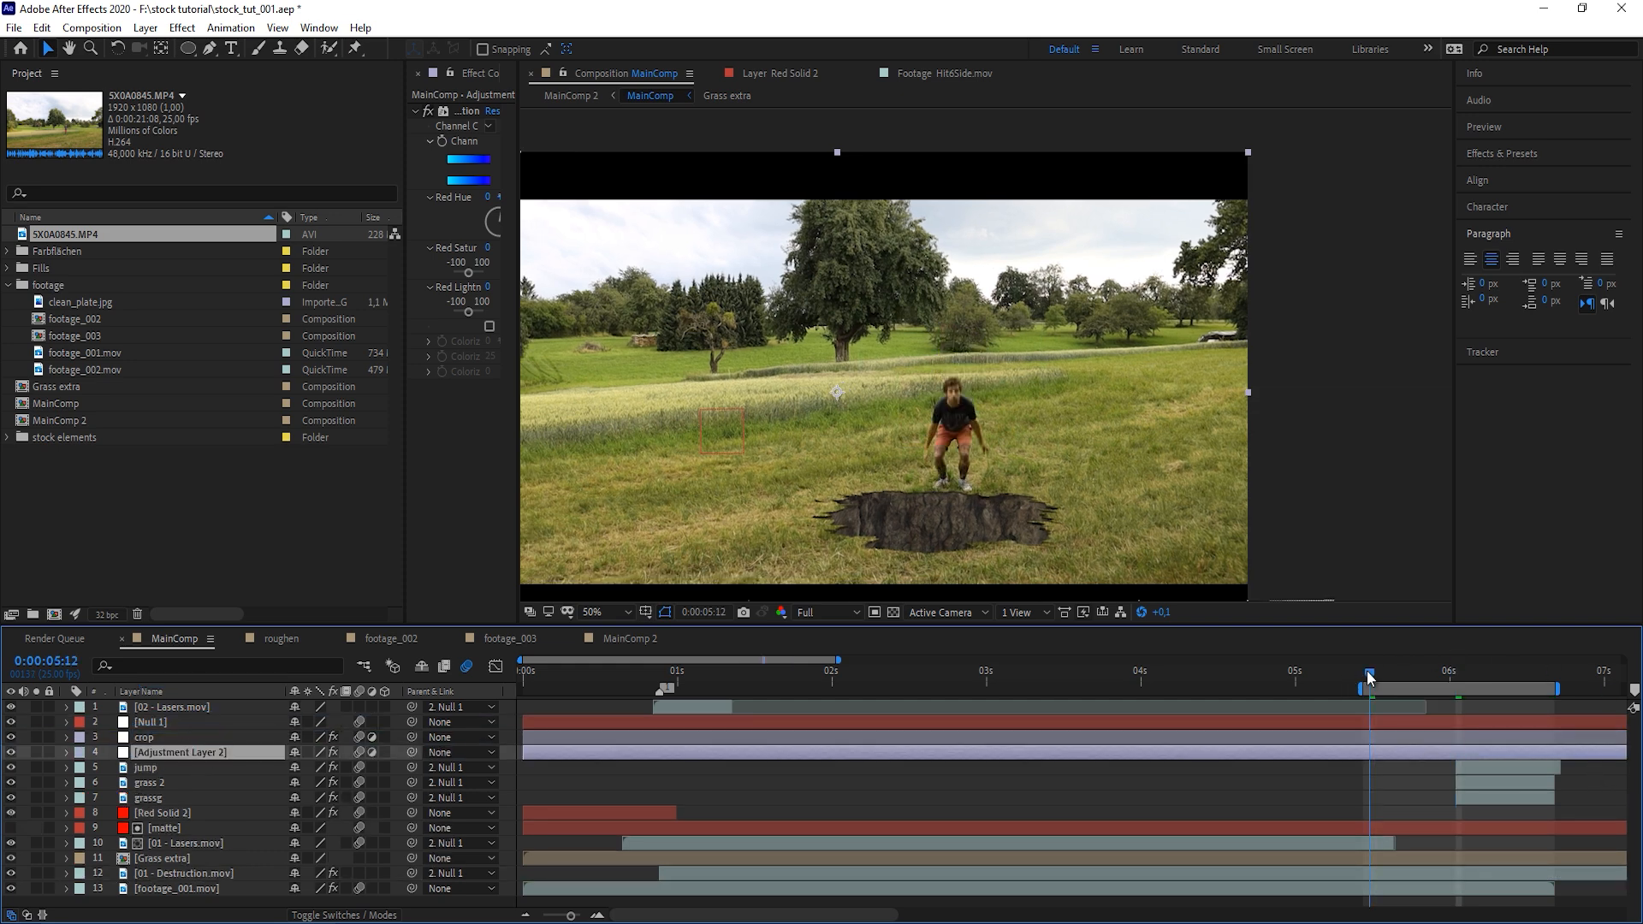
key(comma)
key(comma)
key(space)
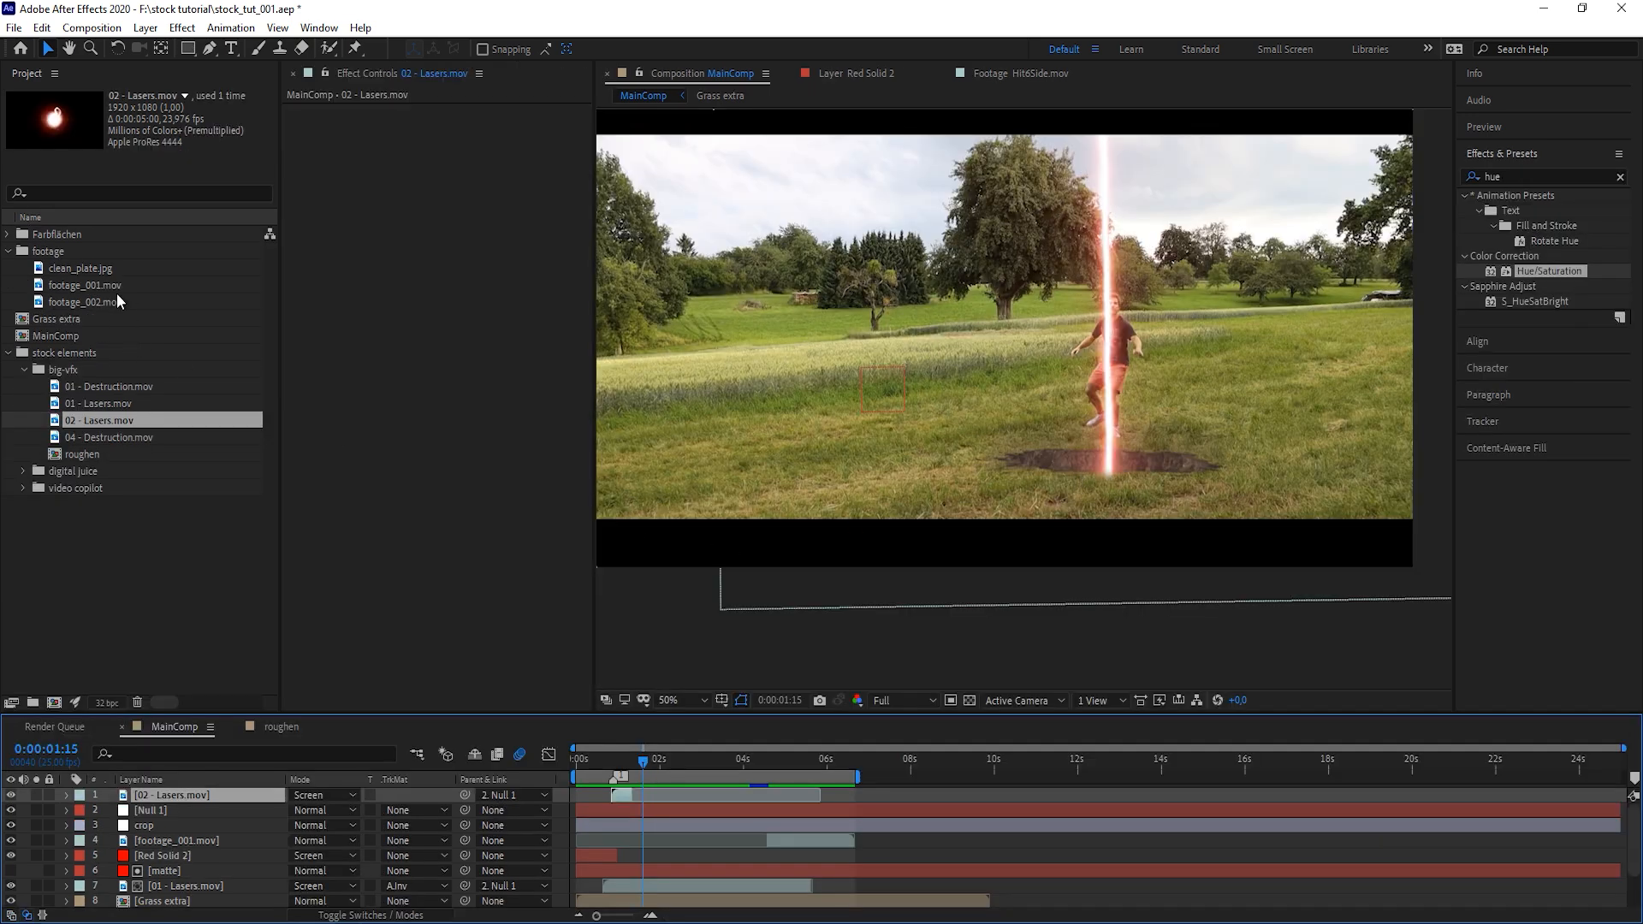
Create a new composition from footage_002.mov and play back the indoor shot
click(95, 268)
click(114, 304)
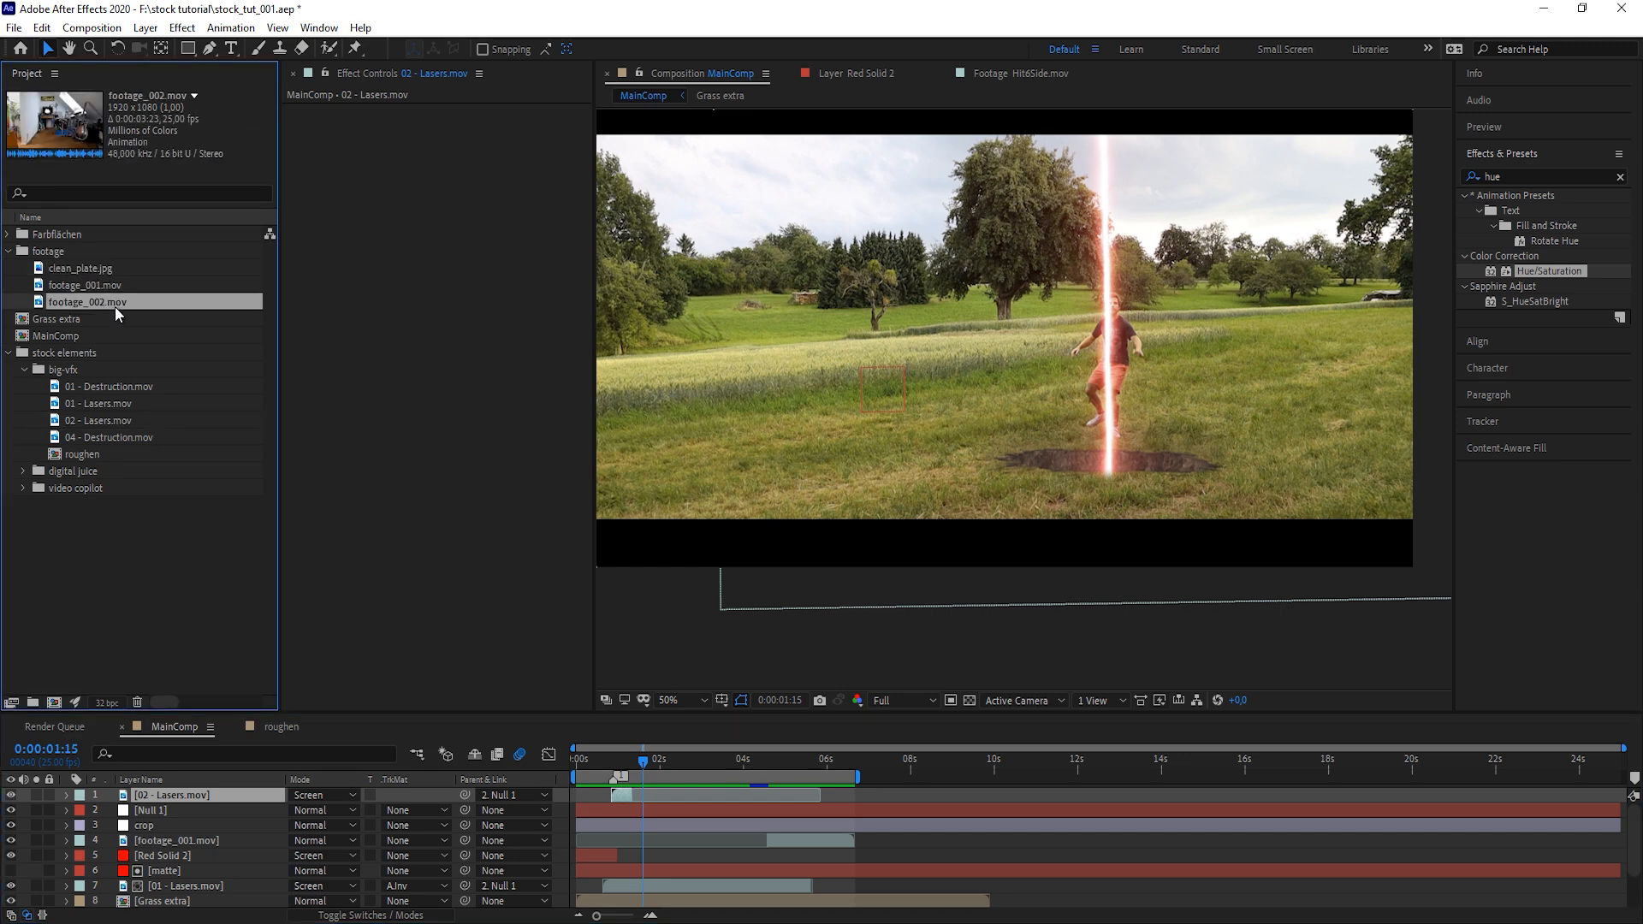
drag(98, 301, 54, 702)
key(comma)
key(space)
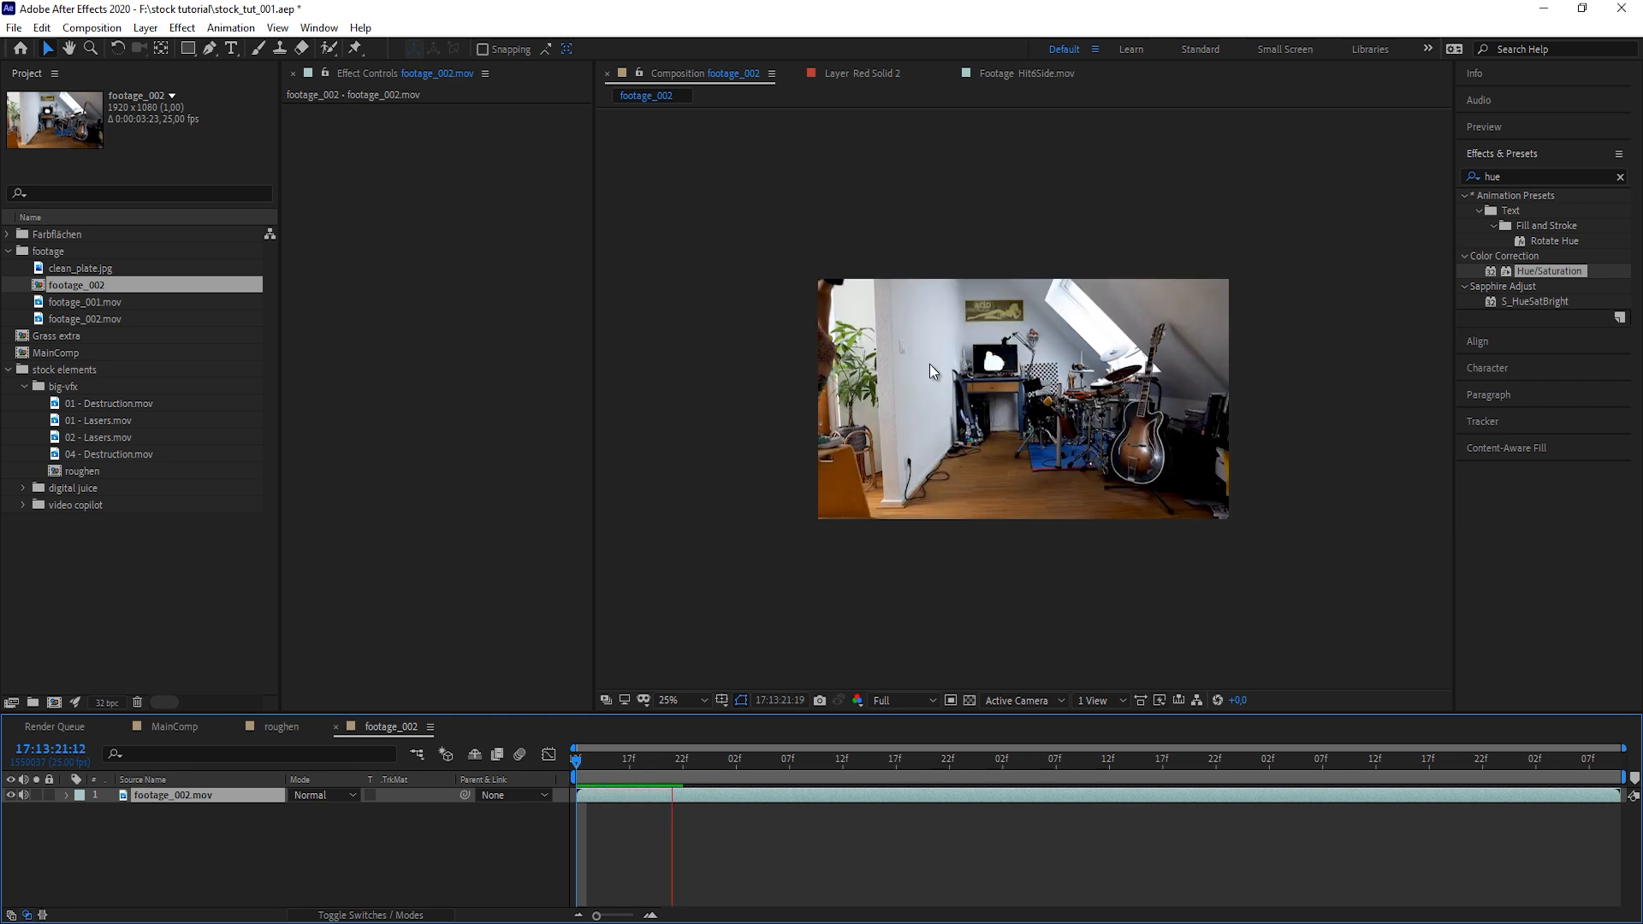
key(space)
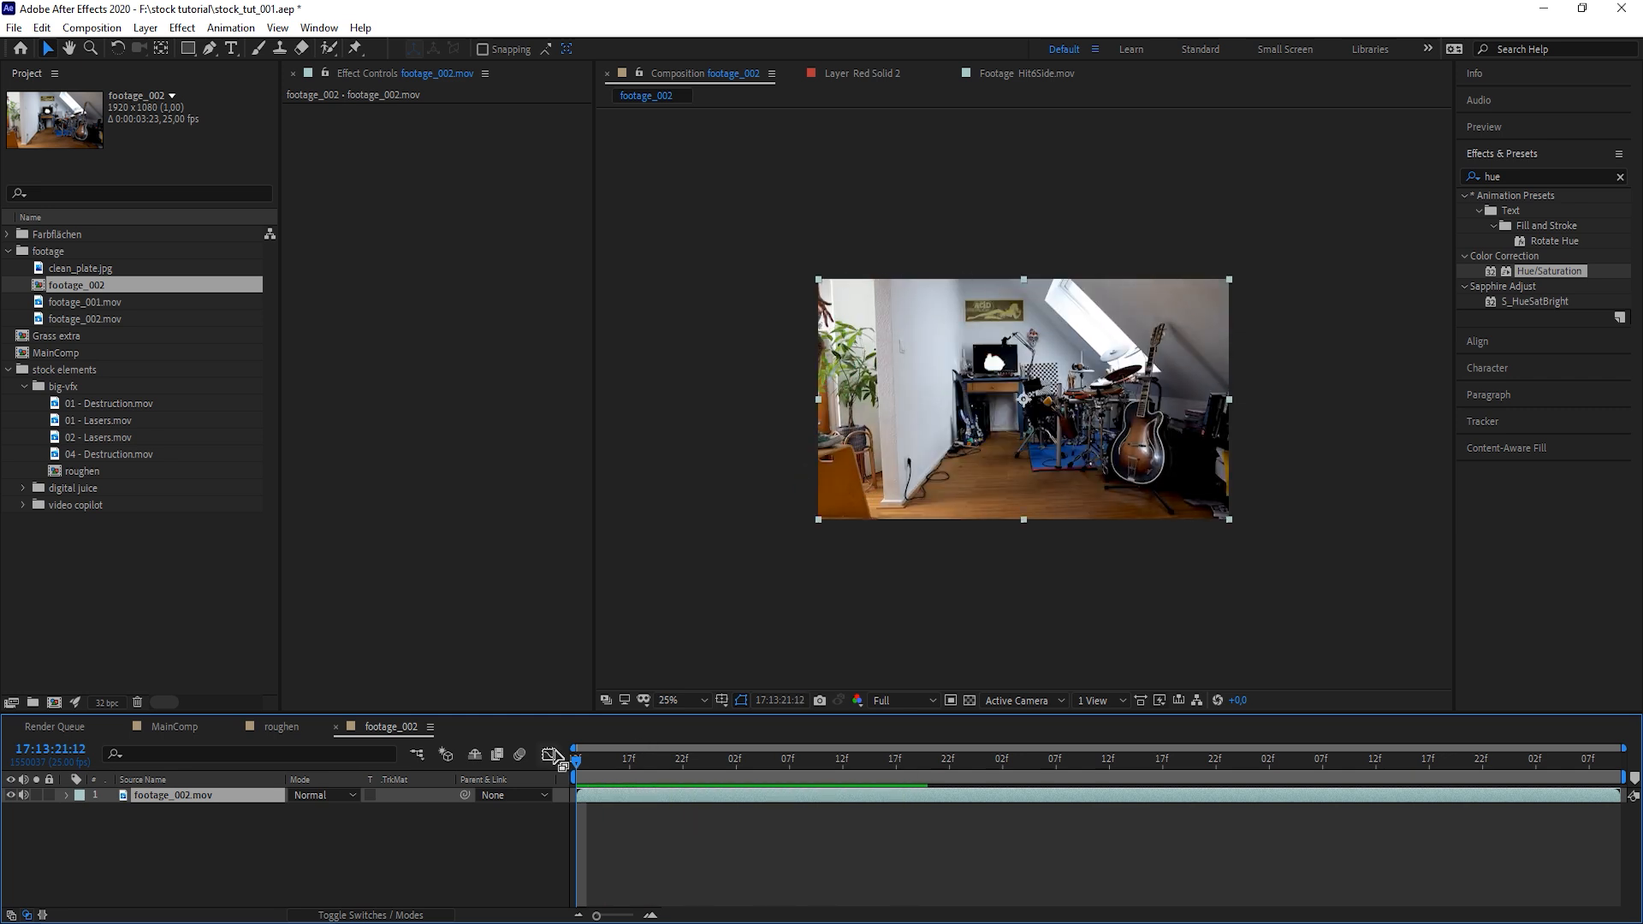
key(space)
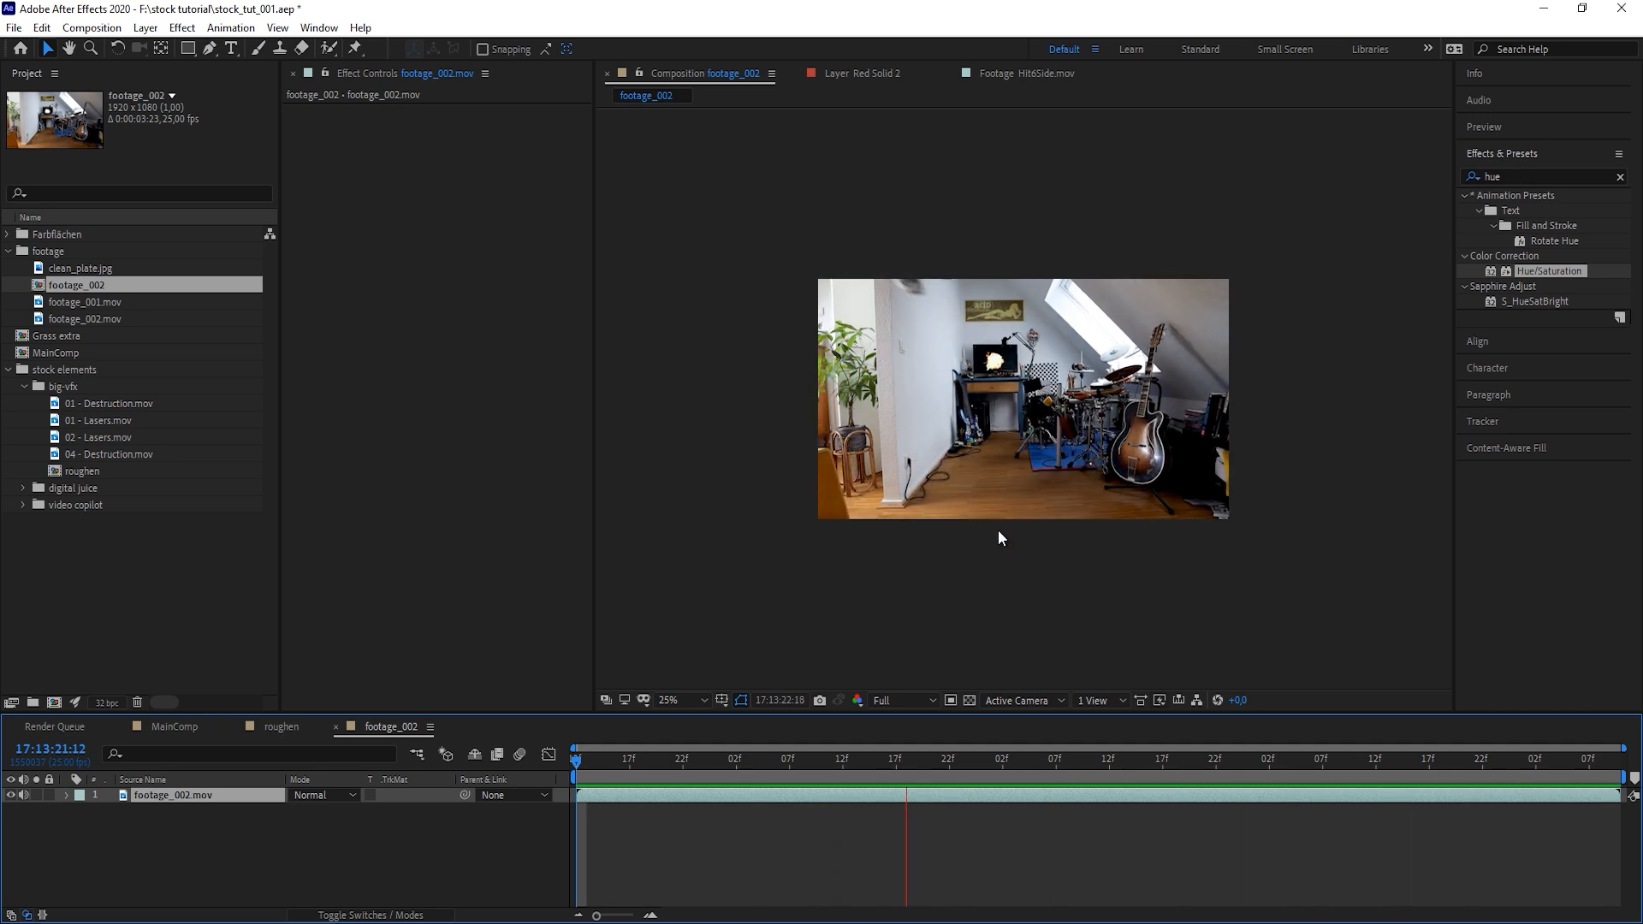
key(space)
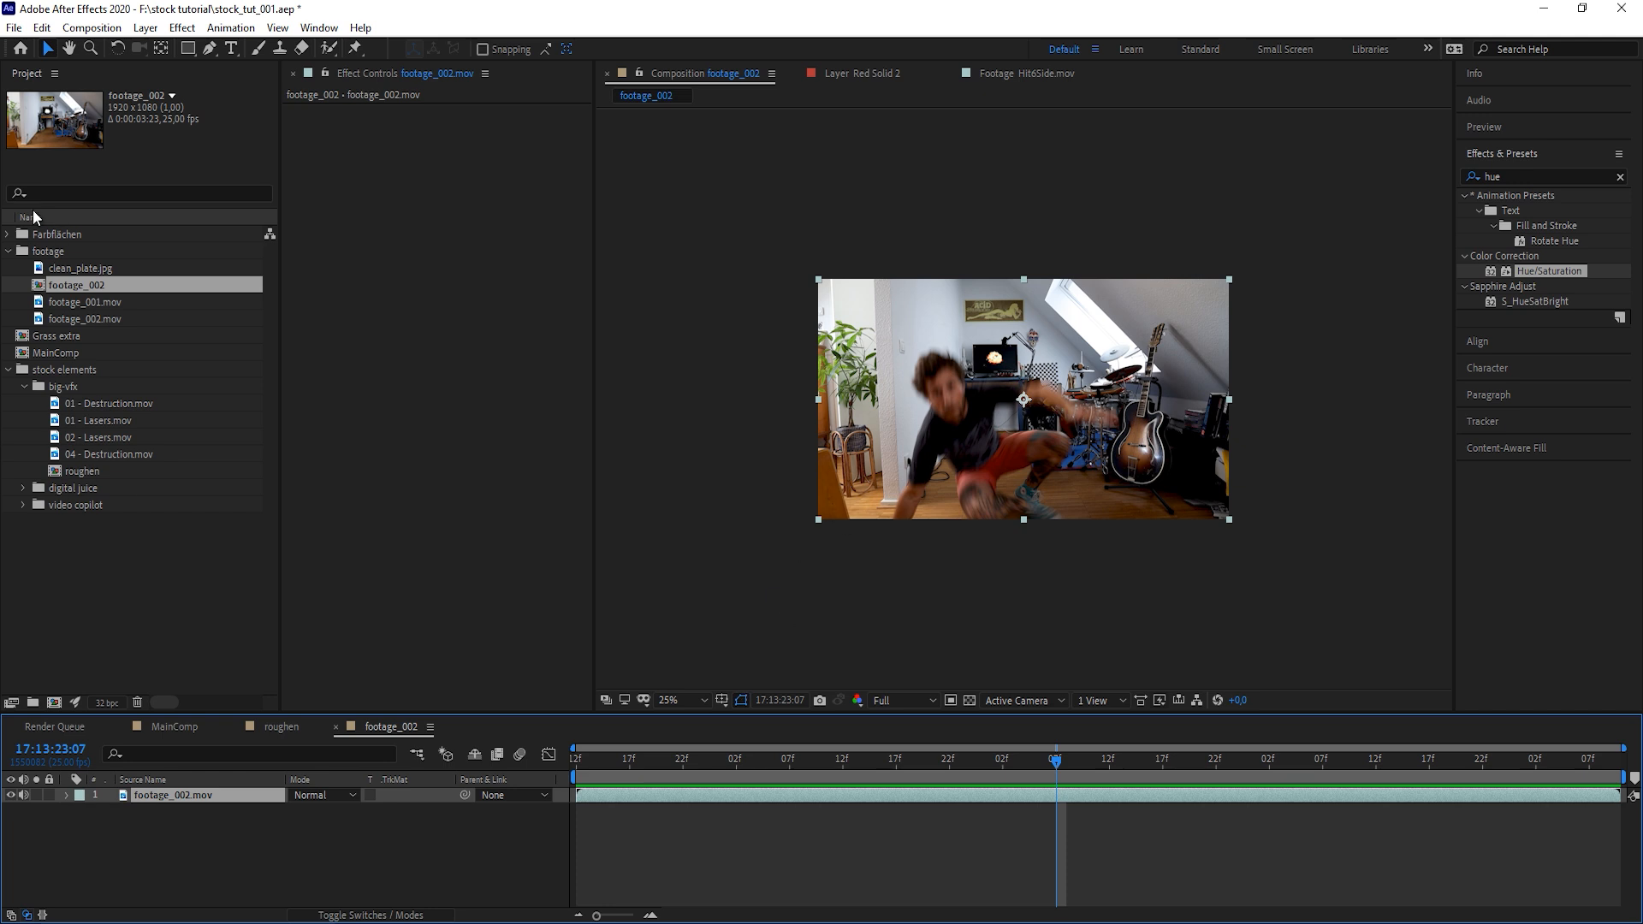
Place clean_plate.jpg above footage_002.mov and draw a closed mask on it around the acoustic guitar beside the doorway
drag(101, 265, 510, 791)
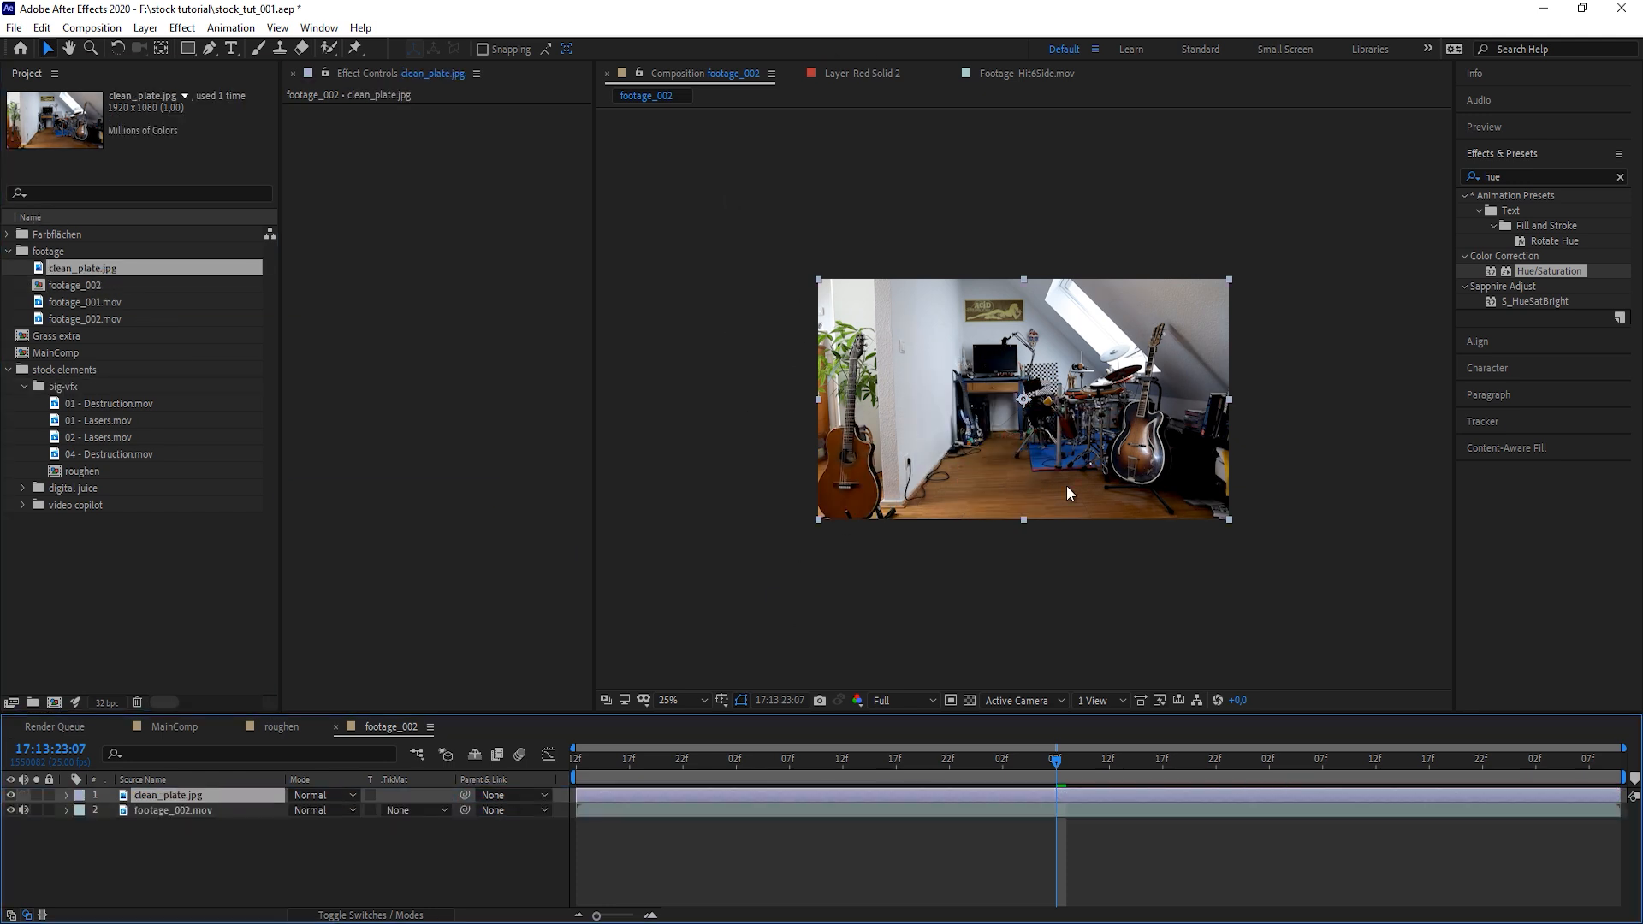
key(g)
click(794, 303)
click(868, 318)
click(905, 513)
click(895, 552)
click(799, 548)
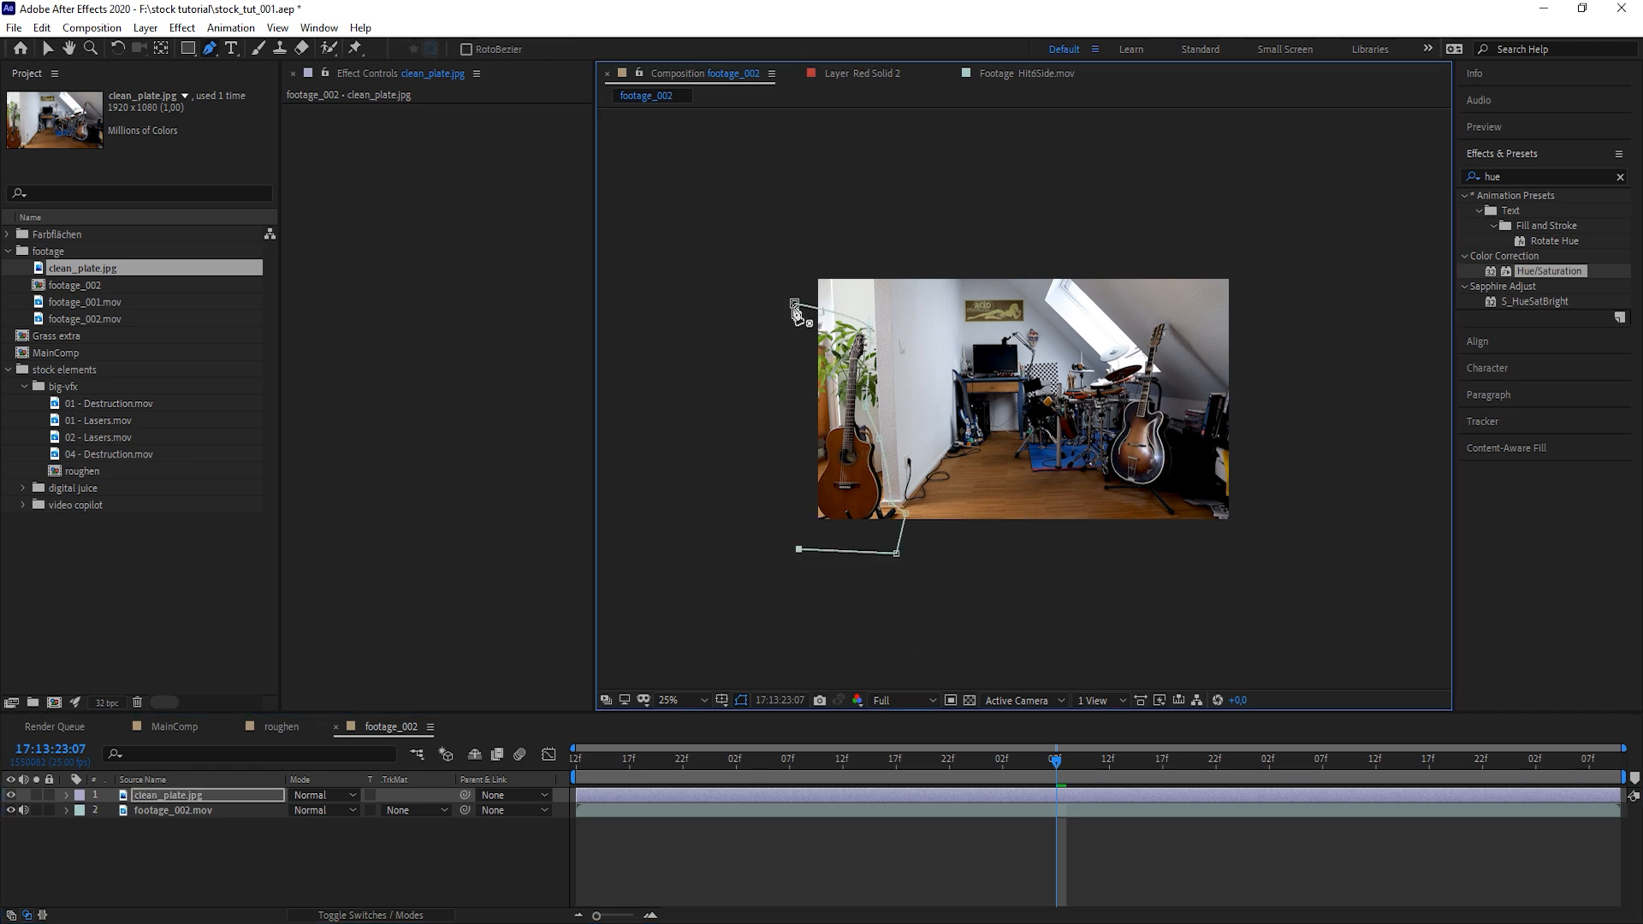
click(794, 302)
Feather the clean_plate.jpg mask by 36 pixels and inspect the blended guitar area
key(f)
click(343, 824)
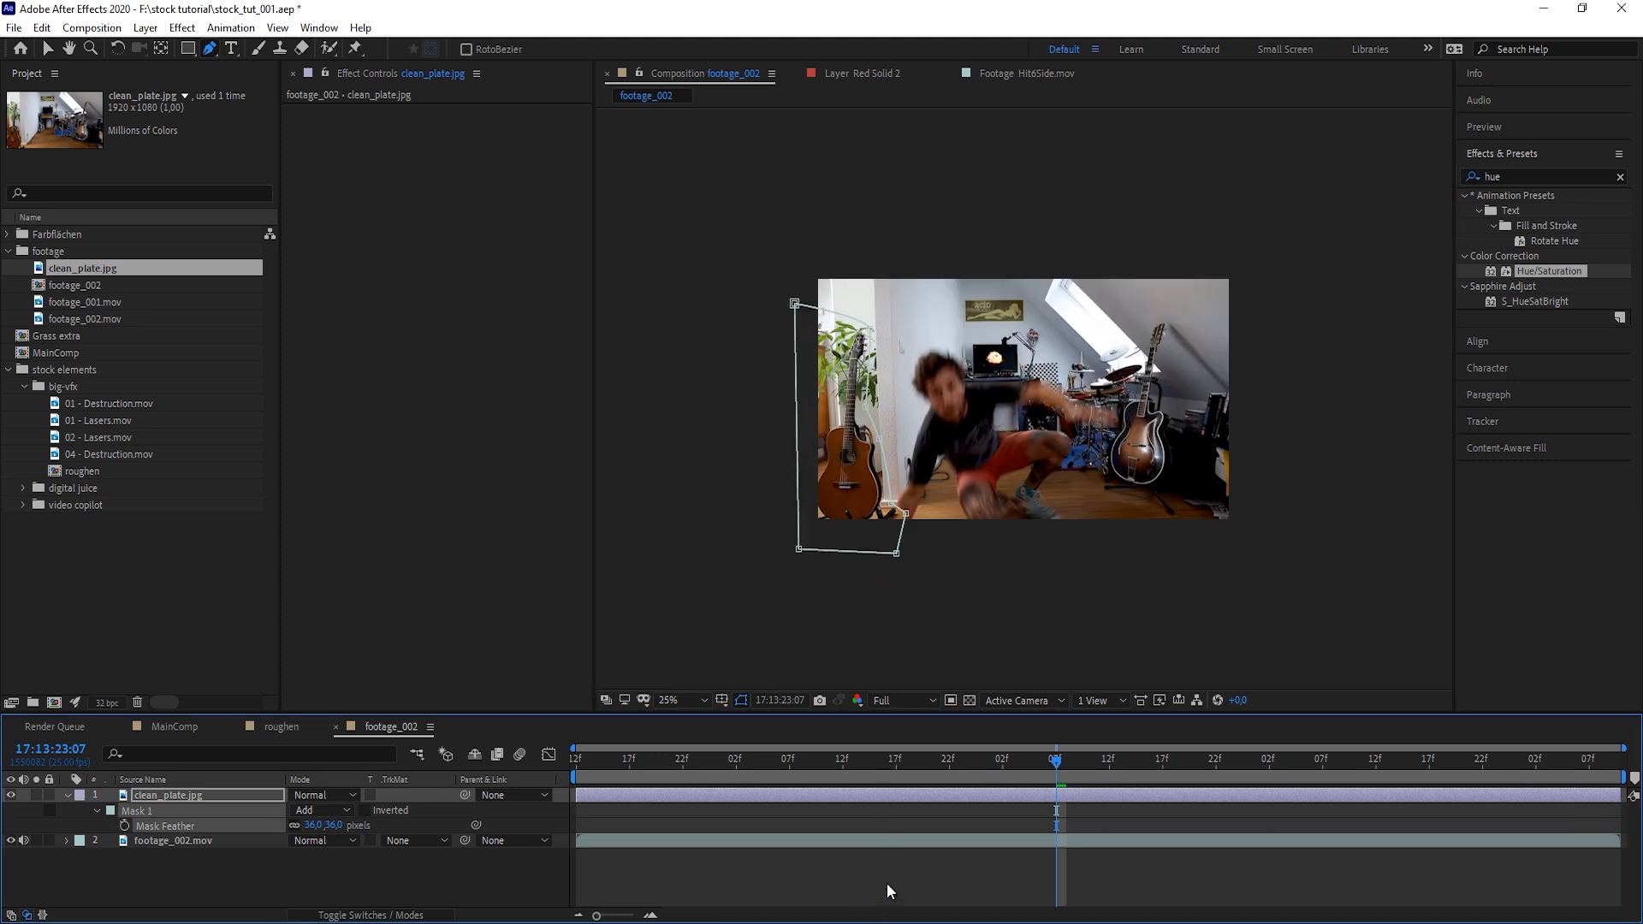
click(886, 885)
scroll(1239, 417, up, 2)
drag(1152, 425, 1171, 411)
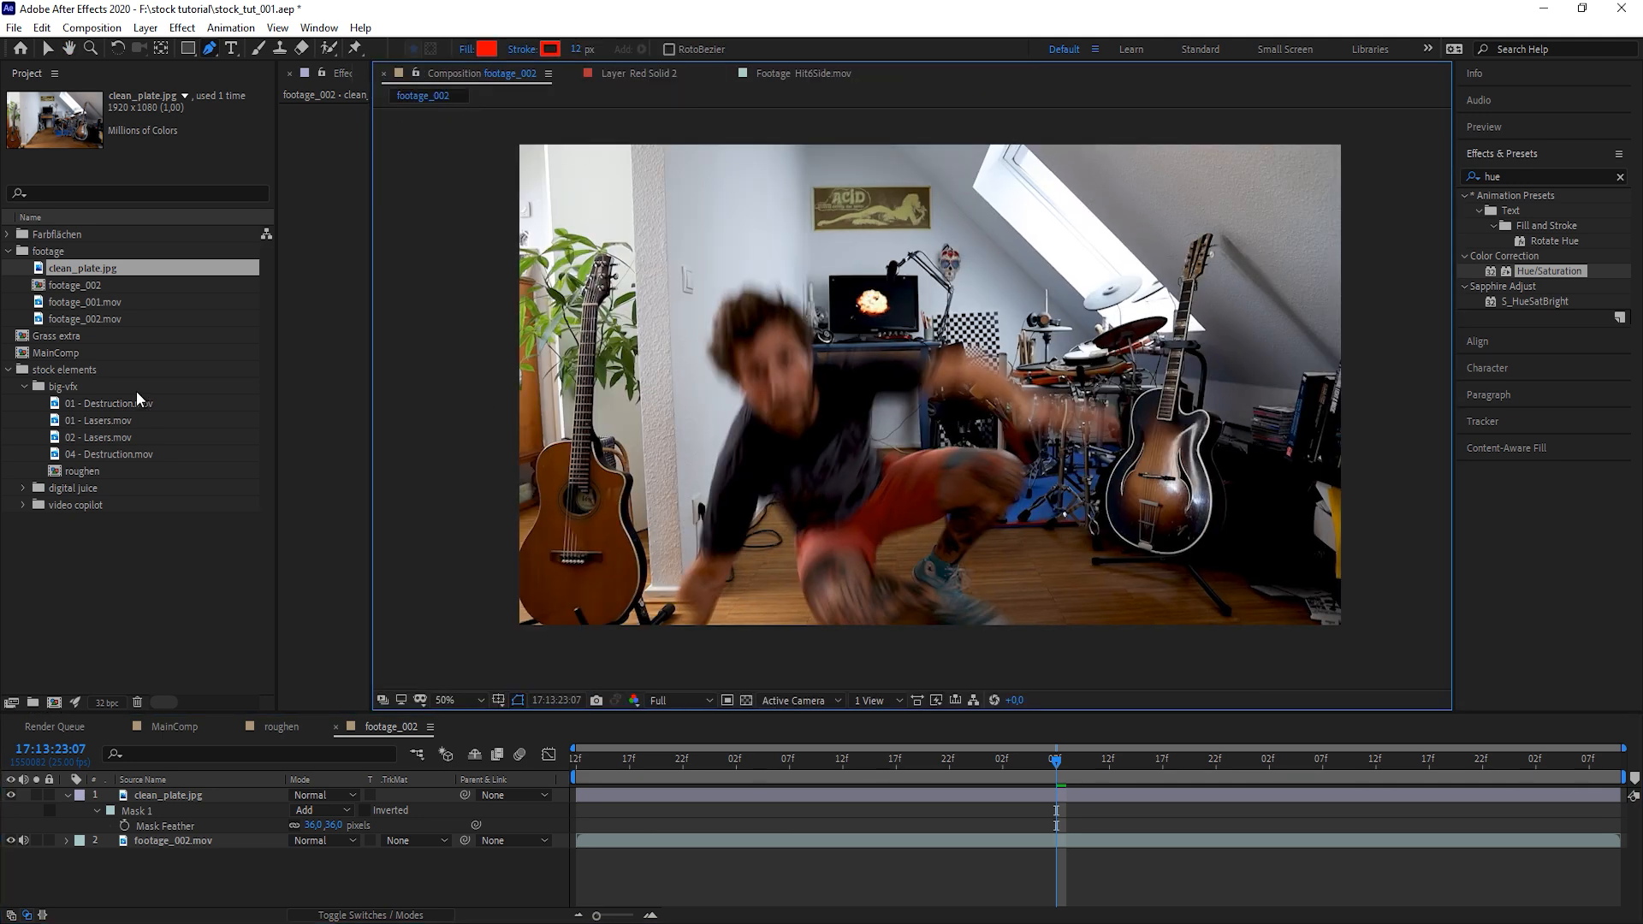
Add 04 - Destruction.mov as the uppermost layer and shift it earlier so debris is already falling on the first frame
click(133, 403)
drag(111, 454, 671, 791)
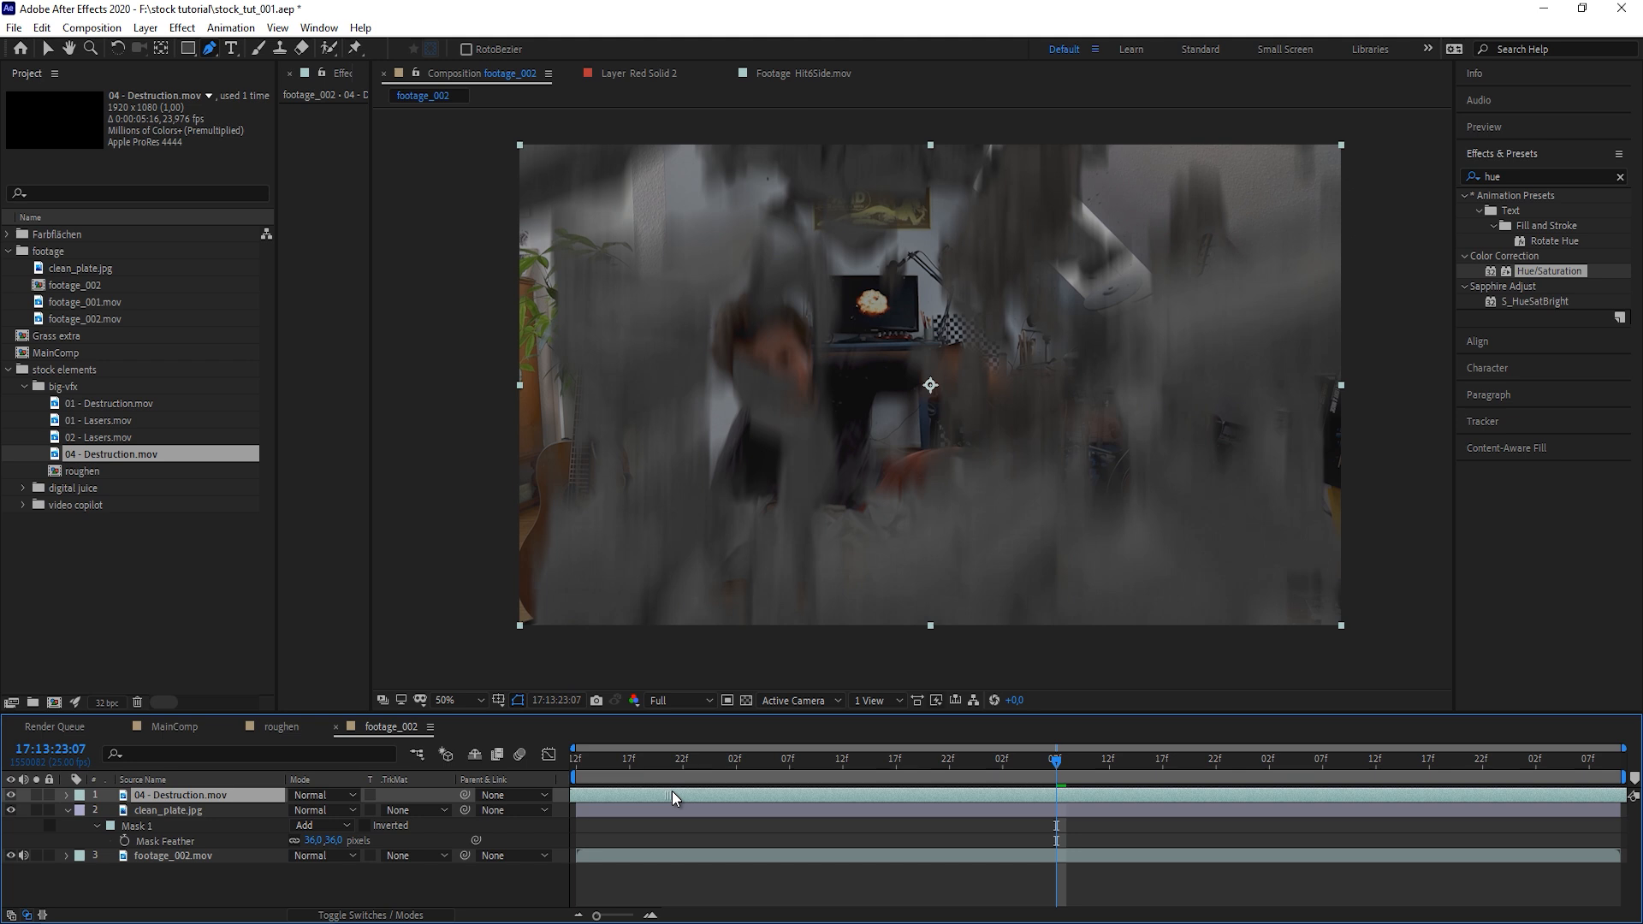
click(575, 759)
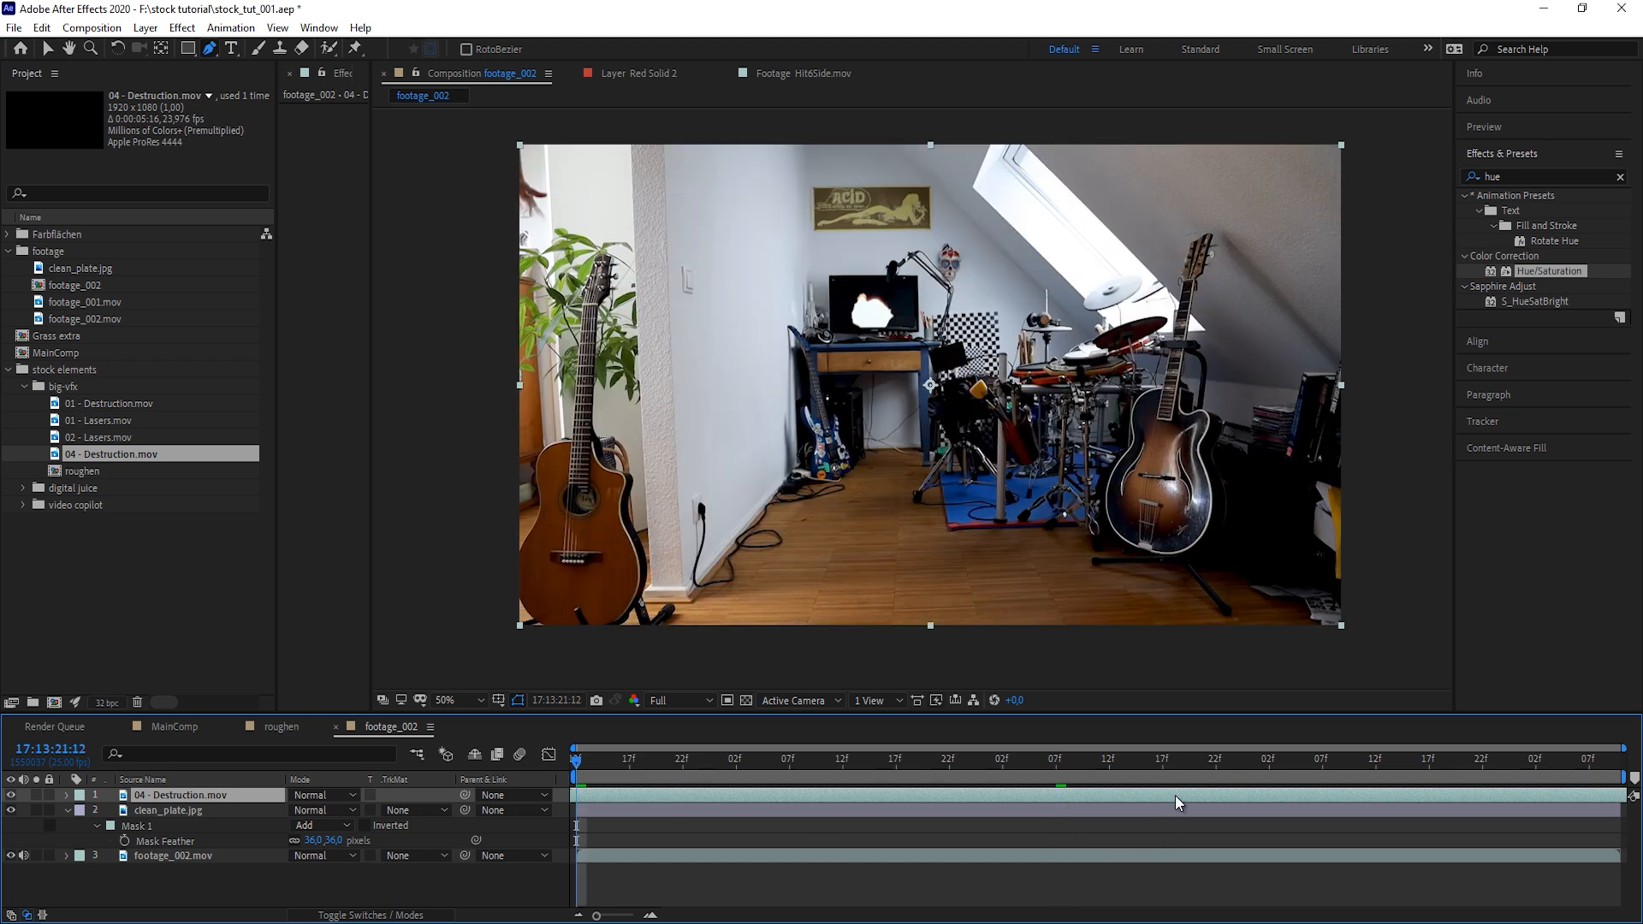
drag(1105, 806, 976, 815)
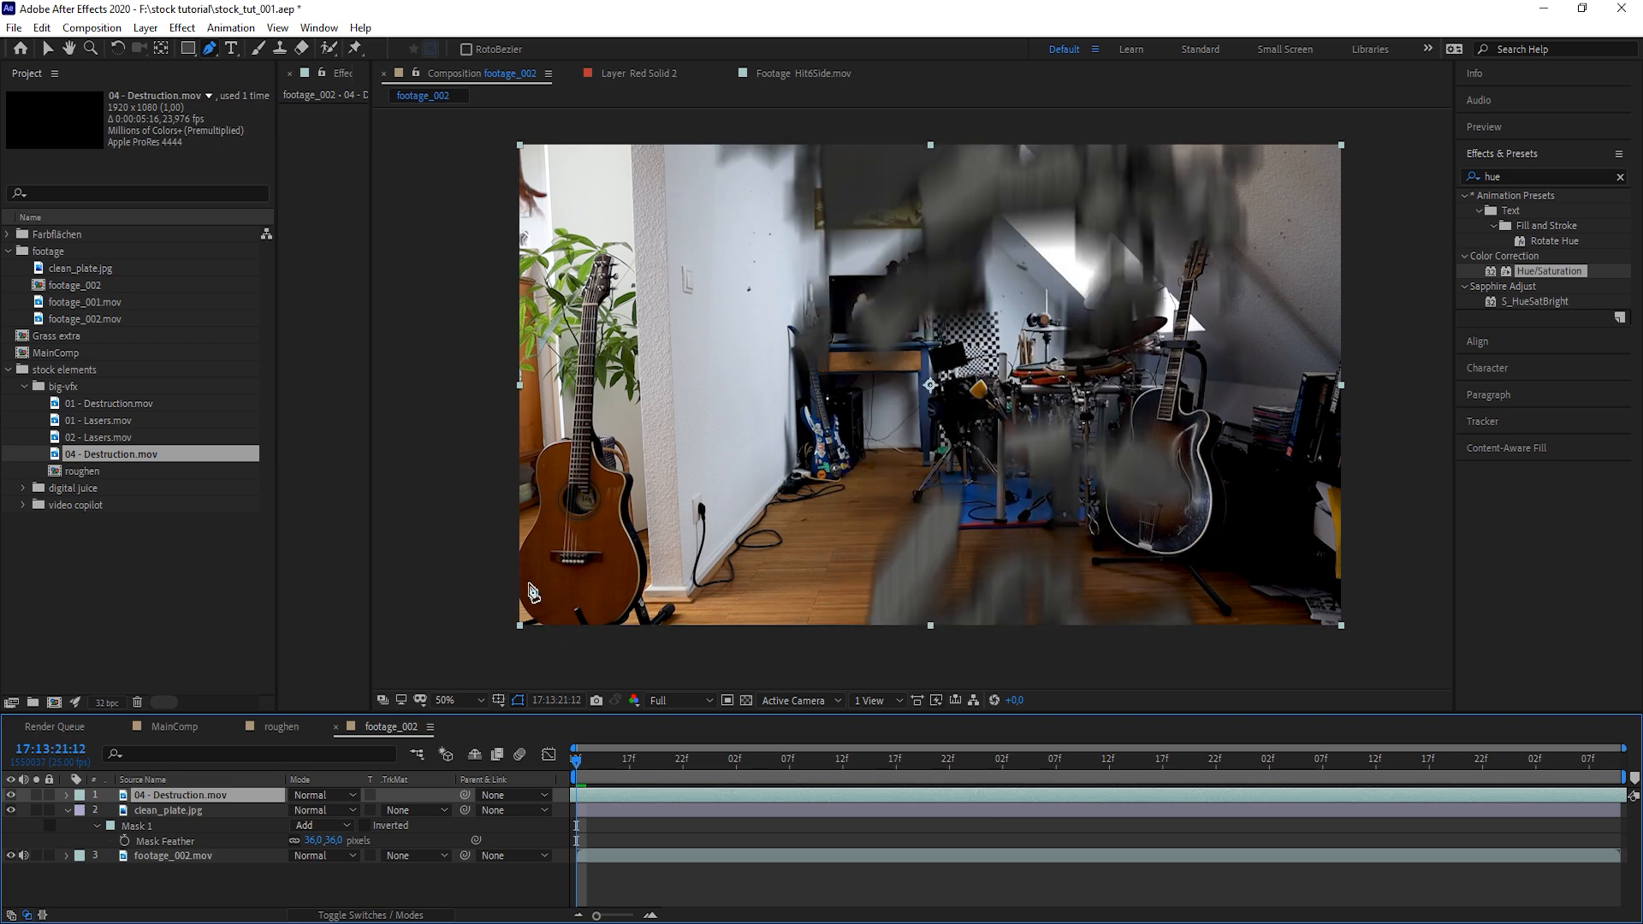
scroll(698, 412, down, 2)
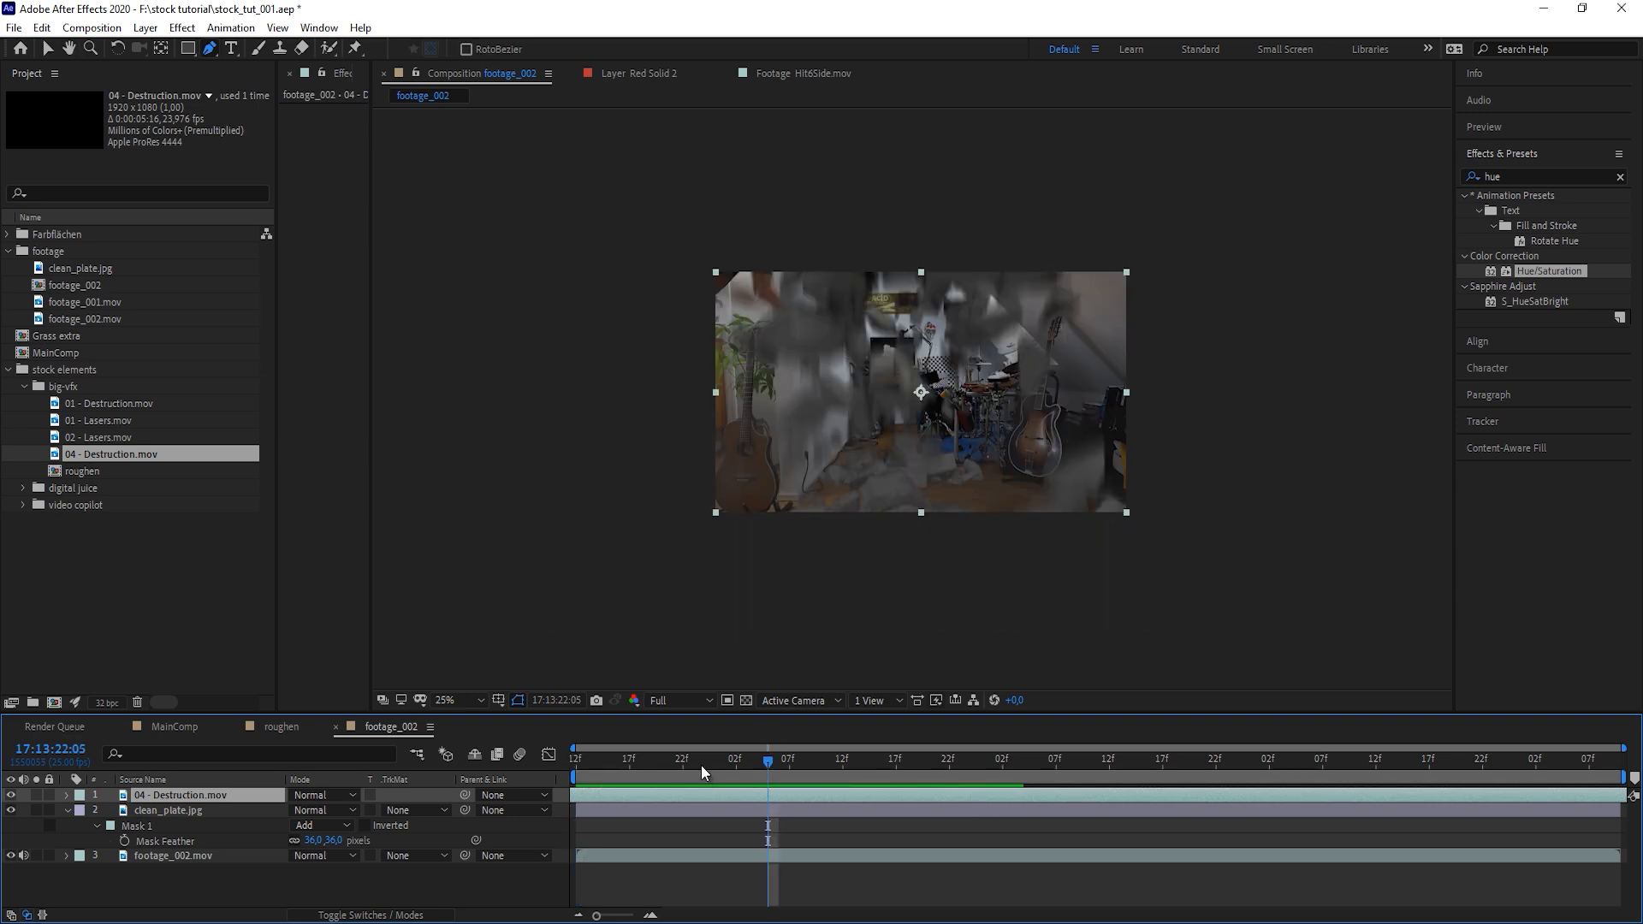
Start the work area at 17:13:22:17, just before the man falls in, and trim the composition to it
drag(700, 765, 888, 801)
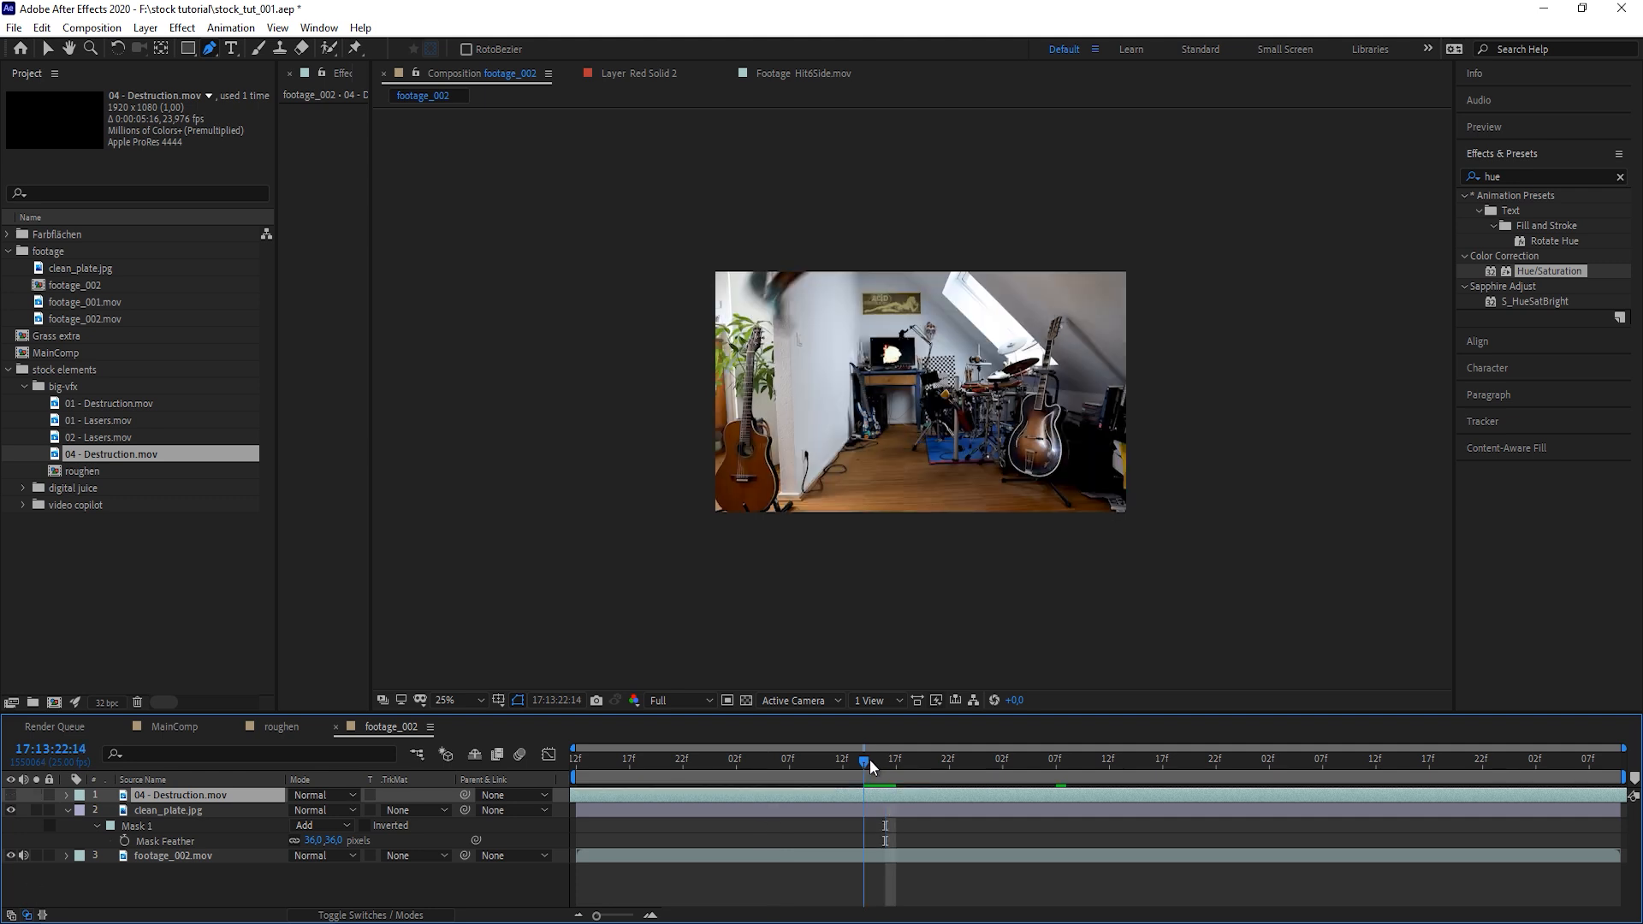
drag(869, 758, 892, 761)
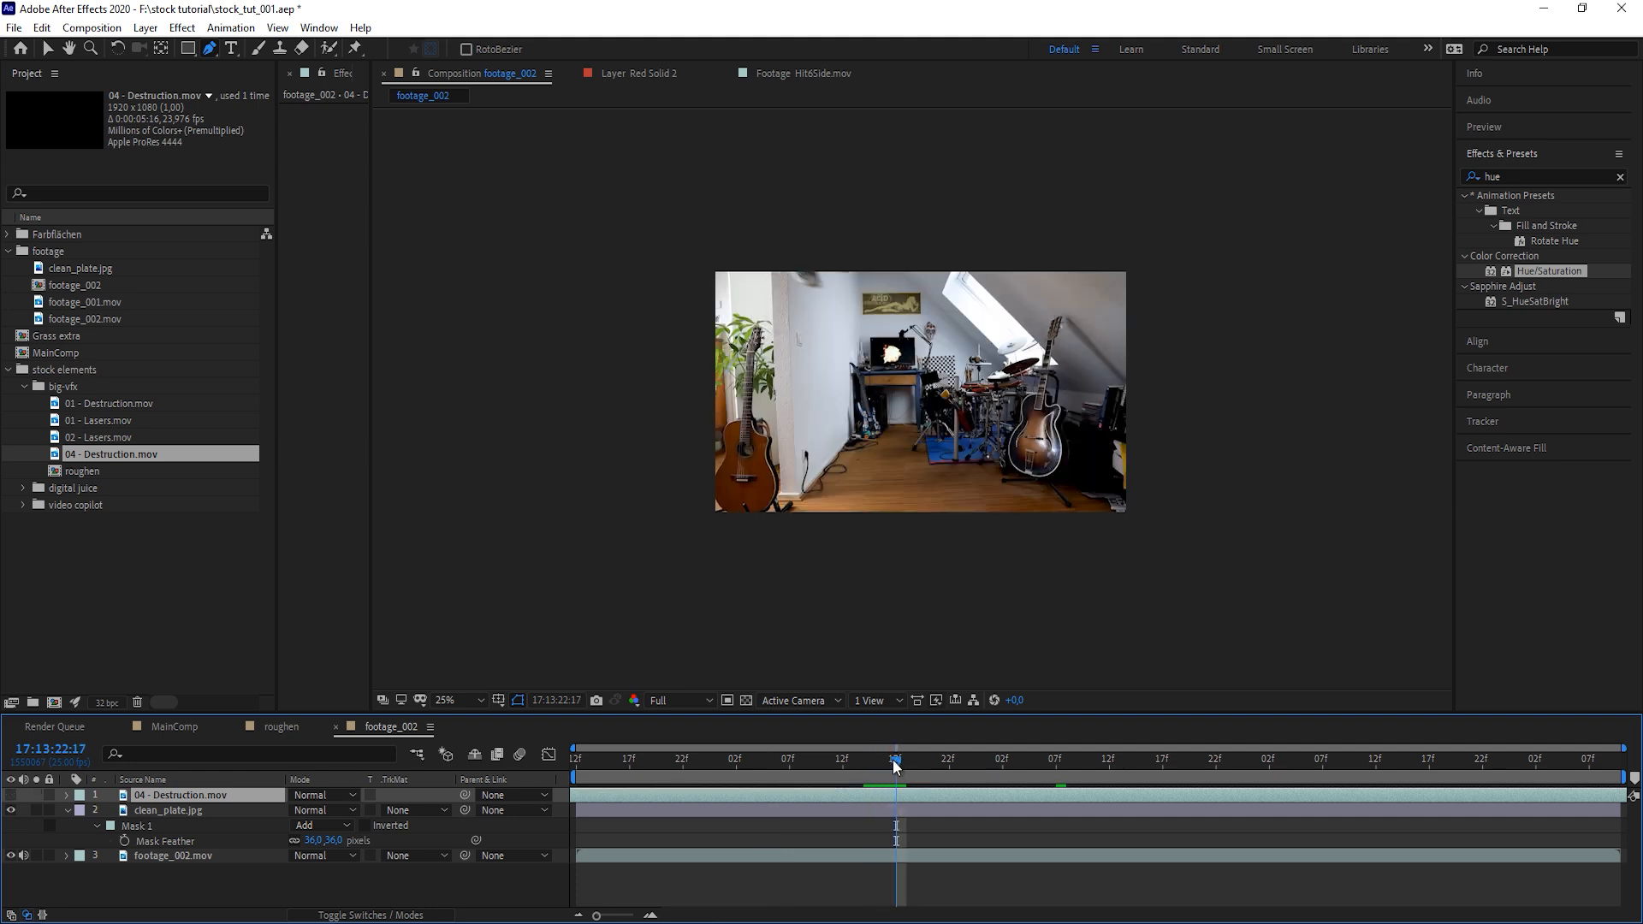
key(b)
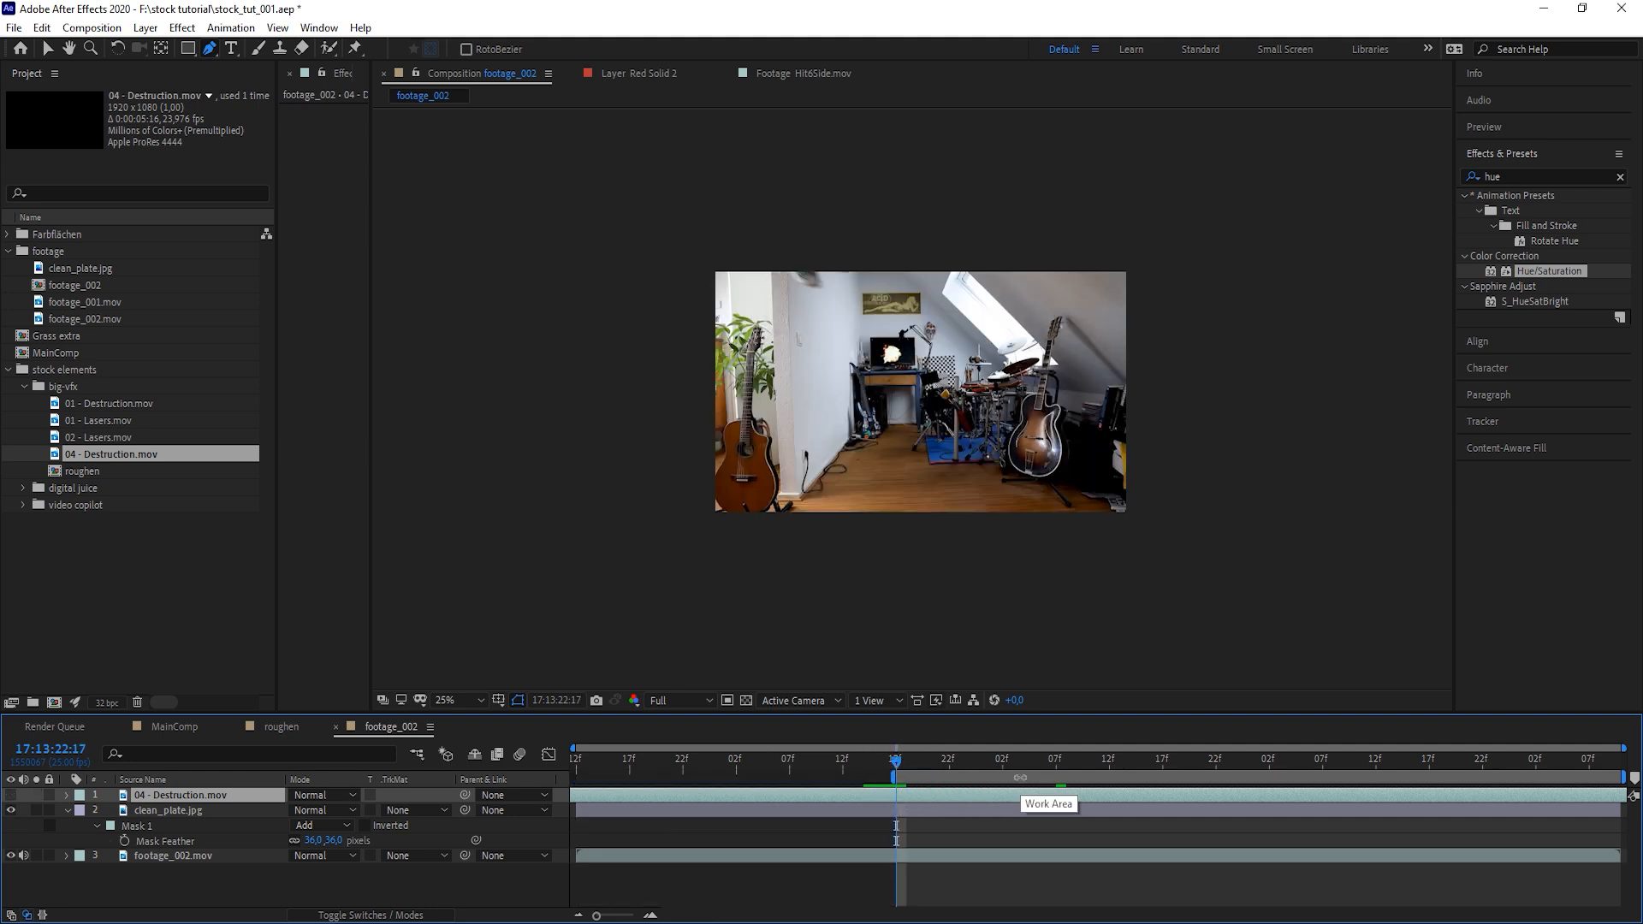
right_click(1020, 776)
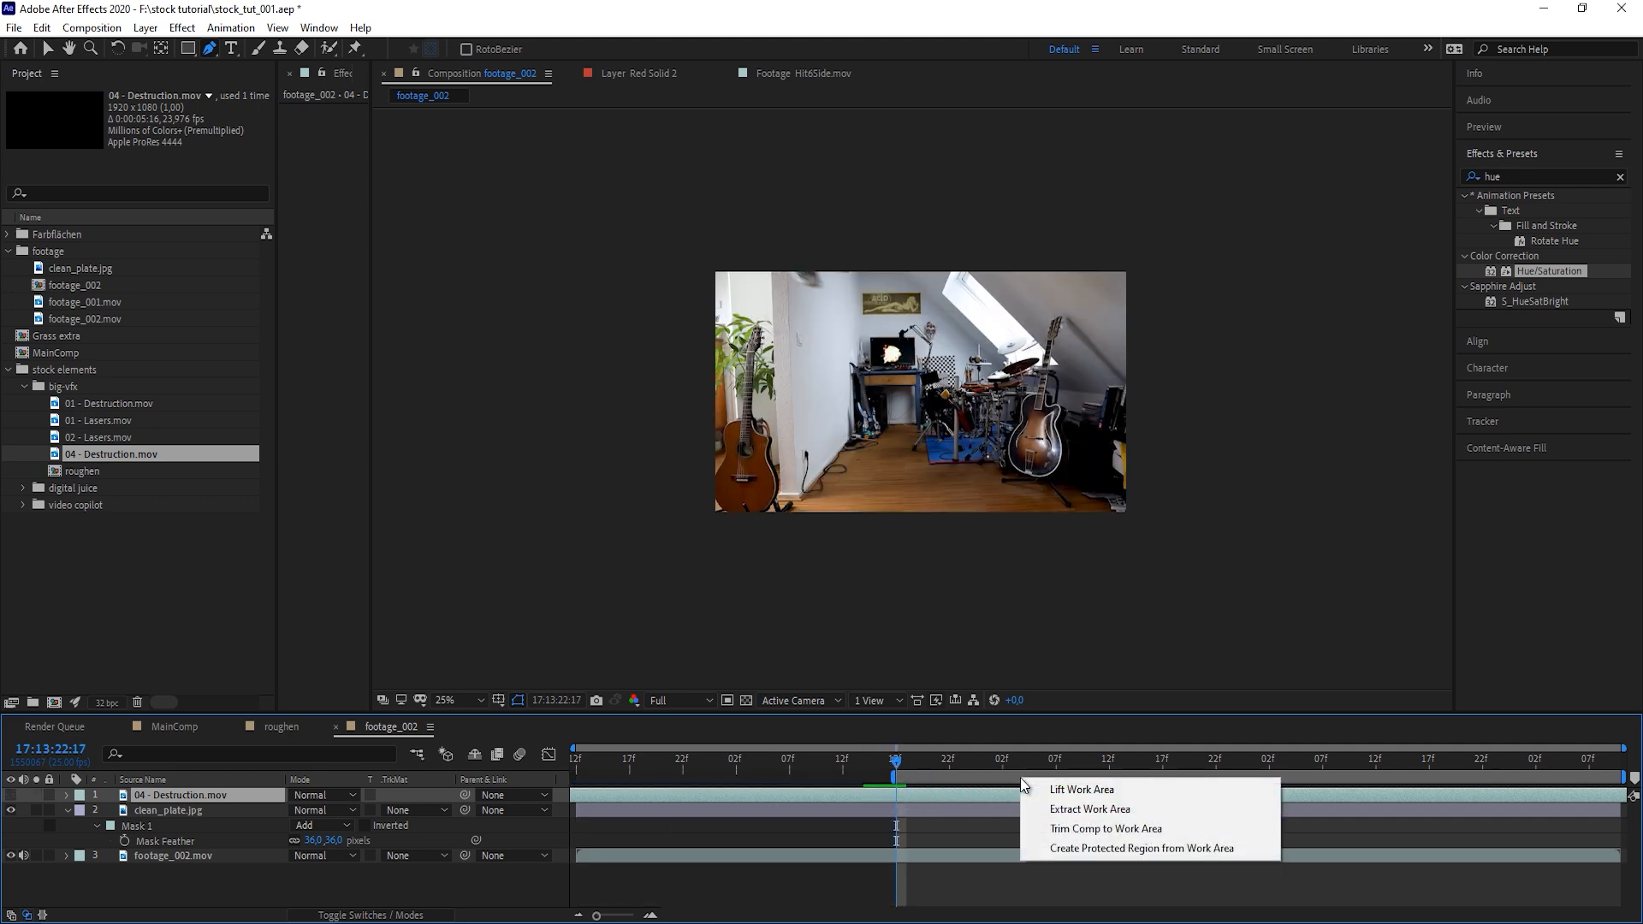
click(1079, 832)
Scale the 04 - Destruction.mov layer up well beyond the frame and reposition it so the rubble sits lower around the man
key(v)
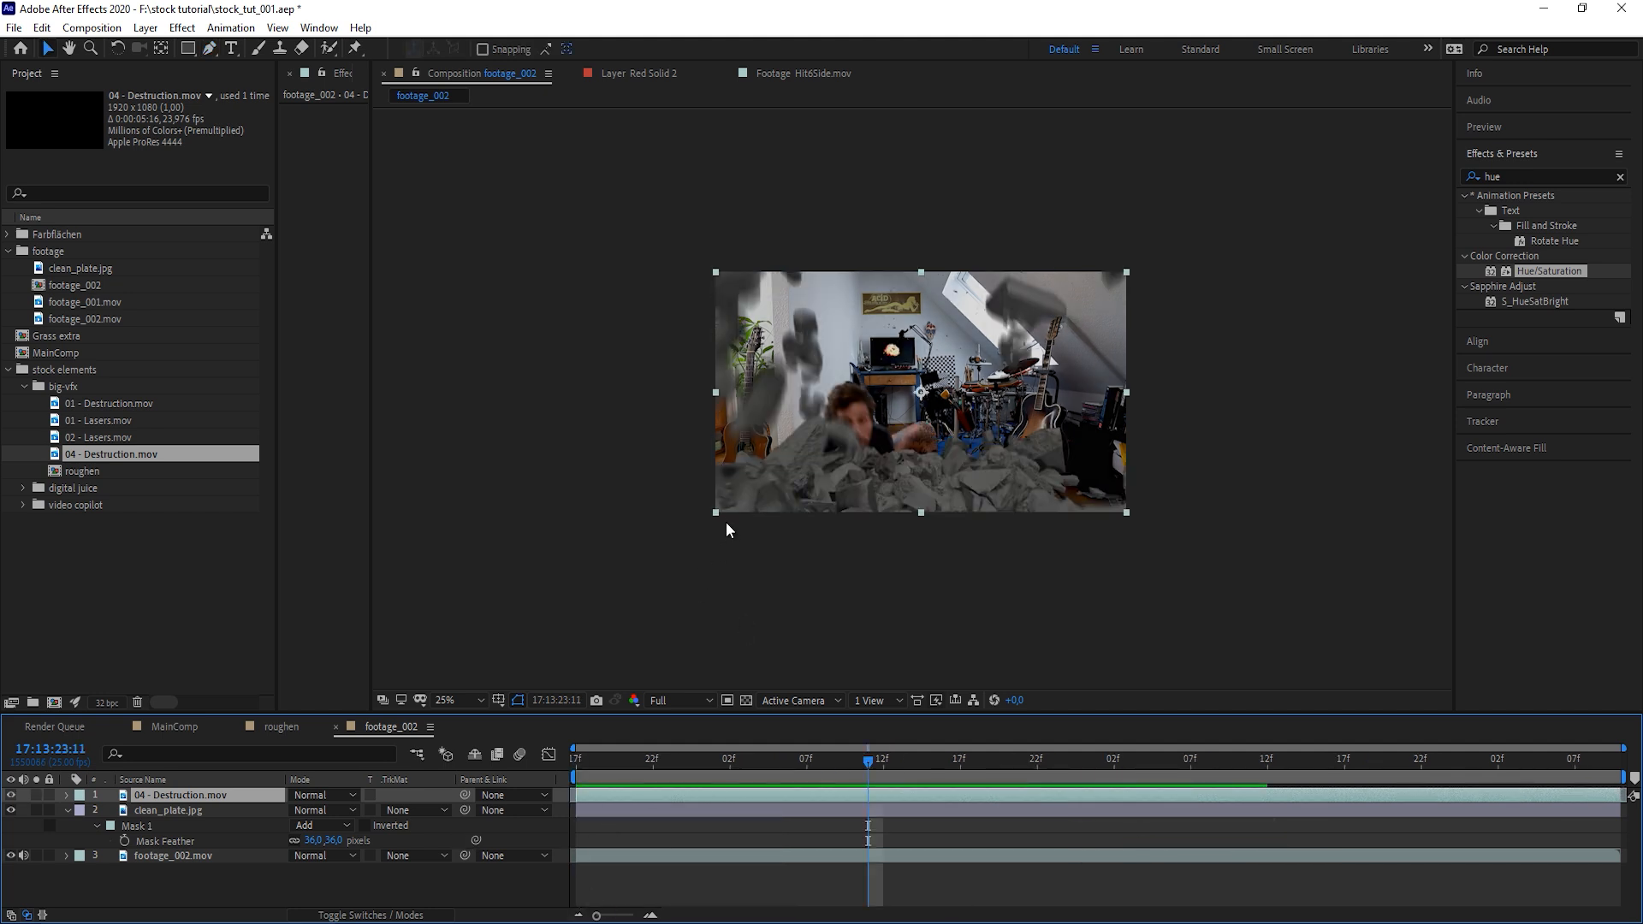
drag(714, 511, 597, 587)
drag(1169, 448, 1173, 451)
Find the Levels effect and apply it to the 04 - Destruction.mov layer
click(1558, 176)
text(level)
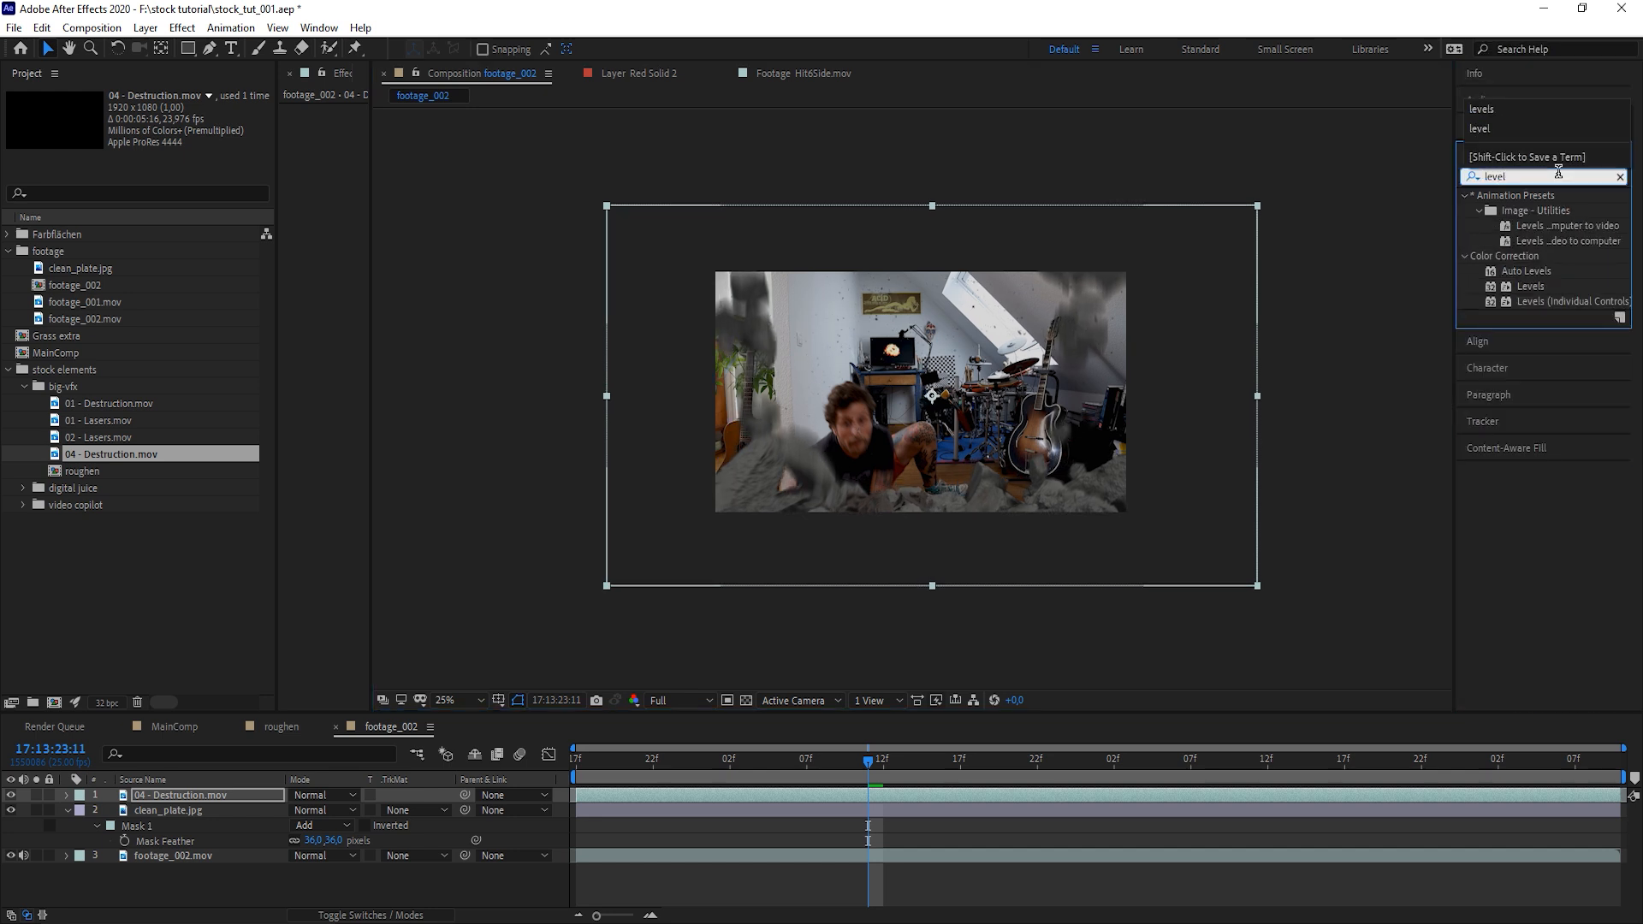
drag(1530, 286, 962, 369)
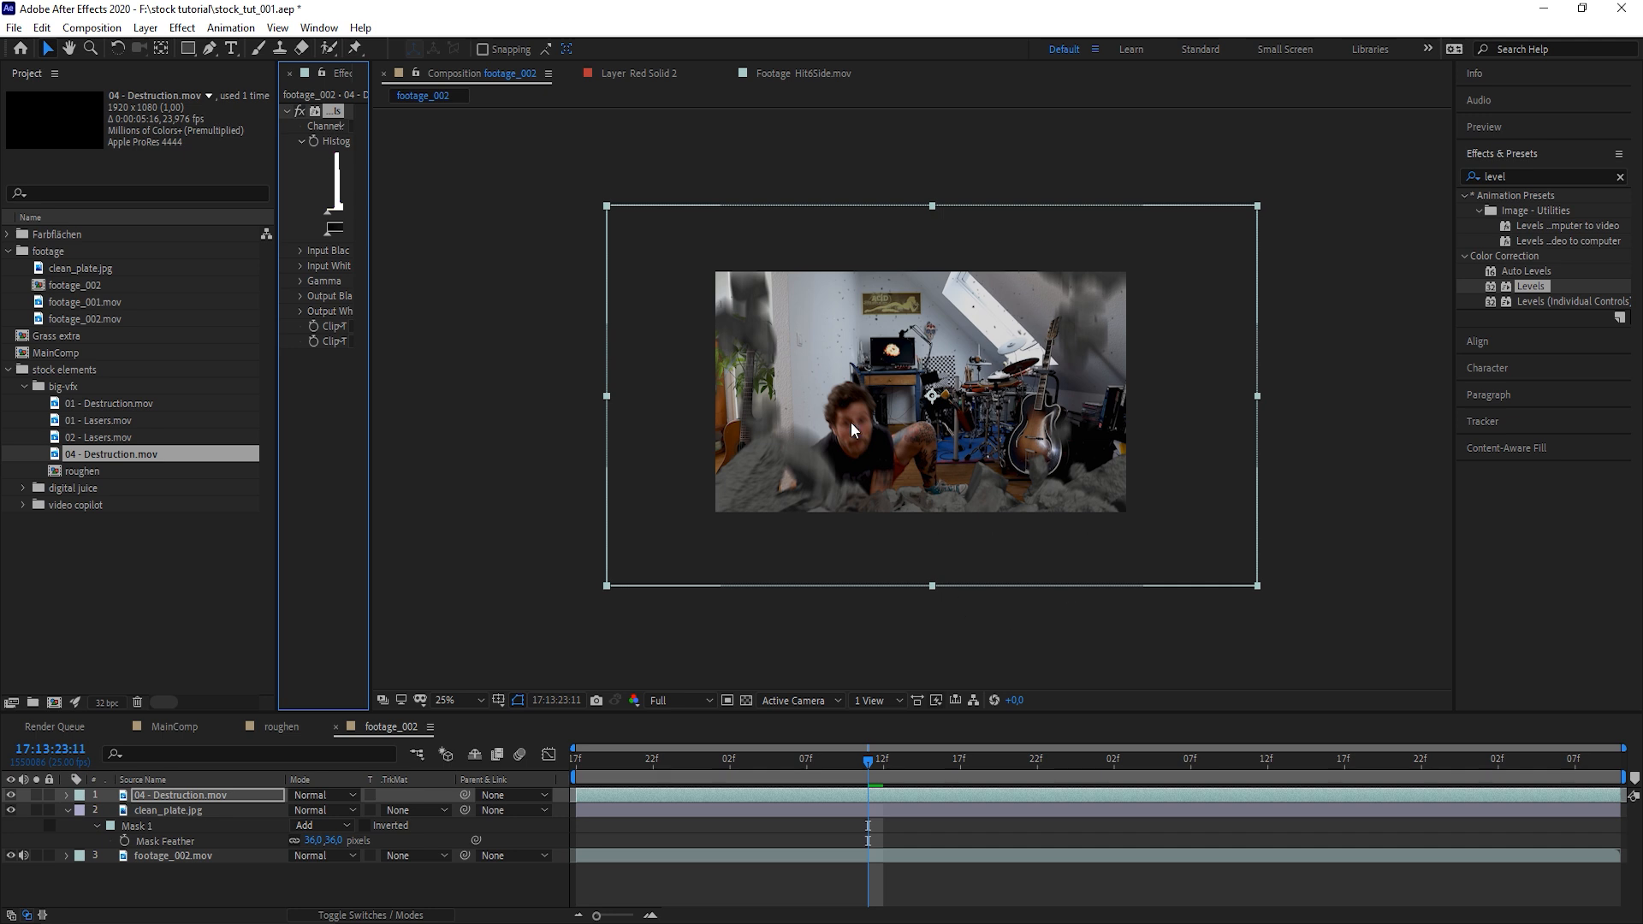
Lower the Levels Output White to 0.5059 on the 04 - Destruction.mov layer and apply Camera Lens Blur to it
drag(370, 203, 437, 247)
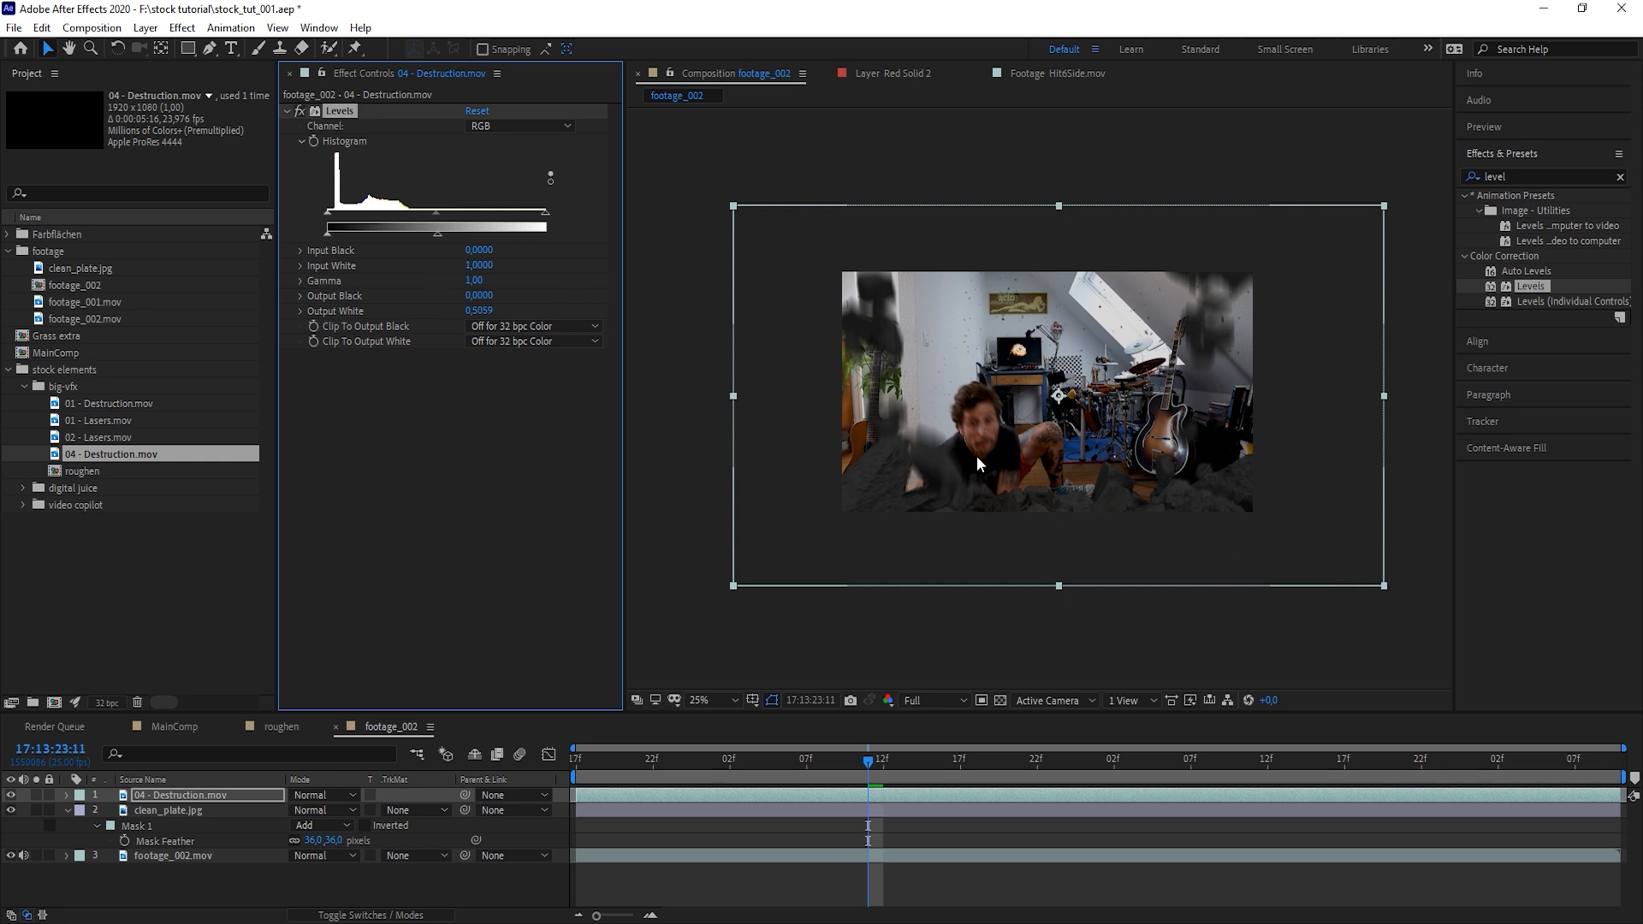
click(1547, 177)
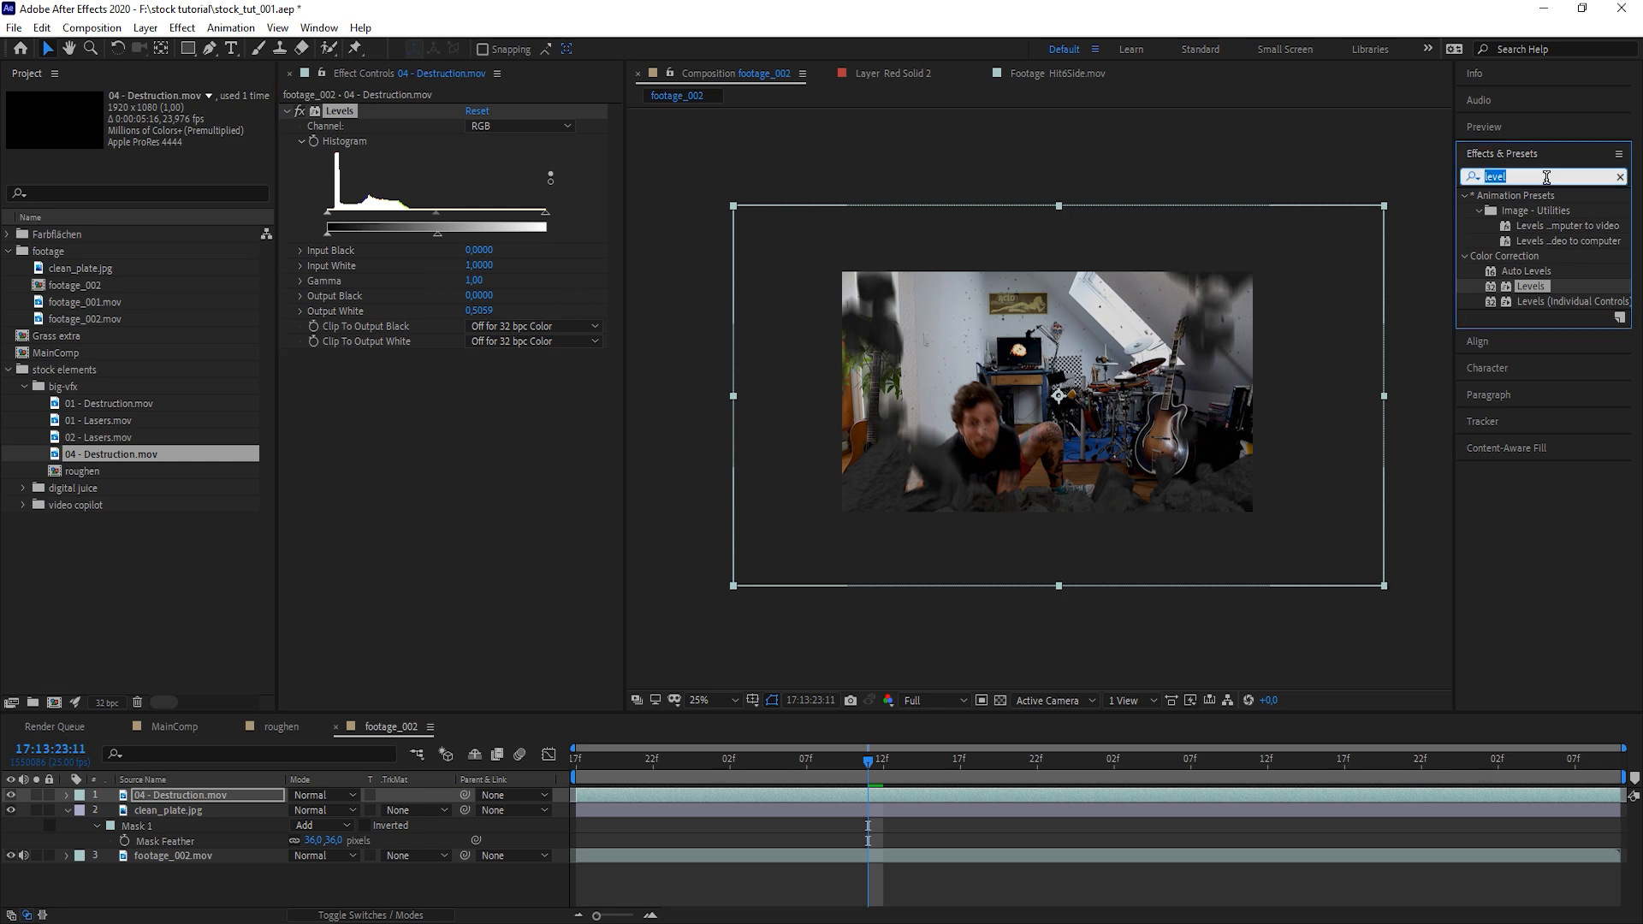
text(camera le)
drag(1538, 210, 863, 513)
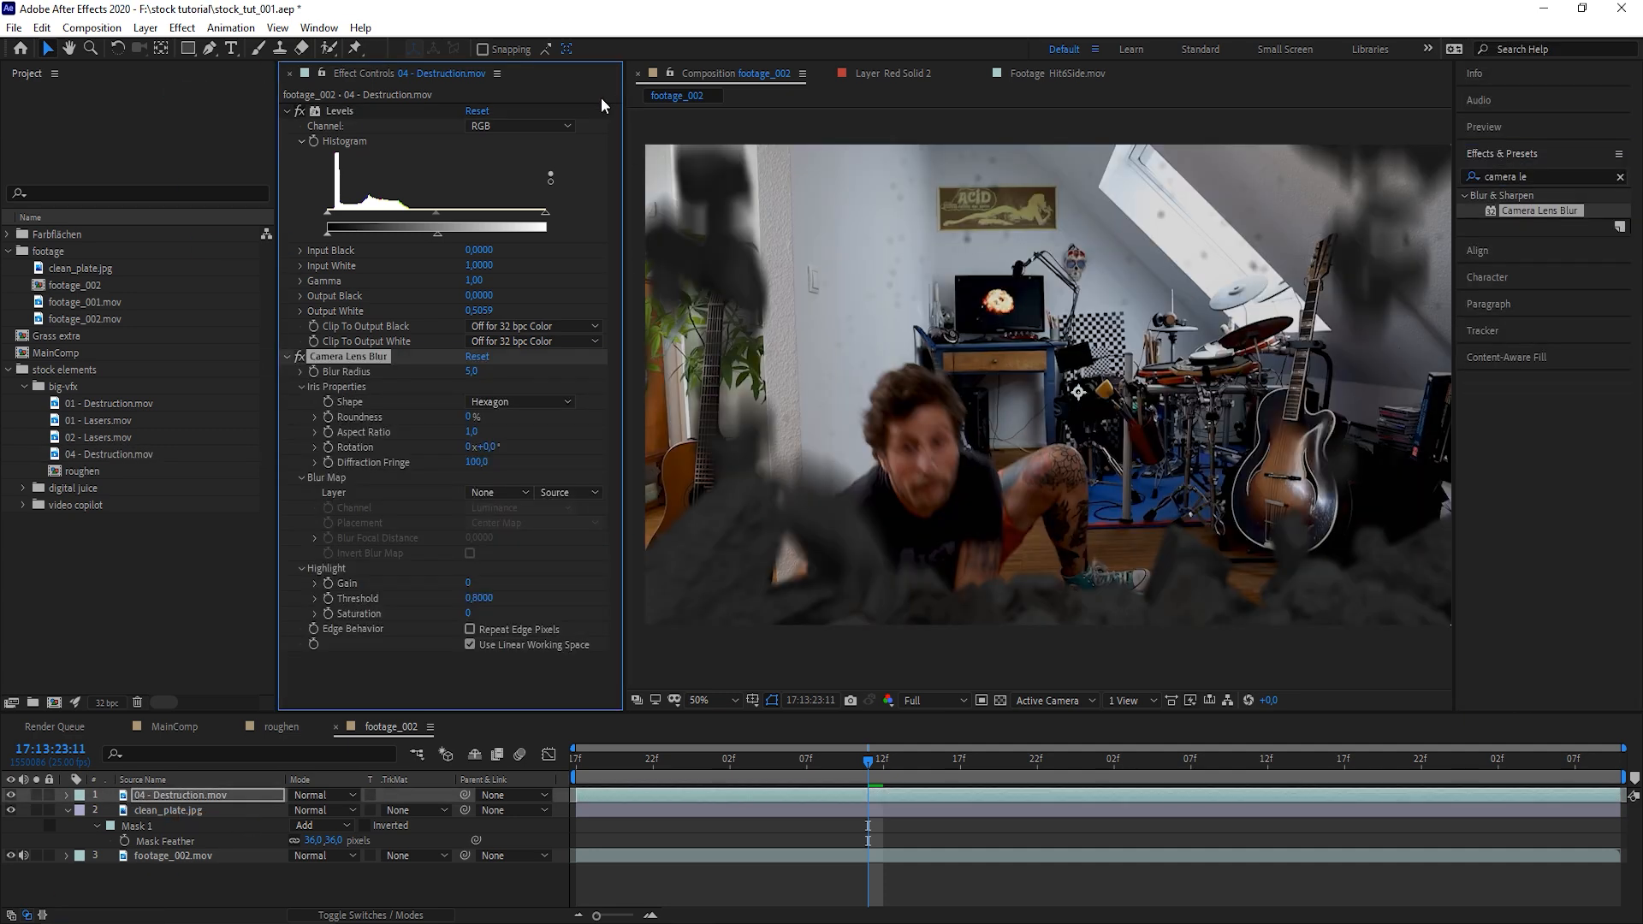
click(287, 111)
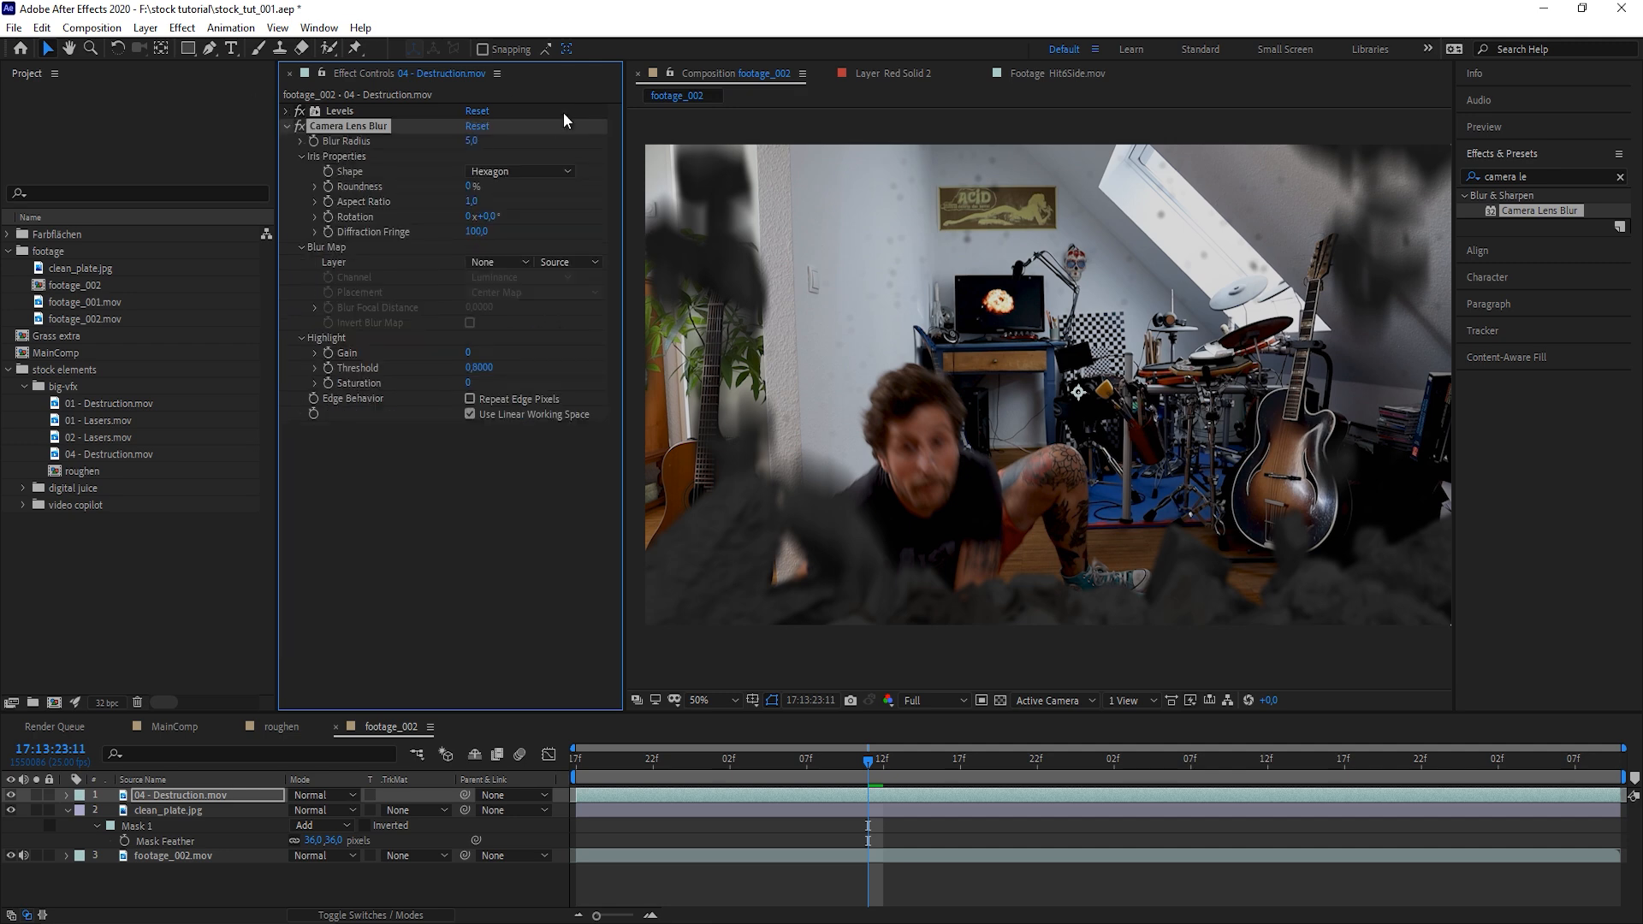
scroll(1349, 356, down, 2)
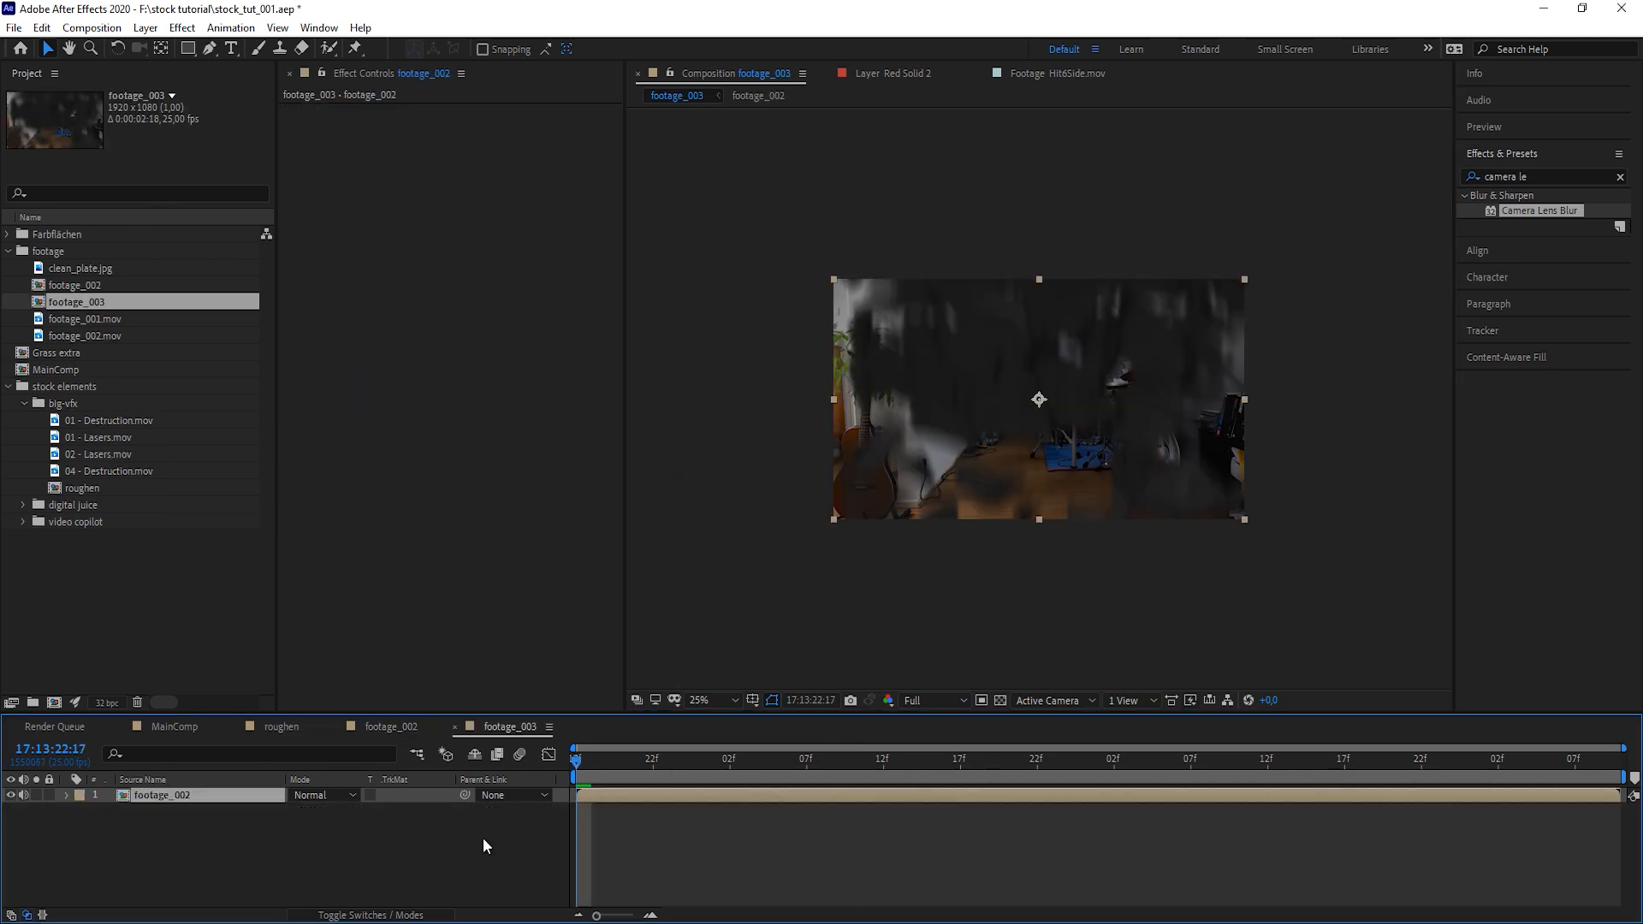
Enable Position and Scale keyframing on the footage_002 layer at 17:13:22:17, with the layer scaled to 124% and repositioned over the frame
key(s)
click(110, 810)
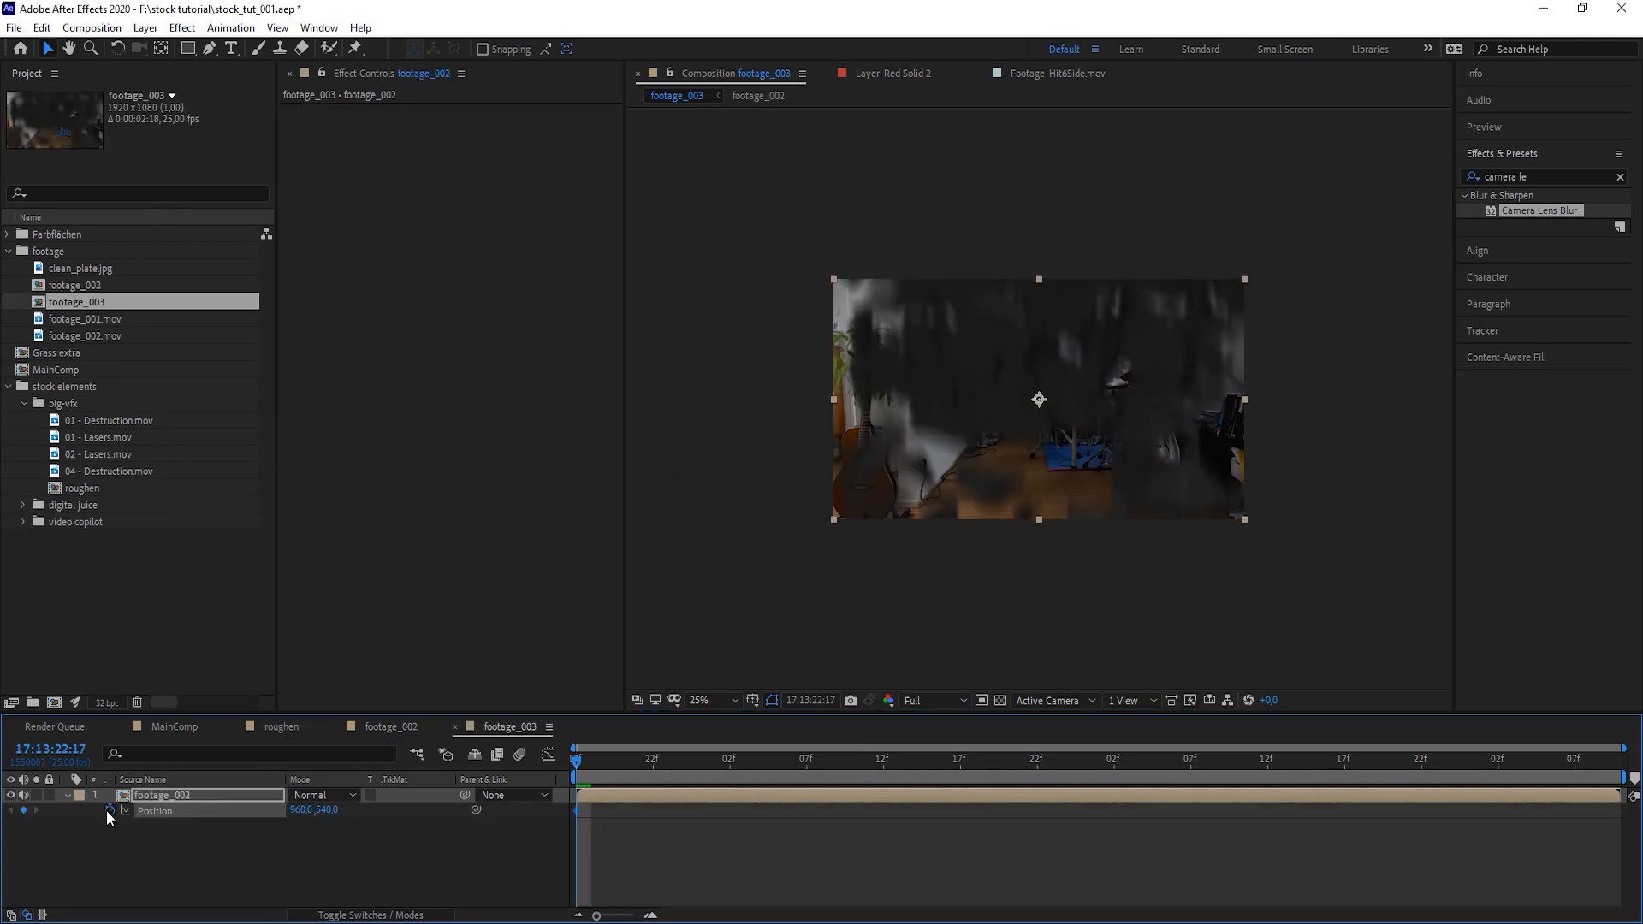
click(108, 811)
click(108, 812)
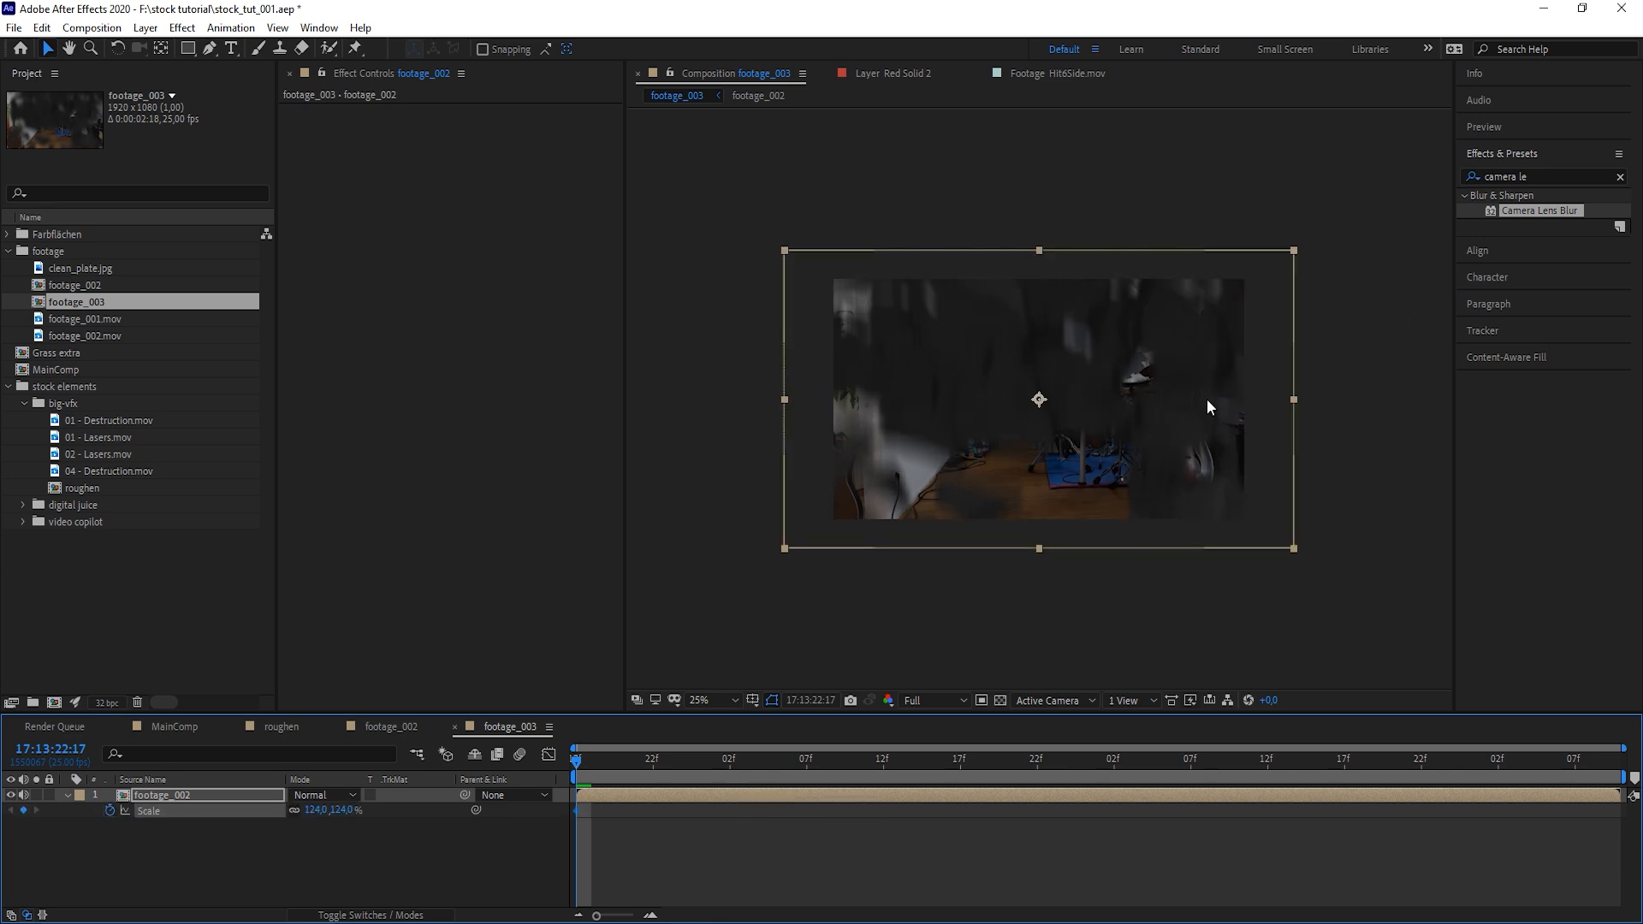
drag(1210, 408, 1234, 437)
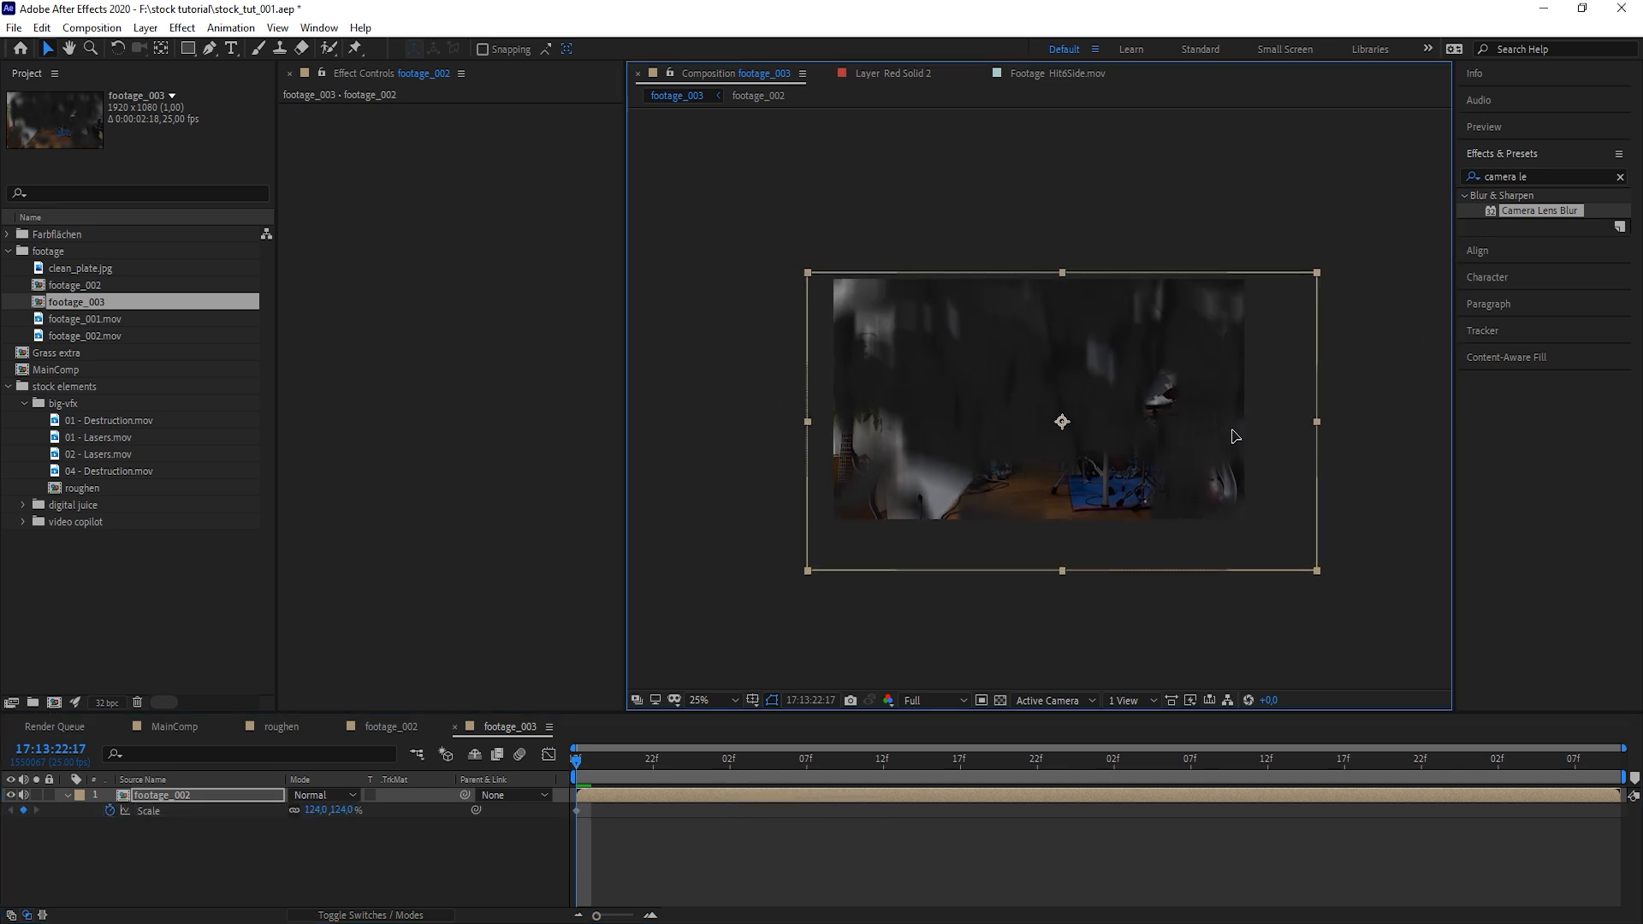
drag(1015, 315, 995, 362)
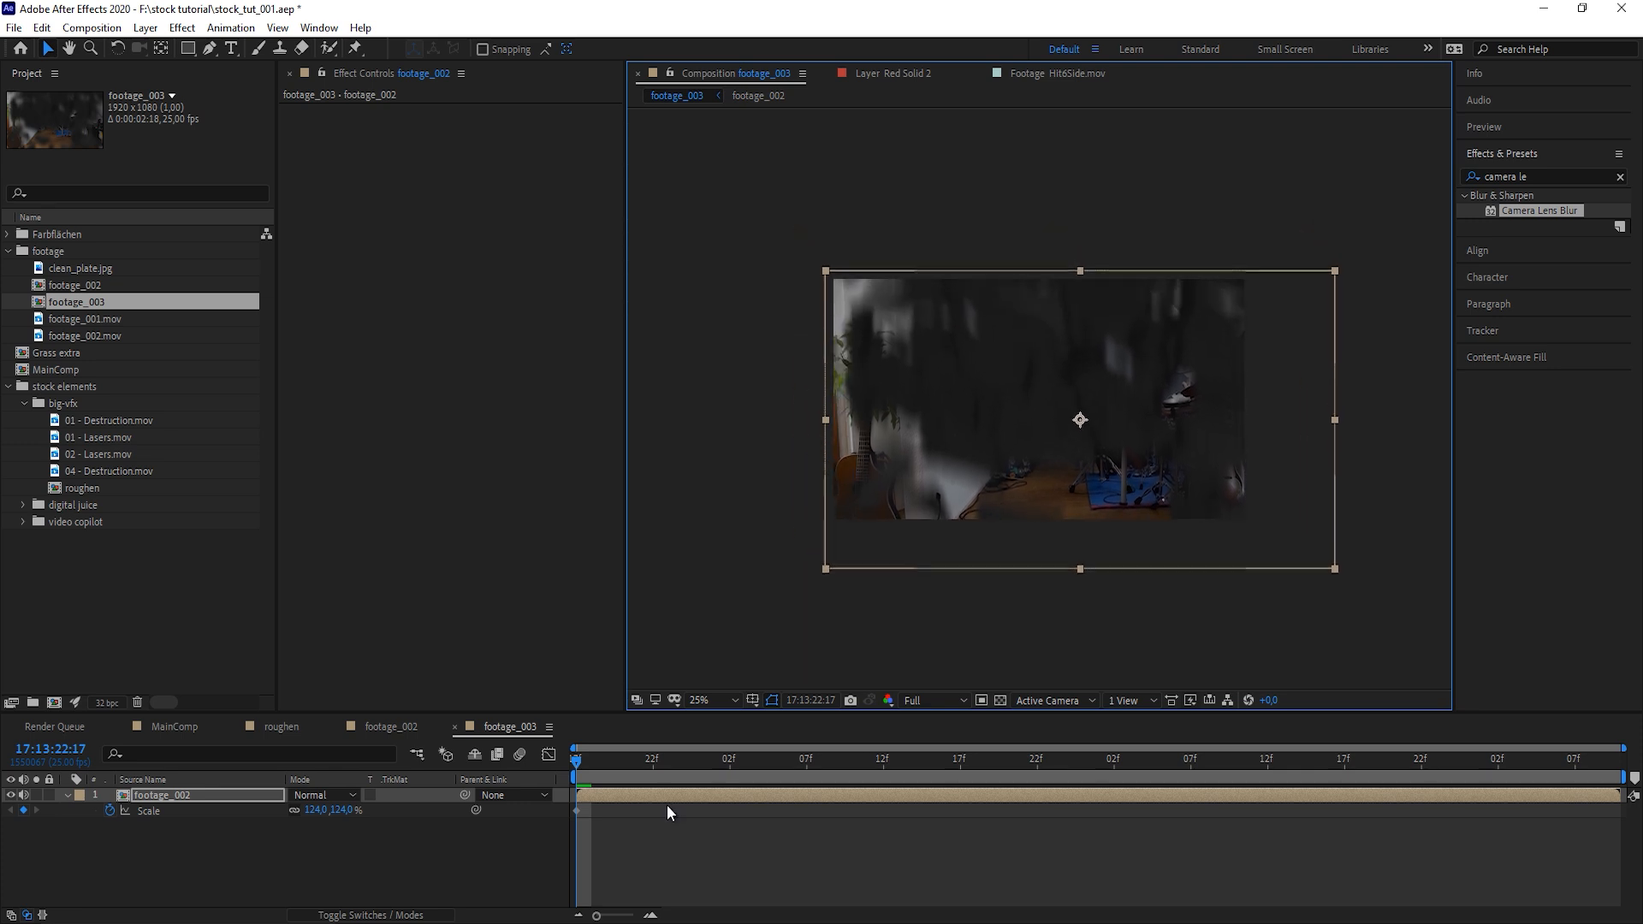
Build a camera shake by keyframing small position offsets of the footage_002 layer from 17:13:23:00 through the man's landing
drag(664, 758, 698, 763)
drag(1170, 417, 1168, 398)
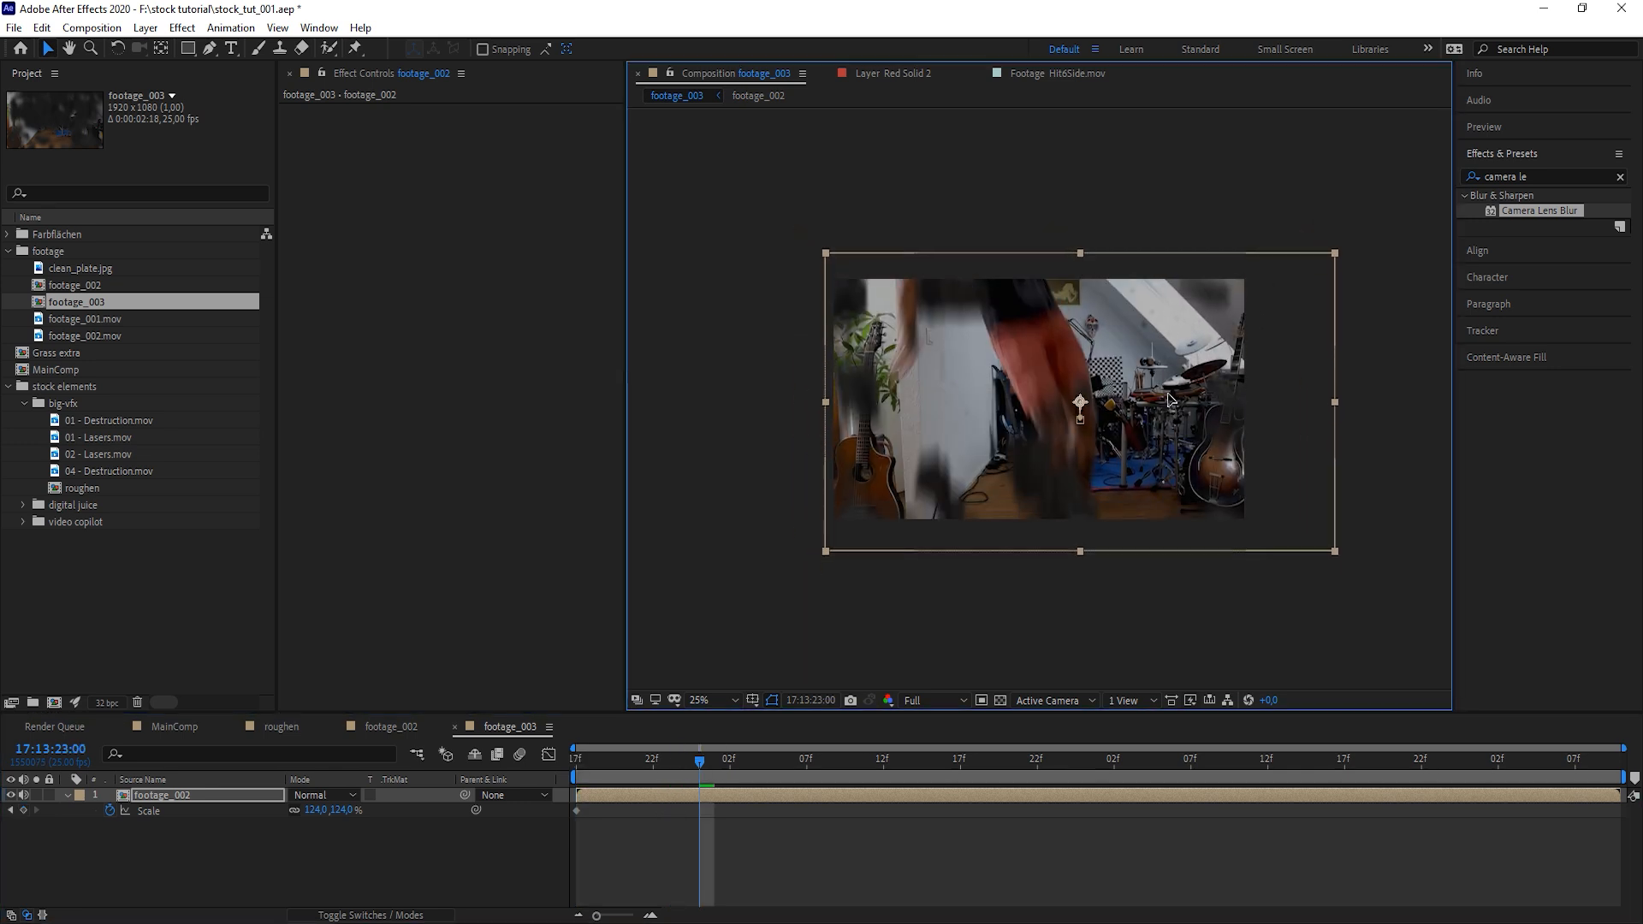
drag(701, 763, 776, 763)
drag(1154, 401, 1150, 375)
drag(777, 764, 852, 764)
drag(1167, 402, 1187, 408)
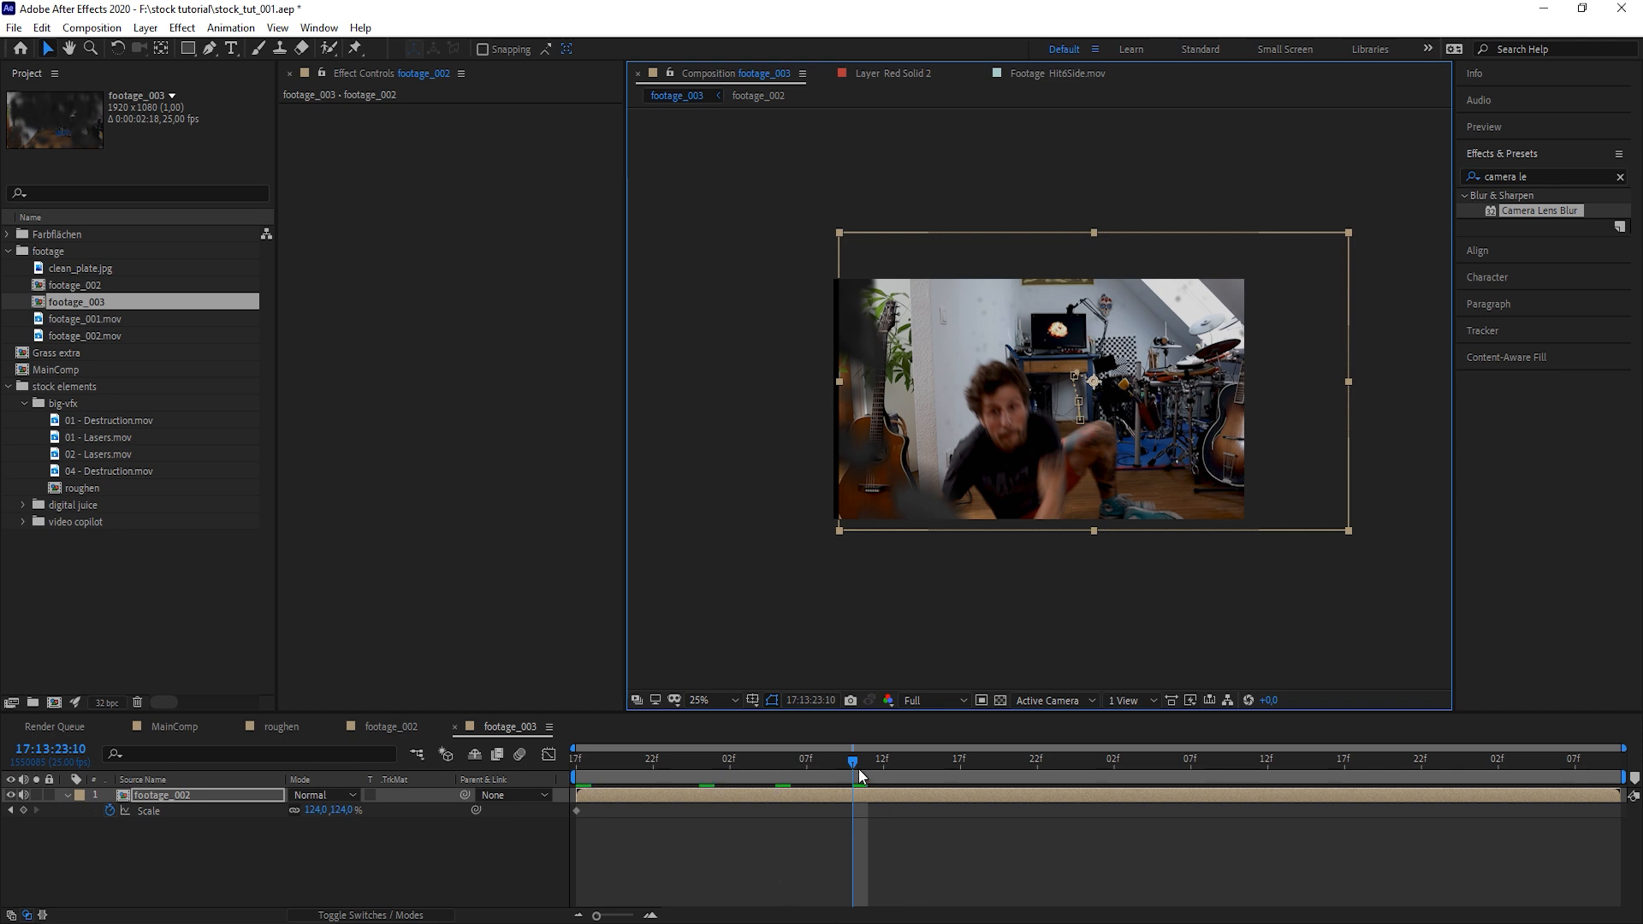
key(space)
drag(1220, 411, 1221, 414)
drag(774, 762, 763, 764)
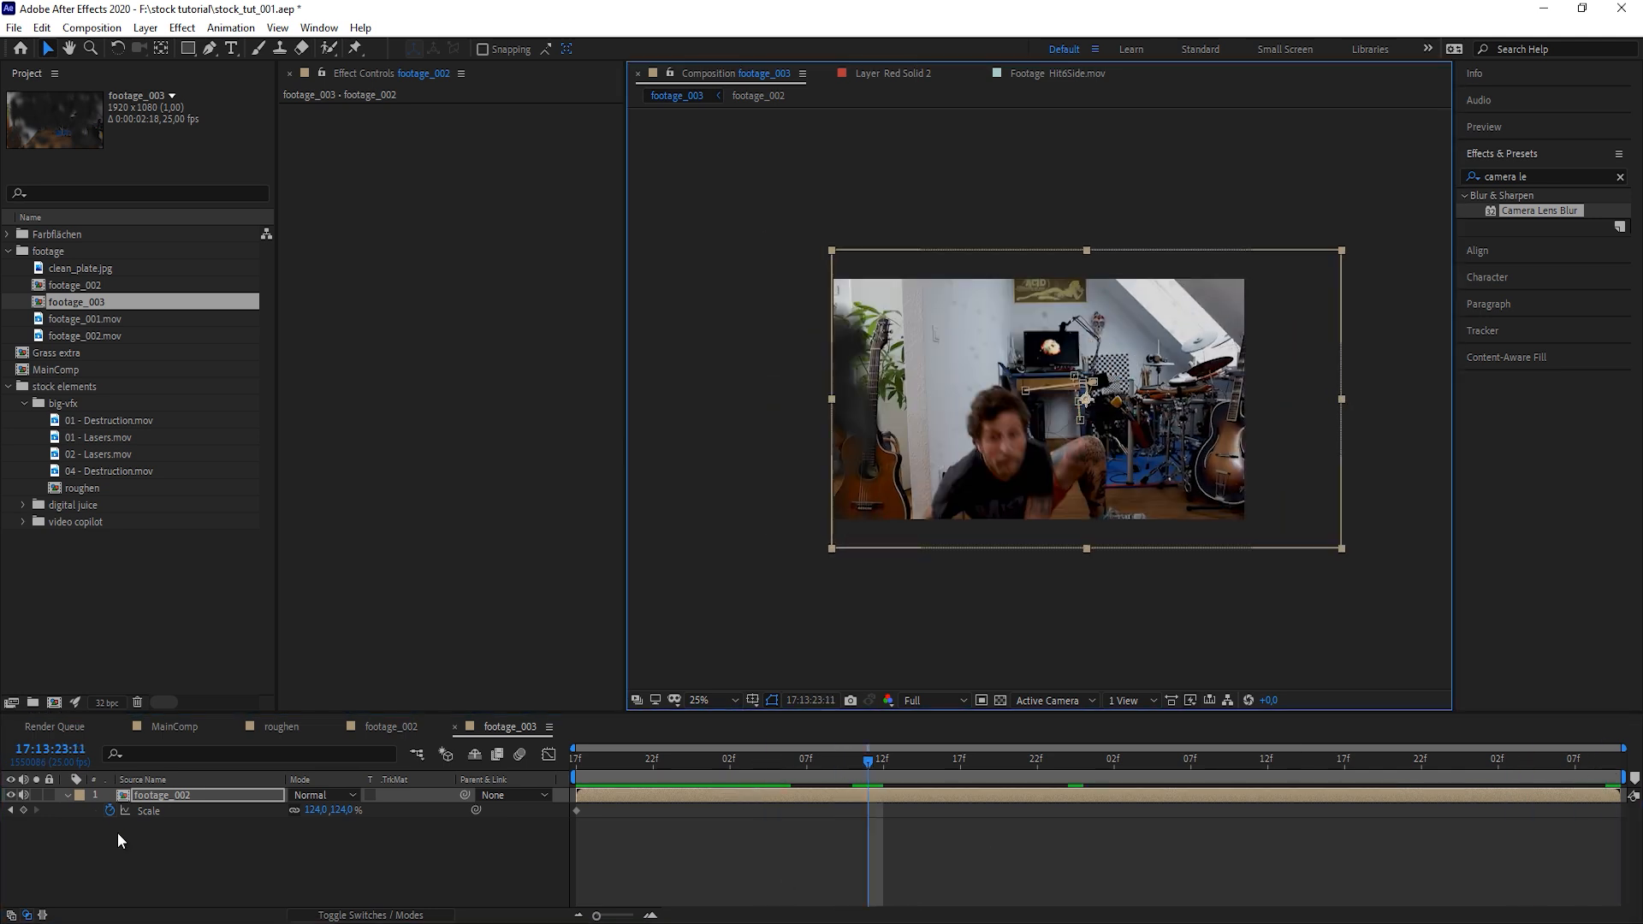
Keyframe the footage_002 layer's rotation at 0° on the first frame, -1.4° at 17:13:23:02 and about 0.2° at 17:13:23:14
key(r)
drag(604, 766, 729, 785)
key(w)
drag(1315, 473, 1324, 471)
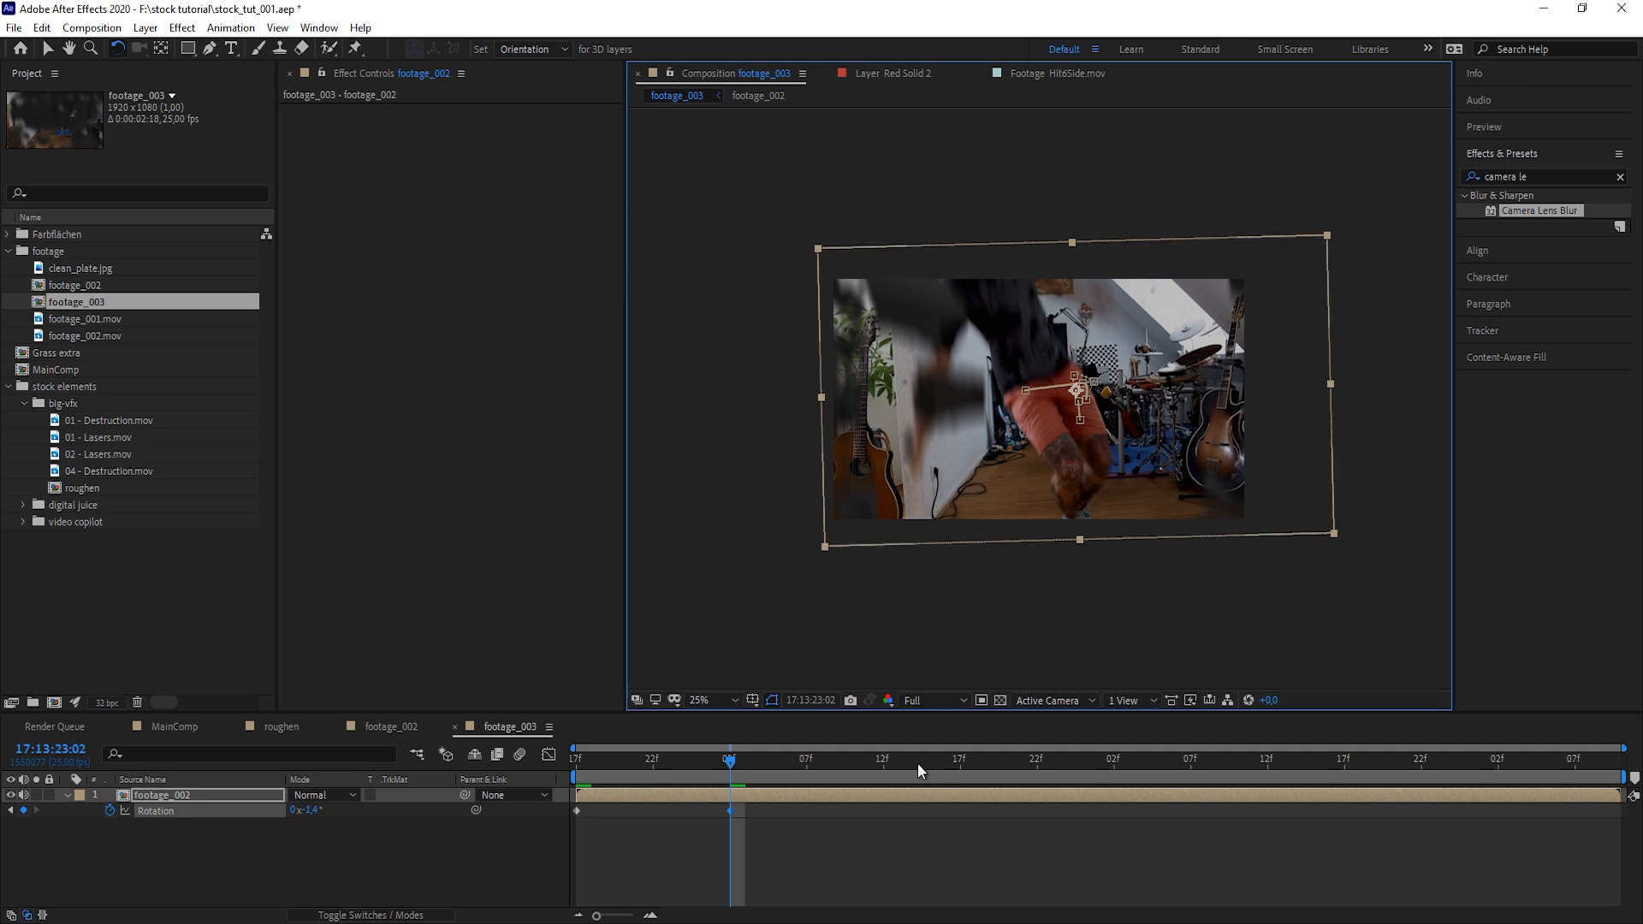
click(916, 763)
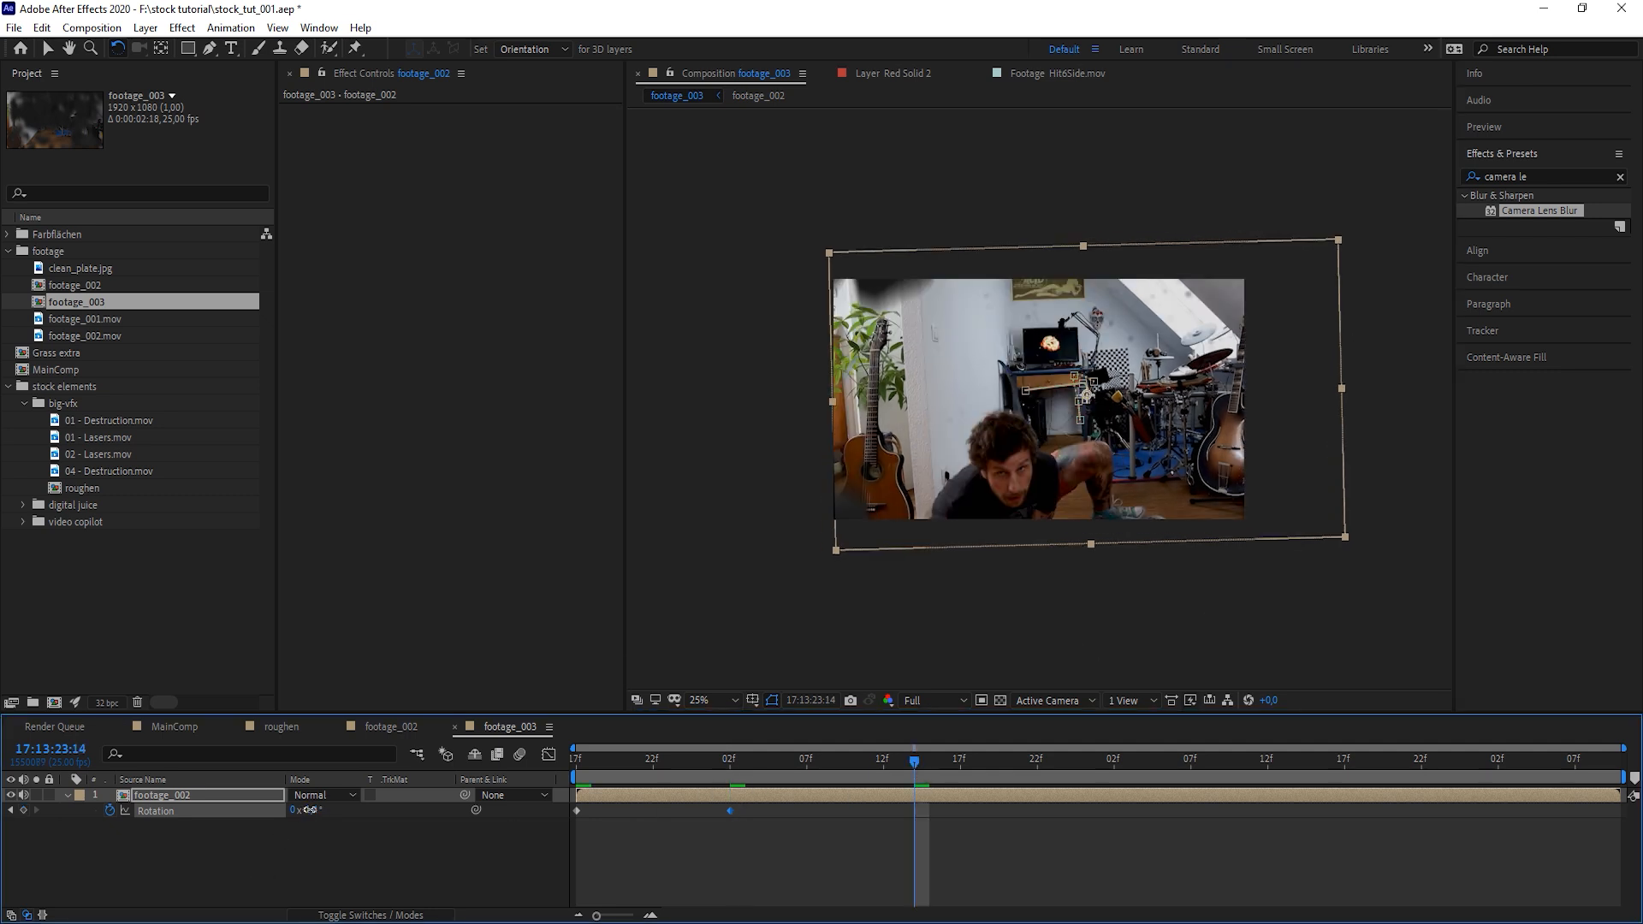
drag(308, 809, 322, 809)
Enable motion blur for the footage_002 layer in footage_003 and preview the shake from the first frame
click(574, 750)
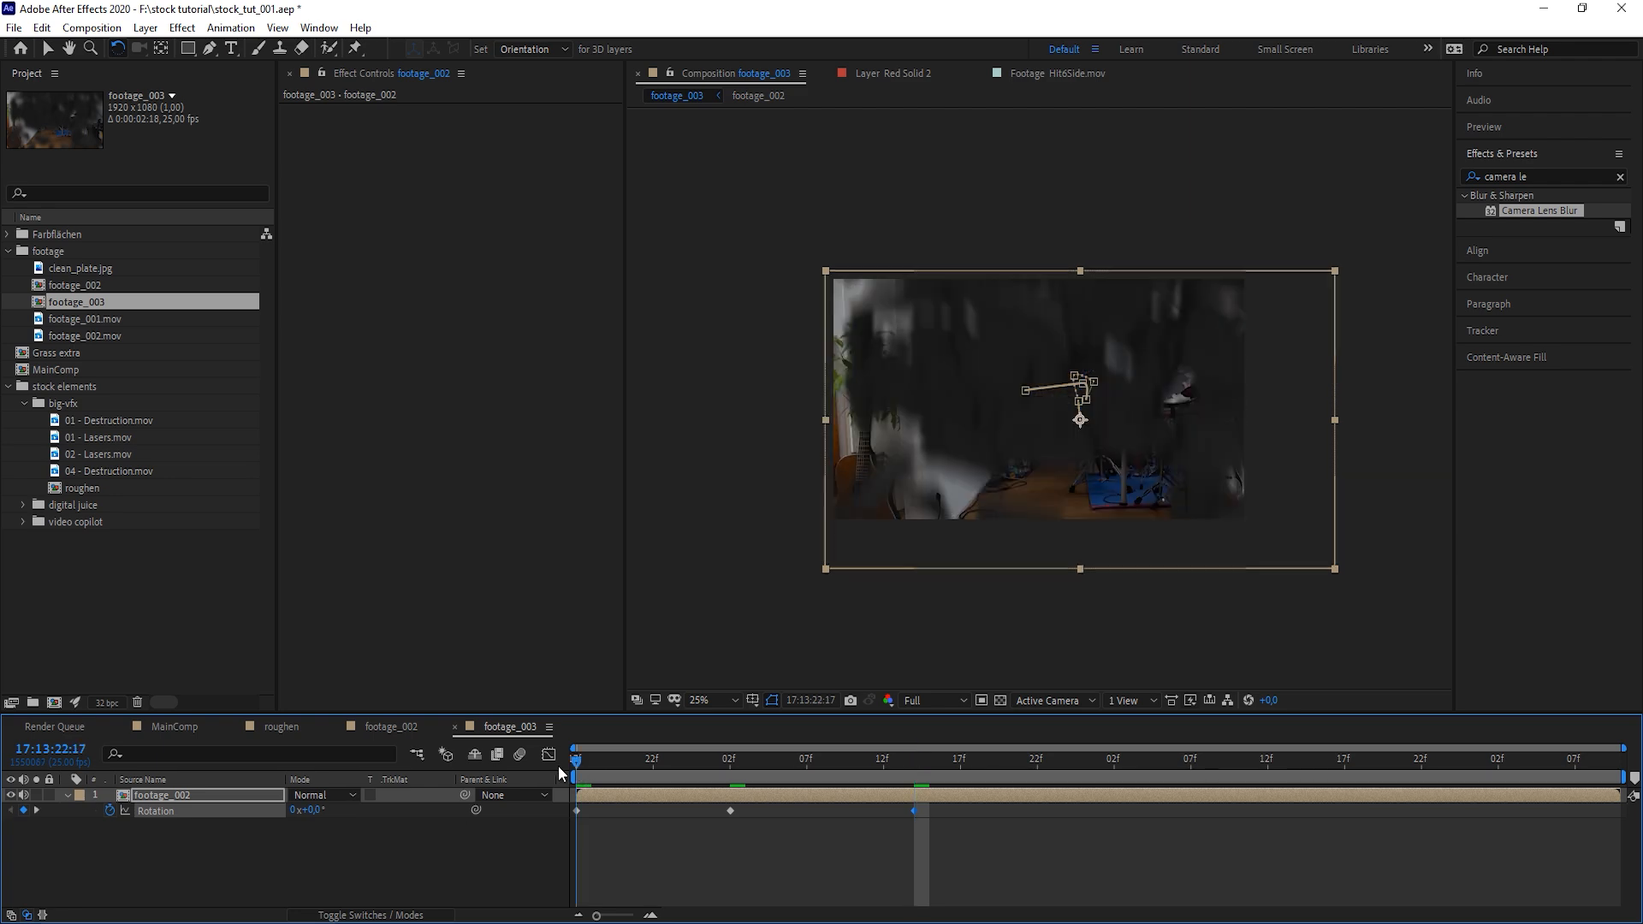
click(369, 915)
drag(624, 372, 82, 372)
key(space)
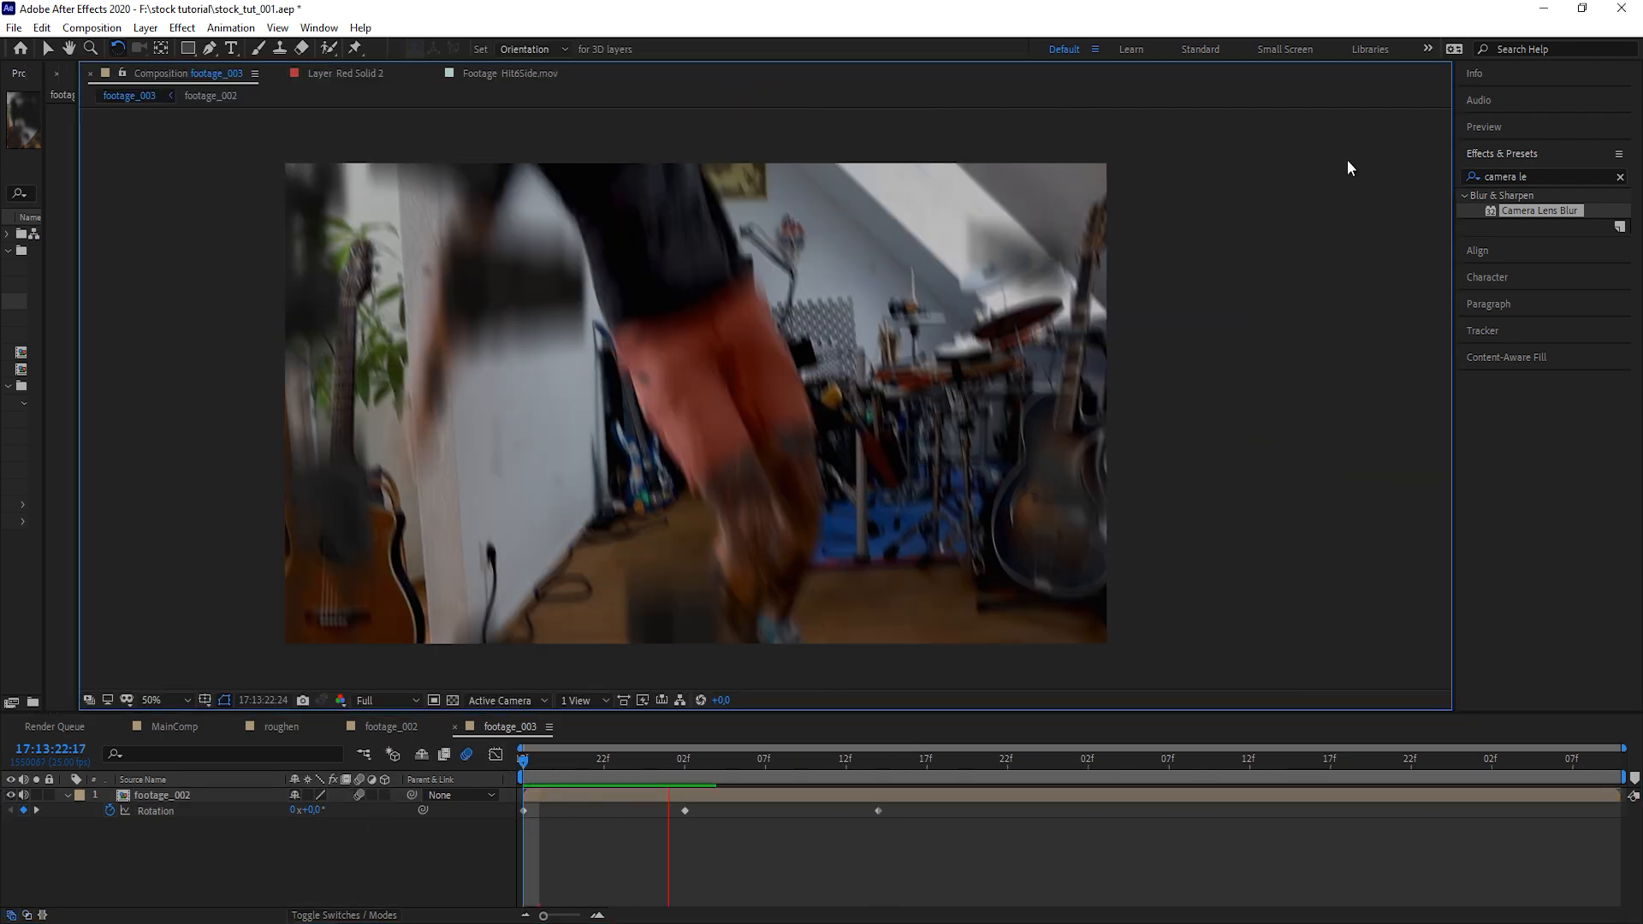
click(1484, 126)
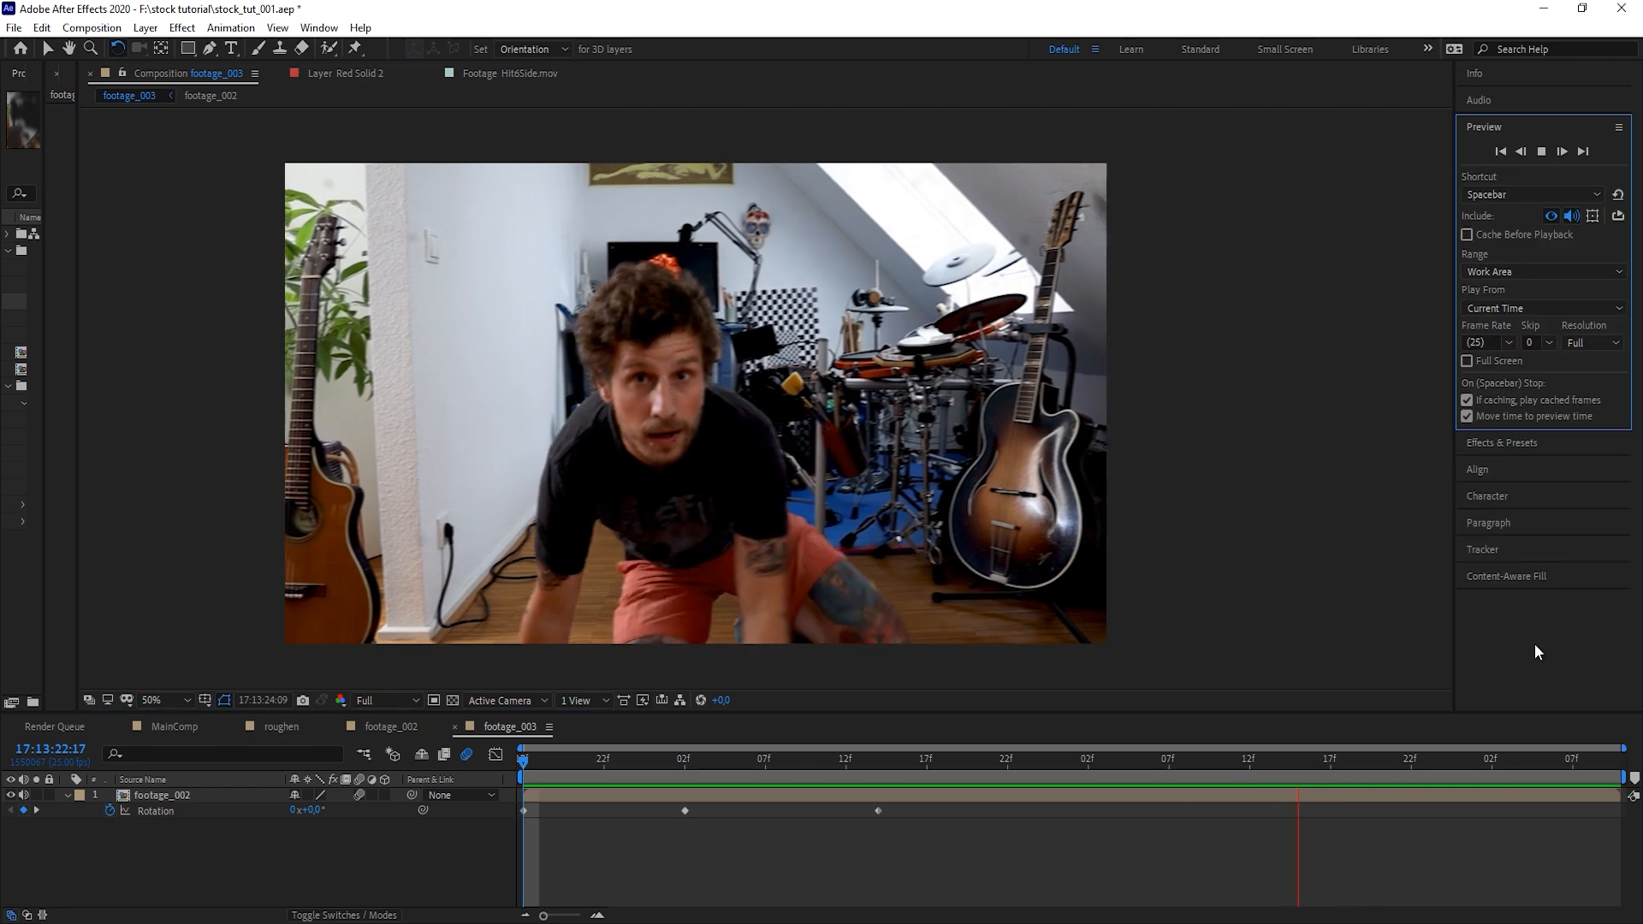
key(space)
Return to MainComp and nest it in a new composition
drag(77, 402, 519, 415)
drag(206, 454, 403, 473)
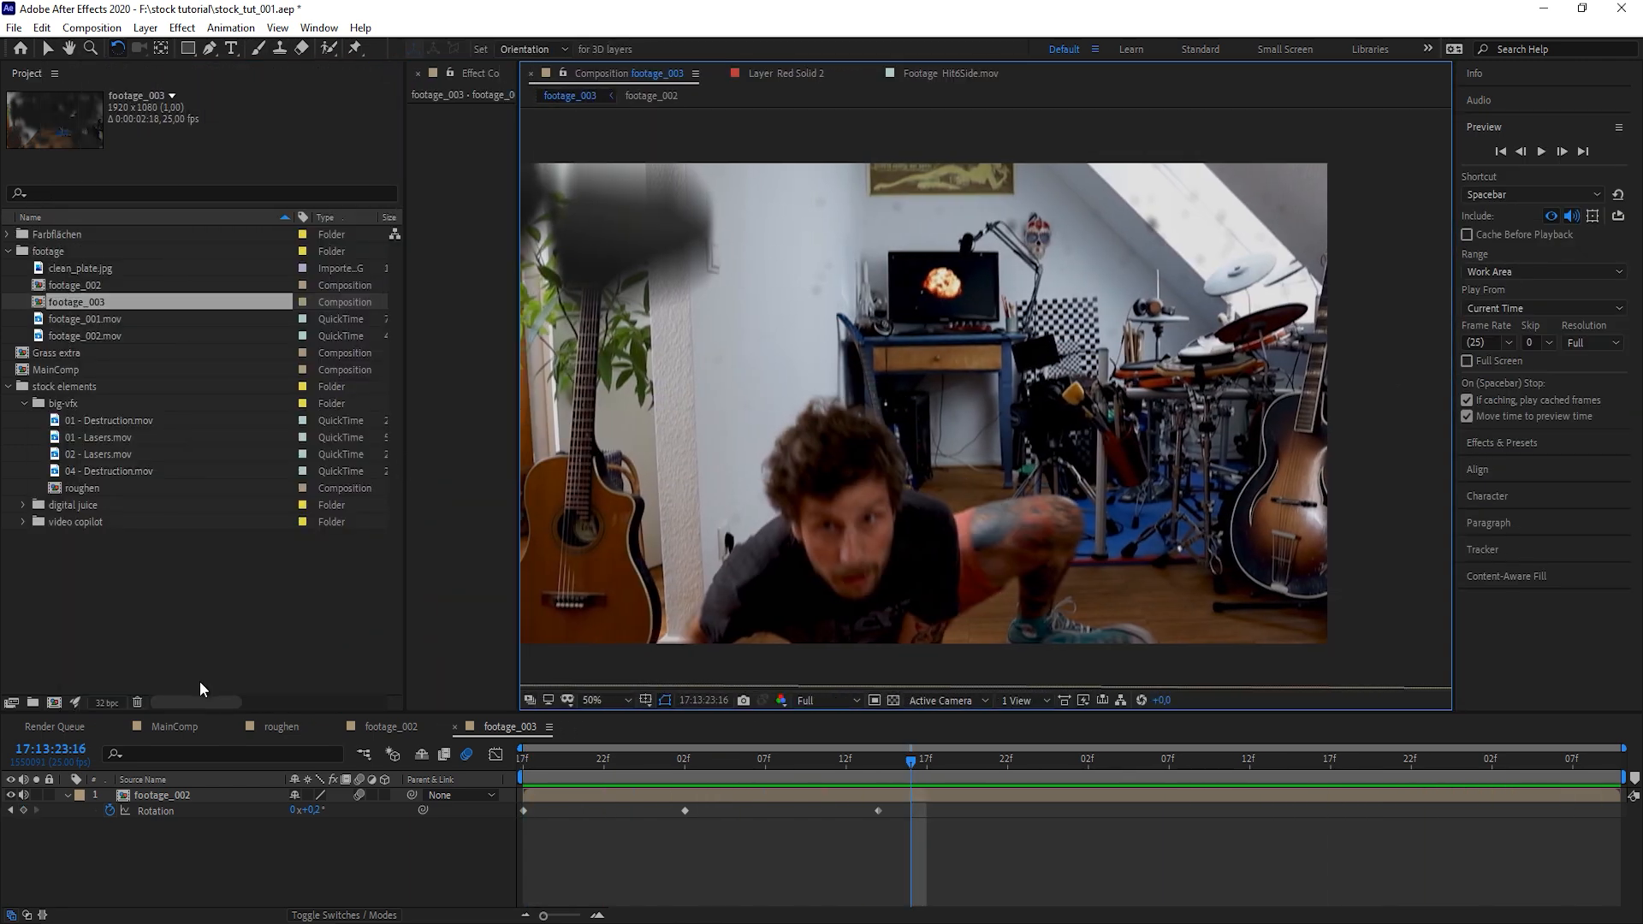
click(163, 727)
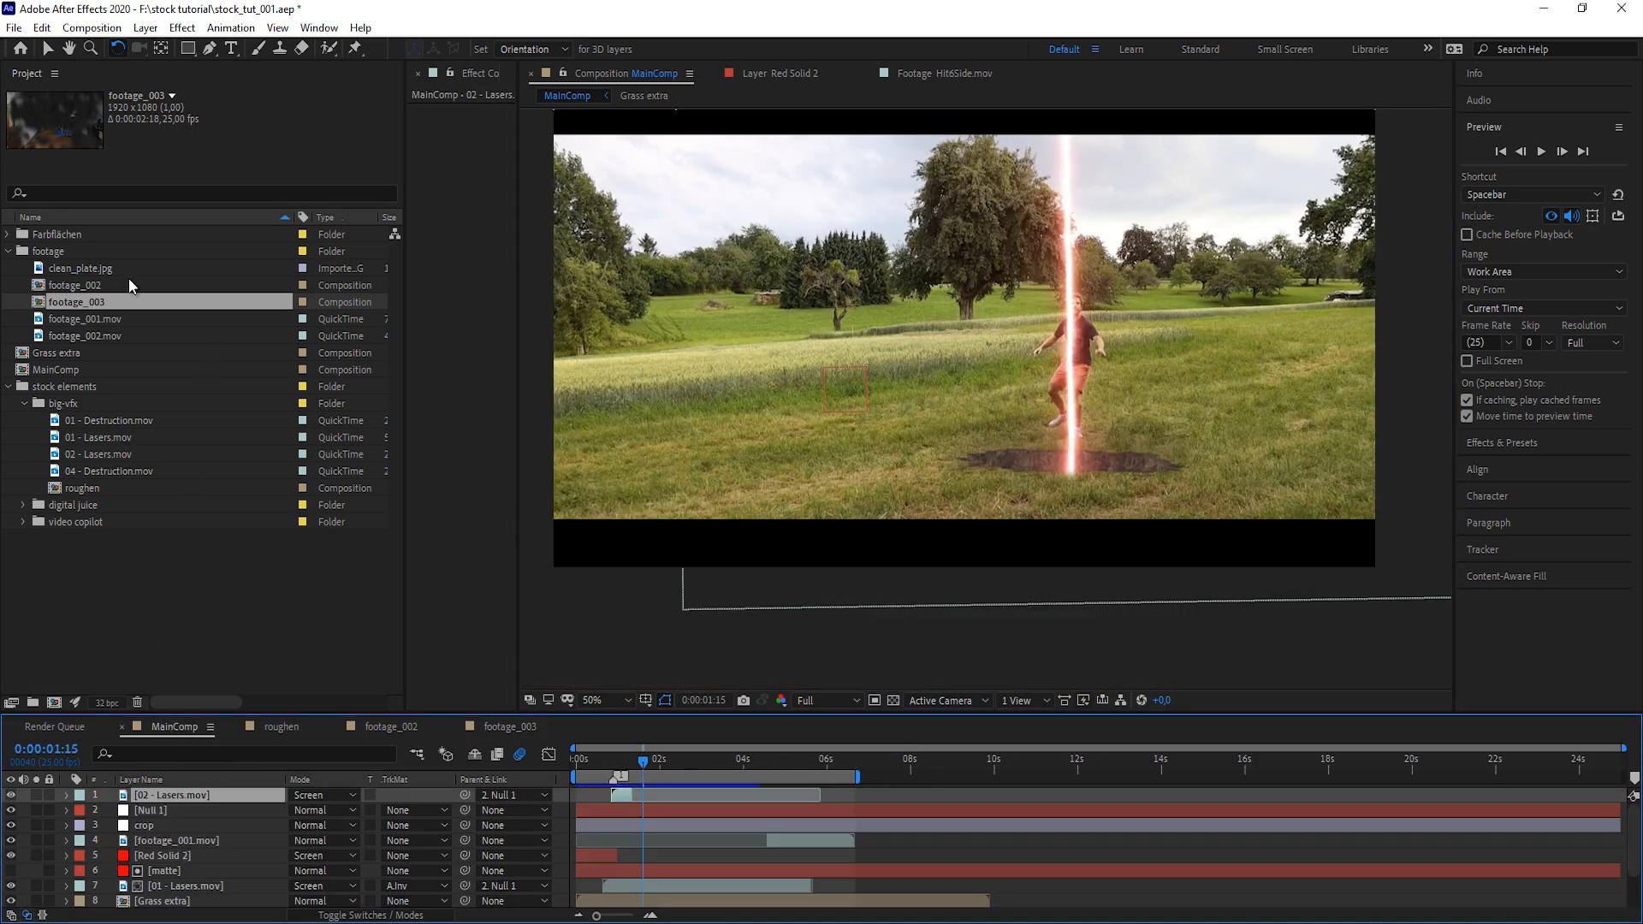
drag(60, 371, 53, 709)
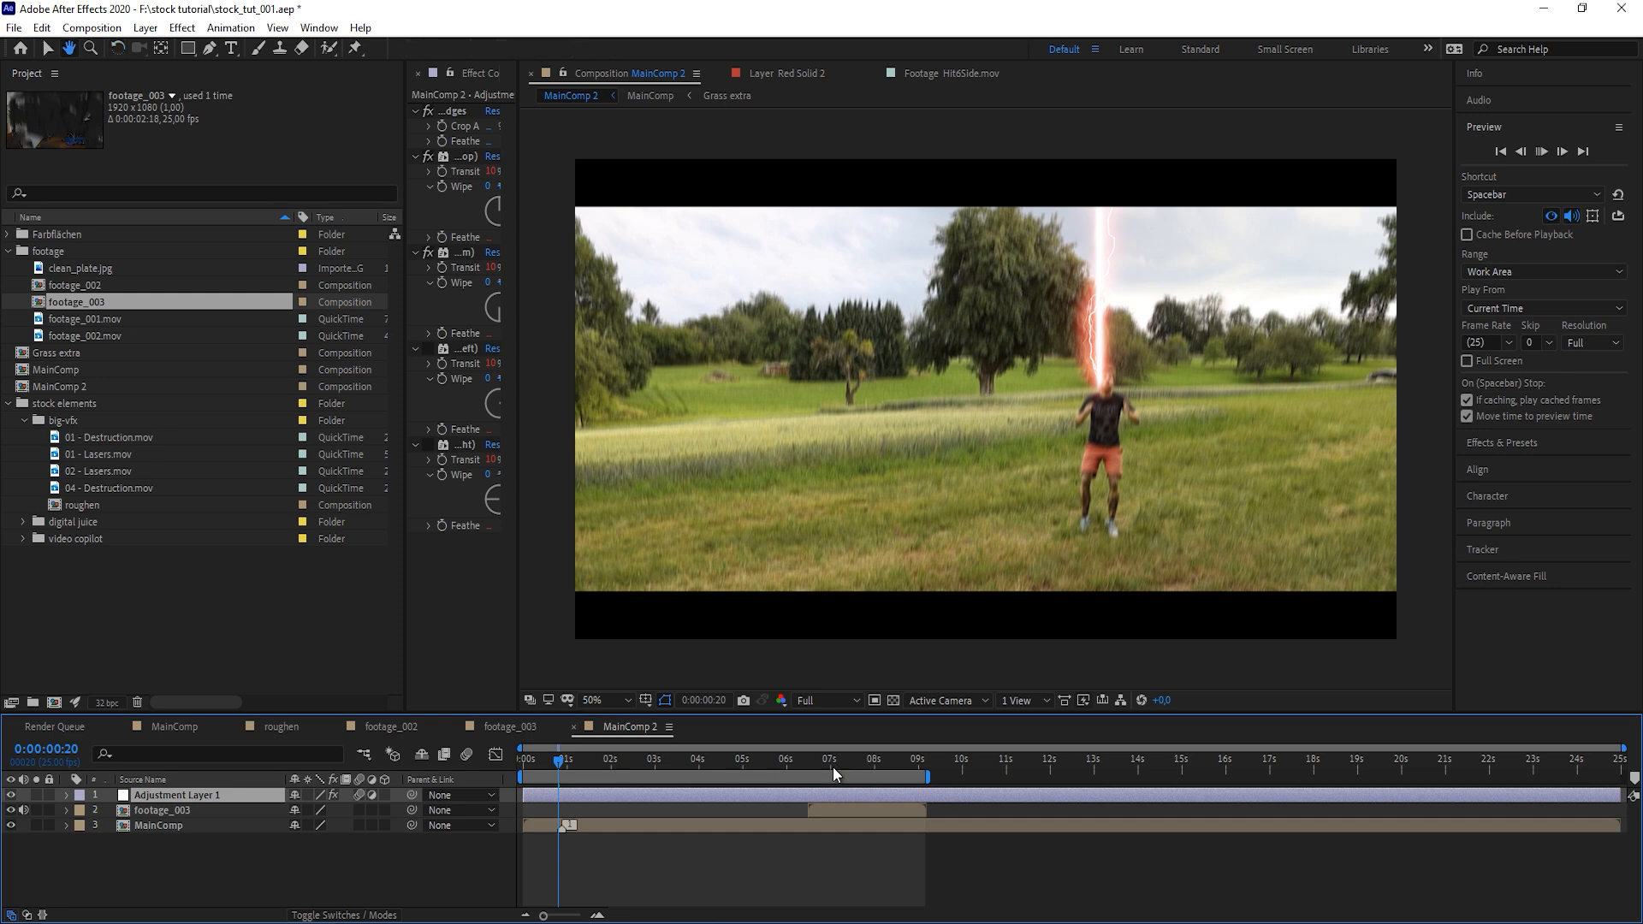